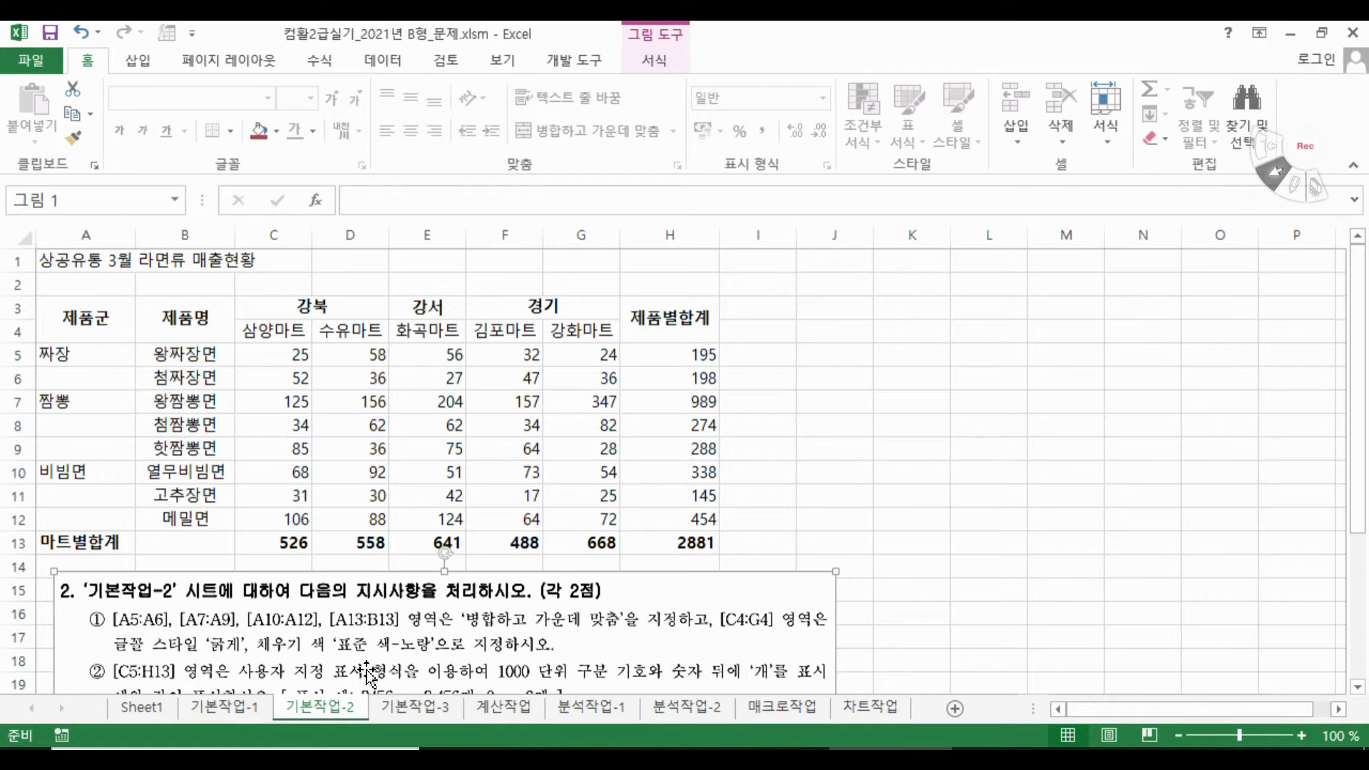
# Merge and center the ranges A5:A6, A7:A9, A10:A12 and A13:B13, and close the advertisement popup
pyautogui.moveTo(373, 655); pyautogui.dragTo(382, 482)
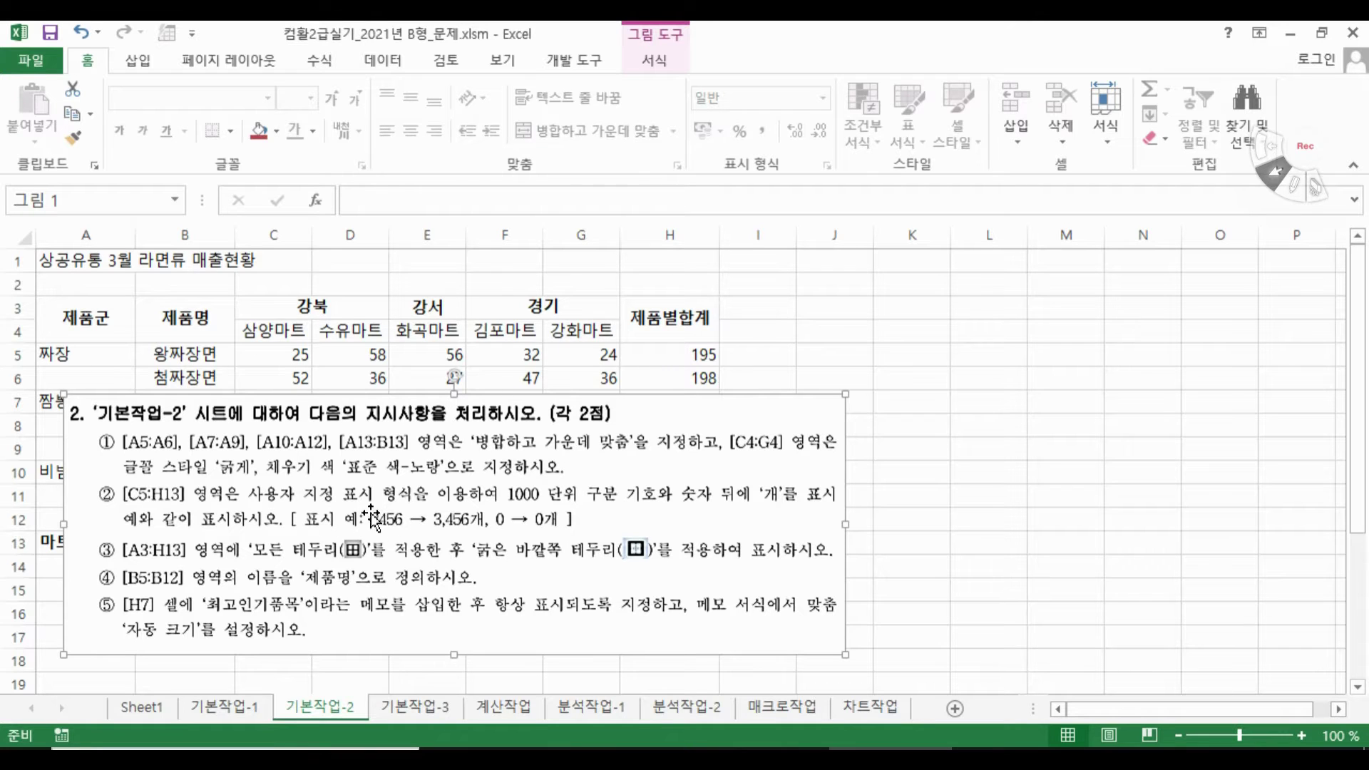
pyautogui.moveTo(210, 503); pyautogui.dragTo(214, 529)
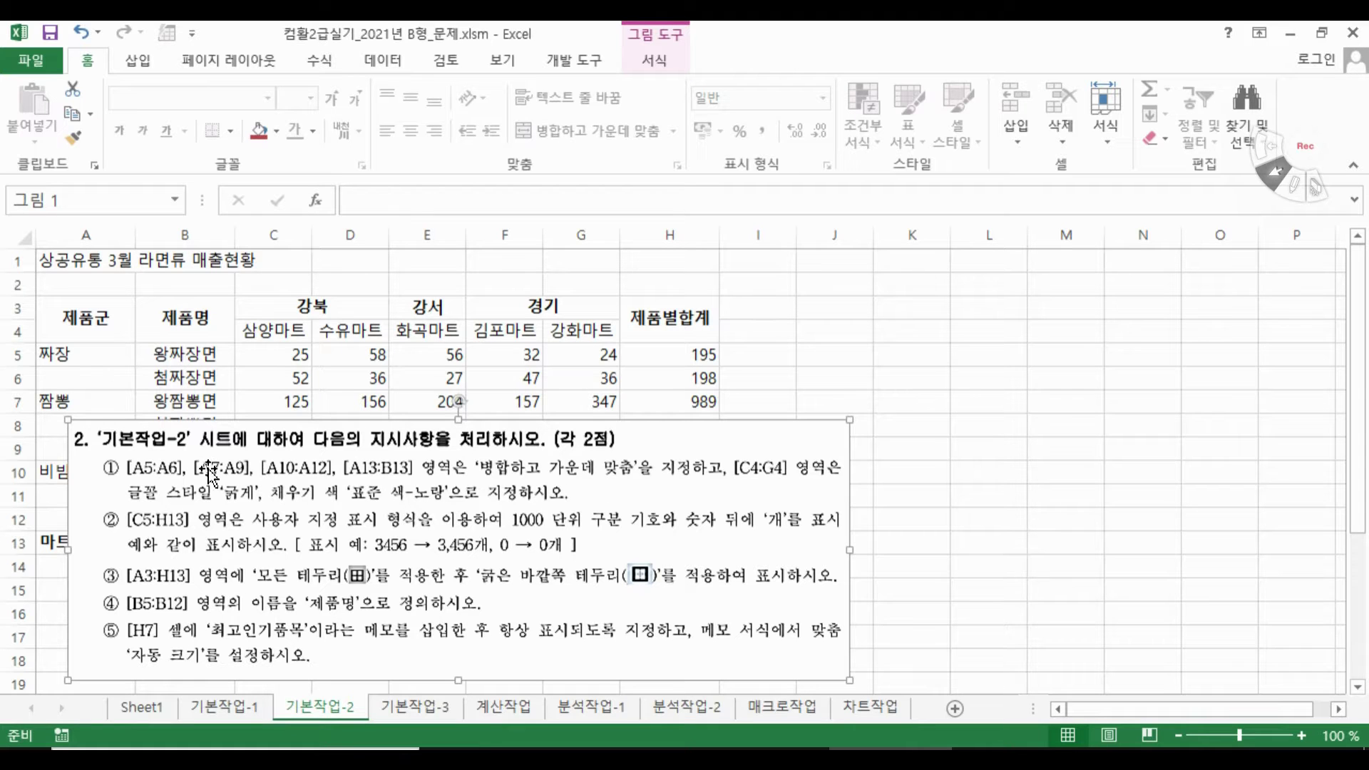
pyautogui.moveTo(298, 526); pyautogui.dragTo(442, 491)
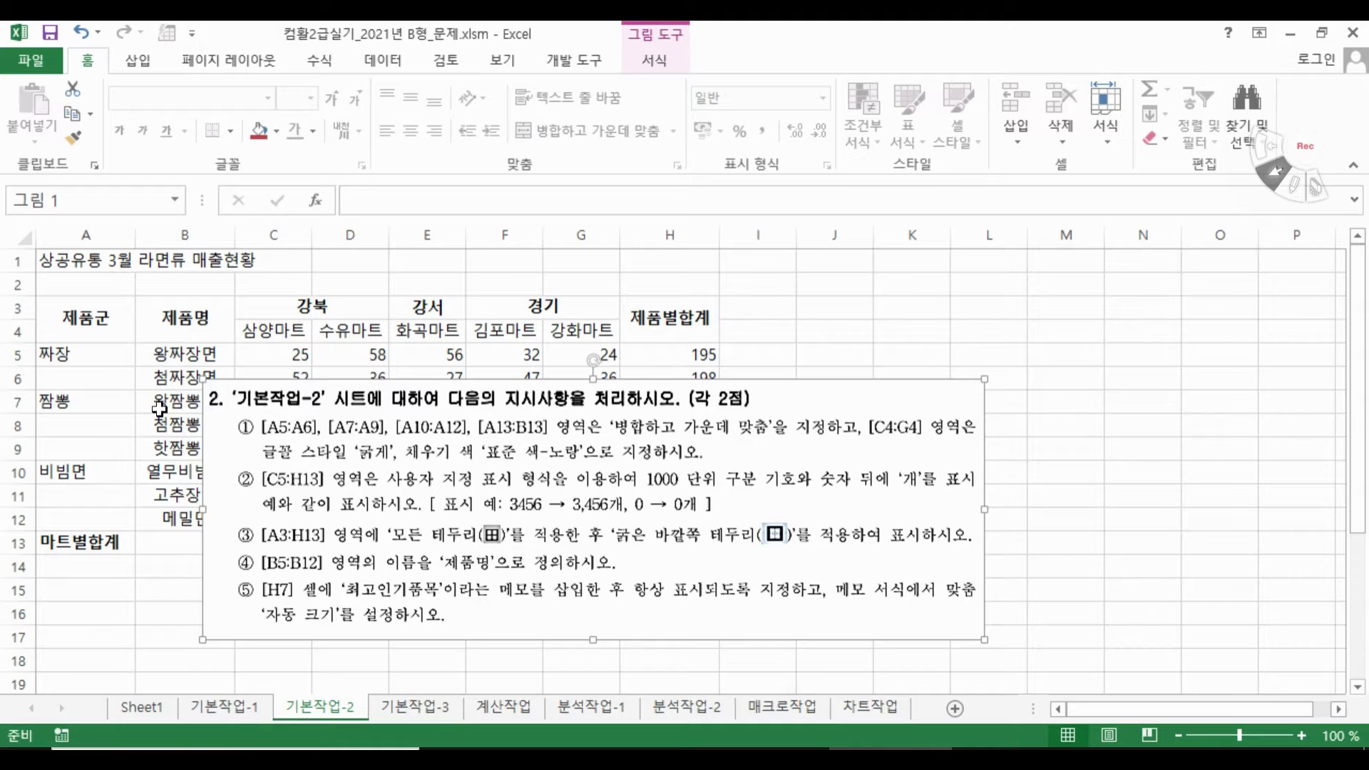
pyautogui.moveTo(100, 355); pyautogui.dragTo(106, 381)
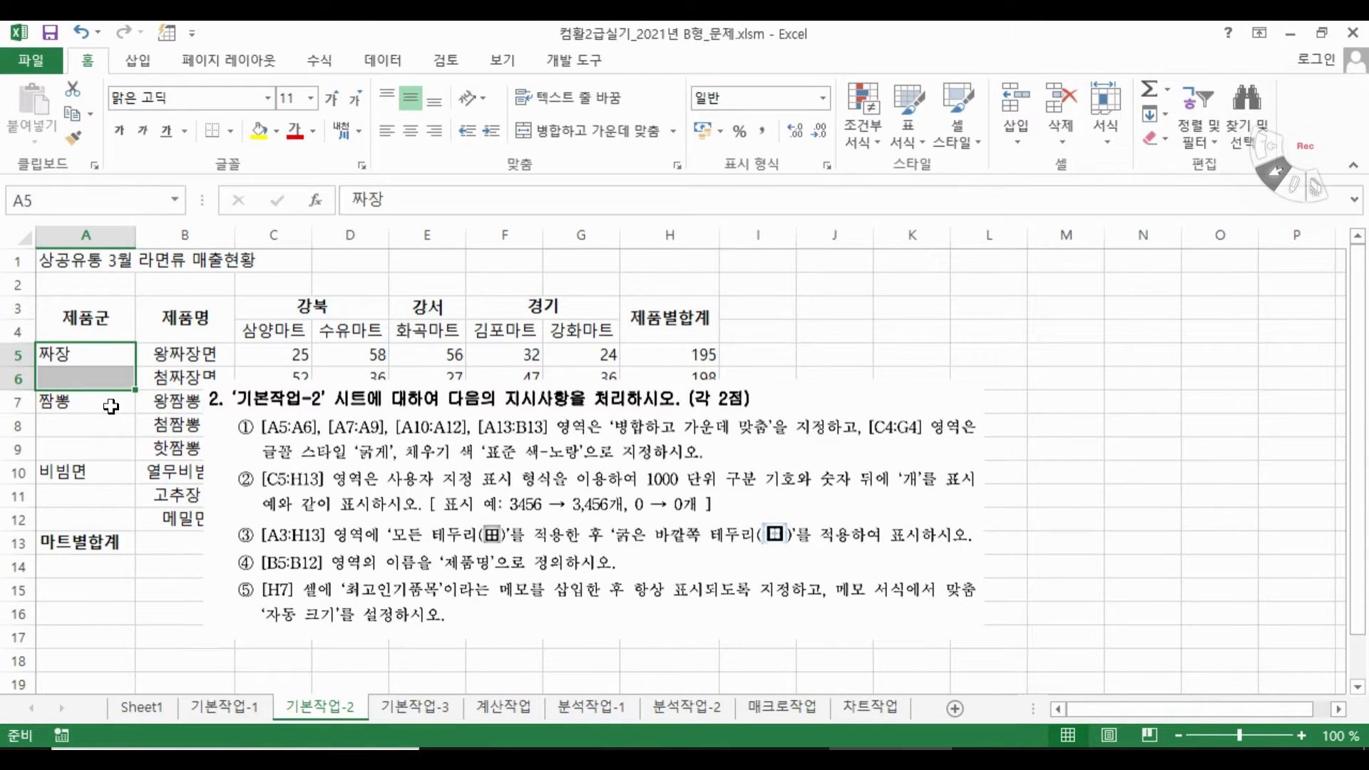
pyautogui.moveTo(110, 406); pyautogui.dragTo(158, 545)
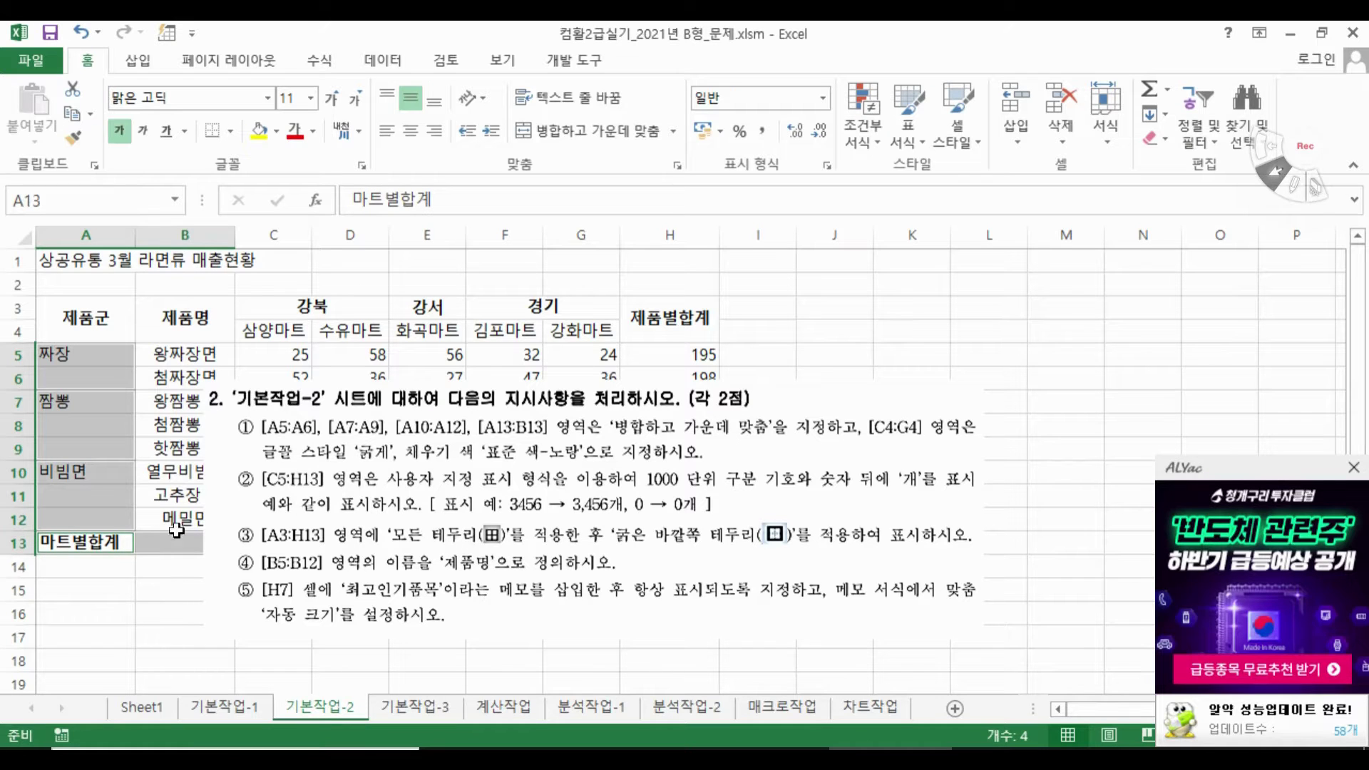
pyautogui.click(569, 130)
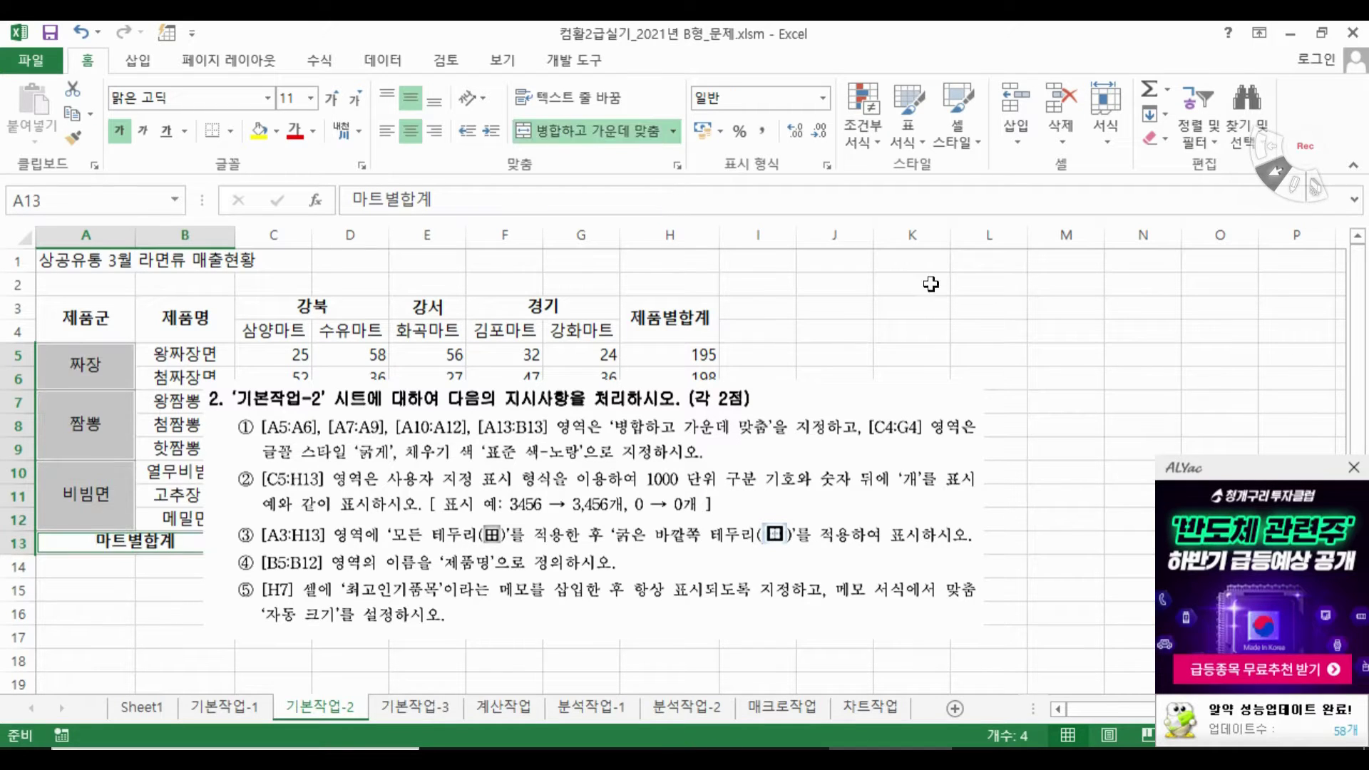
pyautogui.click(1359, 471)
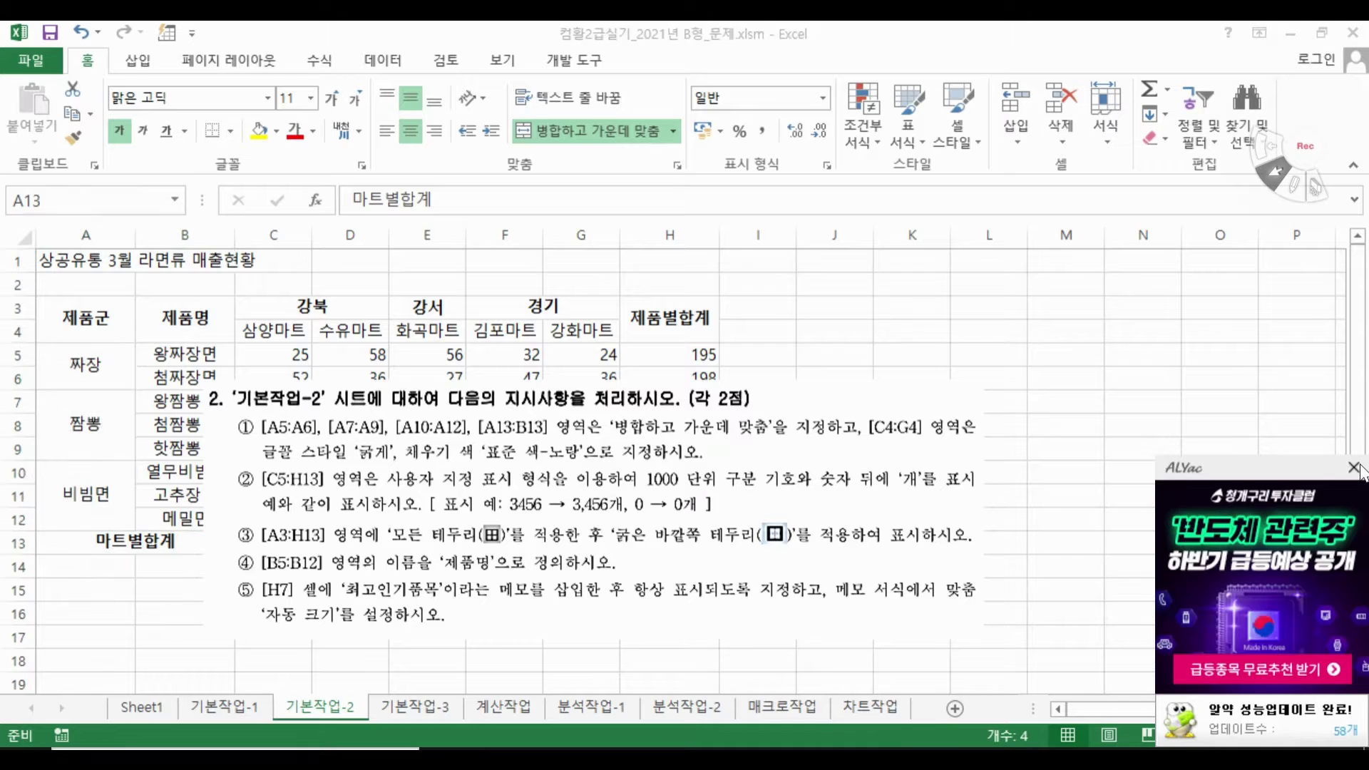
pyautogui.click(1355, 470)
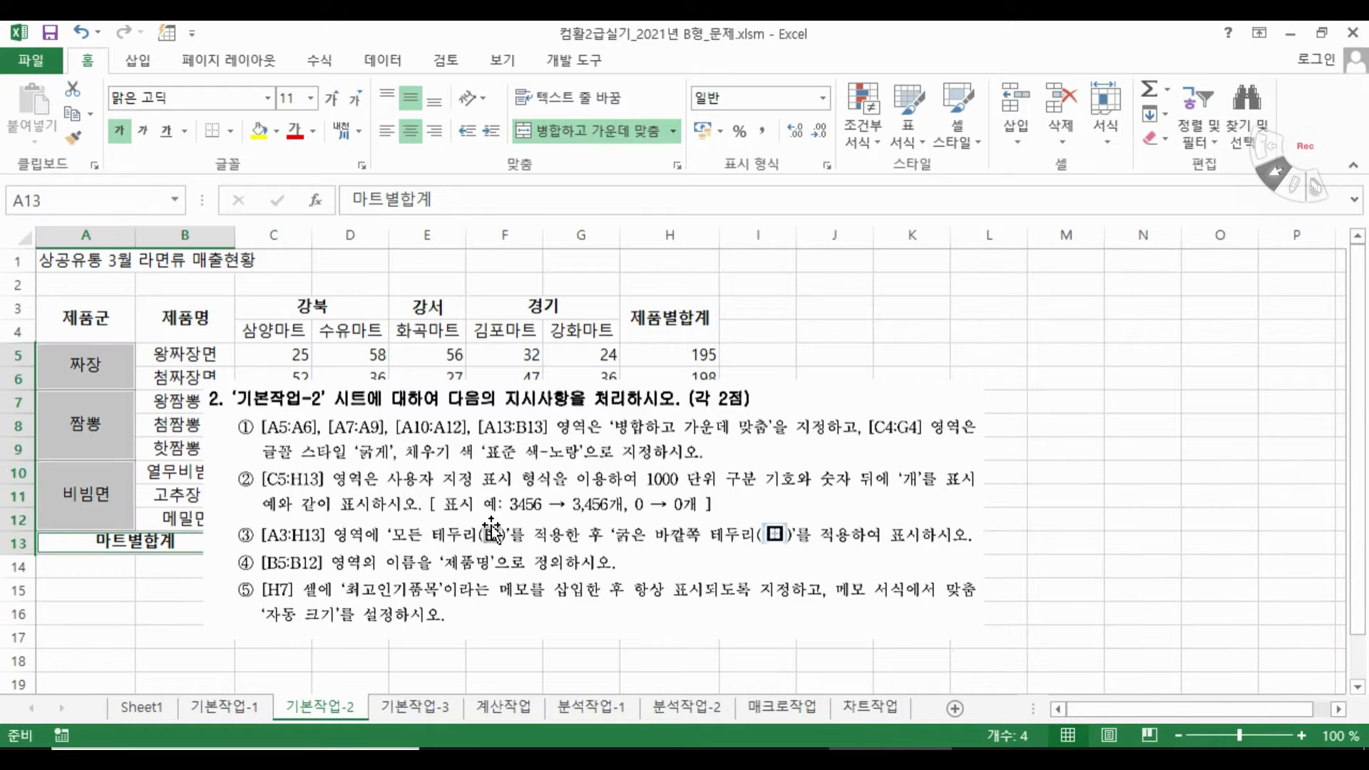
# Make the store names in C4:G4 bold and fill them with the standard yellow color
pyautogui.moveTo(385, 546); pyautogui.dragTo(543, 540)
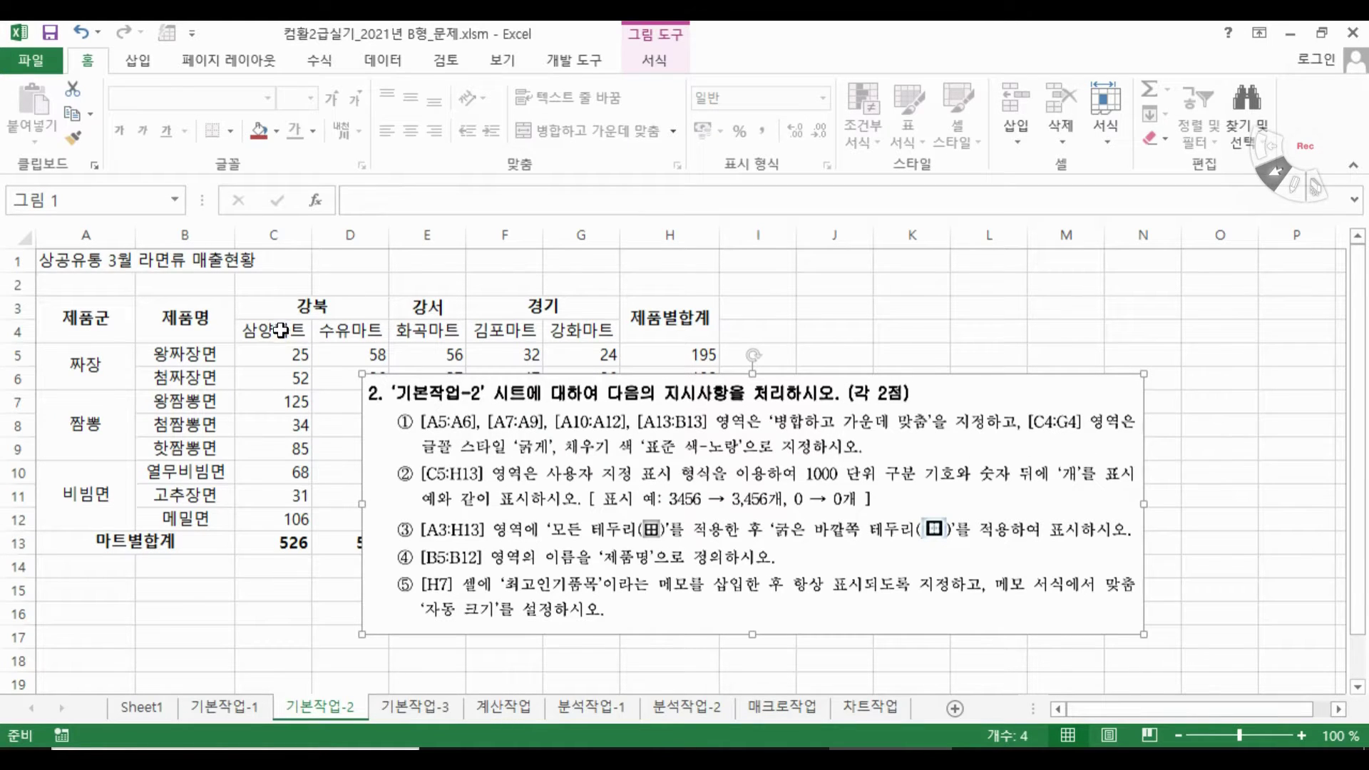
pyautogui.moveTo(281, 330); pyautogui.dragTo(616, 335)
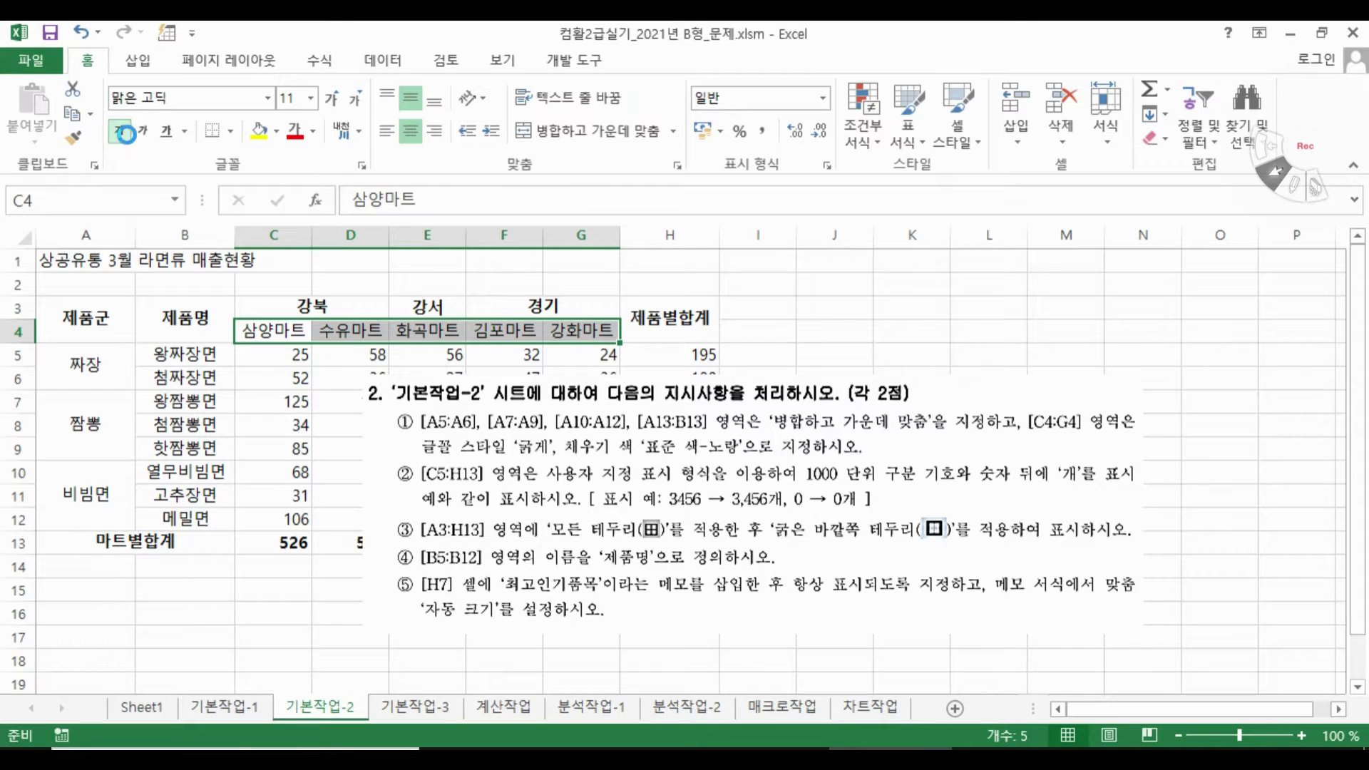
pyautogui.click(119, 131)
pyautogui.click(277, 138)
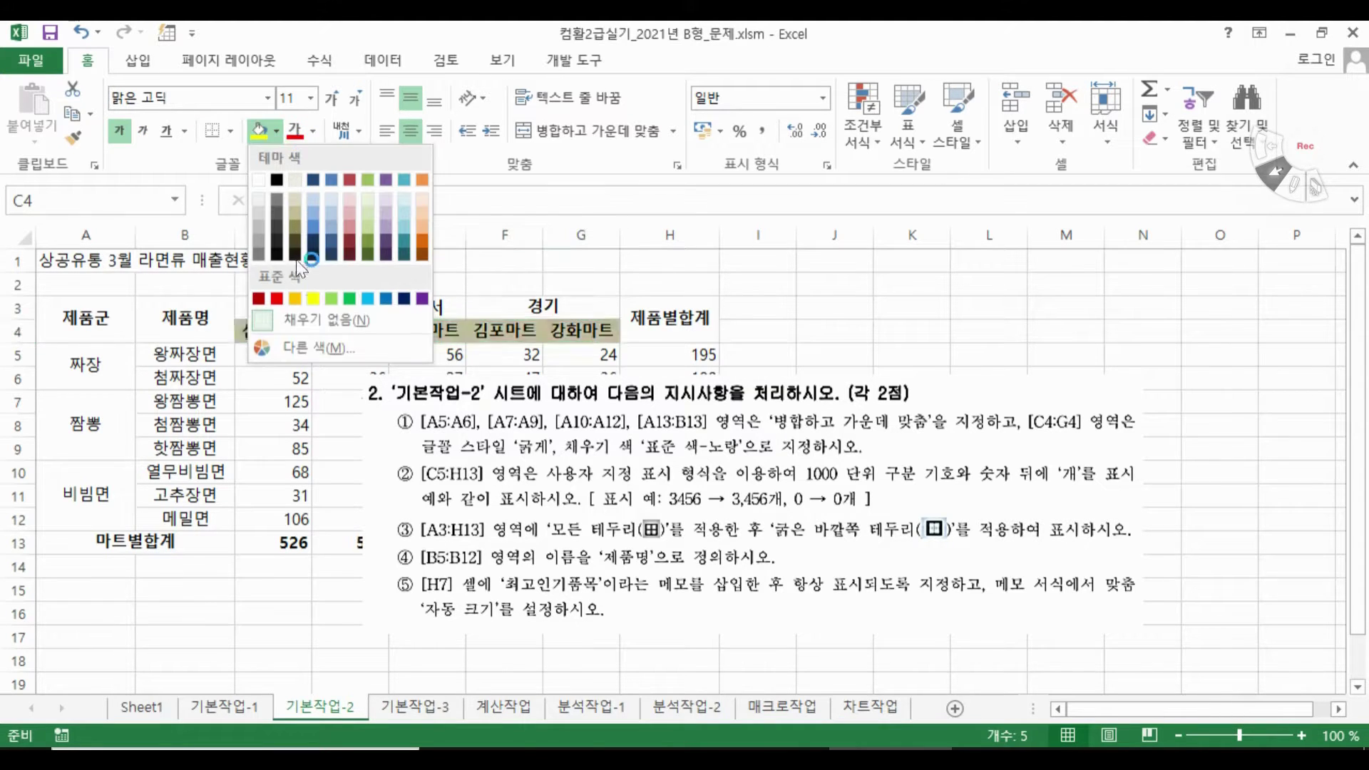
pyautogui.click(314, 298)
# Move the instruction picture clear of the figures and open the custom number format settings for C5:H13
pyautogui.moveTo(478, 526); pyautogui.dragTo(542, 518)
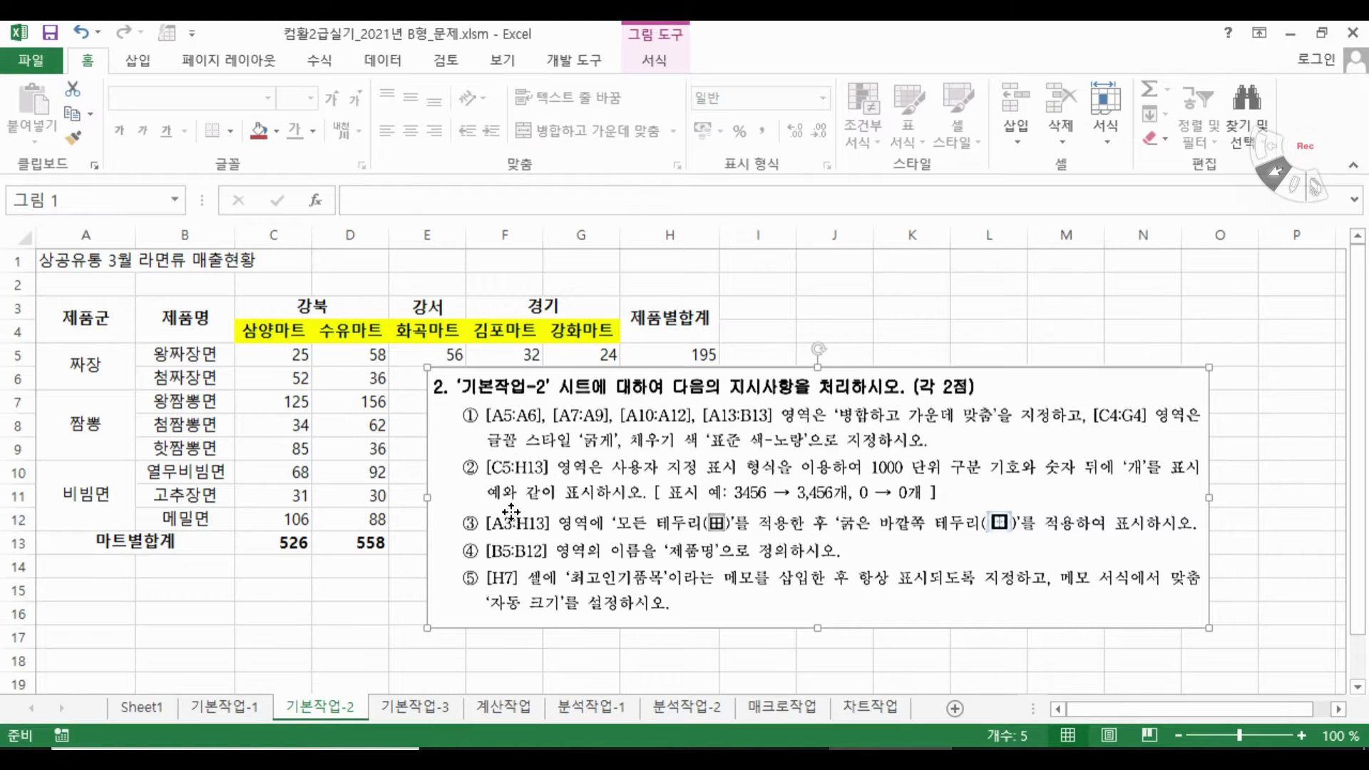
pyautogui.moveTo(502, 482); pyautogui.dragTo(253, 566)
pyautogui.scroll(3, 253, 565)
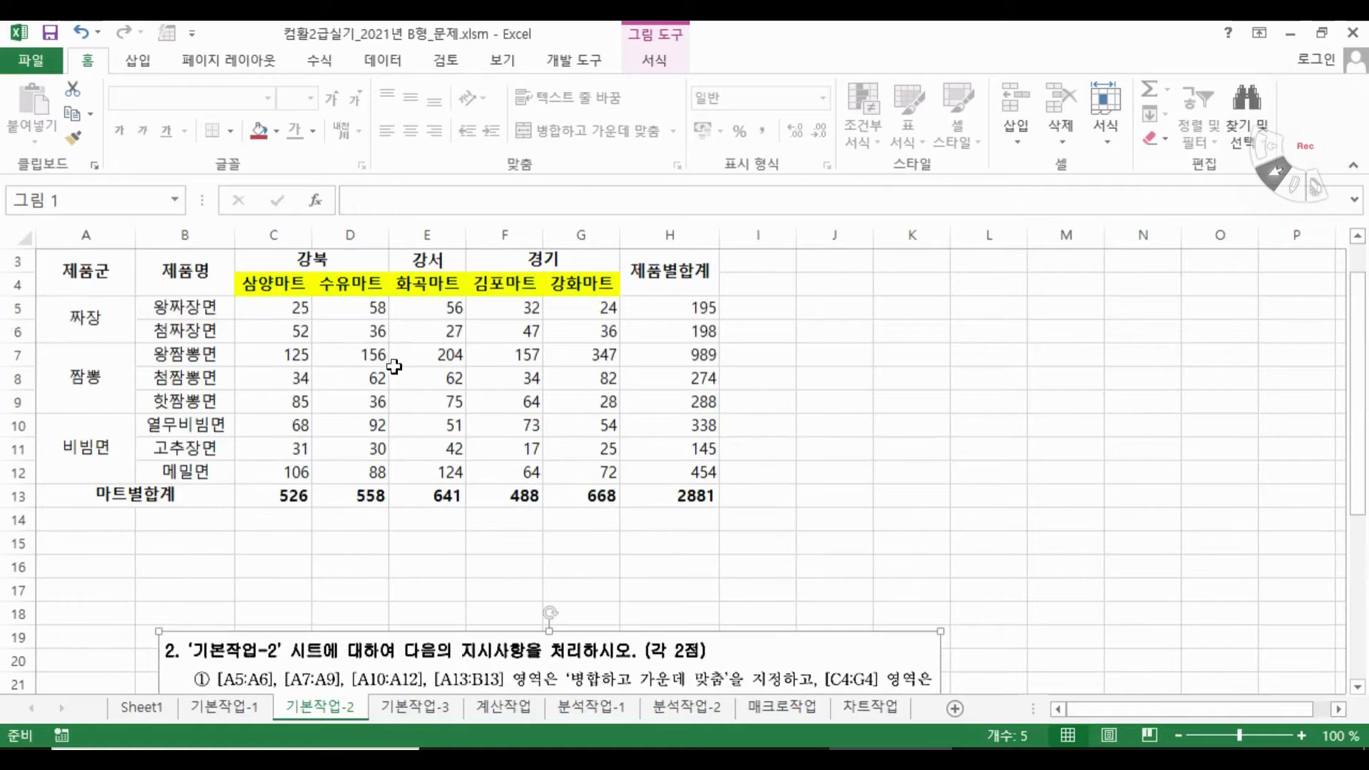
pyautogui.click(286, 305)
pyautogui.moveTo(285, 305)
pyautogui.mouseDown()
pyautogui.moveTo(601, 308)
pyautogui.moveTo(684, 378)
pyautogui.moveTo(684, 495)
pyautogui.mouseUp()
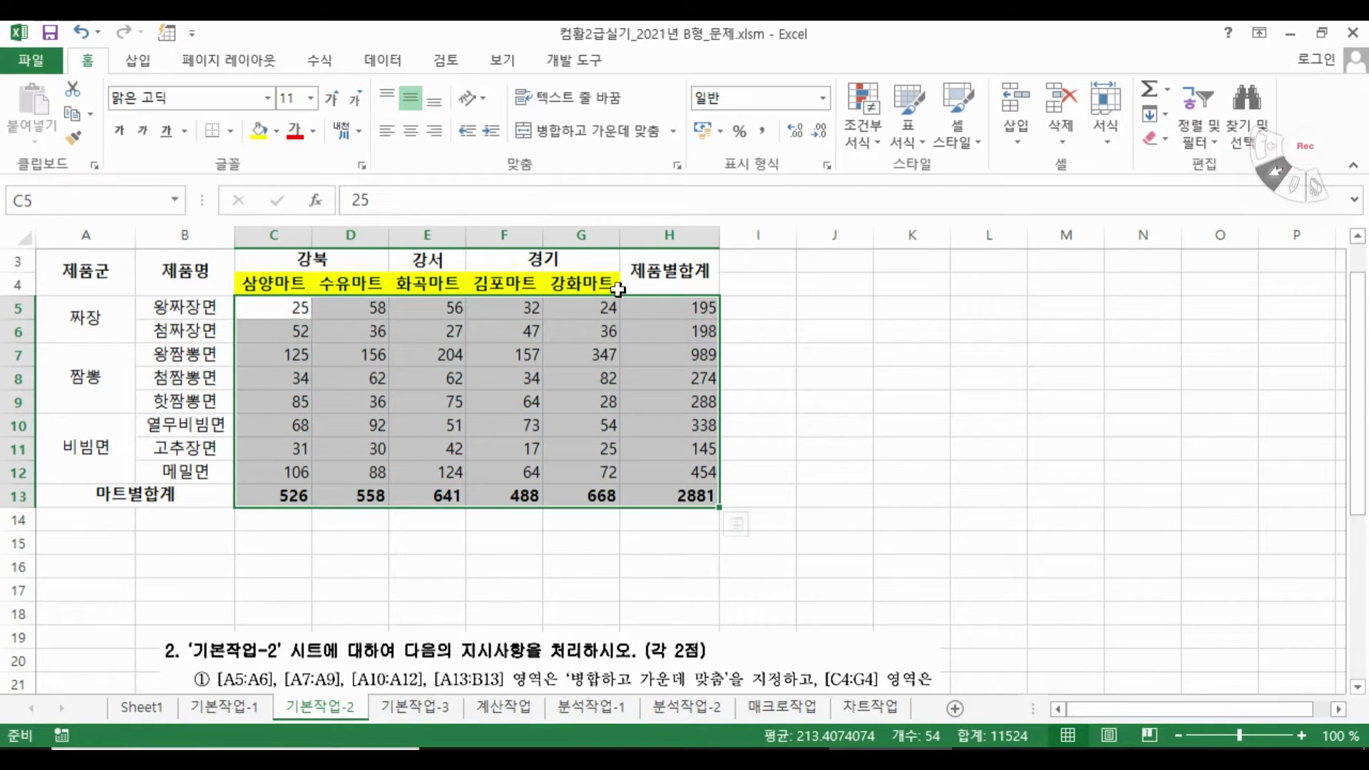
pyautogui.moveTo(700, 654); pyautogui.dragTo(753, 388)
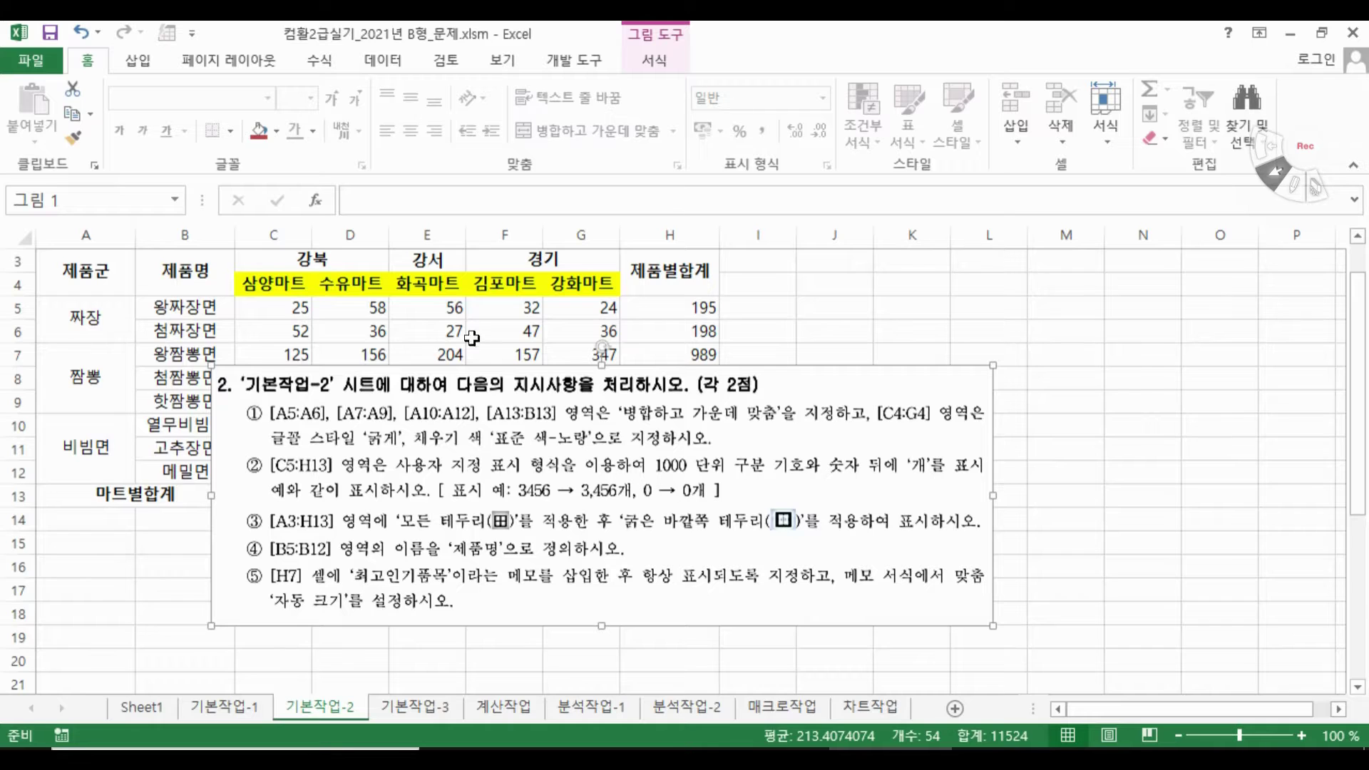
pyautogui.rightClick(455, 317)
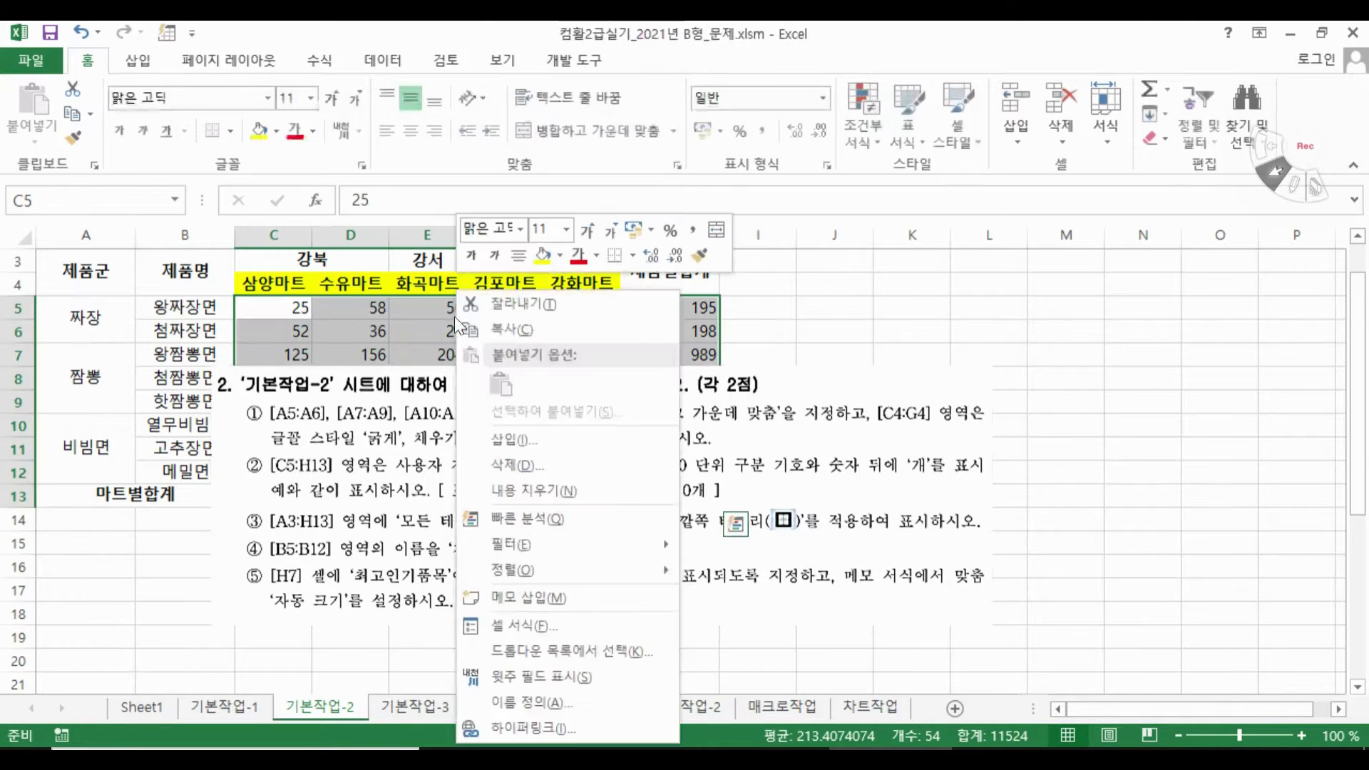
pyautogui.click(536, 626)
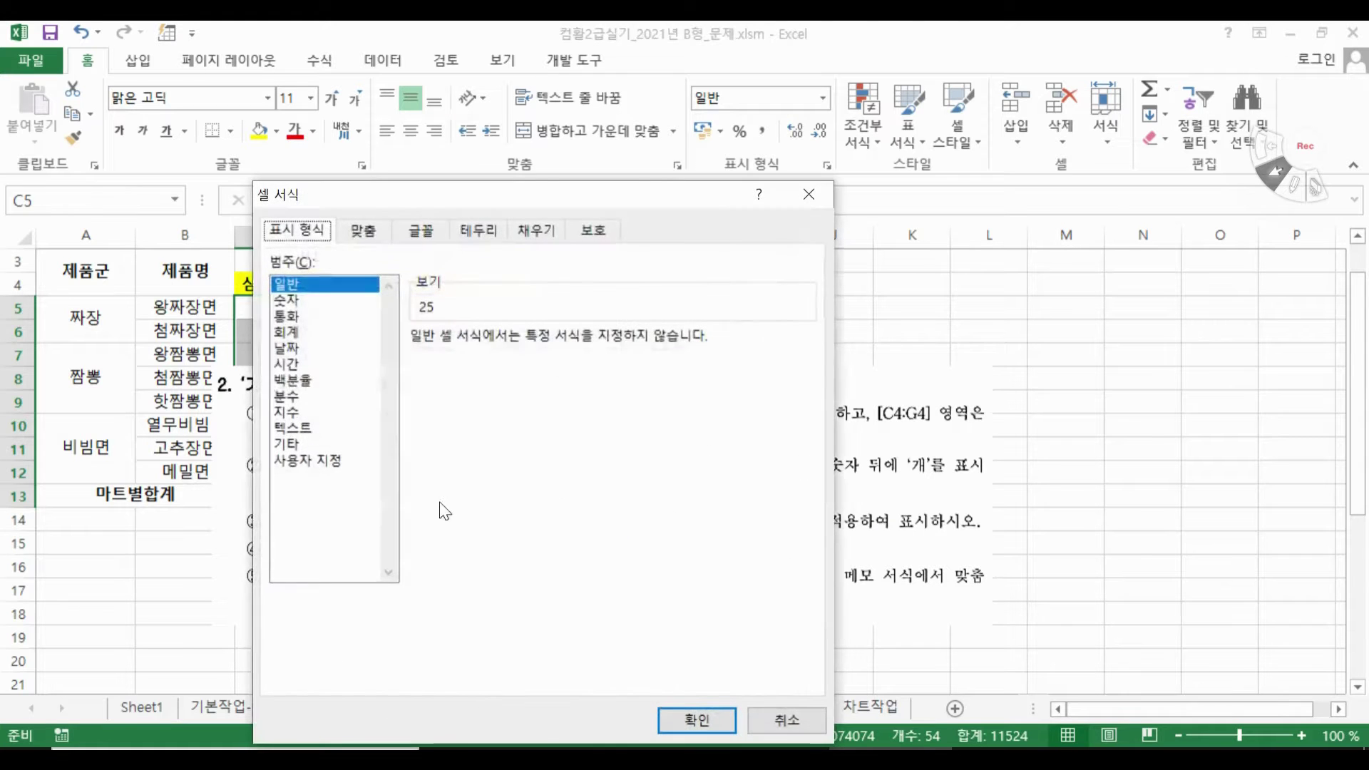
pyautogui.click(305, 462)
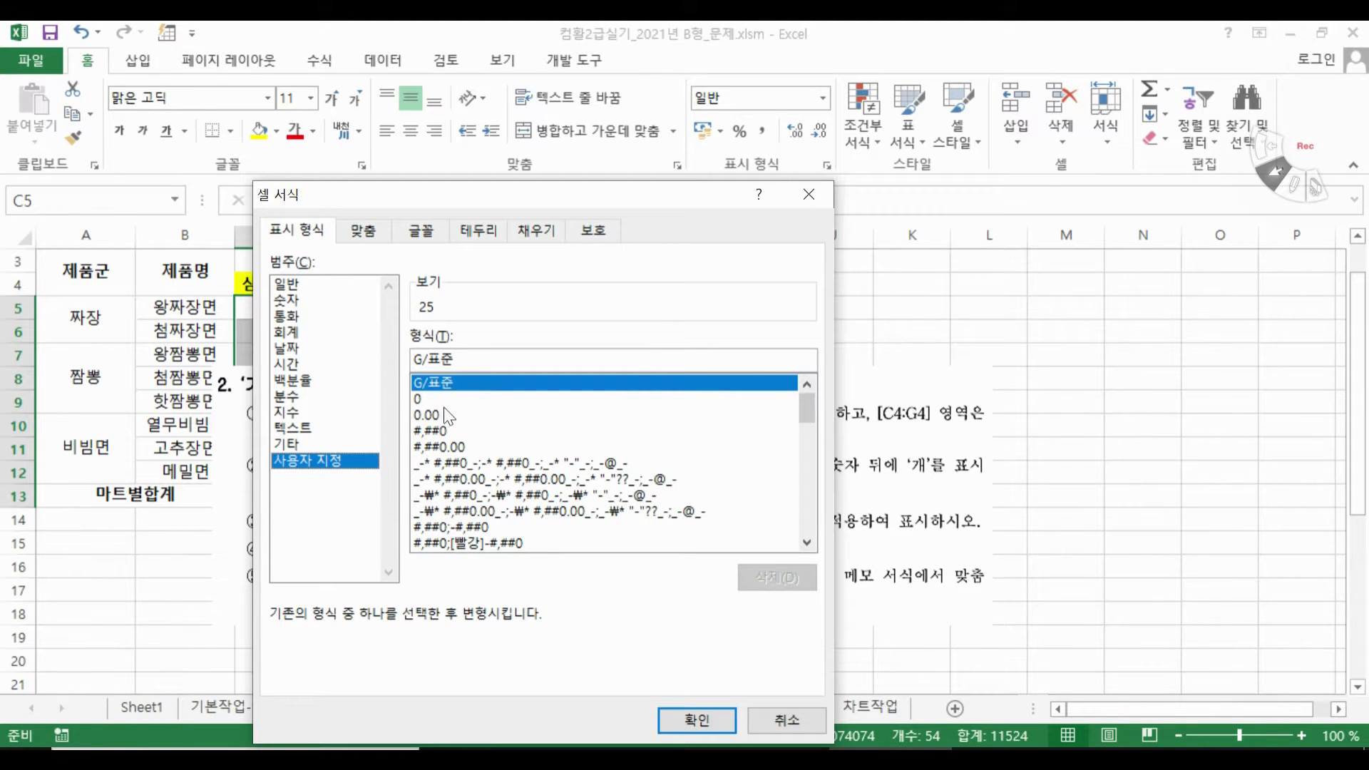
# Try the custom number formats 0, 0.00, #,##0 and #,### for the selected range
pyautogui.click(422, 400)
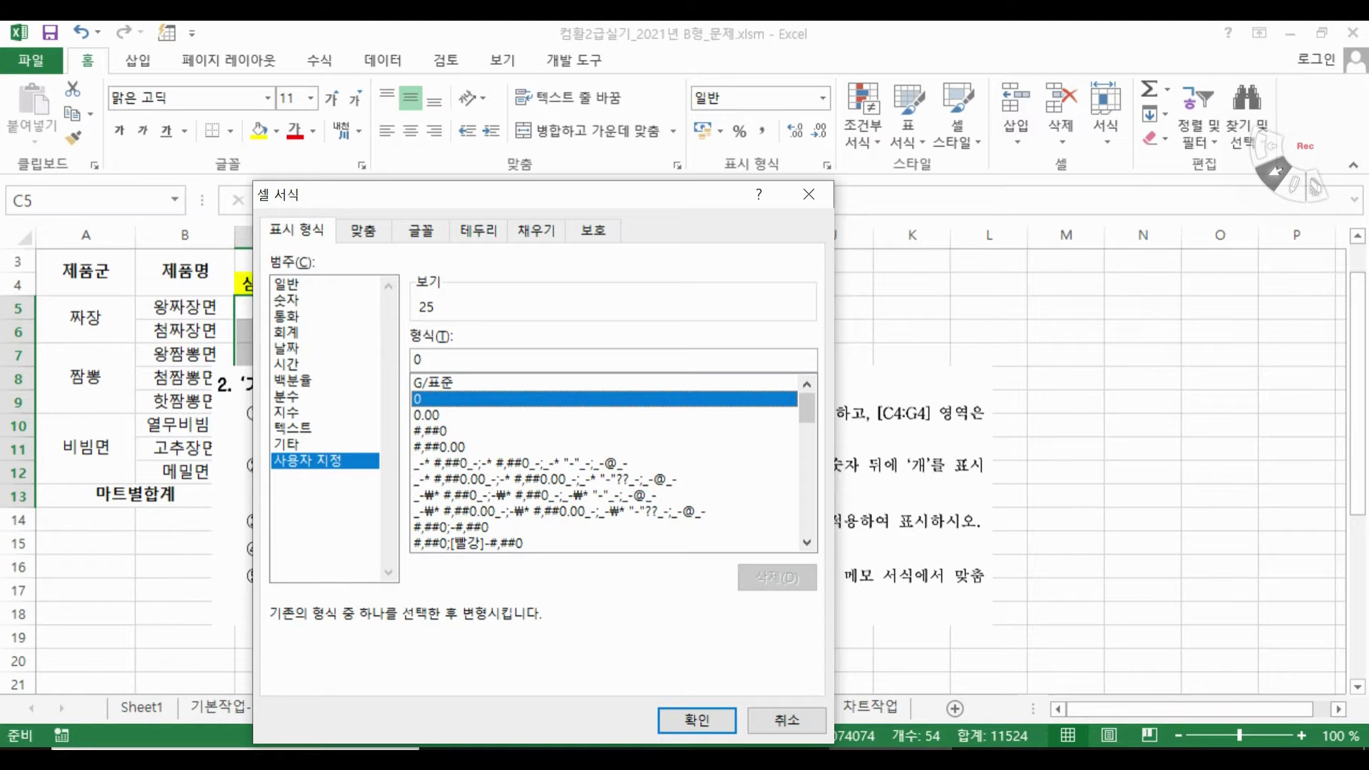
pyautogui.click(439, 417)
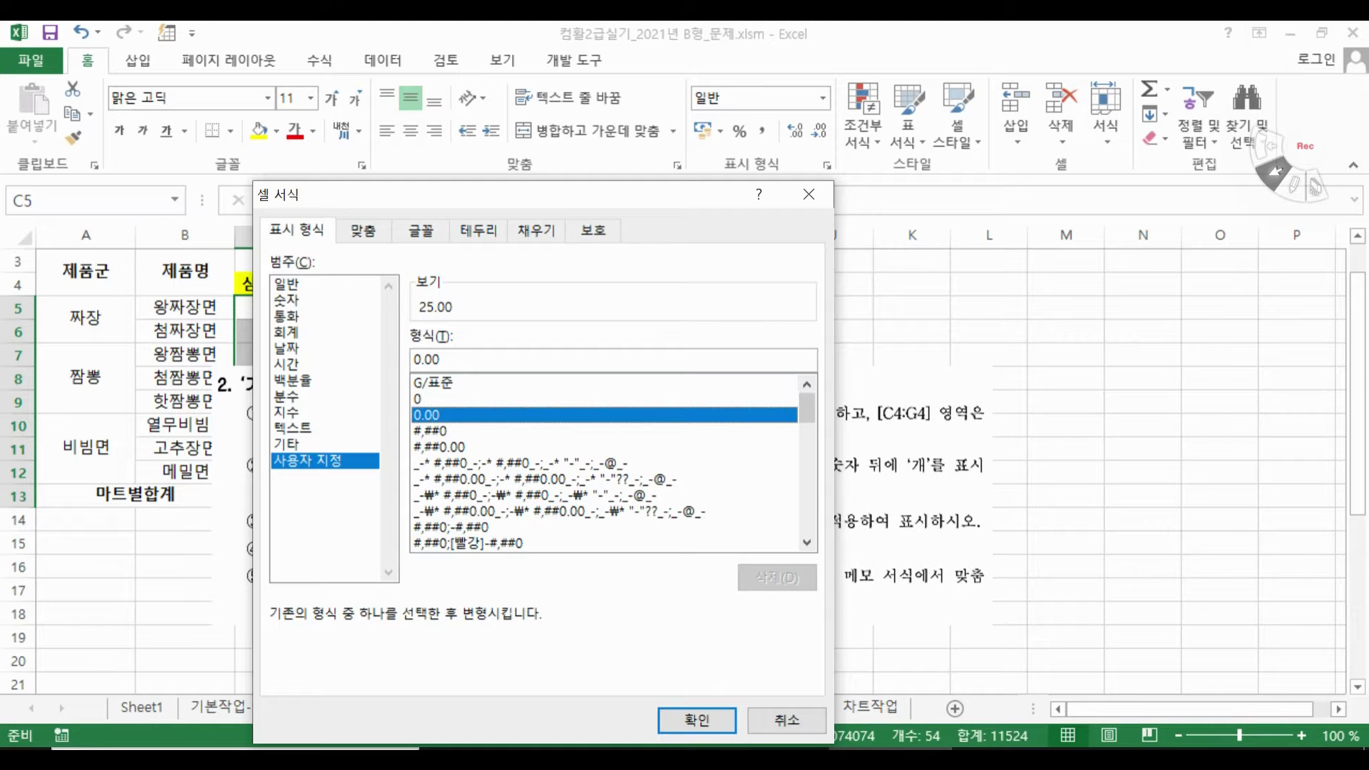
pyautogui.click(432, 432)
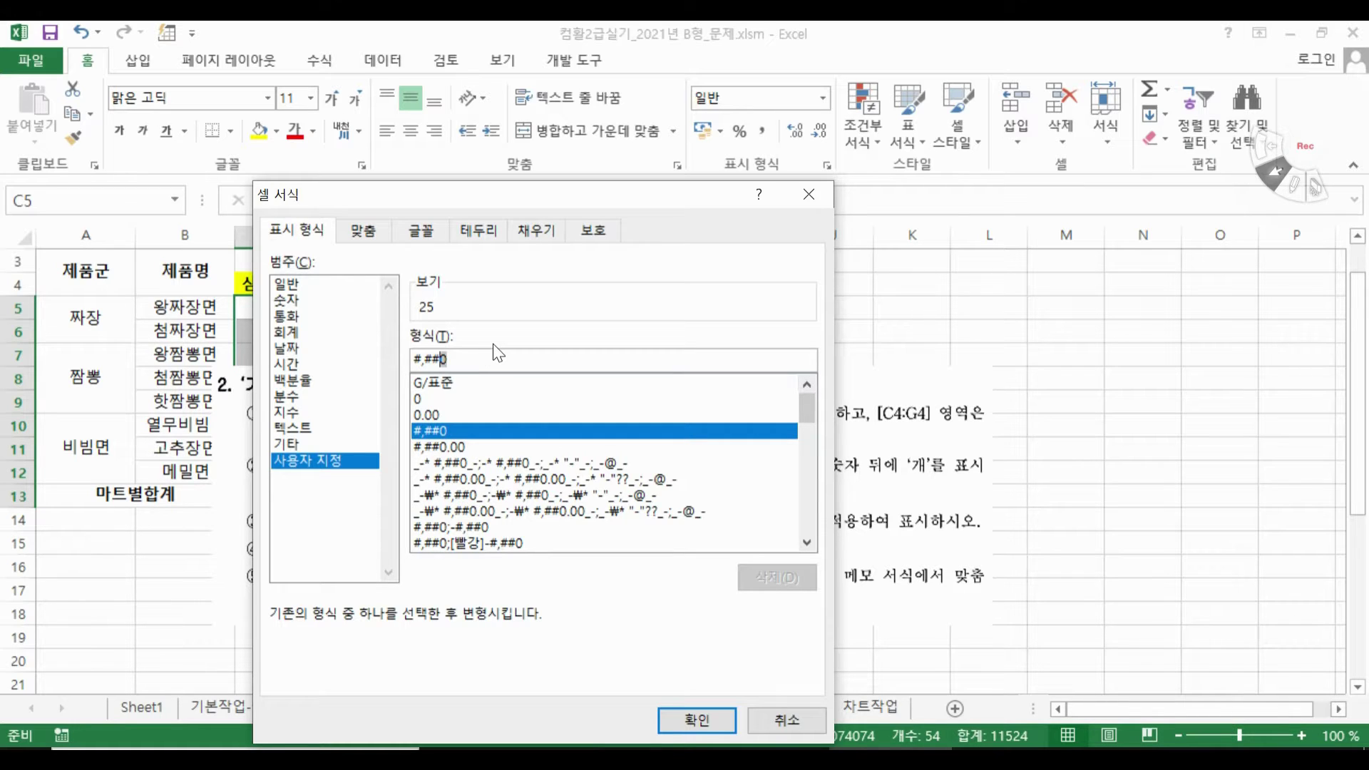
pyautogui.write('#')
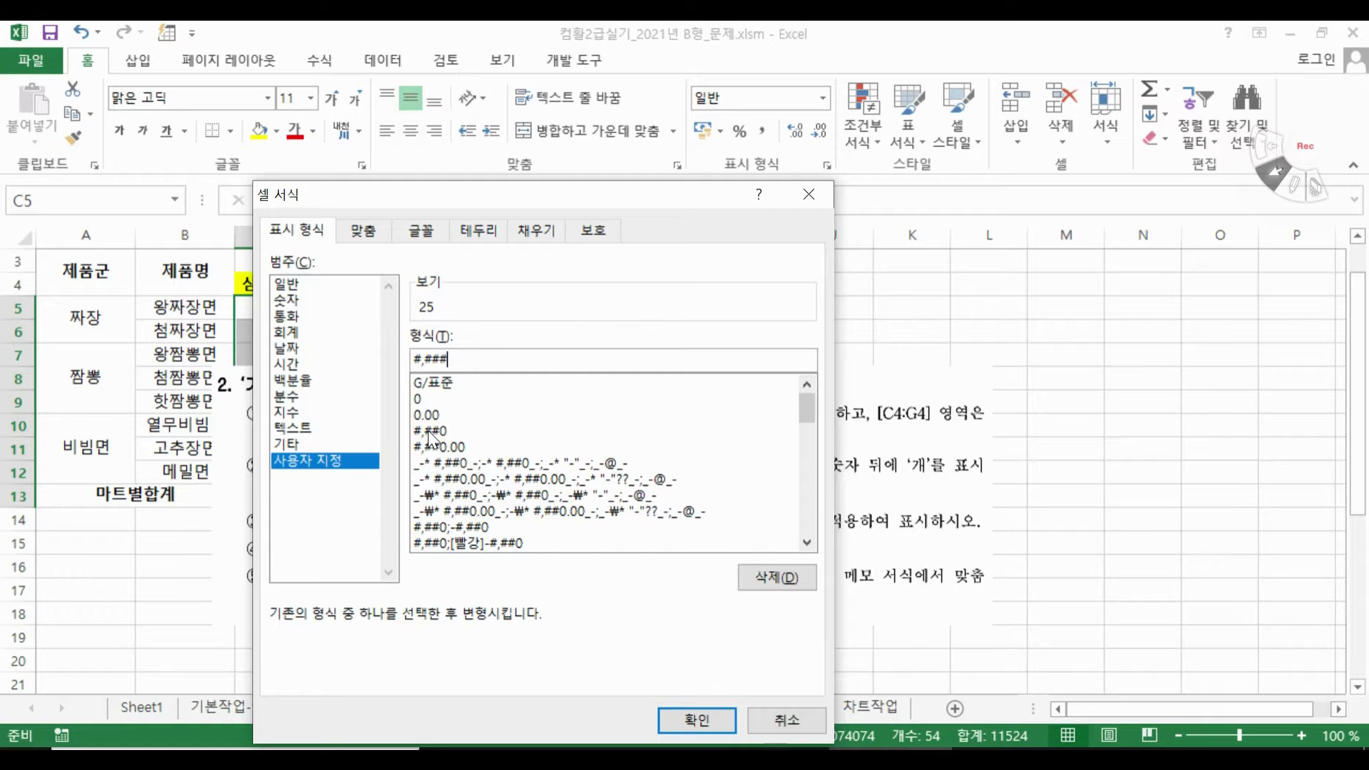
# Apply the custom number format #,##0개 to C5:H13 and move the instruction picture below the table
pyautogui.click(450, 430)
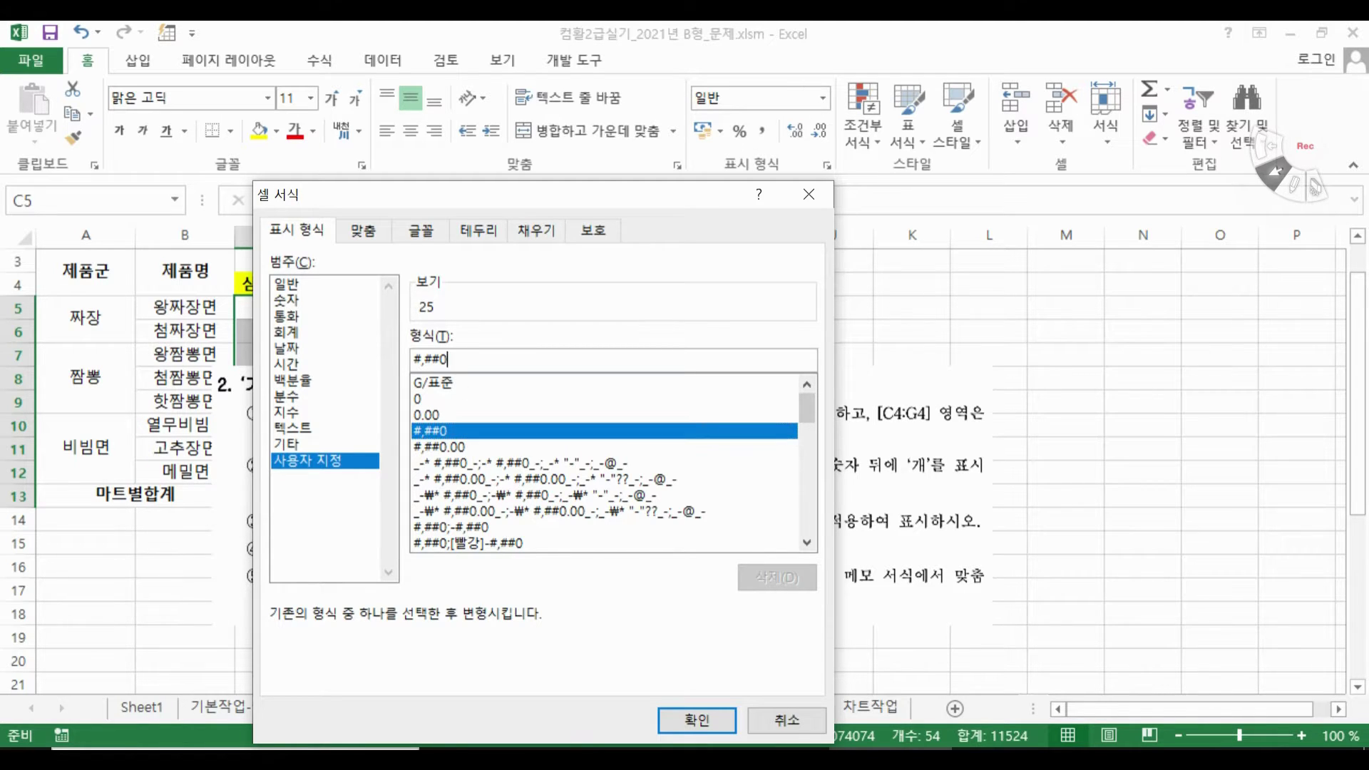
pyautogui.write('r')
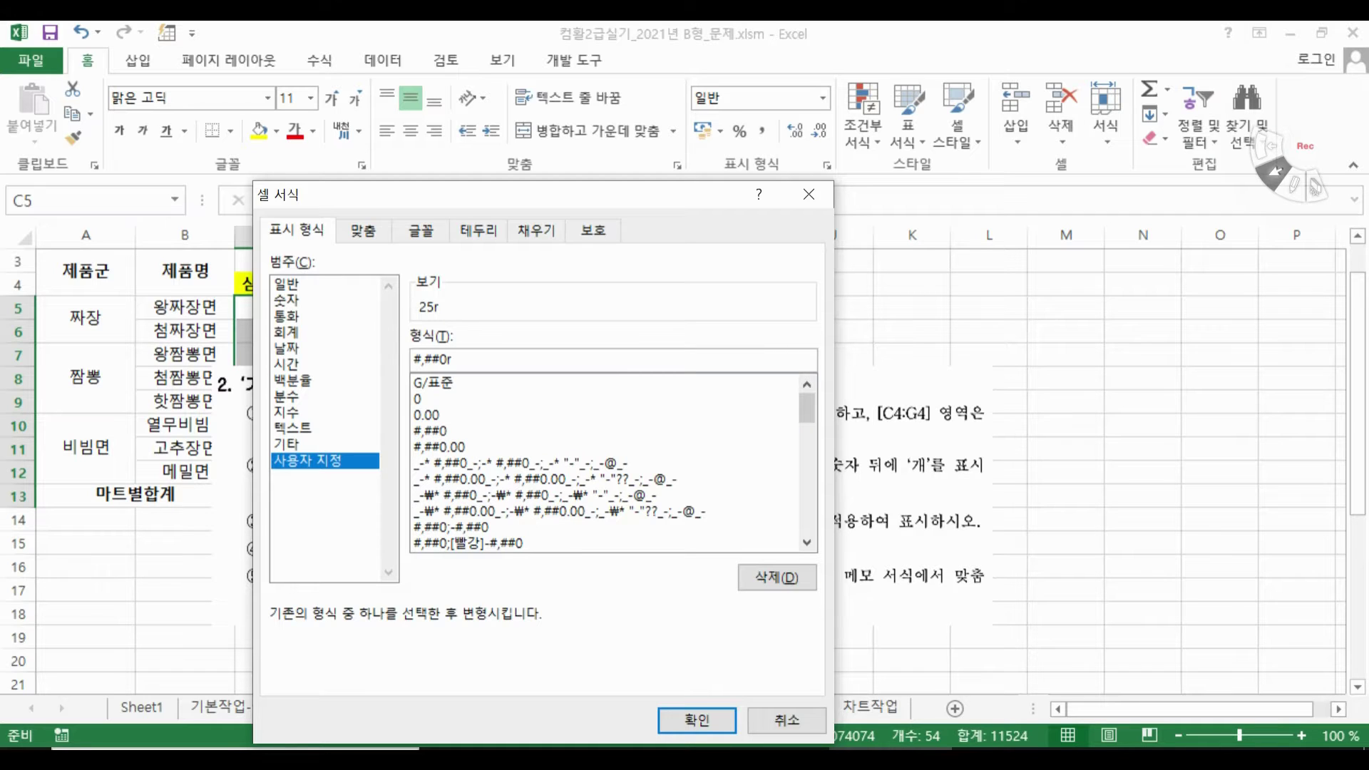
pyautogui.press('BackSpace')
pyautogui.write('개')
pyautogui.click(699, 713)
pyautogui.moveTo(634, 510); pyautogui.dragTo(631, 669)
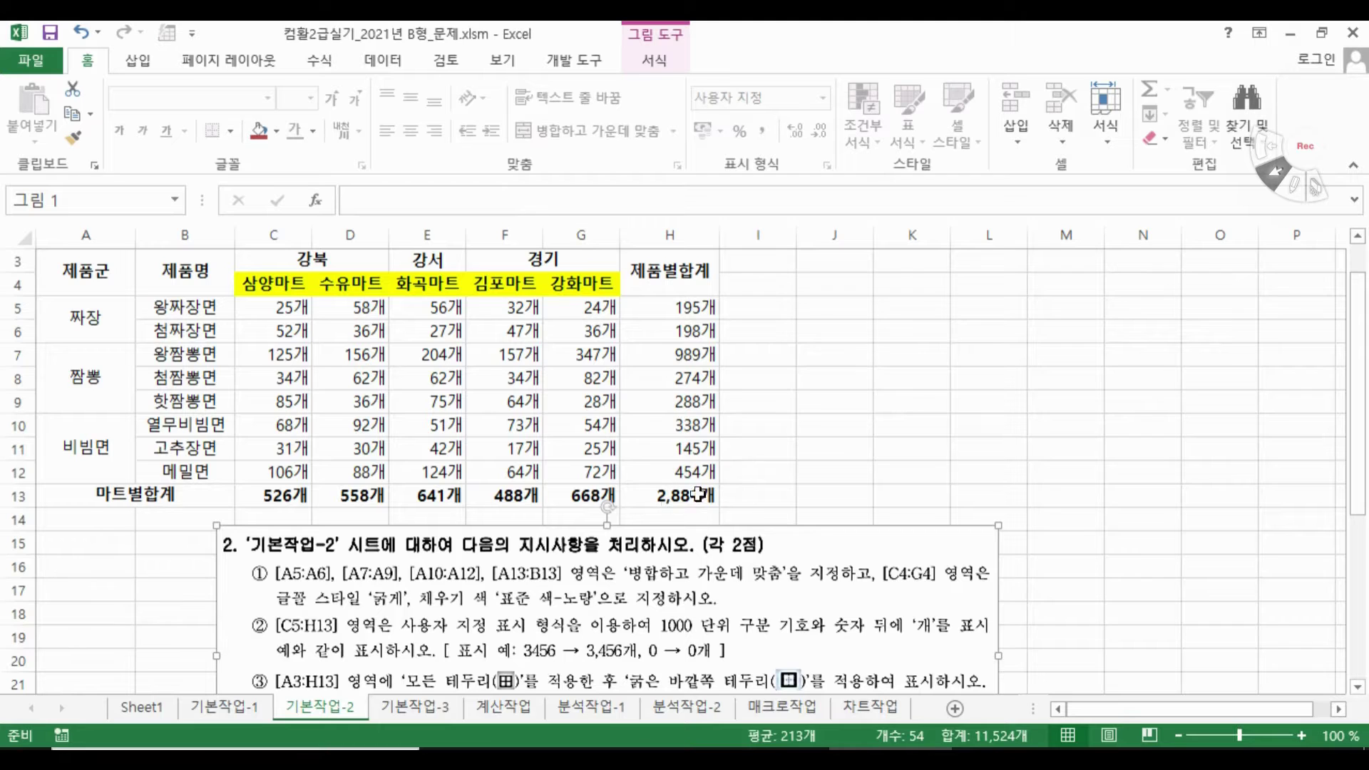
# Apply all borders to the table A3:H13, followed by a thick box border around its outside
pyautogui.moveTo(686, 602); pyautogui.dragTo(719, 547)
pyautogui.moveTo(746, 428); pyautogui.dragTo(749, 421)
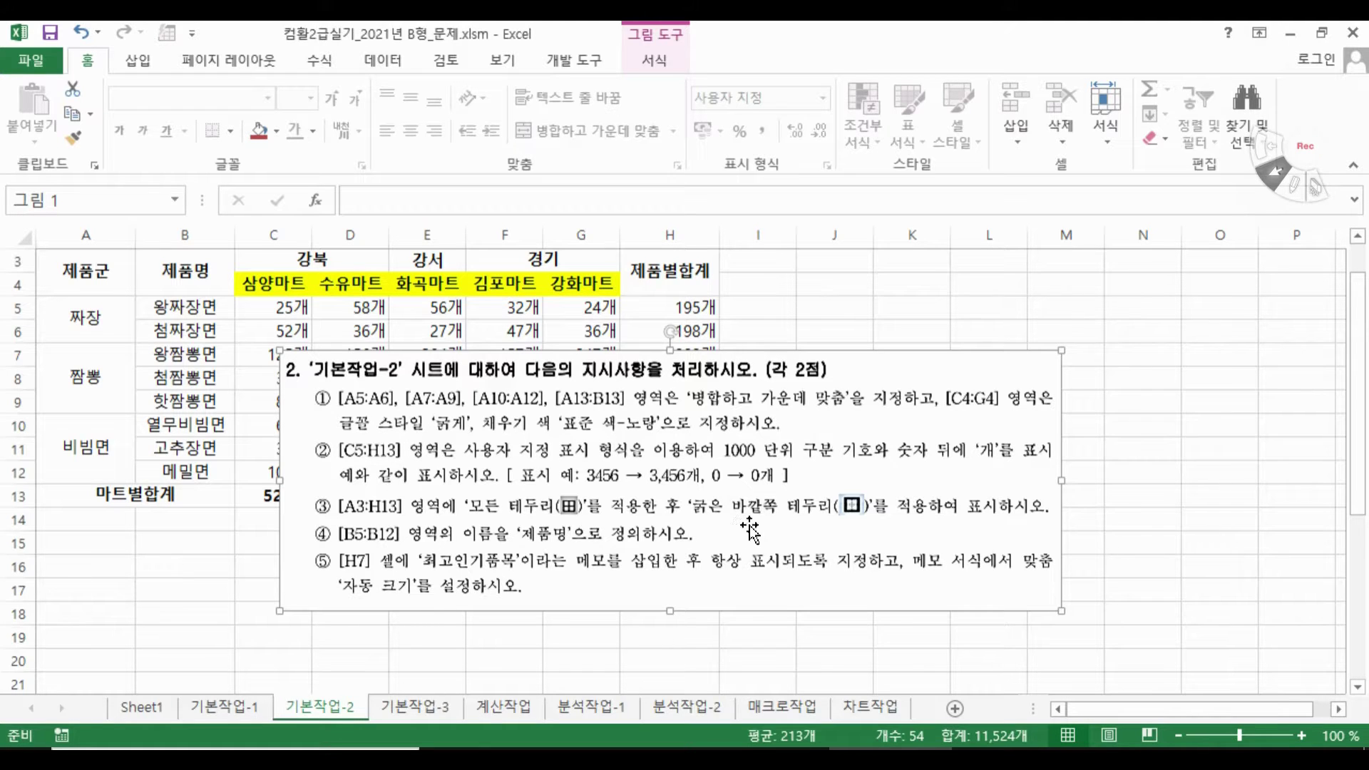
pyautogui.moveTo(627, 505); pyautogui.dragTo(615, 676)
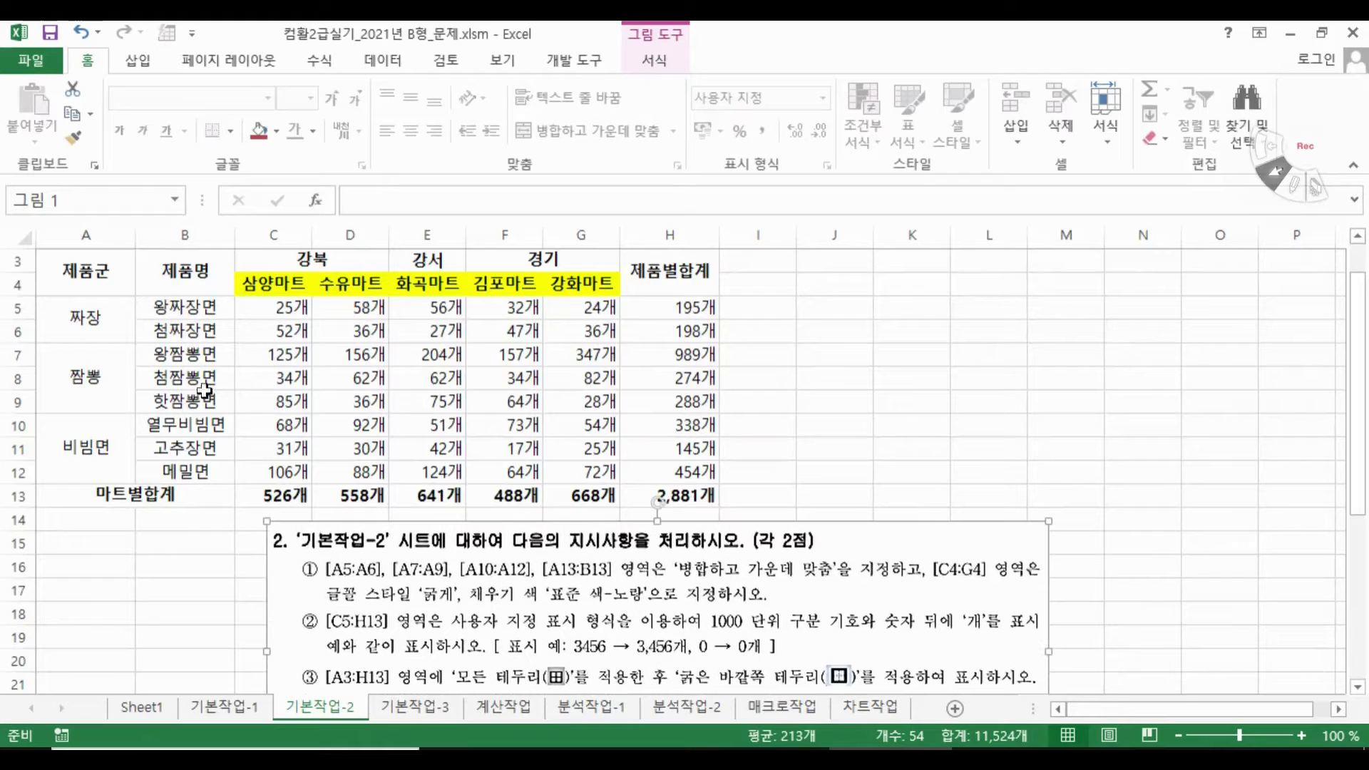
pyautogui.scroll(1, 133, 383)
pyautogui.moveTo(86, 318); pyautogui.dragTo(649, 529)
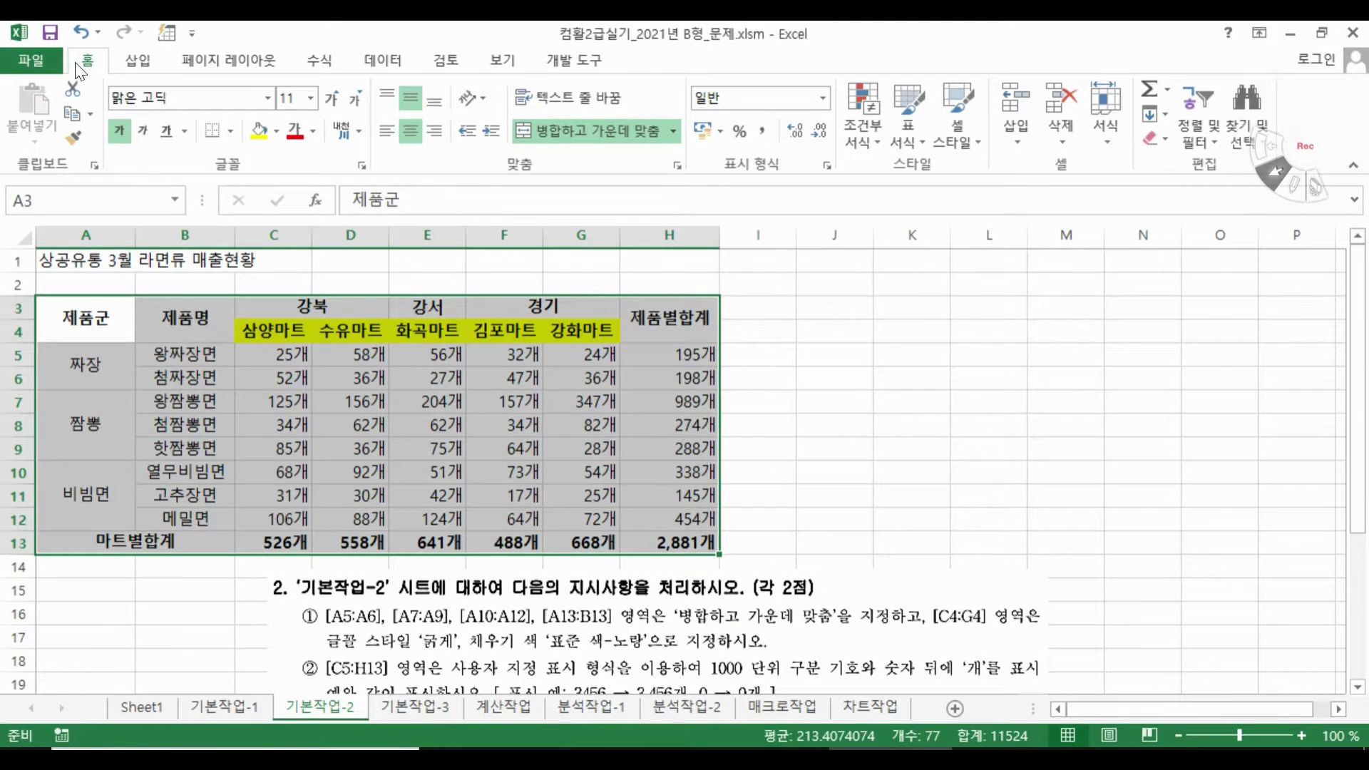
pyautogui.click(230, 131)
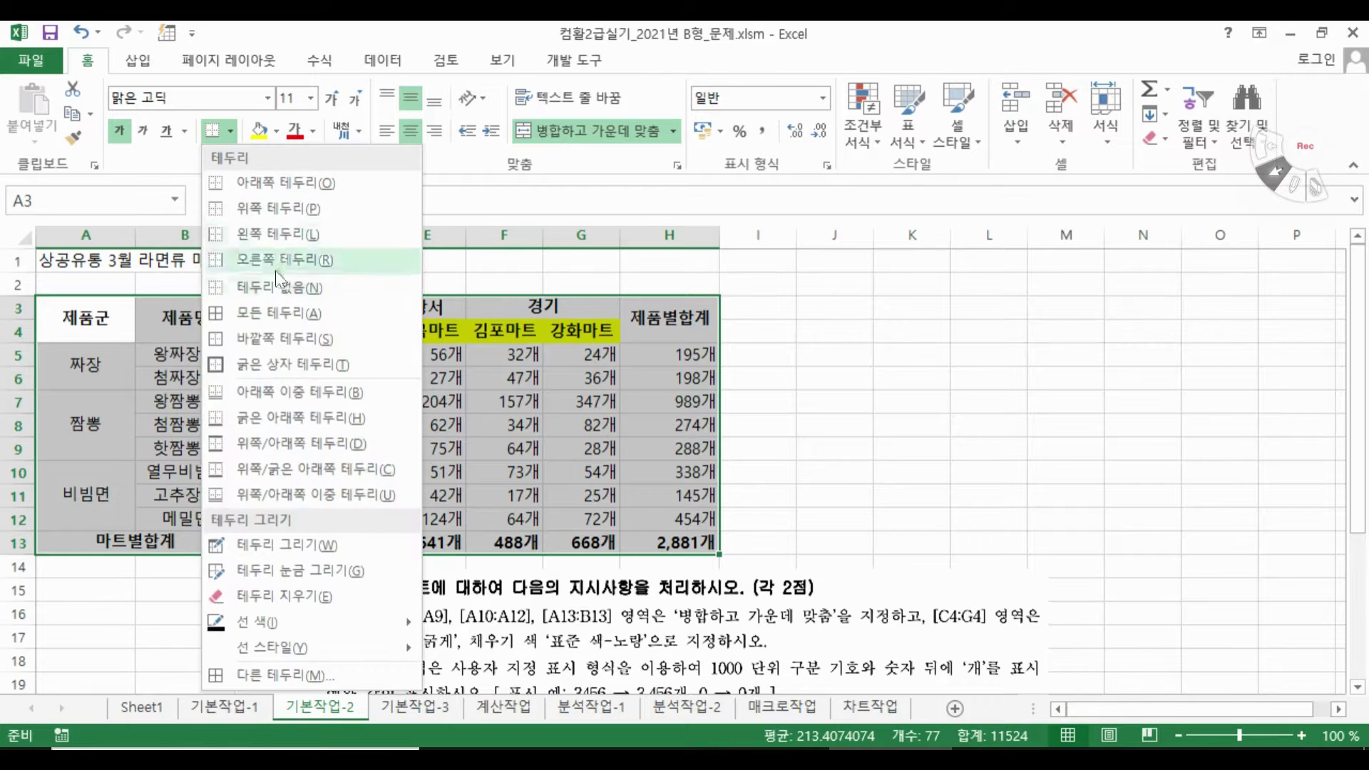
pyautogui.click(276, 310)
pyautogui.click(234, 129)
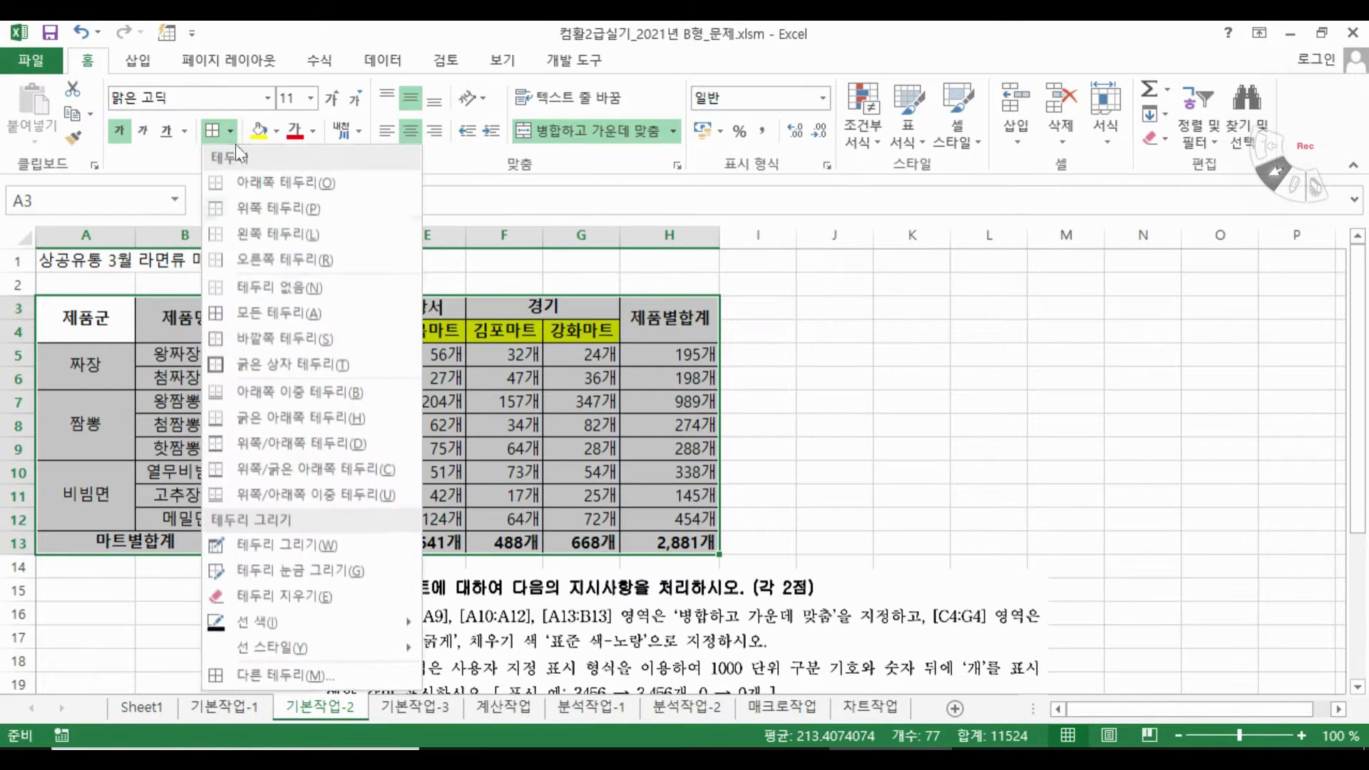
pyautogui.click(313, 361)
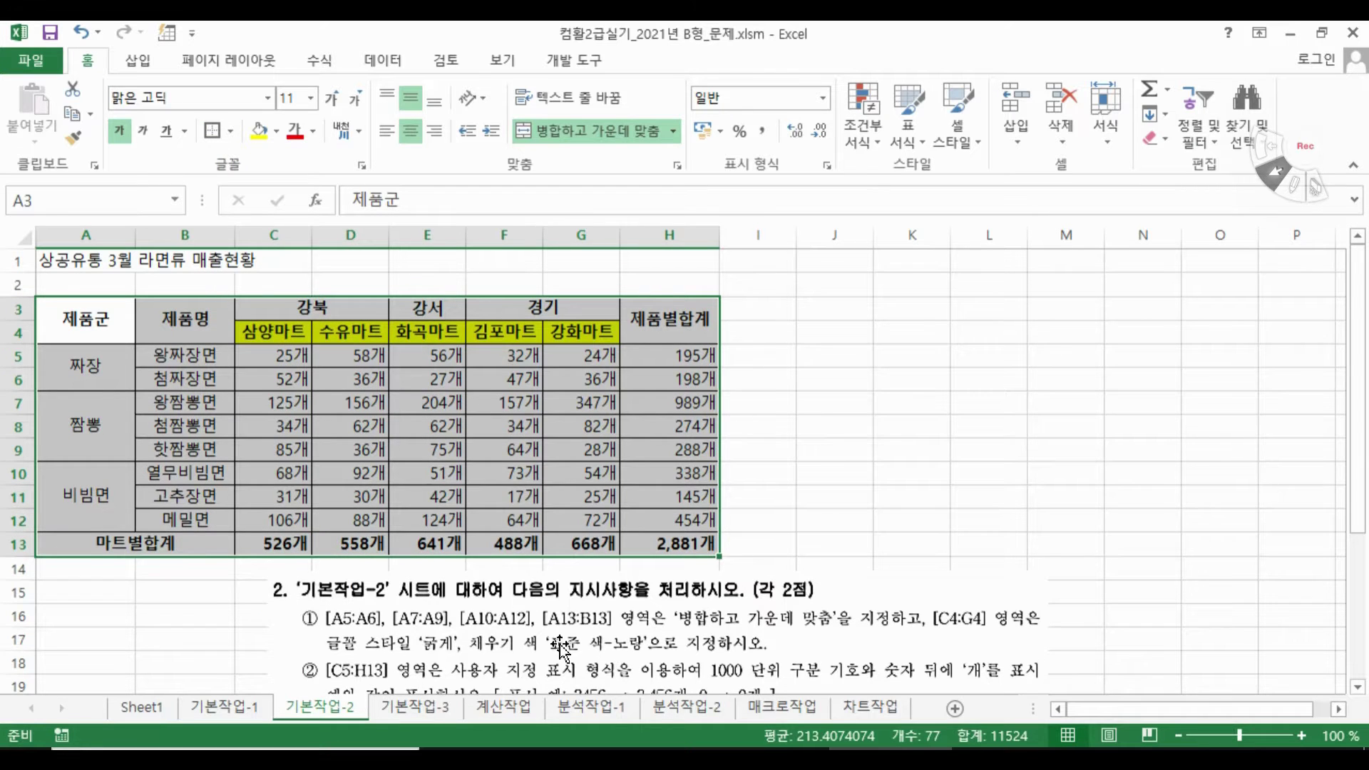
# Move the instruction picture up over the table to make its tasks readable and define the name 제품명 for B5:B12
pyautogui.moveTo(558, 623); pyautogui.dragTo(556, 409)
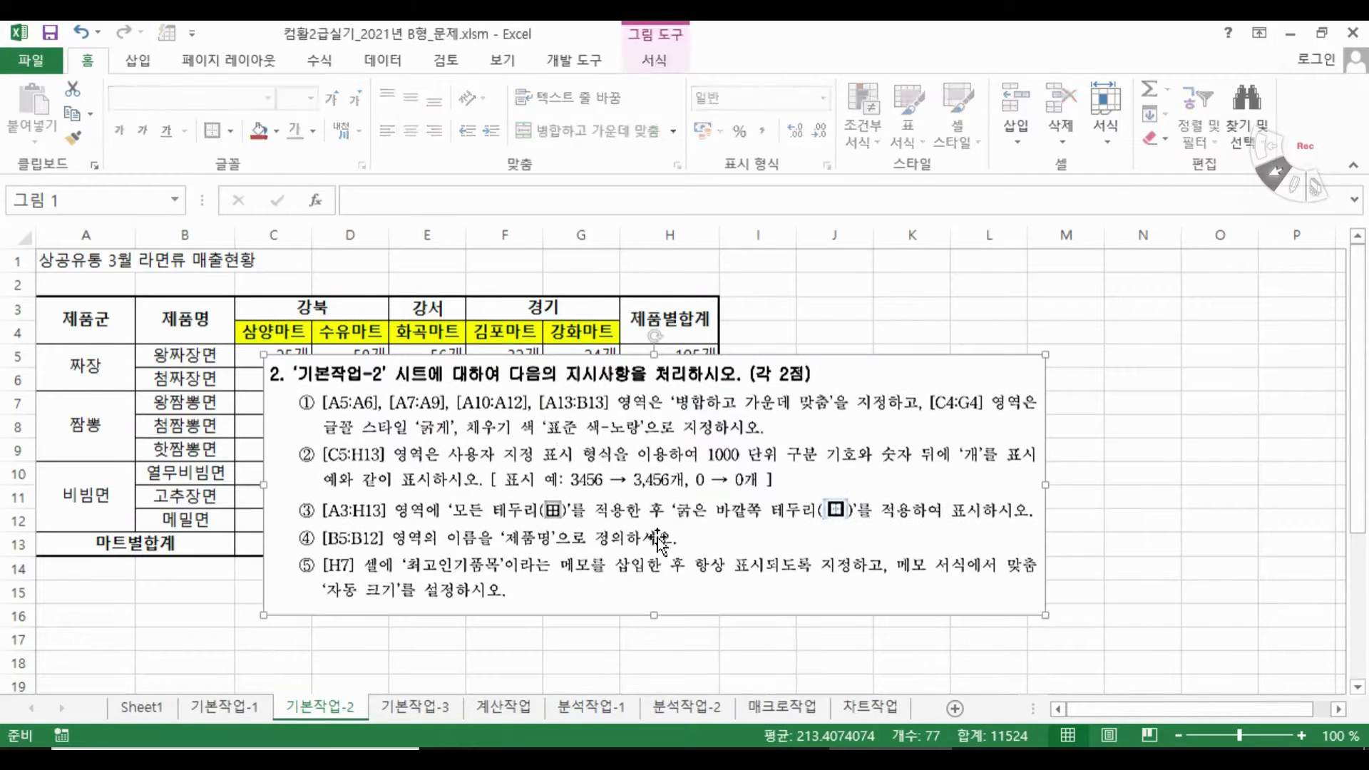
pyautogui.moveTo(370, 559); pyautogui.dragTo(420, 554)
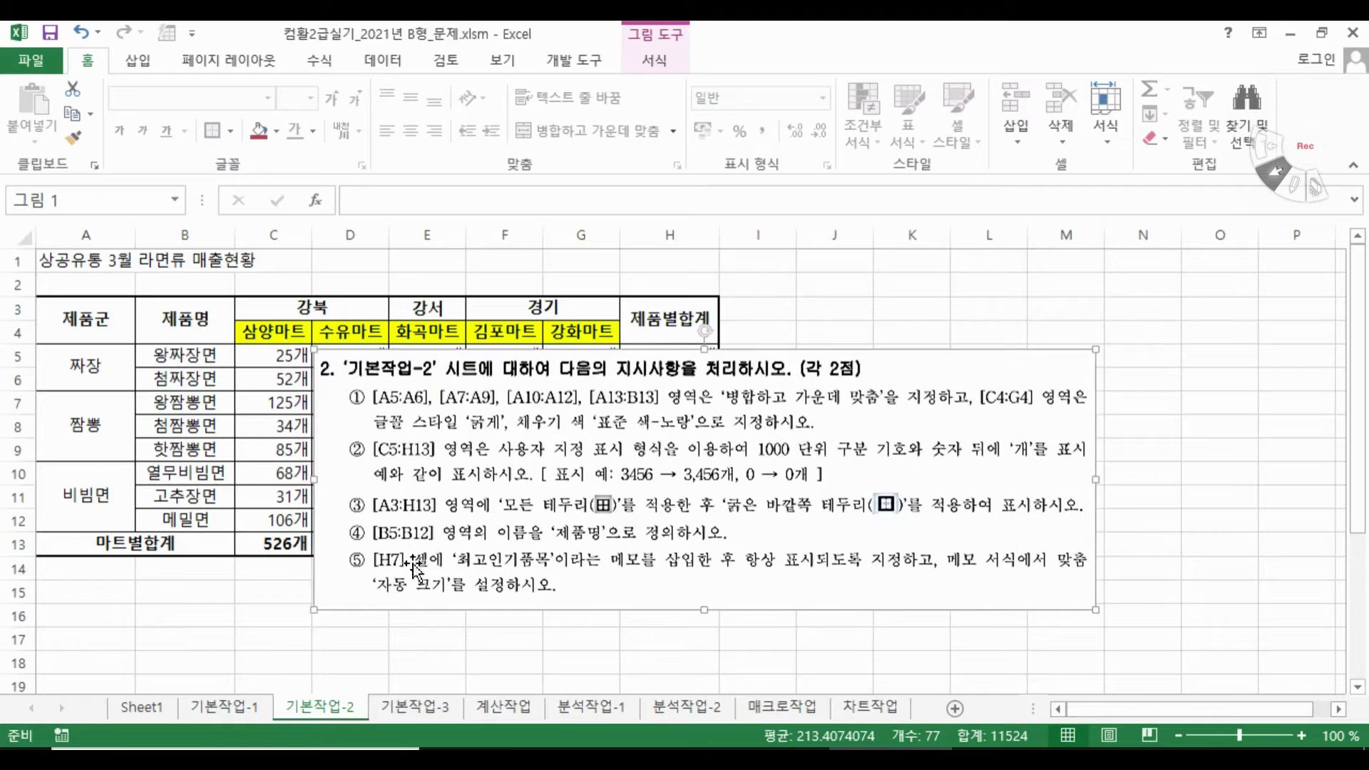
pyautogui.moveTo(179, 354); pyautogui.dragTo(188, 522)
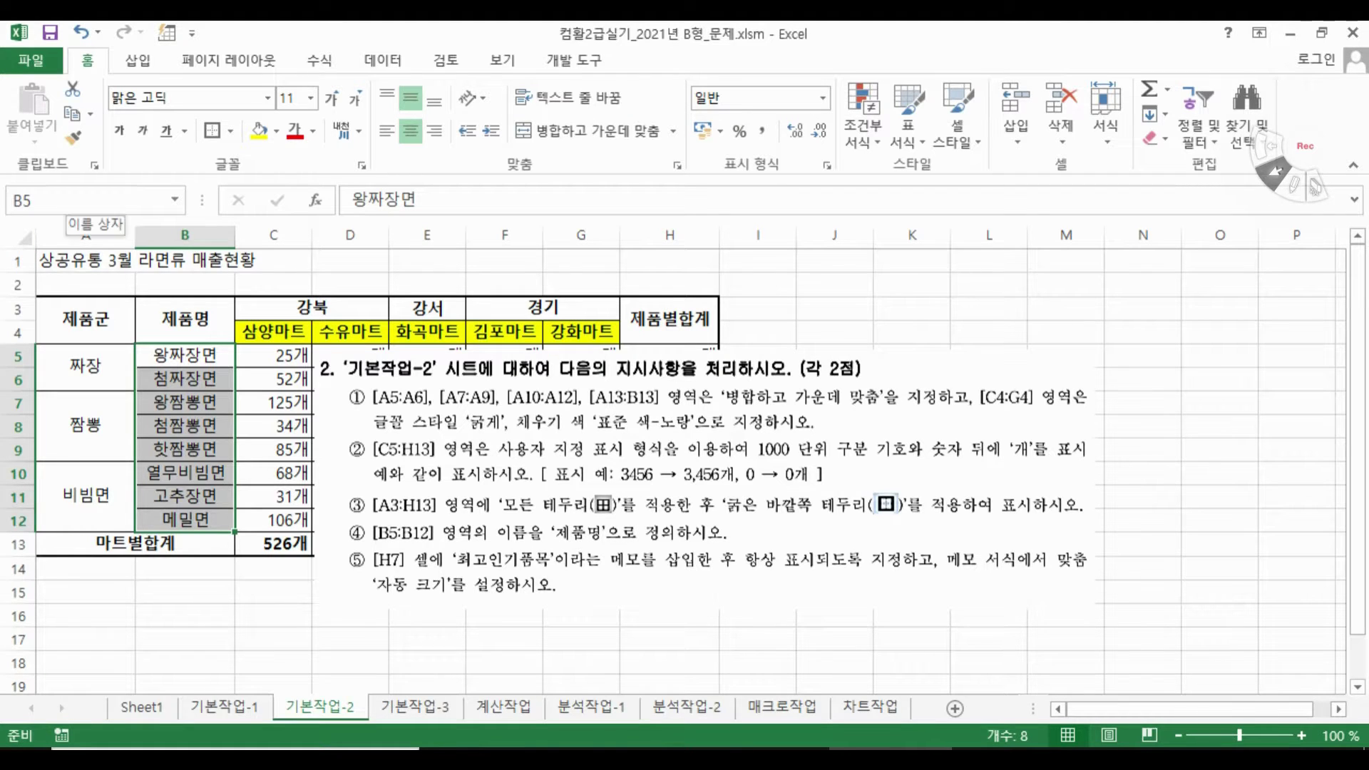
pyautogui.click(329, 58)
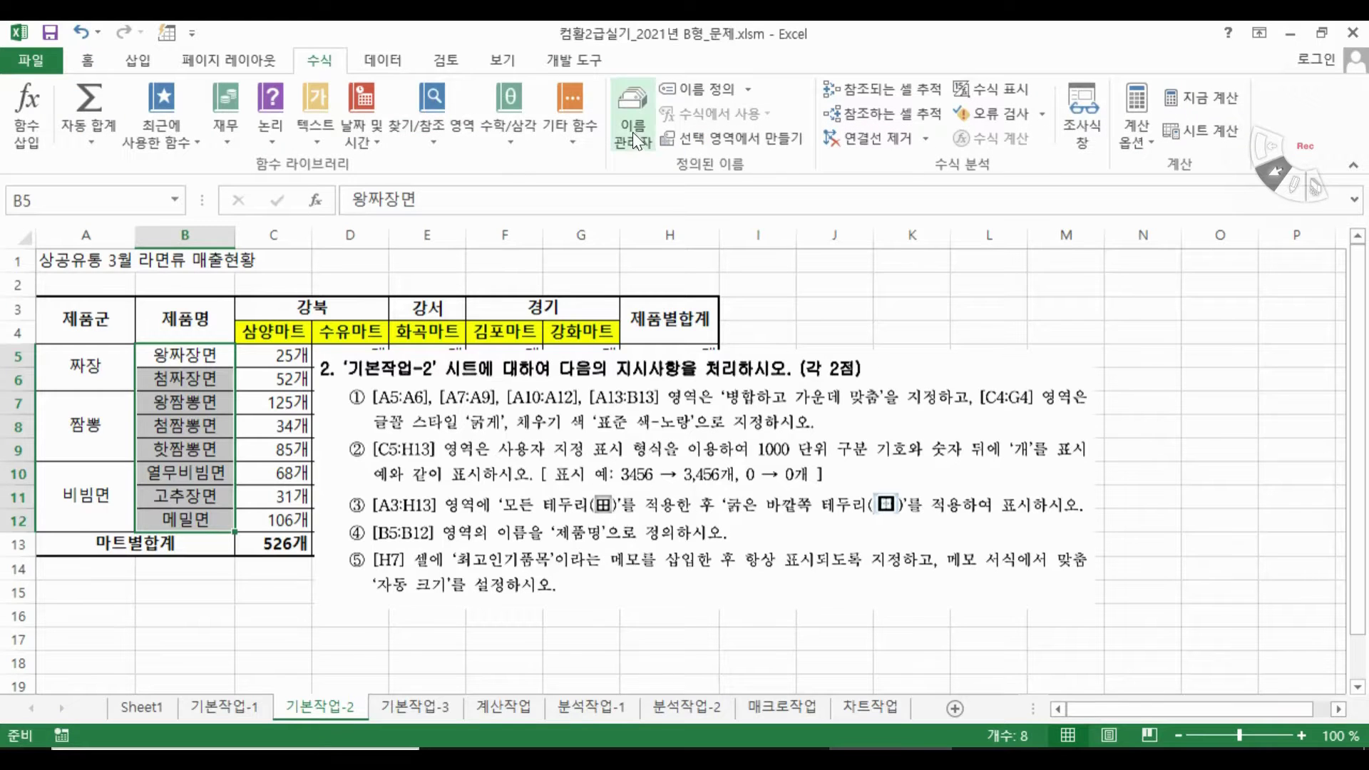
pyautogui.click(97, 66)
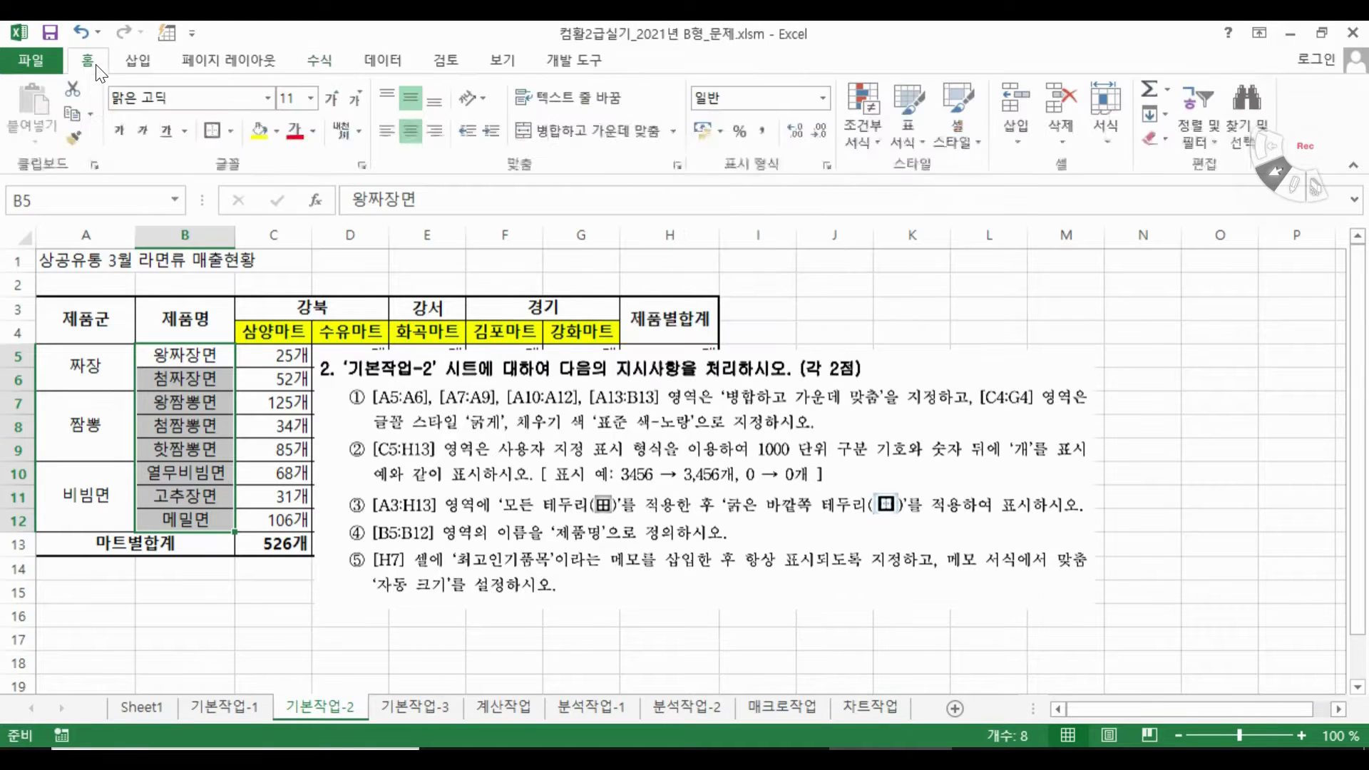
pyautogui.click(68, 200)
pyautogui.write('제ㅜㅁ')
pyautogui.press('BackSpace')
pyautogui.write('푸ㅁ')
pyautogui.press('Delete')
pyautogui.press('Return')
# Move the instruction picture down to uncover H7 and insert a memo in that cell containing only 최고인기품목
pyautogui.moveTo(645, 540); pyautogui.dragTo(646, 618)
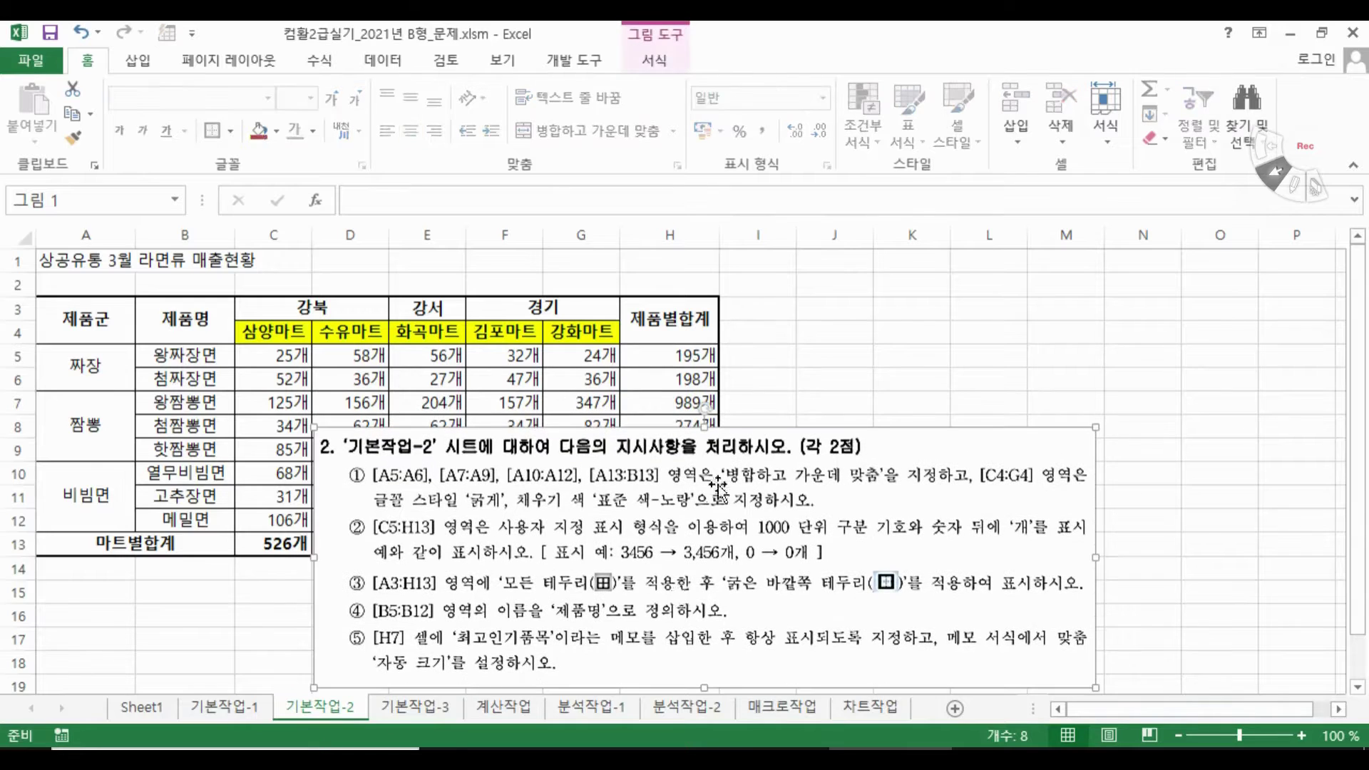
pyautogui.click(701, 401)
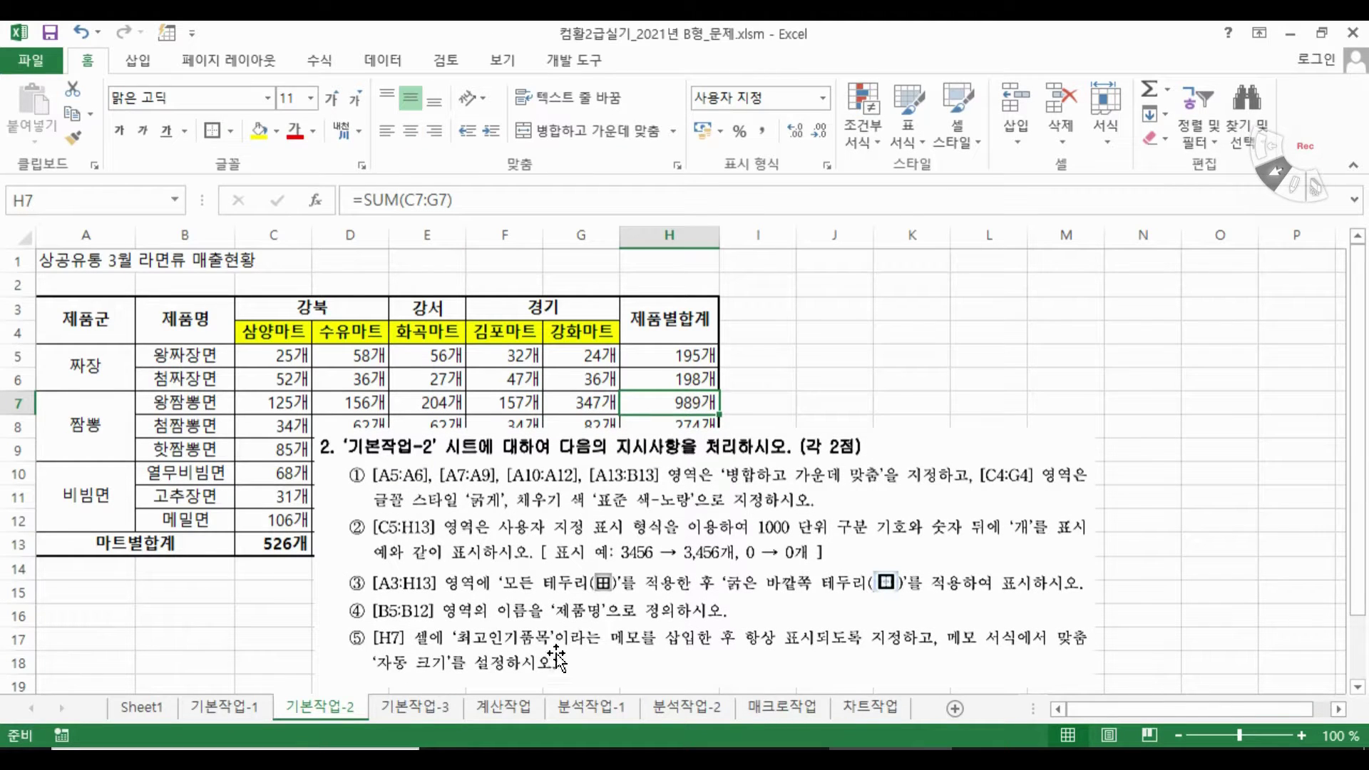
pyautogui.rightClick(669, 404)
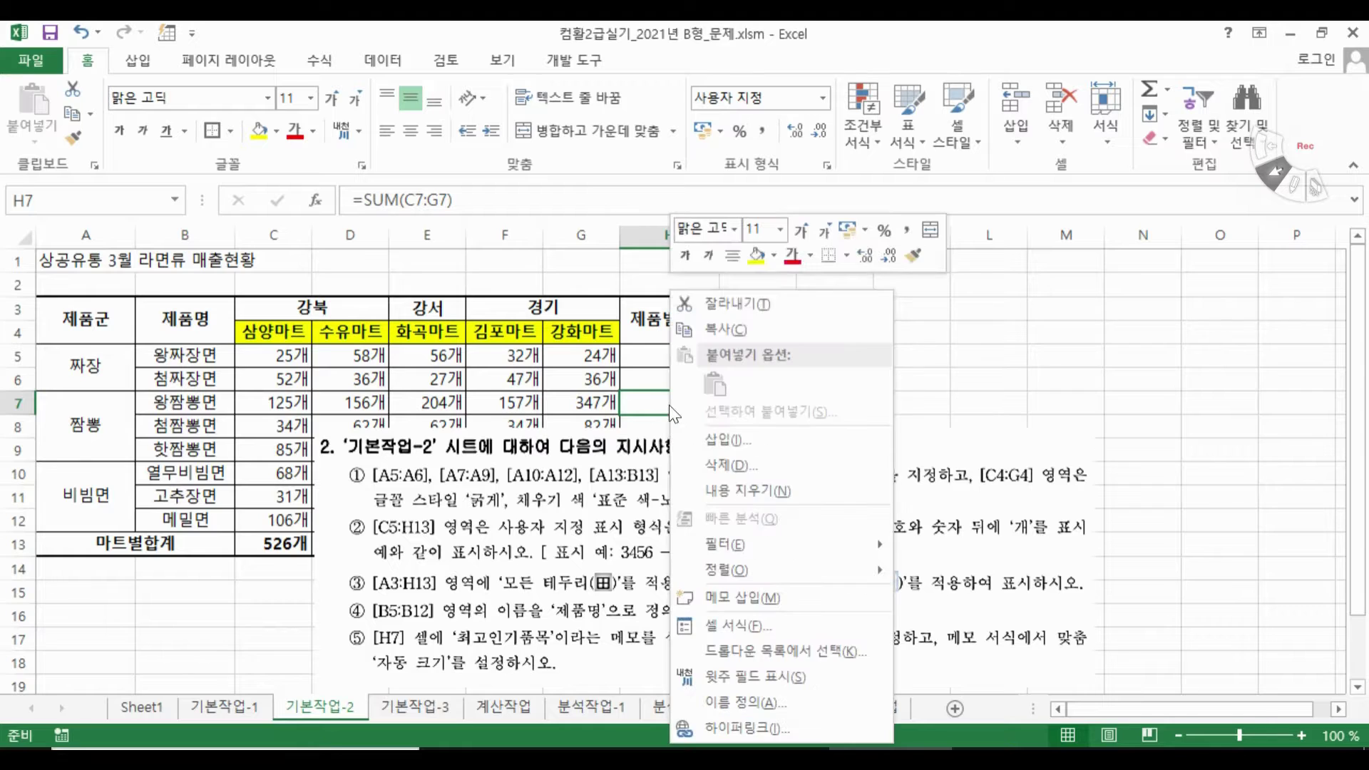
pyautogui.click(739, 601)
pyautogui.moveTo(849, 389); pyautogui.dragTo(730, 378)
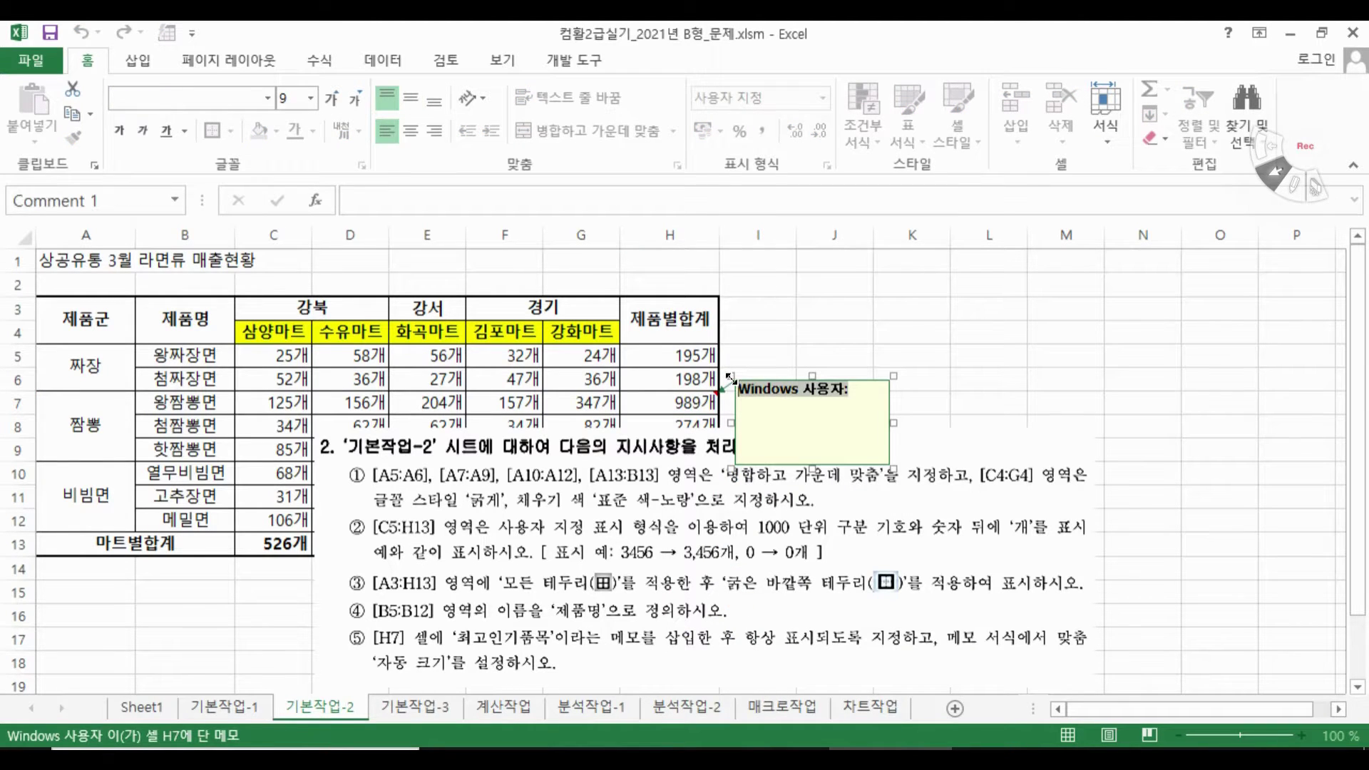
pyautogui.press('BackSpace')
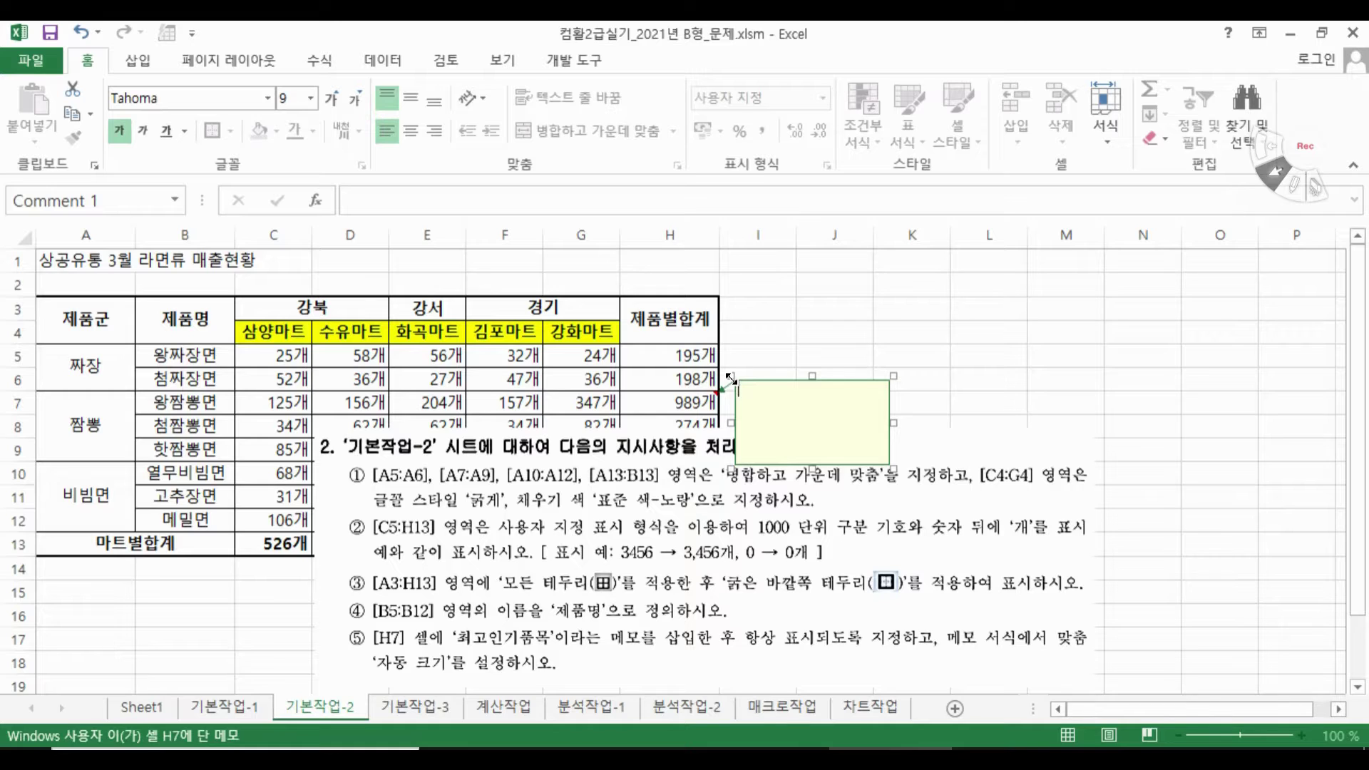
pyautogui.write('ㅊㅚ고인기품모')
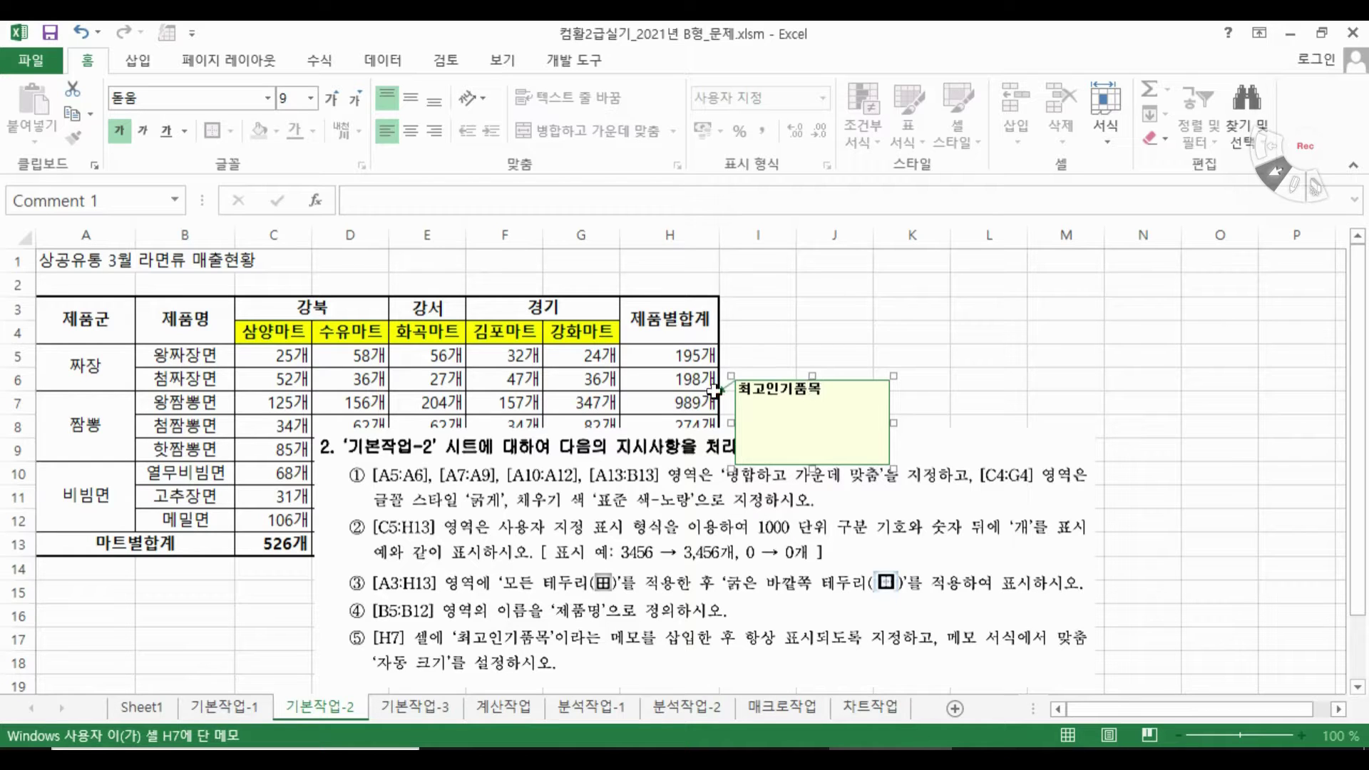
pyautogui.write('ㄱ')
pyautogui.rightClick(799, 465)
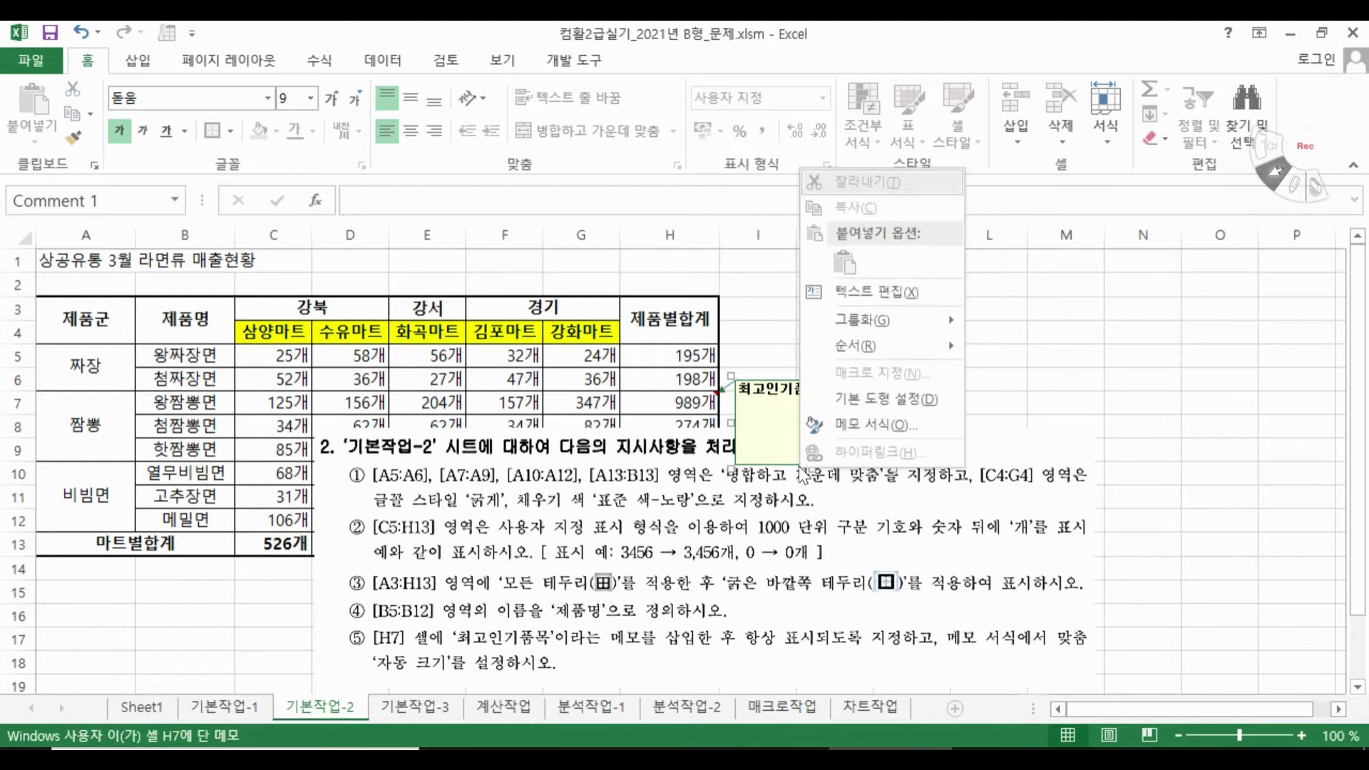
pyautogui.click(866, 424)
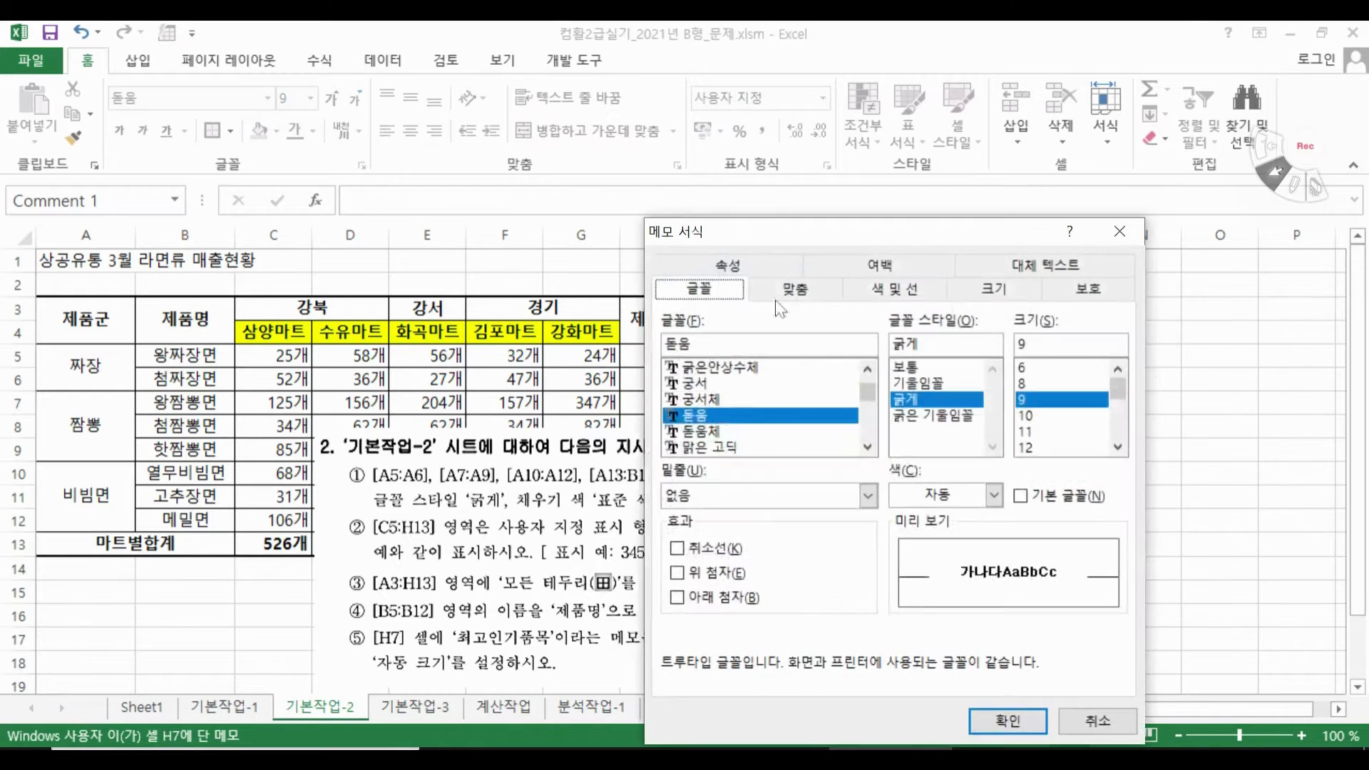
pyautogui.click(790, 289)
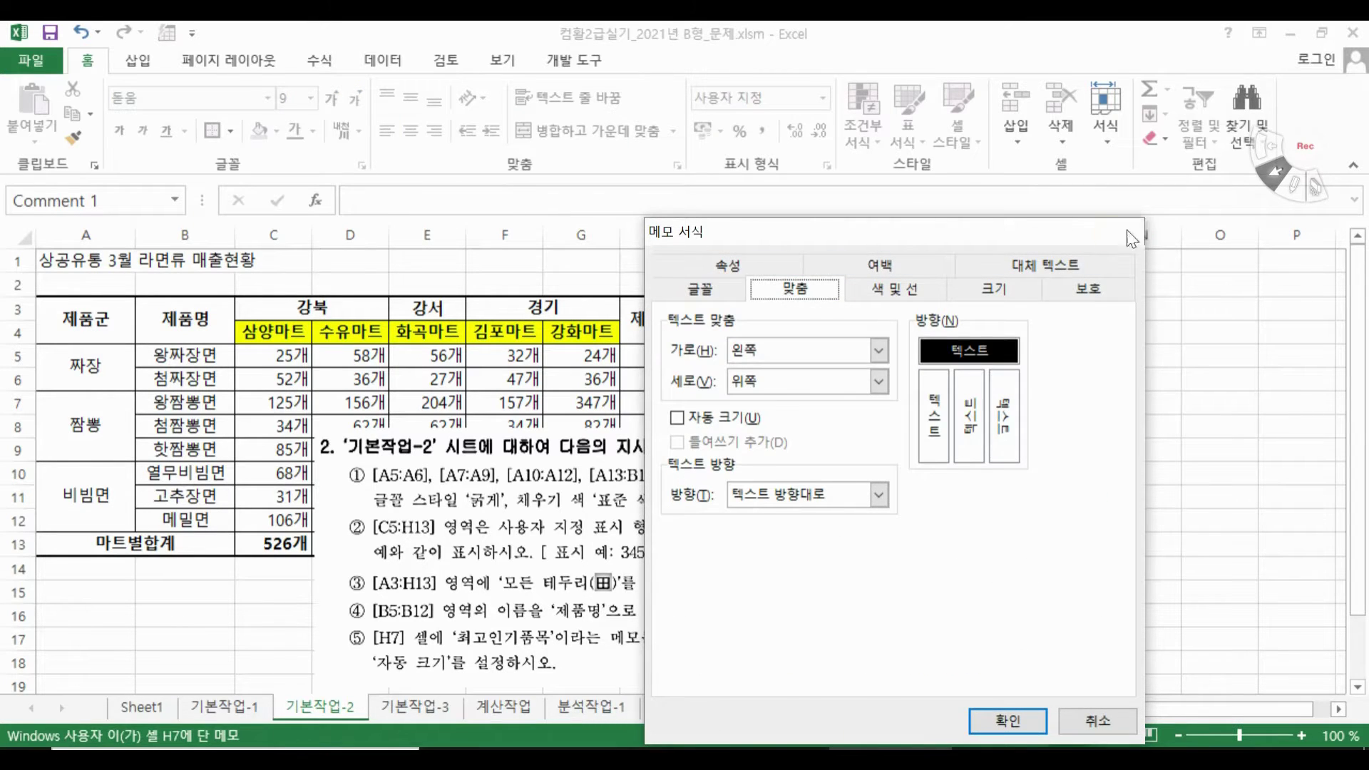
pyautogui.click(1130, 235)
pyautogui.click(822, 390)
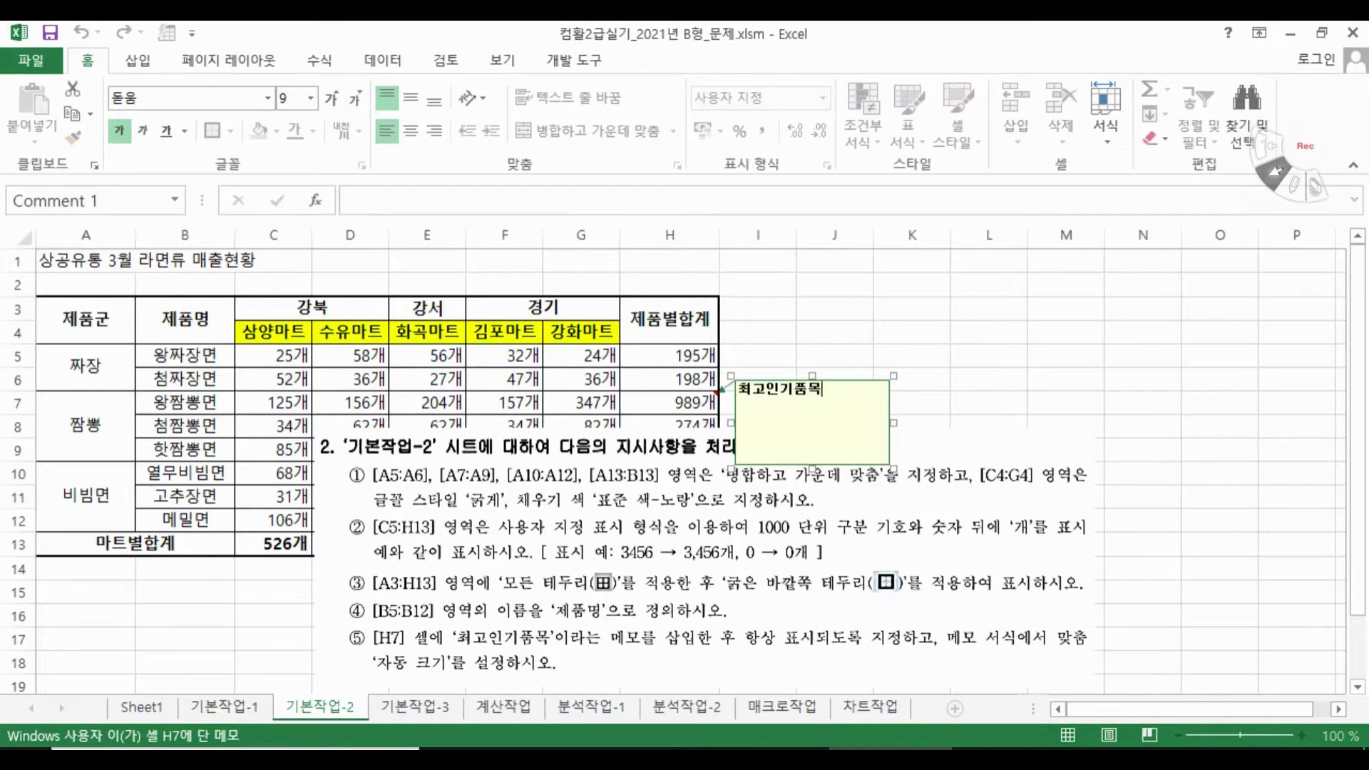
pyautogui.rightClick(820, 390)
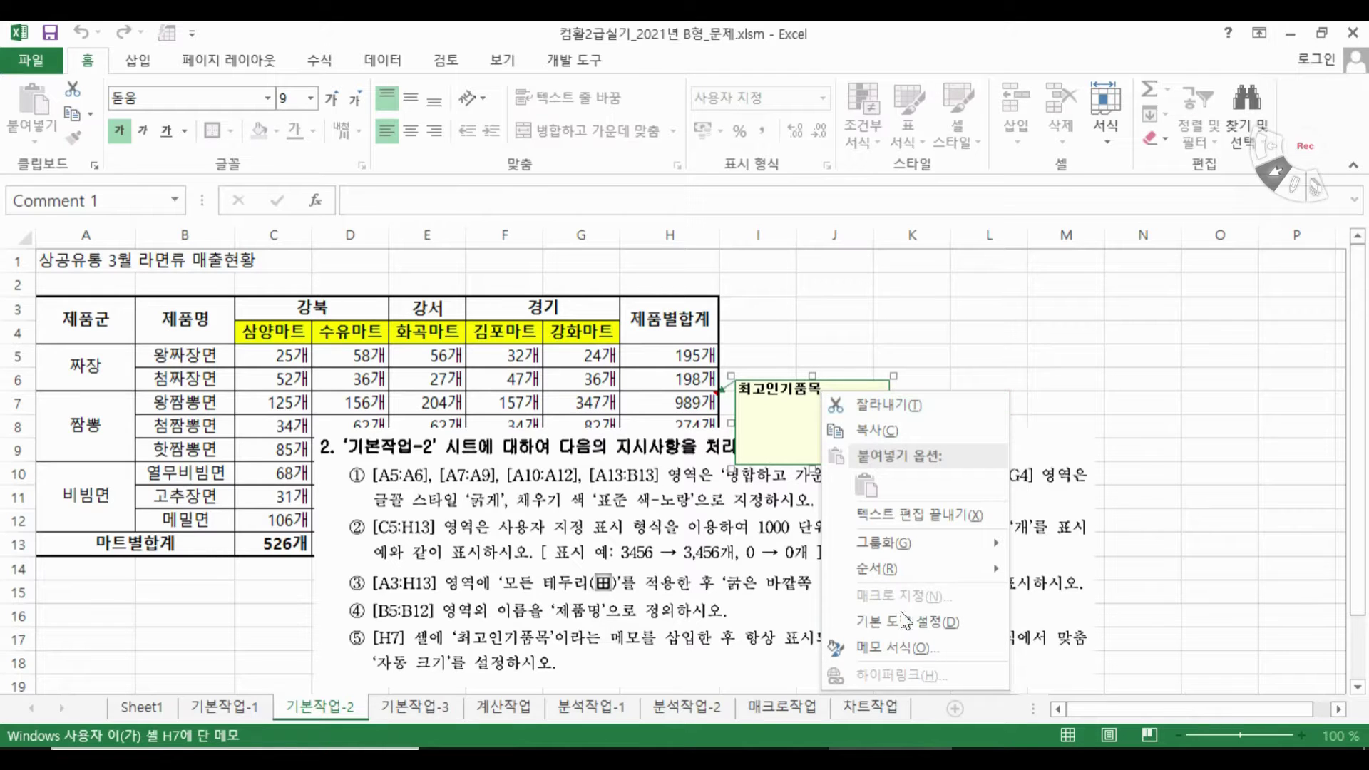
pyautogui.click(888, 649)
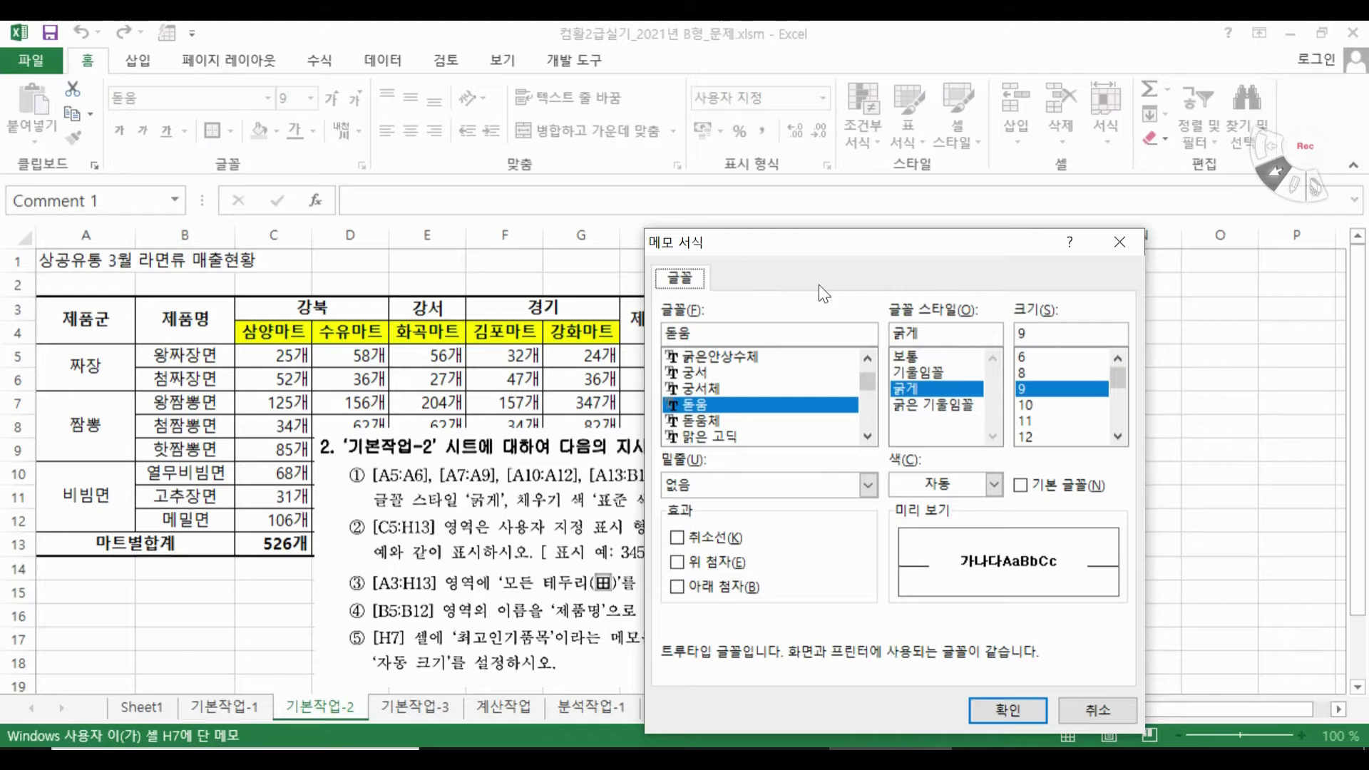
pyautogui.click(1114, 711)
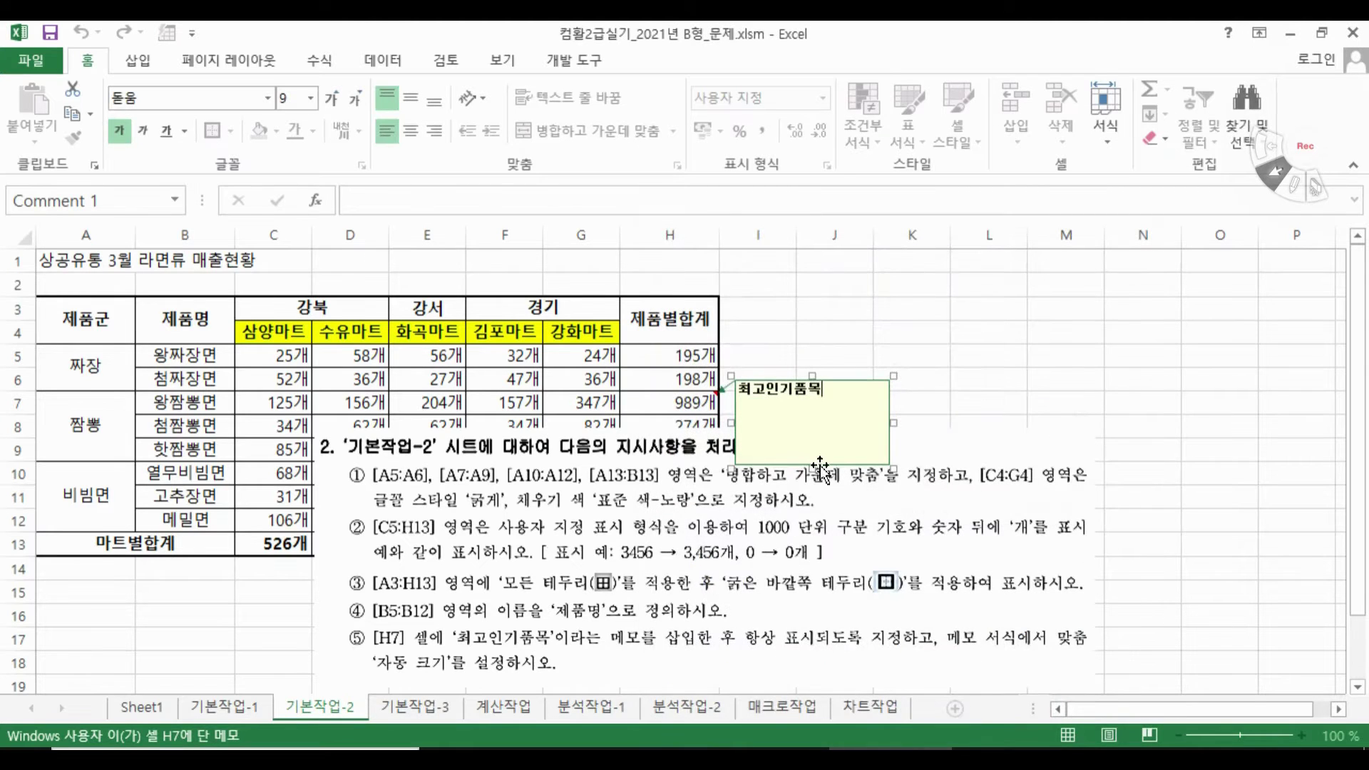
# Turn on automatic size (자동 크기) in the alignment format of the H7 memo
pyautogui.rightClick(847, 467)
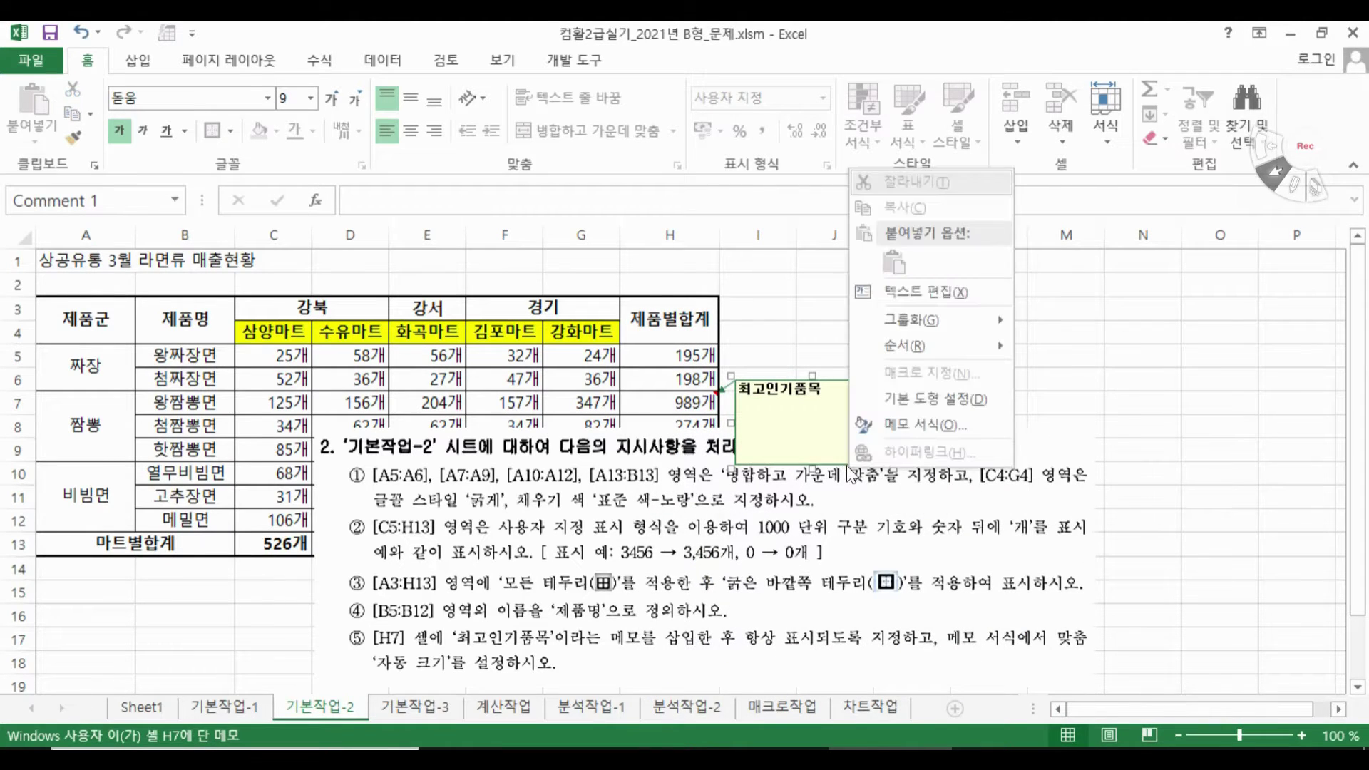
pyautogui.click(914, 426)
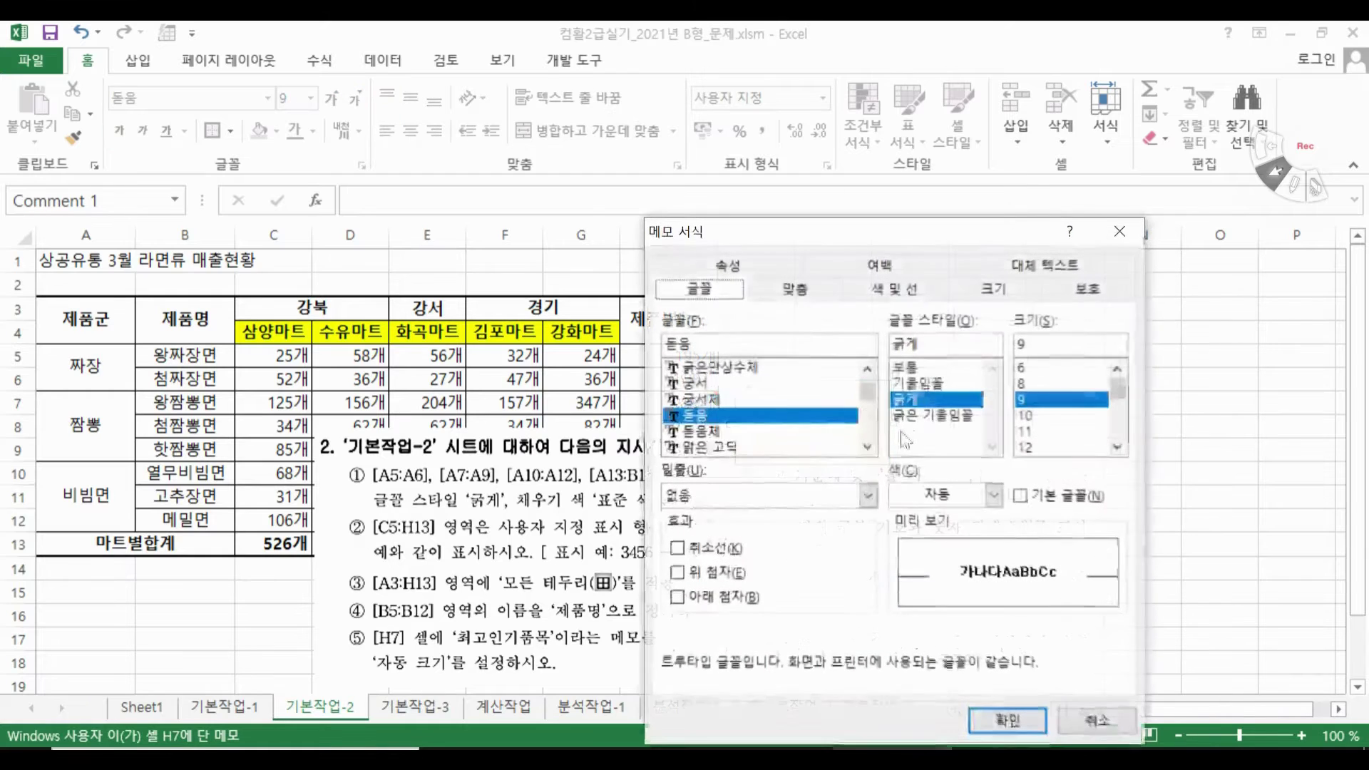
pyautogui.click(797, 292)
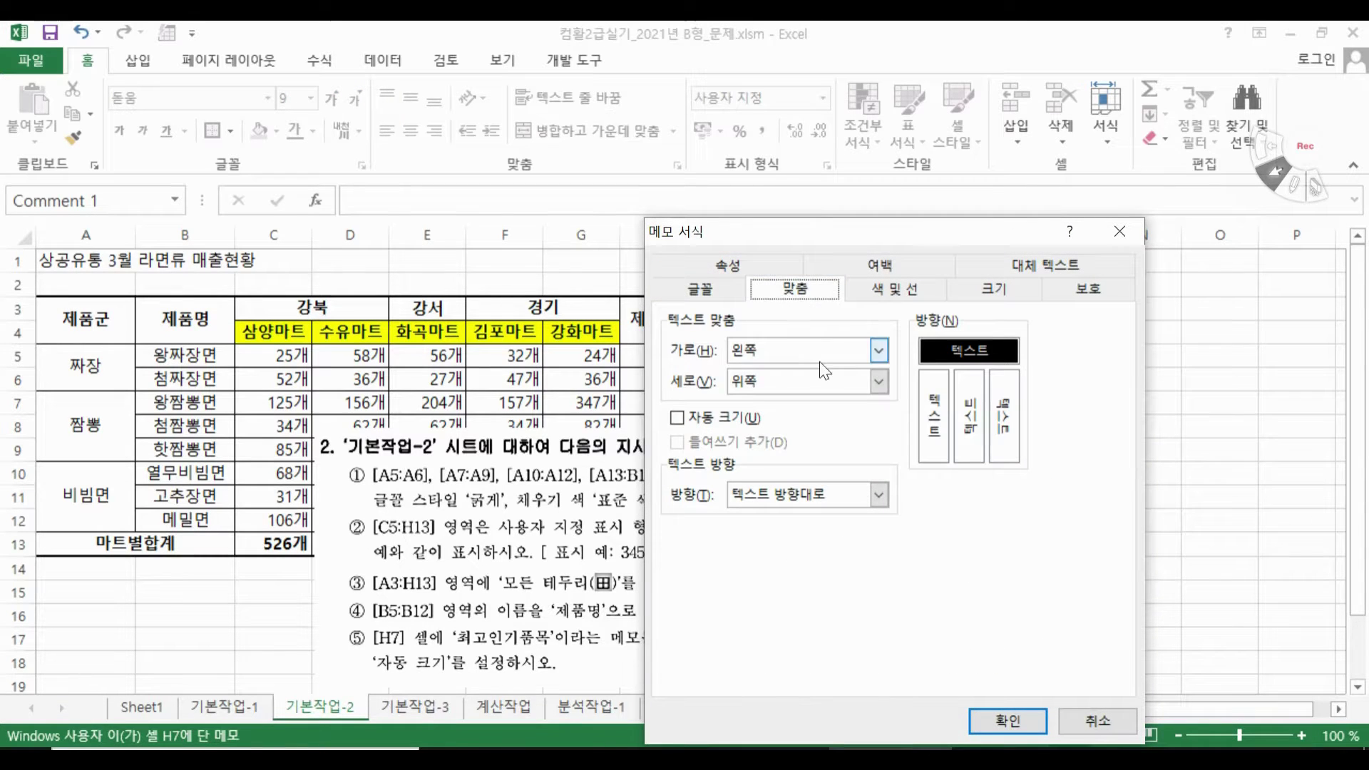
pyautogui.click(677, 418)
pyautogui.click(1003, 724)
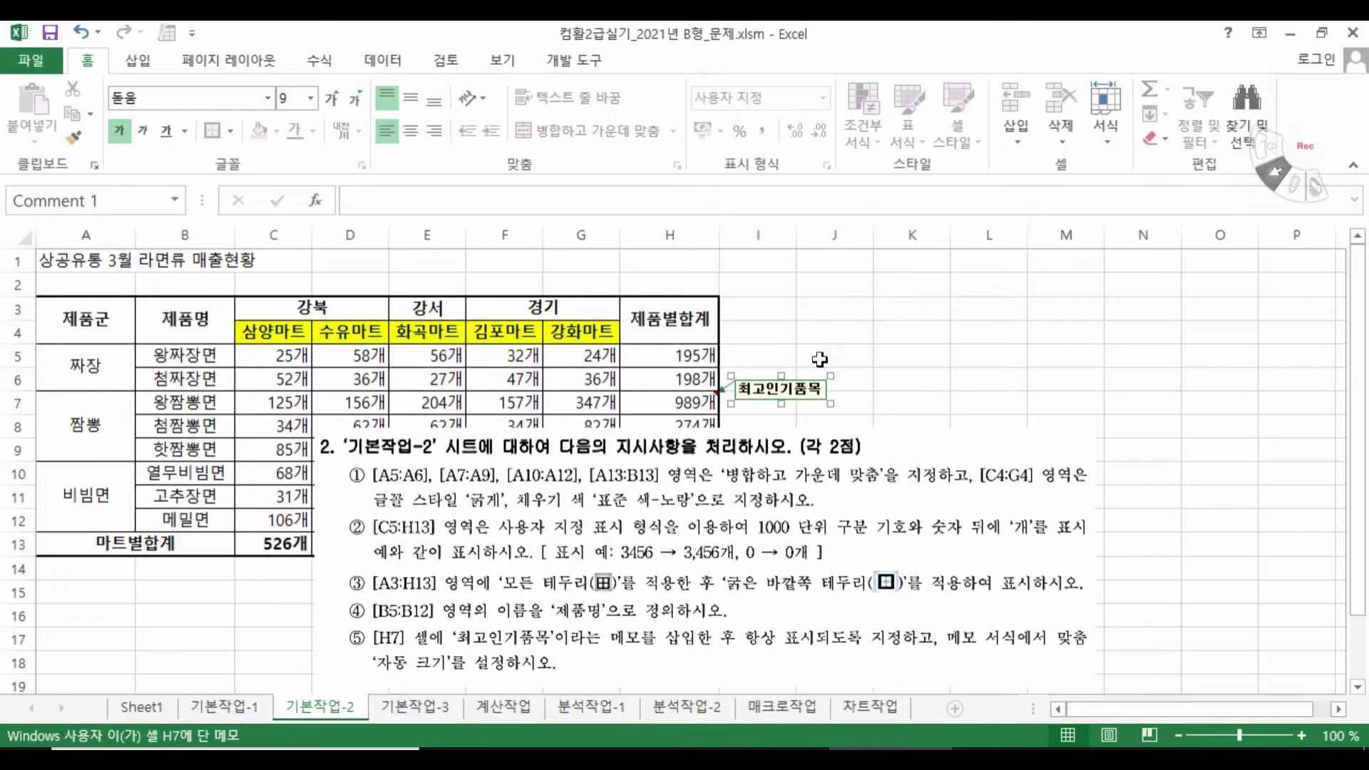
# Set the memo on cell H7 to be always displayed
pyautogui.click(686, 399)
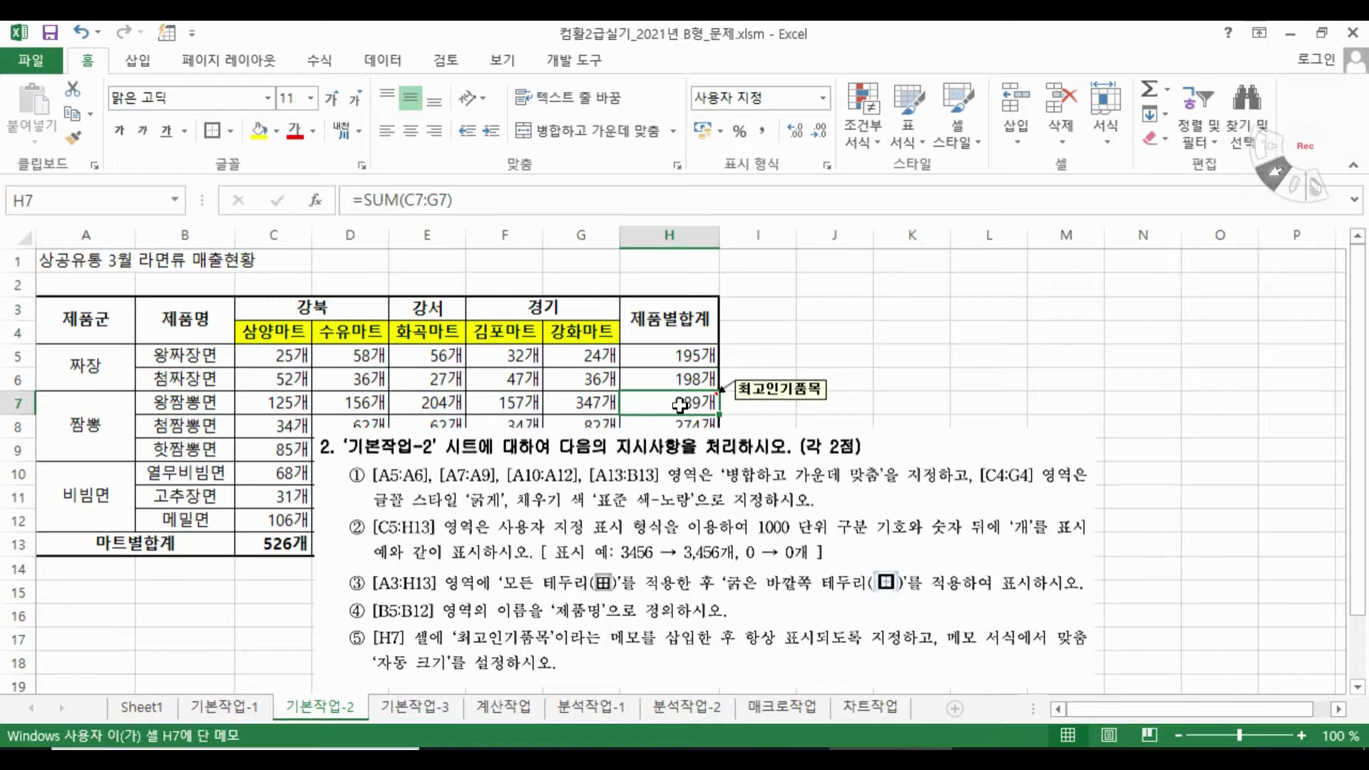
pyautogui.rightClick(681, 405)
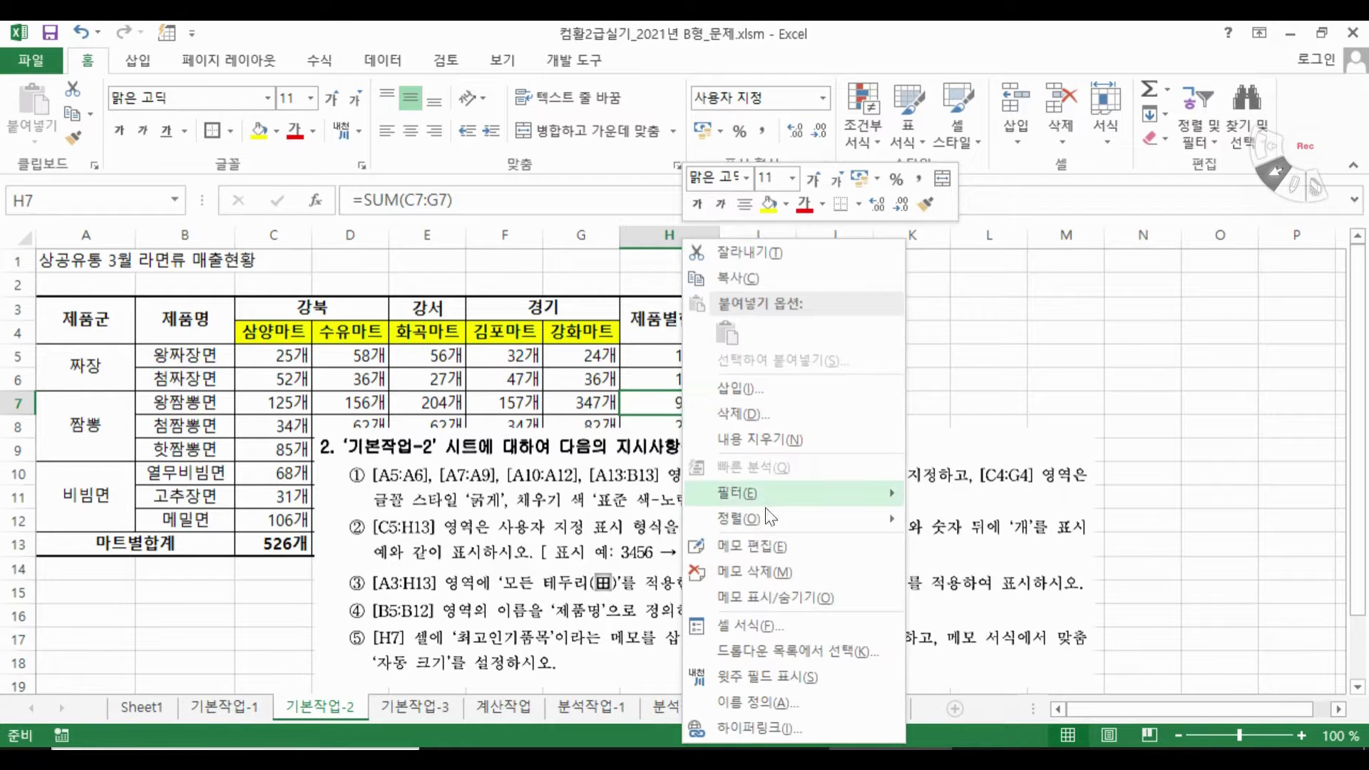
pyautogui.click(769, 597)
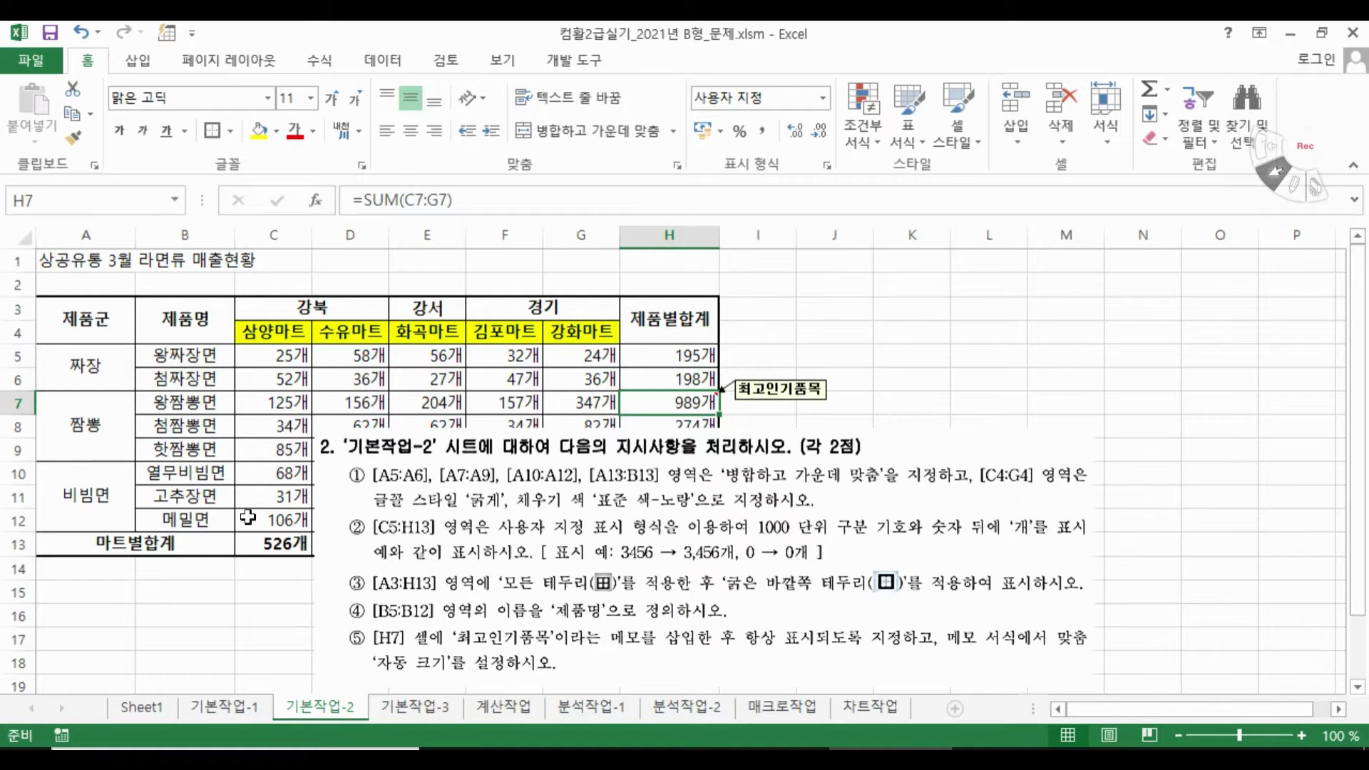
# Switch to the 기본작업-3 sheet and move its instruction picture up beside the salary table, partly over it
pyautogui.click(418, 707)
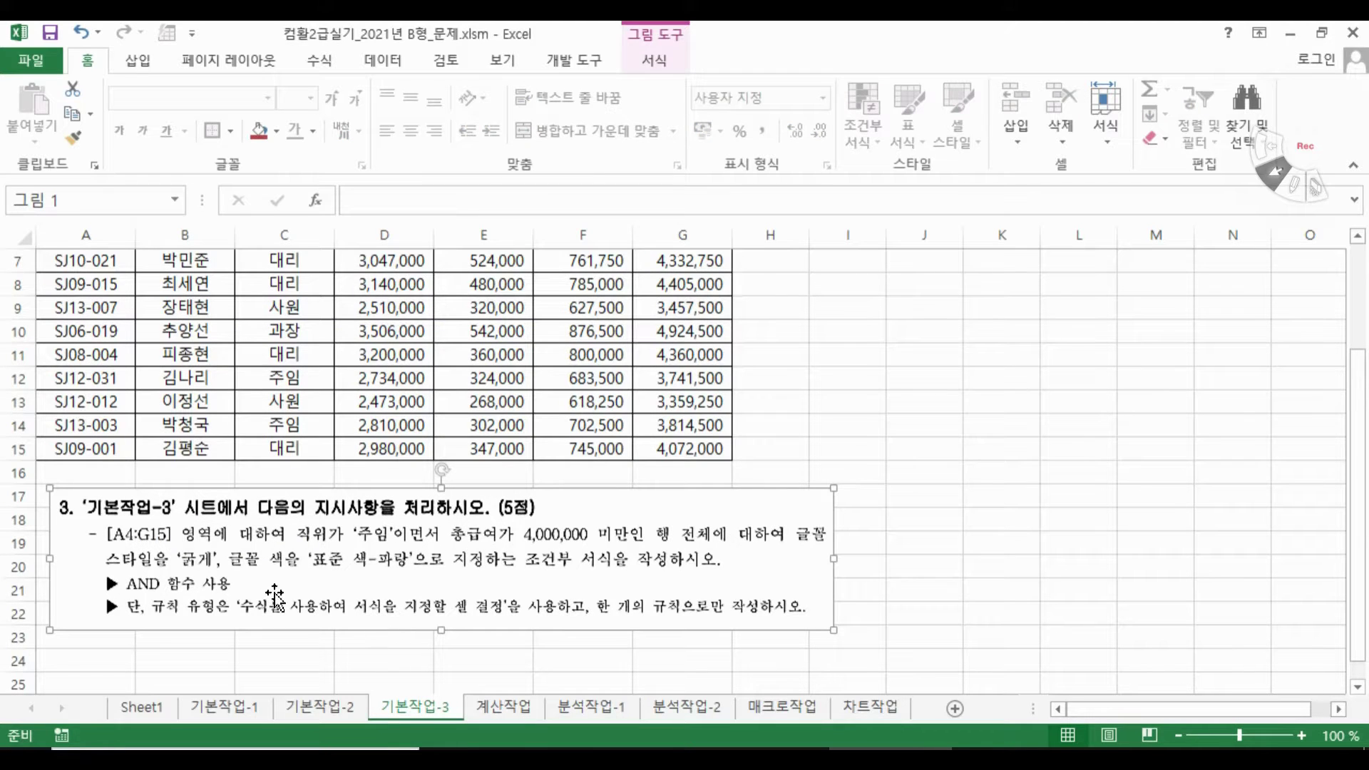
pyautogui.scroll(-1, 278, 595)
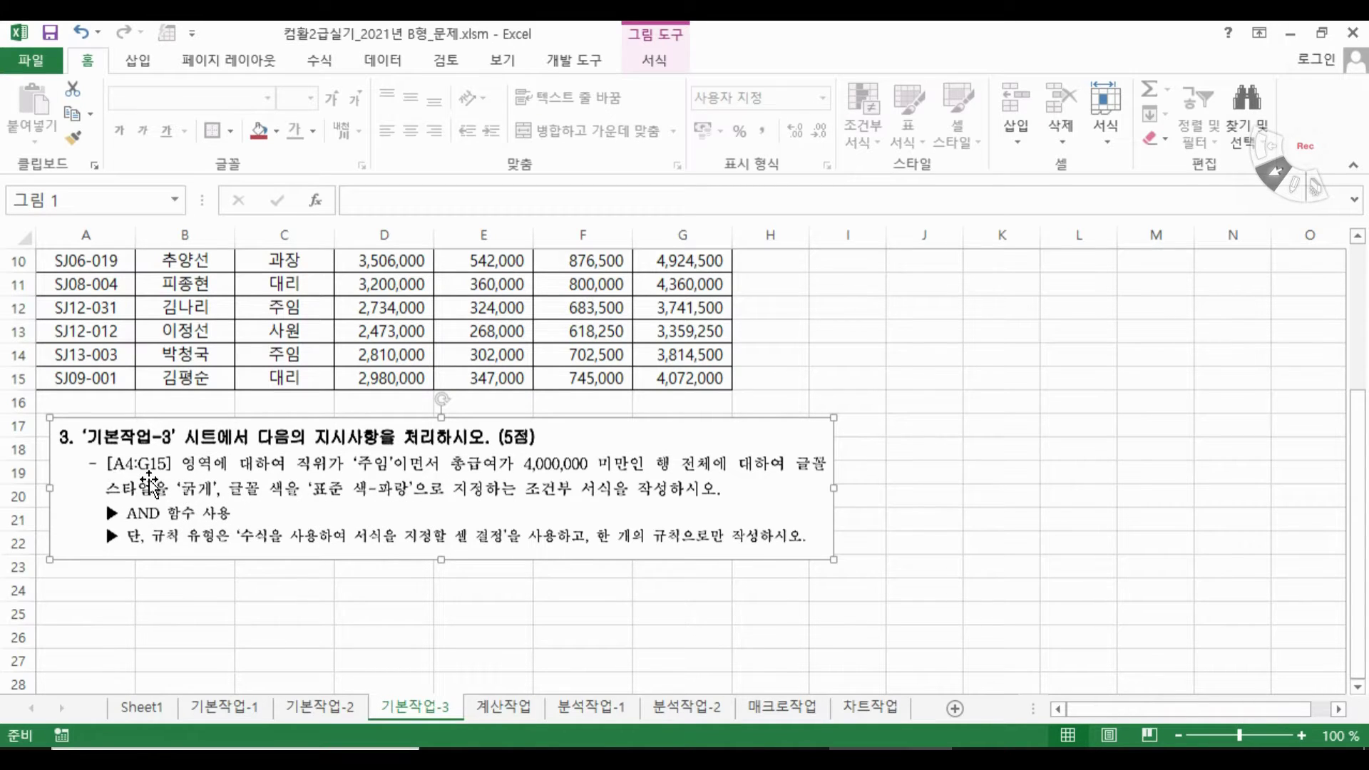
pyautogui.scroll(2, 356, 529)
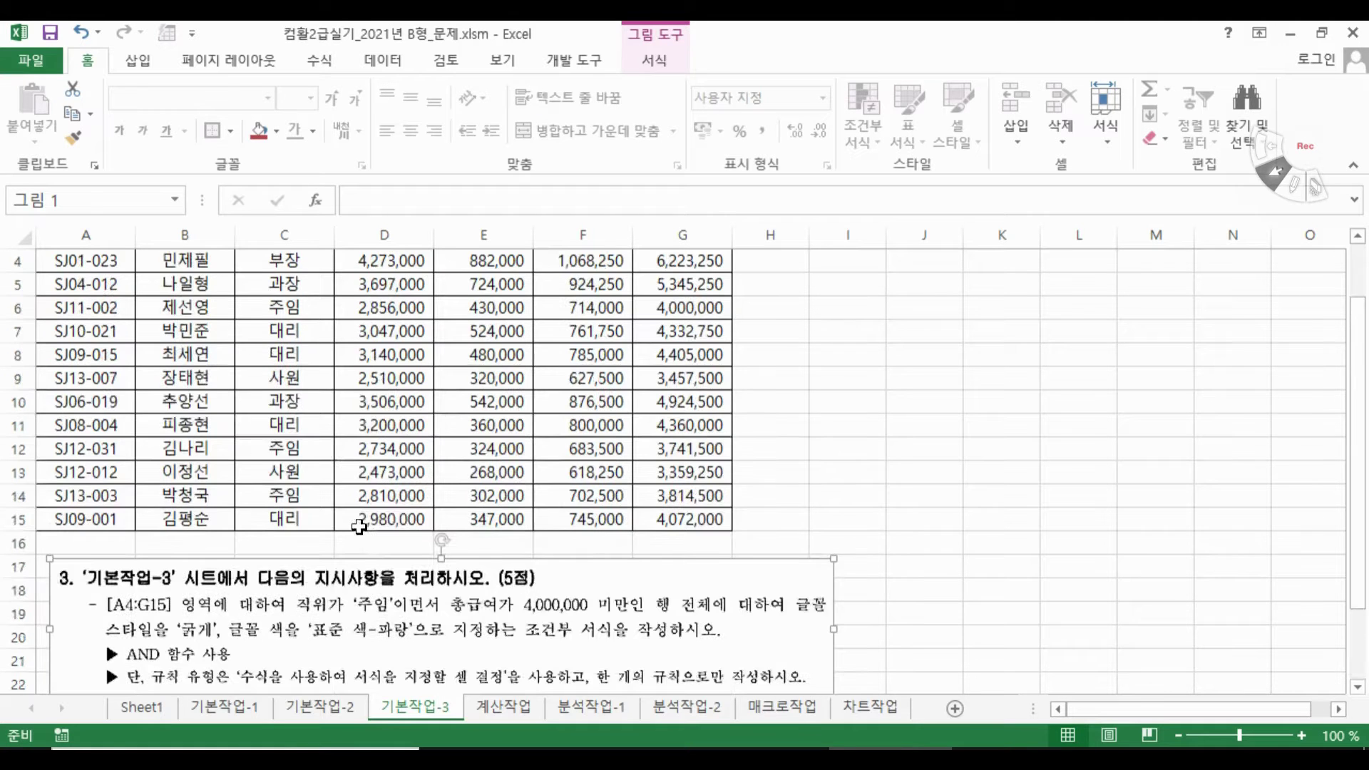
pyautogui.scroll(1, 357, 529)
pyautogui.moveTo(548, 678); pyautogui.dragTo(977, 446)
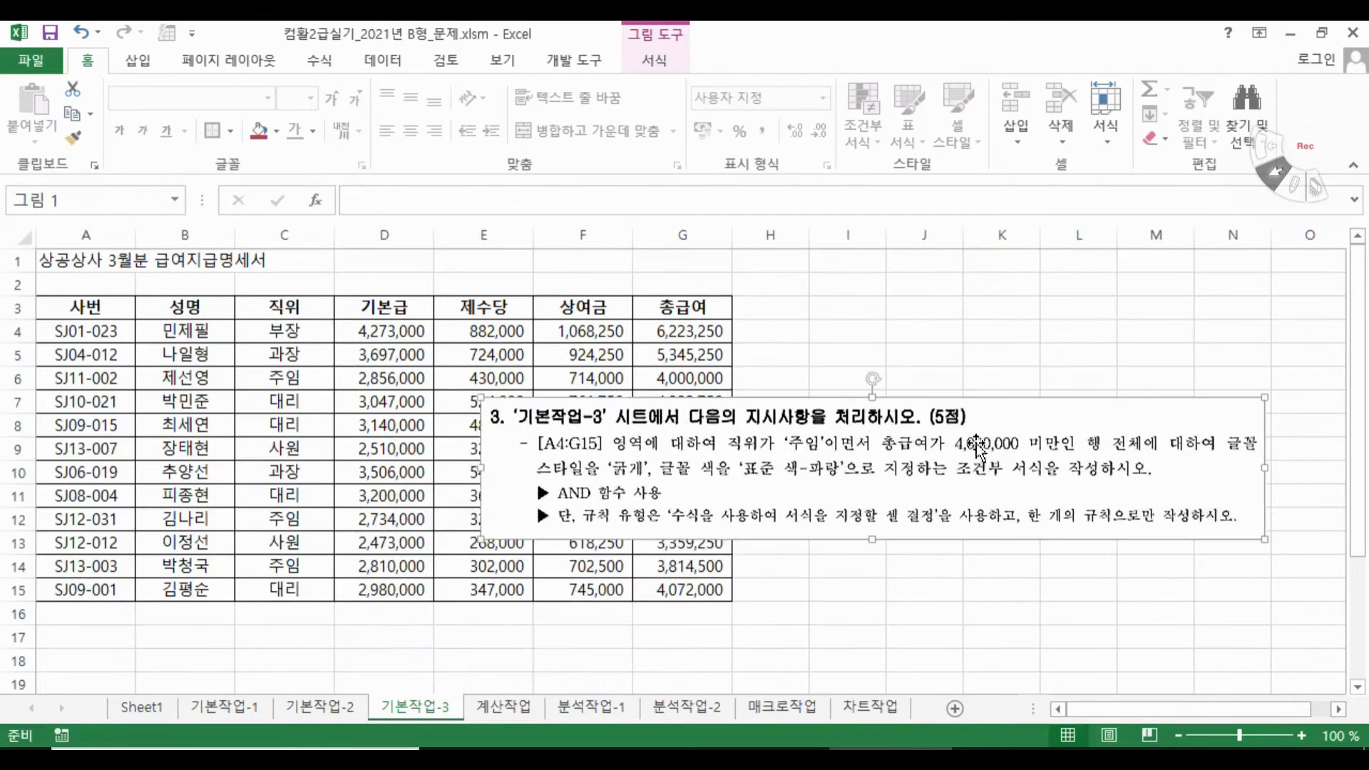
# Start a new conditional formatting rule for A4:G15 with the type 수식을 사용하여 서식을 지정할 셀 결정
pyautogui.moveTo(51, 326); pyautogui.dragTo(627, 576)
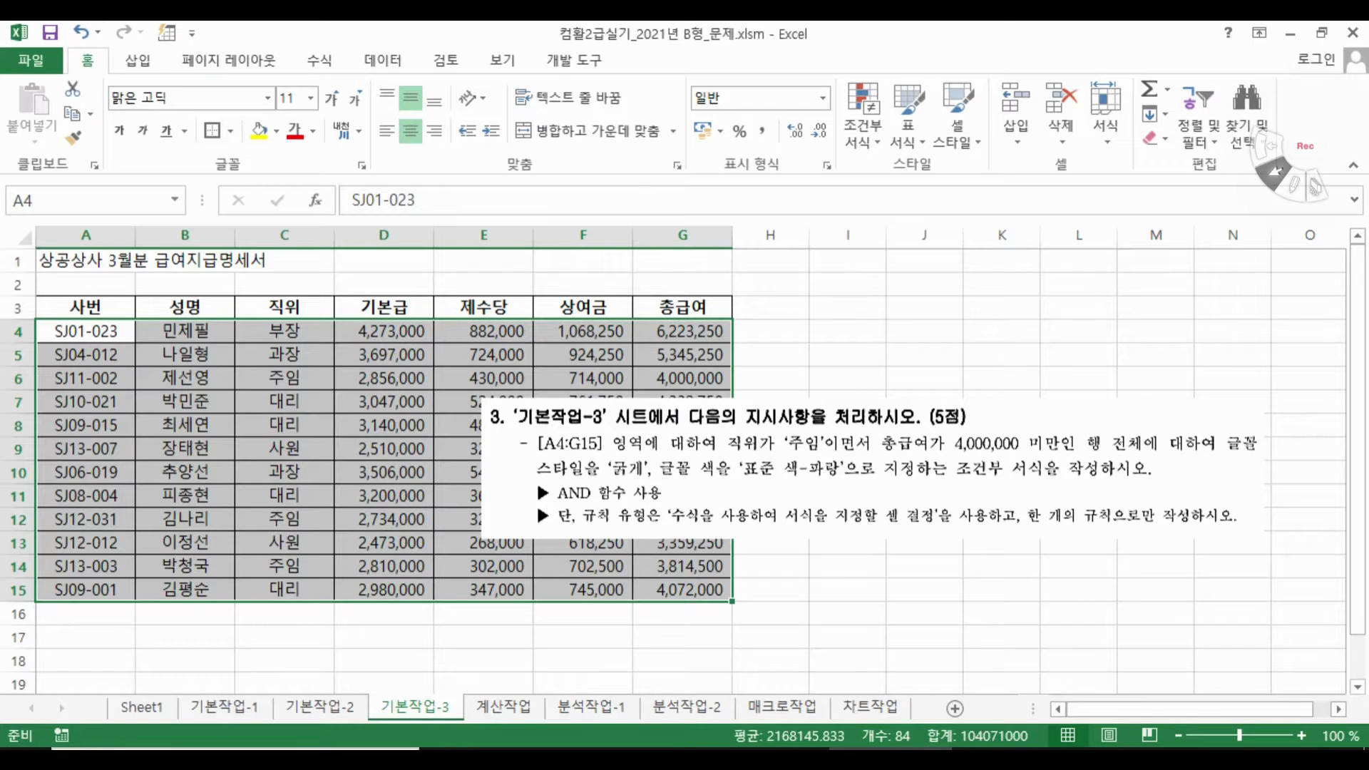
pyautogui.click(864, 120)
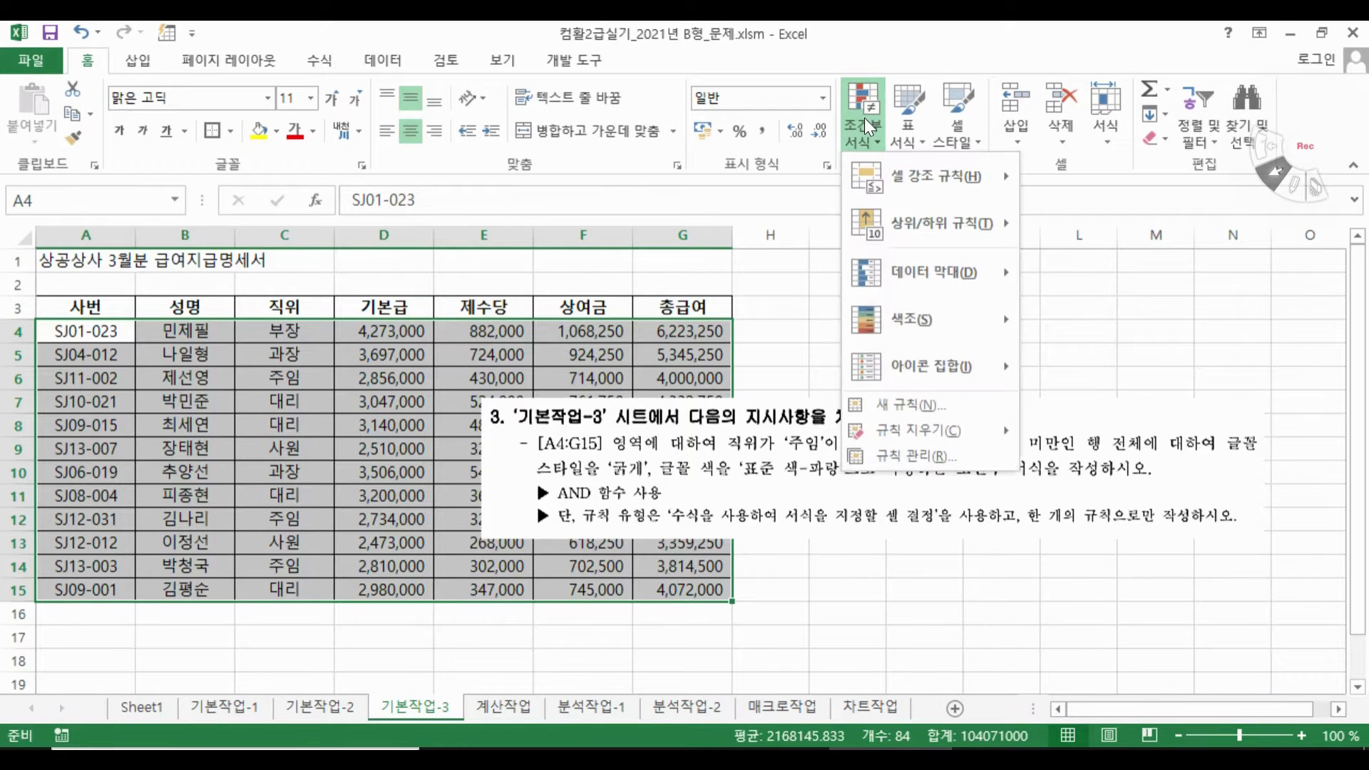
pyautogui.click(921, 403)
pyautogui.moveTo(720, 189); pyautogui.dragTo(164, 121)
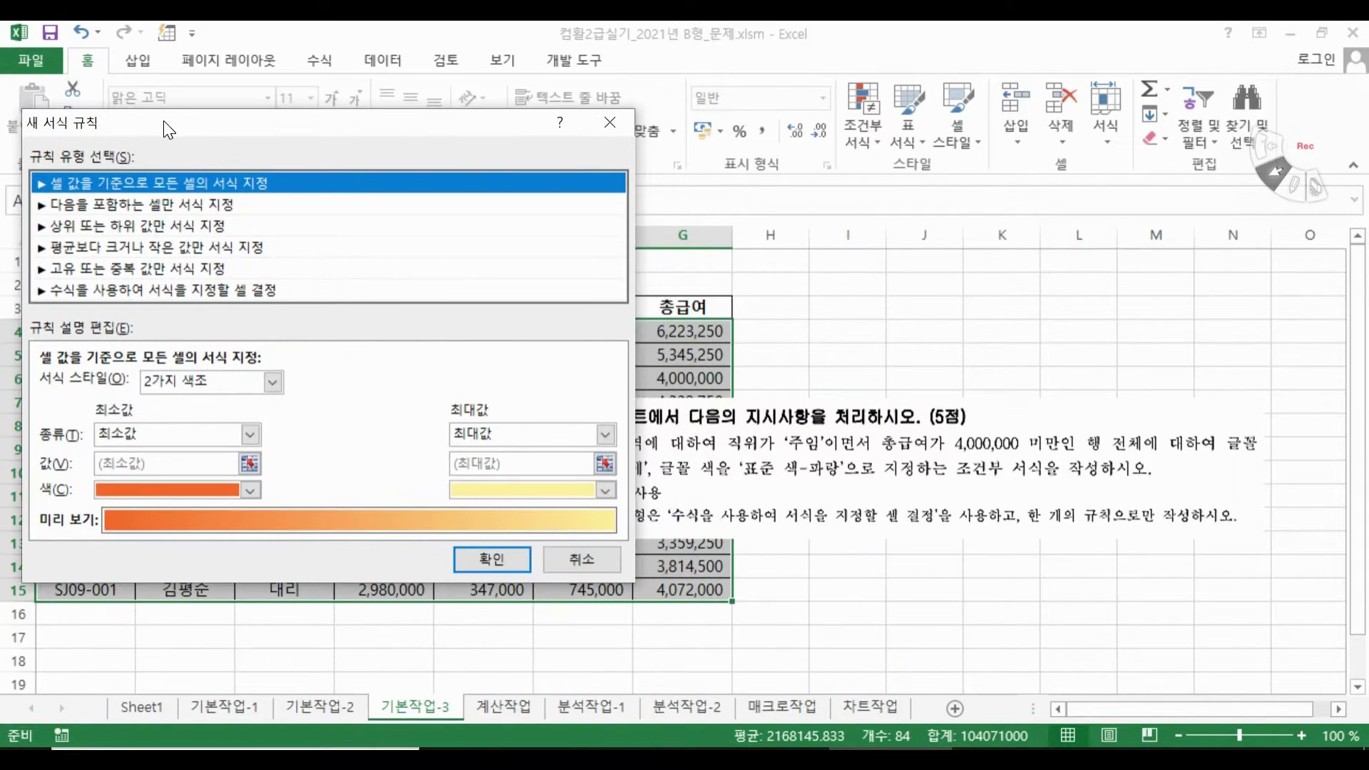
pyautogui.click(135, 293)
pyautogui.click(214, 386)
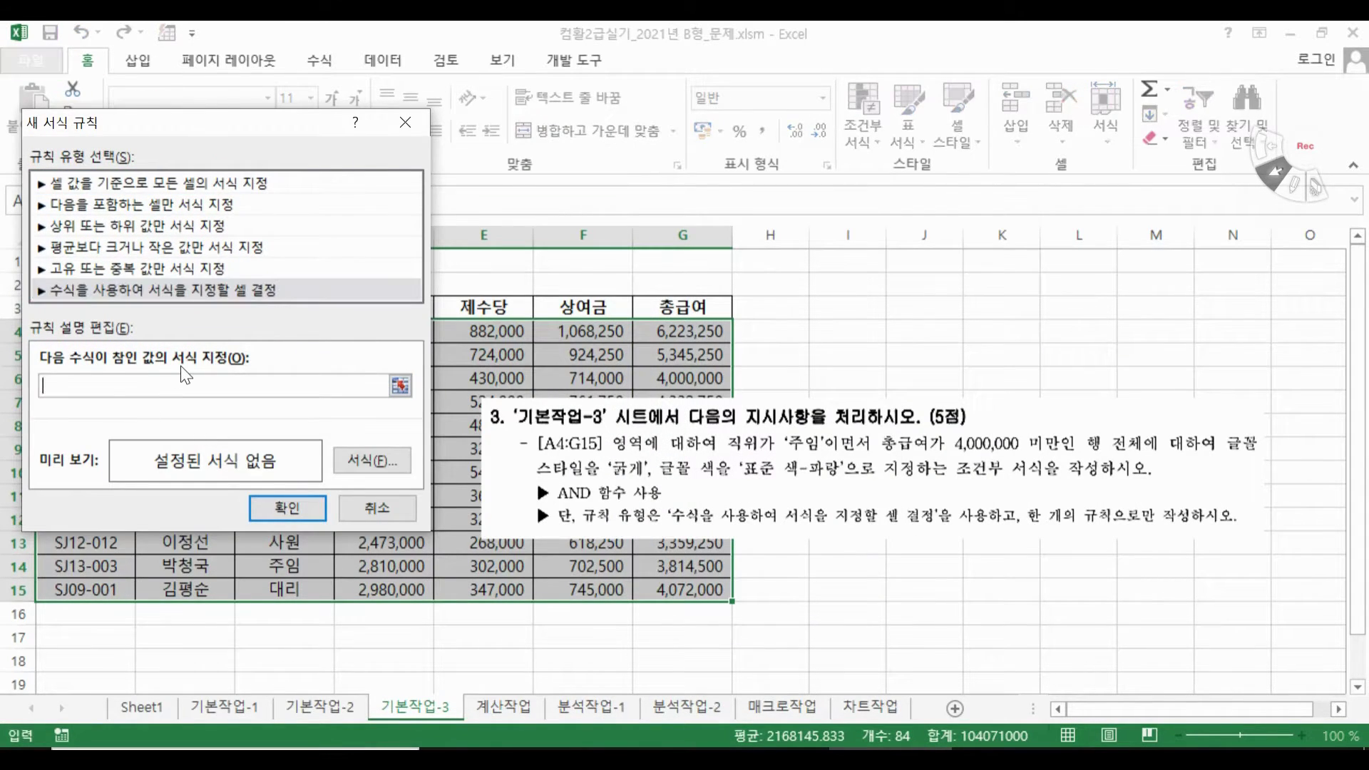
# Begin the rule's formula with an AND function whose first condition is $C4="주임", keeping only the column absolute
pyautogui.write('=and(')
pyautogui.moveTo(181, 118); pyautogui.dragTo(569, 365)
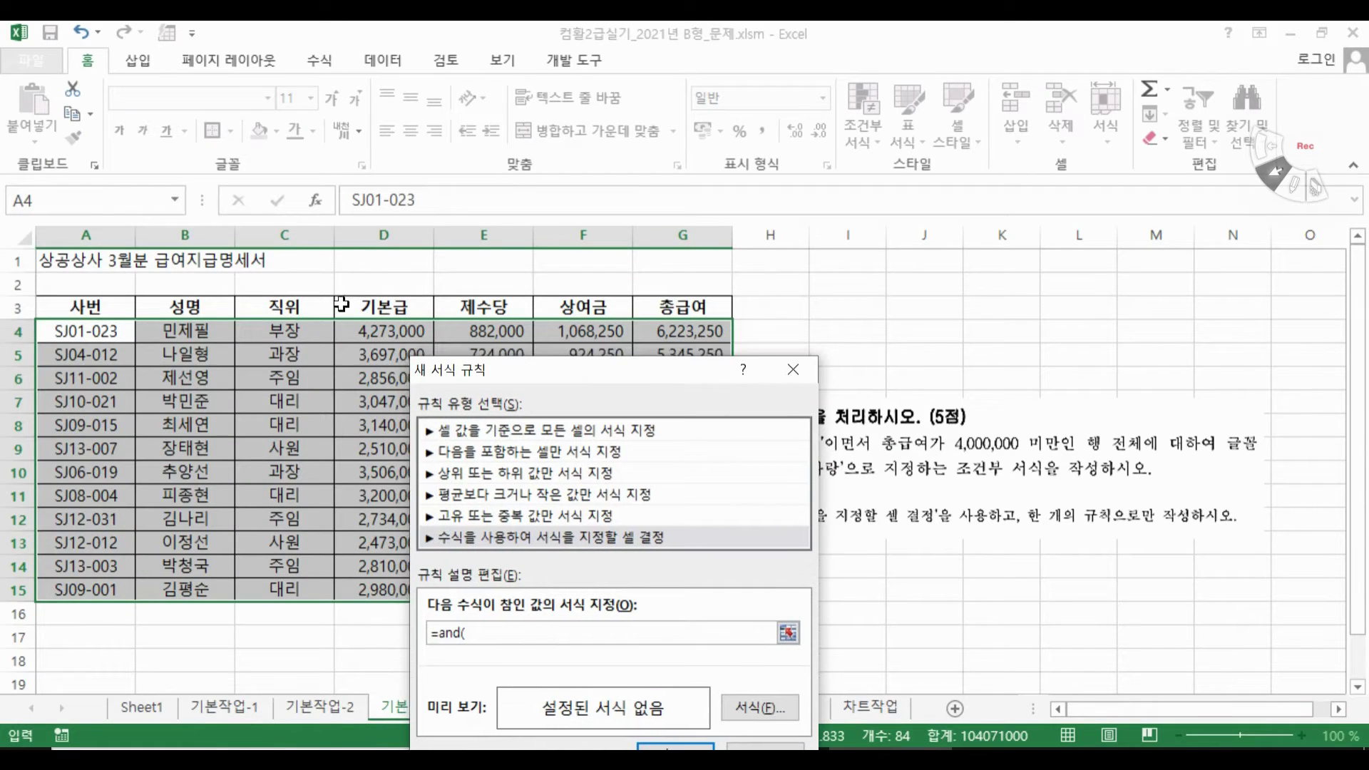
pyautogui.click(292, 330)
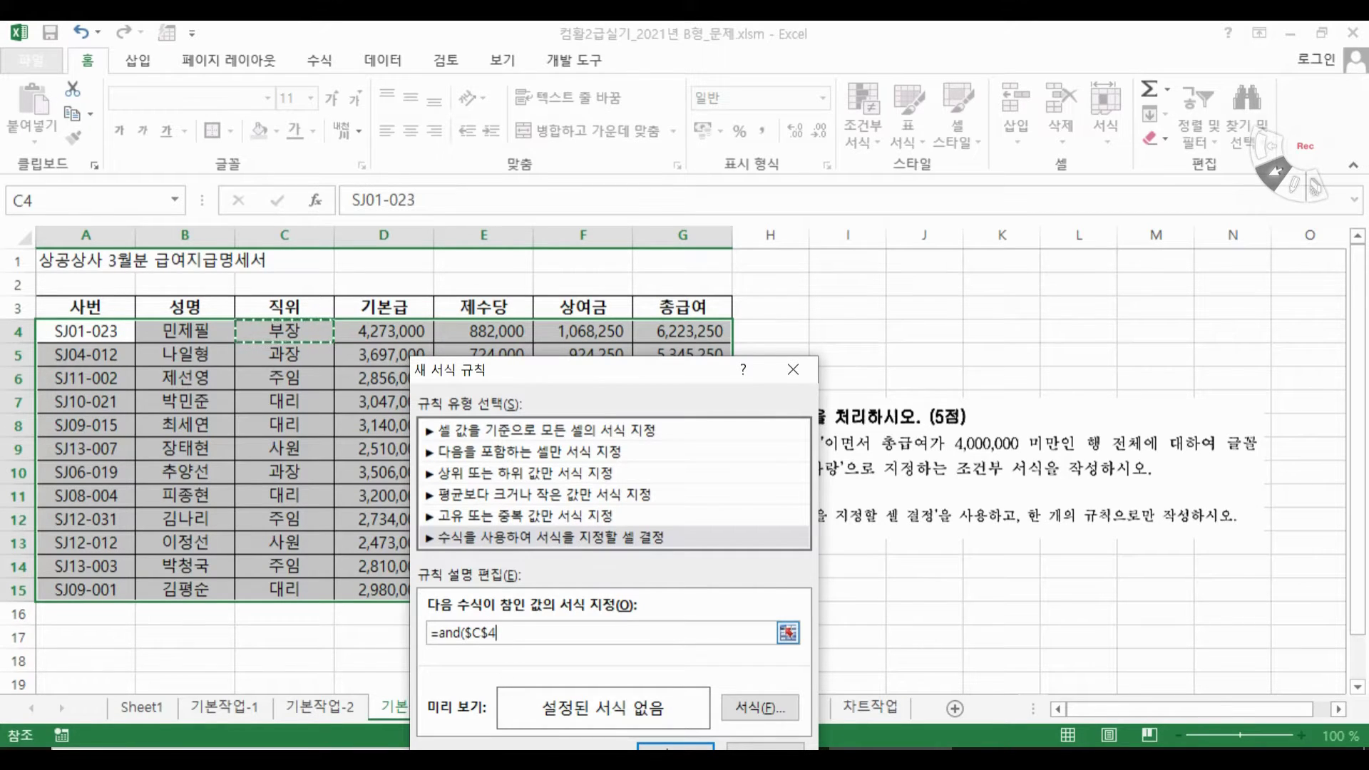
pyautogui.press('F4')
pyautogui.press('F4')
pyautogui.moveTo(579, 374); pyautogui.dragTo(246, 206)
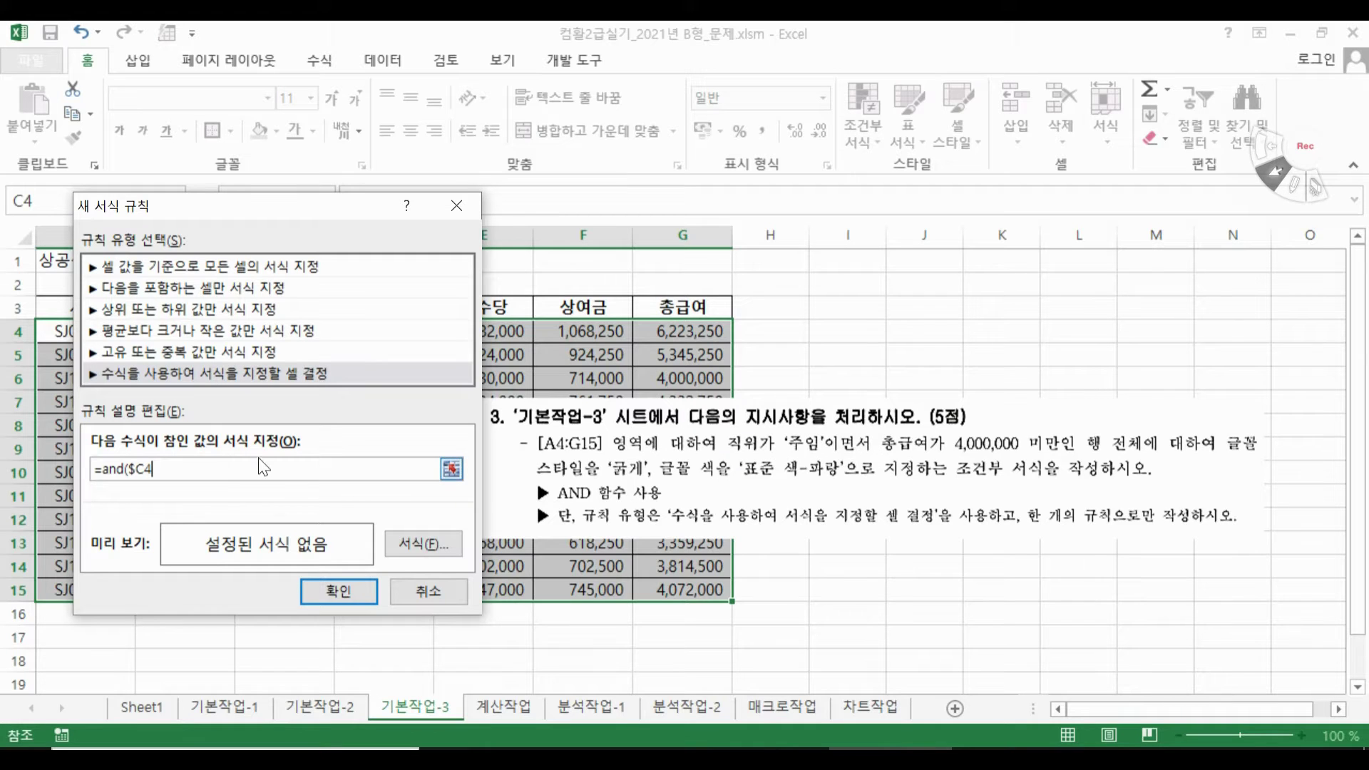
pyautogui.write('="주임",')
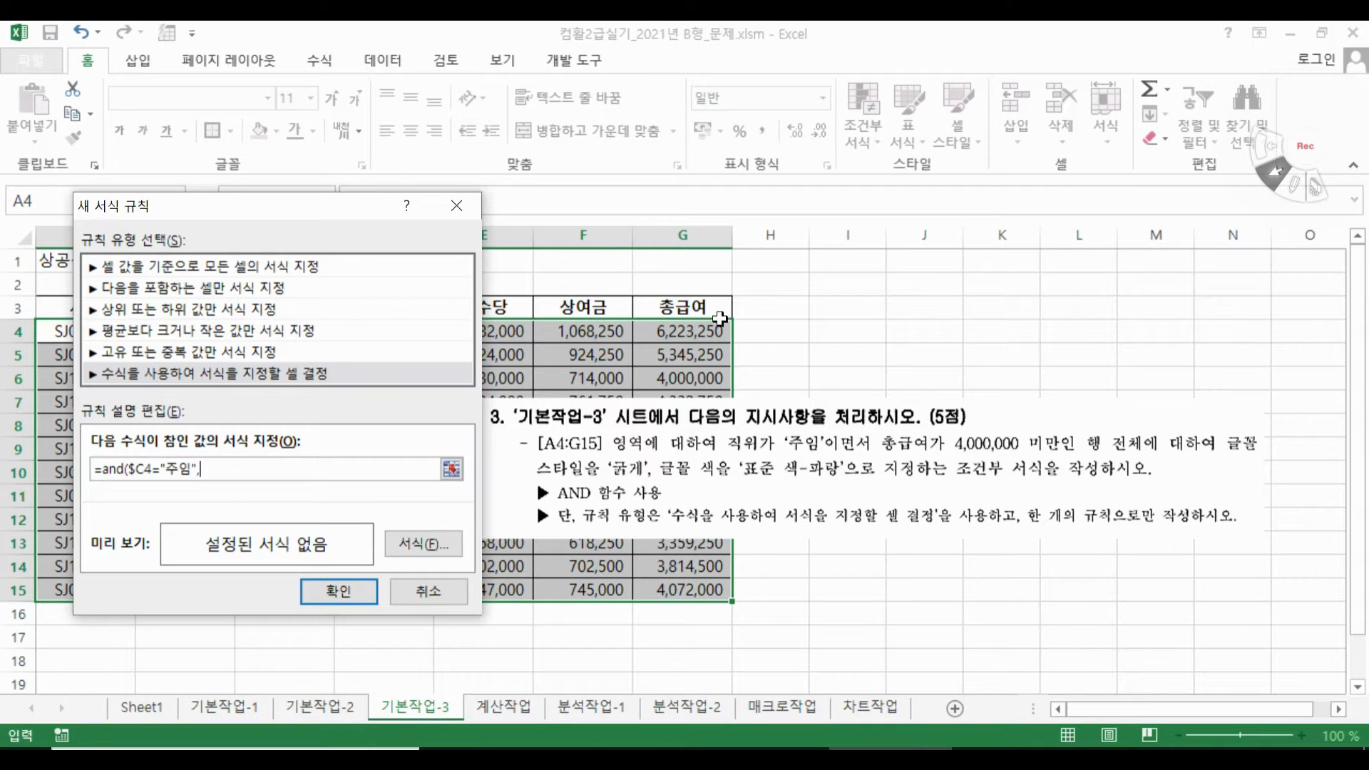
# Add the second condition $G4<4000000 and close the formula as =and($C4="주임",$G4<4000000)
pyautogui.click(677, 335)
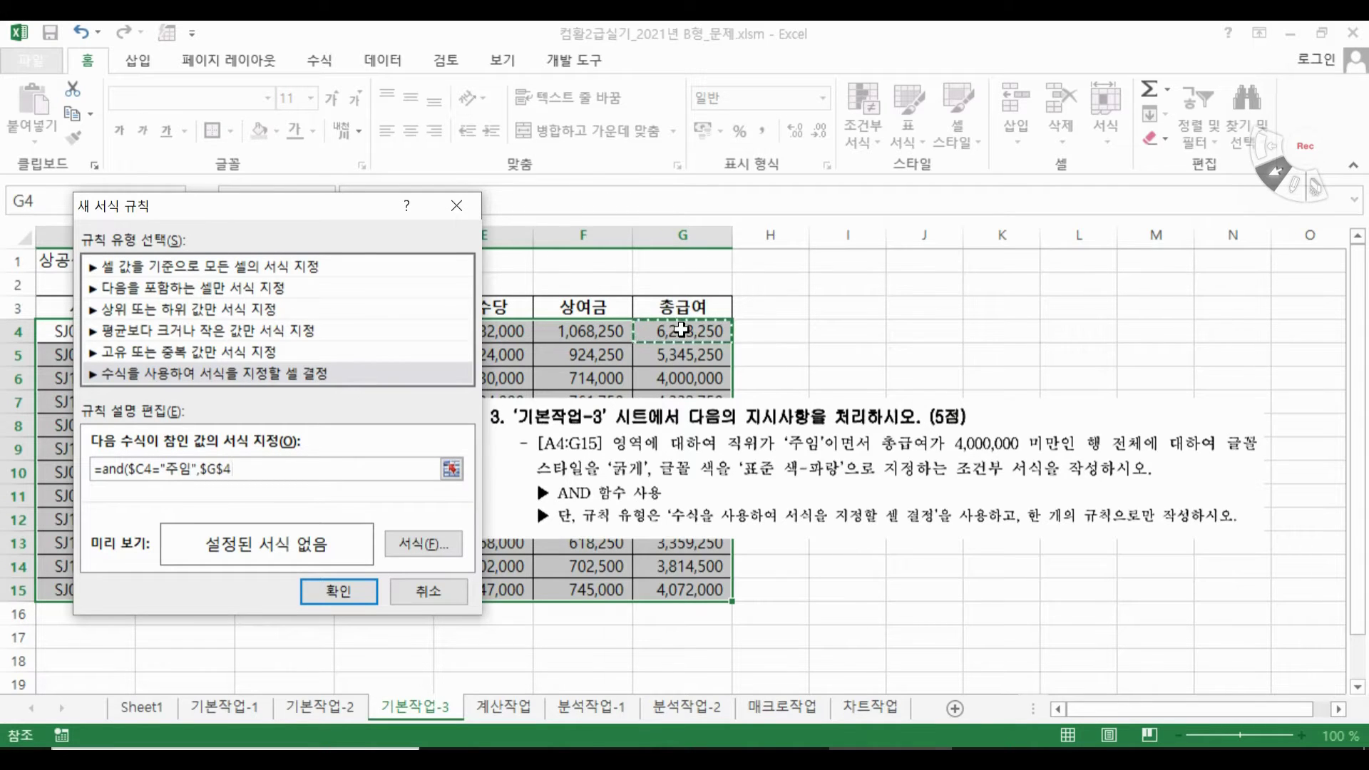
pyautogui.press('F4')
pyautogui.press('F4')
pyautogui.write('<4000000')
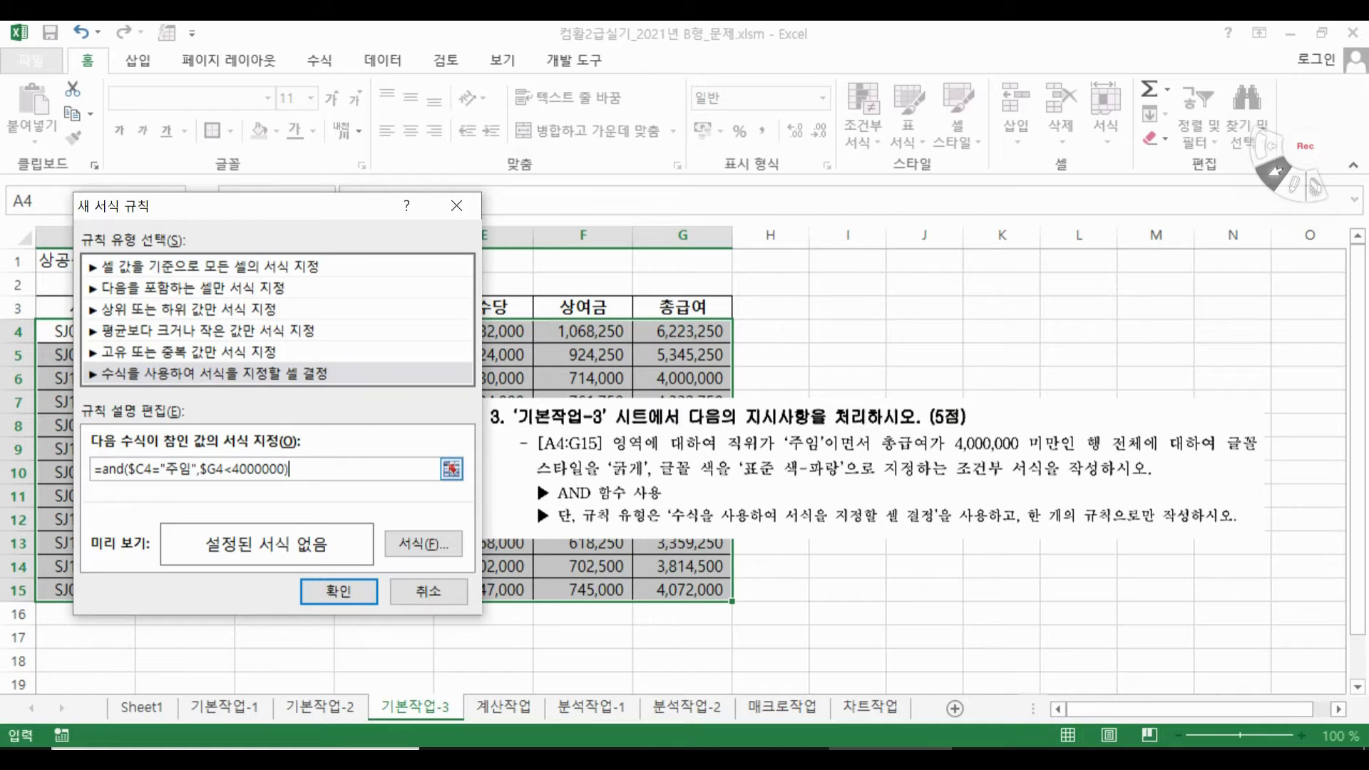
pyautogui.write('+')
pyautogui.press('Right')
pyautogui.press('BackSpace')
# Set the font style of the rule's format to 굵게
pyautogui.click(419, 553)
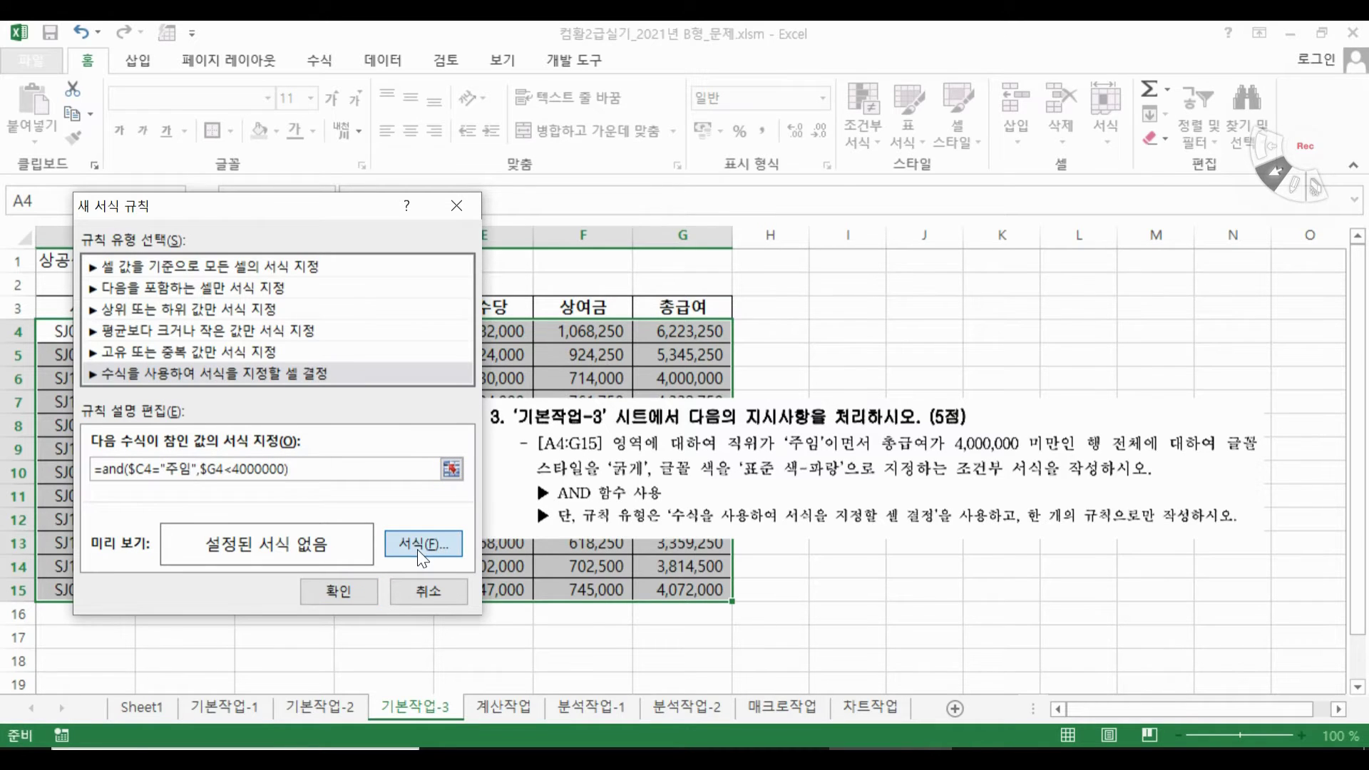
pyautogui.click(958, 297)
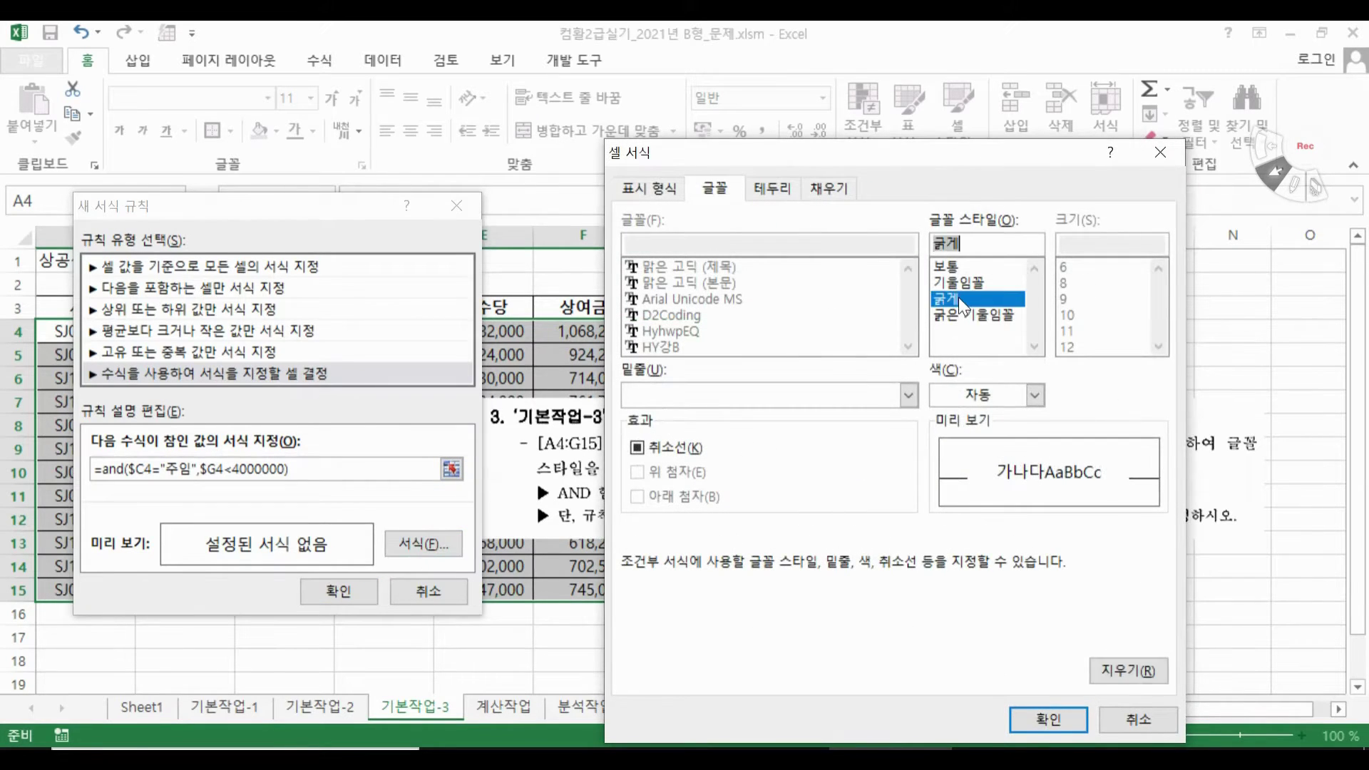
pyautogui.moveTo(862, 151); pyautogui.dragTo(507, 187)
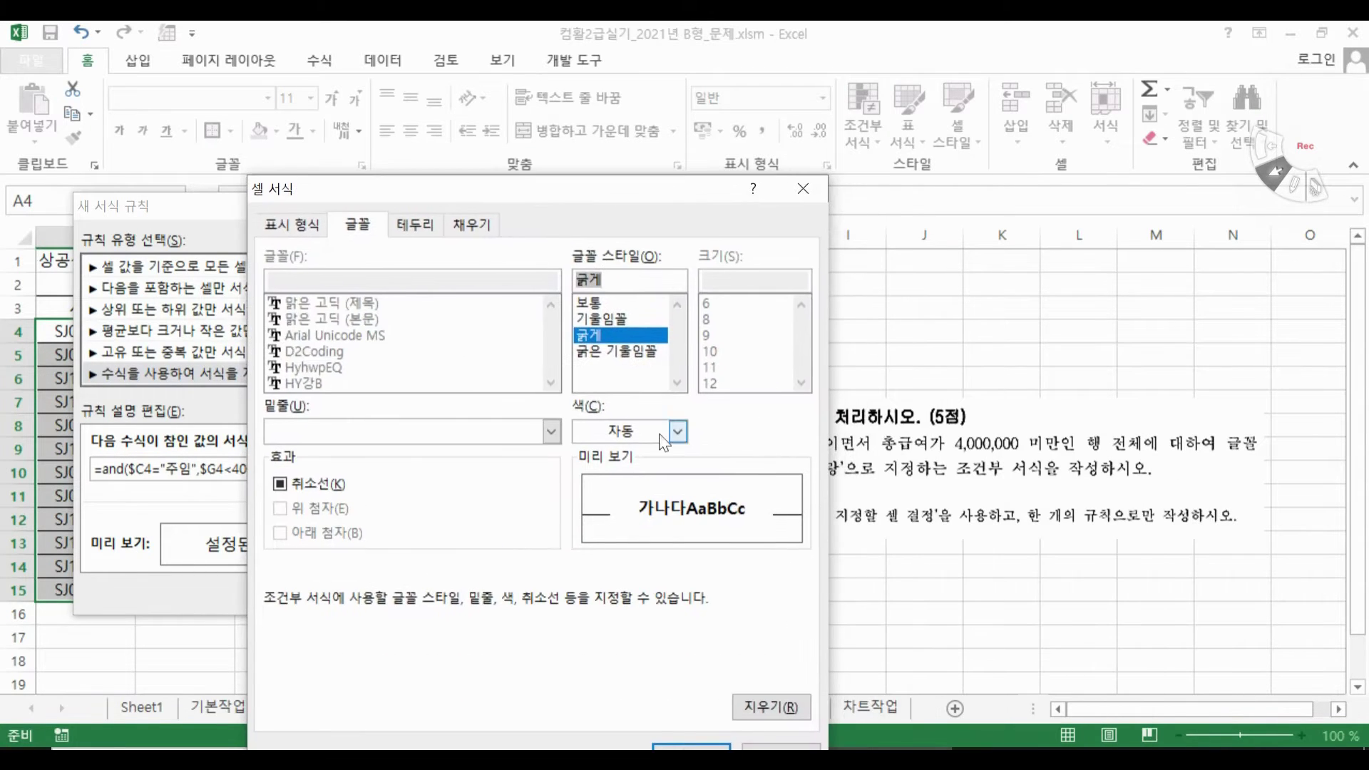
pyautogui.click(677, 432)
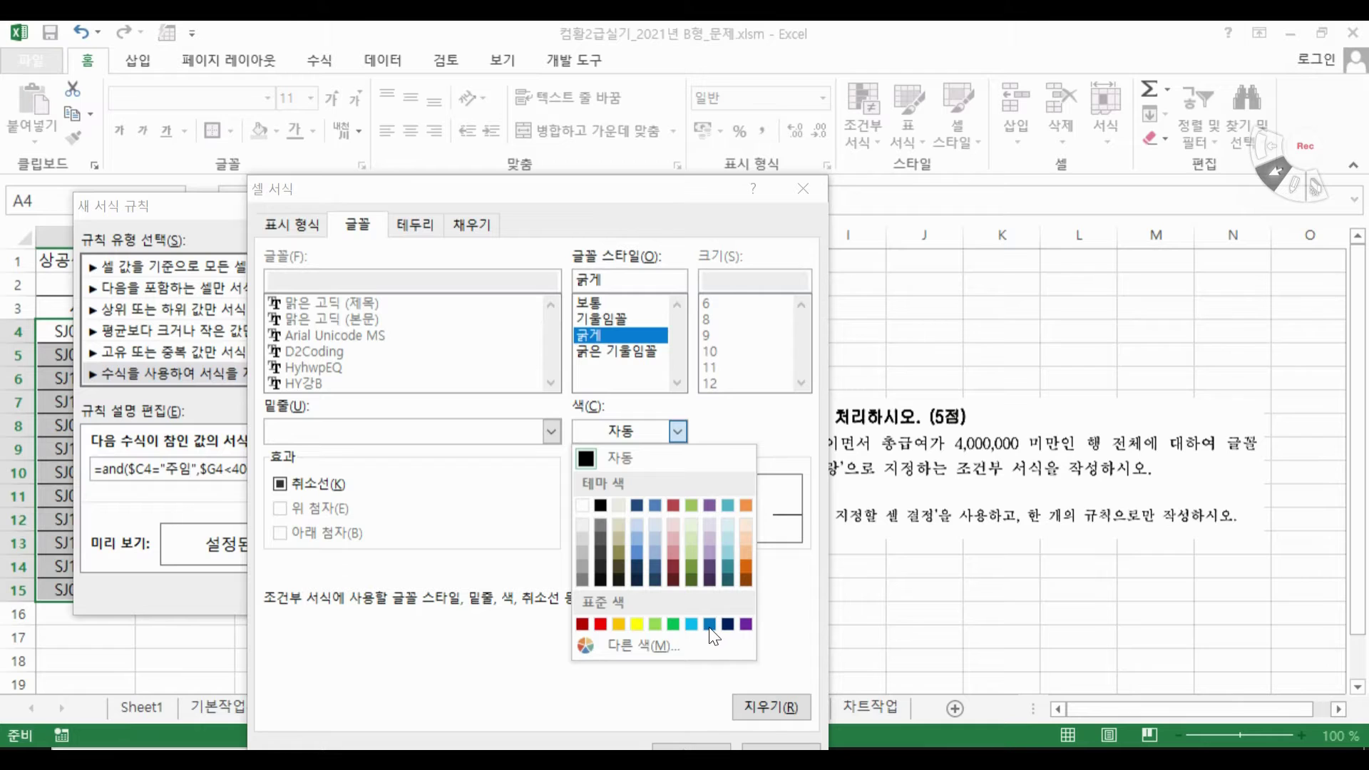
pyautogui.click(545, 165)
pyautogui.moveTo(544, 186); pyautogui.dragTo(484, 89)
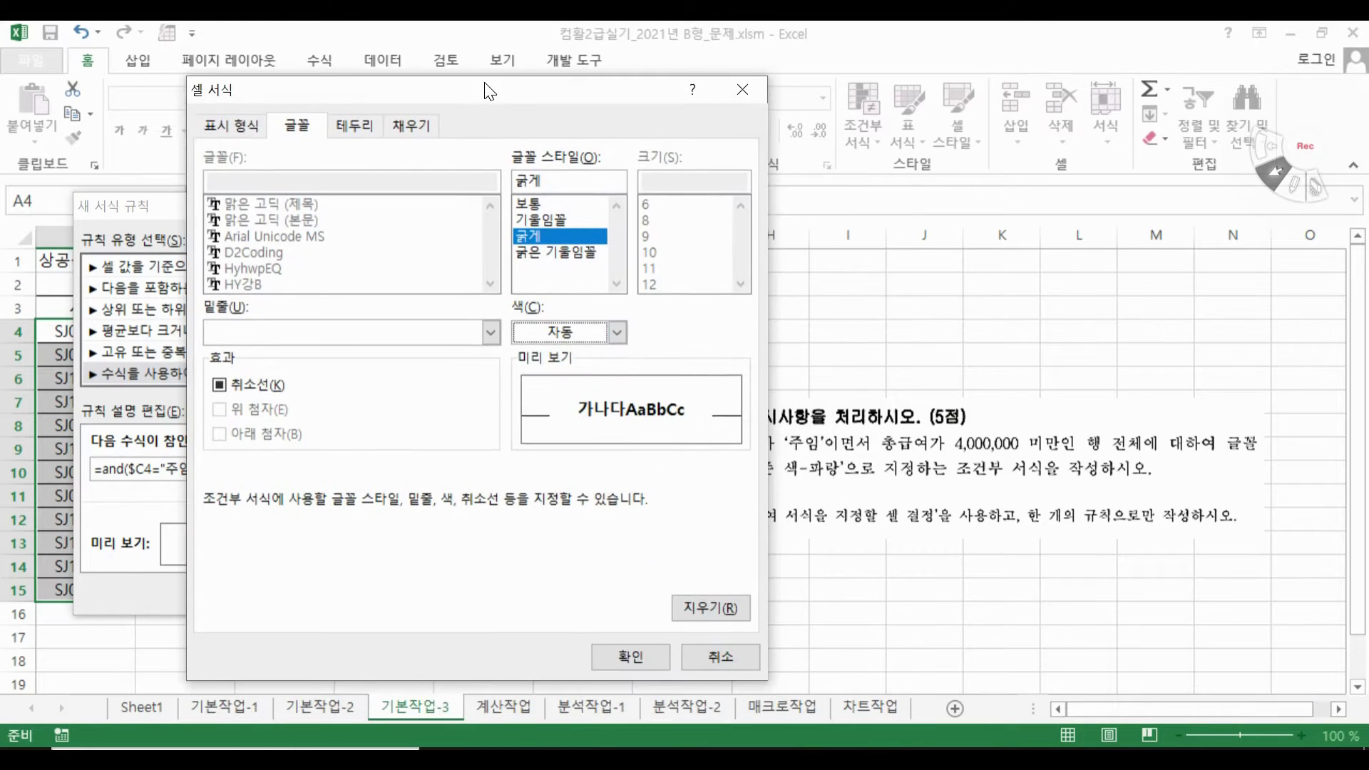
pyautogui.click(631, 663)
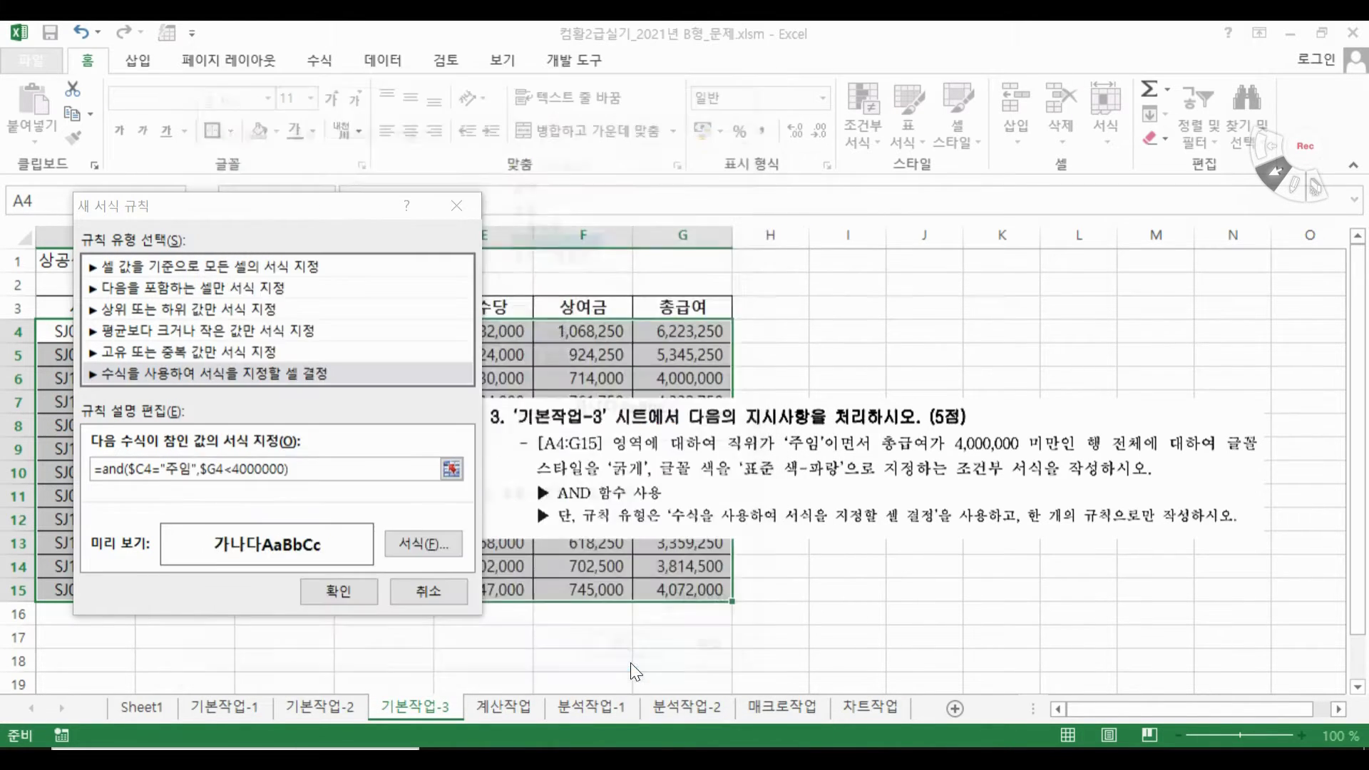
# Set the rule's font color to the standard color 파랑 and apply the finished rule to A4:G15
pyautogui.click(438, 540)
pyautogui.click(617, 333)
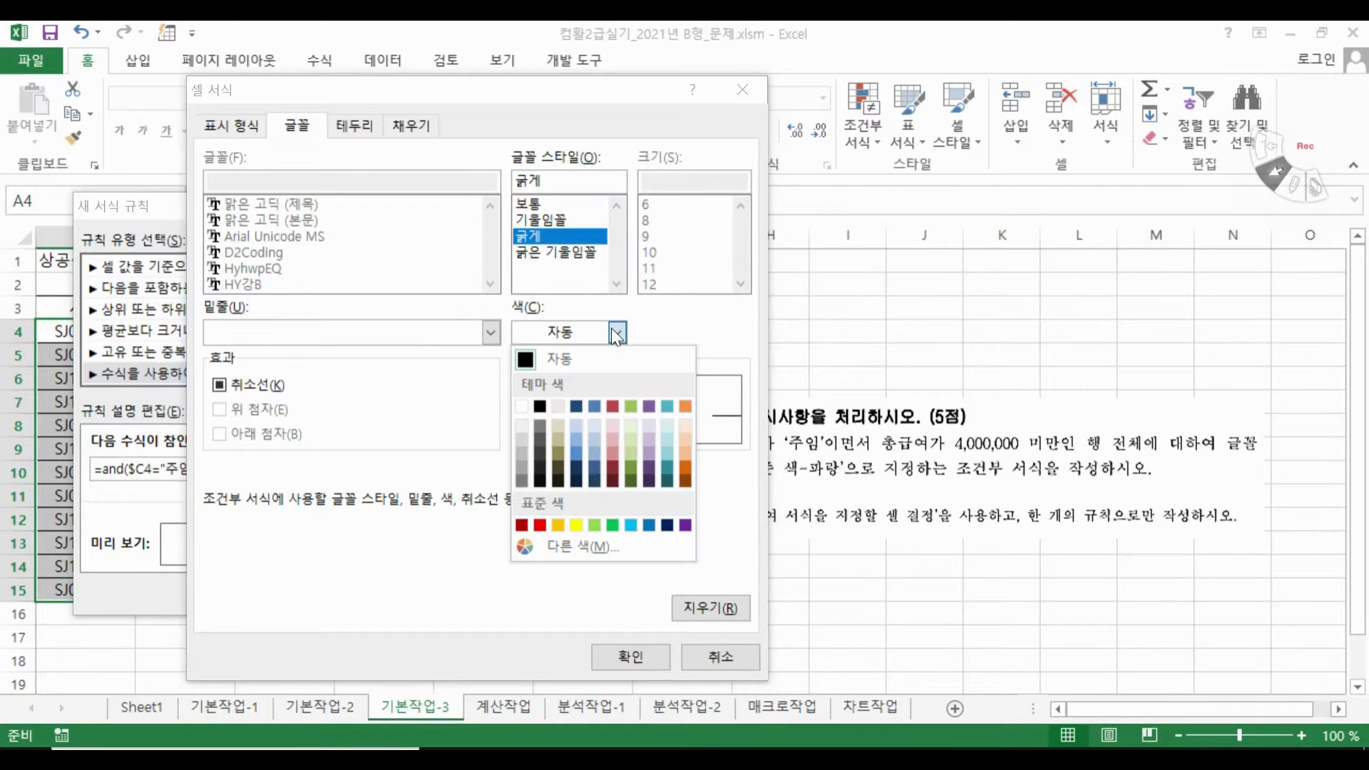
pyautogui.click(649, 524)
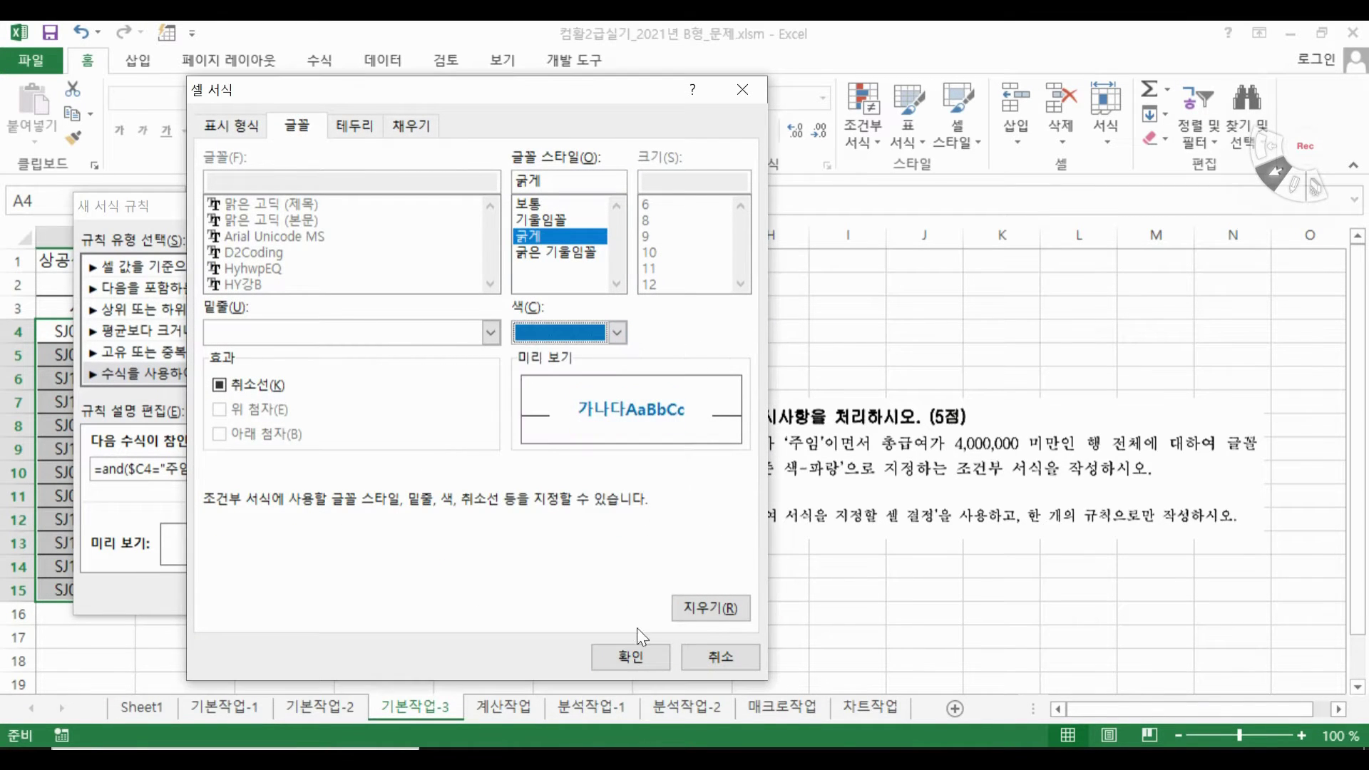
pyautogui.click(631, 658)
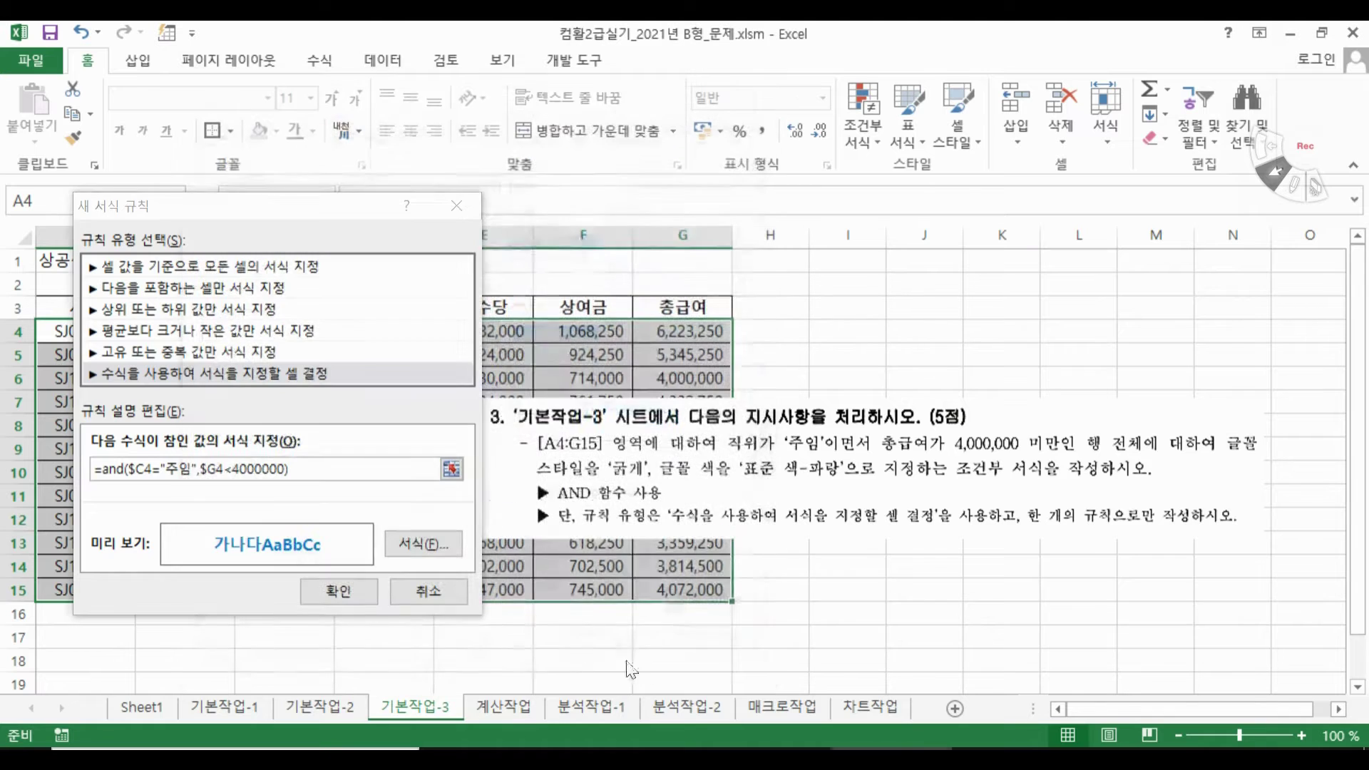
pyautogui.click(332, 592)
pyautogui.click(216, 497)
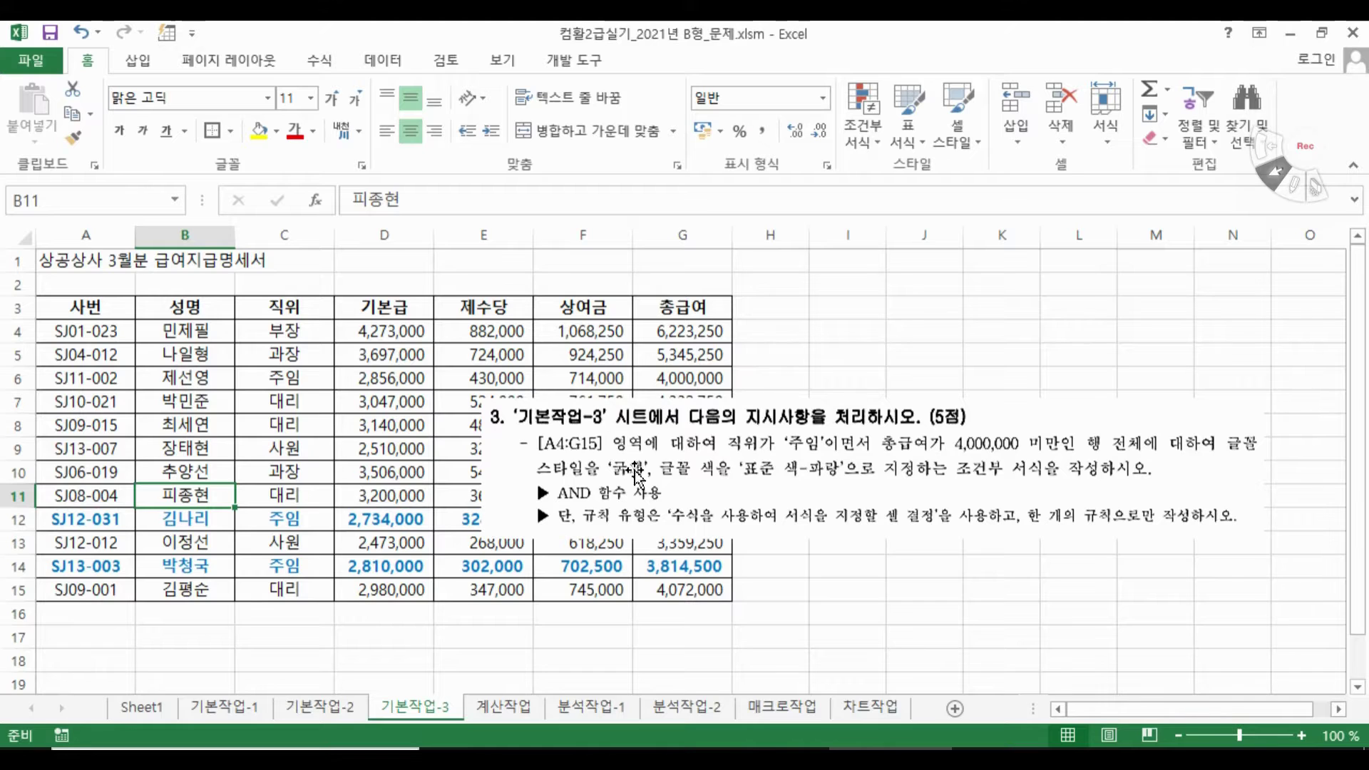
pyautogui.click(872, 140)
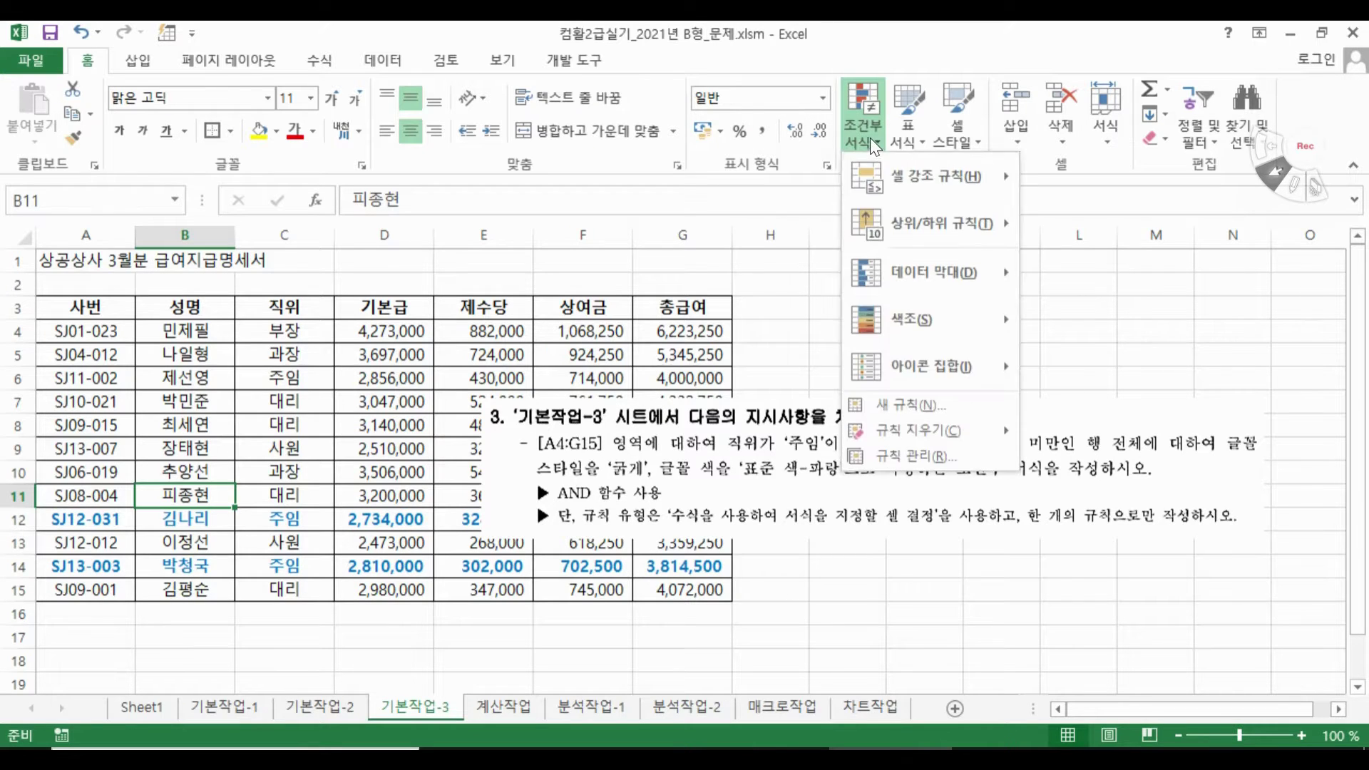
pyautogui.click(935, 404)
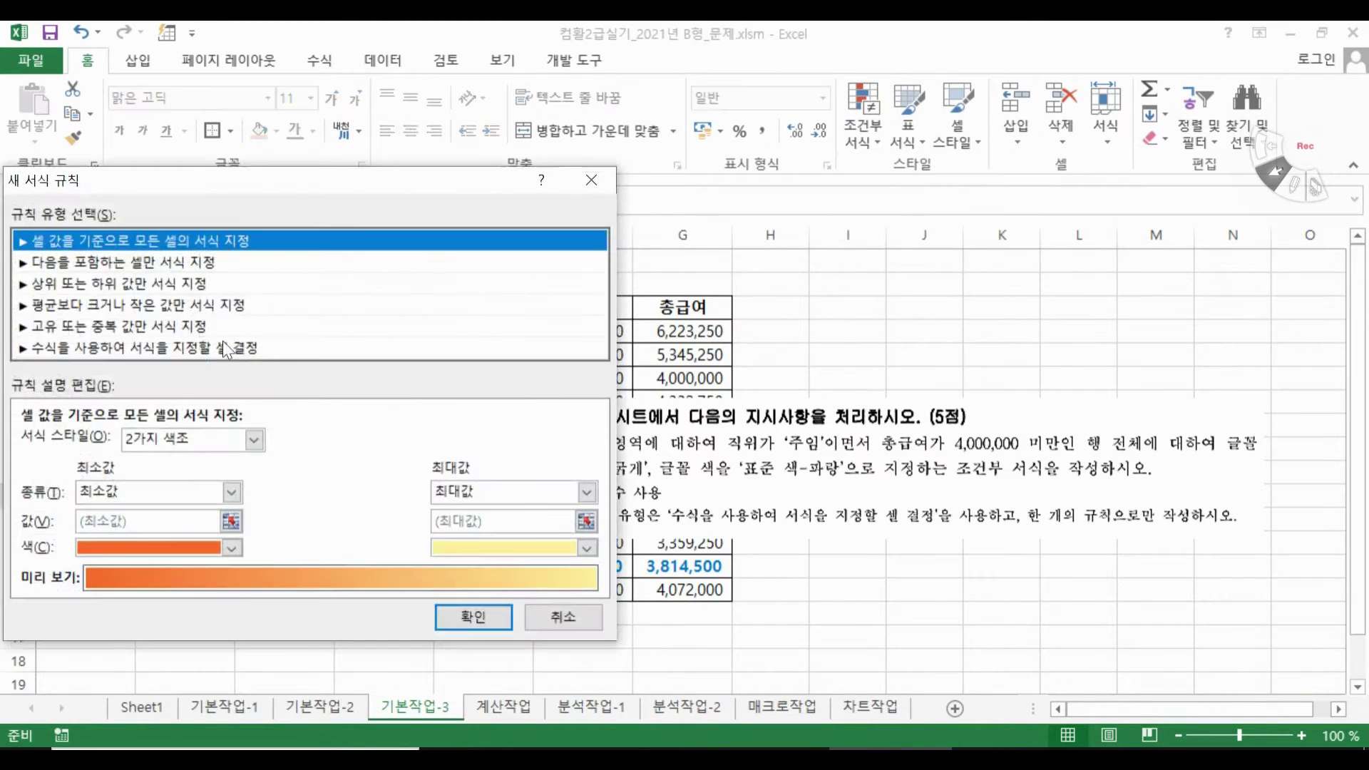
pyautogui.click(564, 616)
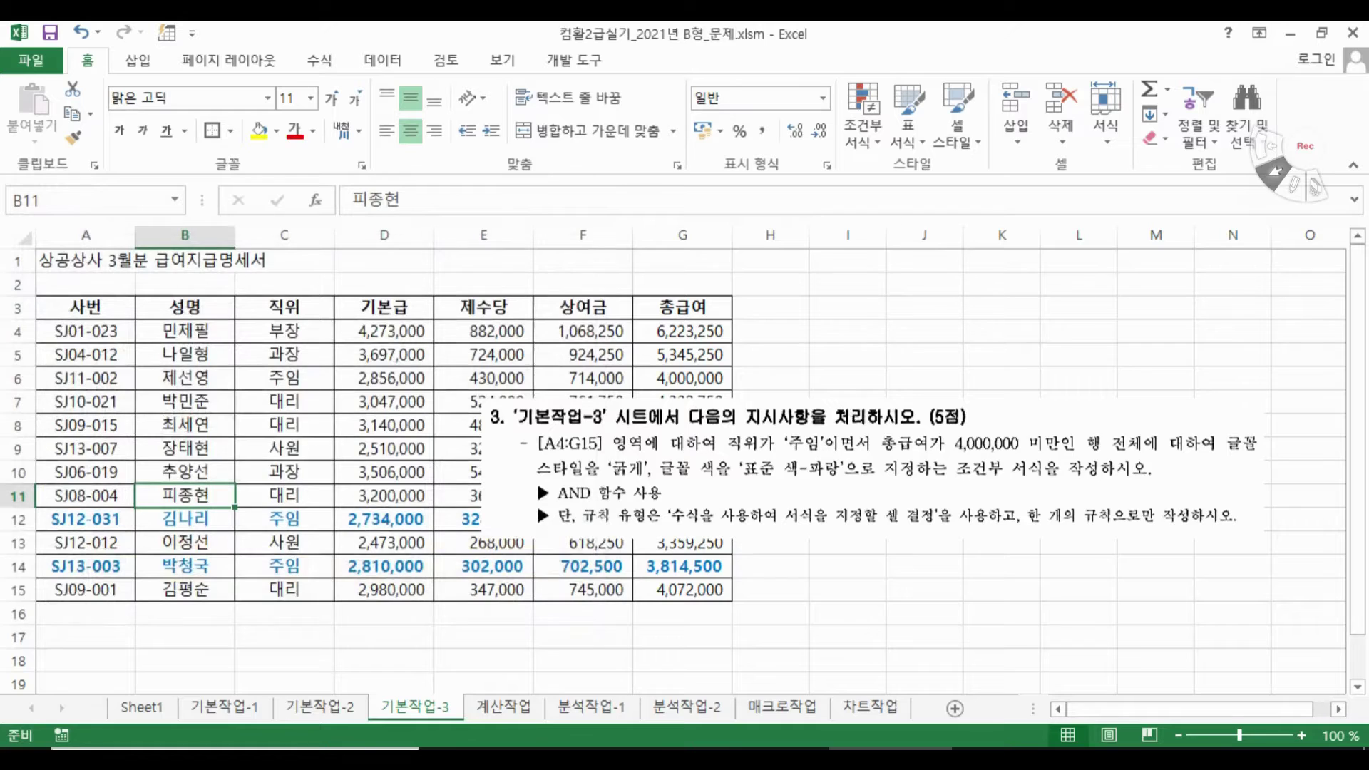
# Review the conditional formatting rule applied to A4:G15 in the rule manager and close it without changes
pyautogui.moveTo(71, 332); pyautogui.dragTo(695, 583)
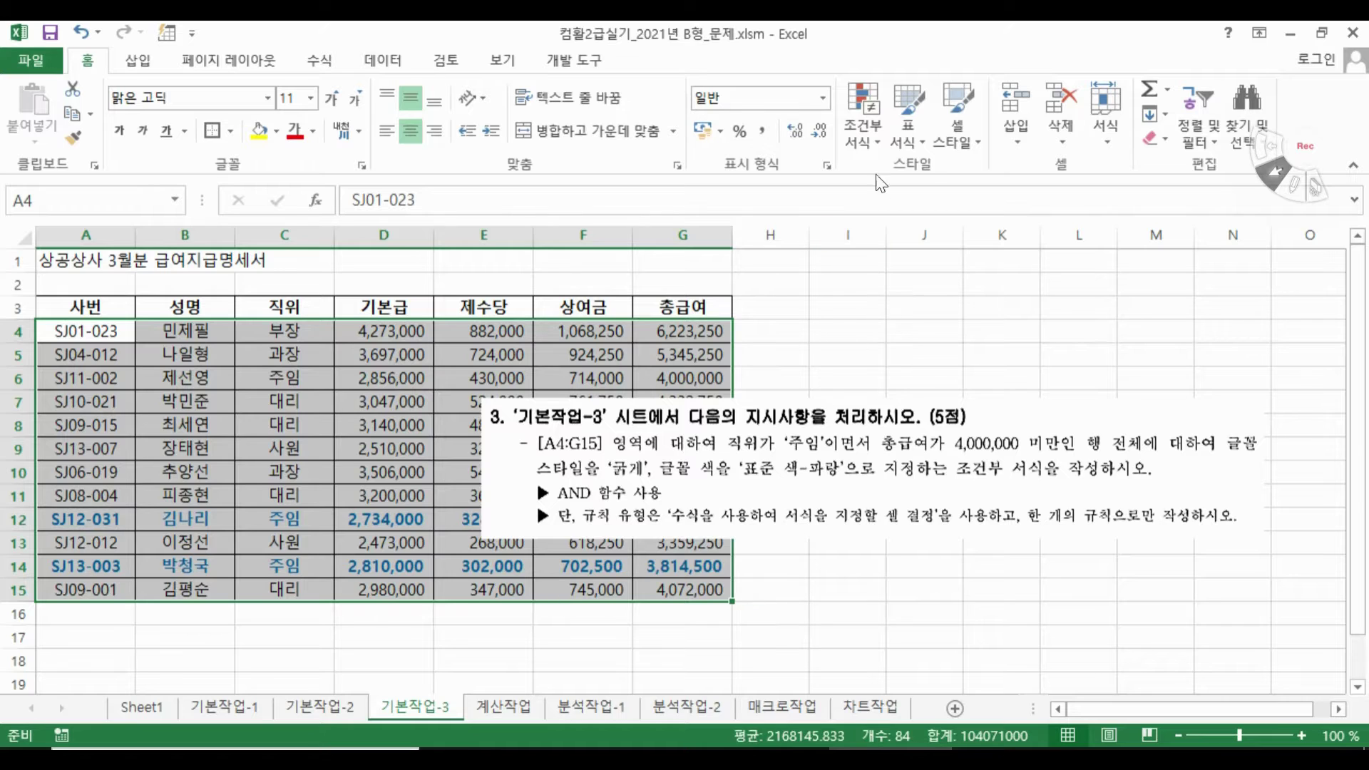
pyautogui.click(870, 138)
pyautogui.click(969, 460)
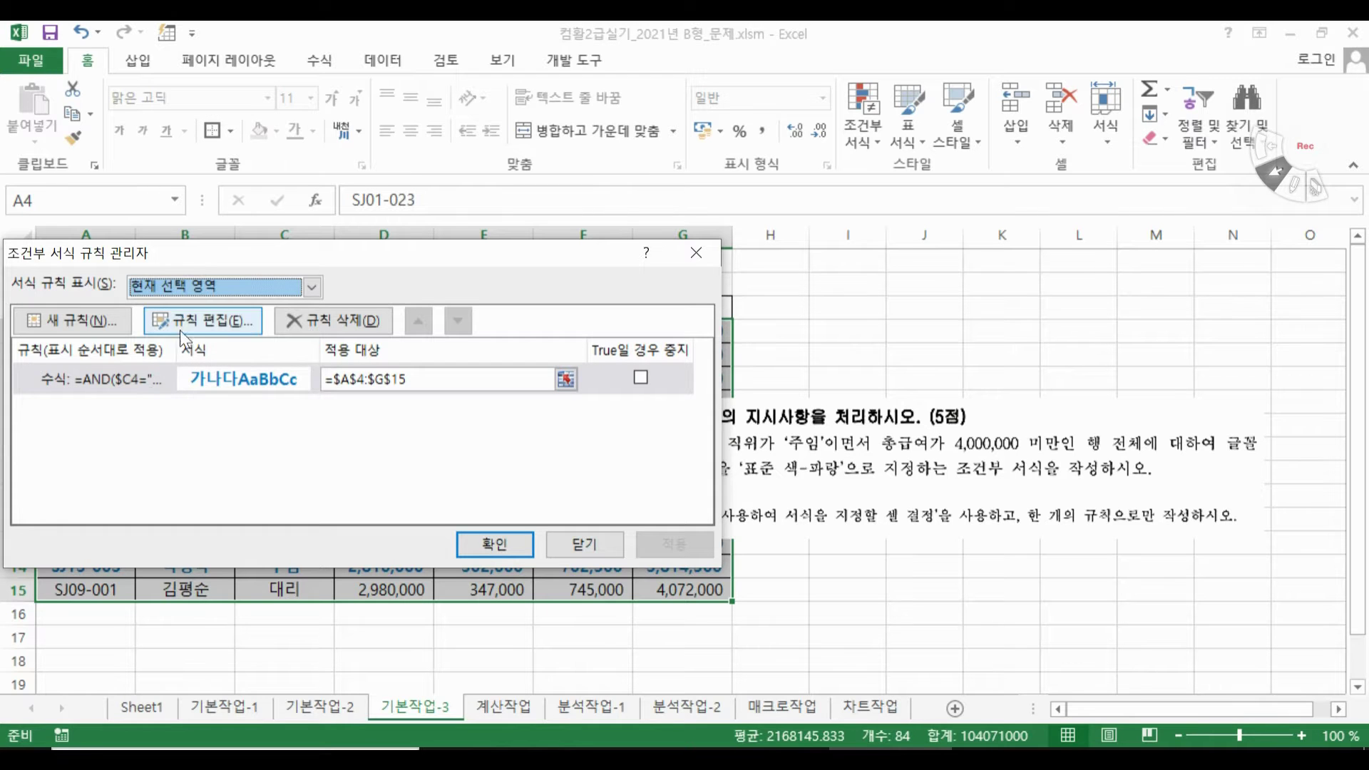
pyautogui.click(579, 544)
pyautogui.click(820, 572)
# Switch to the 분석작업-1 sheet and define the name 집행액합계 for cell C10
pyautogui.hotkey('ctrl', 'pagedown')
pyautogui.hotkey('ctrl', 'pagedown')
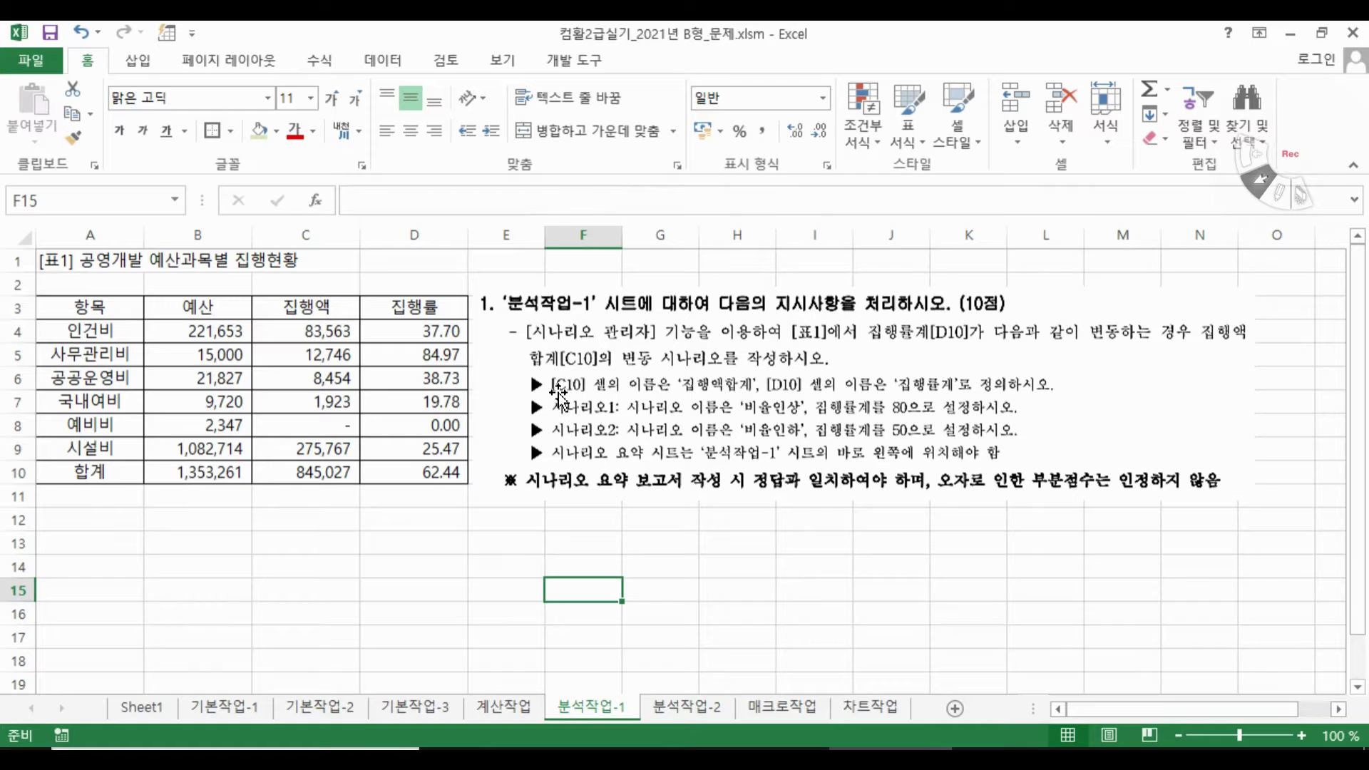
pyautogui.click(349, 473)
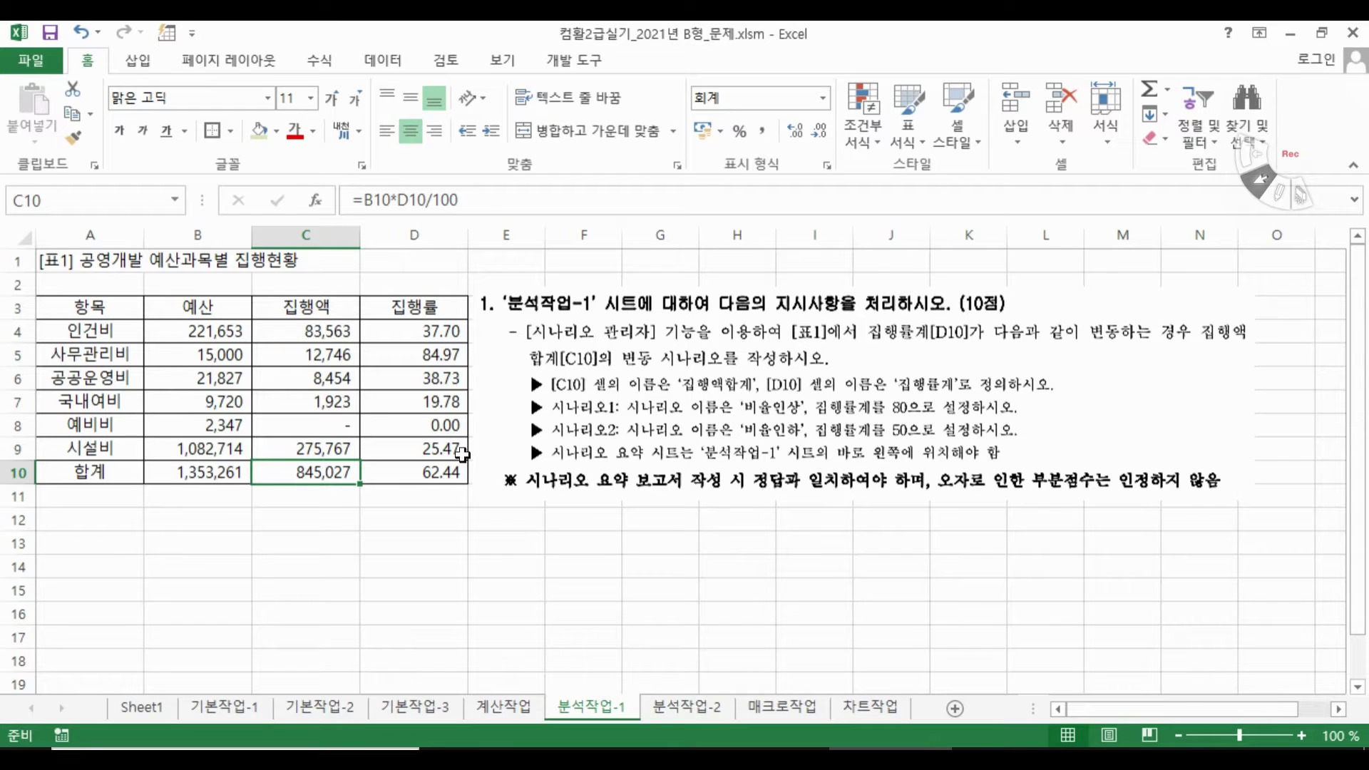
pyautogui.click(80, 201)
pyautogui.write('집해ㅇ액ㅎ')
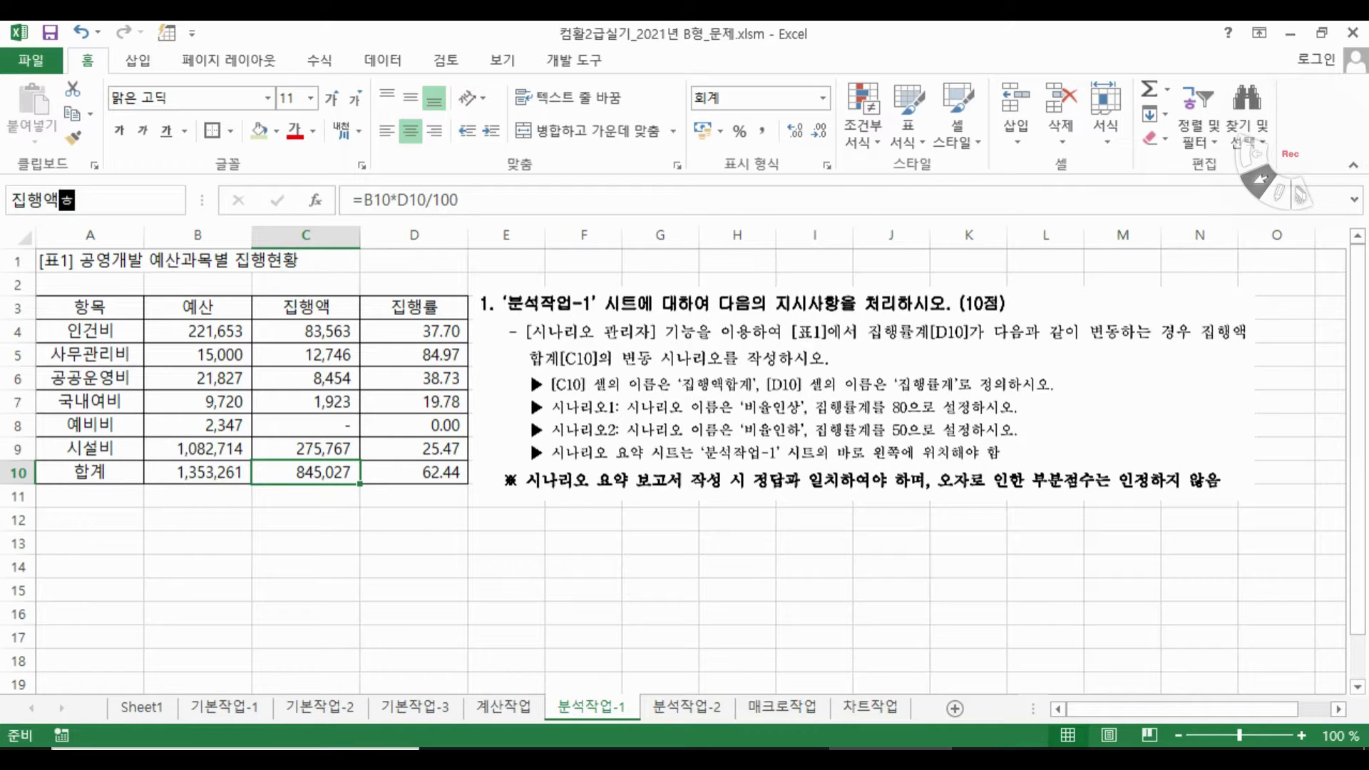
pyautogui.write('ㅏㅂㄱㅖ')
pyautogui.press('Return')
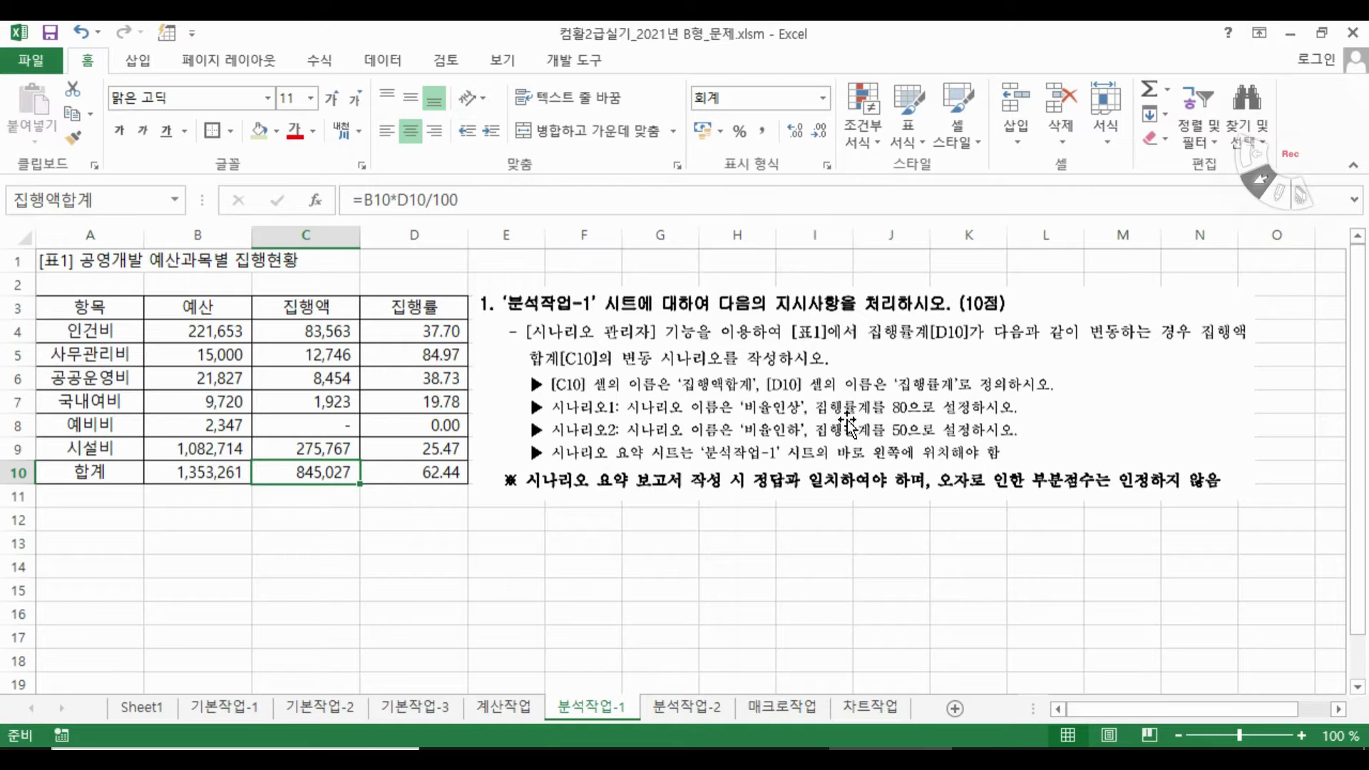
# Define the name 집행률계 for cell D10
pyautogui.click(417, 467)
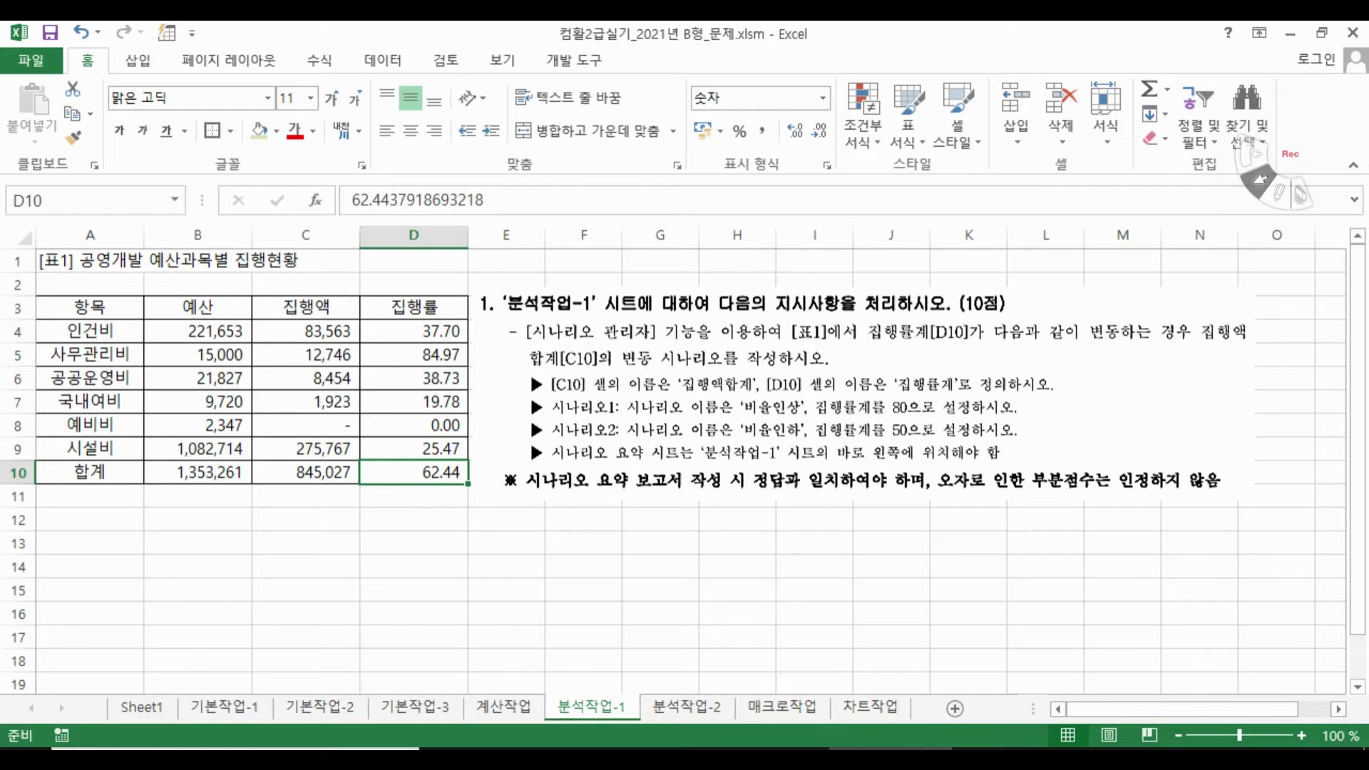
pyautogui.click(43, 201)
pyautogui.write('집행률계')
pyautogui.press('Return')
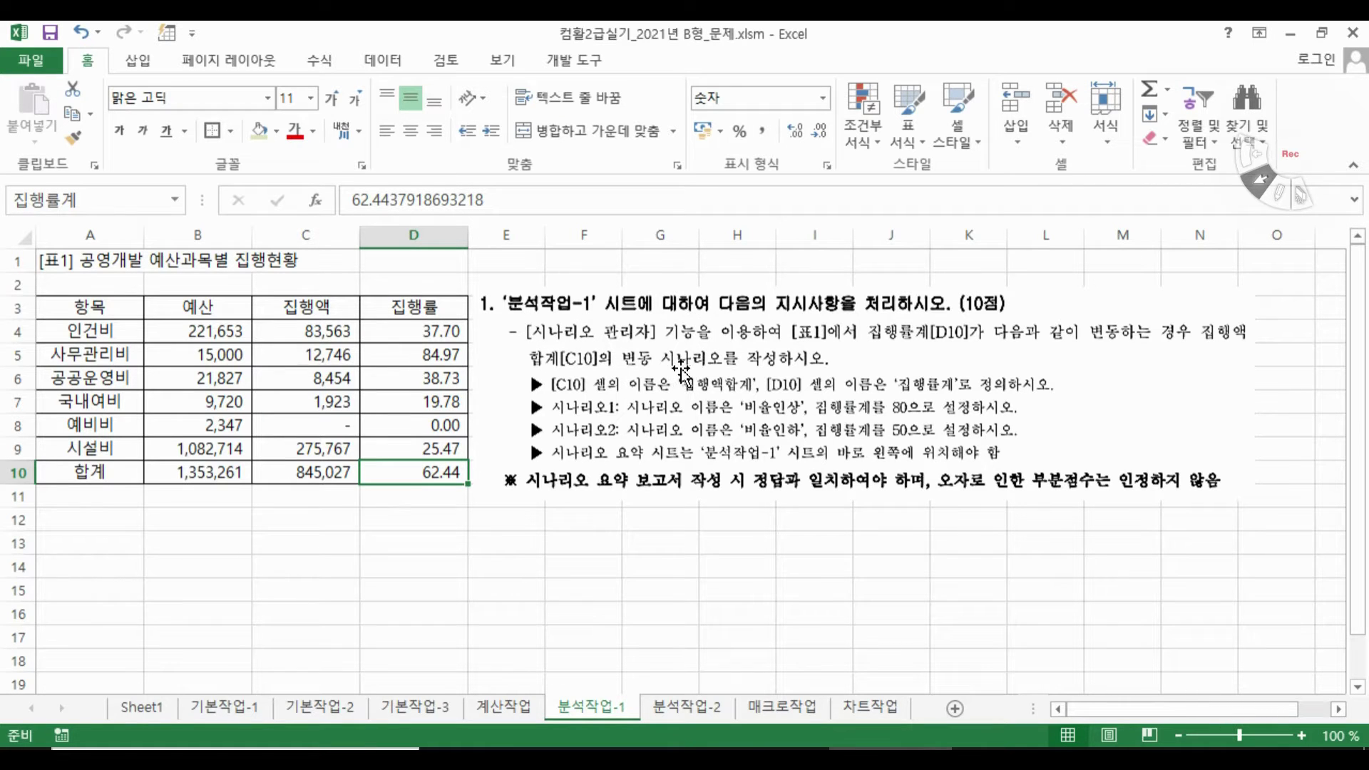
# Compare the contents of C10 and D10 in the total row to check how the execution amount depends on the rate
pyautogui.click(455, 472)
pyautogui.click(313, 475)
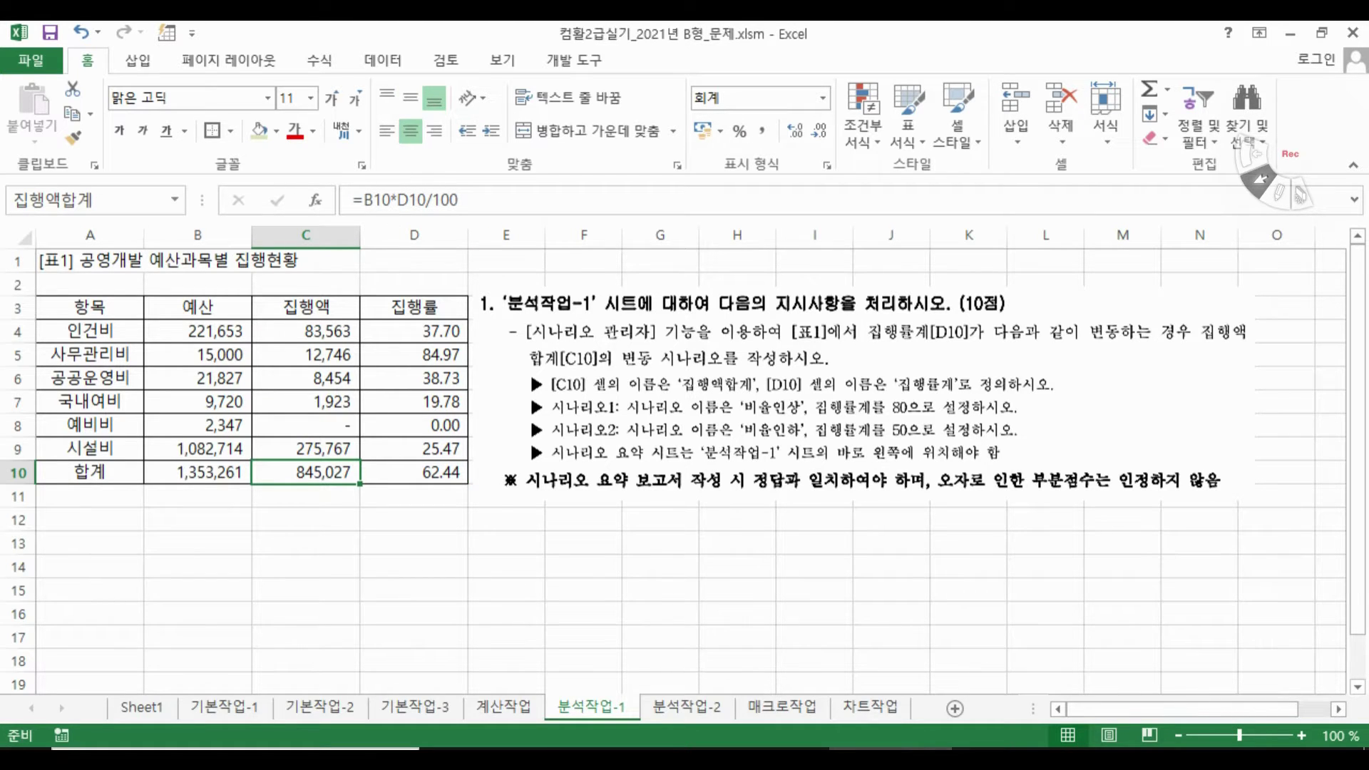
pyautogui.click(437, 473)
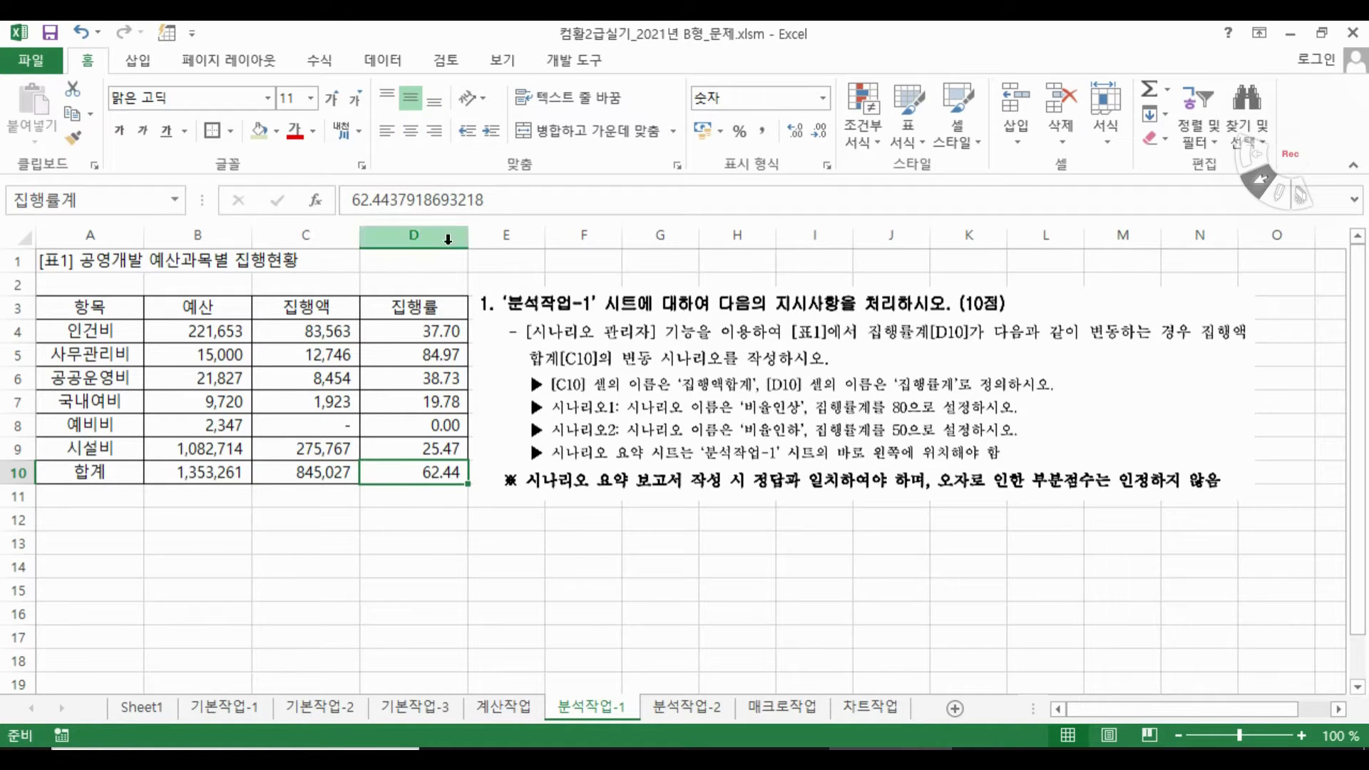
pyautogui.click(311, 473)
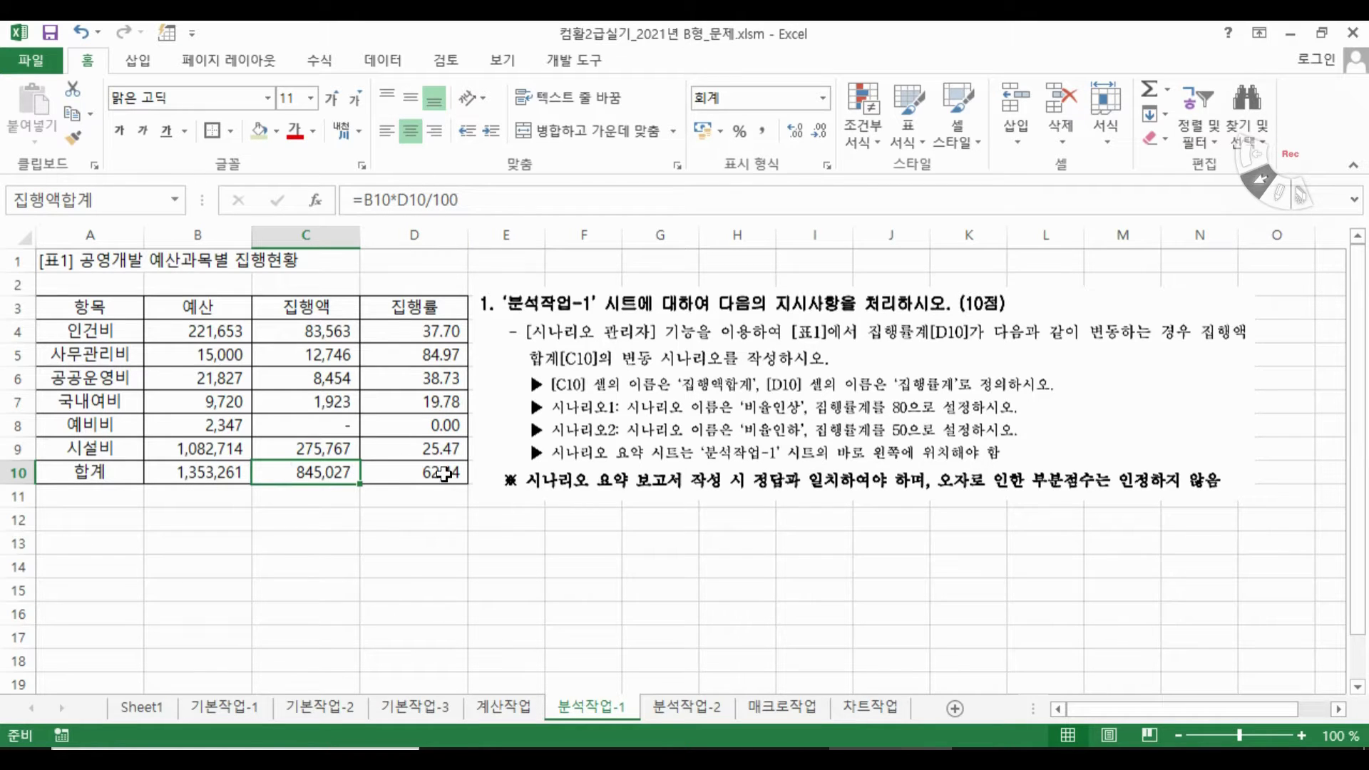
pyautogui.click(444, 474)
pyautogui.click(310, 475)
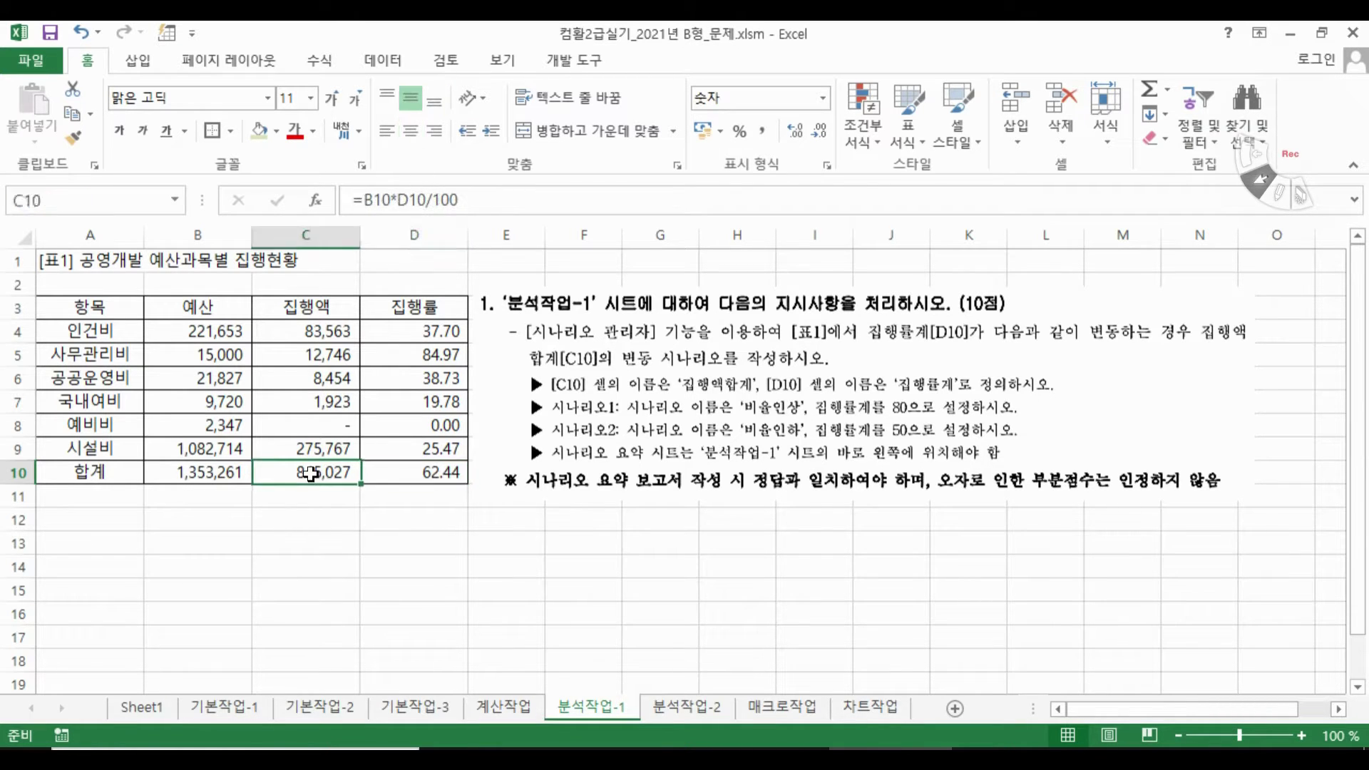
pyautogui.click(446, 467)
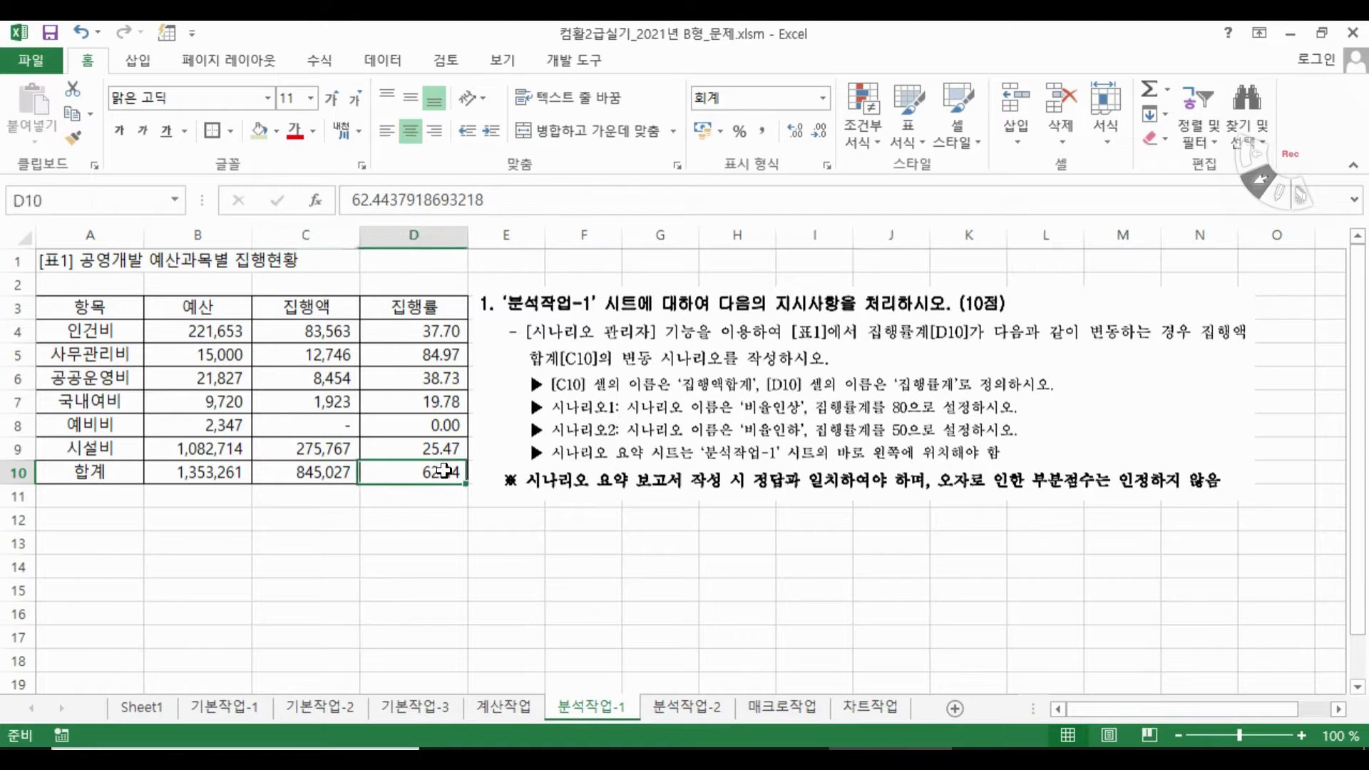
pyautogui.click(310, 475)
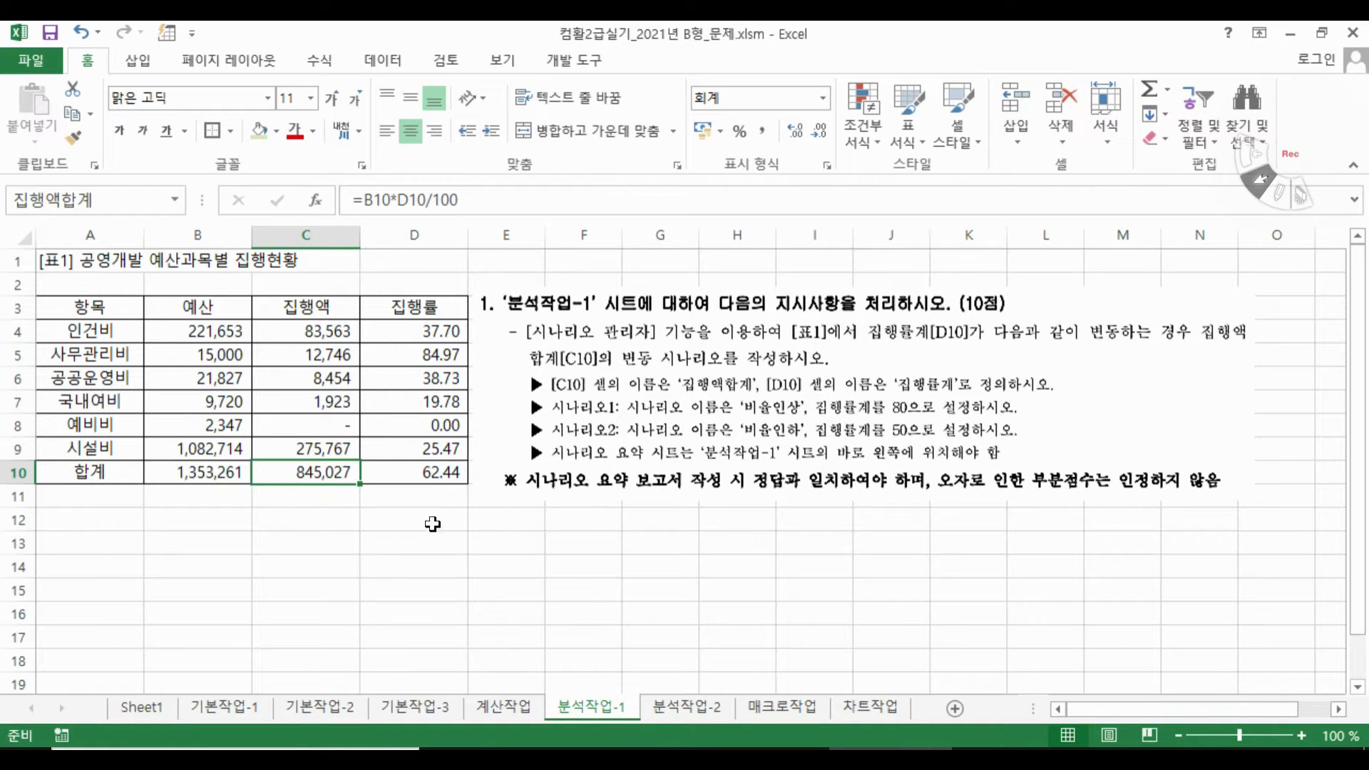
pyautogui.click(445, 472)
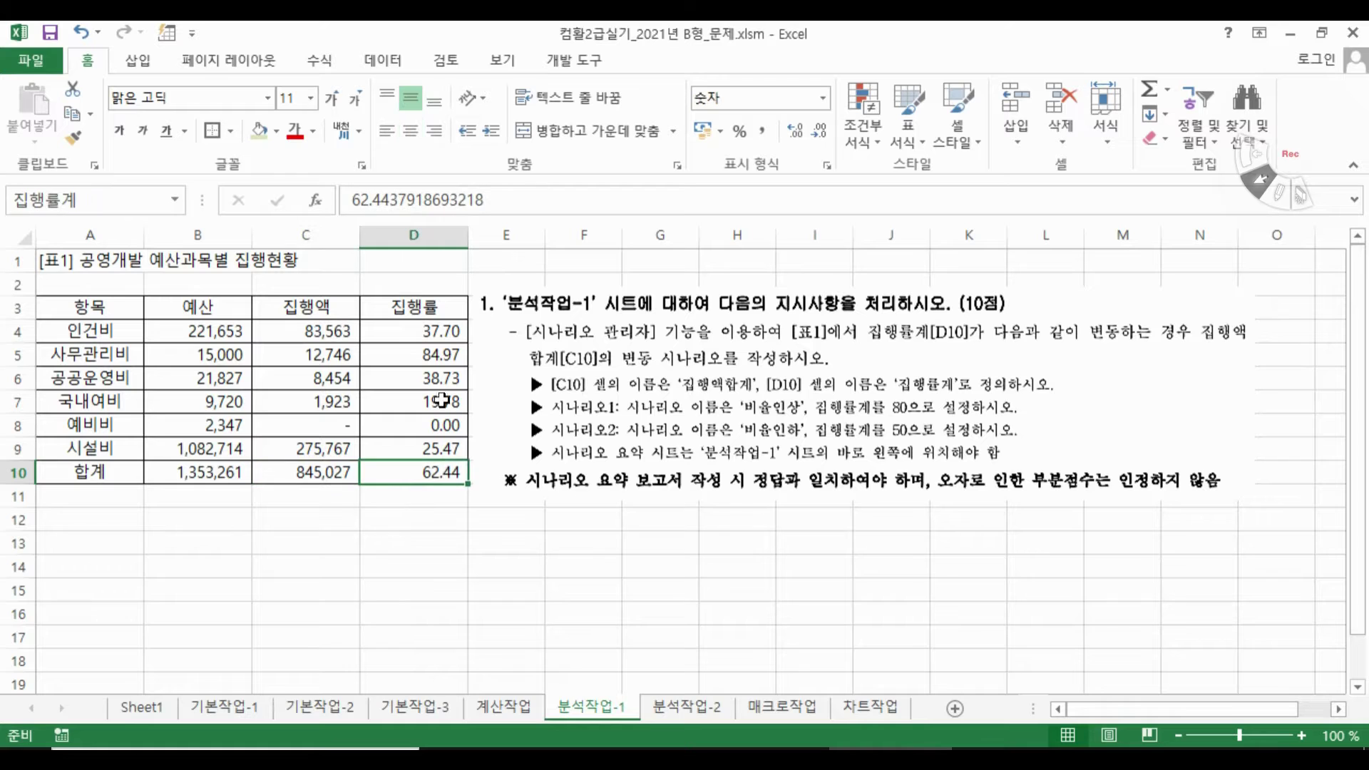
# Add a scenario named 비율인상 for changing cell D10 with 집행률계 set to 80
pyautogui.click(421, 474)
pyautogui.click(393, 60)
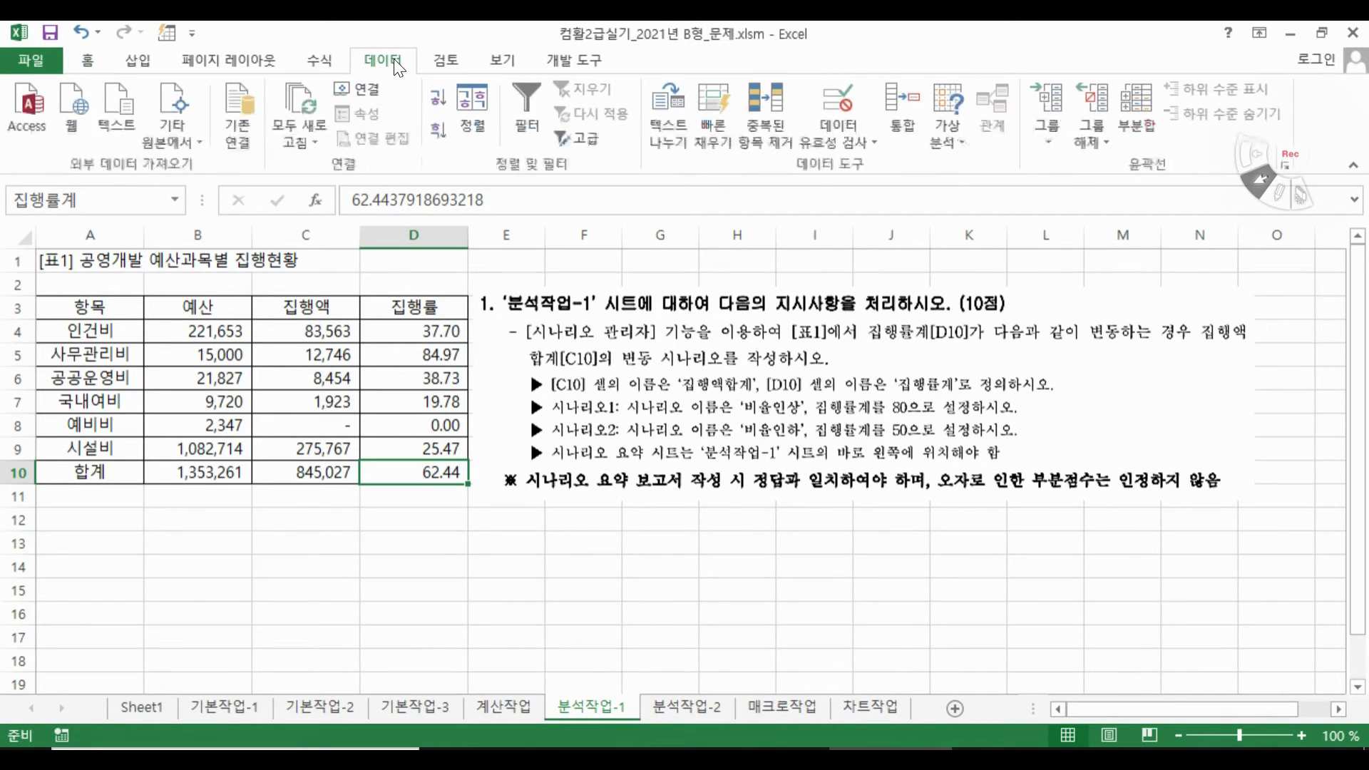
pyautogui.click(951, 127)
pyautogui.click(957, 169)
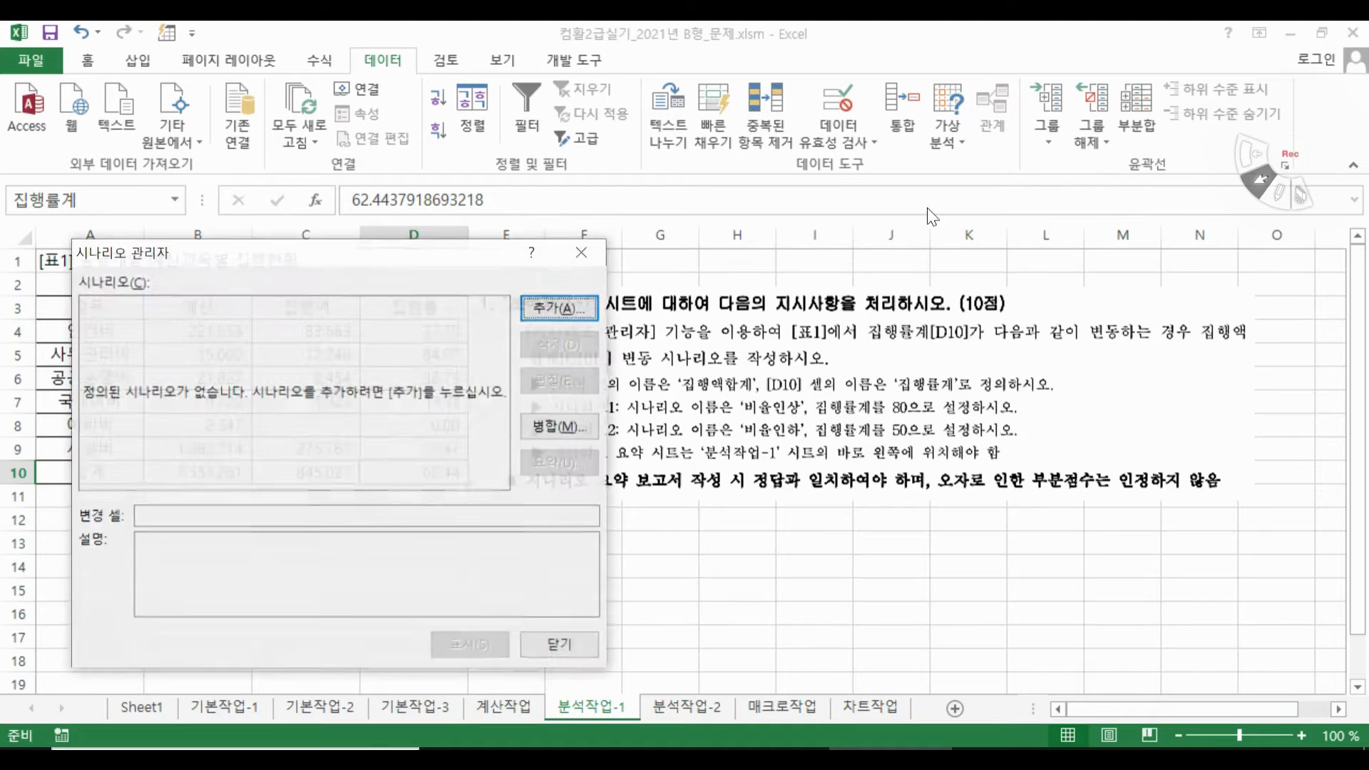
pyautogui.moveTo(411, 220); pyautogui.dragTo(378, 156)
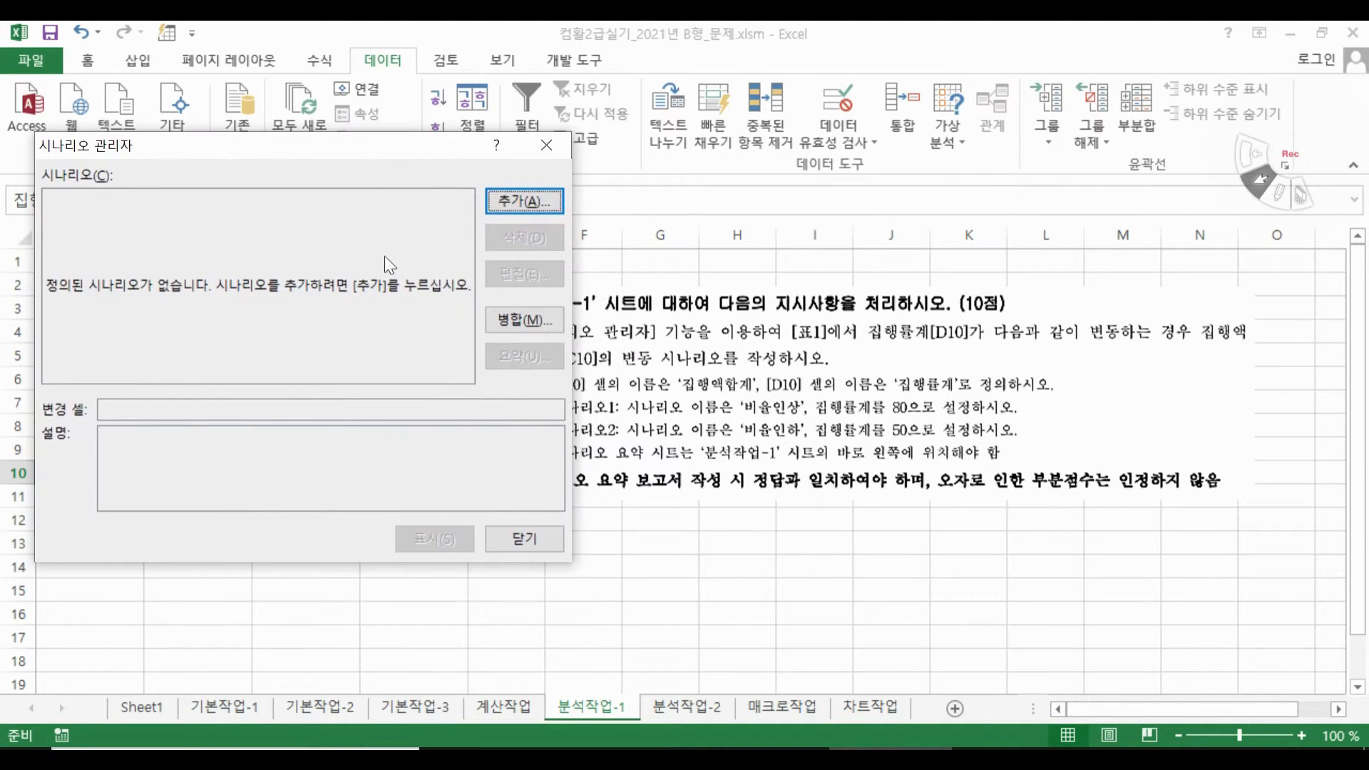
pyautogui.click(524, 201)
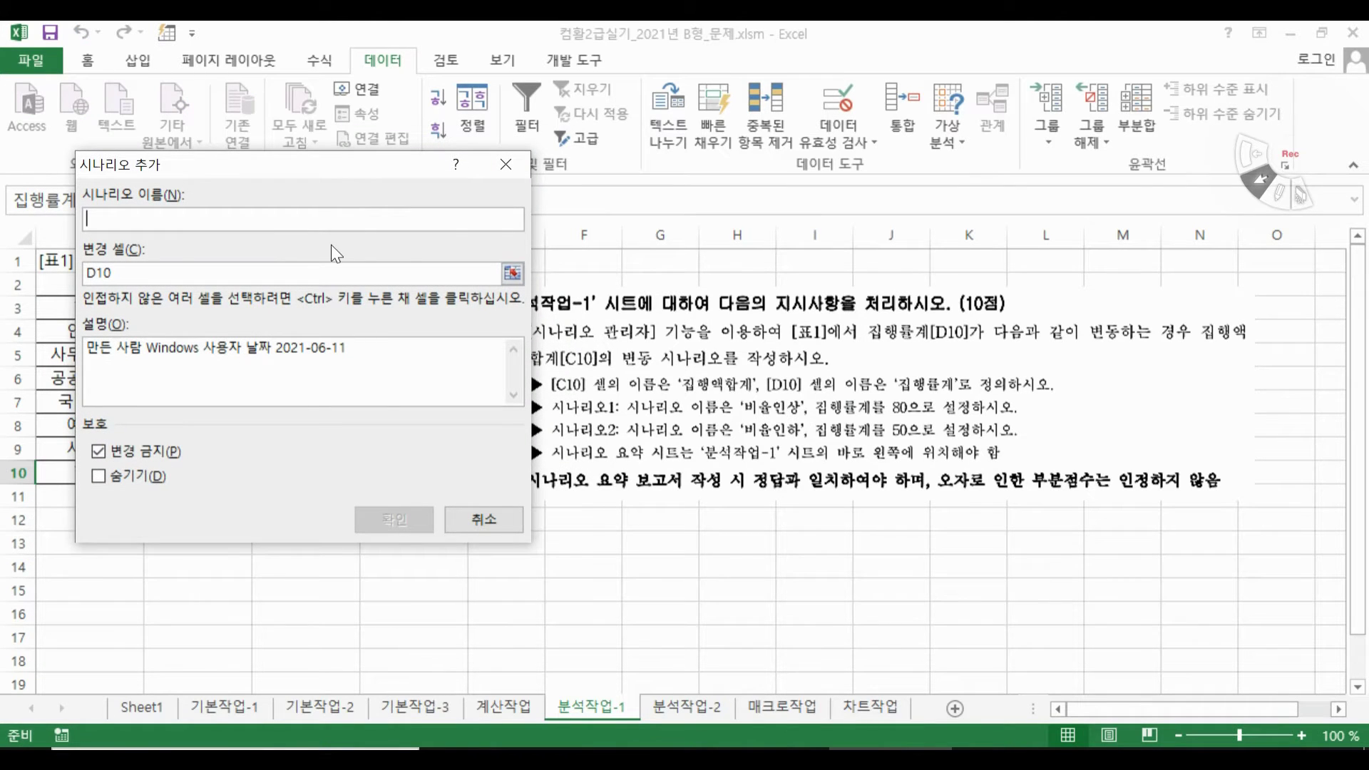
pyautogui.write('ㅂ')
pyautogui.write('율인상')
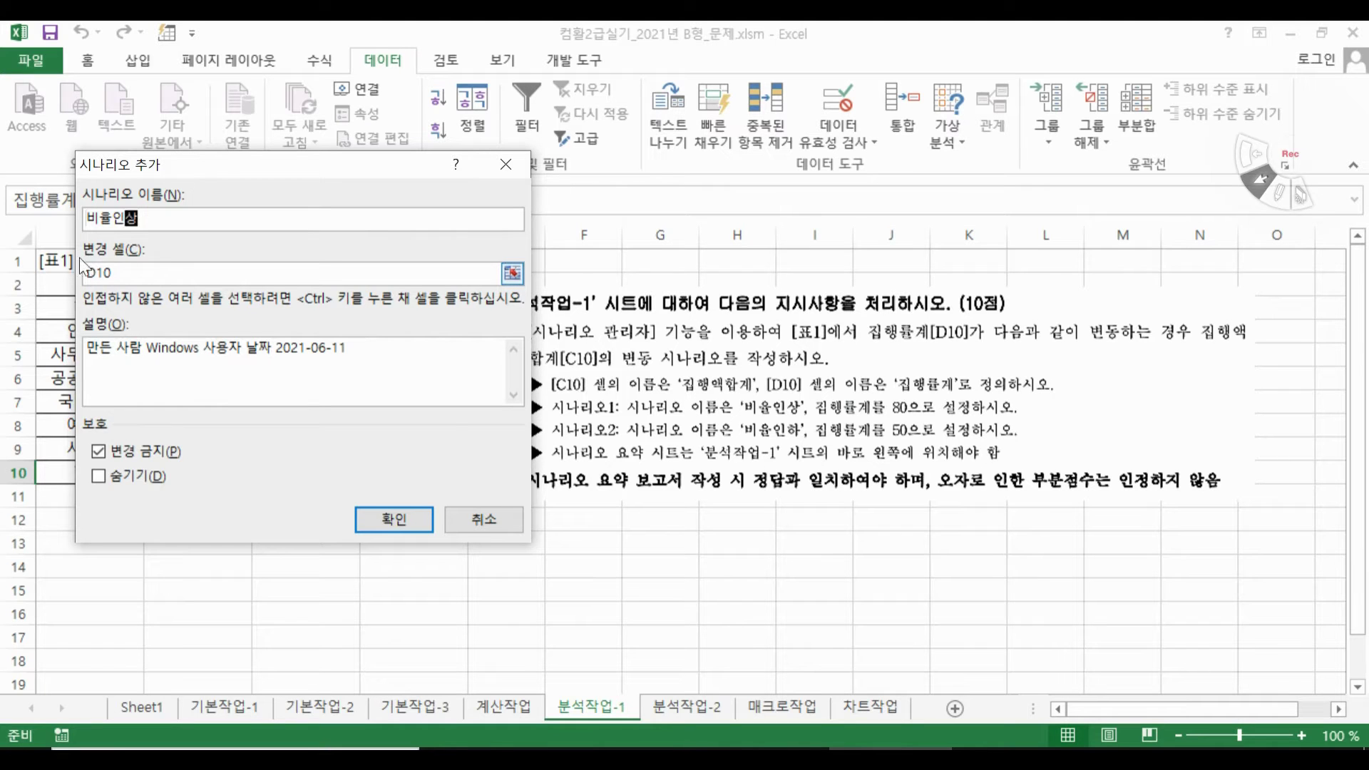
pyautogui.click(408, 513)
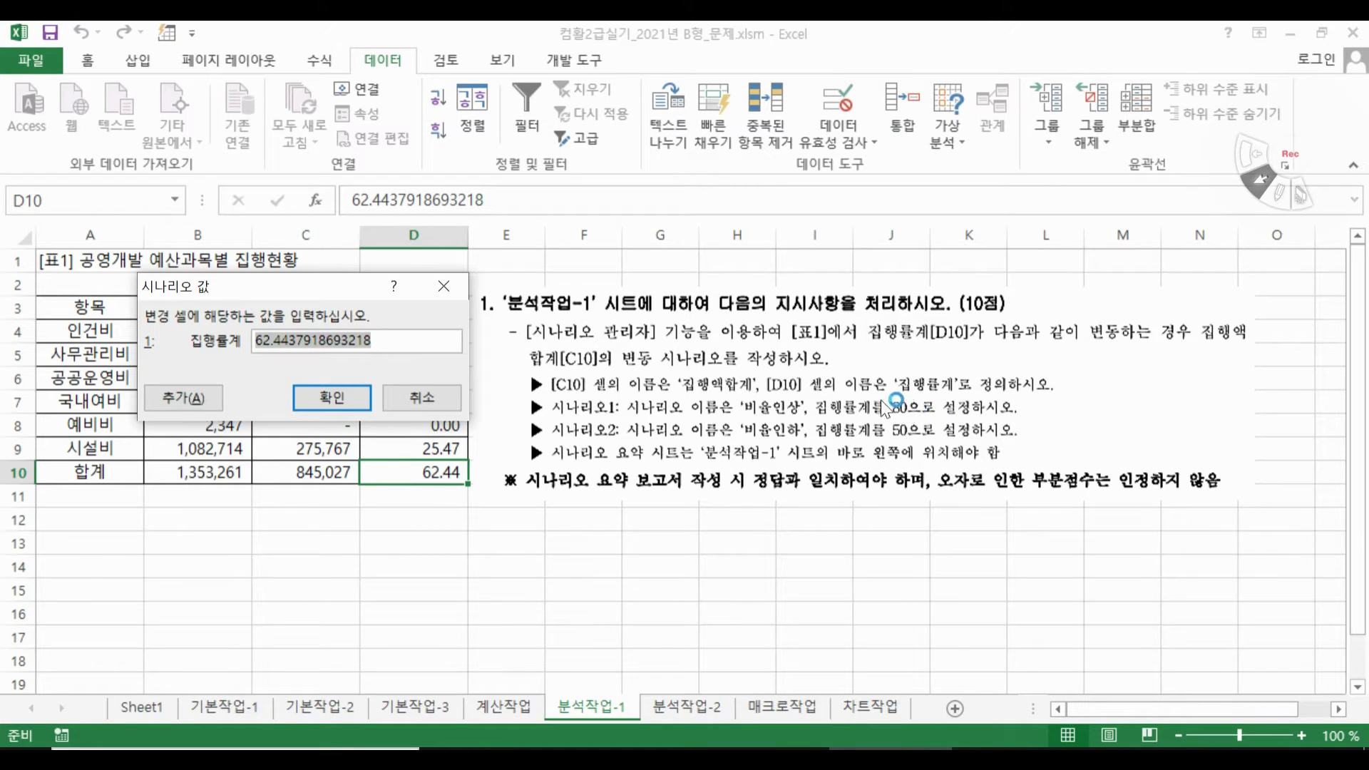
pyautogui.write('80')
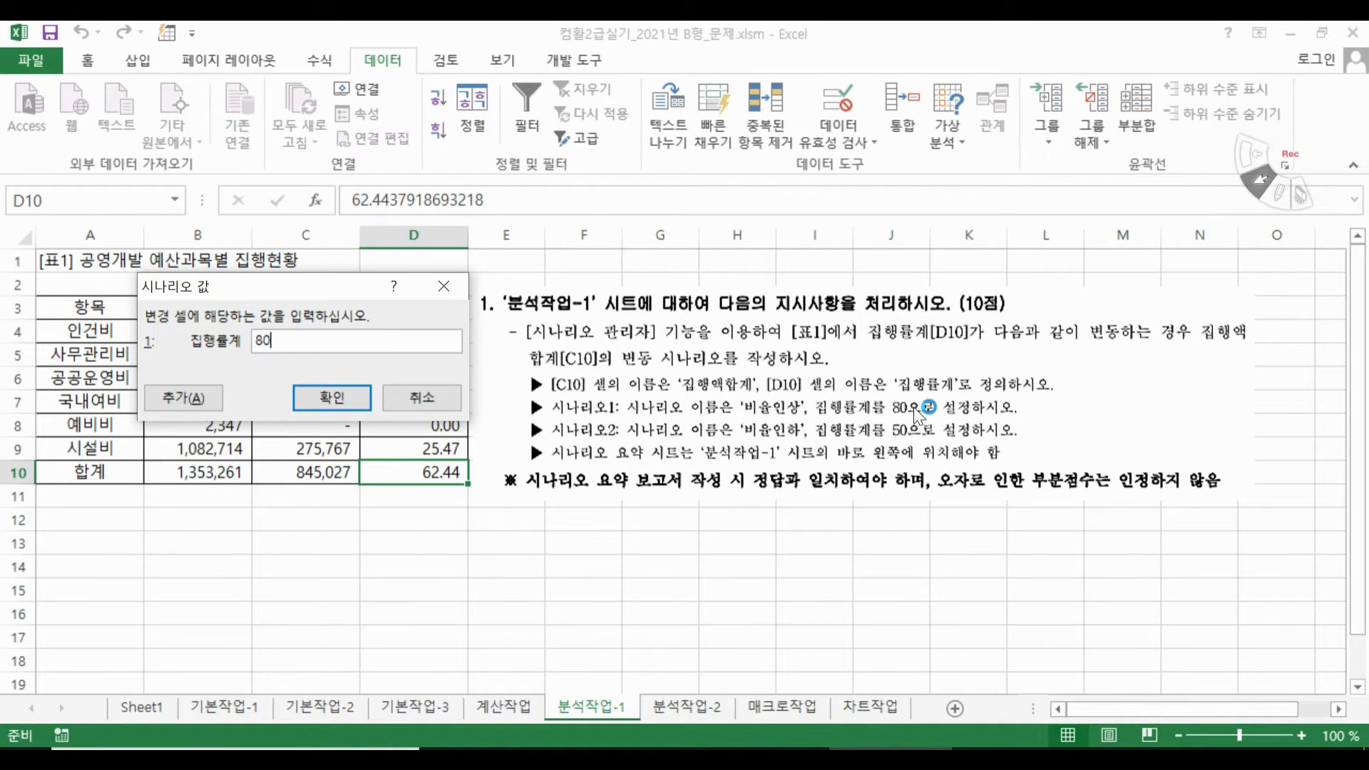
pyautogui.click(300, 405)
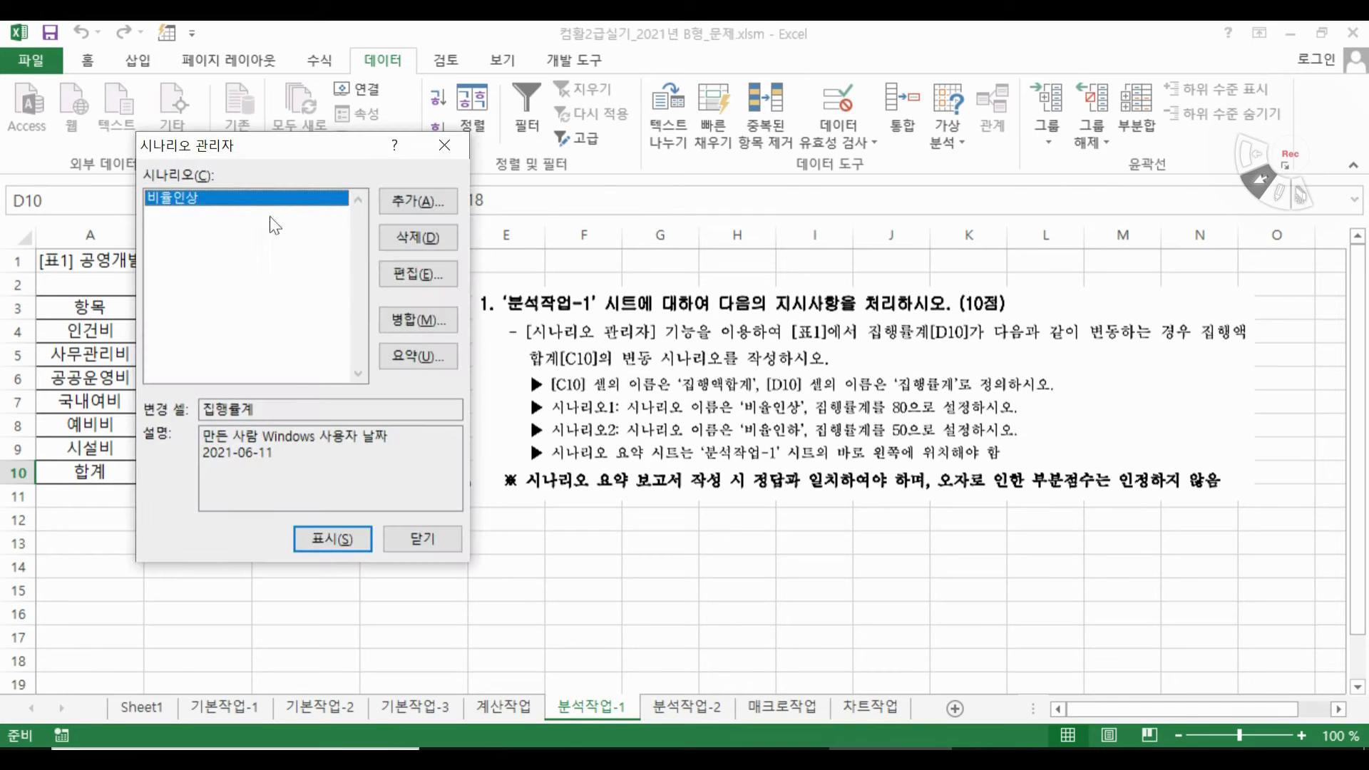
# Add a second scenario named 비율인하 for changing cell D10 with 집행률계 set to 50
pyautogui.click(428, 202)
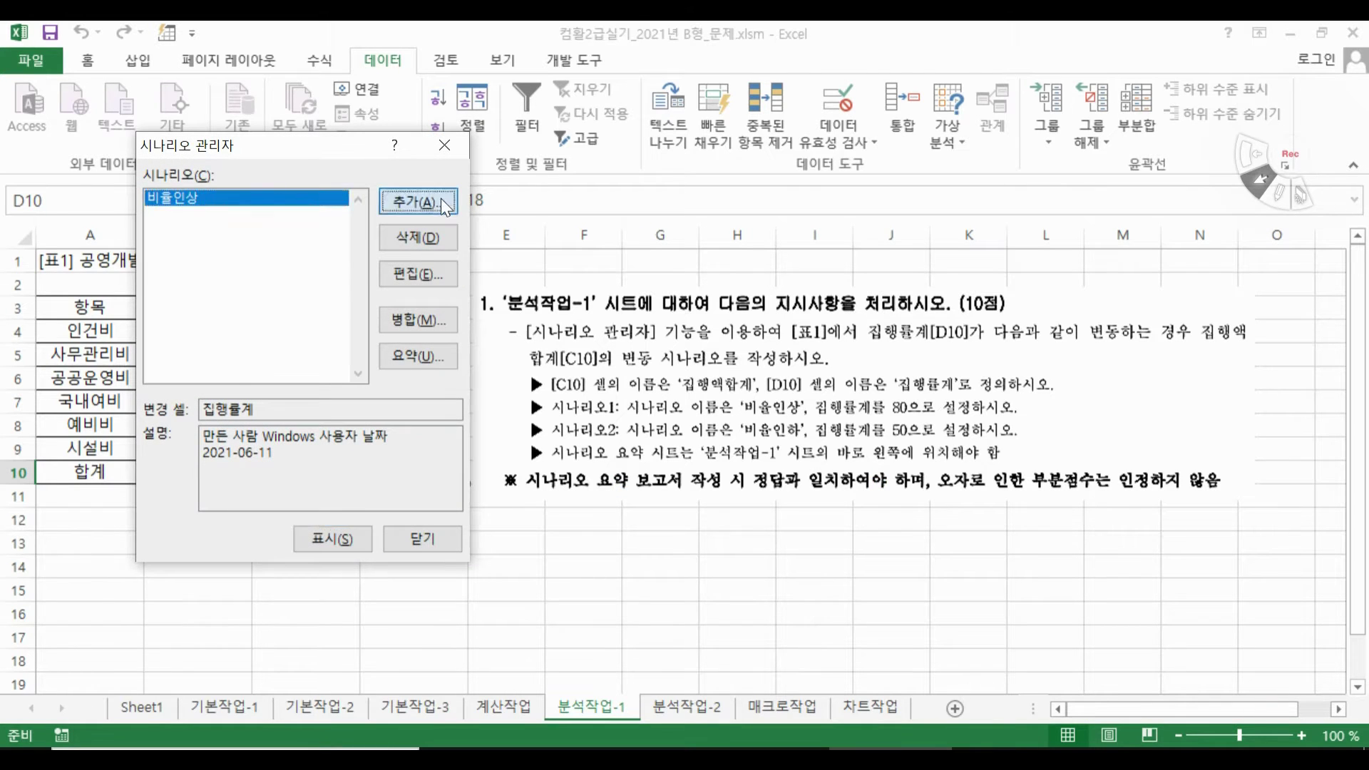
pyautogui.write('비')
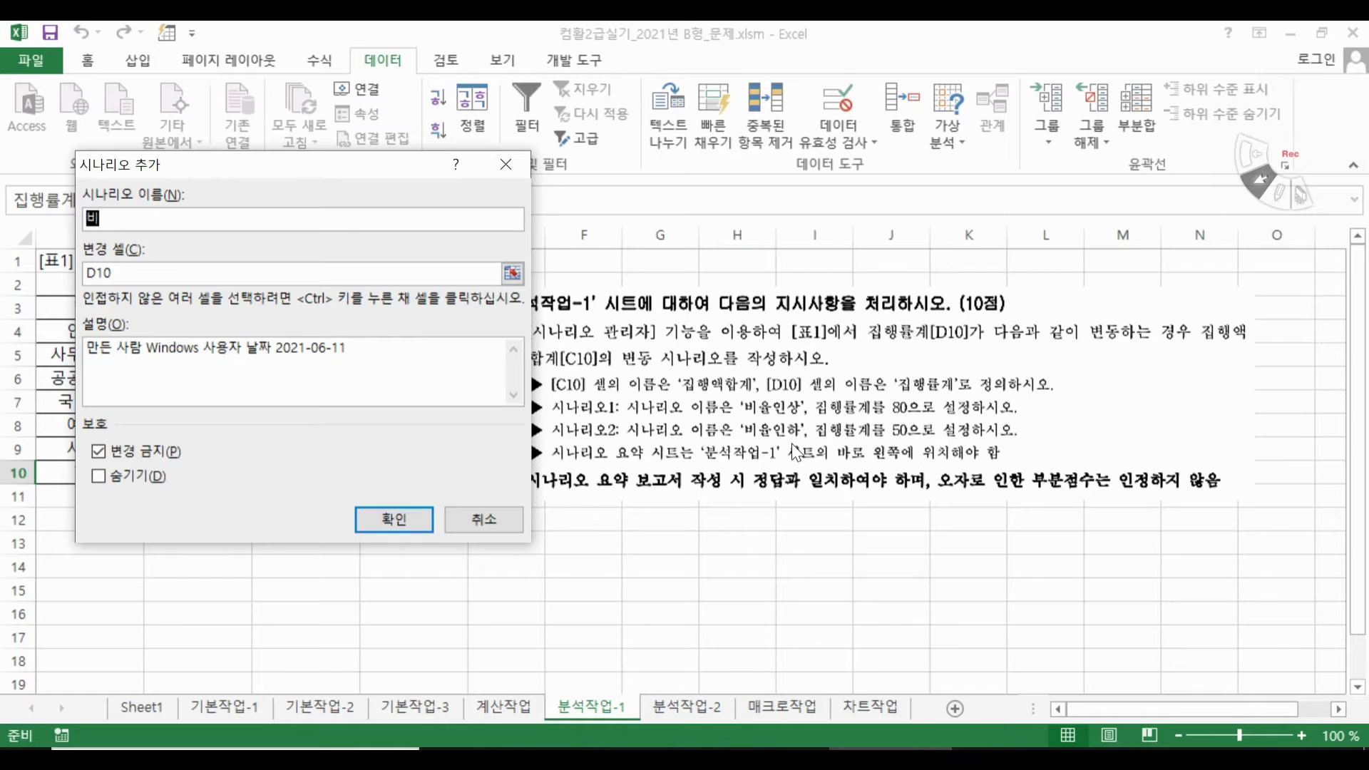
pyautogui.write('율이하')
pyautogui.press('Return')
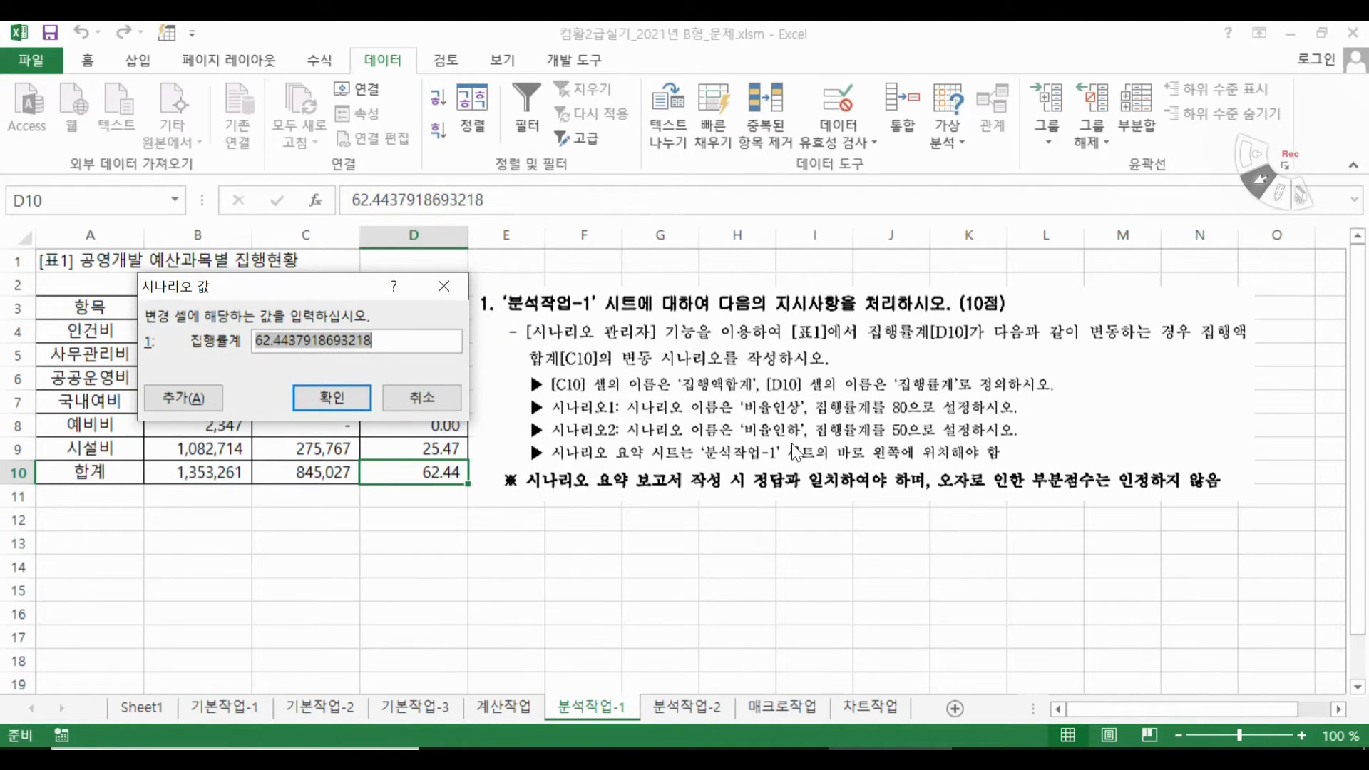
pyautogui.write('50')
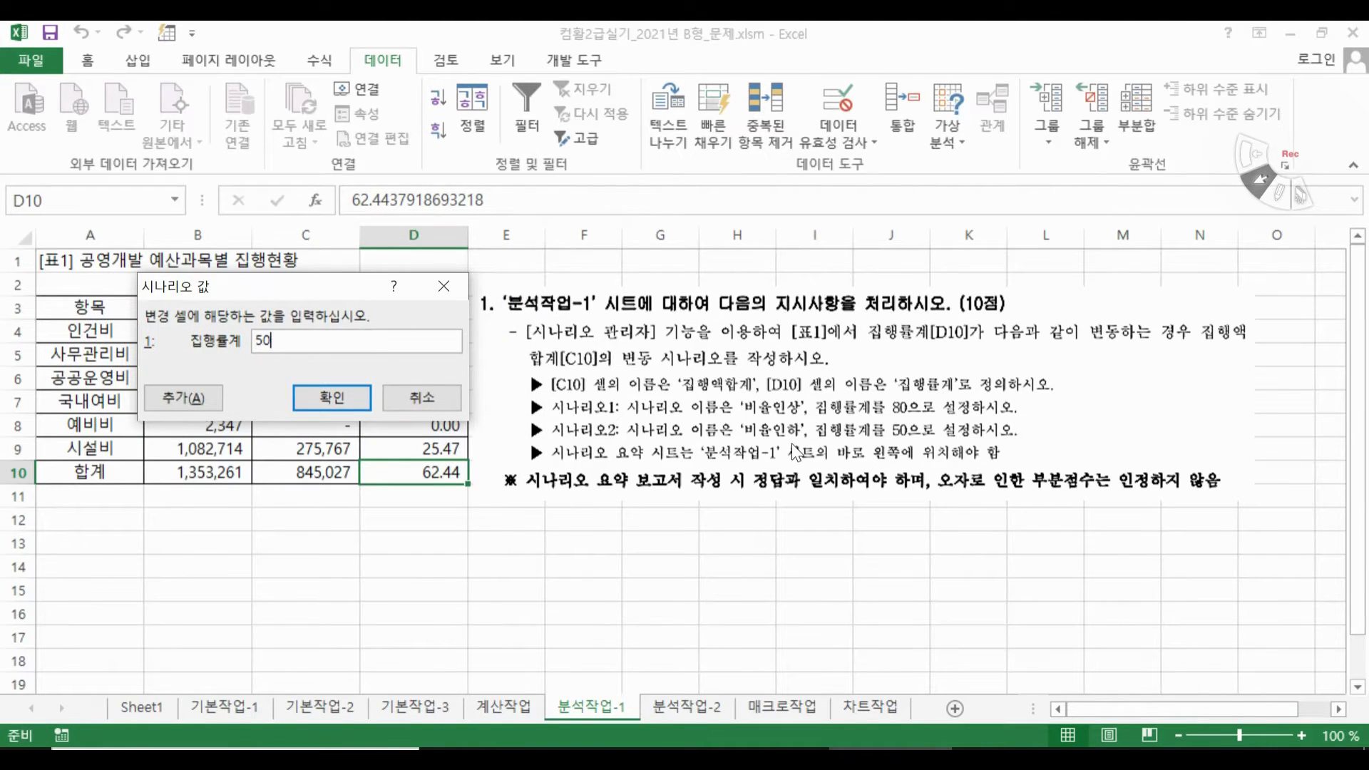
pyautogui.click(320, 394)
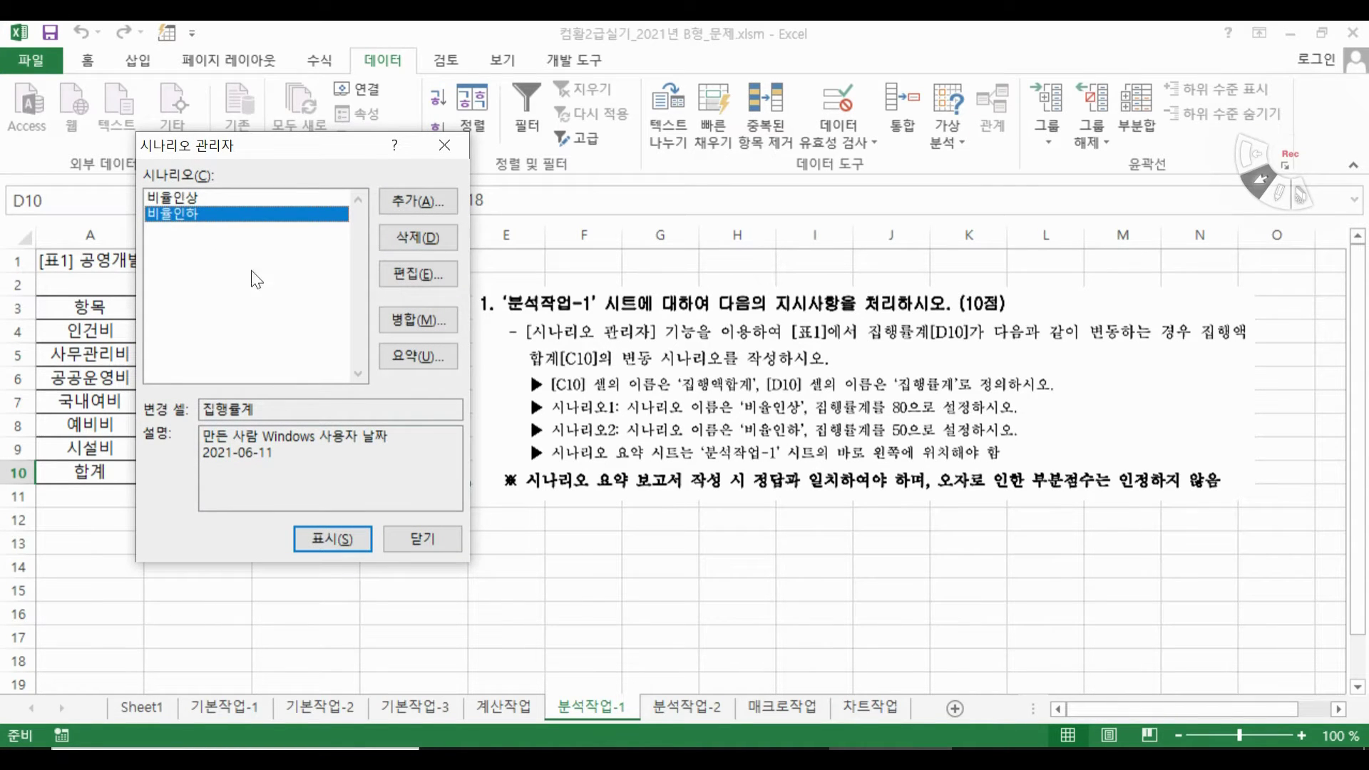
# Generate a scenario summary report with C10 as the result cell
pyautogui.click(434, 357)
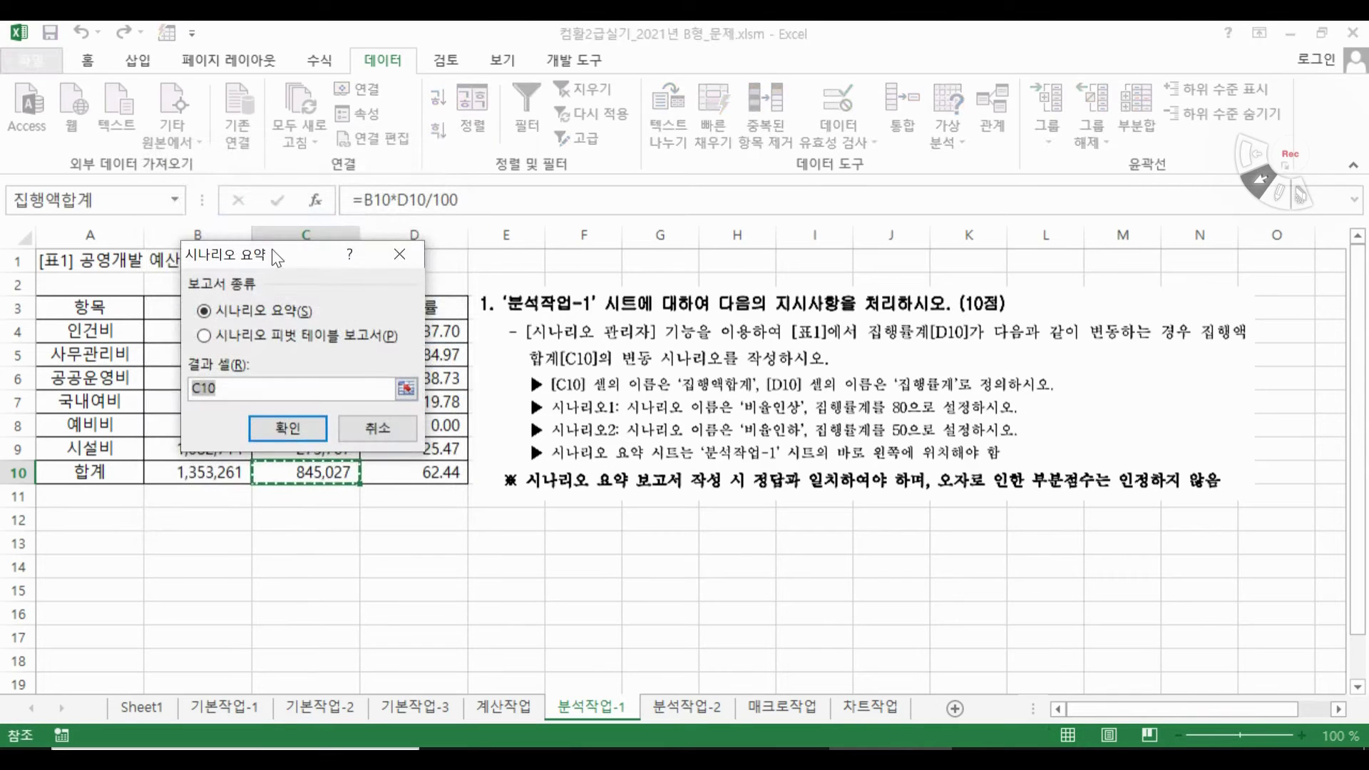
pyautogui.moveTo(271, 250); pyautogui.dragTo(447, 166)
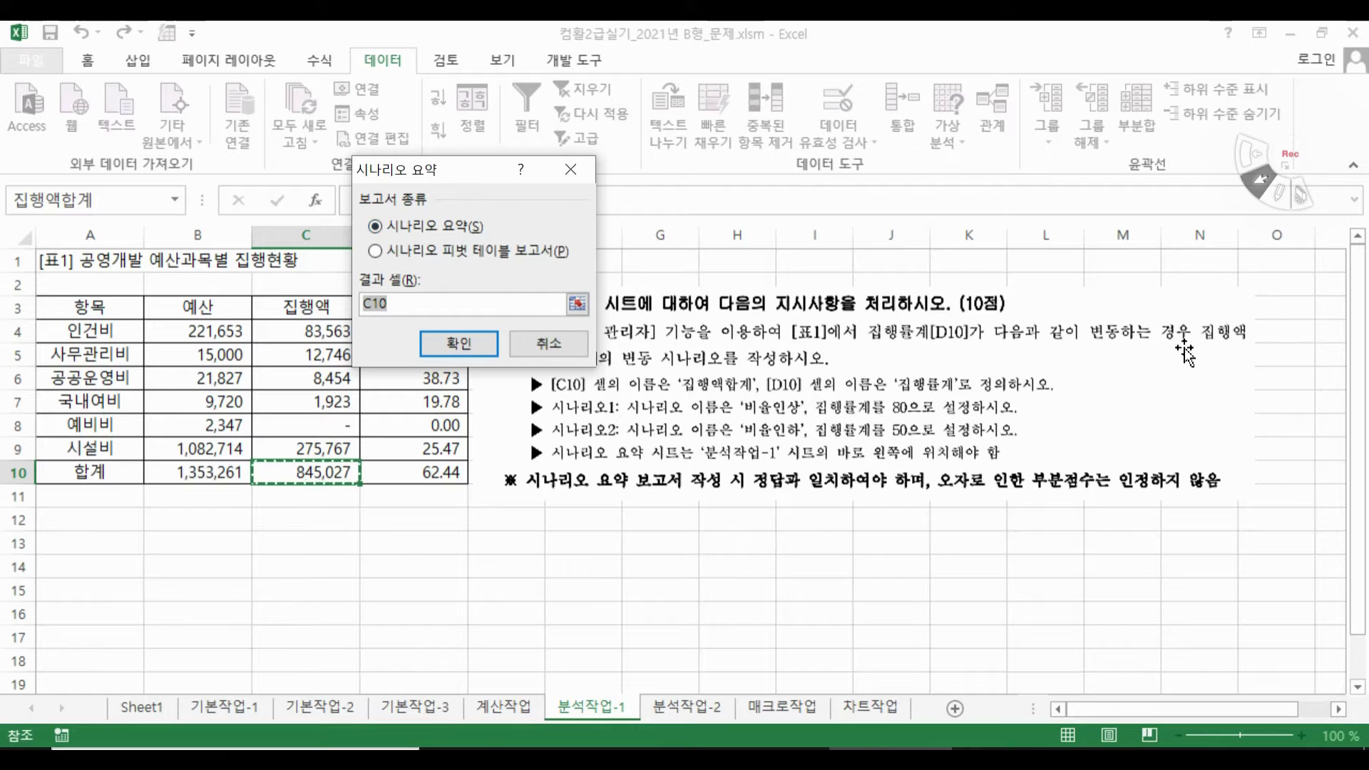
pyautogui.moveTo(455, 165); pyautogui.dragTo(372, 165)
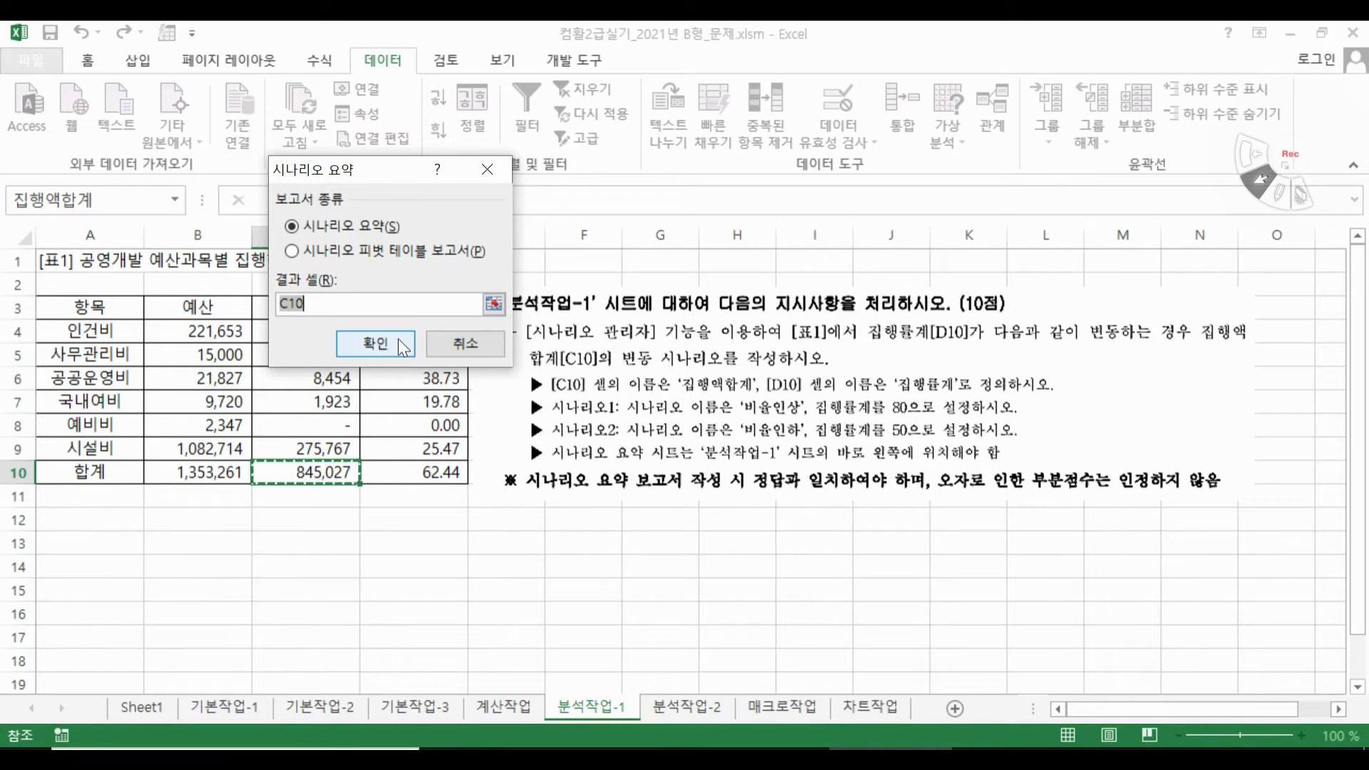
pyautogui.click(375, 343)
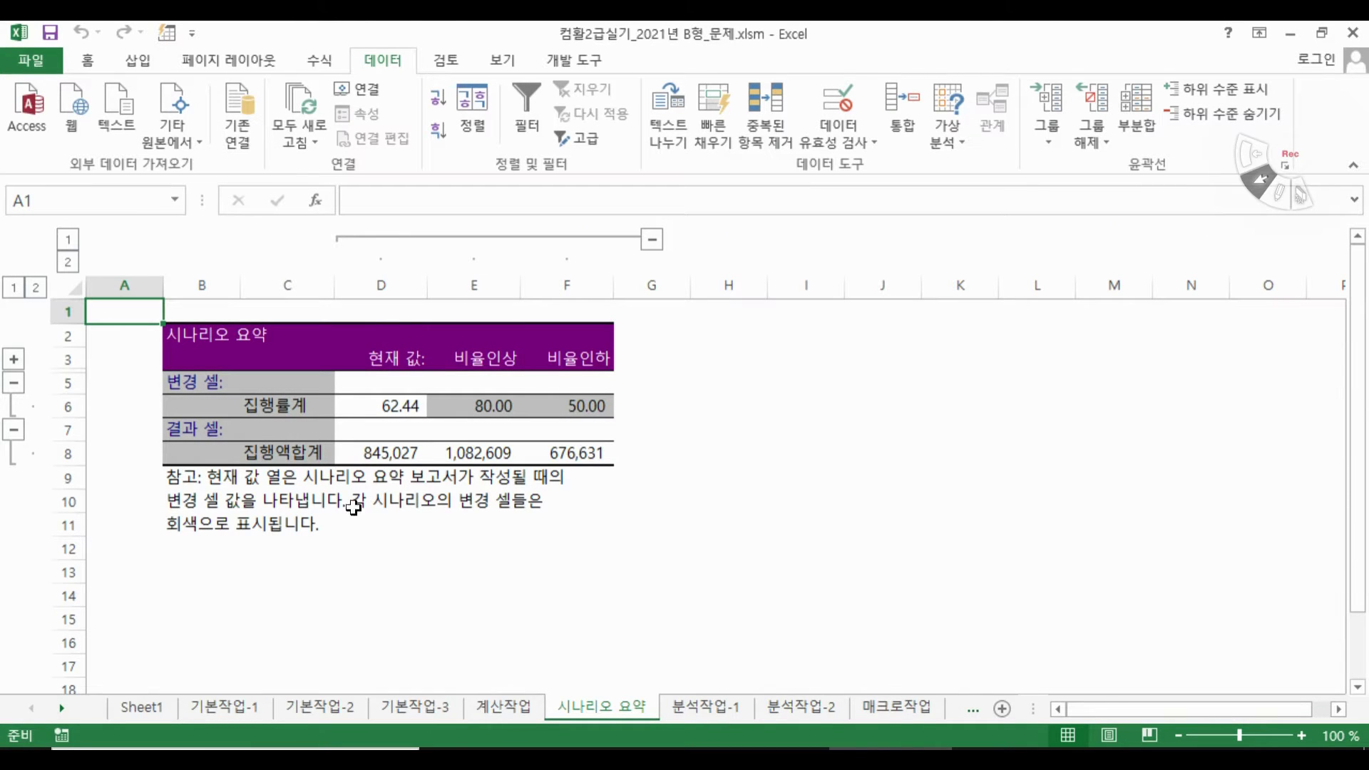
# Examine the 집행률계 and 집행액합계 rows for each scenario in the summary report, and return to the 분석작업-1 sheet
pyautogui.click(291, 404)
pyautogui.click(298, 452)
pyautogui.click(305, 407)
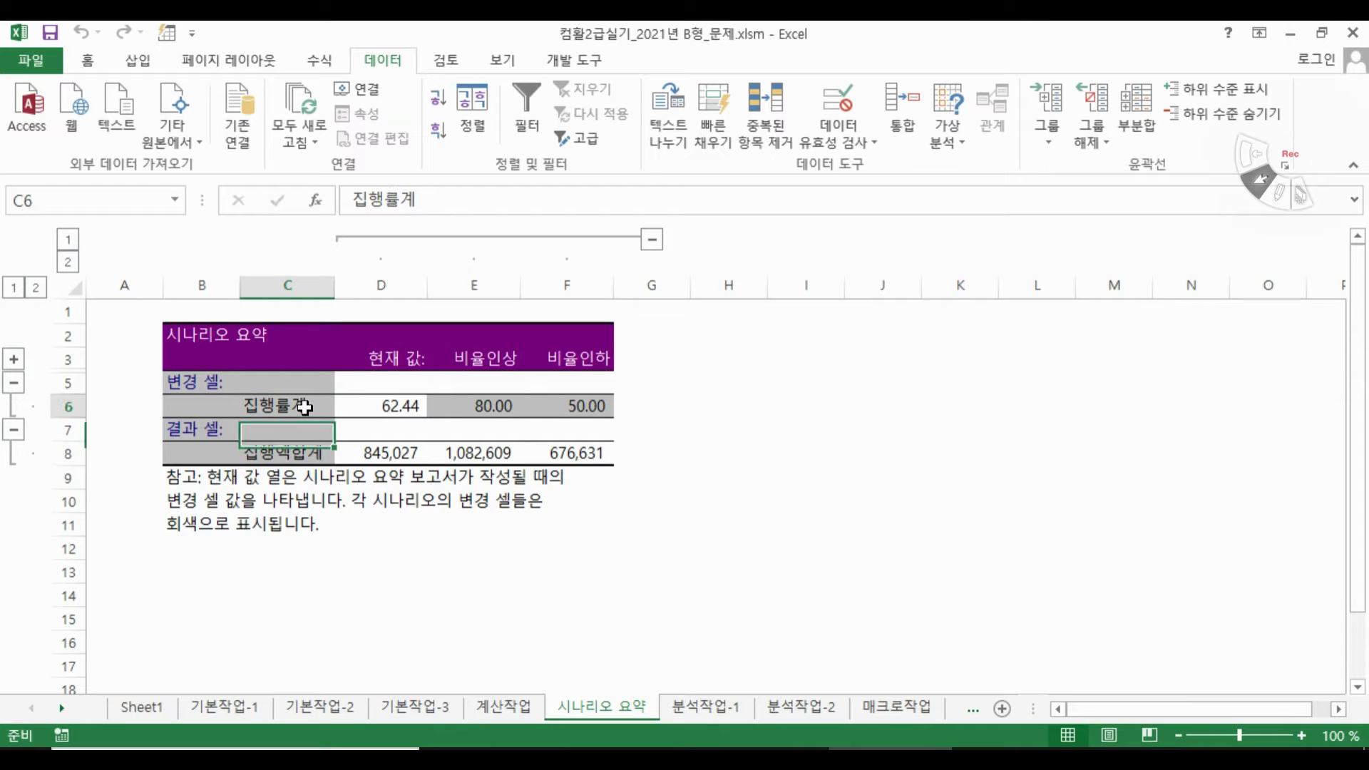
pyautogui.click(299, 460)
pyautogui.click(419, 405)
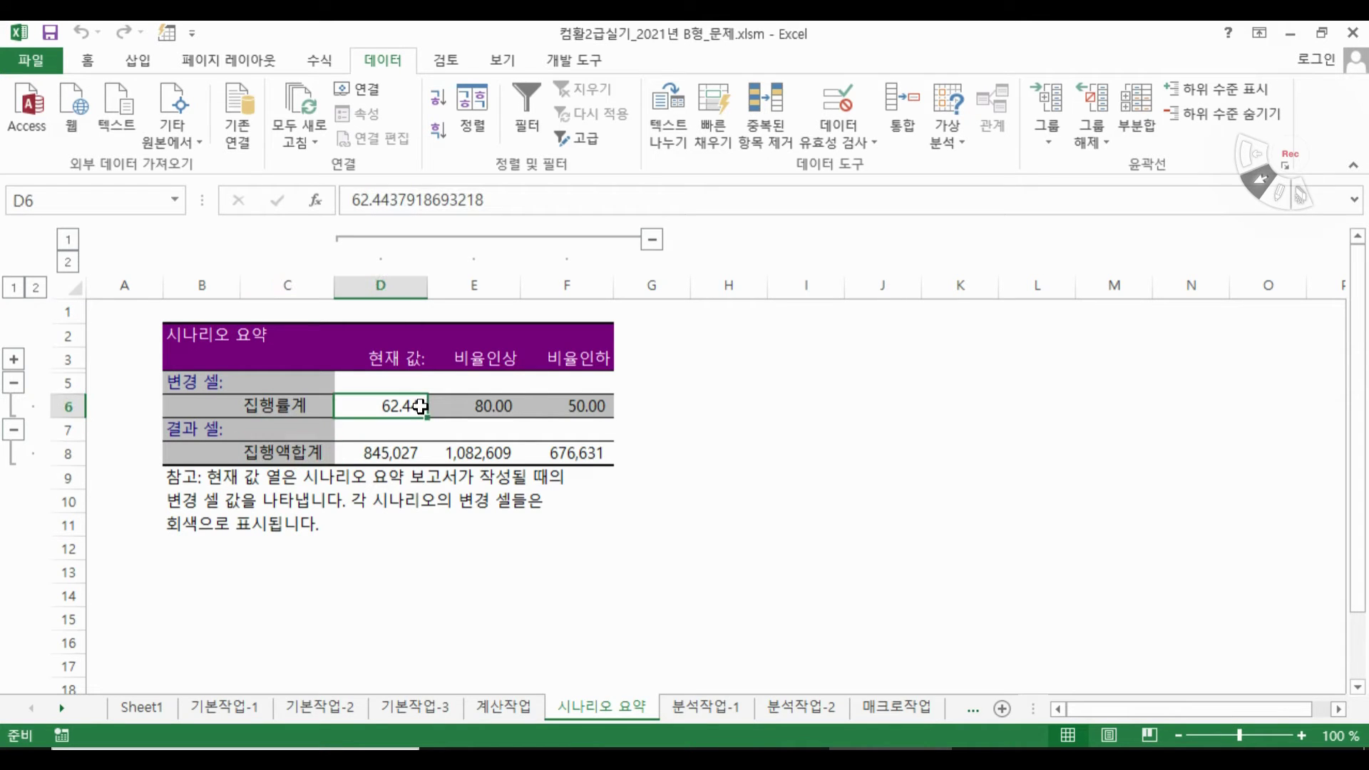
pyautogui.click(498, 404)
pyautogui.click(383, 452)
pyautogui.click(474, 449)
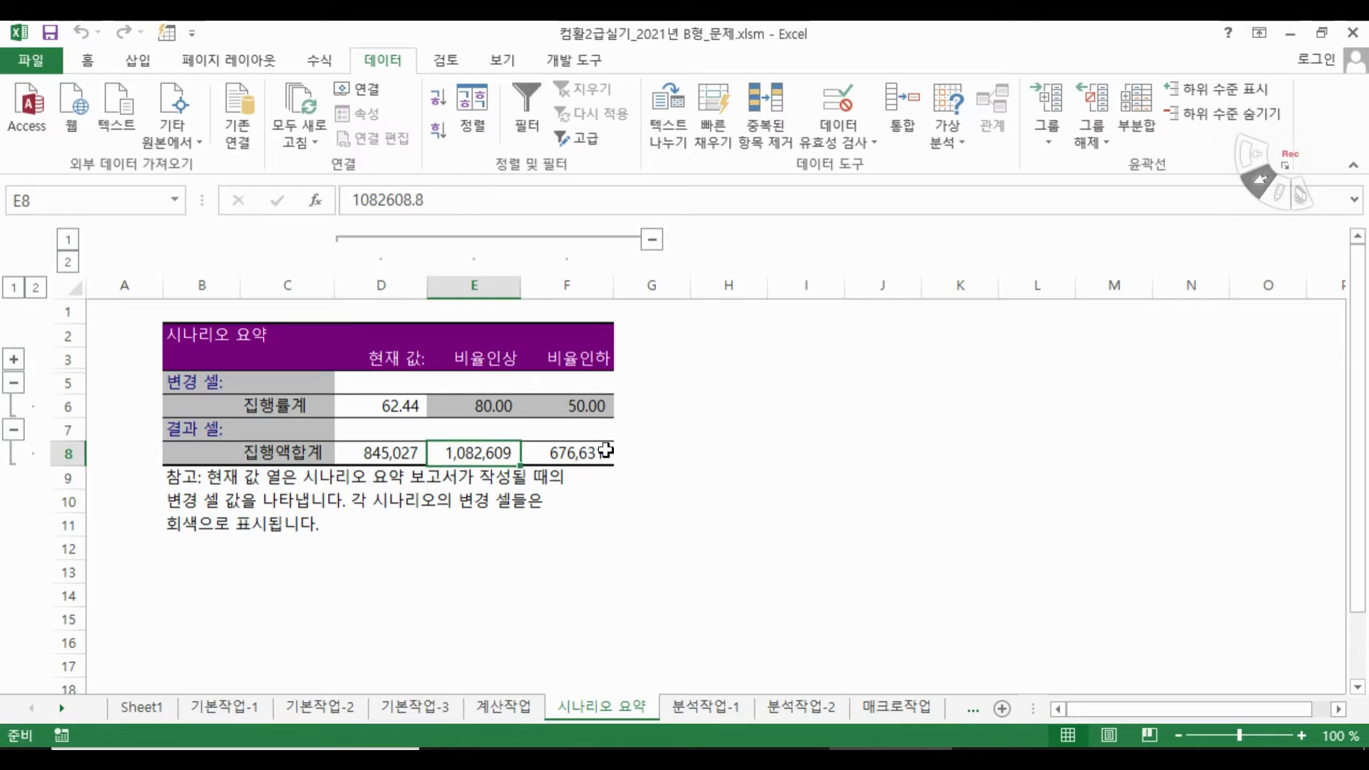
pyautogui.click(603, 451)
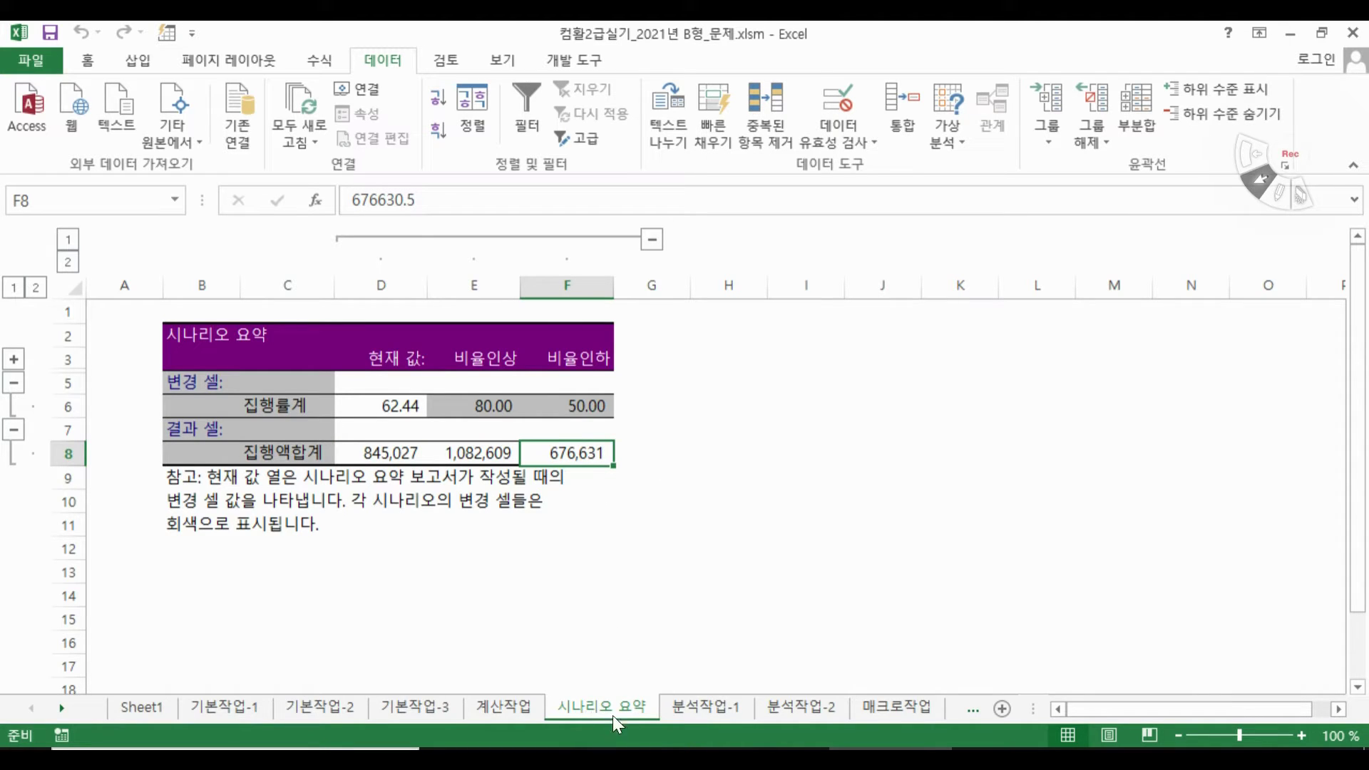
pyautogui.click(676, 708)
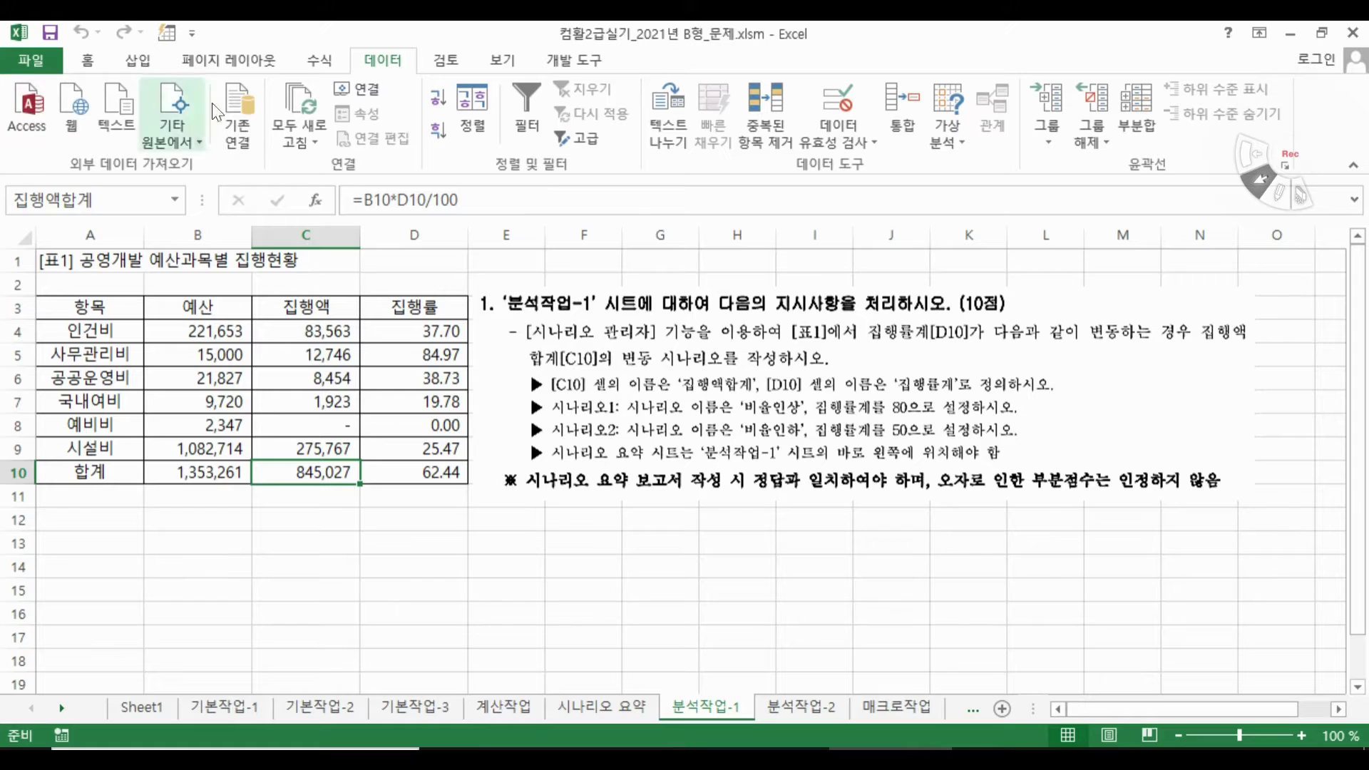
# On the 분석작업-2 sheet, start a custom sort of A3:G17 with 포지션 as the first sort column
pyautogui.click(815, 707)
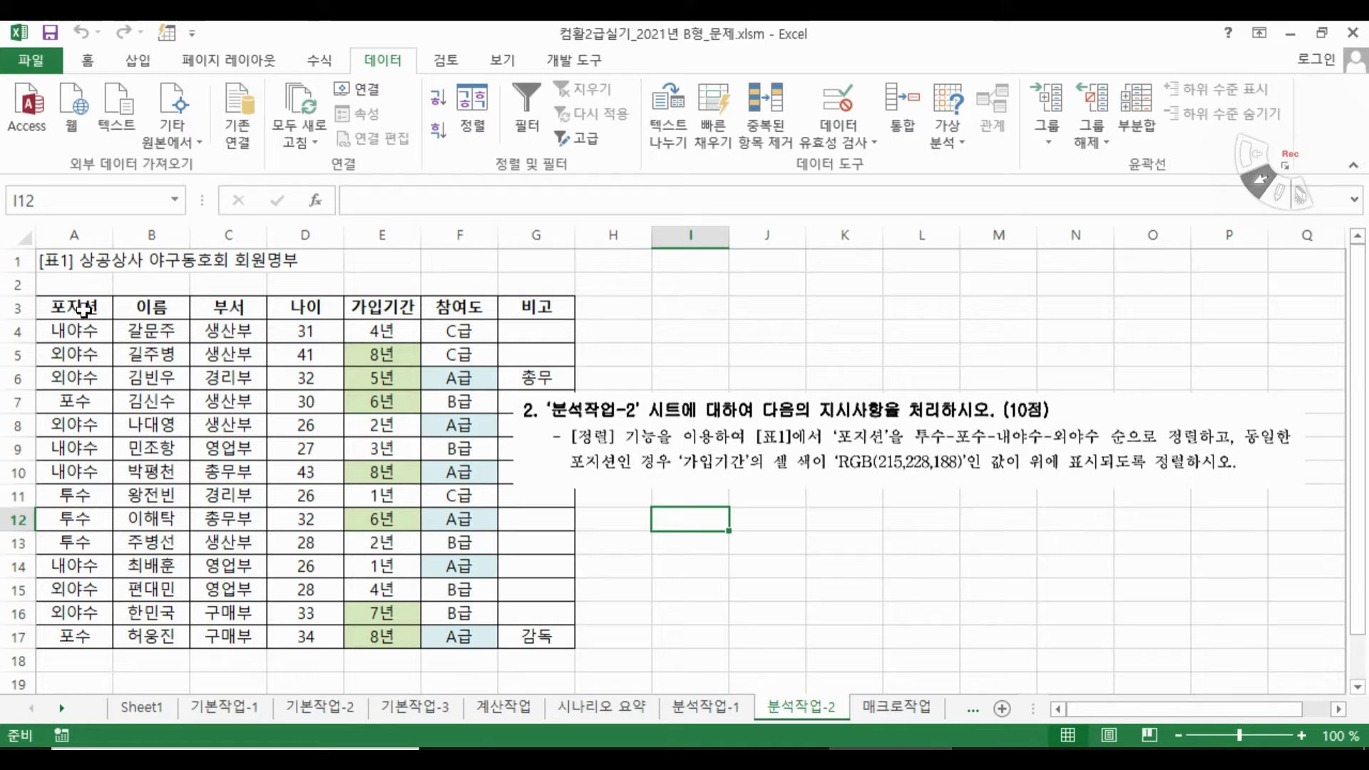
pyautogui.moveTo(100, 307); pyautogui.dragTo(534, 636)
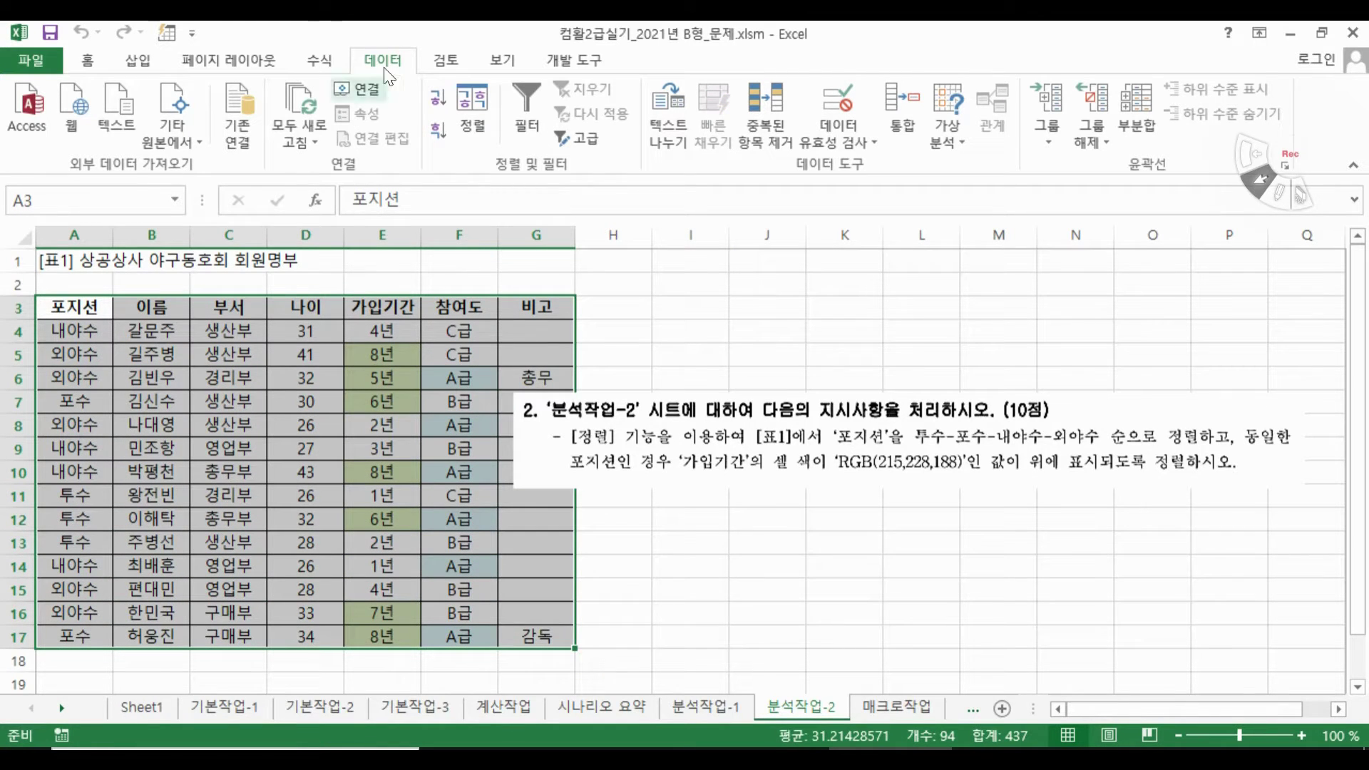
pyautogui.click(477, 118)
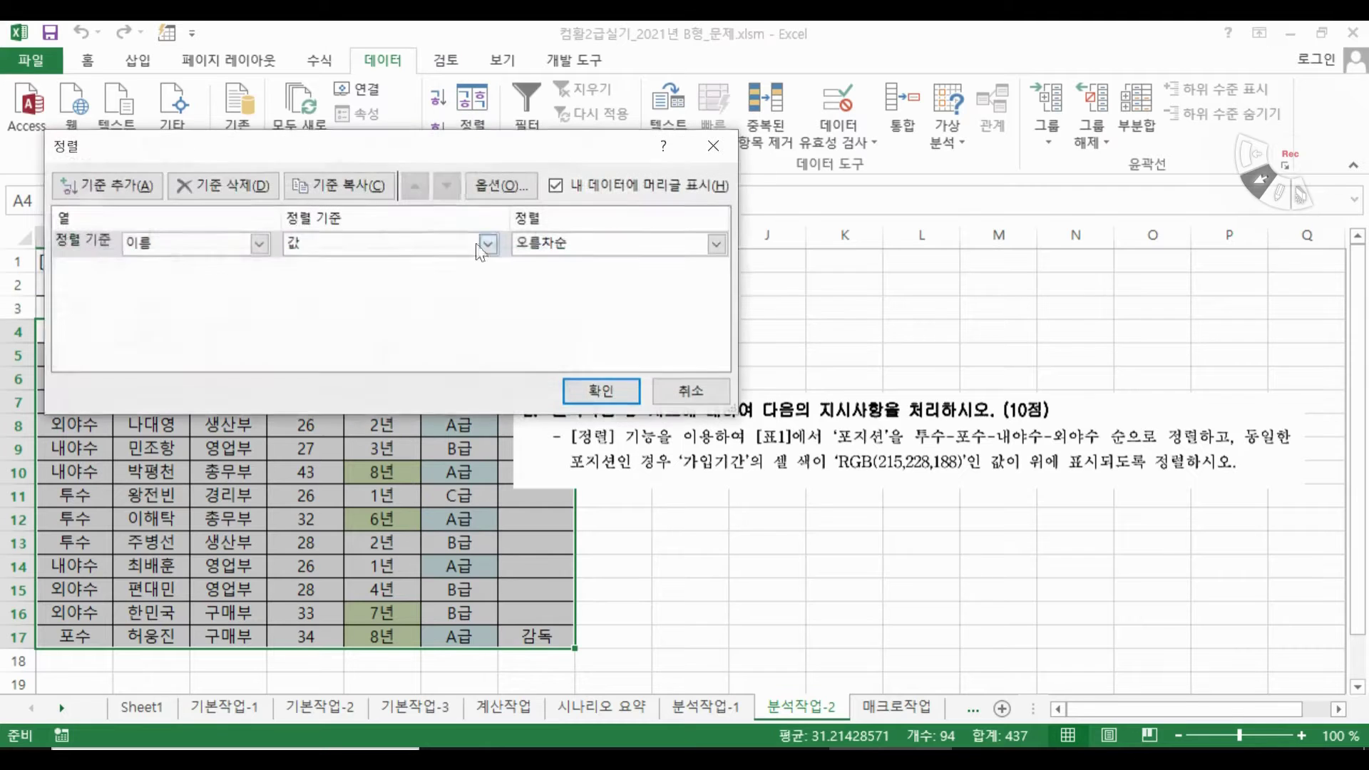
pyautogui.moveTo(383, 139); pyautogui.dragTo(420, 357)
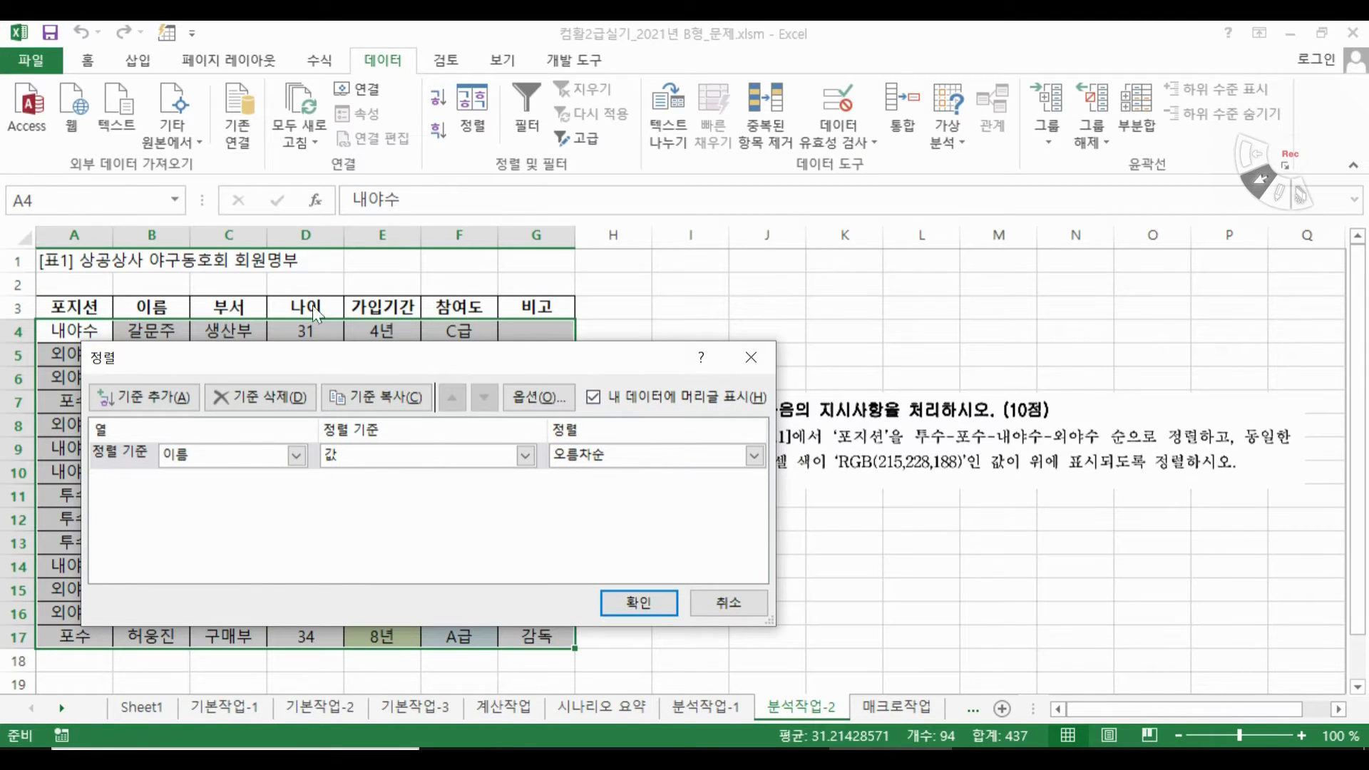
pyautogui.moveTo(430, 356); pyautogui.dragTo(553, 131)
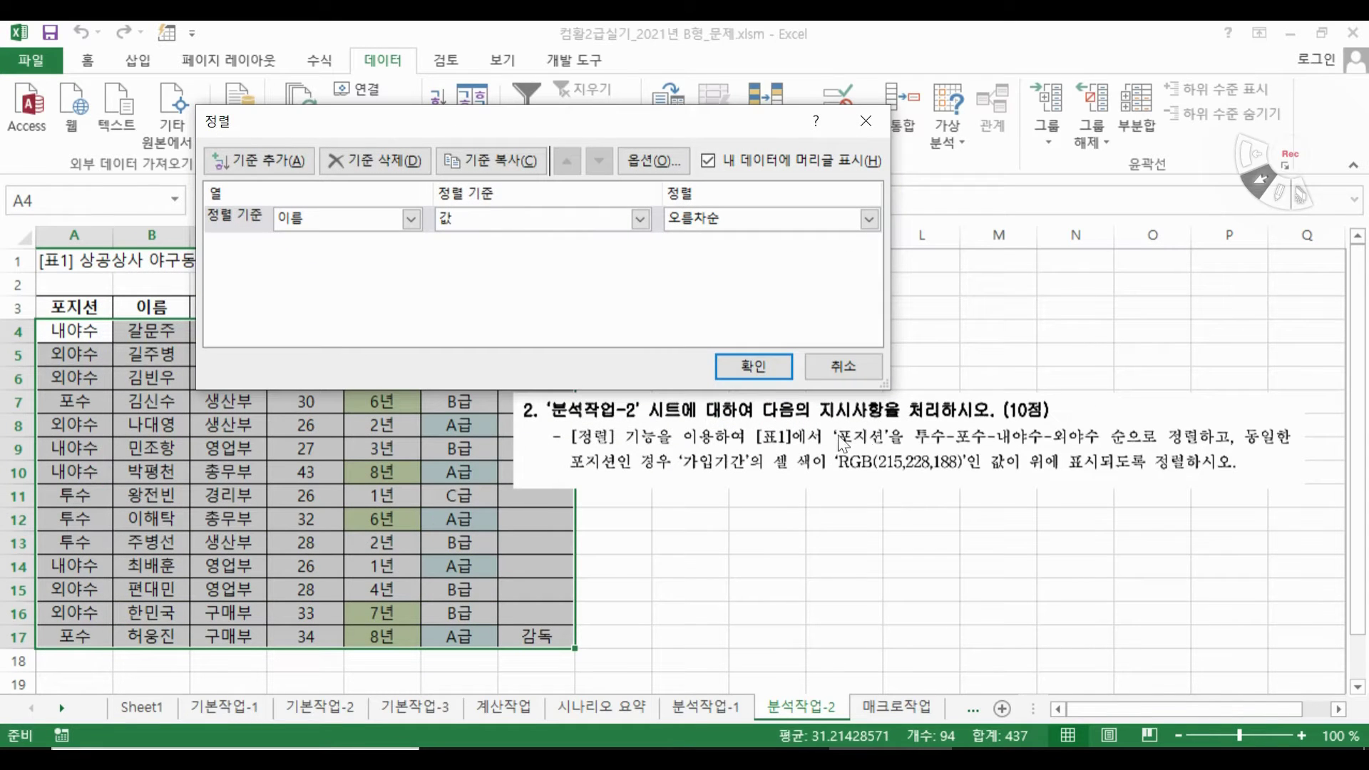
pyautogui.click(349, 221)
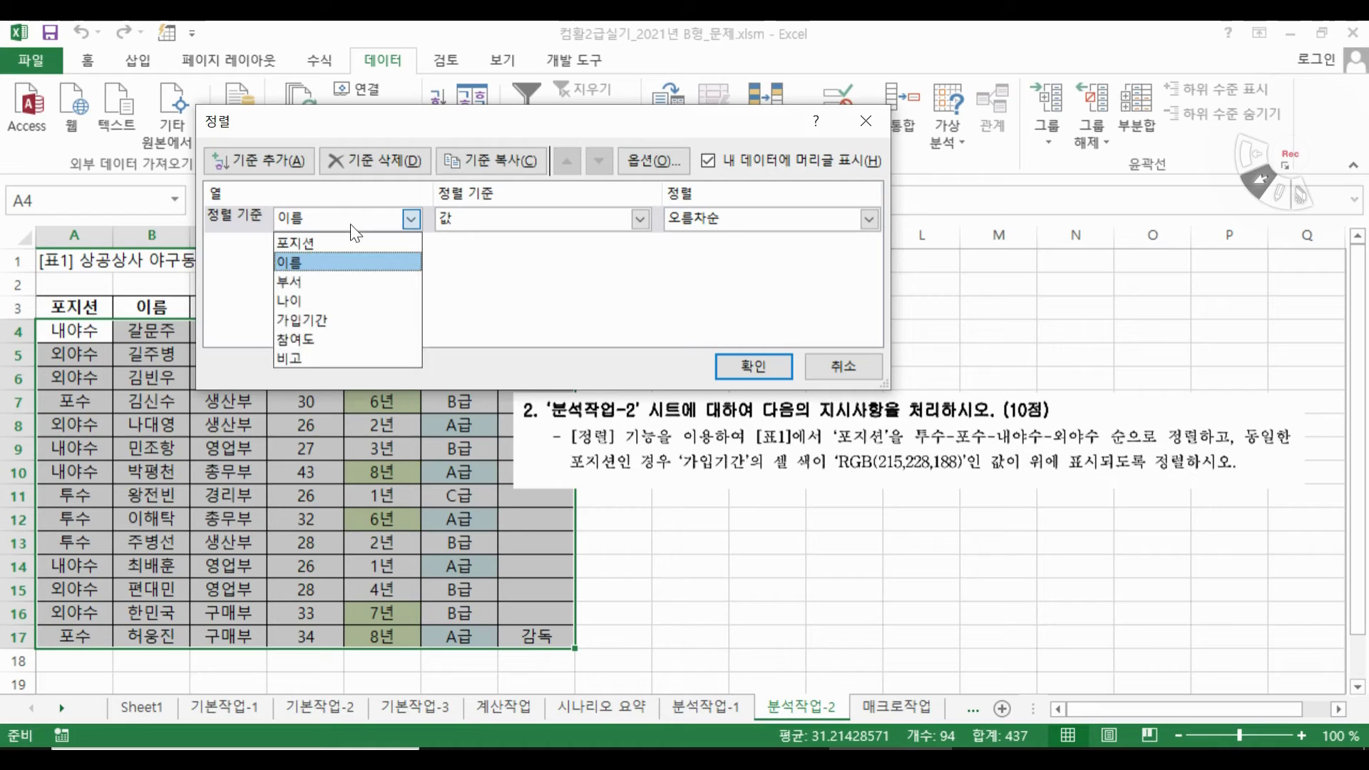
pyautogui.click(319, 244)
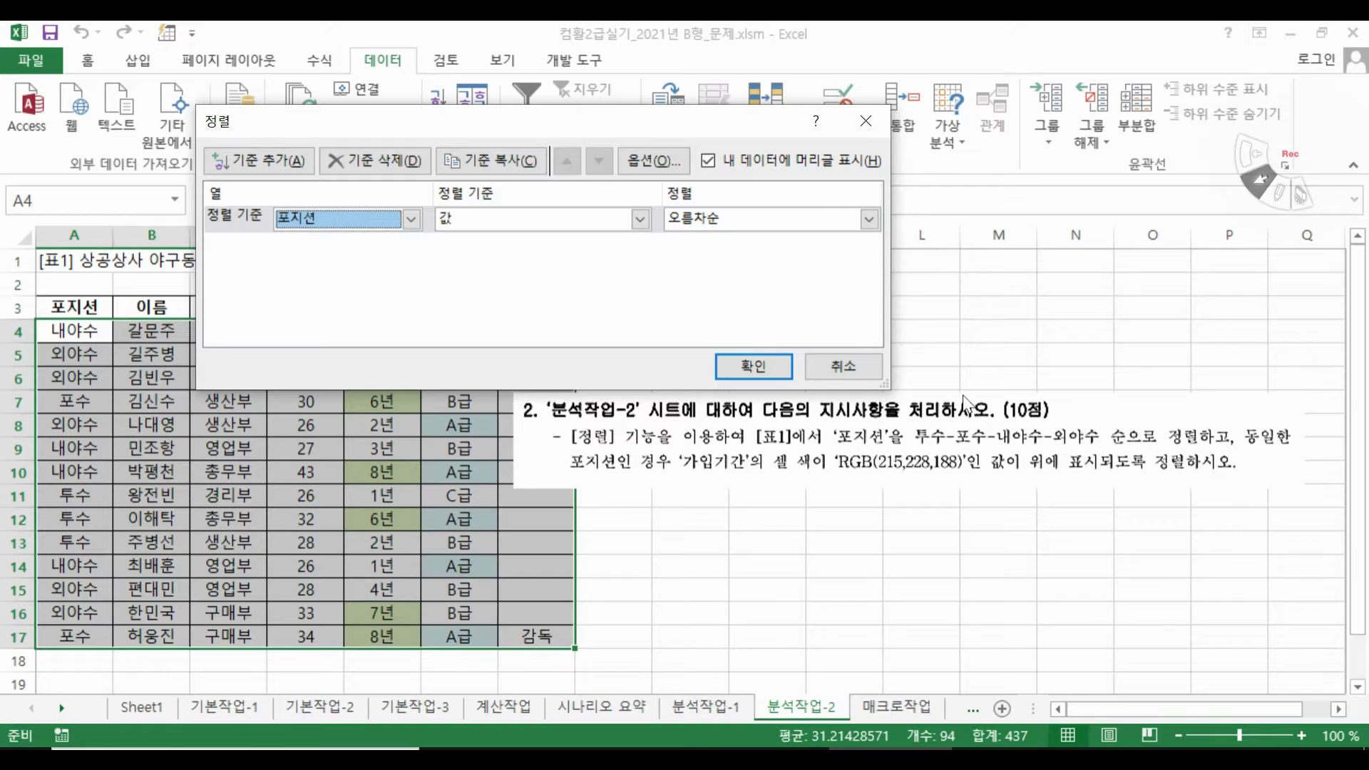
# Create the custom list 투수, 포수, 내야수, 외야수 and use it as the sort order for 포지션
pyautogui.click(868, 221)
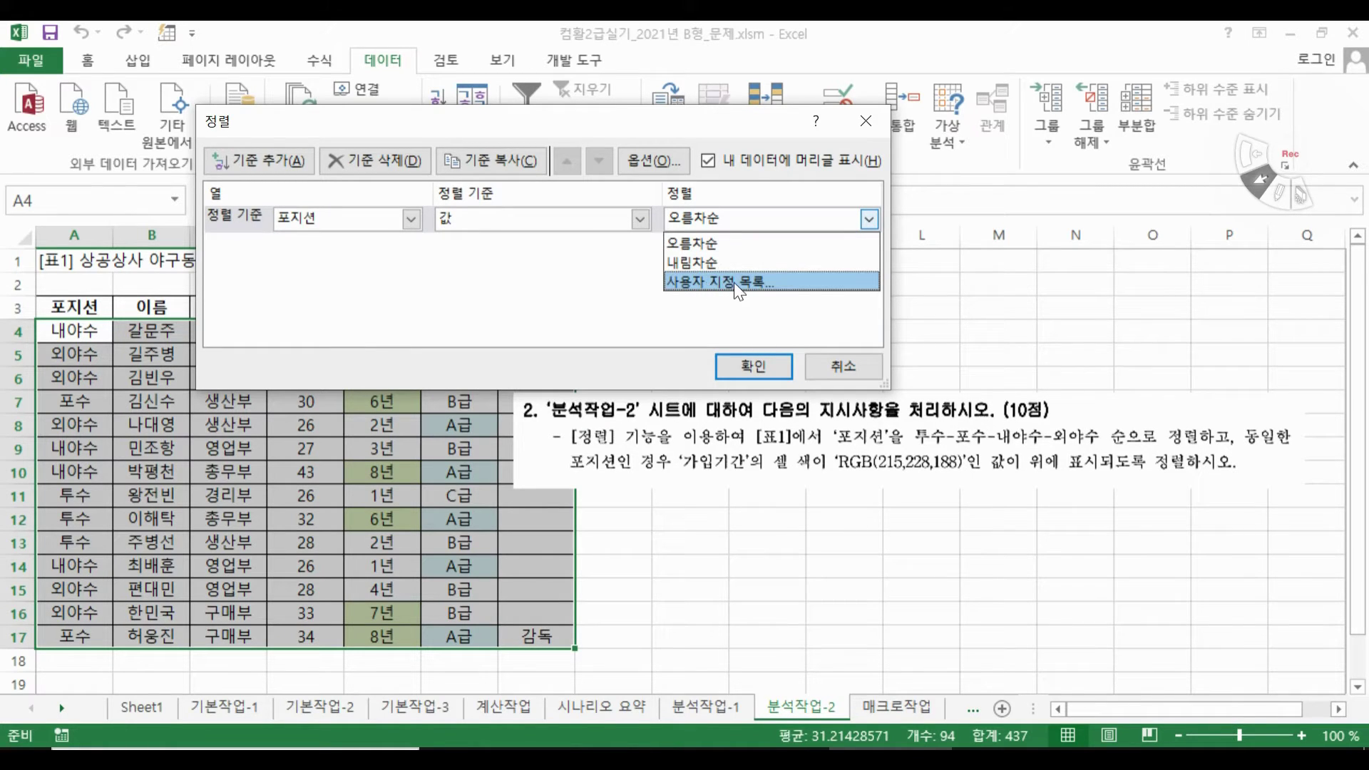
pyautogui.click(700, 280)
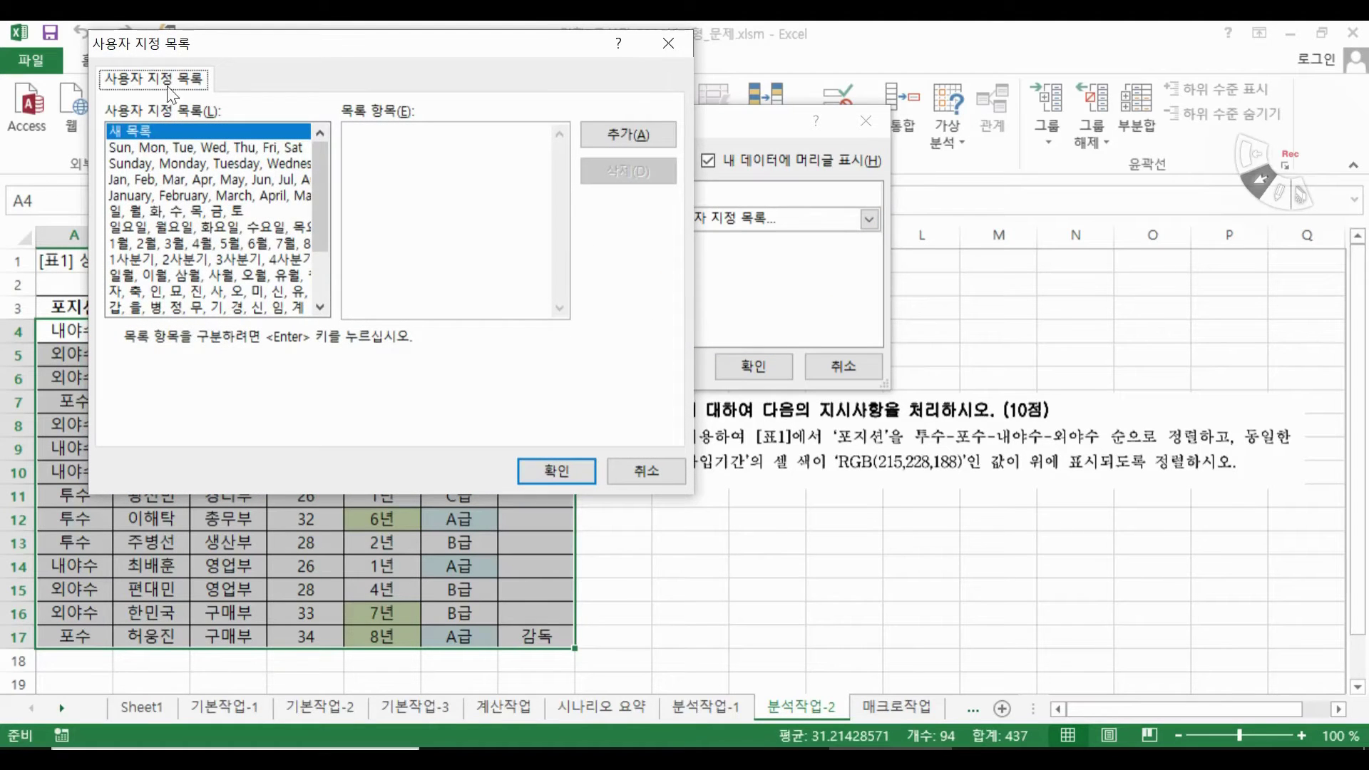
pyautogui.click(160, 130)
pyautogui.write('ㅌ')
pyautogui.write('수')
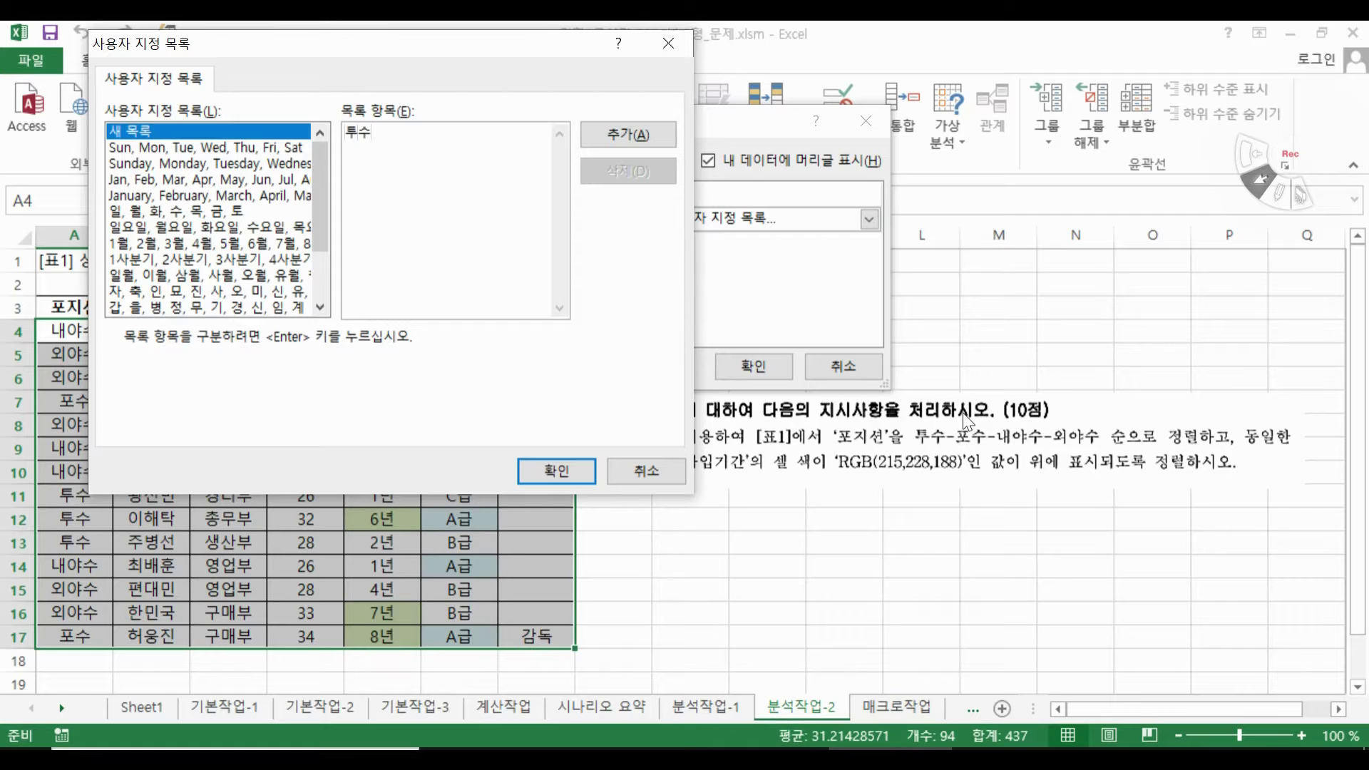
pyautogui.write('수내여수외야수')
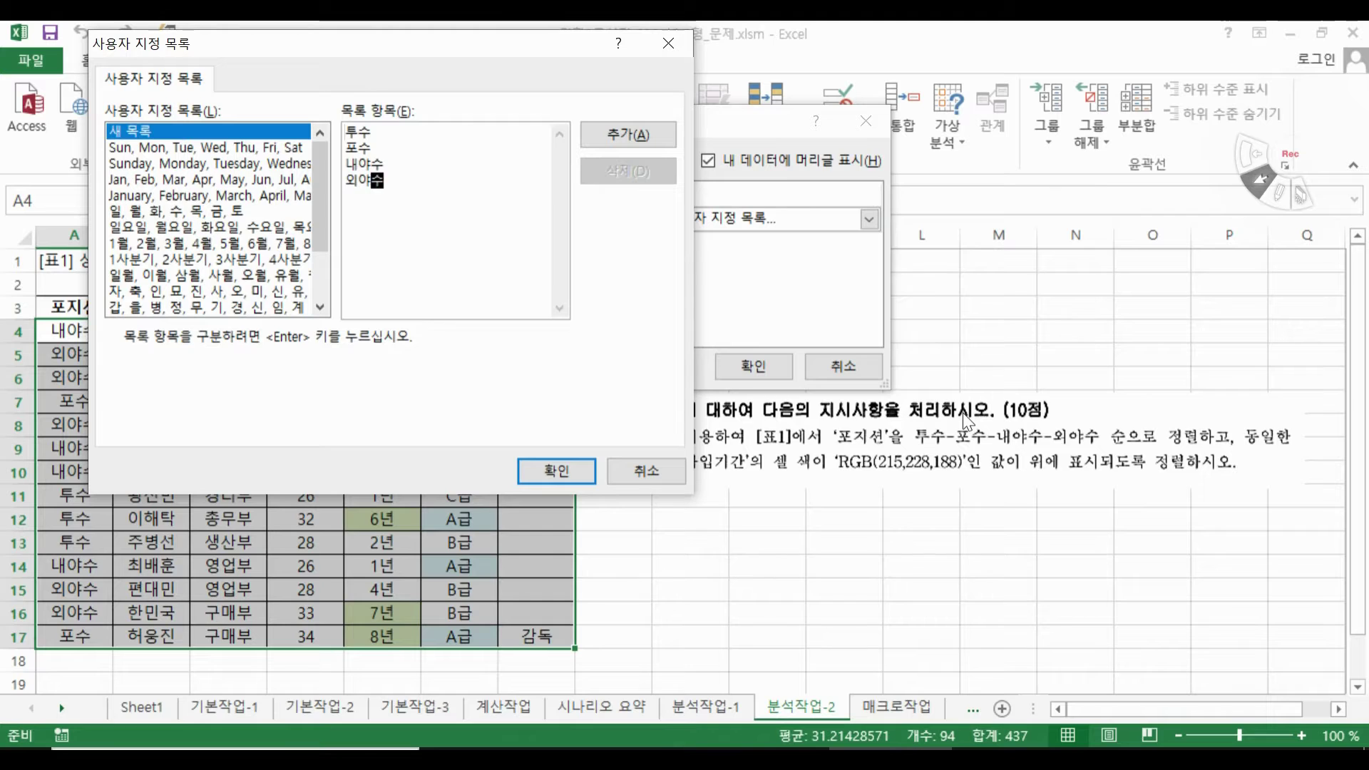
pyautogui.click(622, 130)
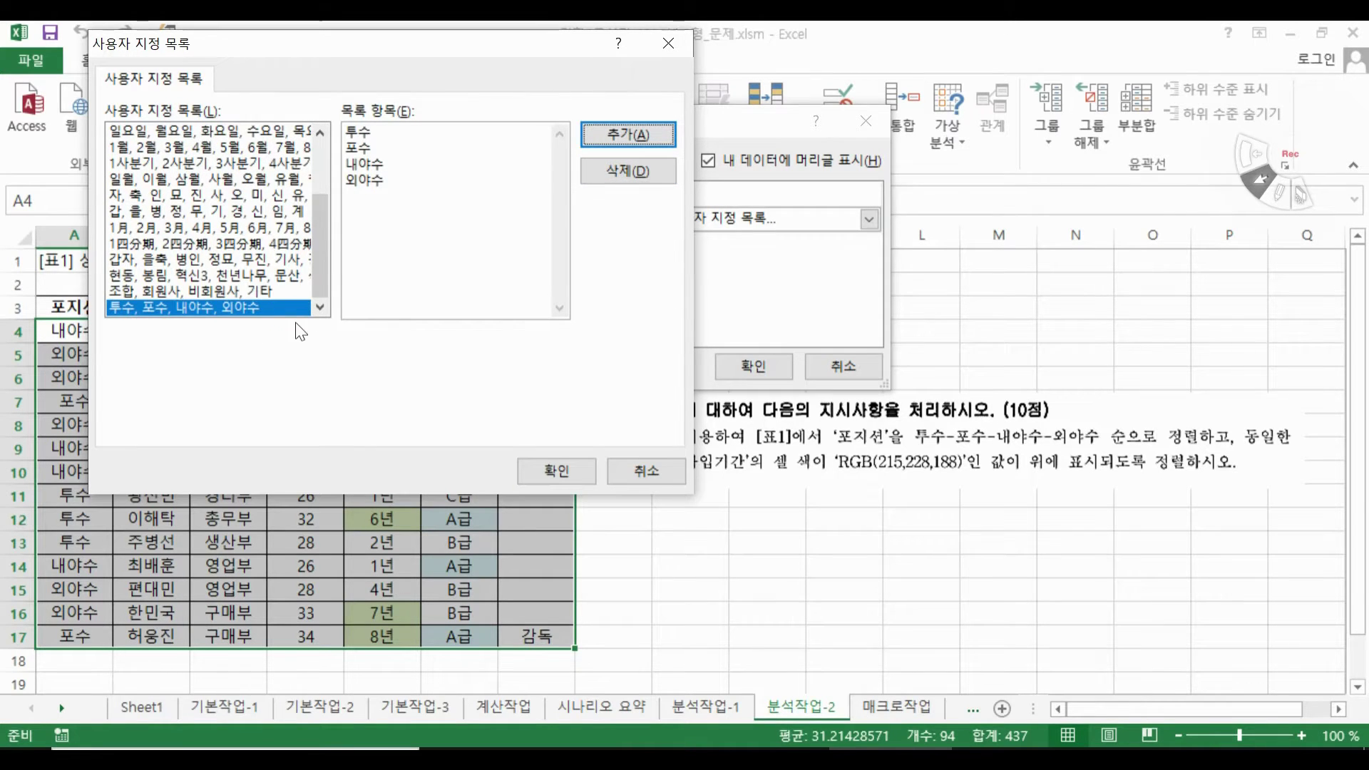
pyautogui.click(556, 471)
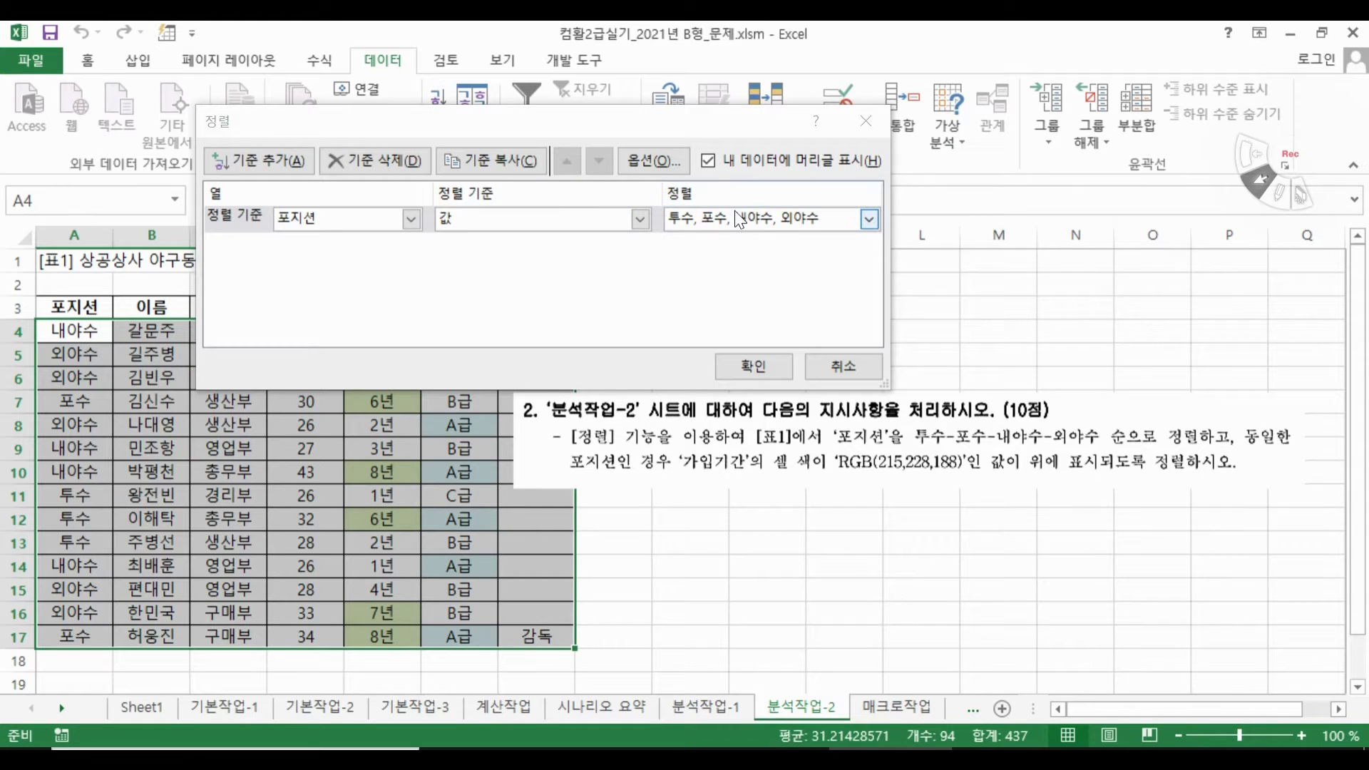
# Add 가입기간 as the second sort level by cell colour, with the light green cells on top, and apply the sort
pyautogui.click(259, 161)
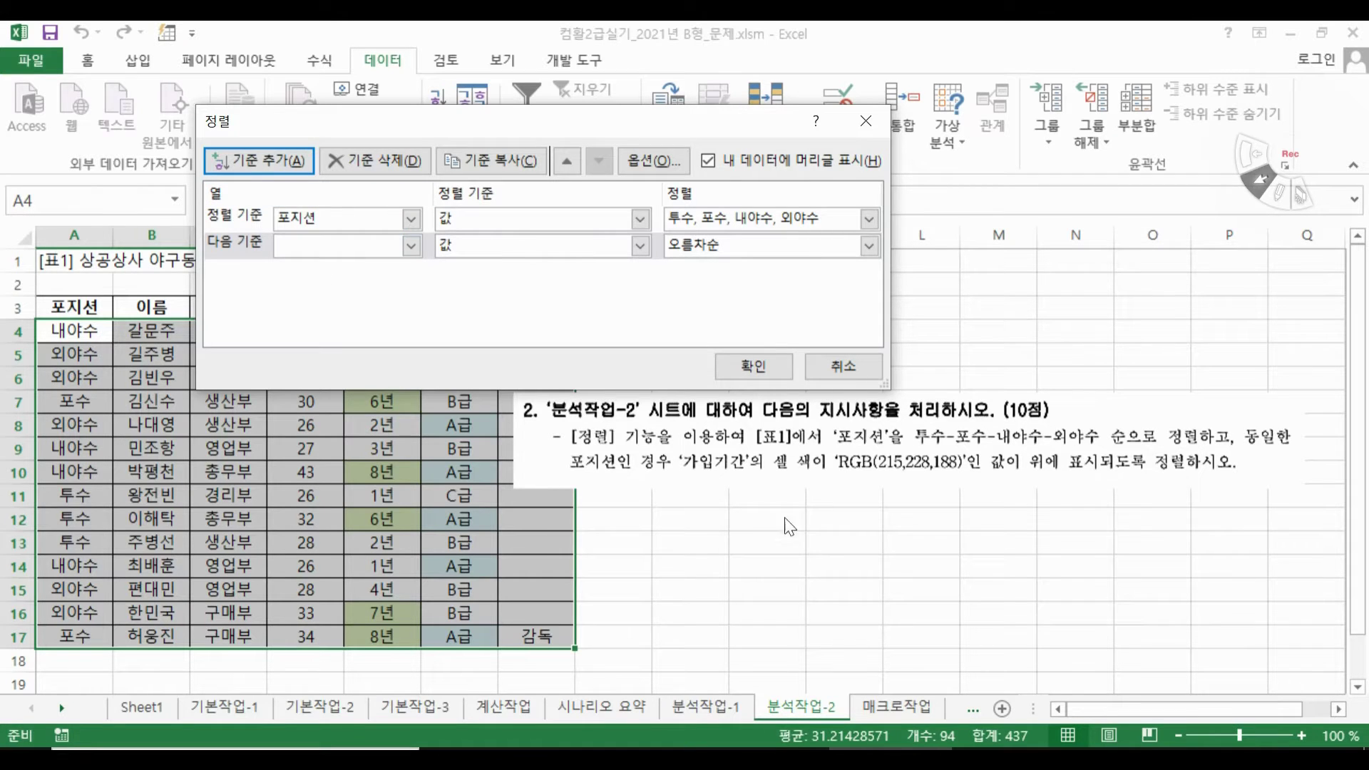
pyautogui.click(411, 246)
pyautogui.click(332, 347)
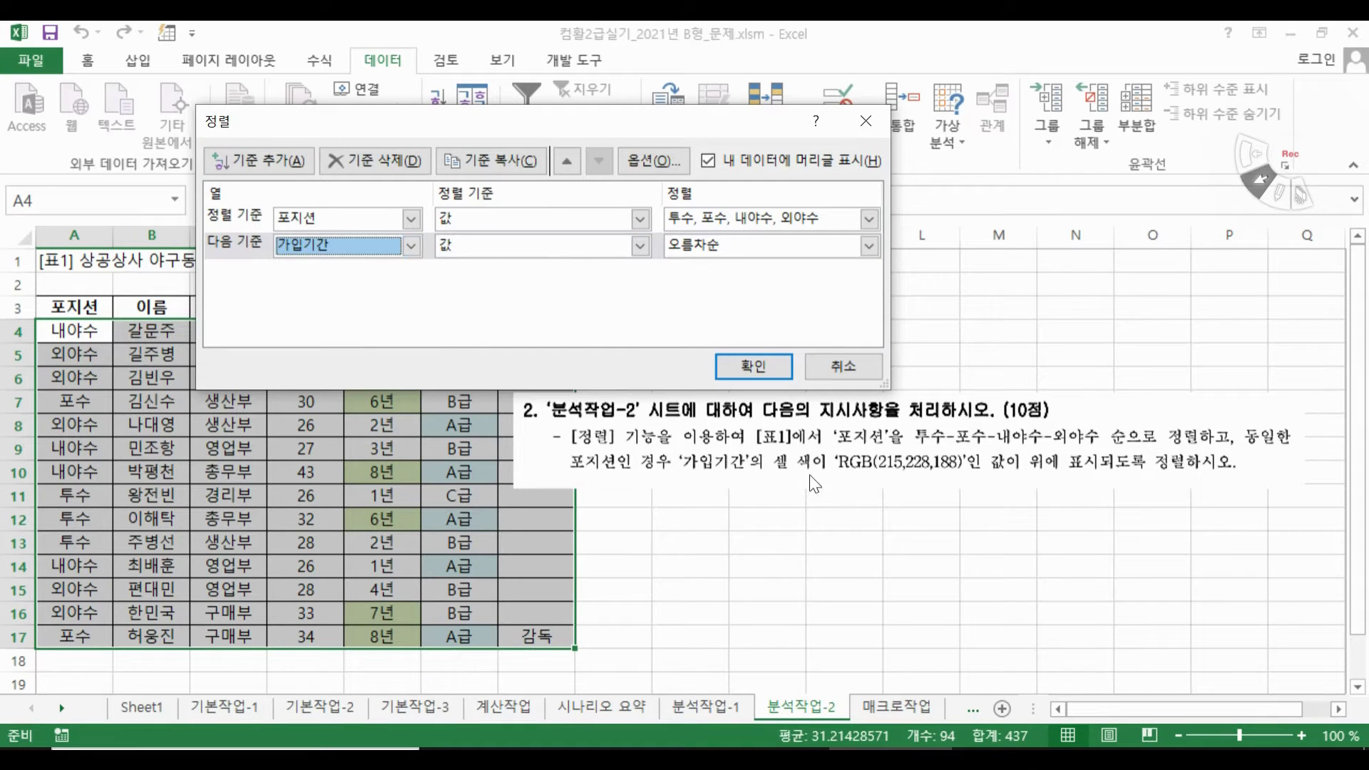
pyautogui.click(640, 246)
pyautogui.click(533, 288)
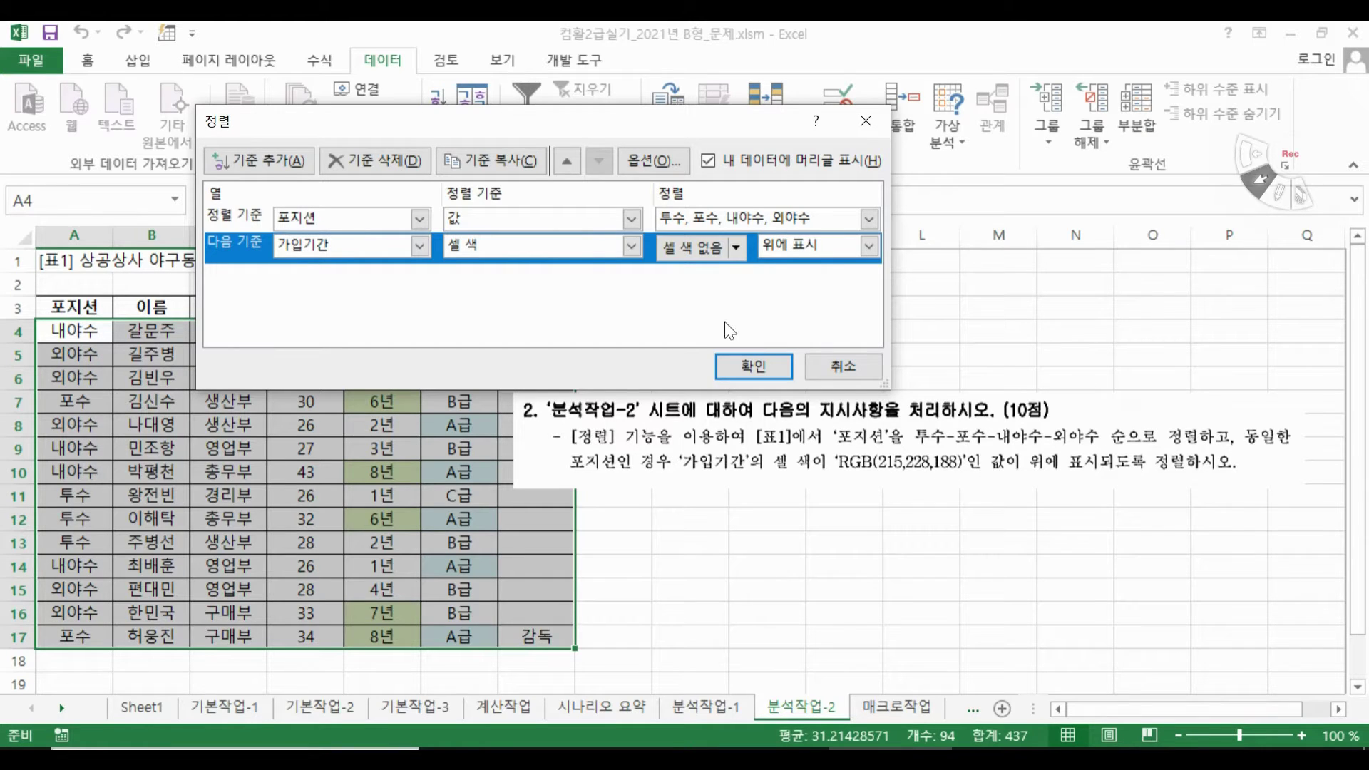
pyautogui.click(737, 246)
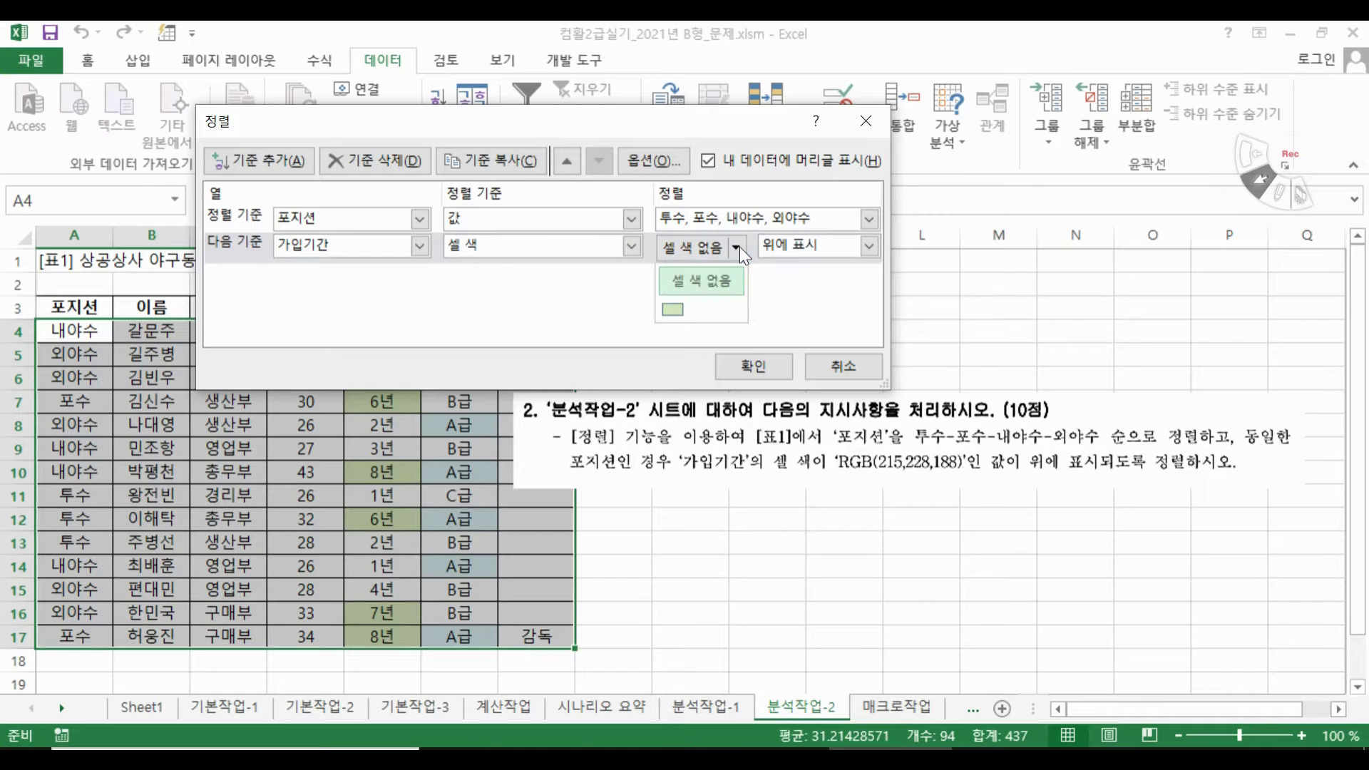
pyautogui.click(673, 311)
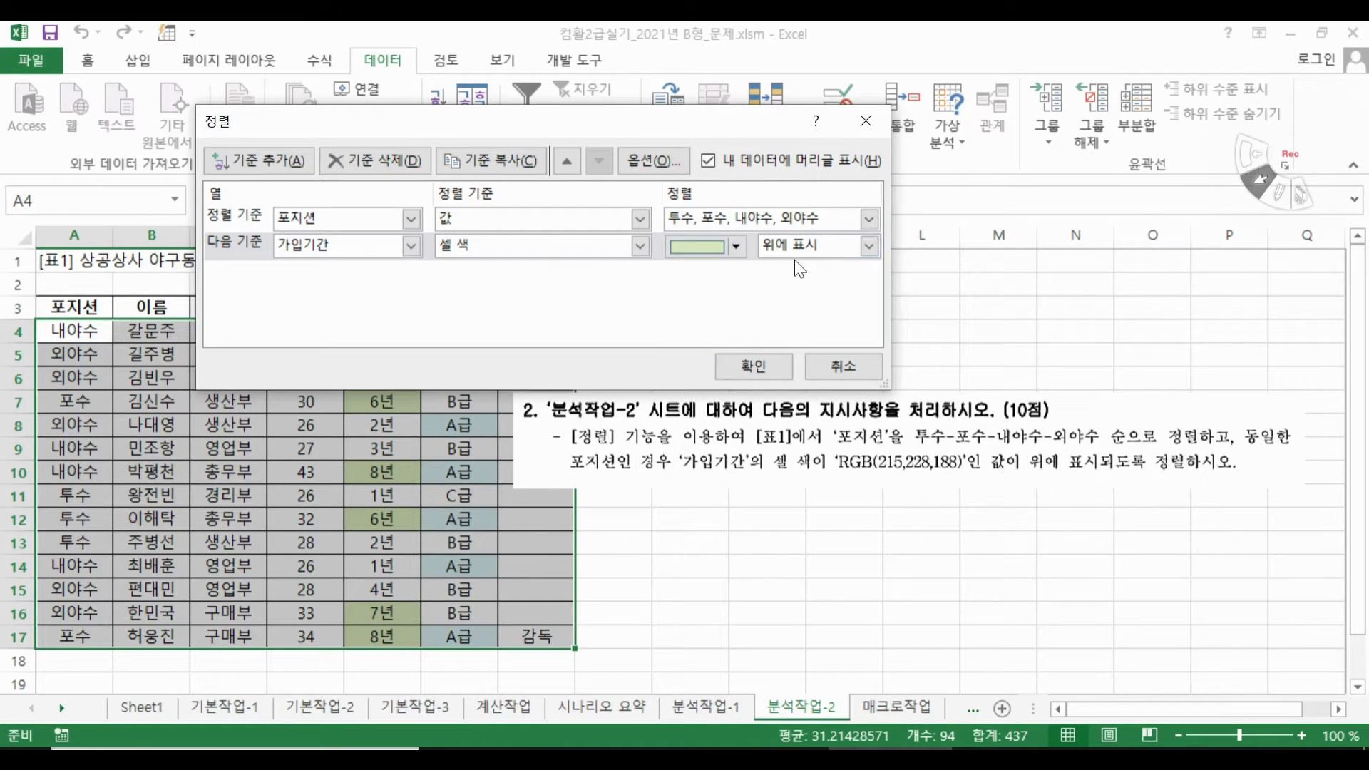
pyautogui.click(754, 366)
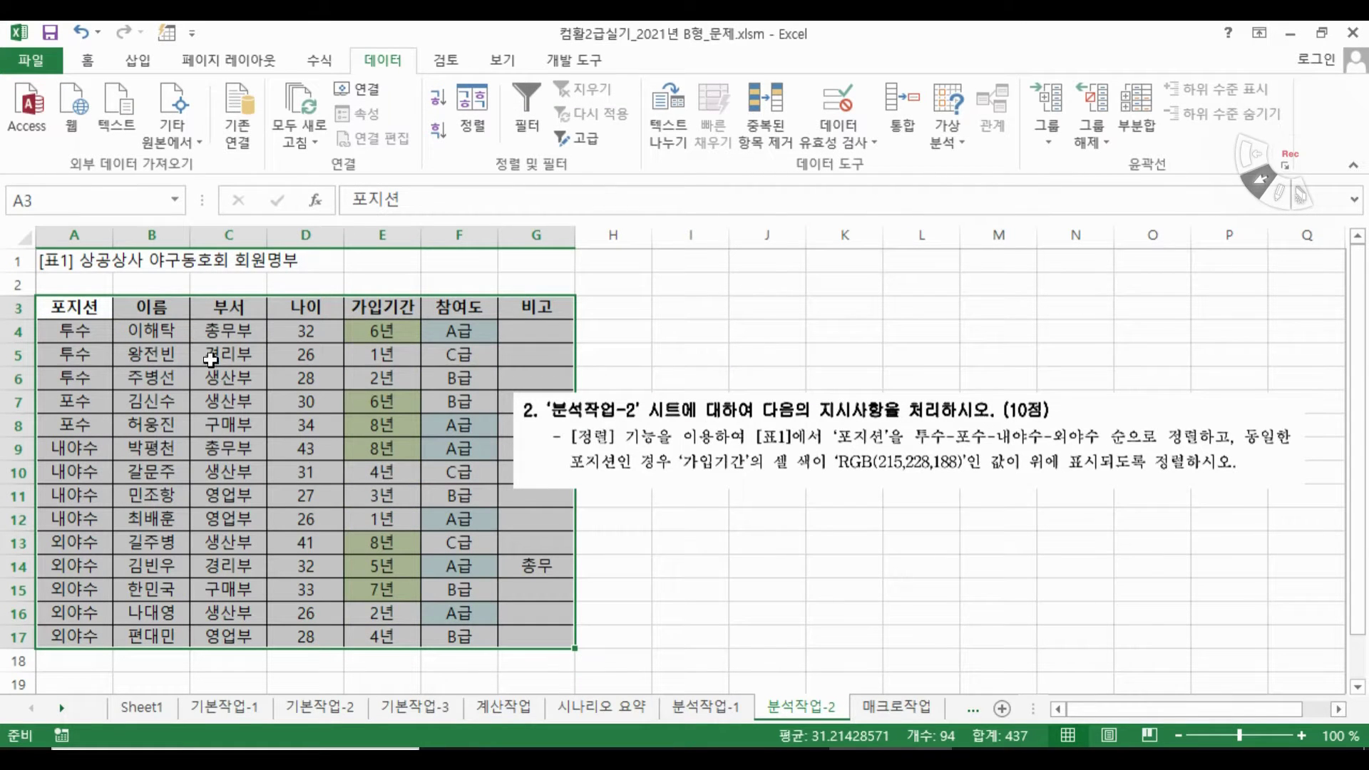
# Check the sorted rows of each 포지션 group and the placement of the green 가입기간 cells
pyautogui.moveTo(67, 330); pyautogui.dragTo(546, 376)
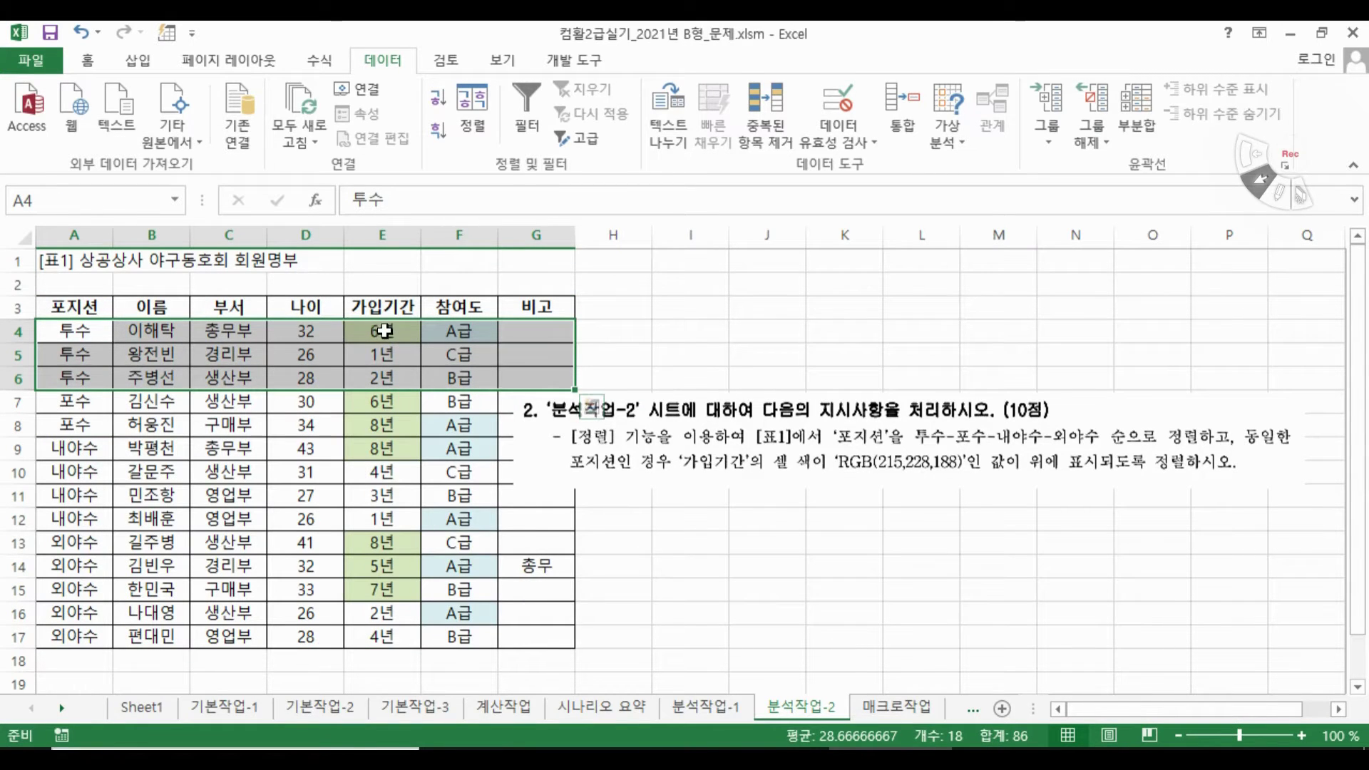
pyautogui.moveTo(80, 404); pyautogui.dragTo(550, 438)
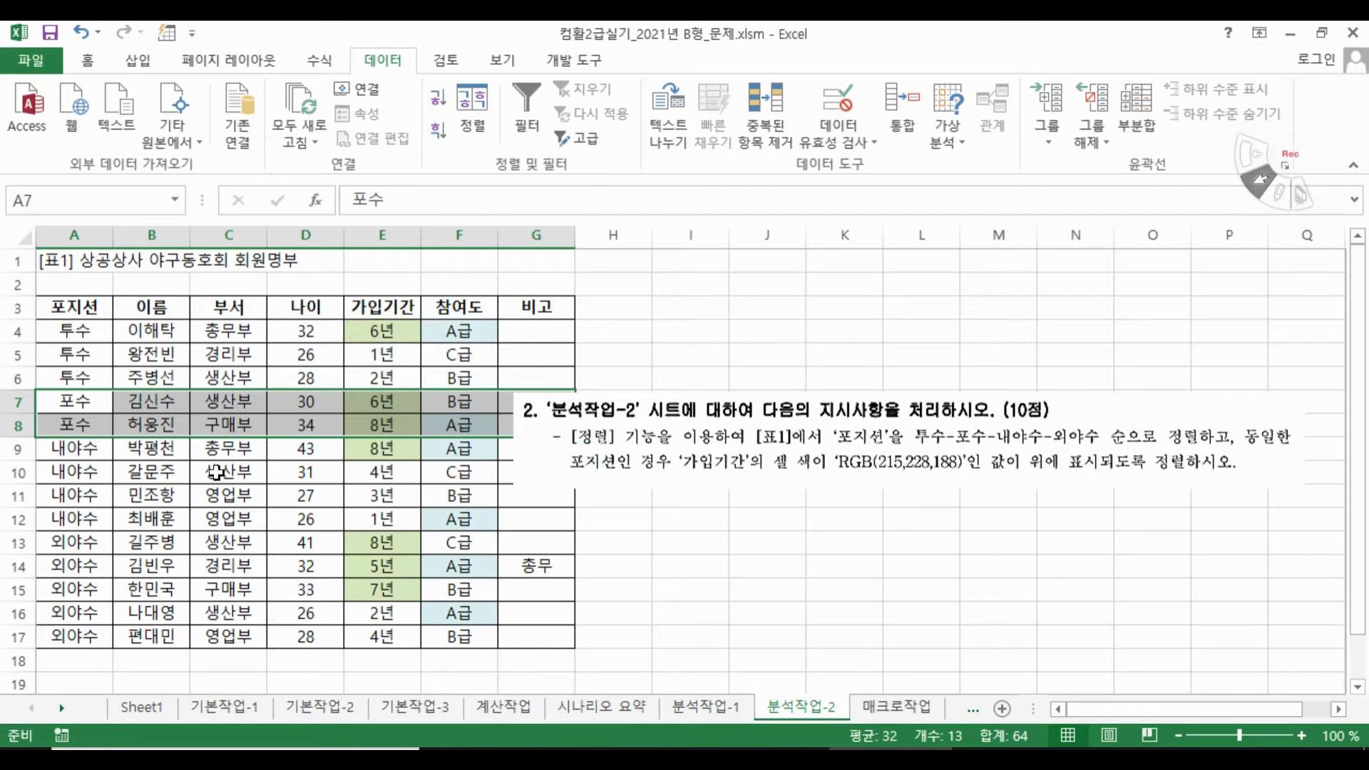
pyautogui.moveTo(84, 457); pyautogui.dragTo(523, 526)
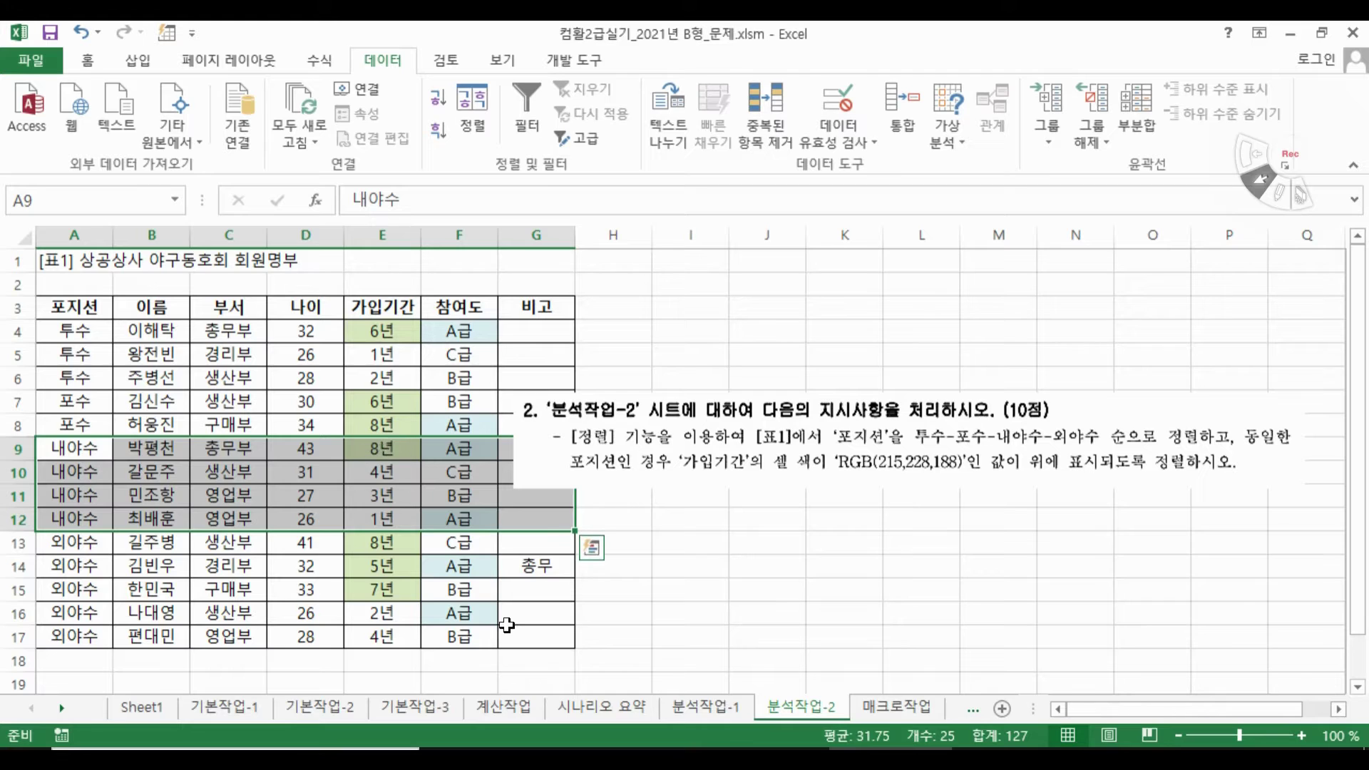
pyautogui.click(506, 625)
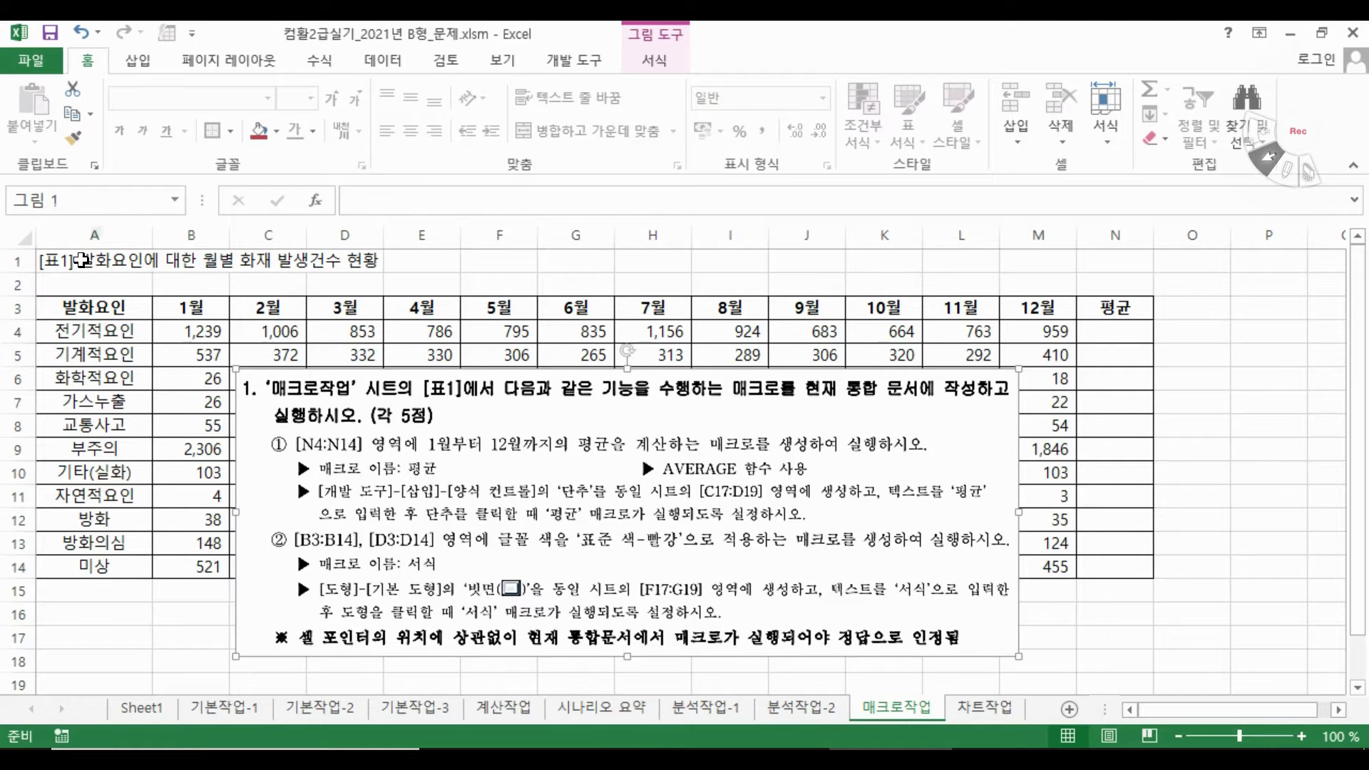
# On the 매크로작업 sheet, start recording a macro named 평균 from cell A1, stored in the current workbook
pyautogui.click(82, 260)
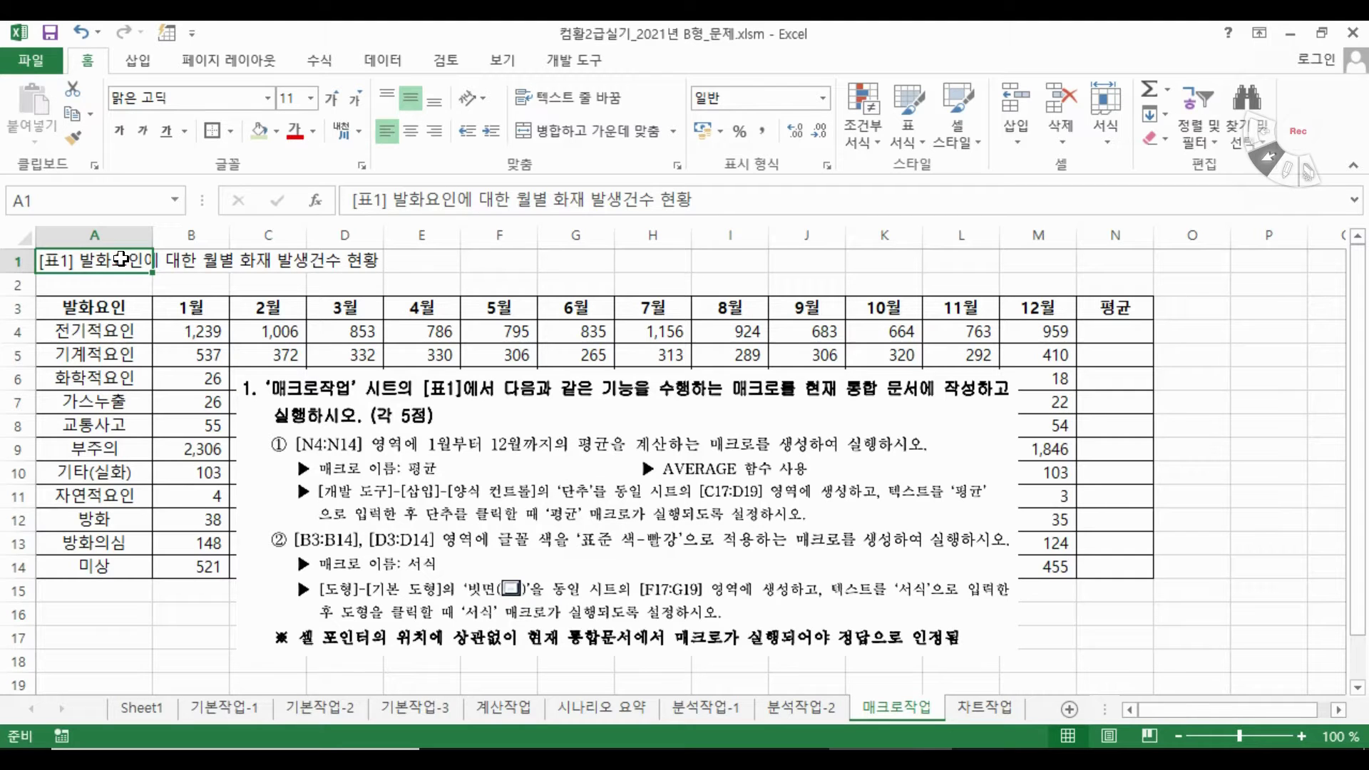
pyautogui.click(570, 59)
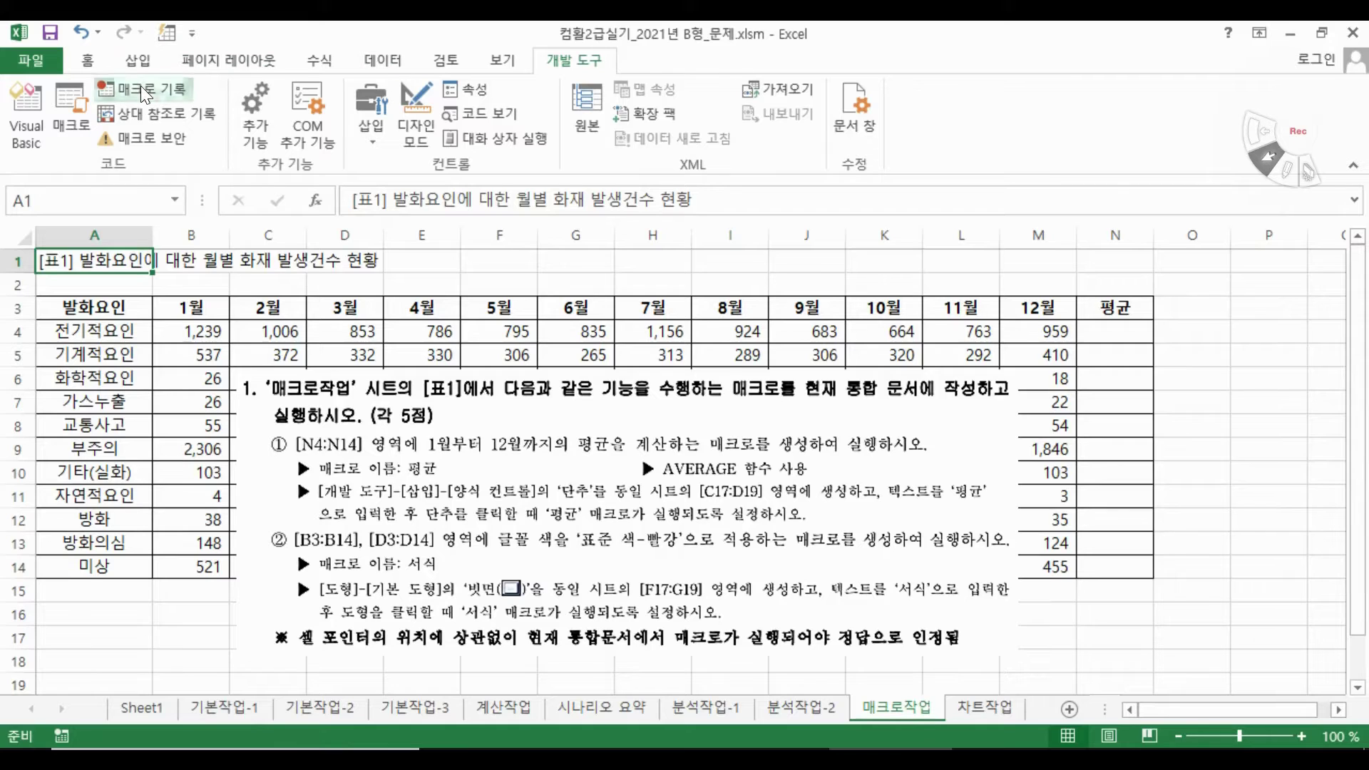
pyautogui.click(139, 85)
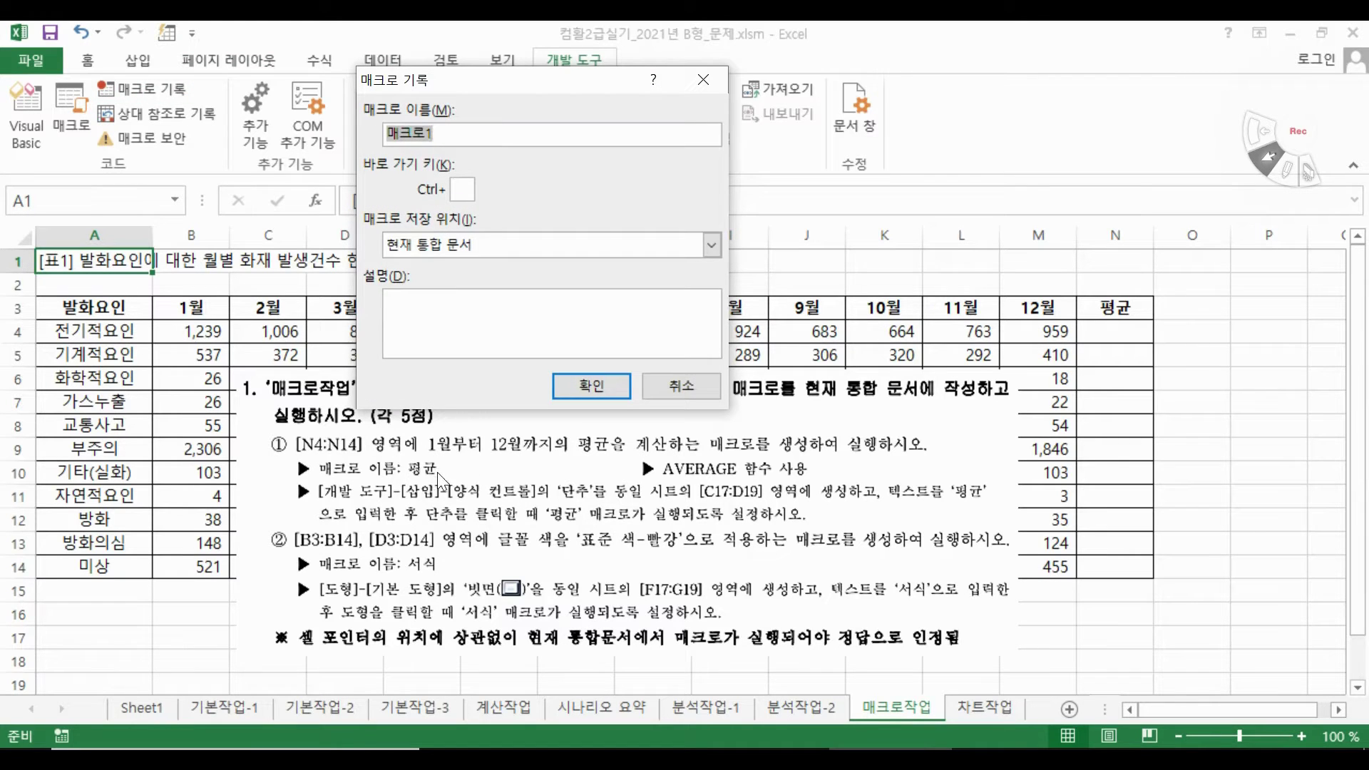
pyautogui.write('펴규ㄴ')
pyautogui.press('Return')
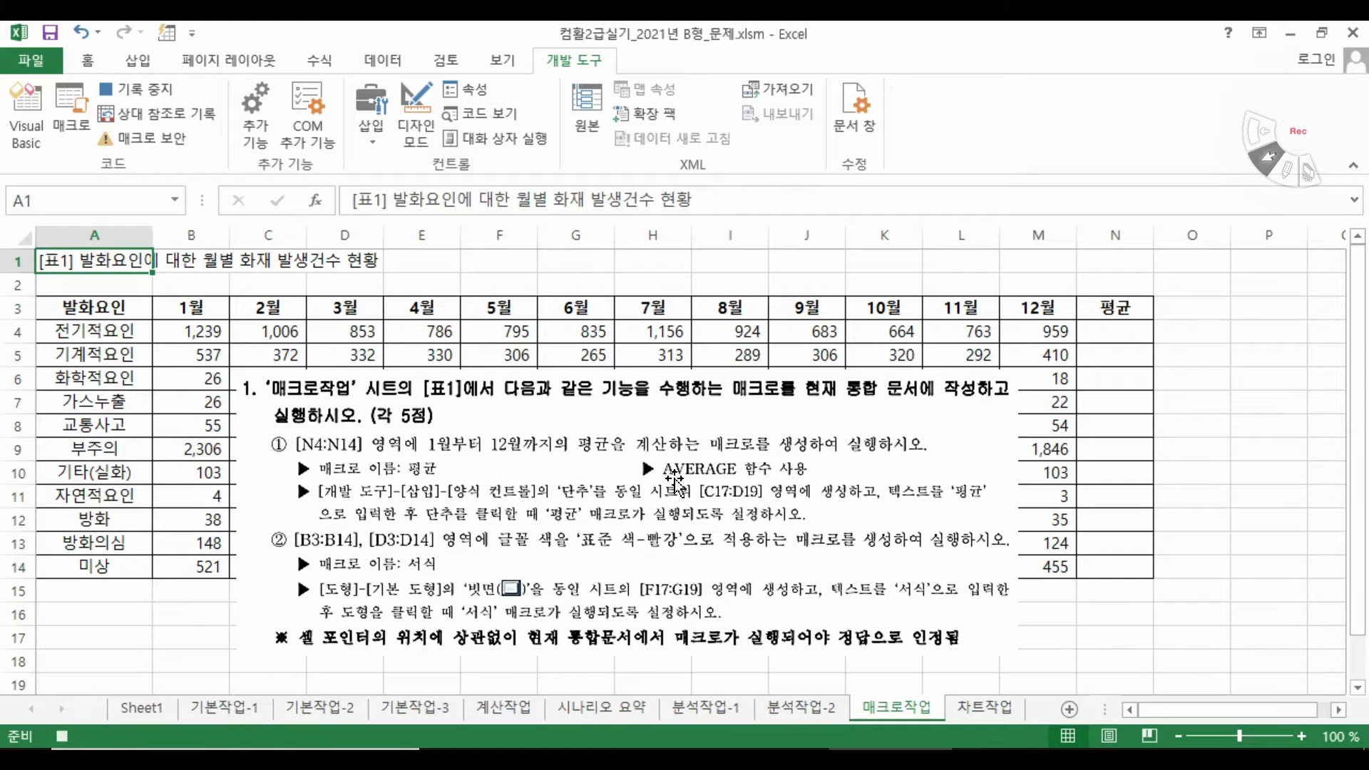
# Enter =AVERAGE(B4:M4) in N4 to average January through December for 전기적요인
pyautogui.click(1123, 328)
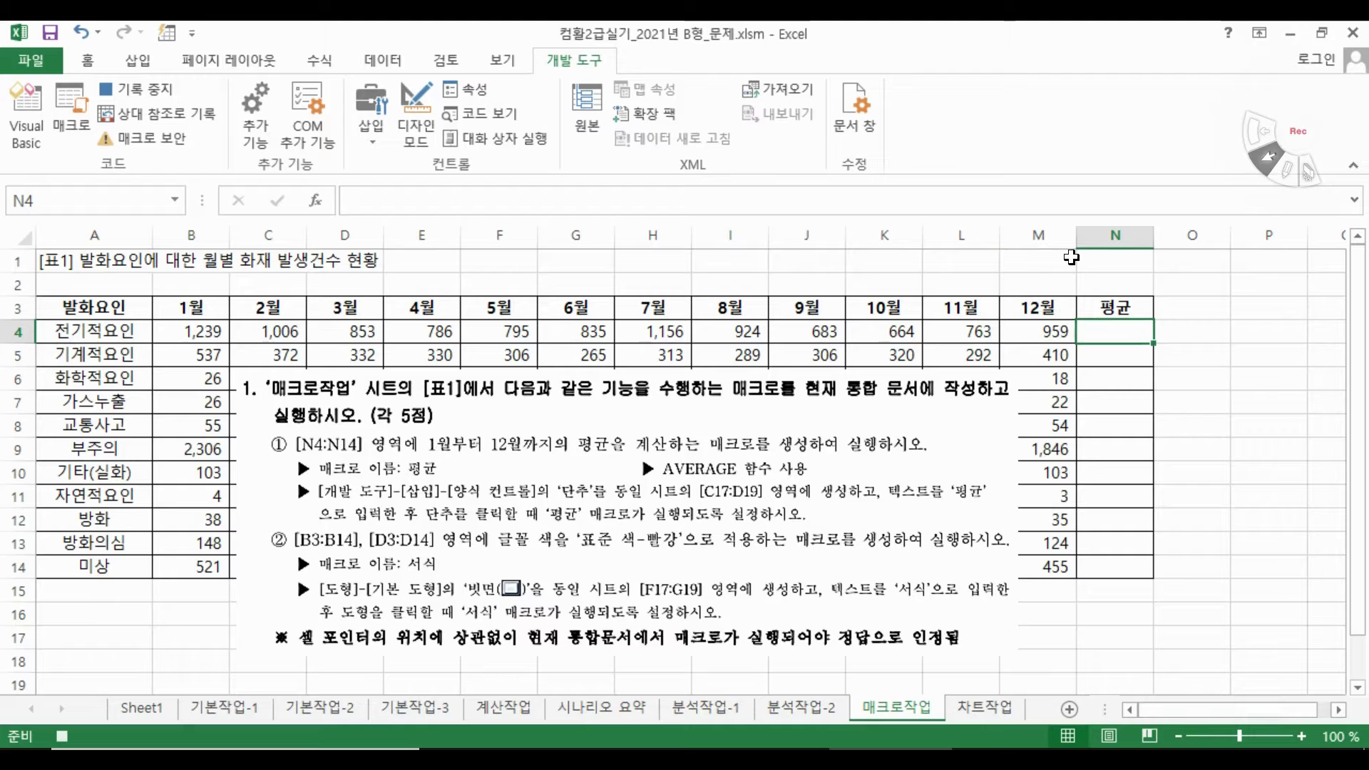
pyautogui.write('=')
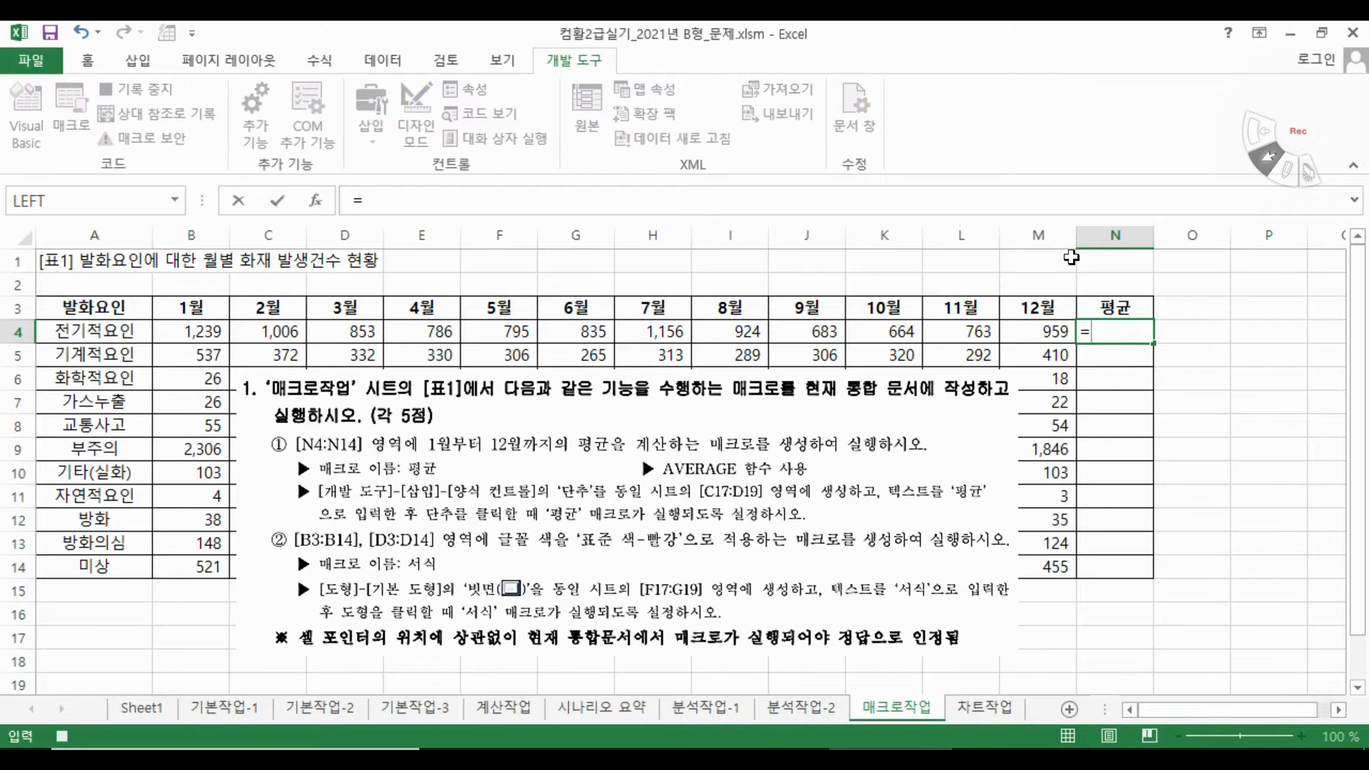
pyautogui.write('a')
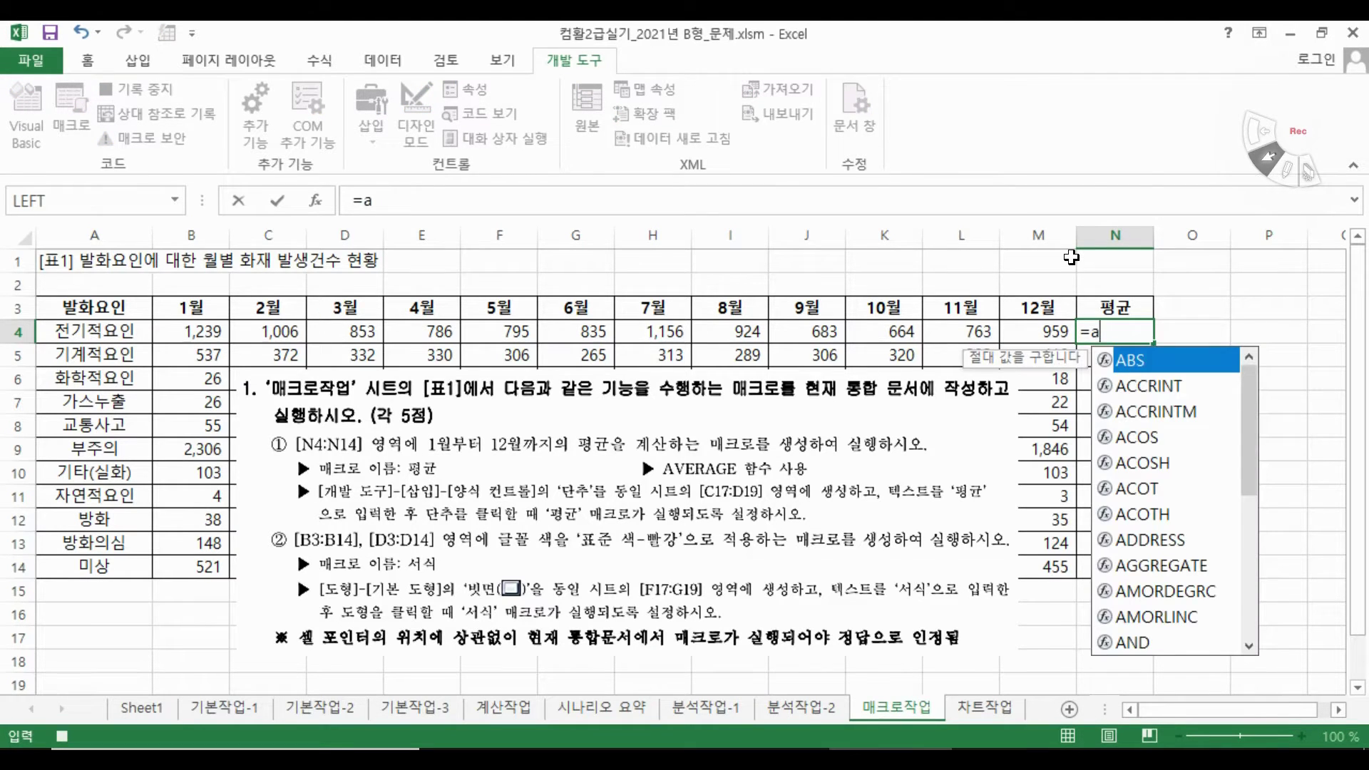
pyautogui.write('v')
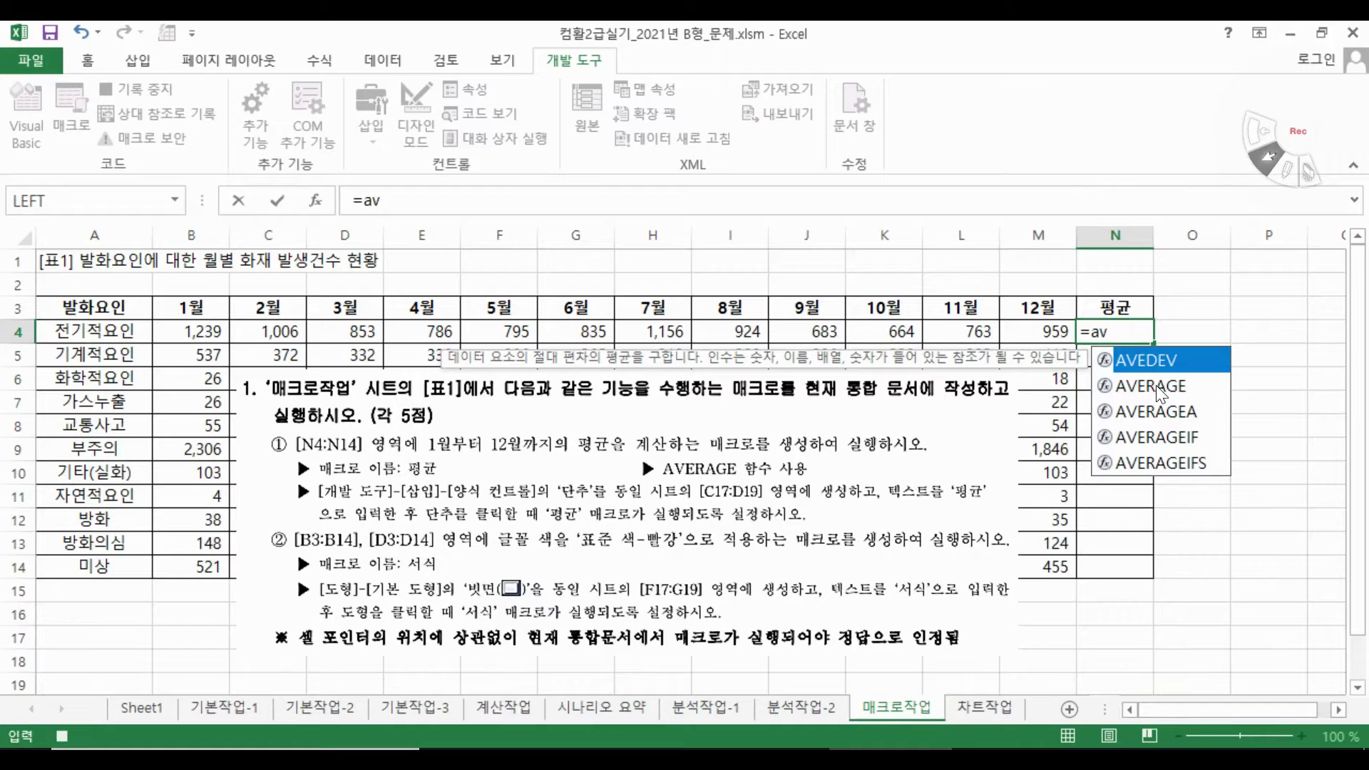
pyautogui.doubleClick(1156, 391)
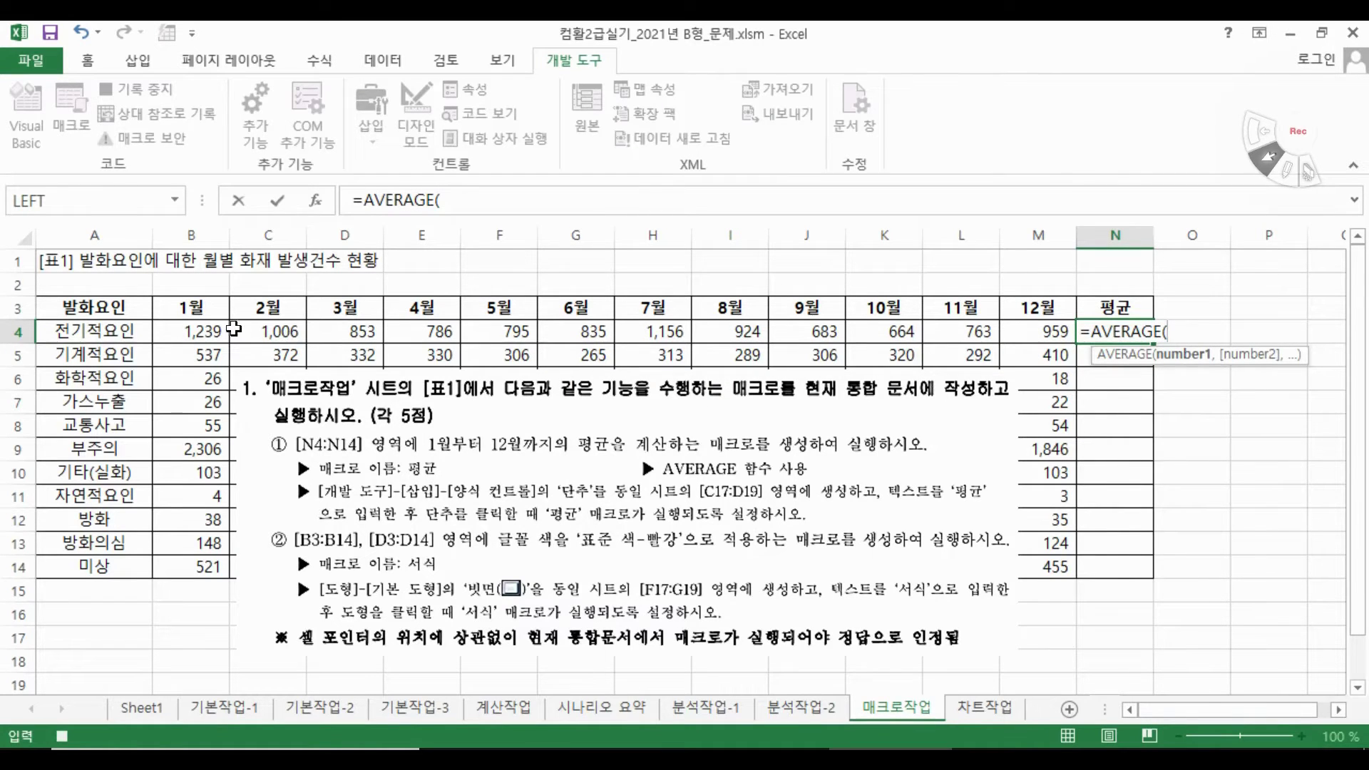
pyautogui.moveTo(192, 329); pyautogui.dragTo(1059, 335)
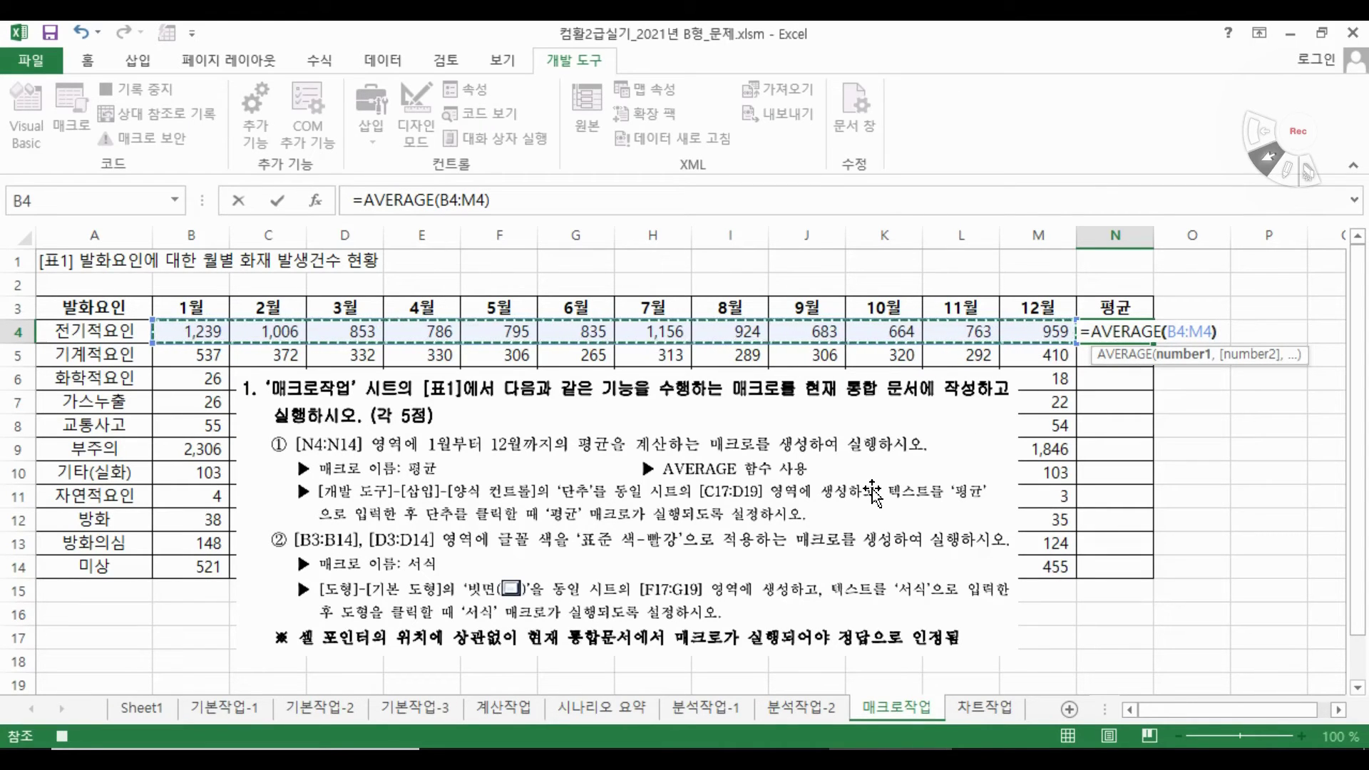
pyautogui.press('Return')
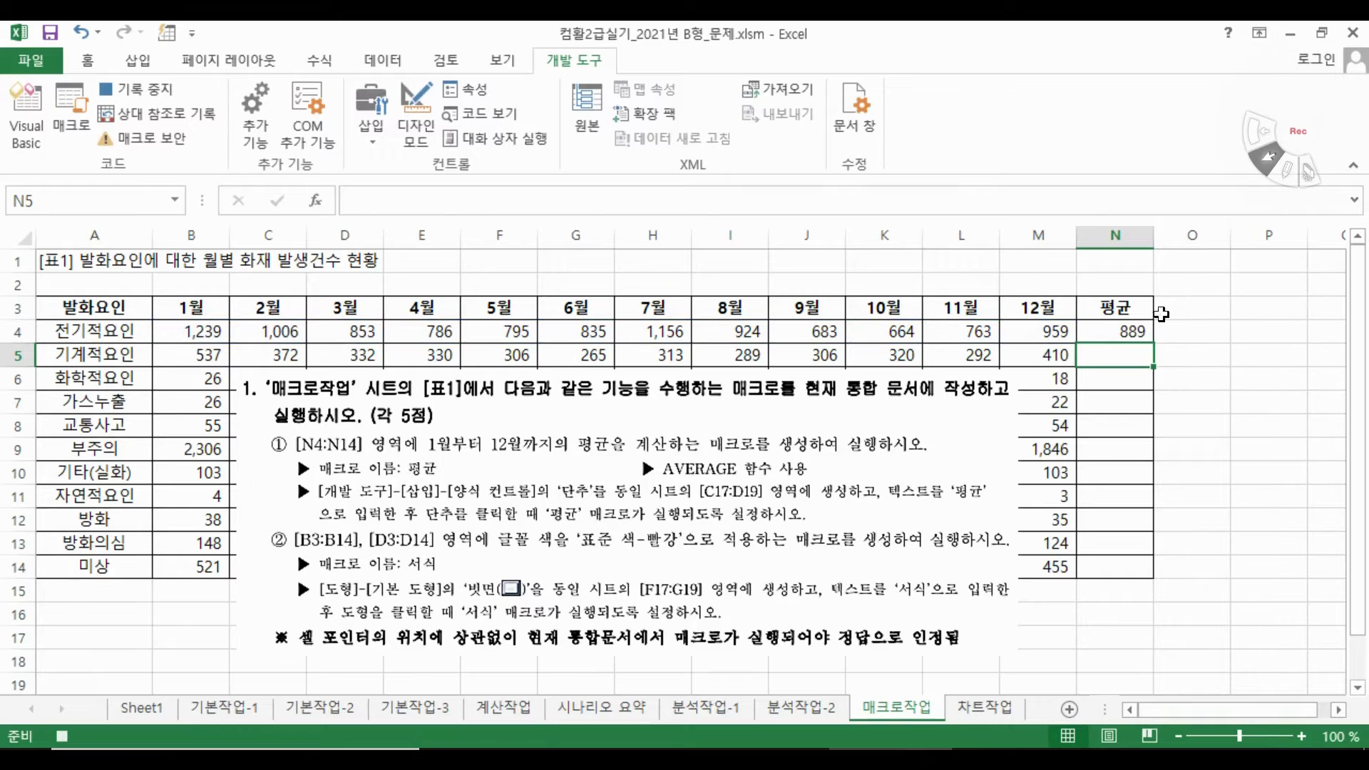
# Fill the N4 average formula down to N14 and stop recording the macro
pyautogui.click(1134, 331)
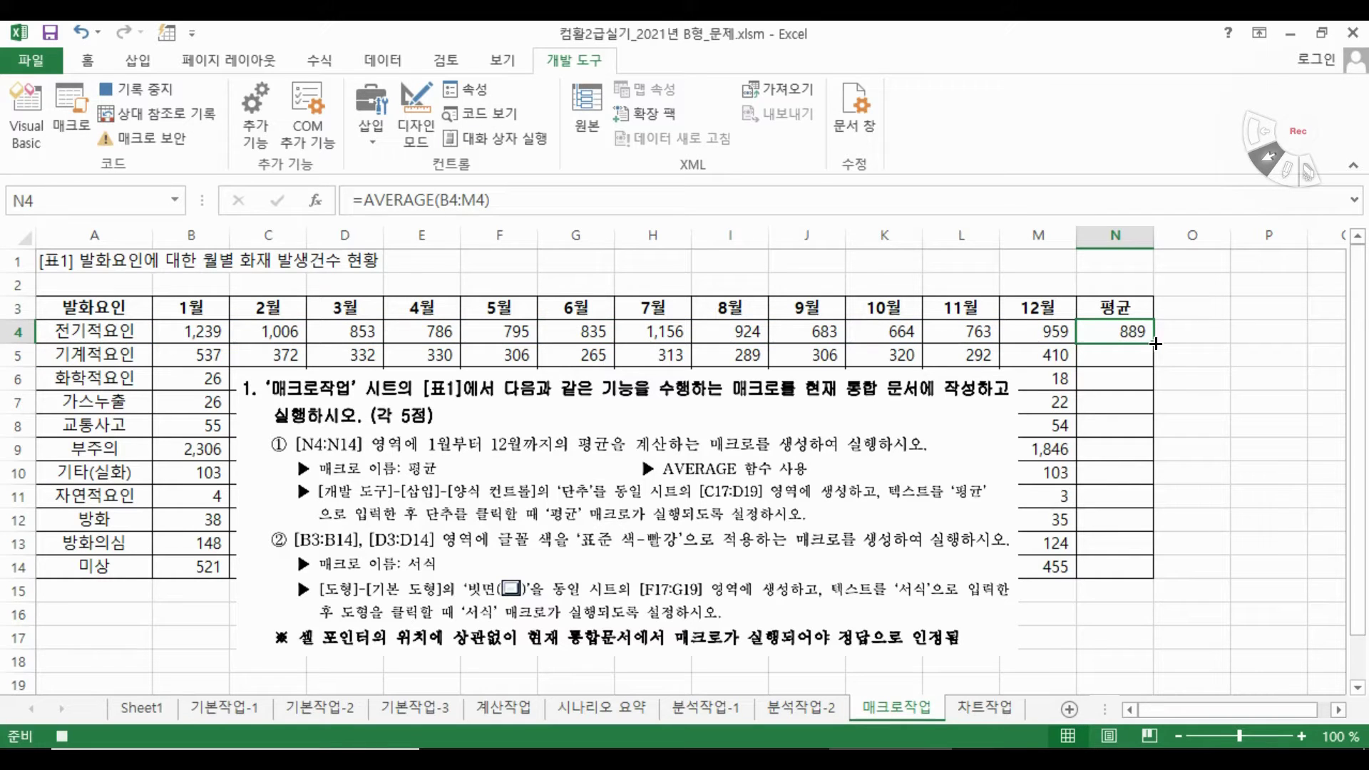
pyautogui.moveTo(1155, 343); pyautogui.dragTo(1153, 579)
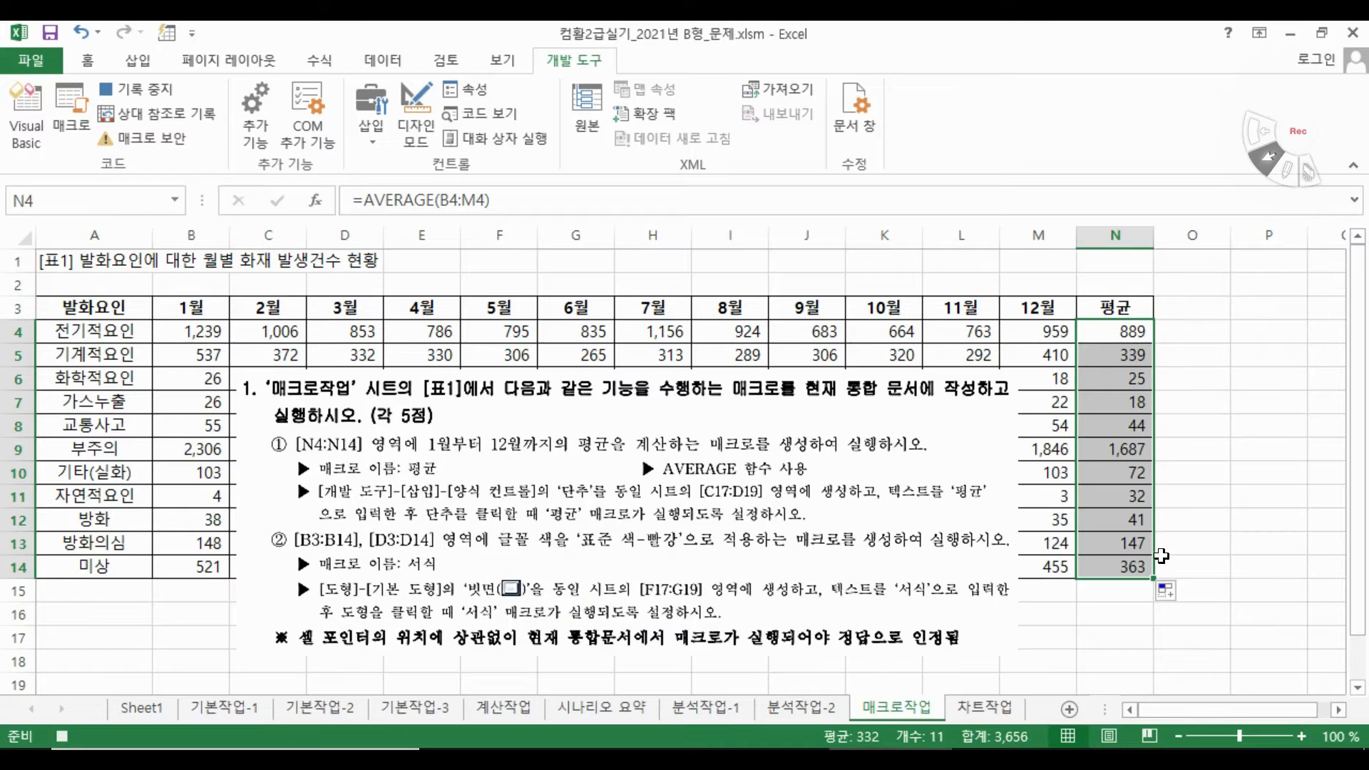
pyautogui.click(1116, 587)
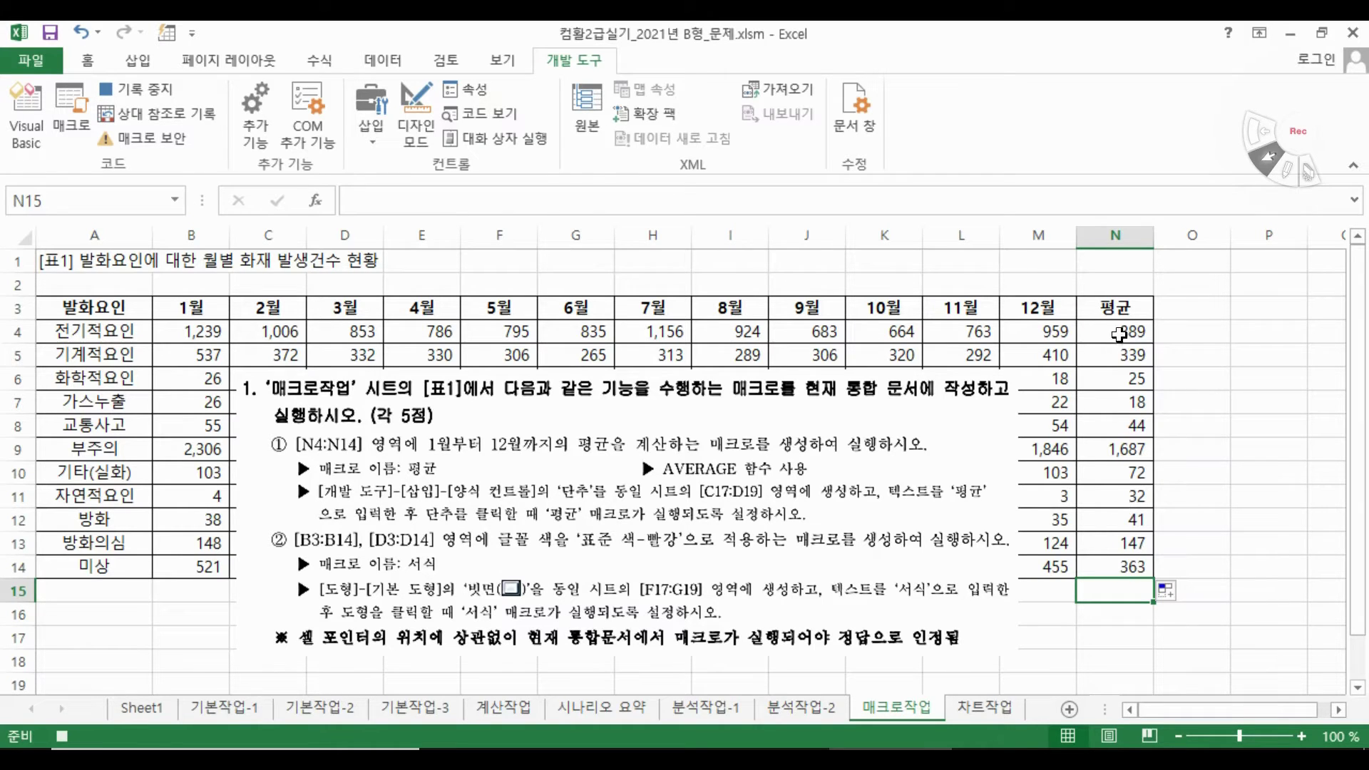
pyautogui.click(145, 89)
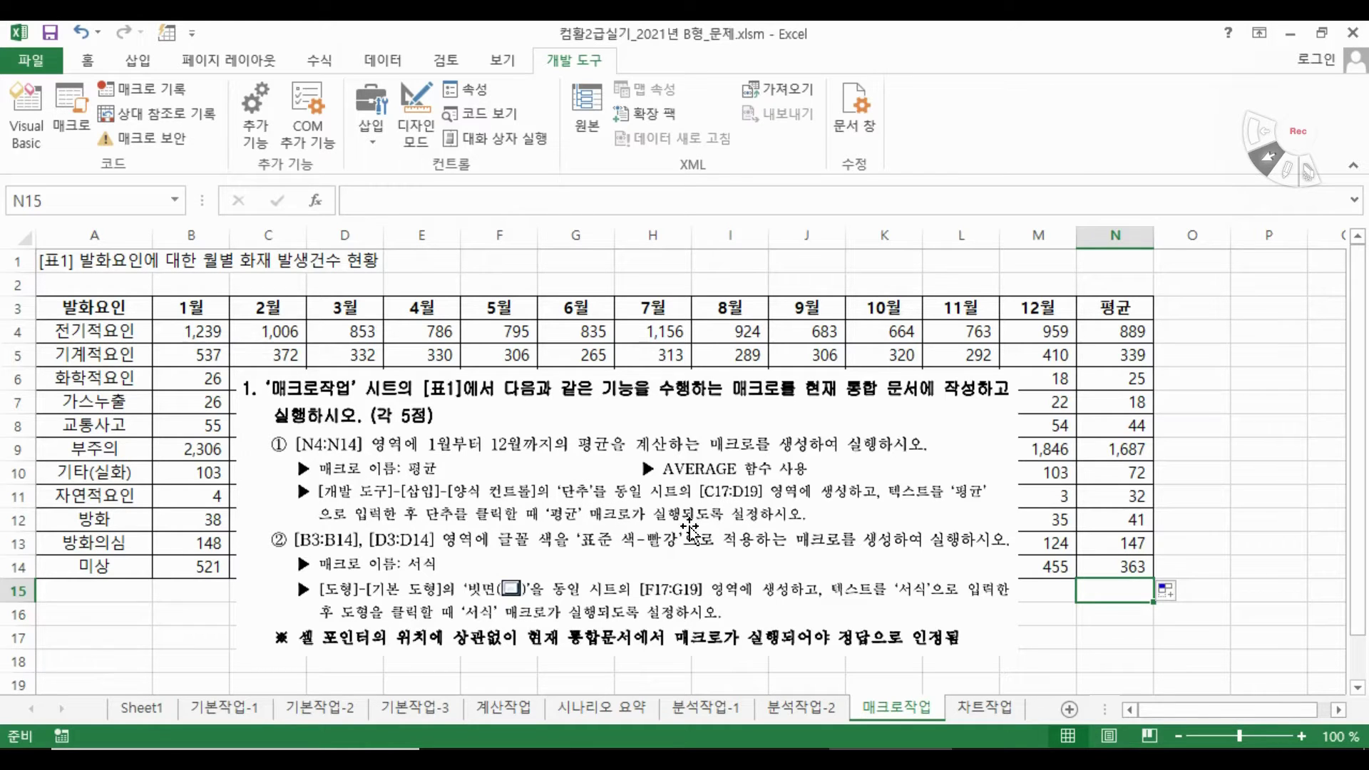
# Move the instruction picture clear of column C, draw a form-control button over C17:D18 and assign the 평균 macro to it
pyautogui.moveTo(685, 529); pyautogui.dragTo(830, 516)
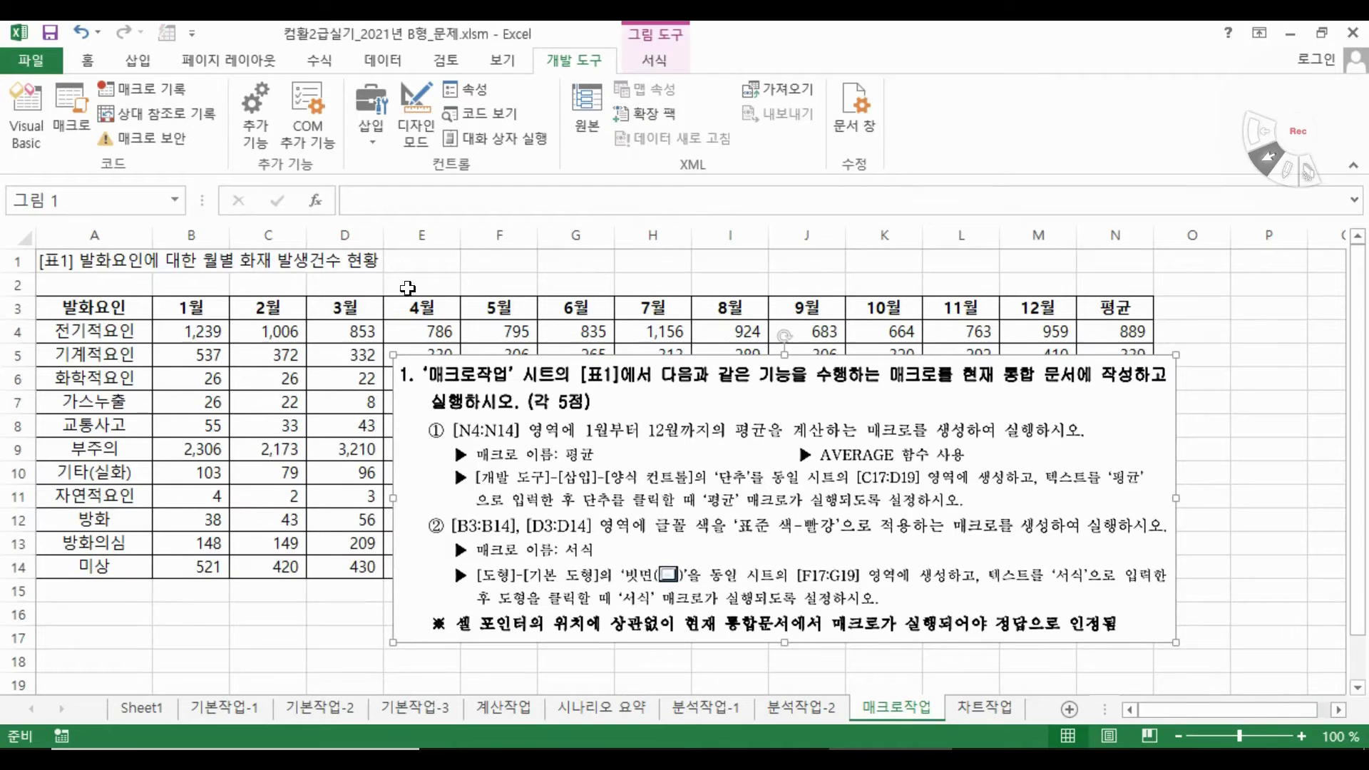
pyautogui.click(377, 127)
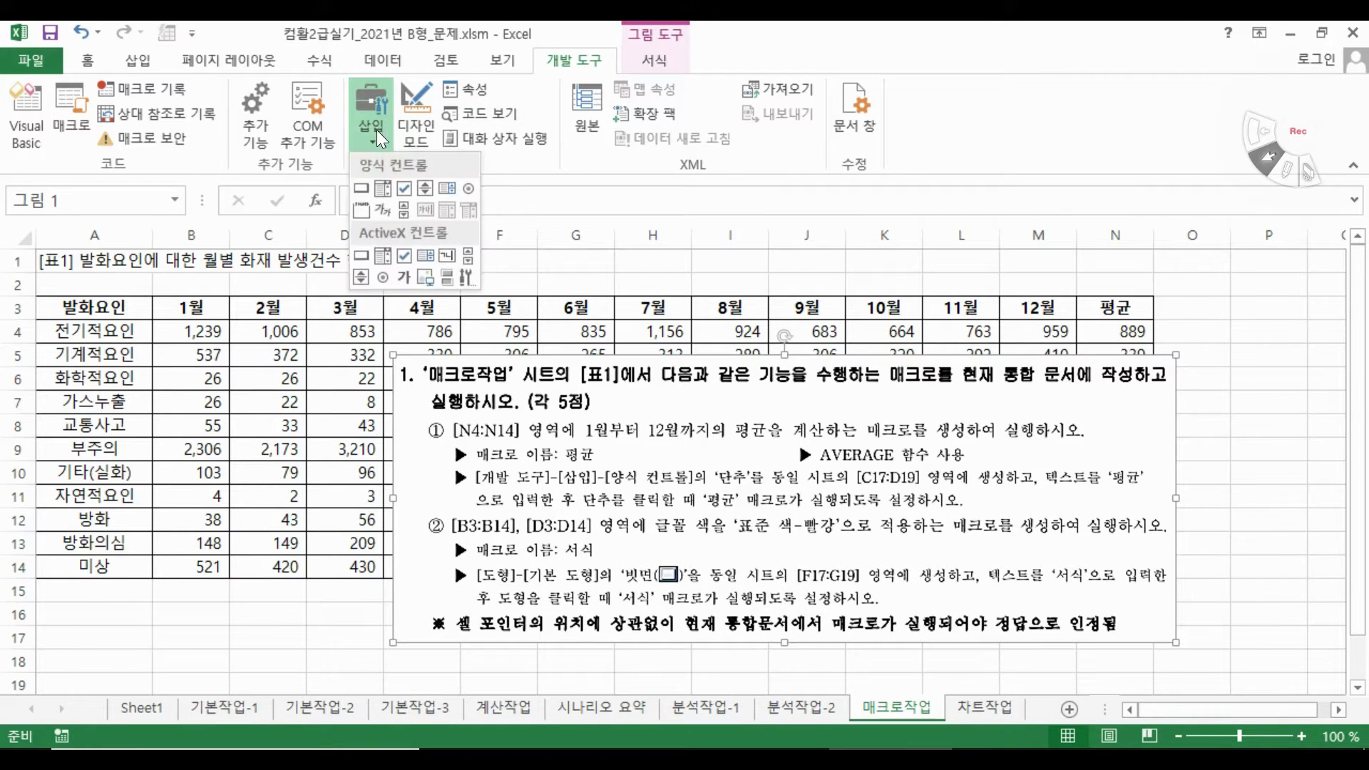
pyautogui.click(362, 187)
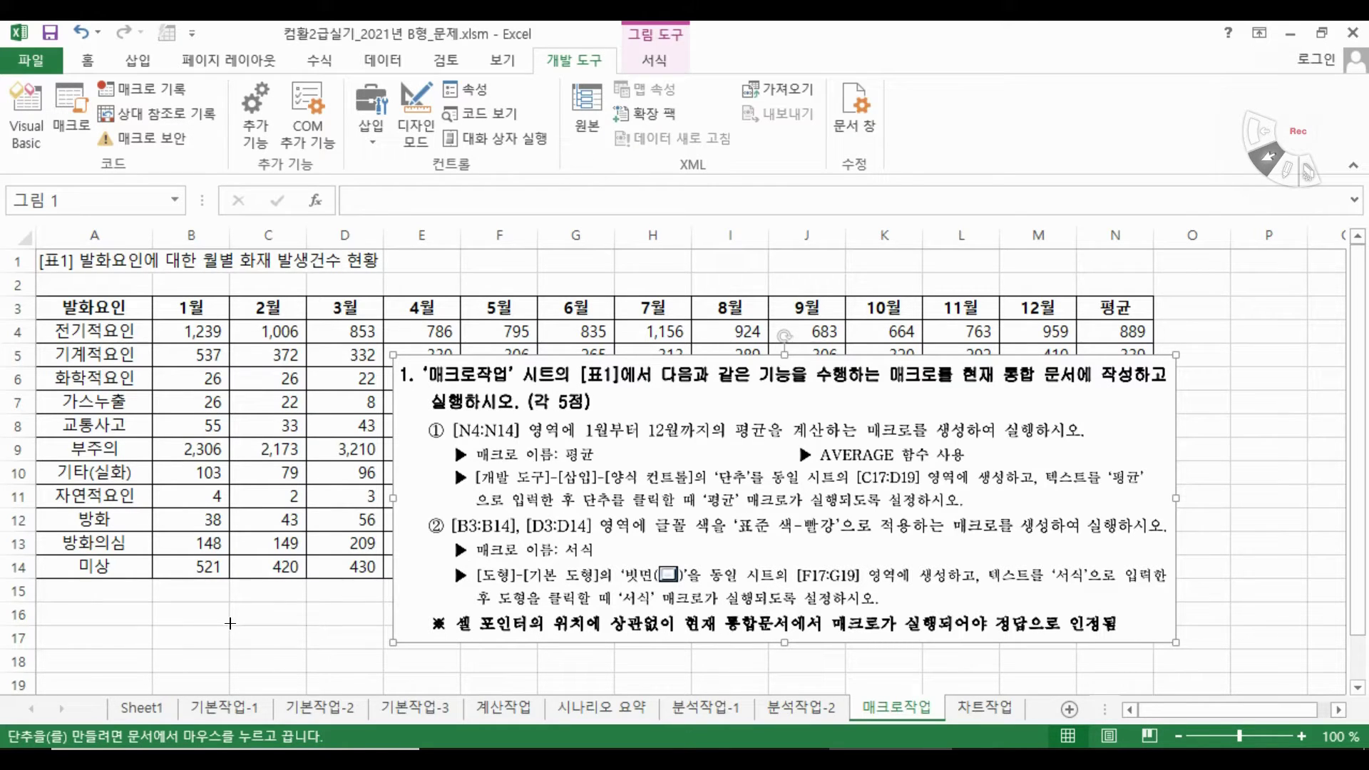
pyautogui.moveTo(230, 623); pyautogui.dragTo(381, 686)
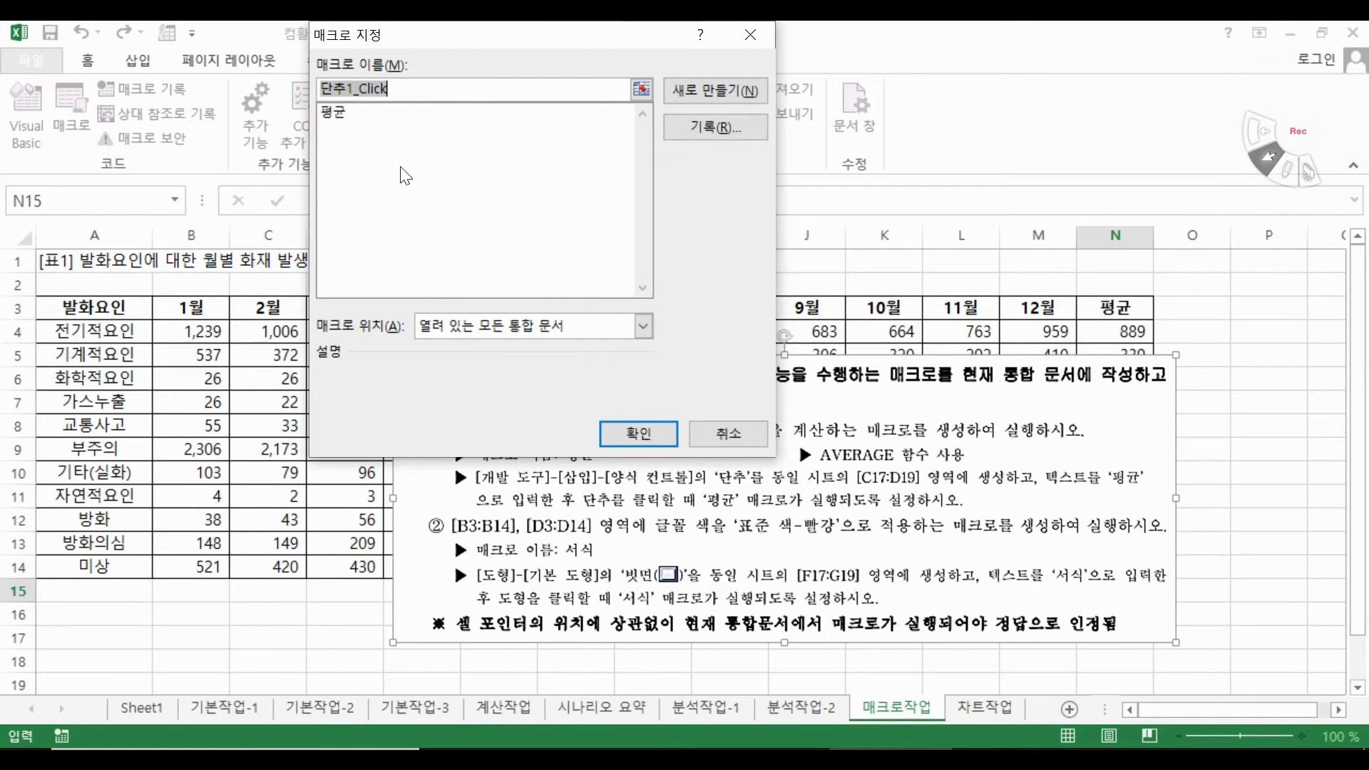
pyautogui.click(341, 114)
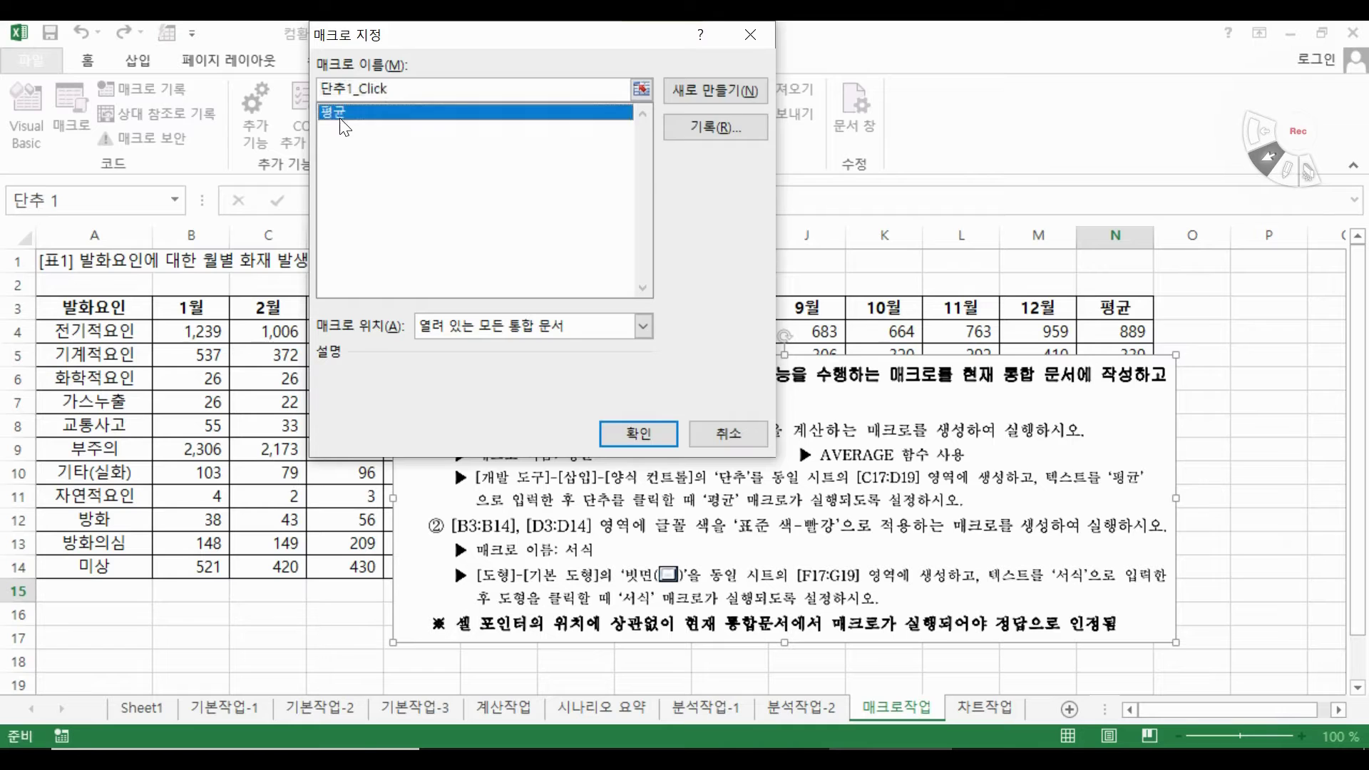
pyautogui.click(631, 437)
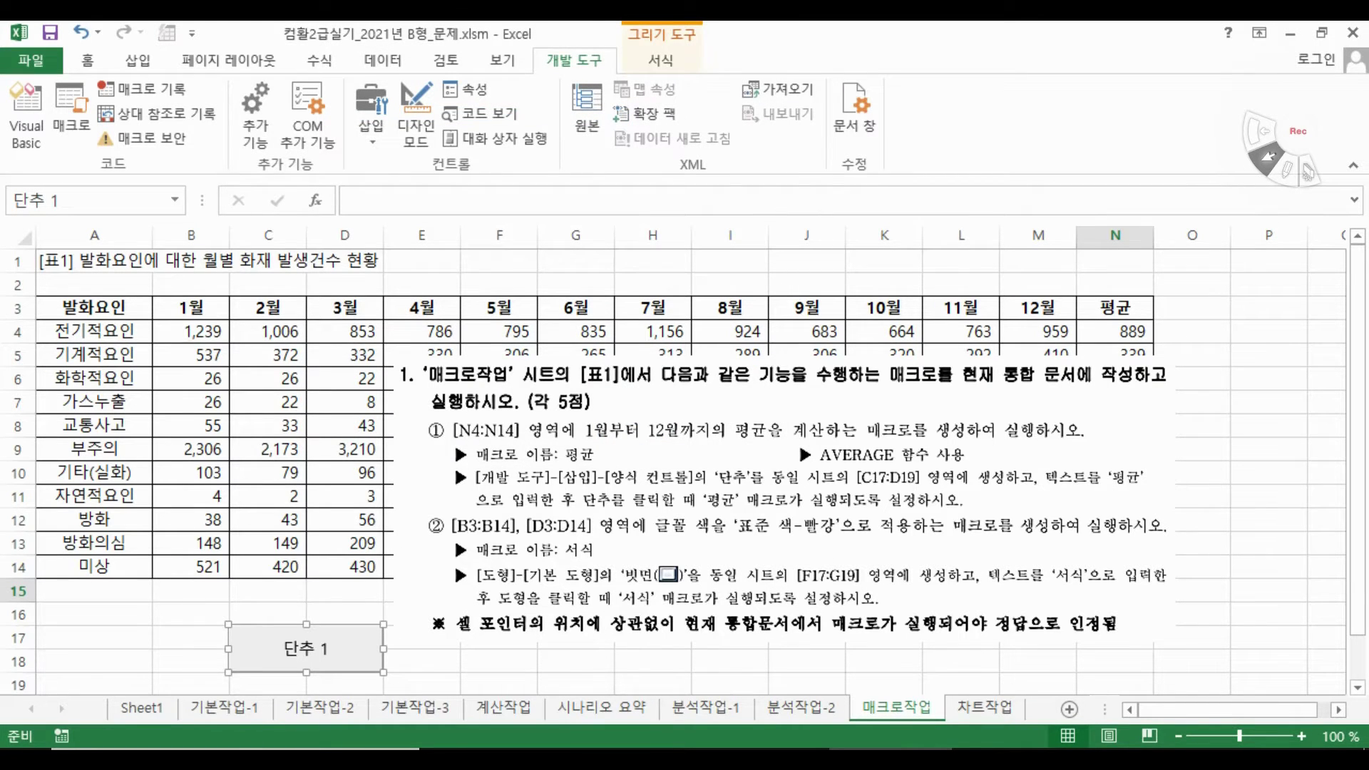
# Change the new button's caption to 평균, deselect it and select cell A1
pyautogui.click(285, 649)
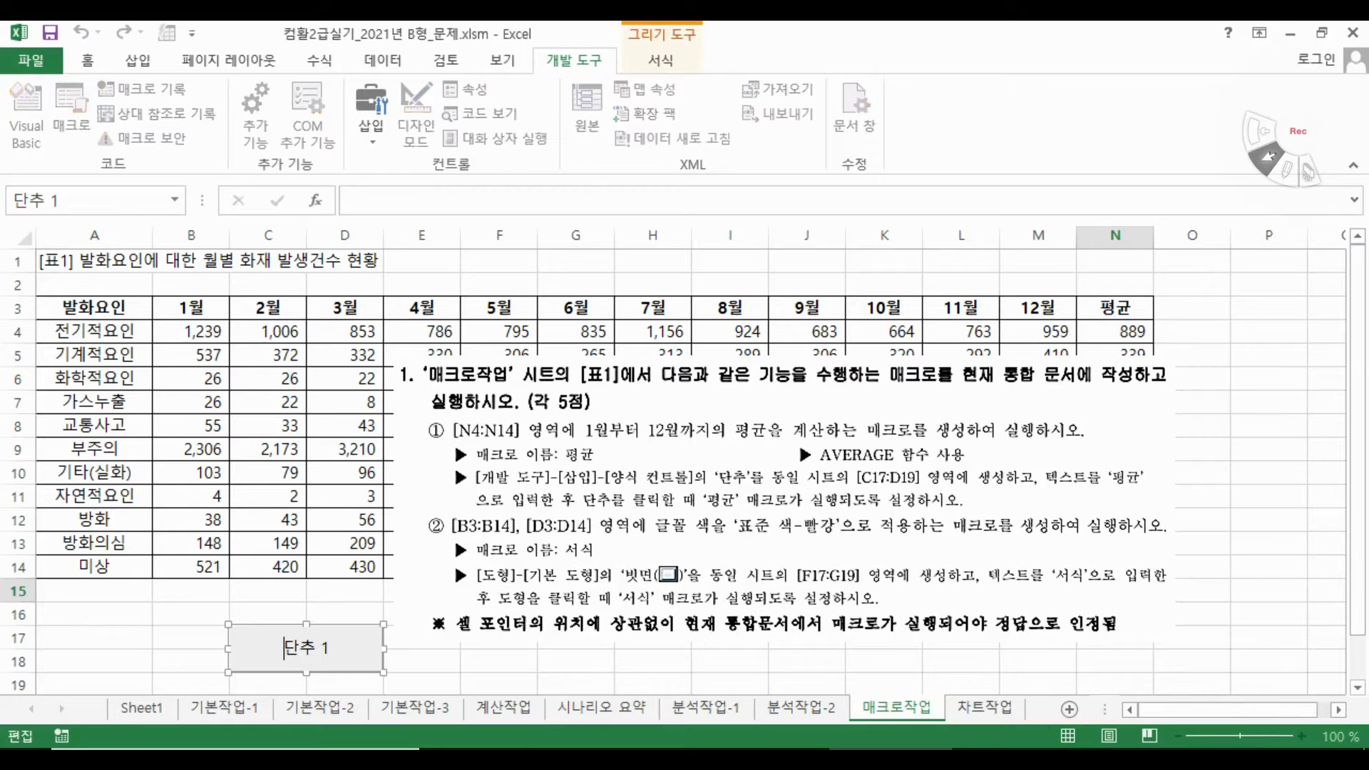
pyautogui.press('Delete')
pyautogui.press('Delete')
pyautogui.press('Delete')
pyautogui.write('vudrb')
pyautogui.press('BackSpace')
pyautogui.press('BackSpace')
pyautogui.press('BackSpace')
pyautogui.write('ㅍㅕㅇ균')
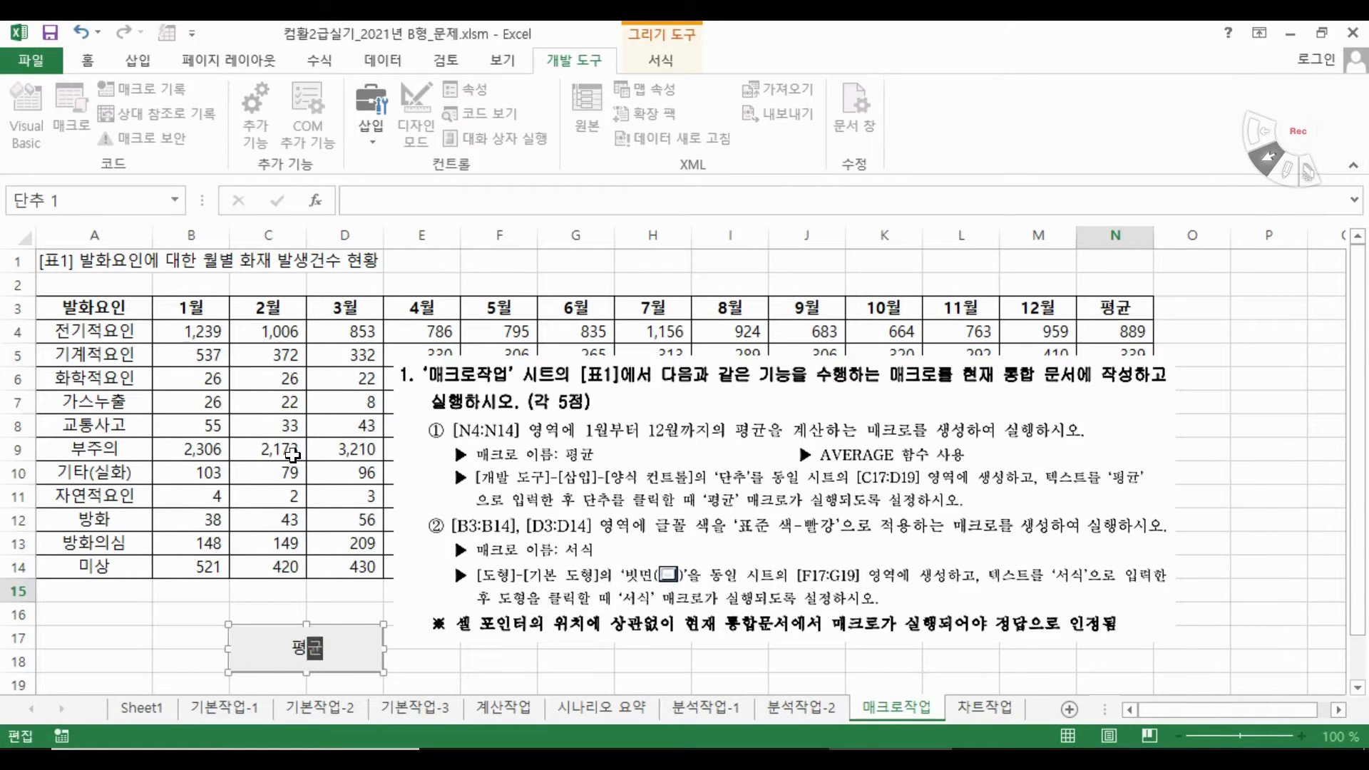
pyautogui.click(155, 622)
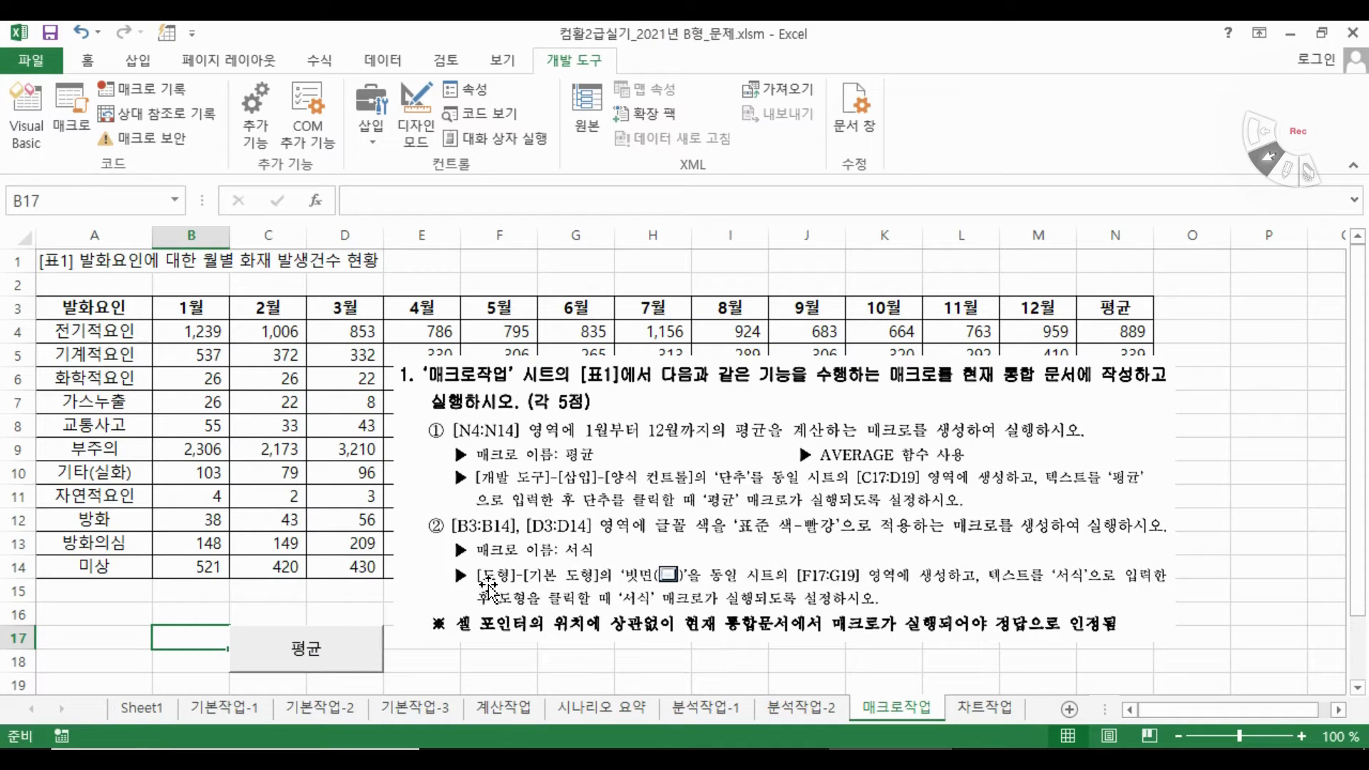
pyautogui.click(106, 263)
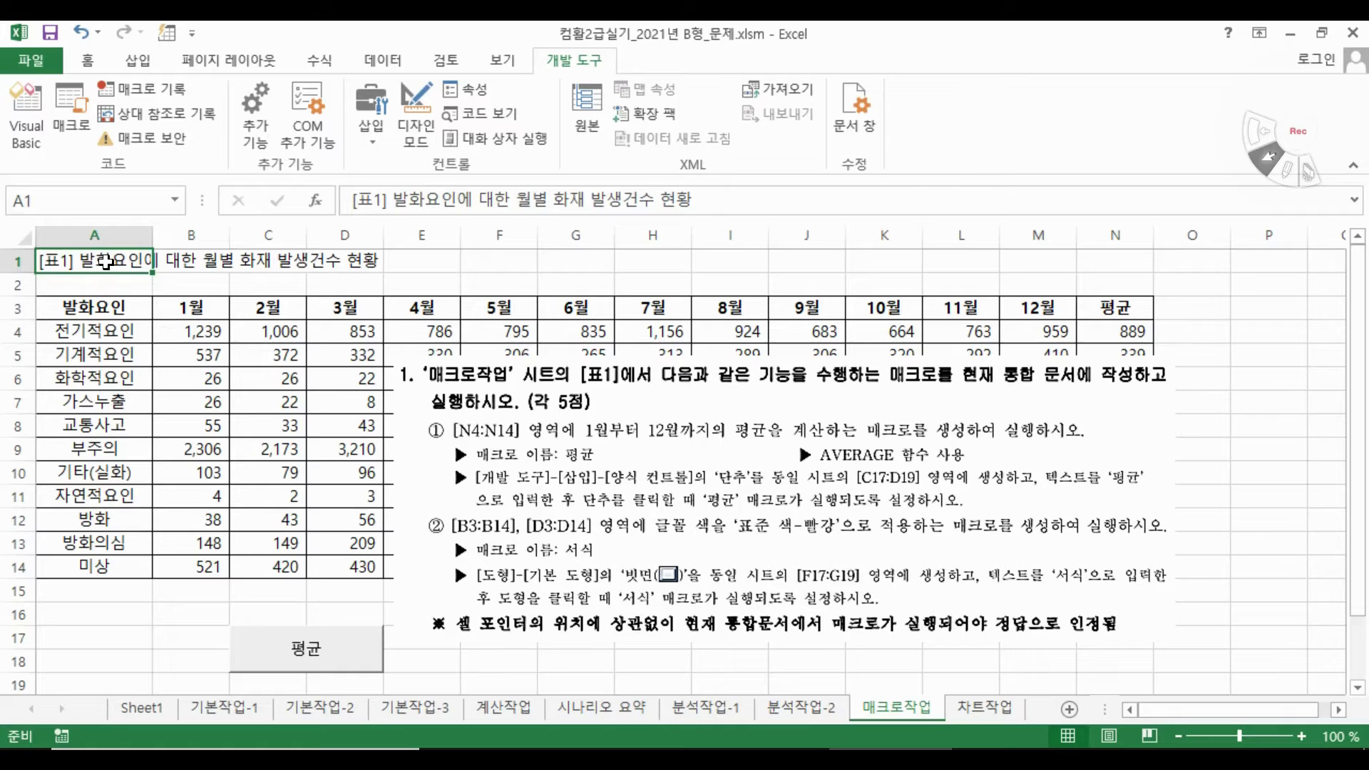
# Start recording a macro named 서식, stored in the current workbook
pyautogui.click(133, 88)
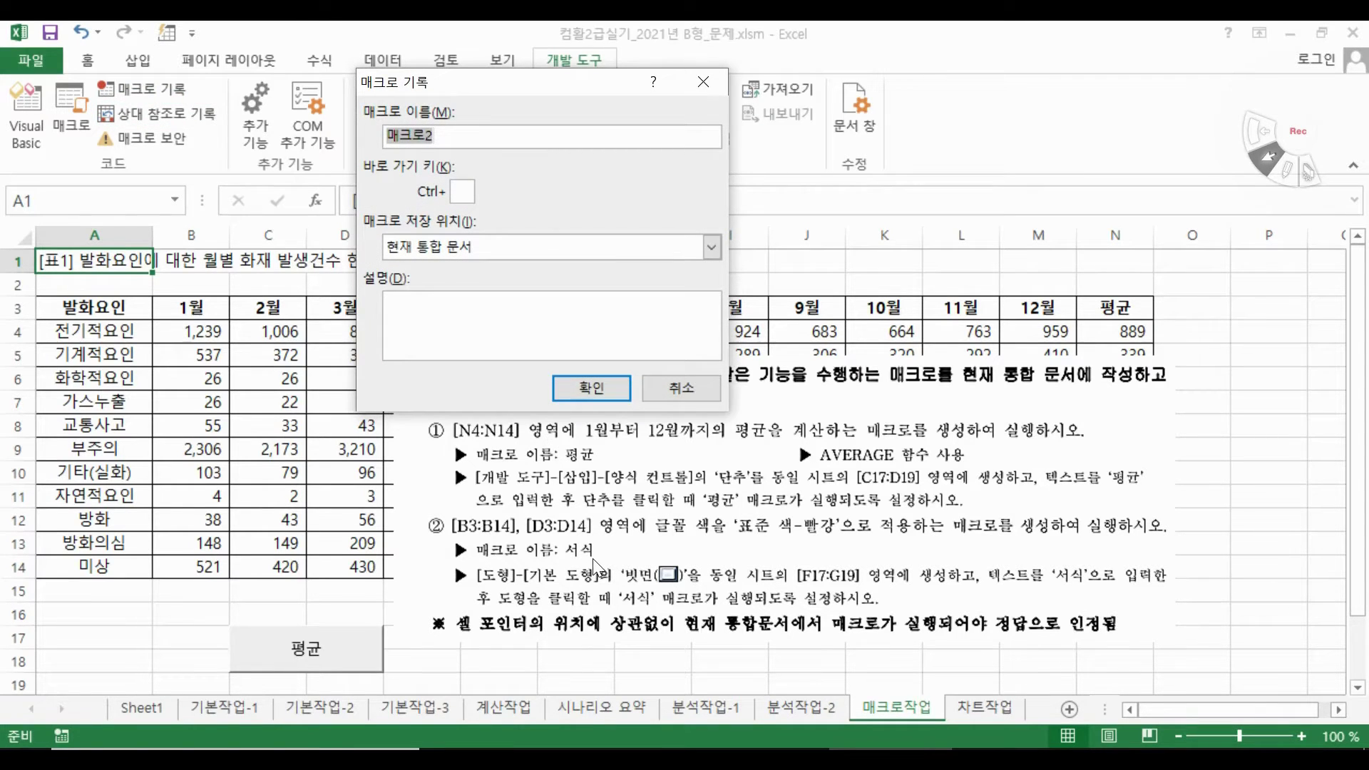
pyautogui.write('tjtl')
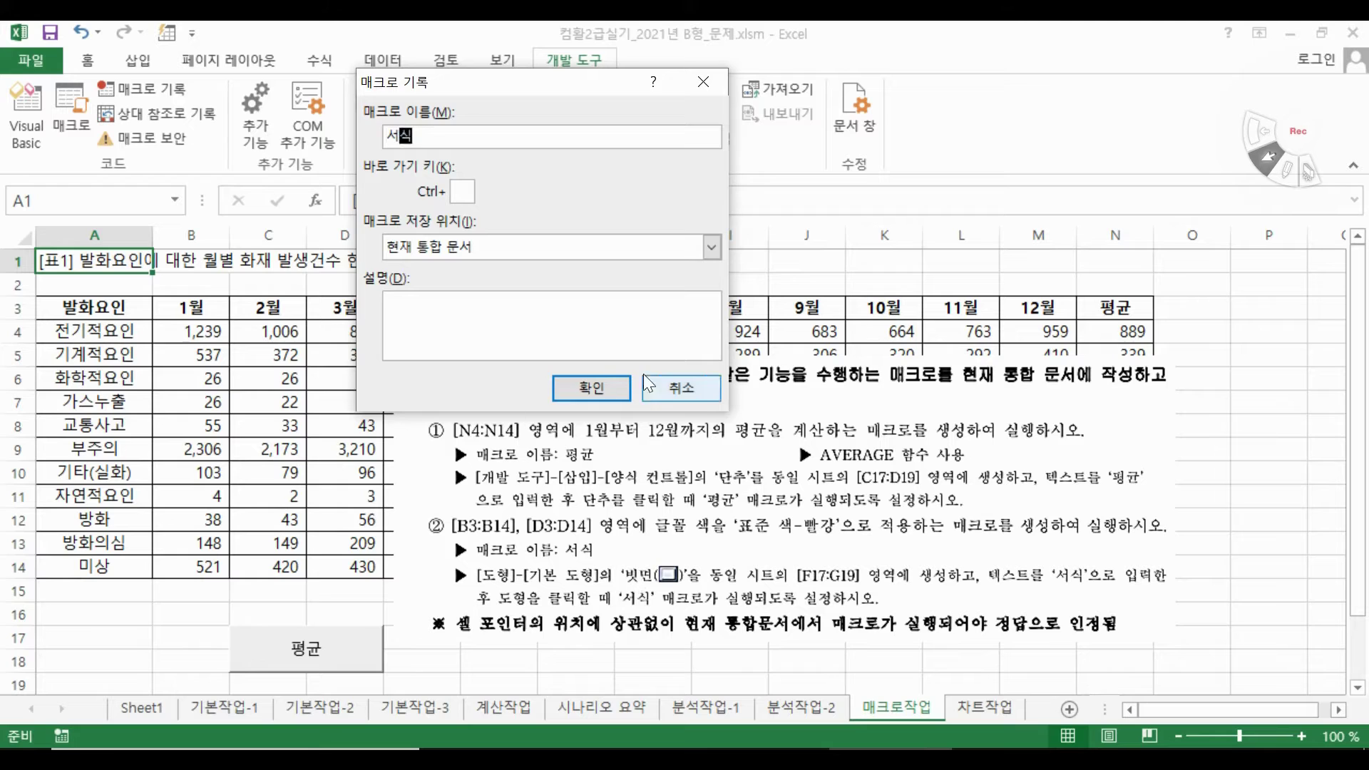
pyautogui.click(589, 386)
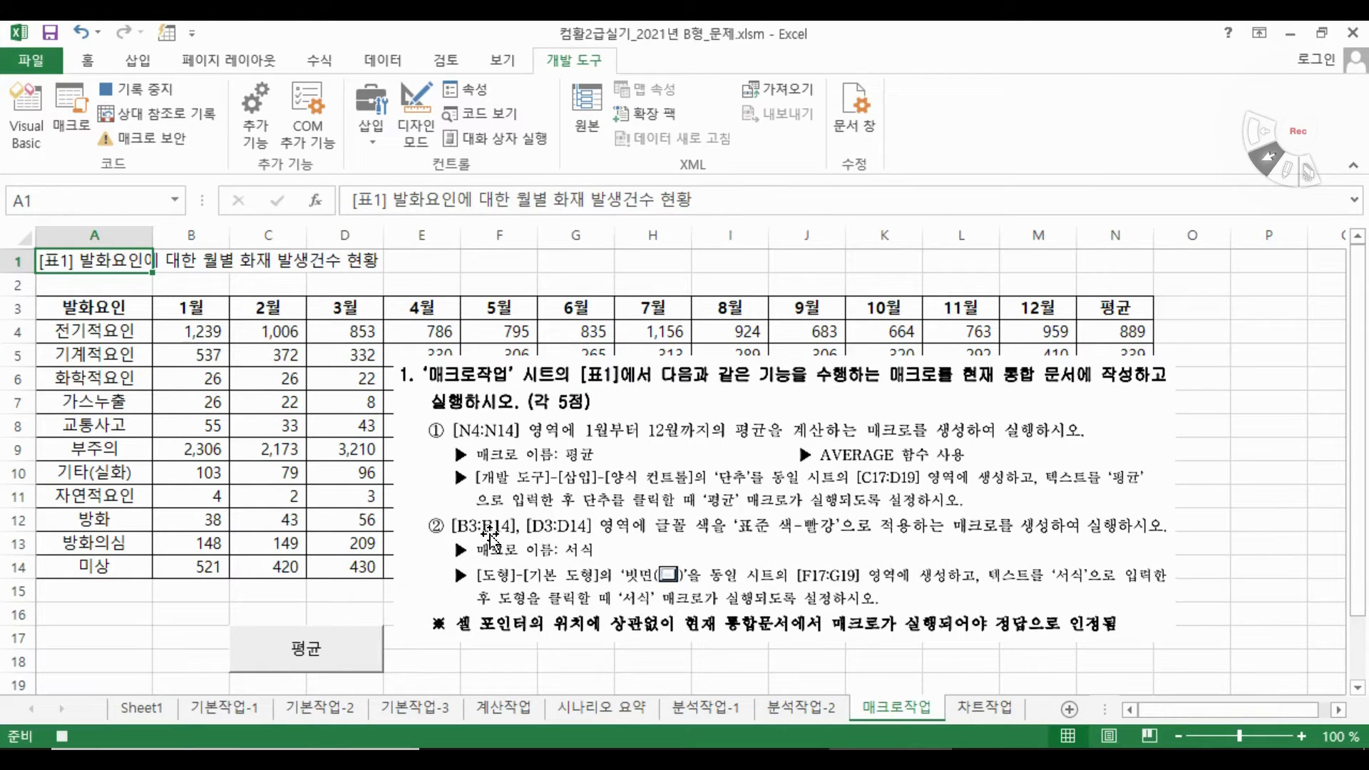
# Apply the standard red font colour to B3:B14 and D3:D14, then stop recording the macro
pyautogui.click(192, 305)
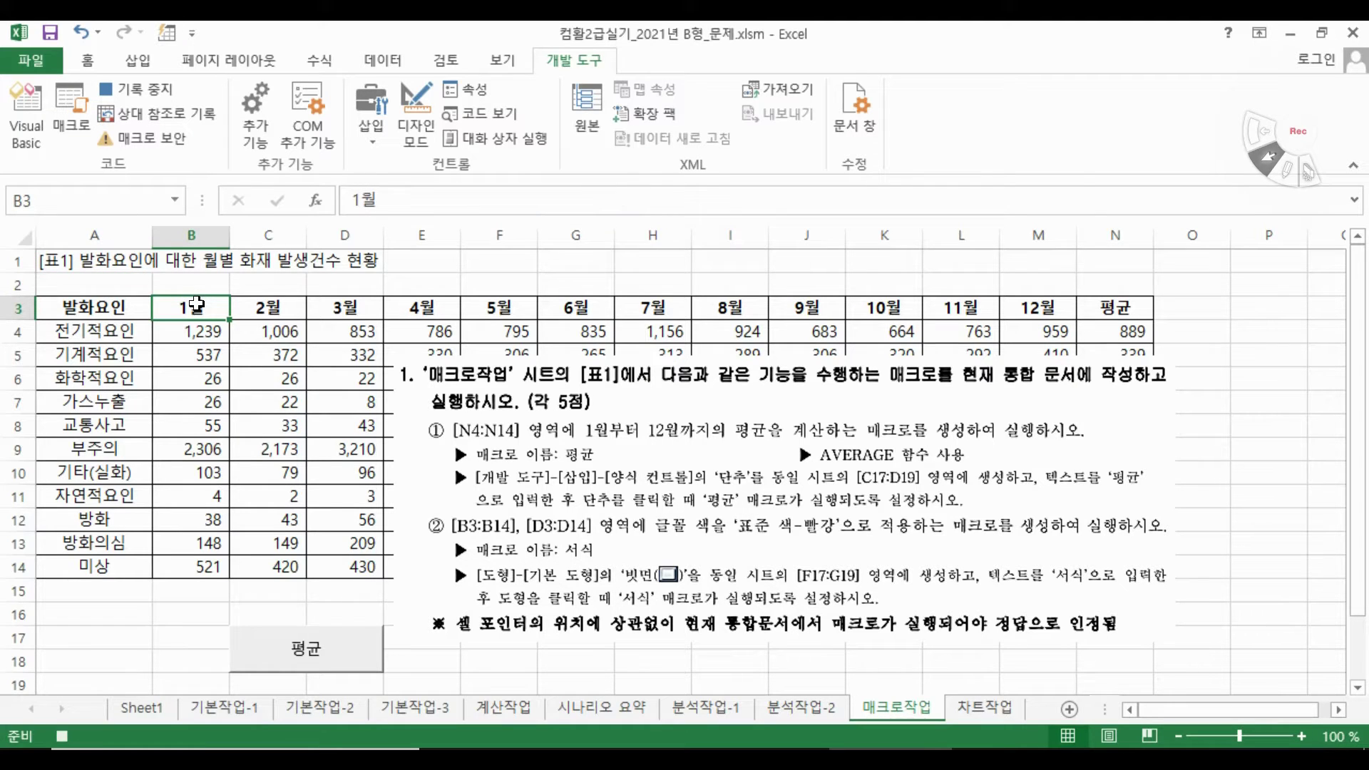
pyautogui.moveTo(196, 305); pyautogui.dragTo(214, 568)
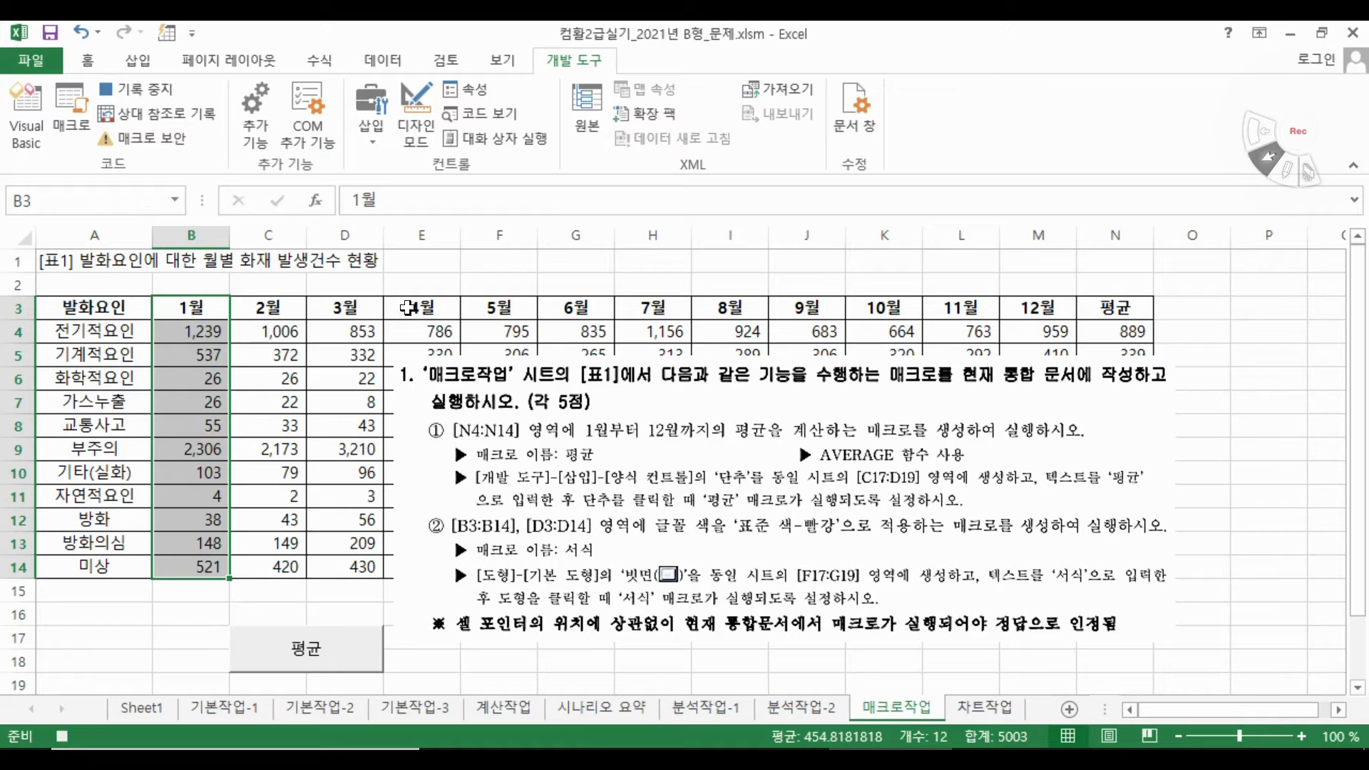
pyautogui.moveTo(355, 308); pyautogui.dragTo(364, 560)
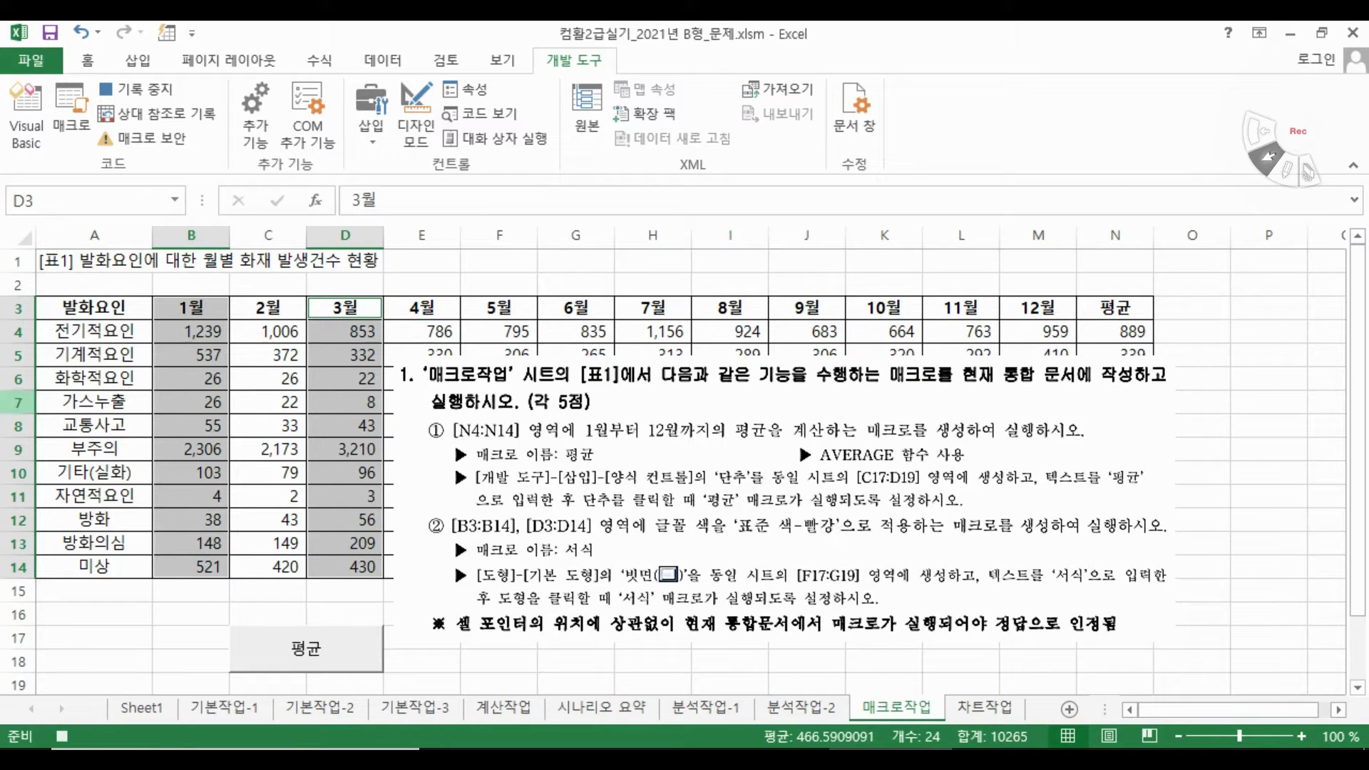
pyautogui.click(87, 60)
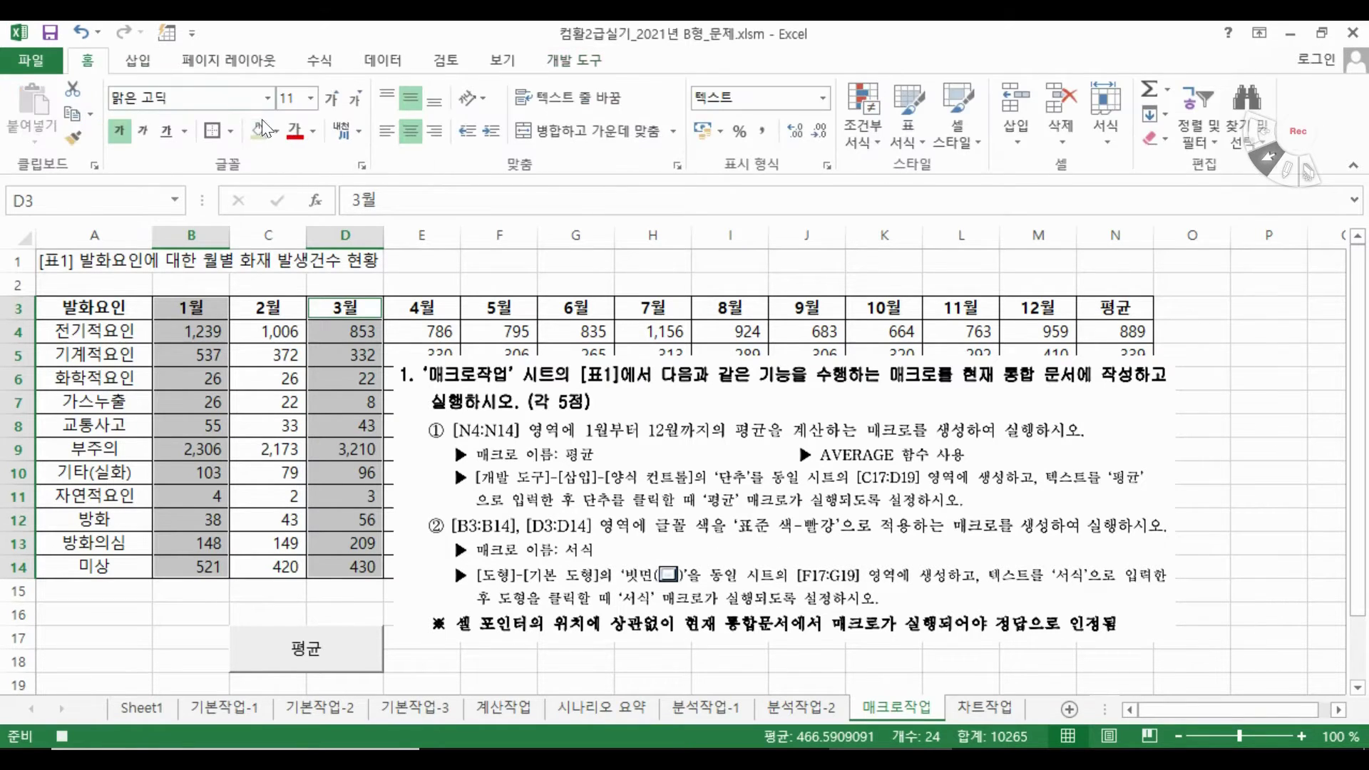
pyautogui.click(313, 131)
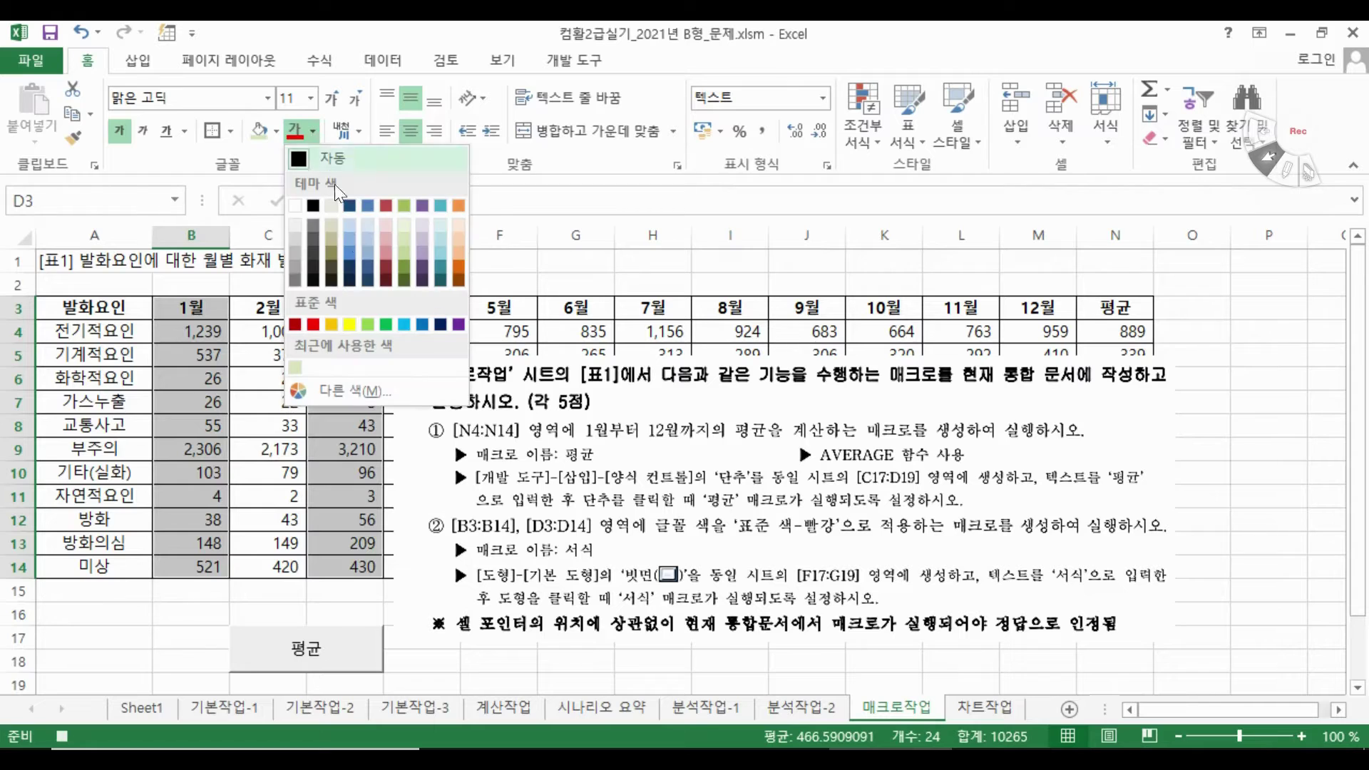
pyautogui.click(313, 325)
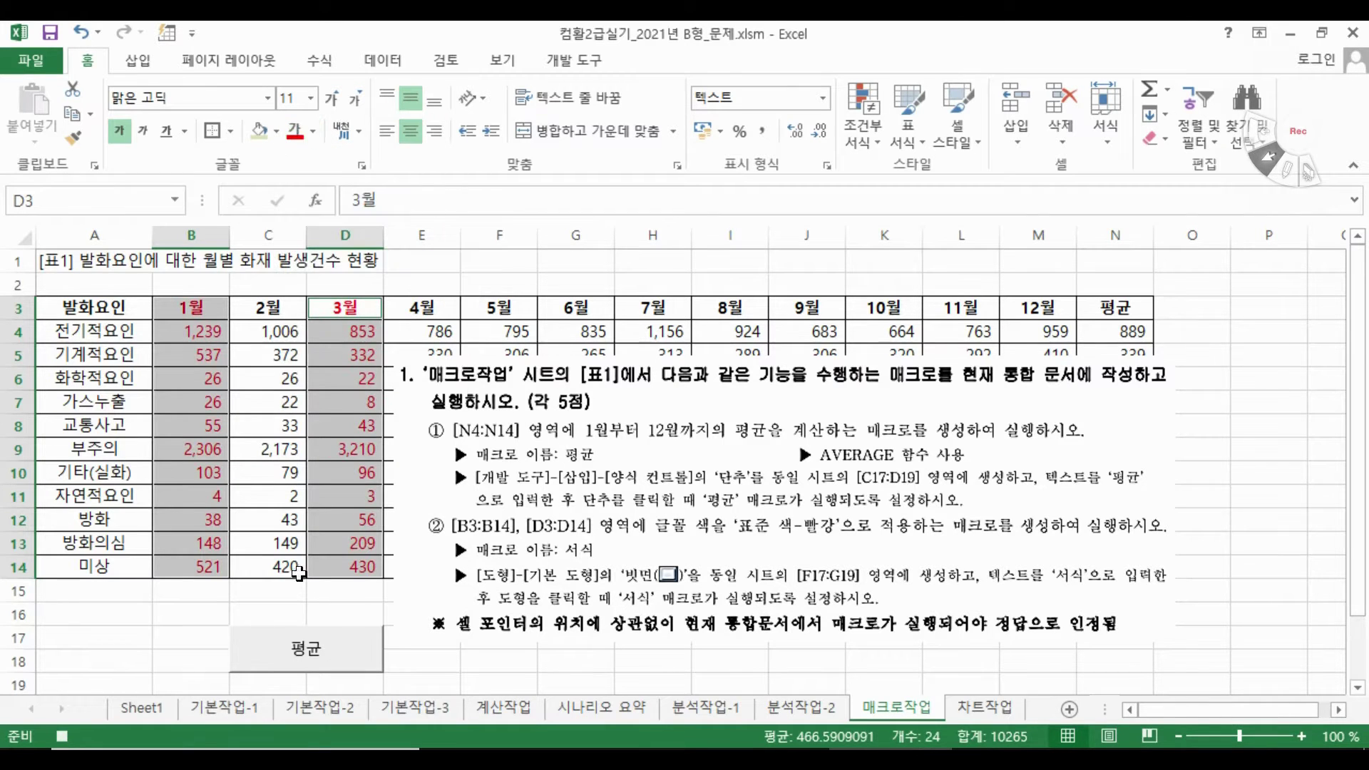
pyautogui.click(356, 591)
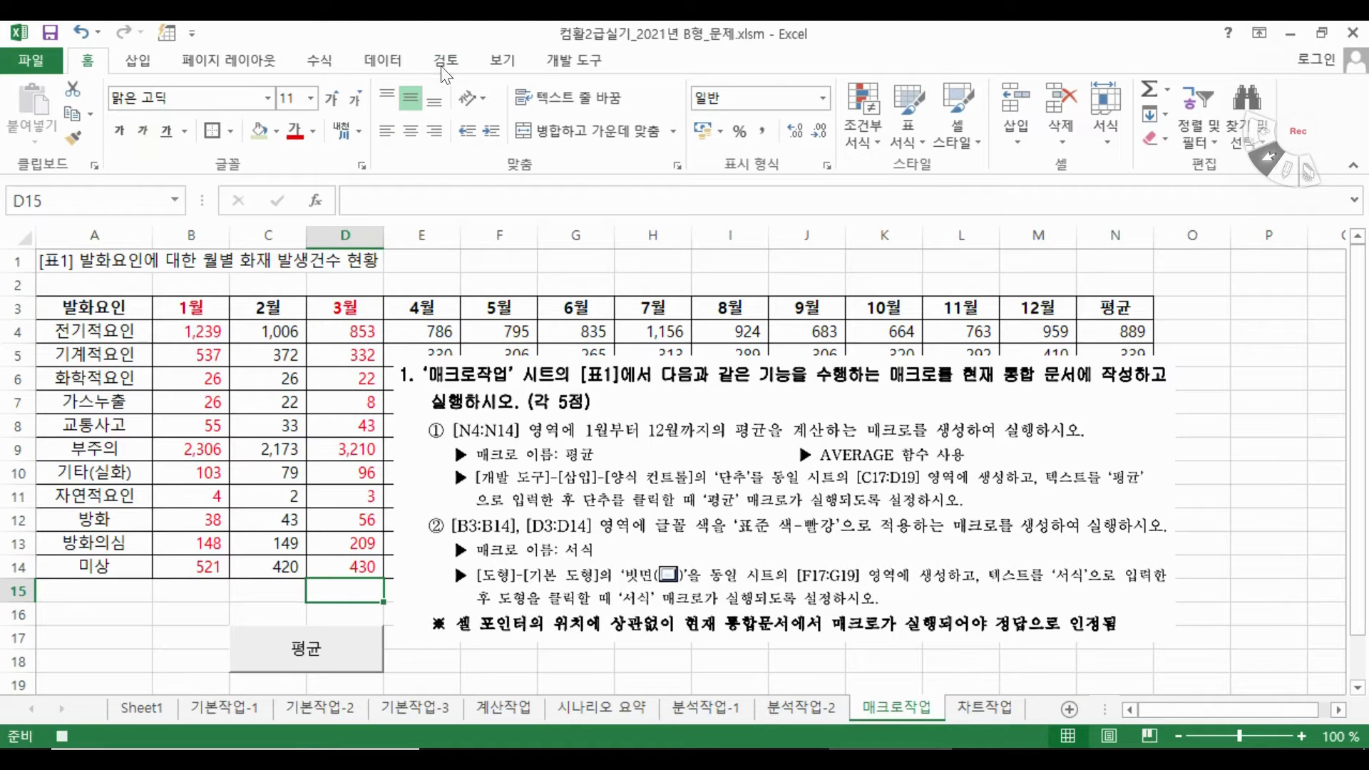
pyautogui.click(570, 60)
pyautogui.click(139, 88)
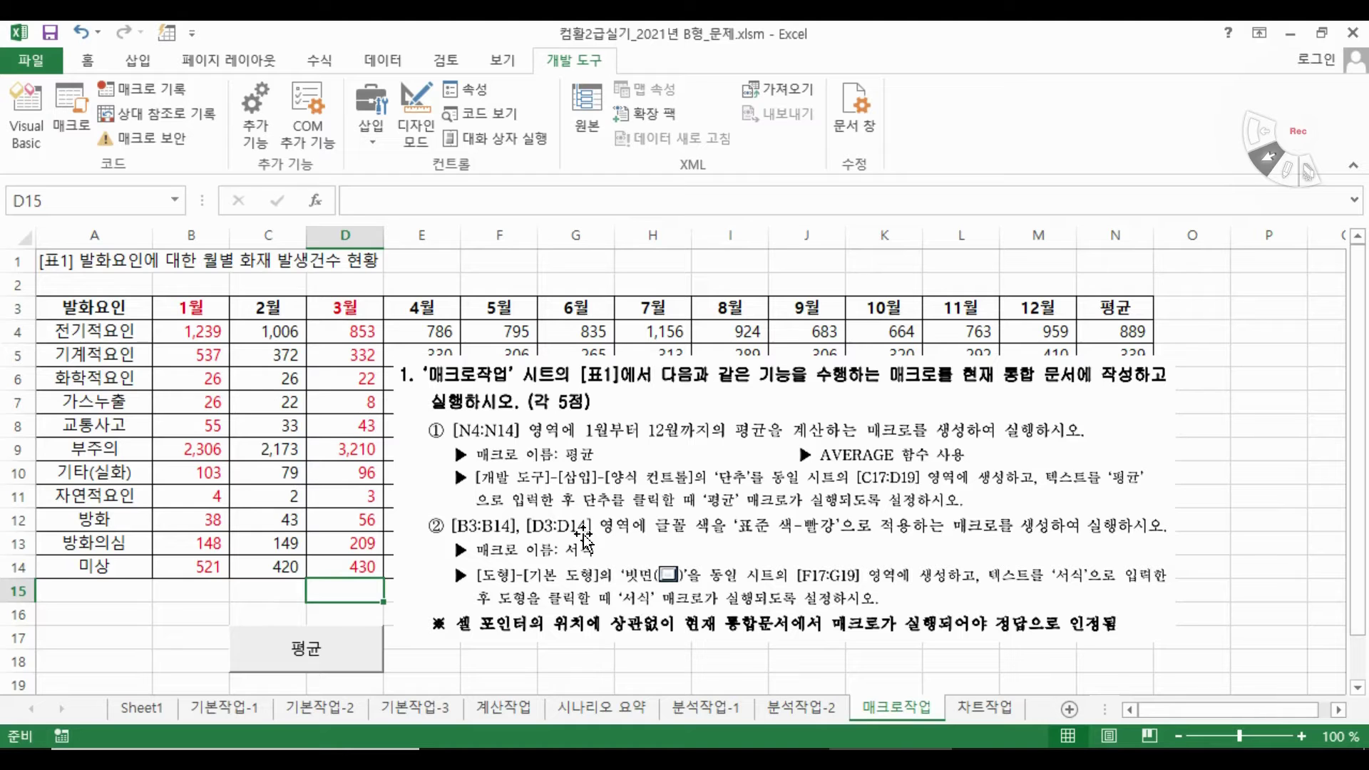
# Move the instruction picture clear of columns F and G and draw a bevel shape over F17:G18
pyautogui.moveTo(618, 513); pyautogui.dragTo(798, 553)
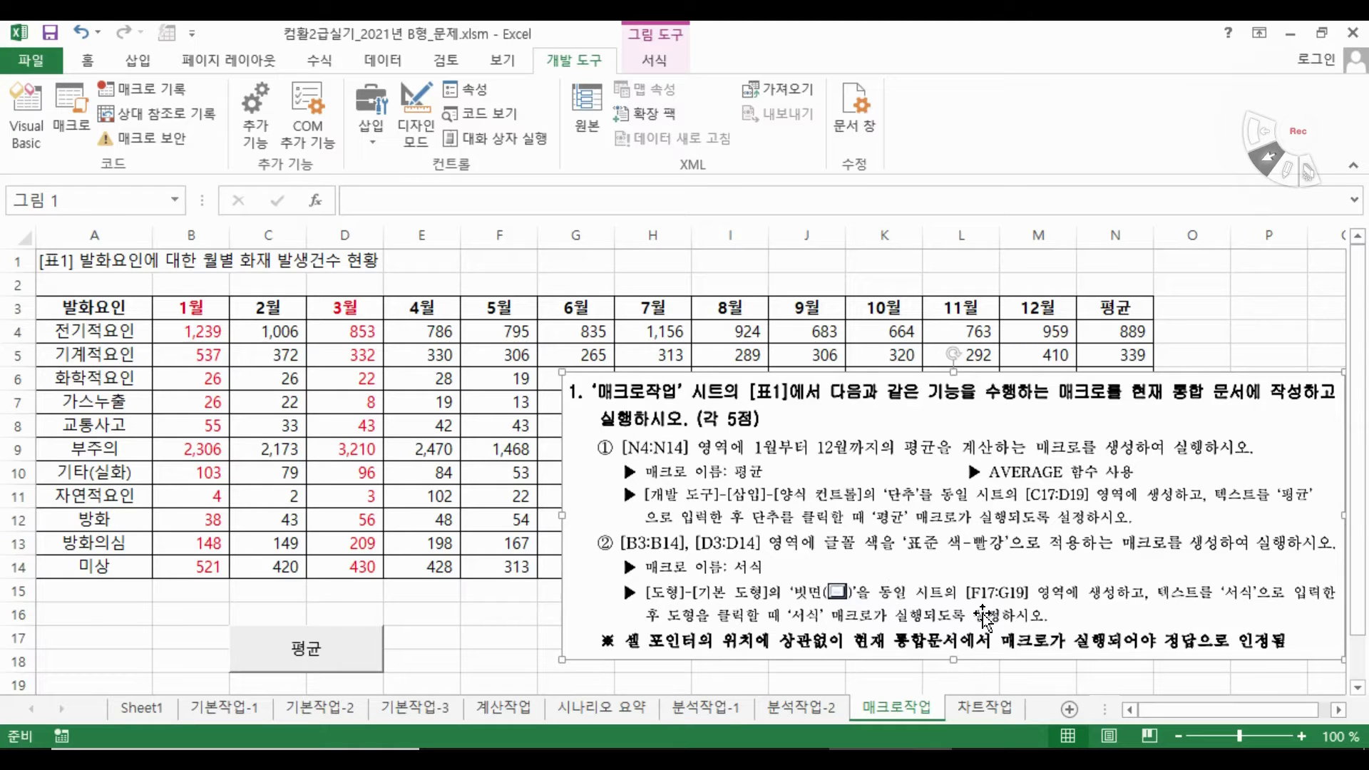
pyautogui.moveTo(988, 613); pyautogui.dragTo(1062, 637)
pyautogui.click(129, 57)
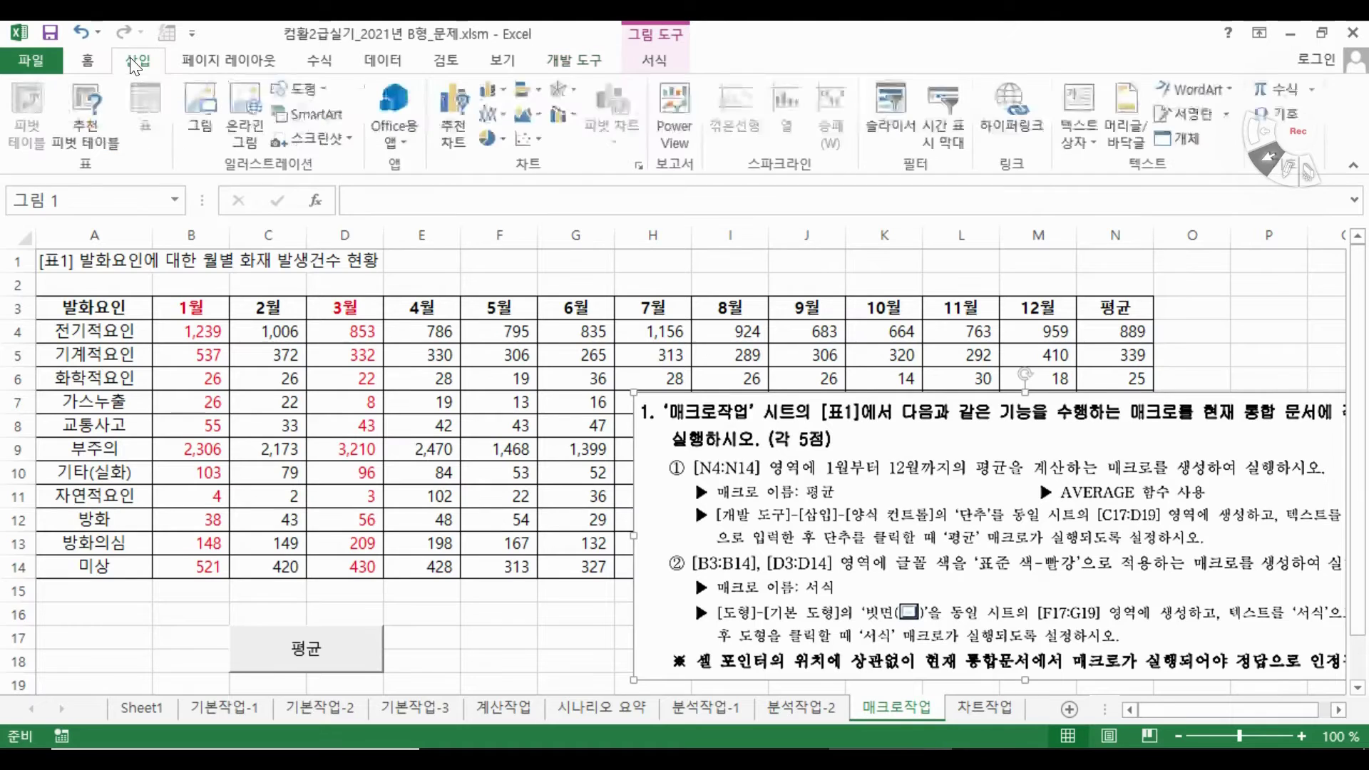
pyautogui.click(307, 92)
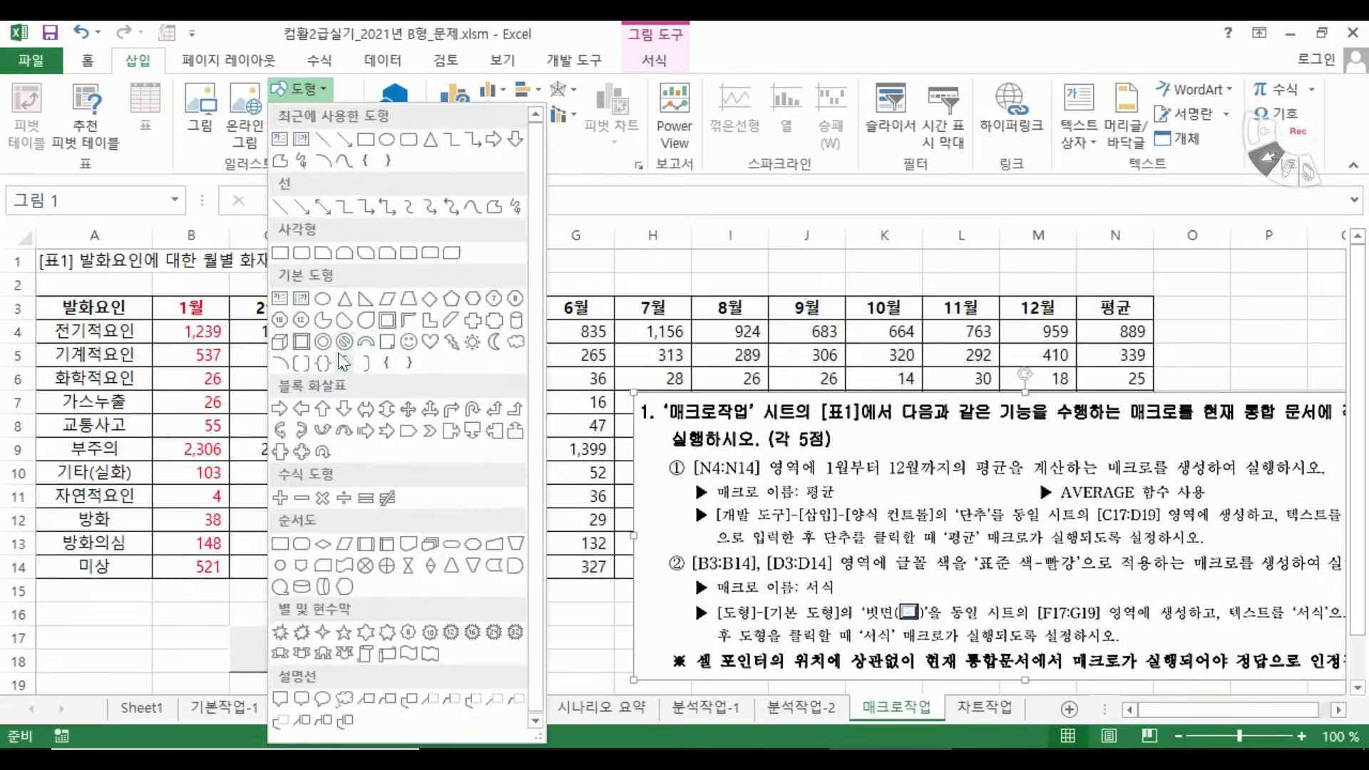
pyautogui.click(304, 344)
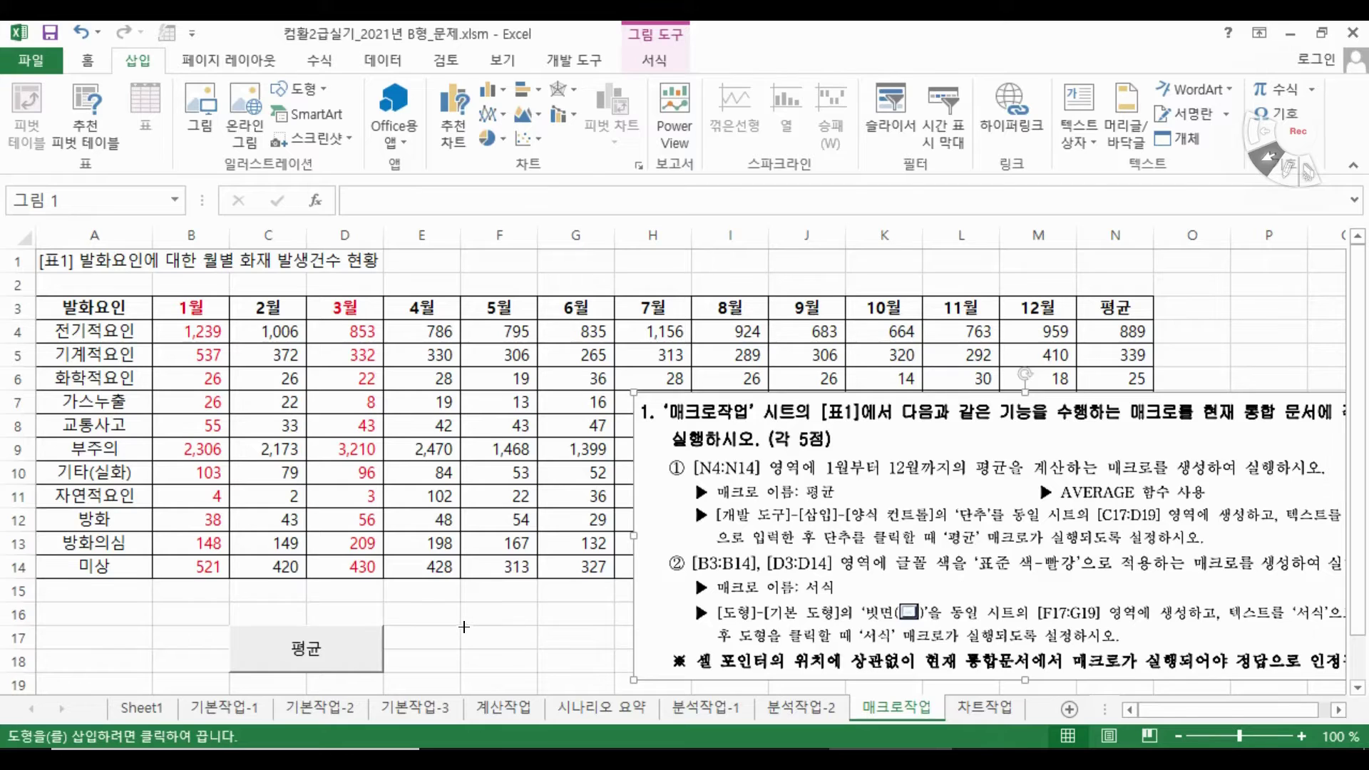
pyautogui.moveTo(464, 627); pyautogui.dragTo(589, 671)
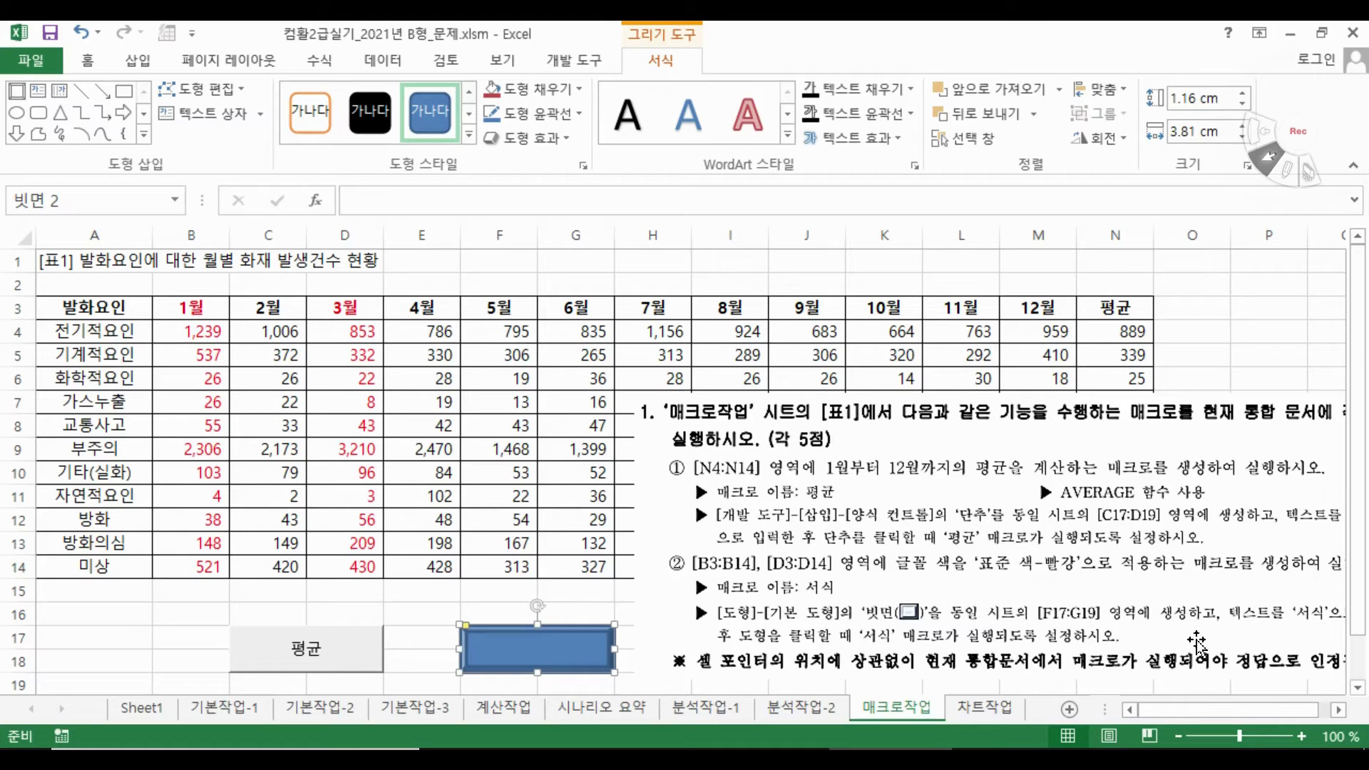
# Label the bevel shape 서식, assign the 서식 macro to it and deselect it
pyautogui.write('ㅅㅓ식')
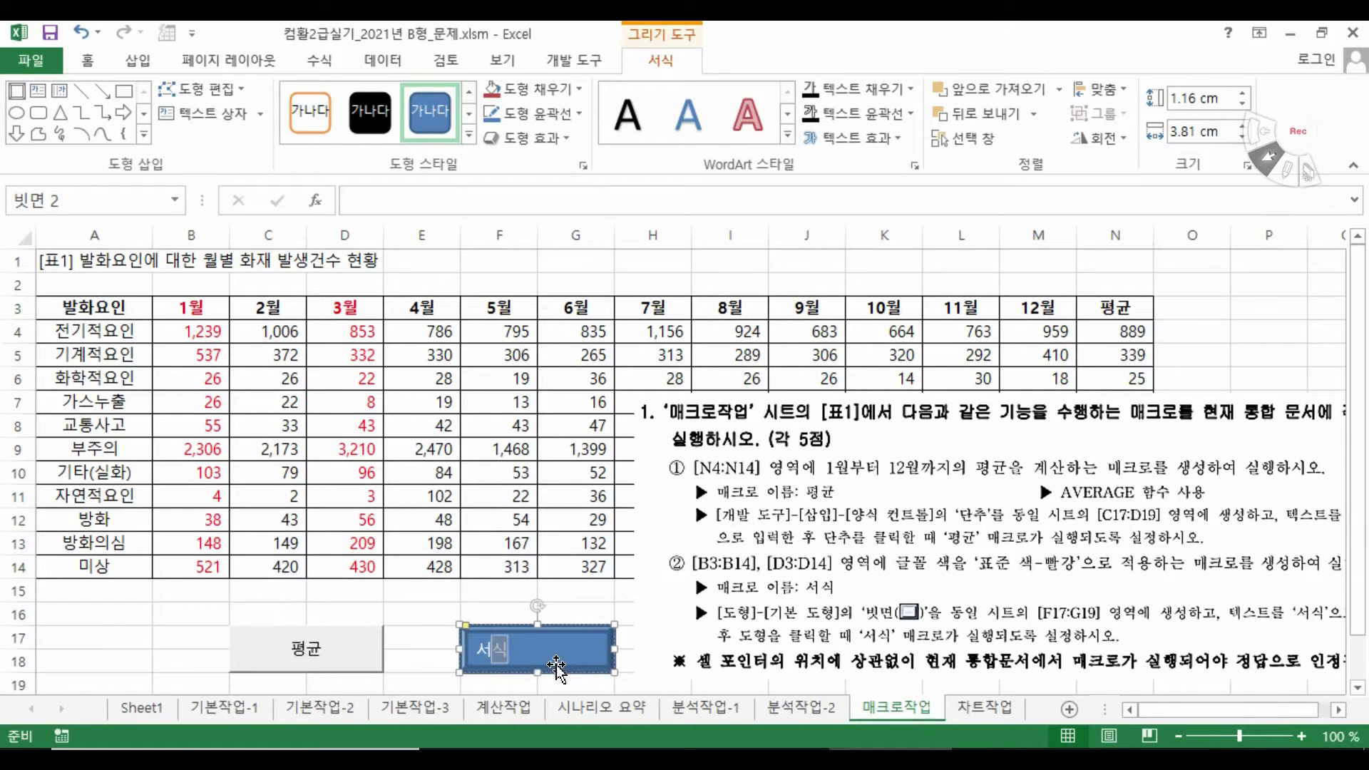
pyautogui.rightClick(572, 631)
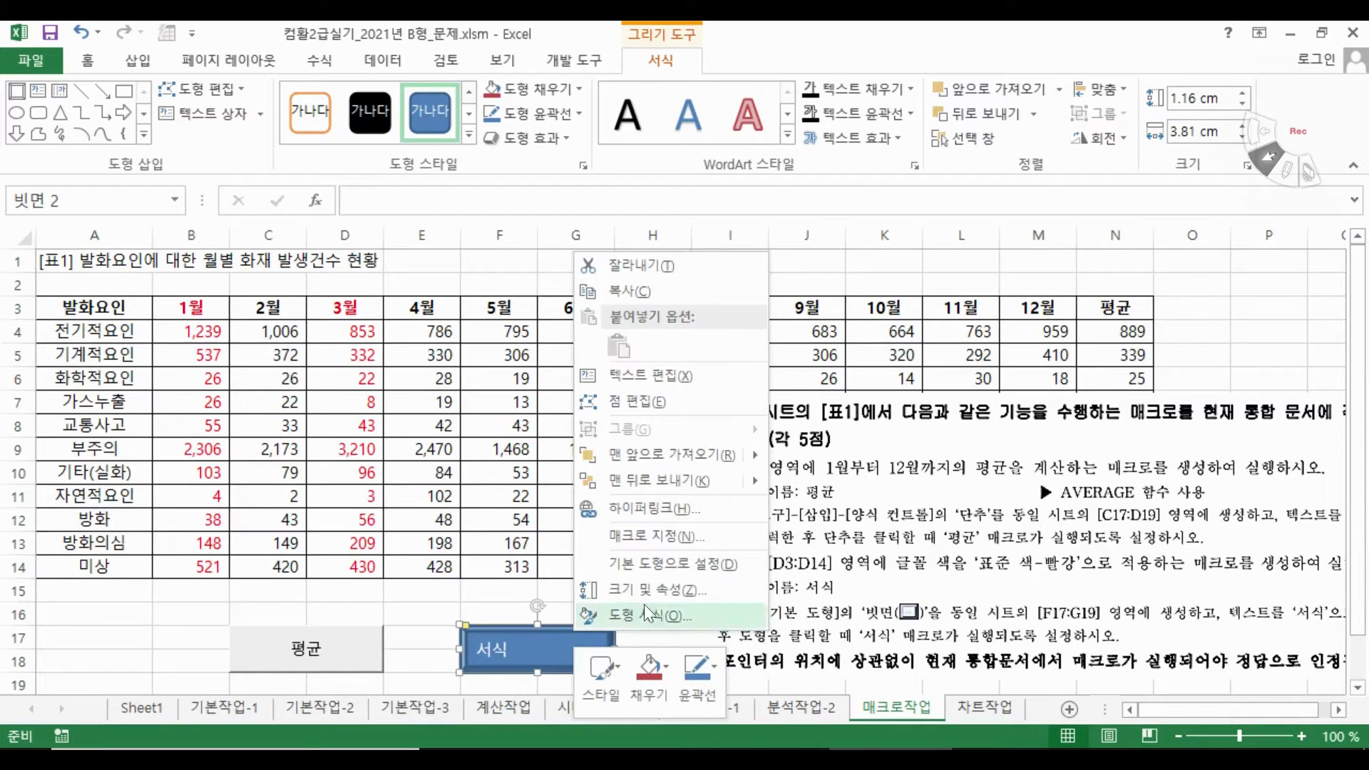
pyautogui.click(664, 534)
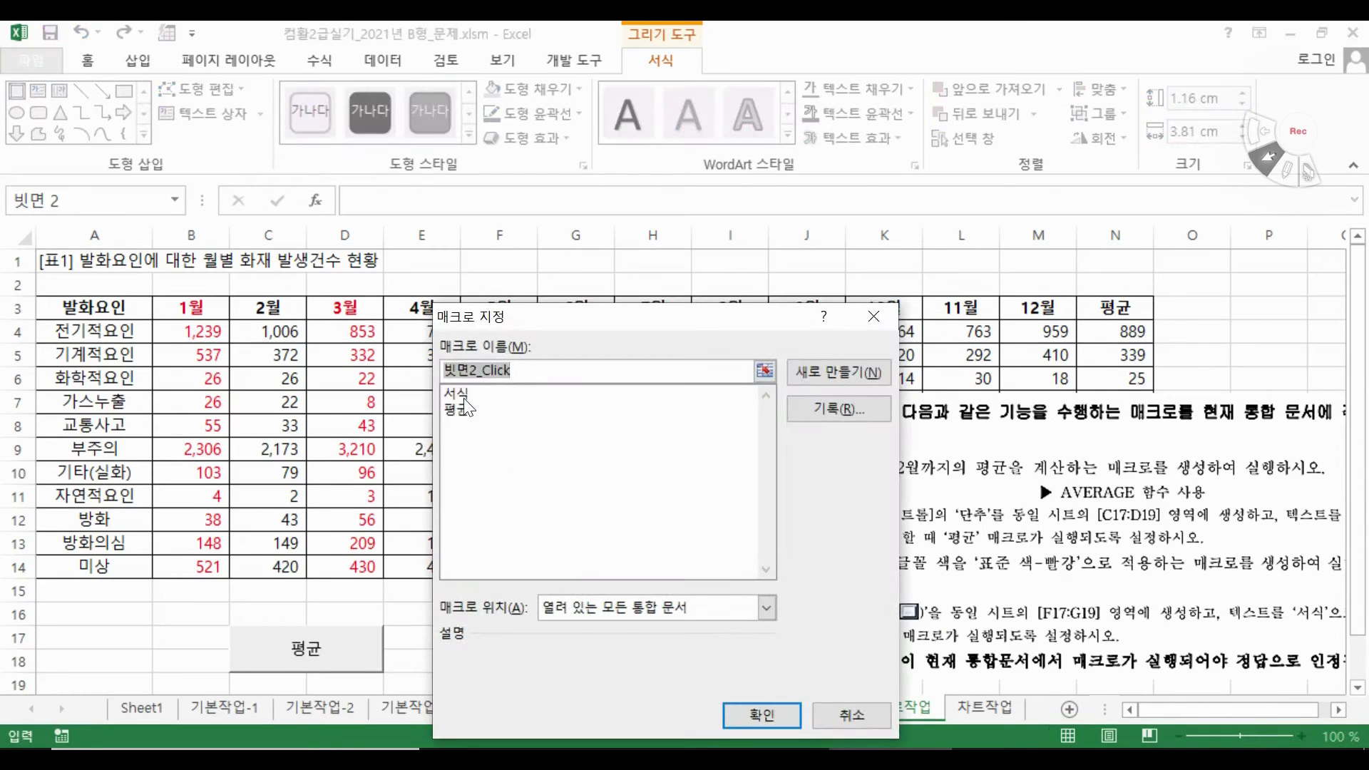
pyautogui.click(463, 395)
pyautogui.click(777, 718)
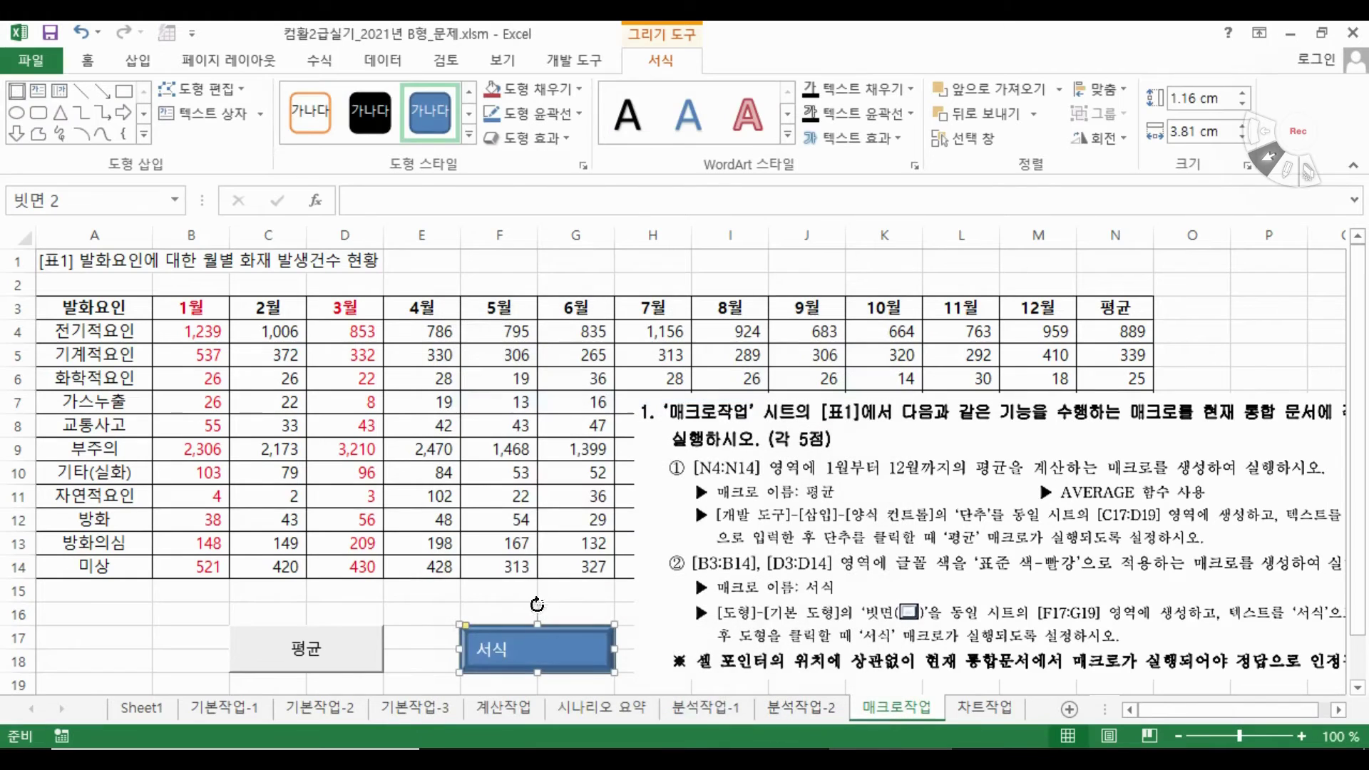
pyautogui.click(581, 598)
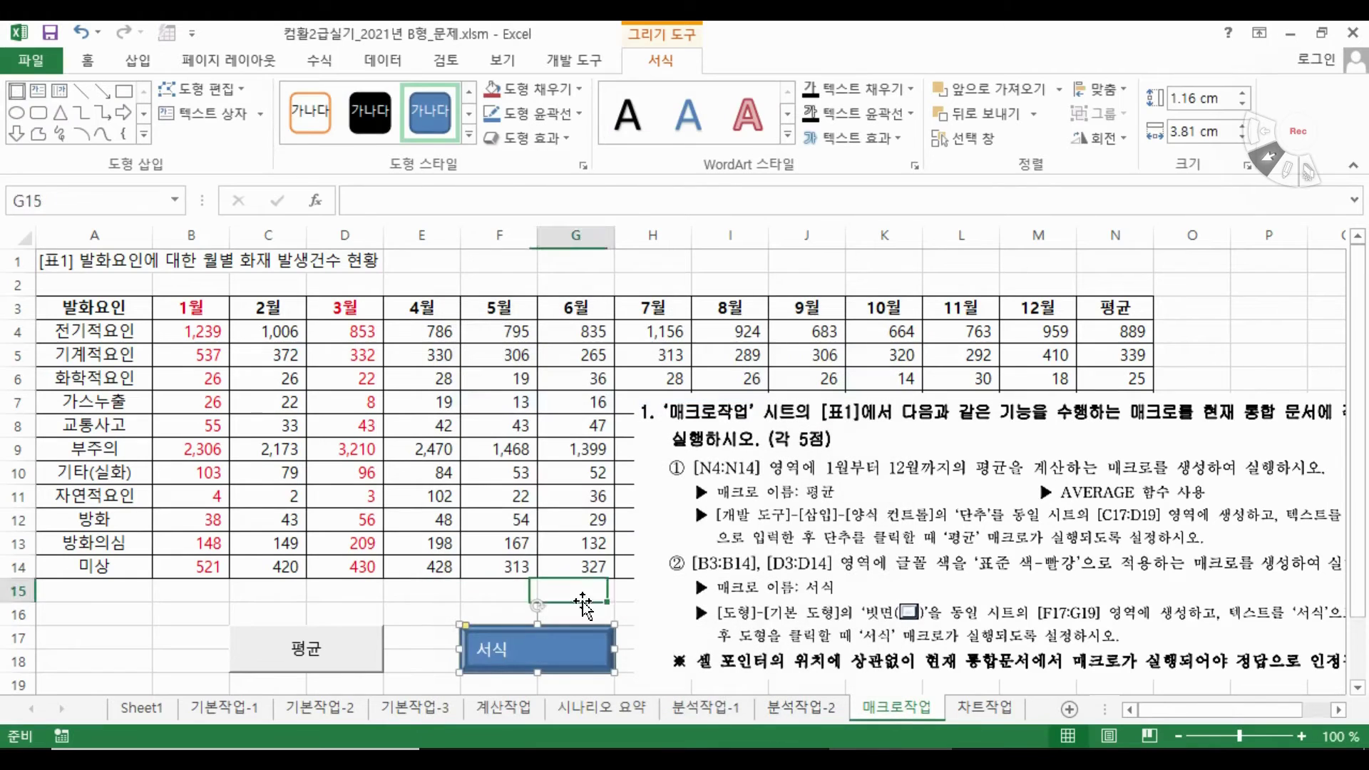
# Run the 평균 and 서식 macros several times from the button and the bevel shape to test them
pyautogui.click(334, 652)
pyautogui.click(536, 653)
pyautogui.click(556, 650)
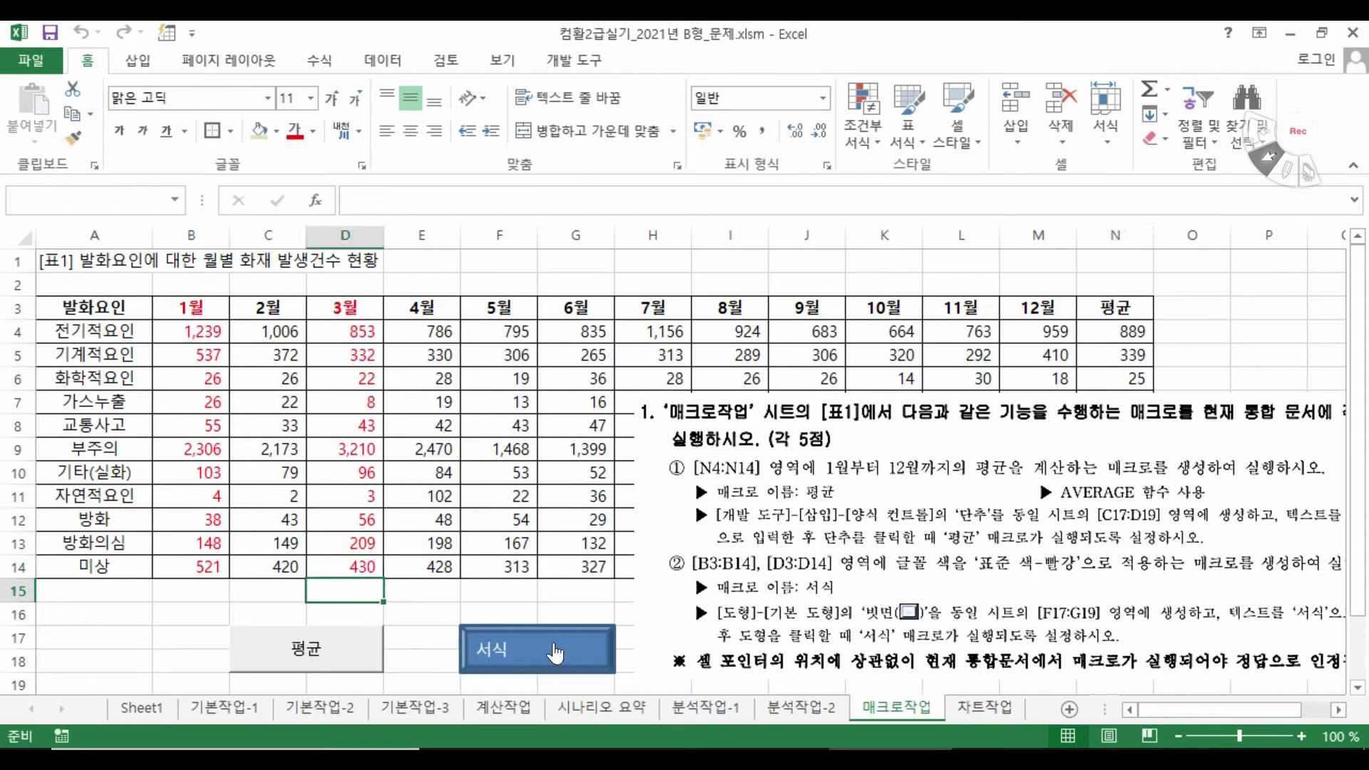
pyautogui.click(352, 656)
pyautogui.click(550, 654)
pyautogui.click(354, 654)
pyautogui.click(527, 651)
pyautogui.click(363, 653)
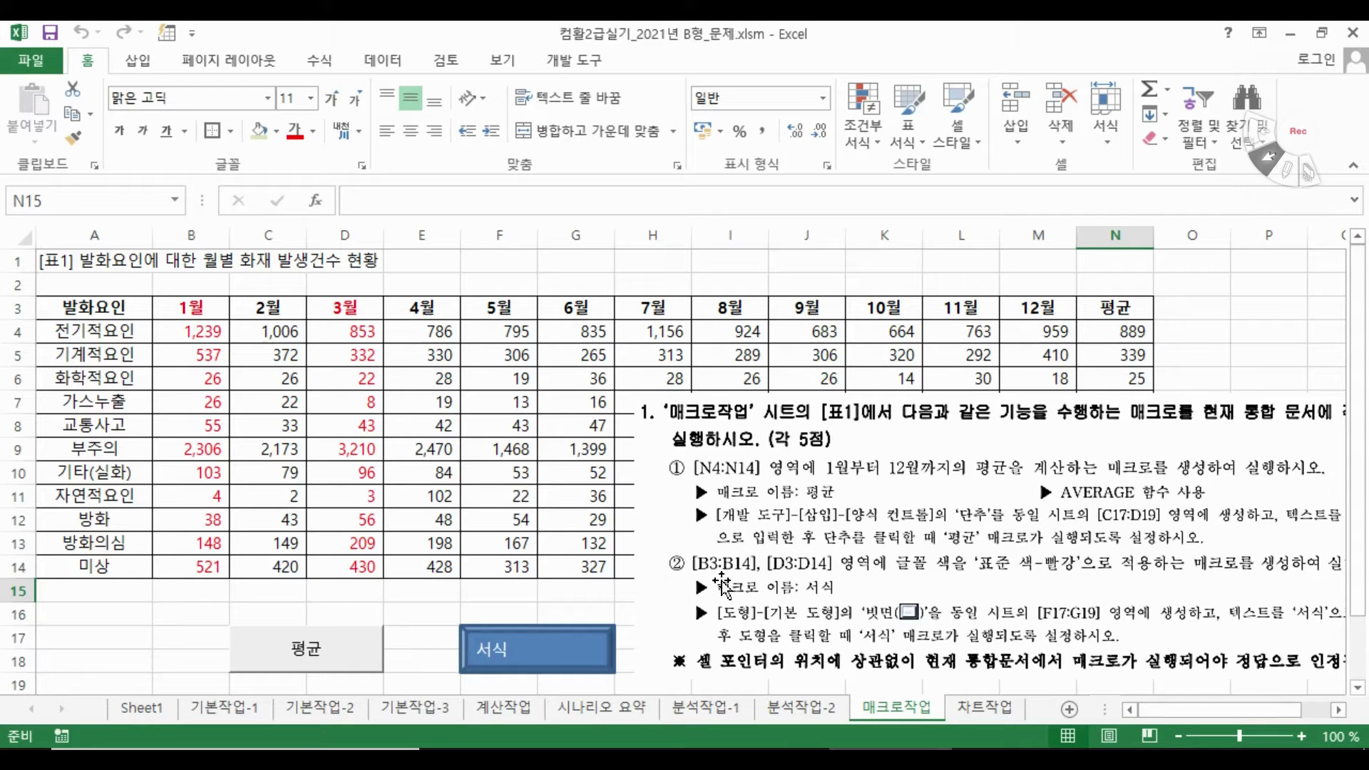
# Open the 차트작업 sheet and move the instruction picture down beside the chart
pyautogui.click(1001, 706)
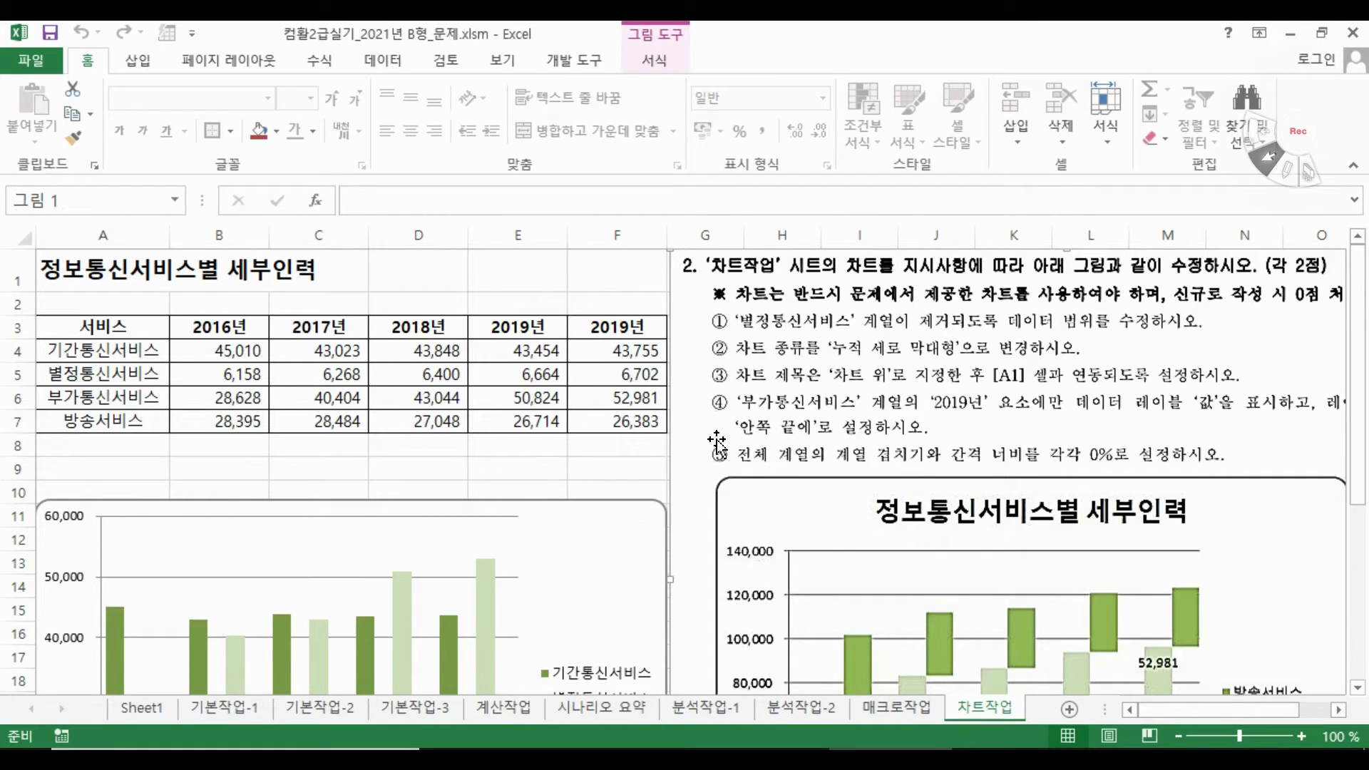
pyautogui.scroll(-2, 490, 399)
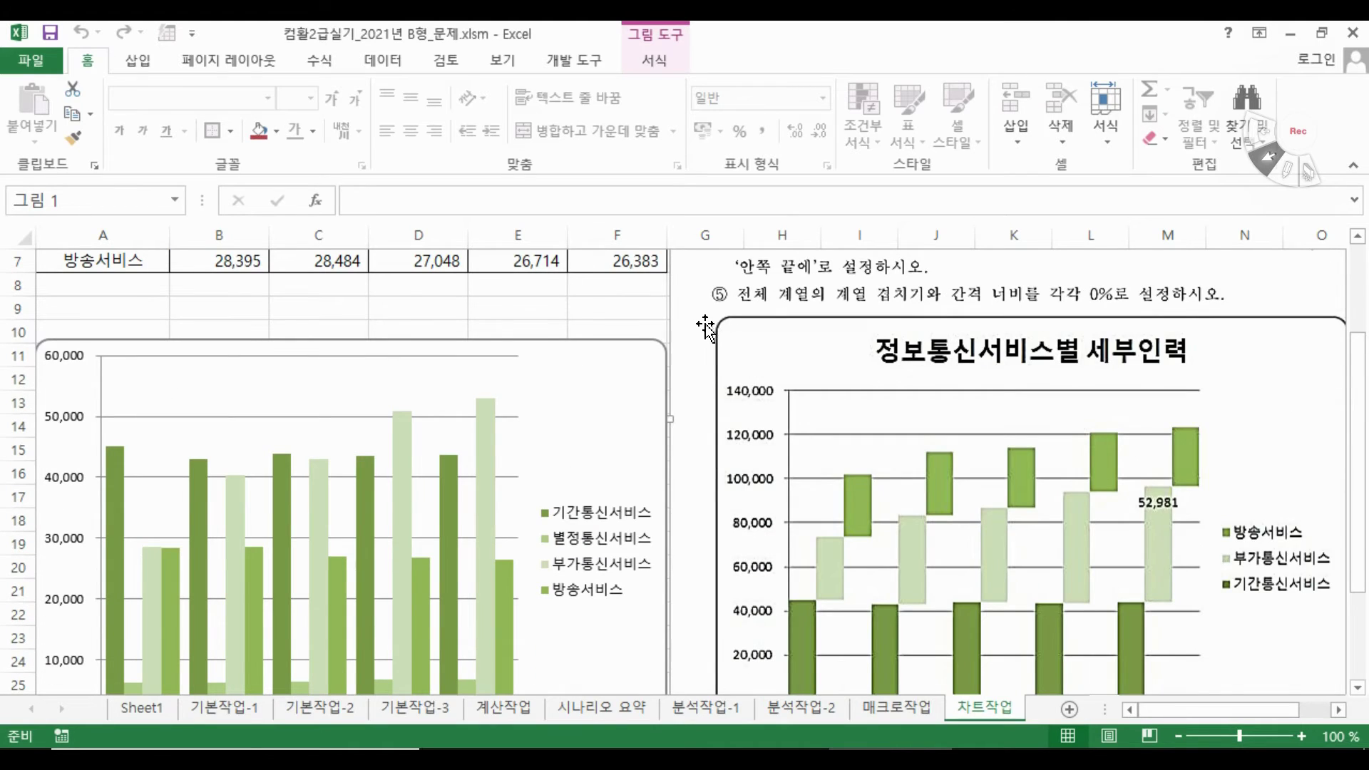
pyautogui.moveTo(703, 326); pyautogui.dragTo(703, 579)
pyautogui.scroll(-1, 502, 490)
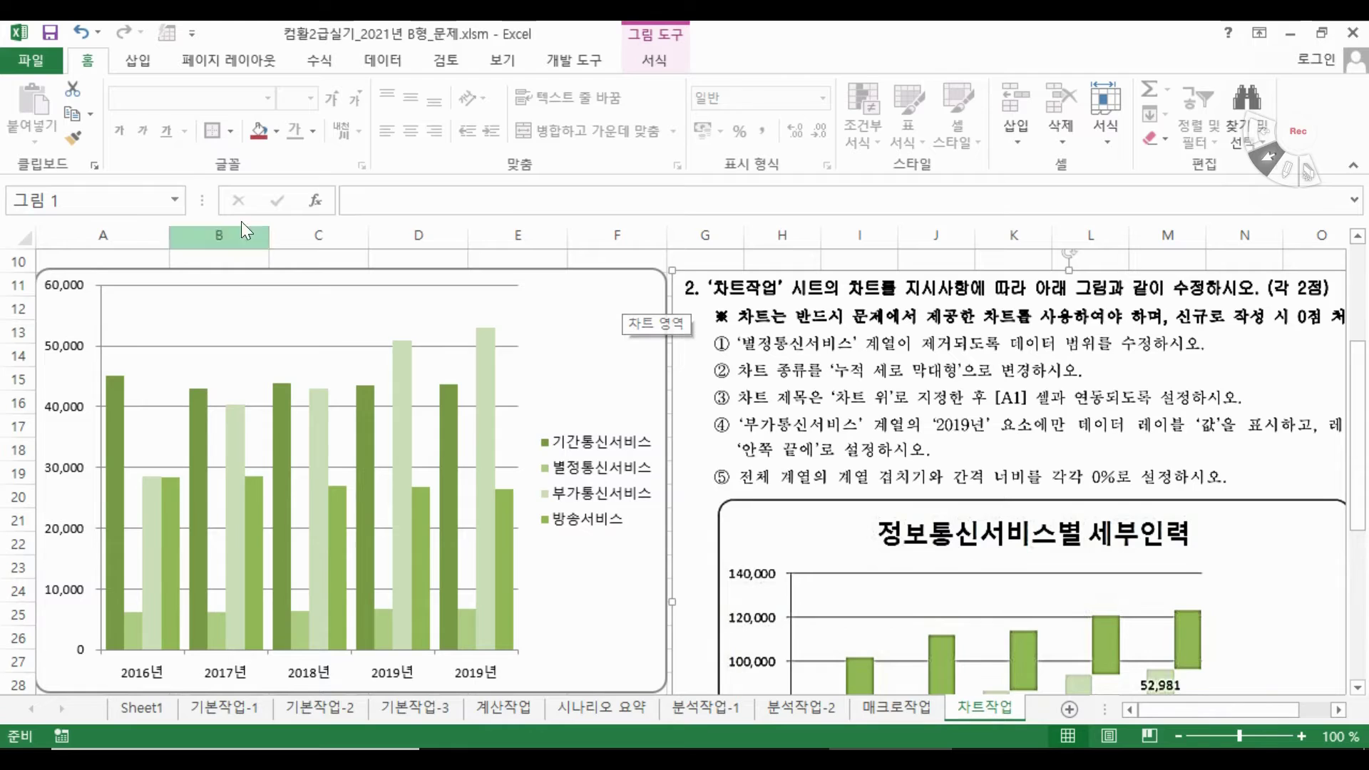
# Remove the 별정통신서비스 series from the chart's source data
pyautogui.click(599, 304)
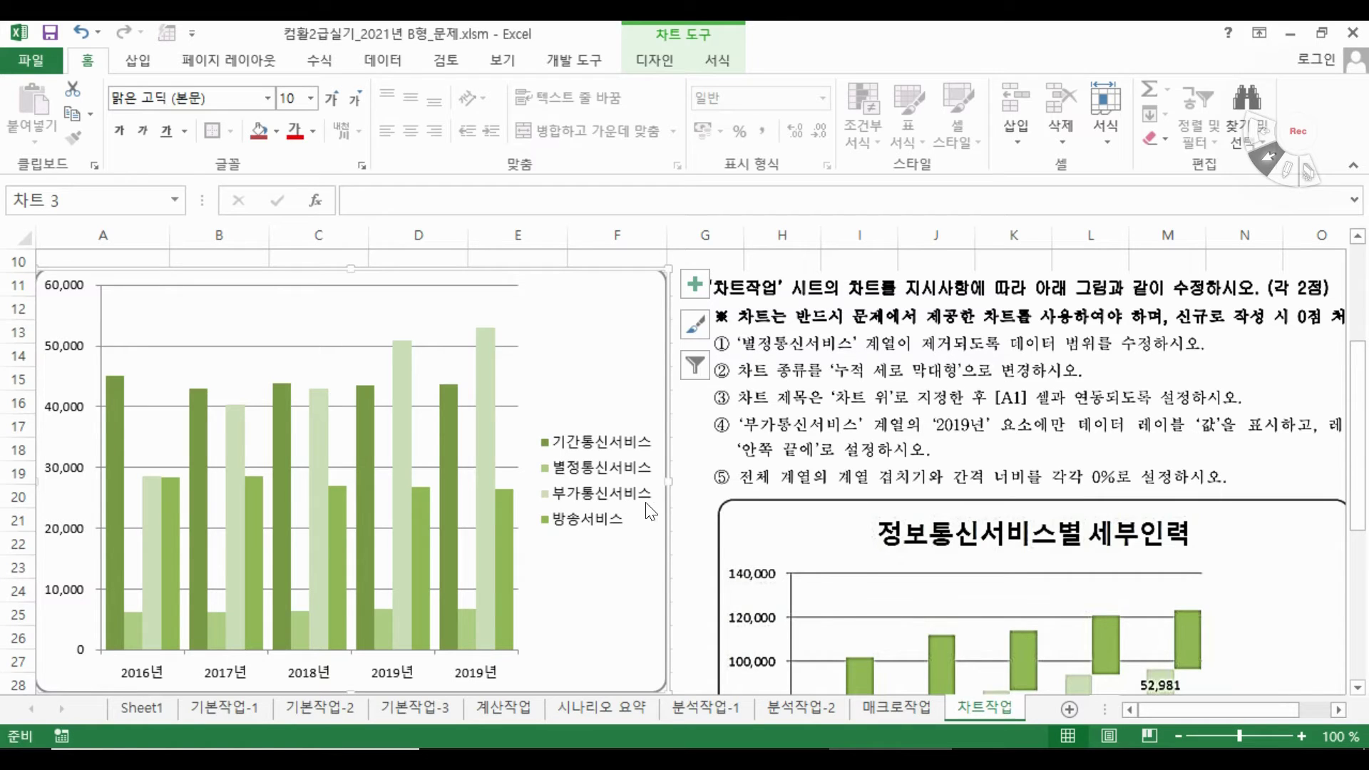
pyautogui.rightClick(580, 287)
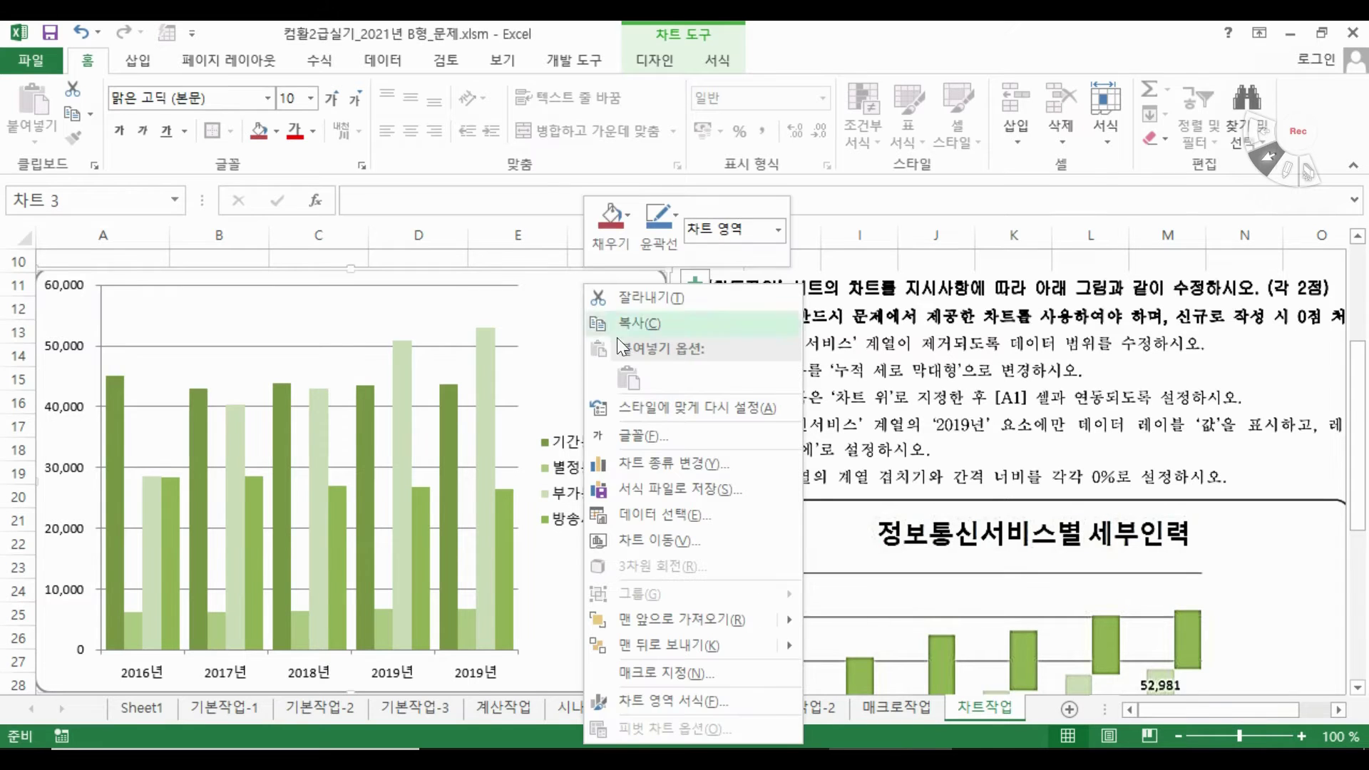
pyautogui.click(647, 520)
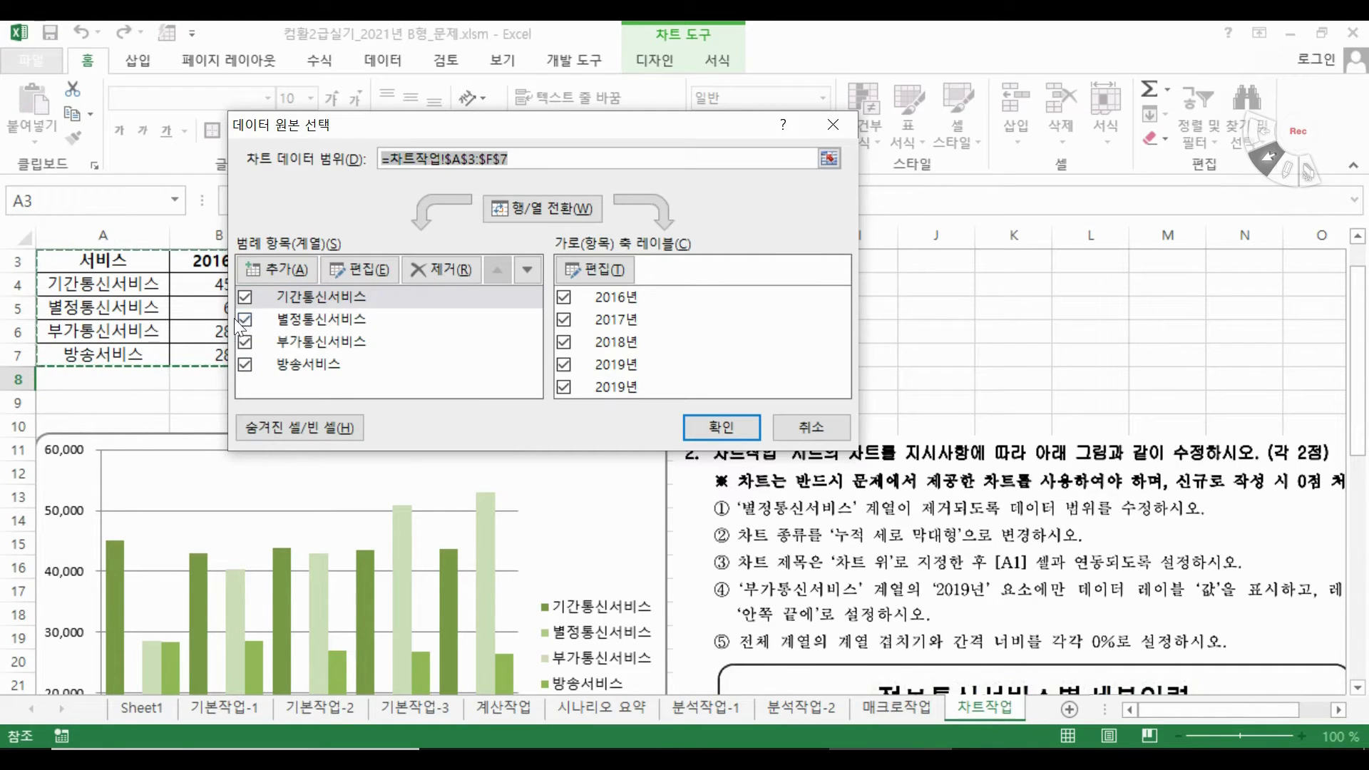
pyautogui.click(348, 319)
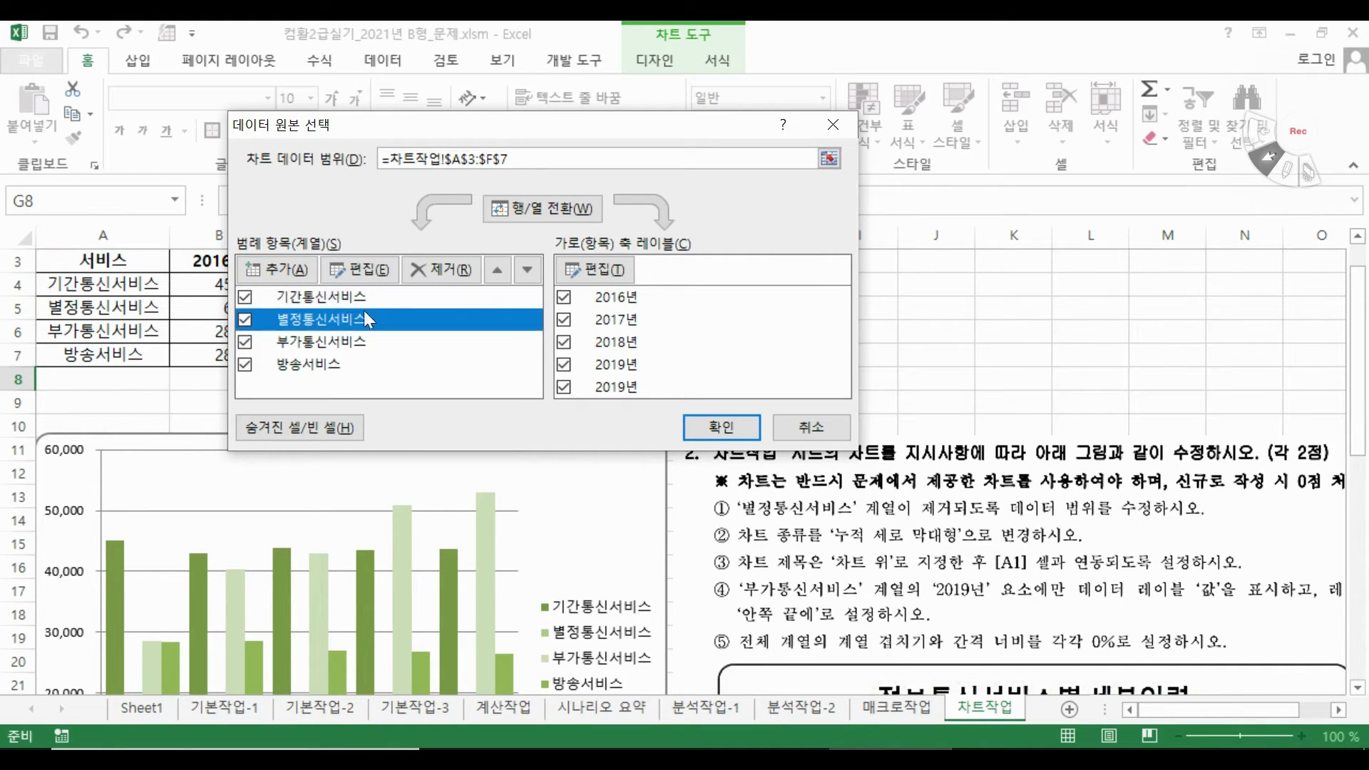
pyautogui.click(446, 268)
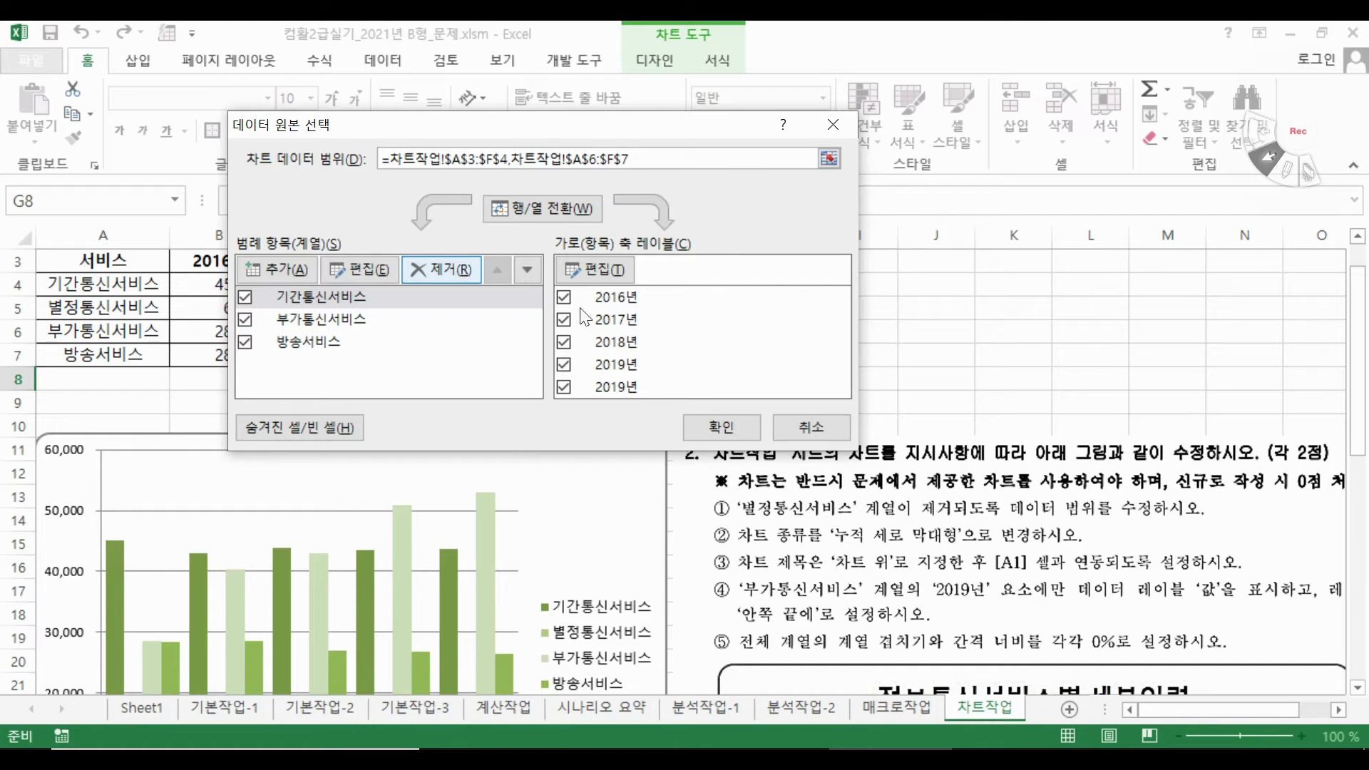
pyautogui.click(721, 427)
# Change the chart type to stacked column (누적 세로 막대형)
pyautogui.scroll(-3, 599, 471)
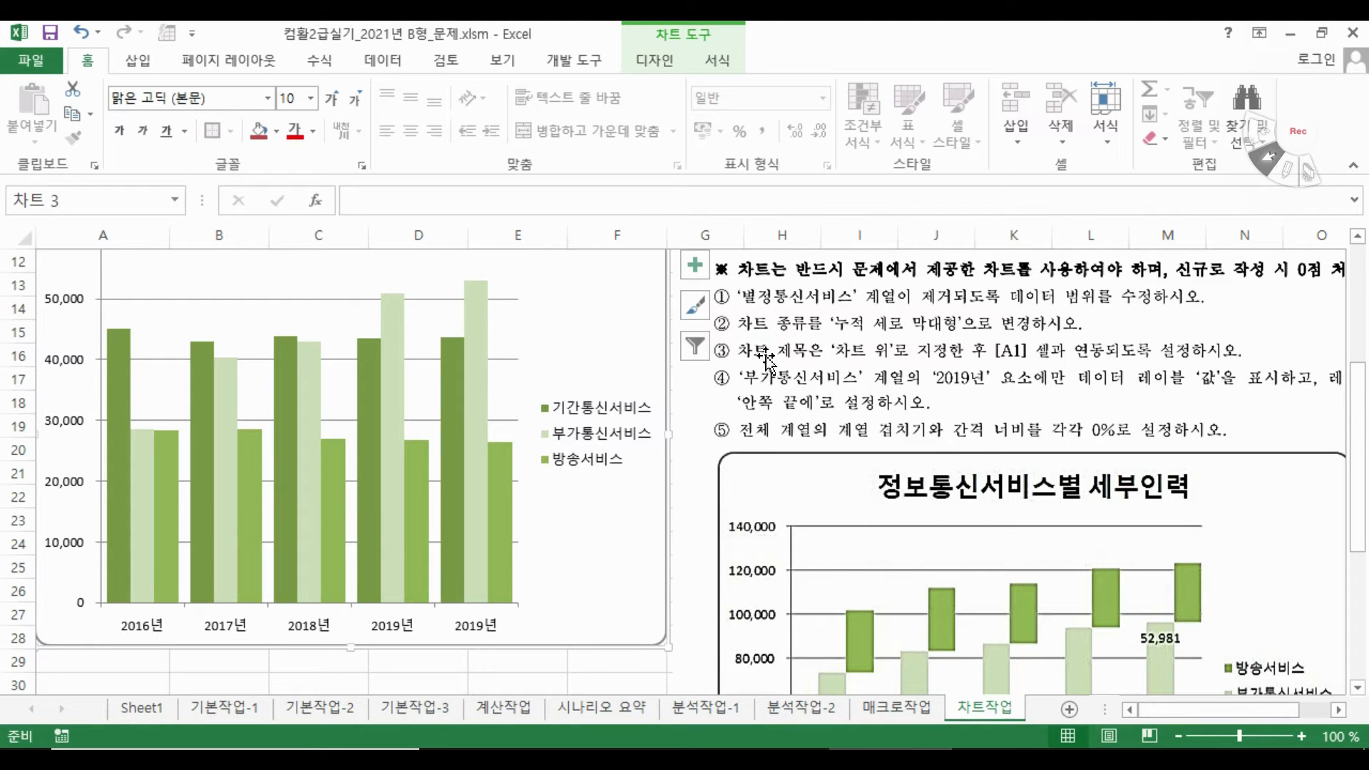
pyautogui.rightClick(588, 288)
pyautogui.click(677, 460)
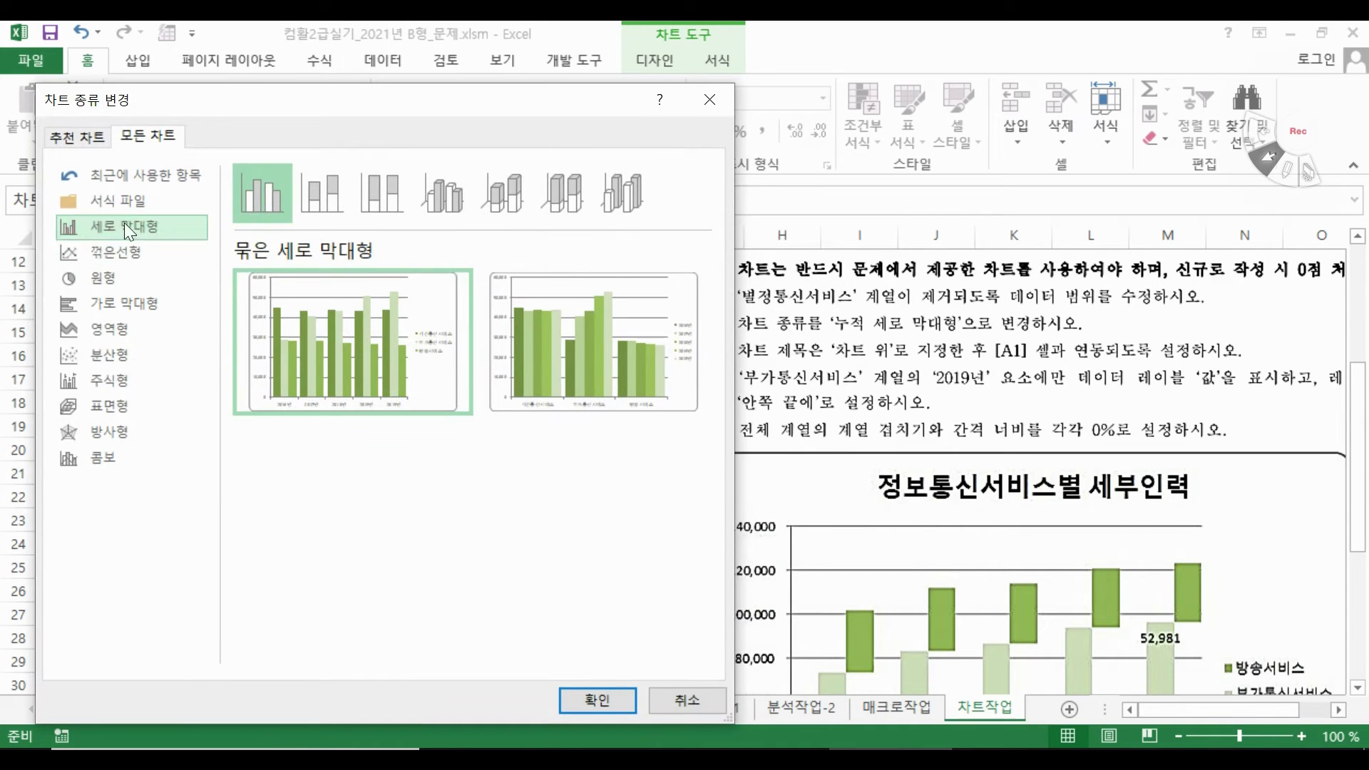
pyautogui.click(345, 198)
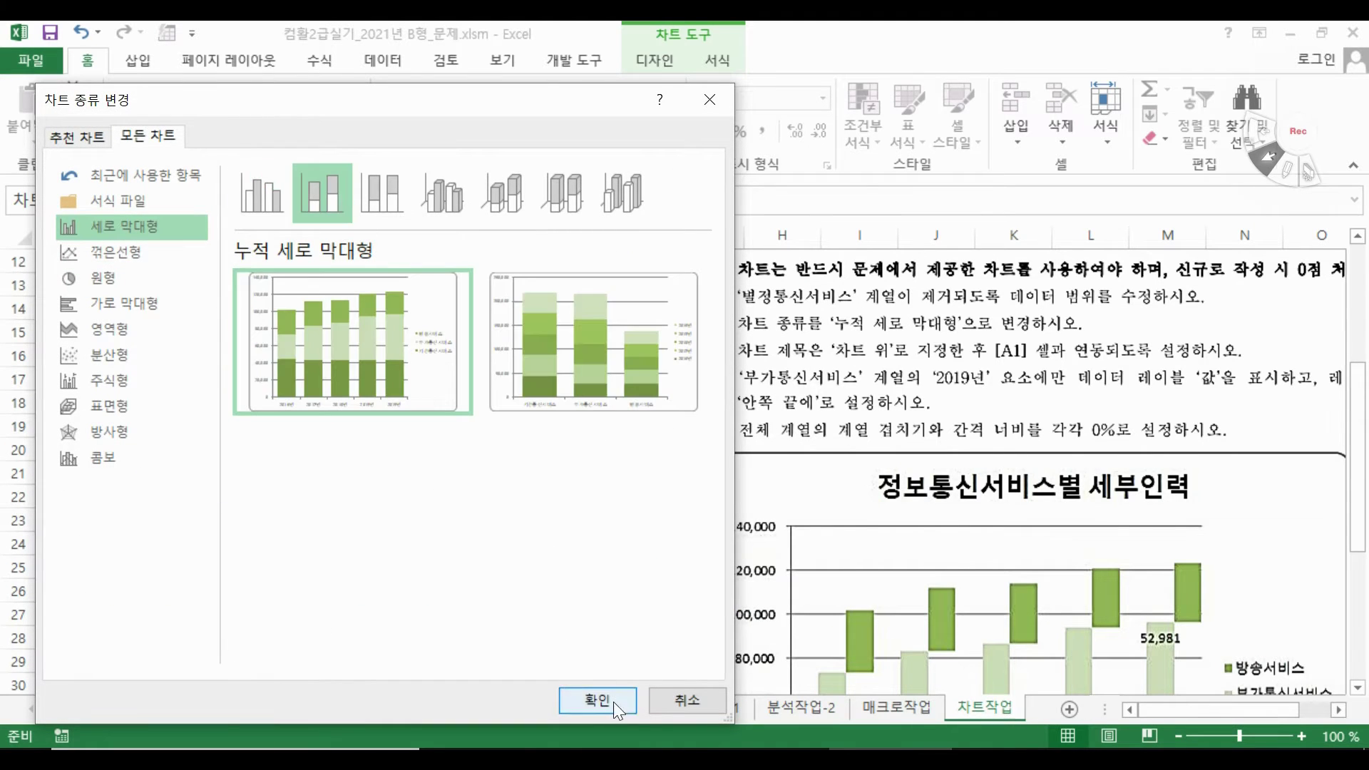
pyautogui.click(613, 702)
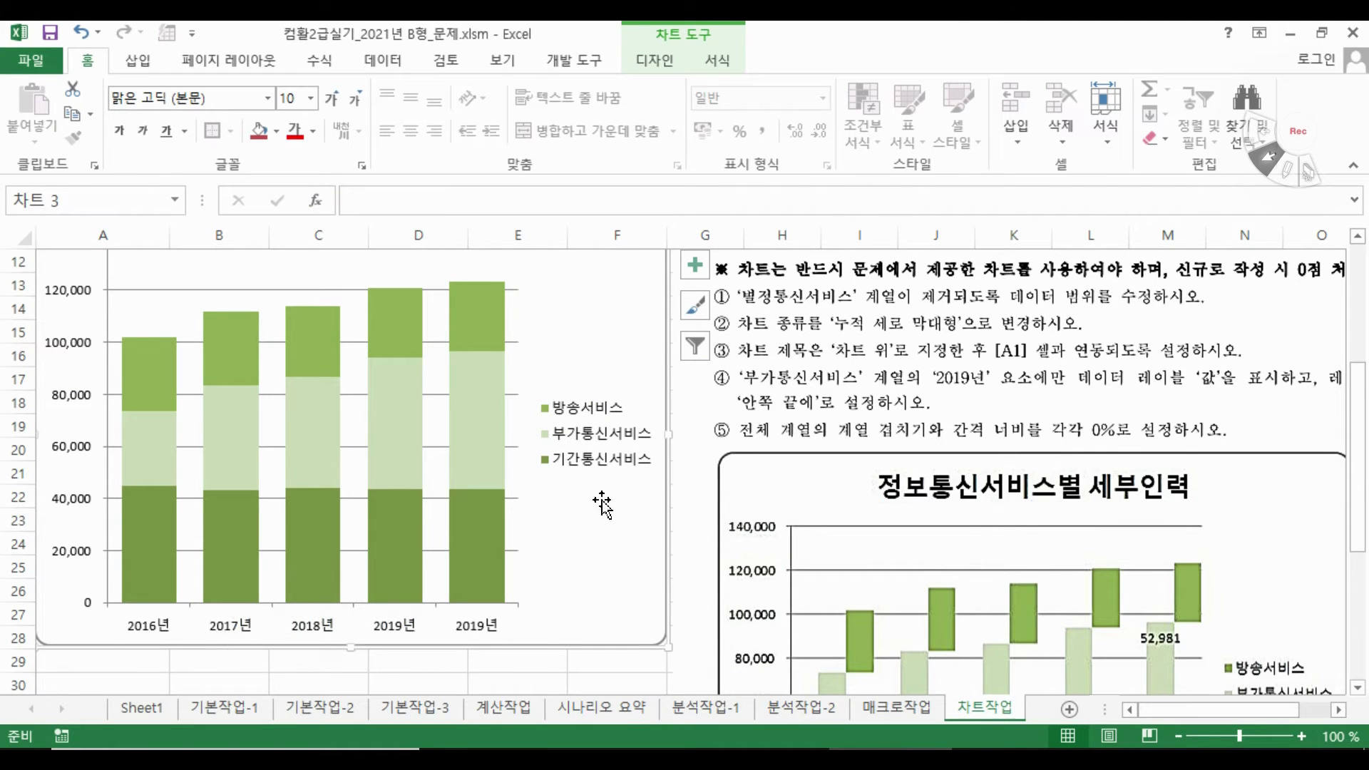
# Add a chart title above the plot area of the 차트작업 chart
pyautogui.click(700, 267)
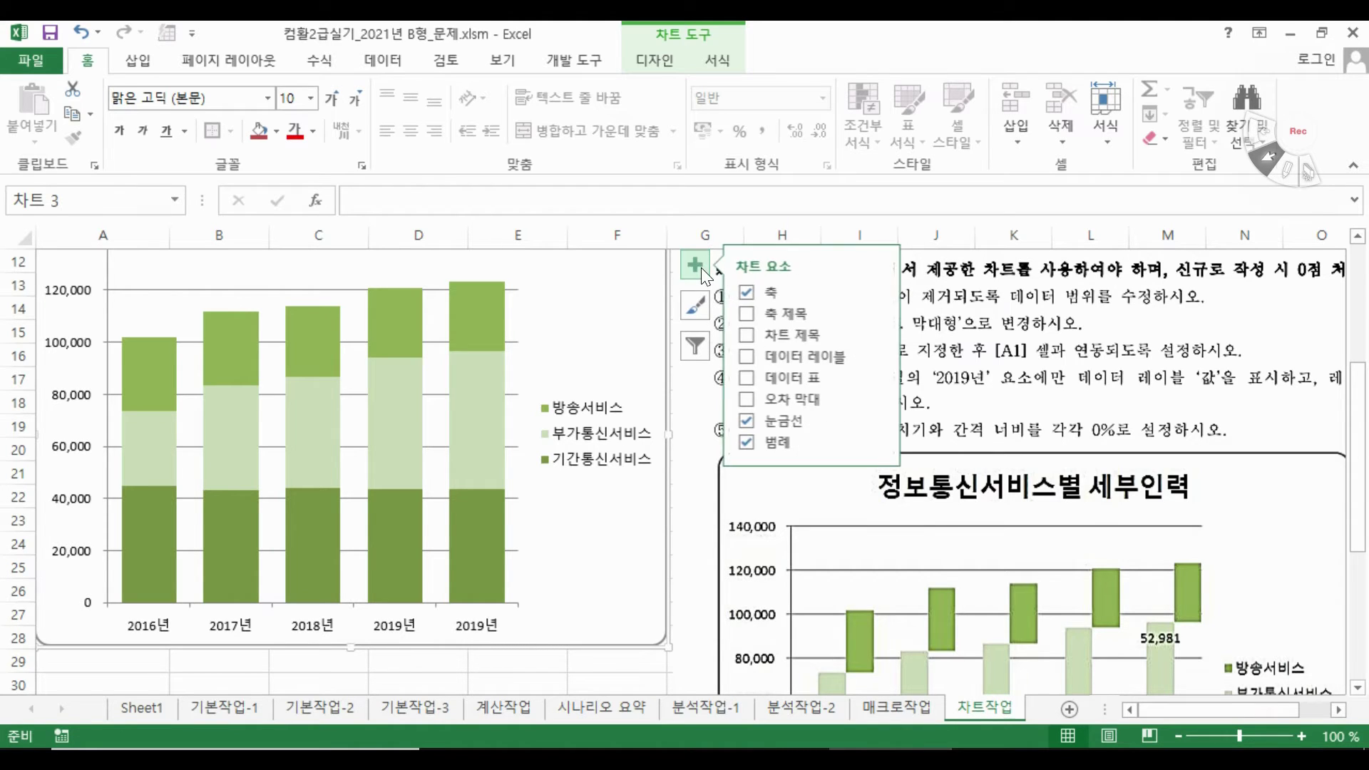
pyautogui.click(877, 335)
pyautogui.click(947, 343)
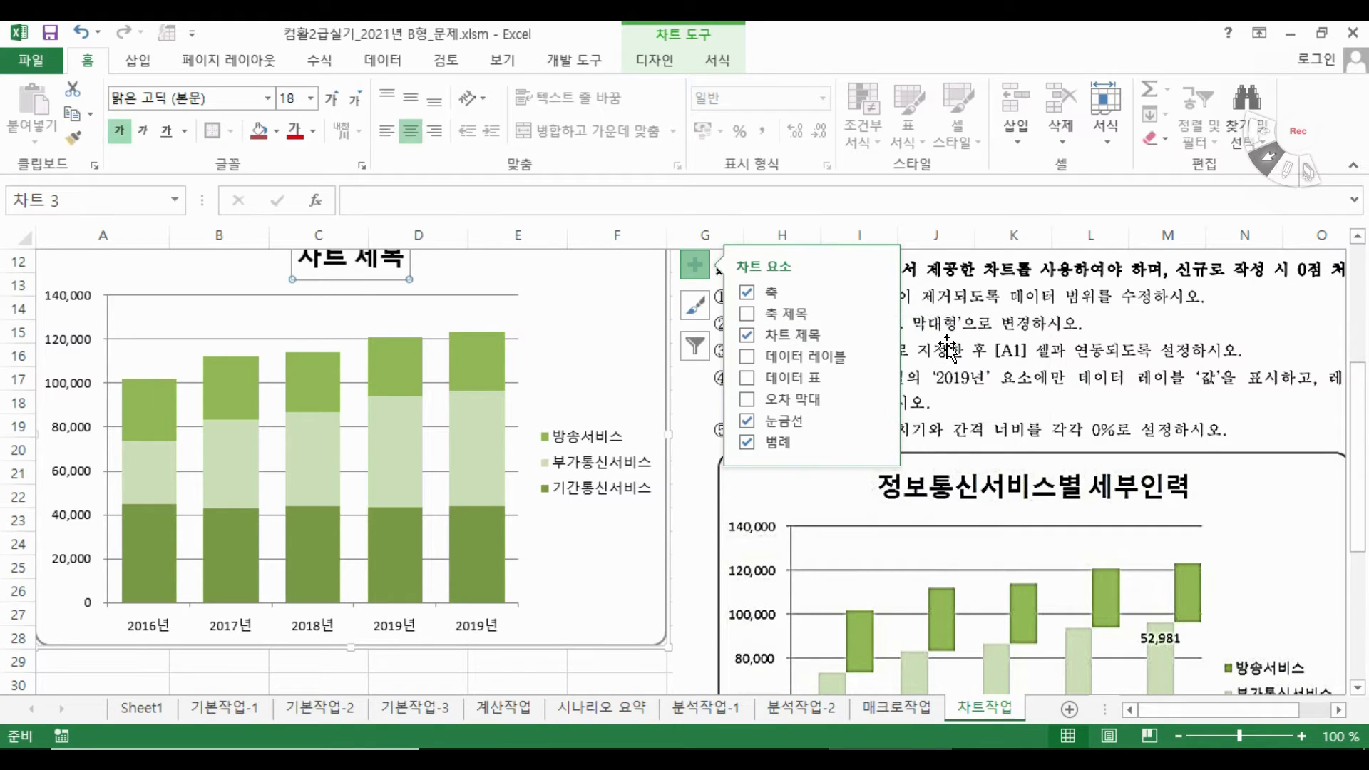
pyautogui.scroll(1, 519, 537)
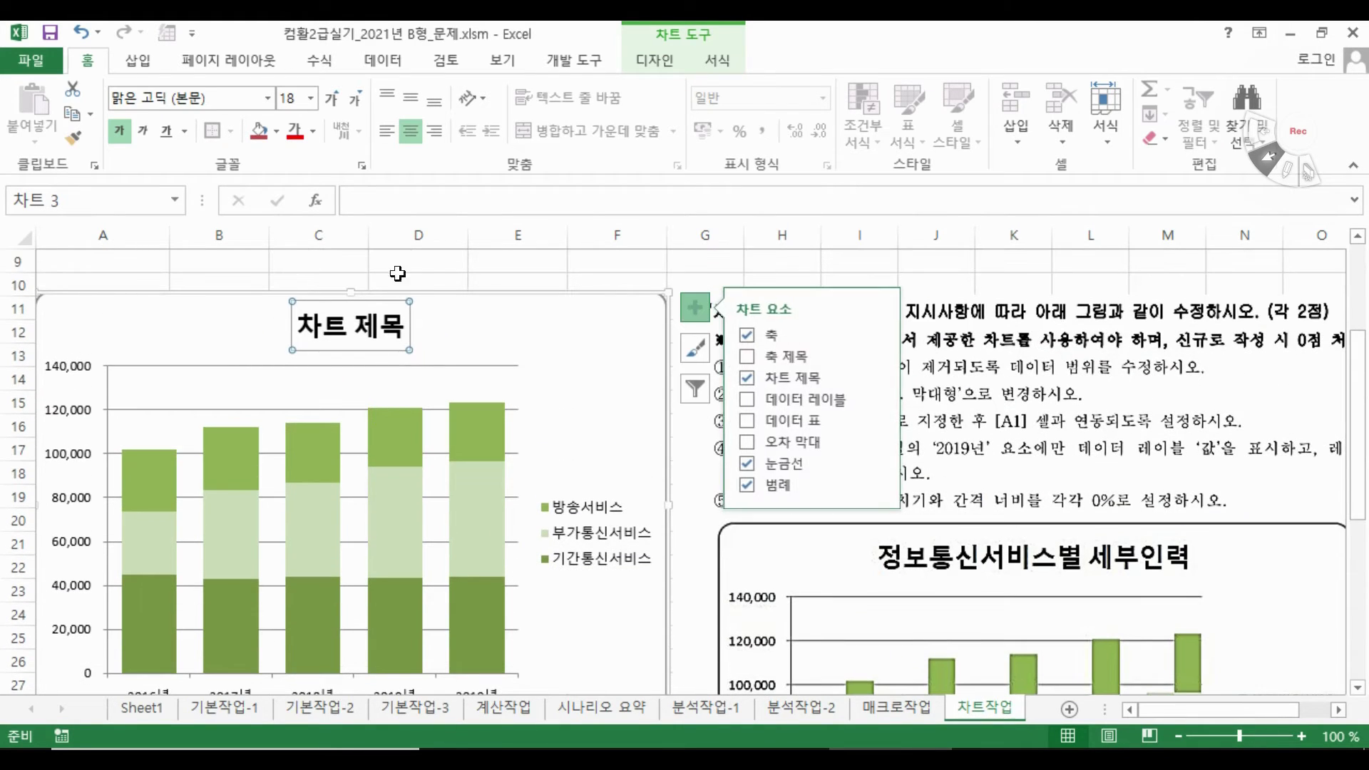
pyautogui.click(689, 311)
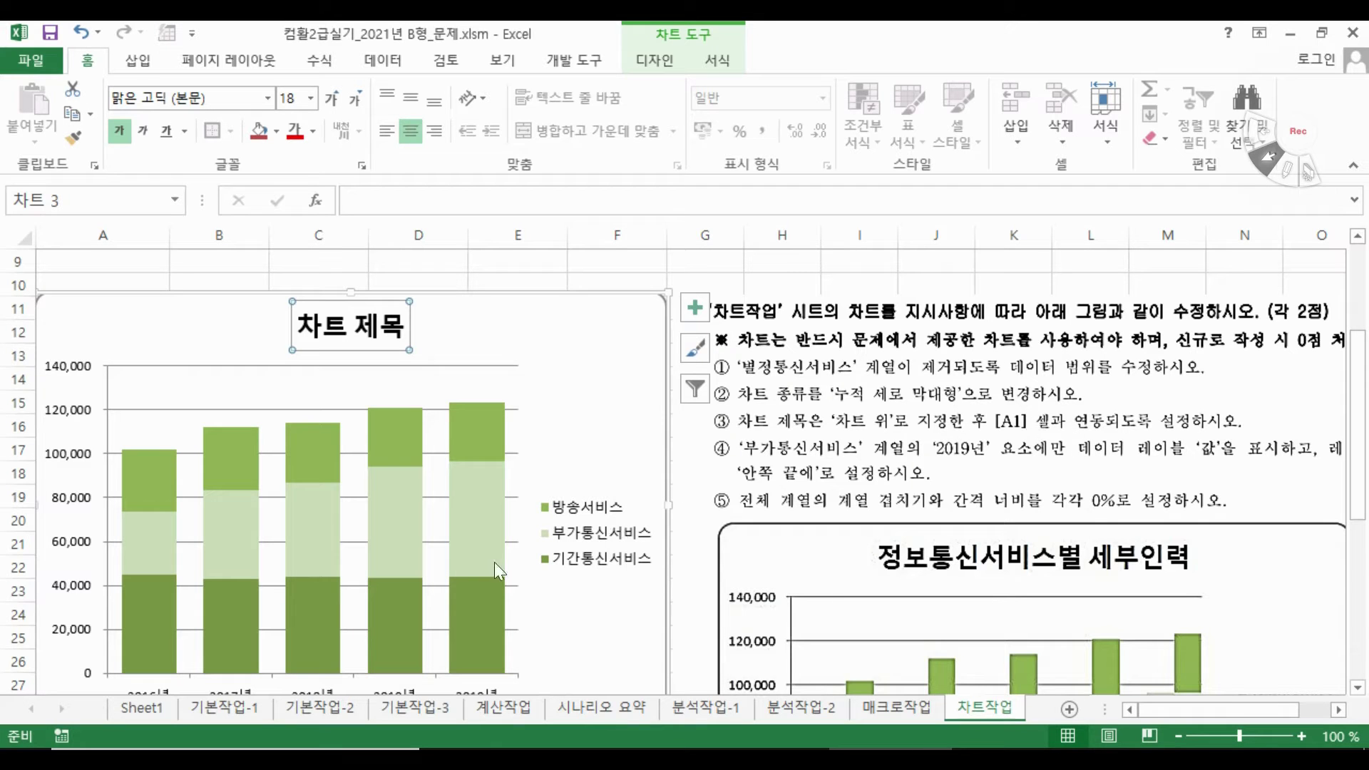
# Link the chart title to cell A1 with the formula =차트작업!$A$1
pyautogui.scroll(3, 494, 562)
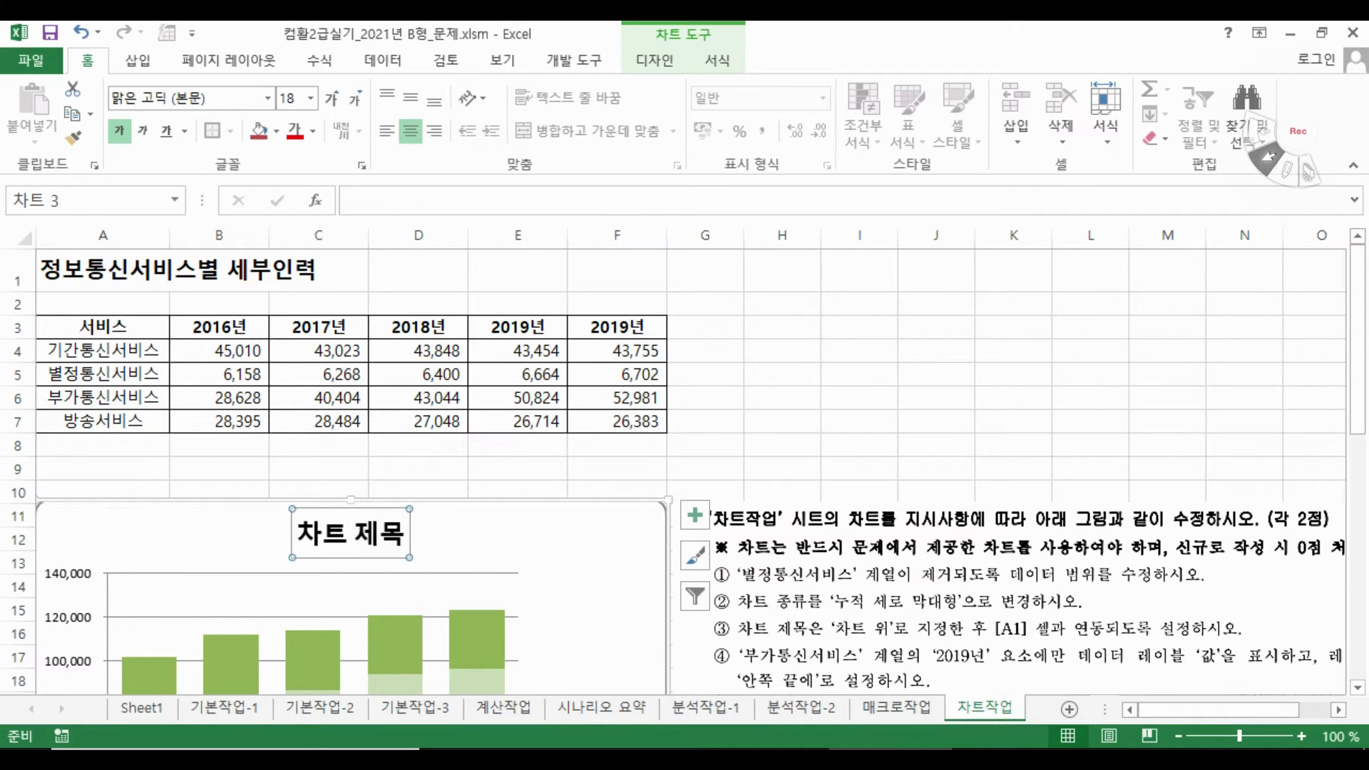
pyautogui.click(352, 201)
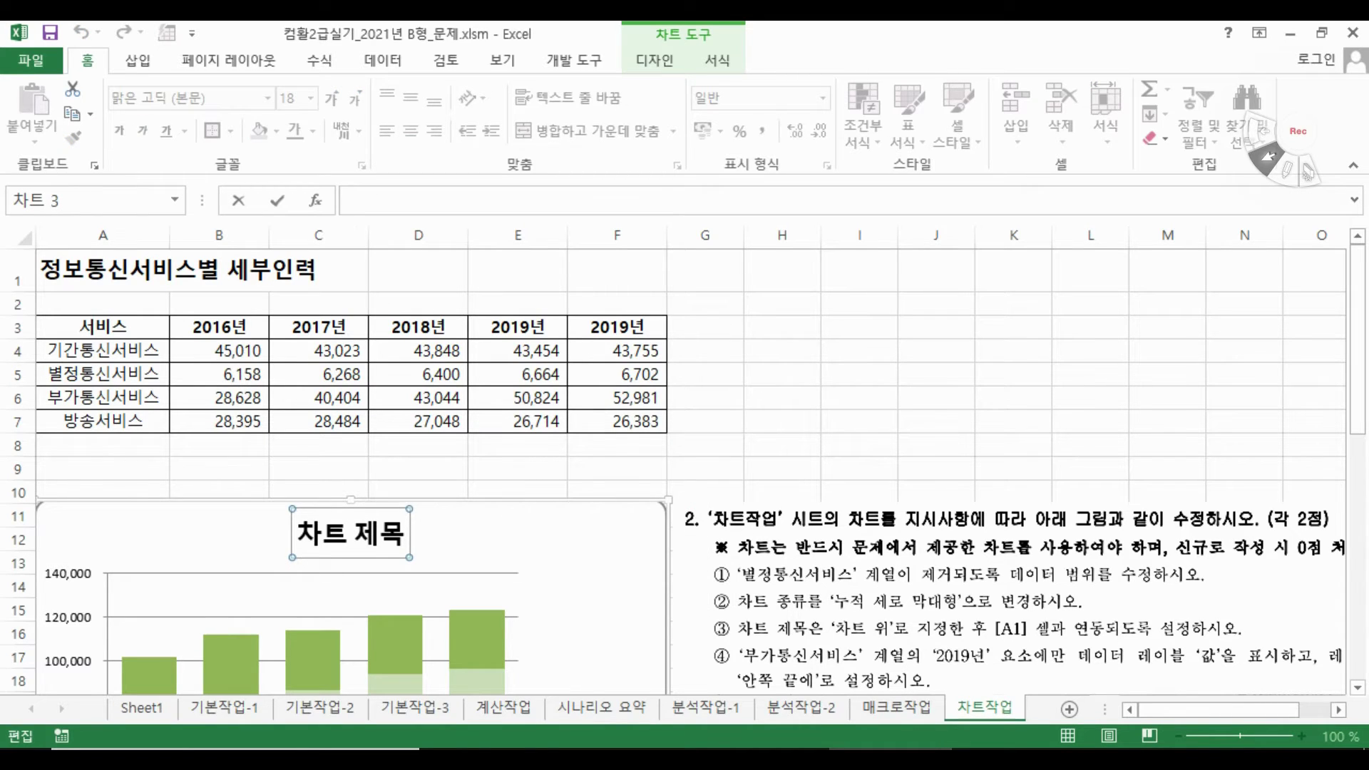
pyautogui.write('=')
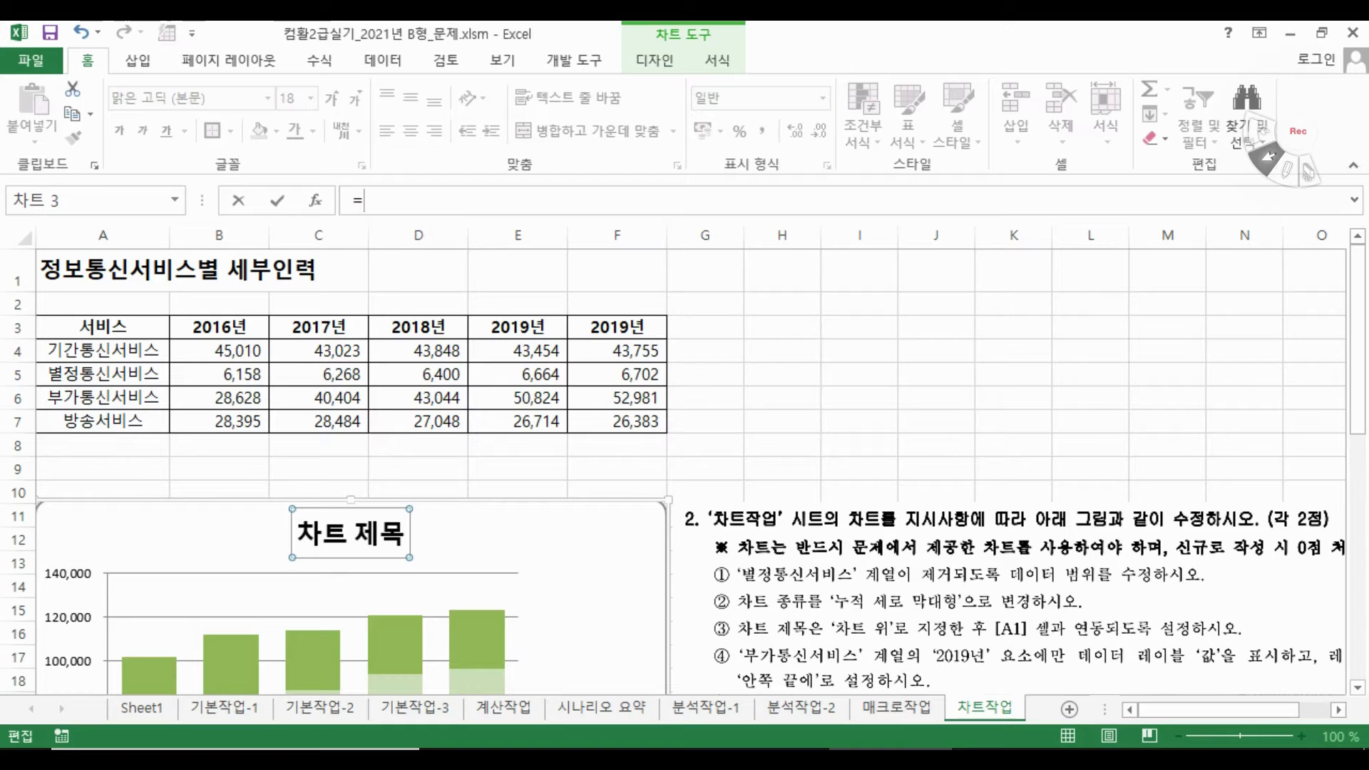
pyautogui.click(109, 270)
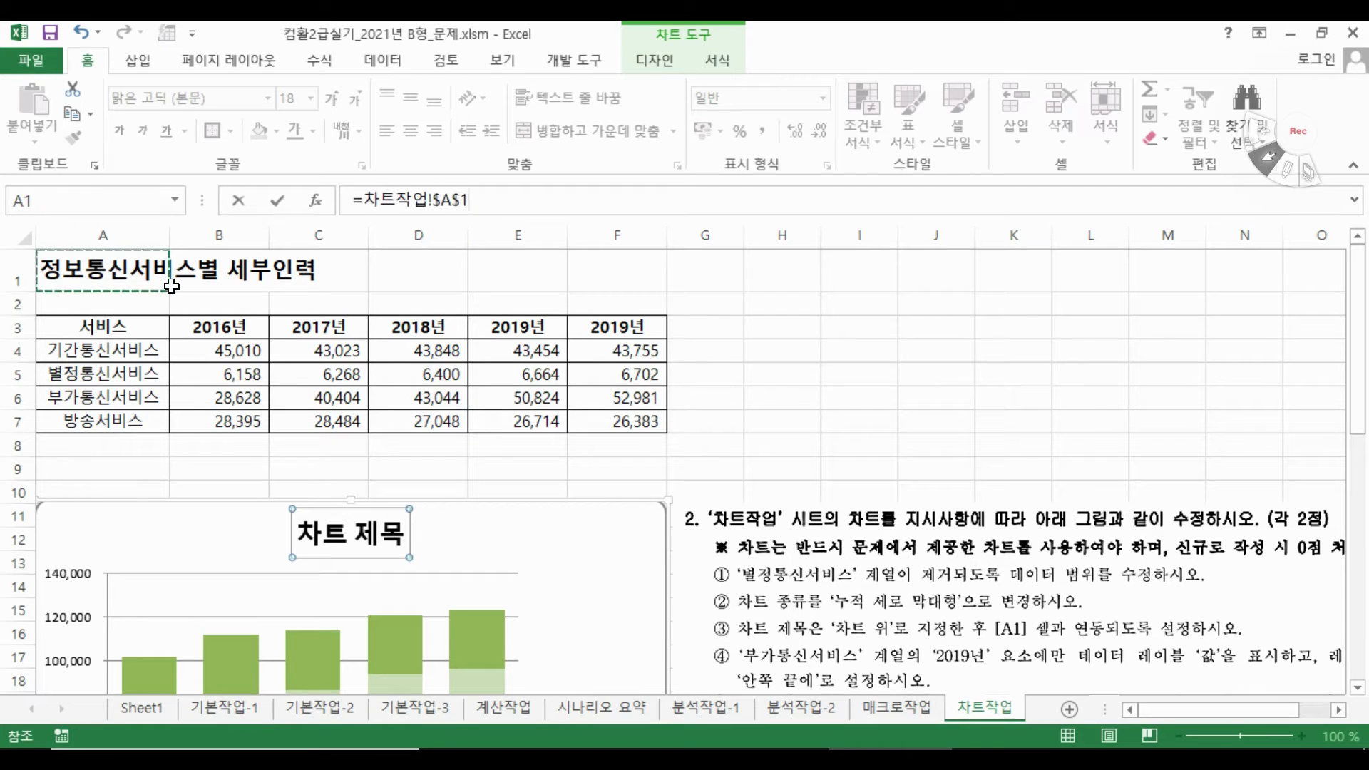
pyautogui.press('Return')
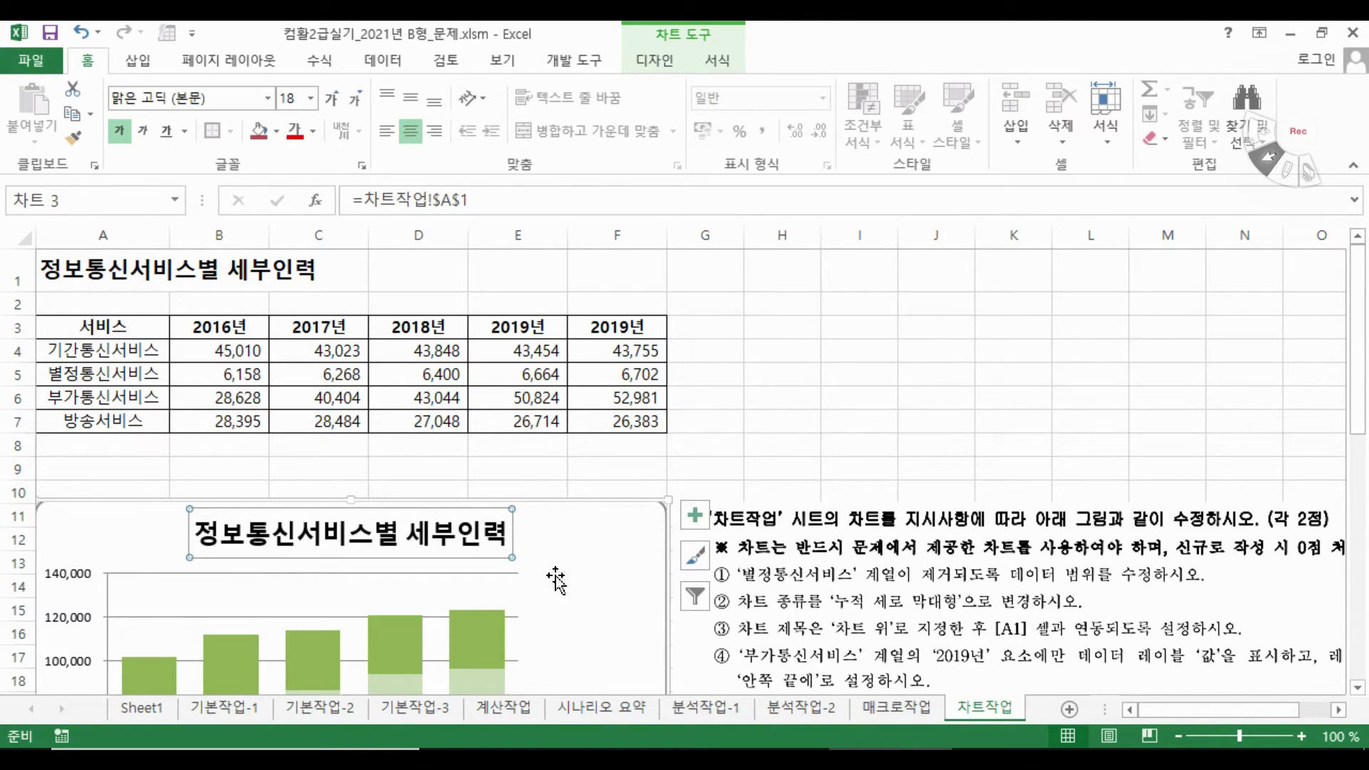
# Add value data labels to every column of the 부가통신서비스 series
pyautogui.scroll(-1, 352, 467)
pyautogui.scroll(-2, 384, 465)
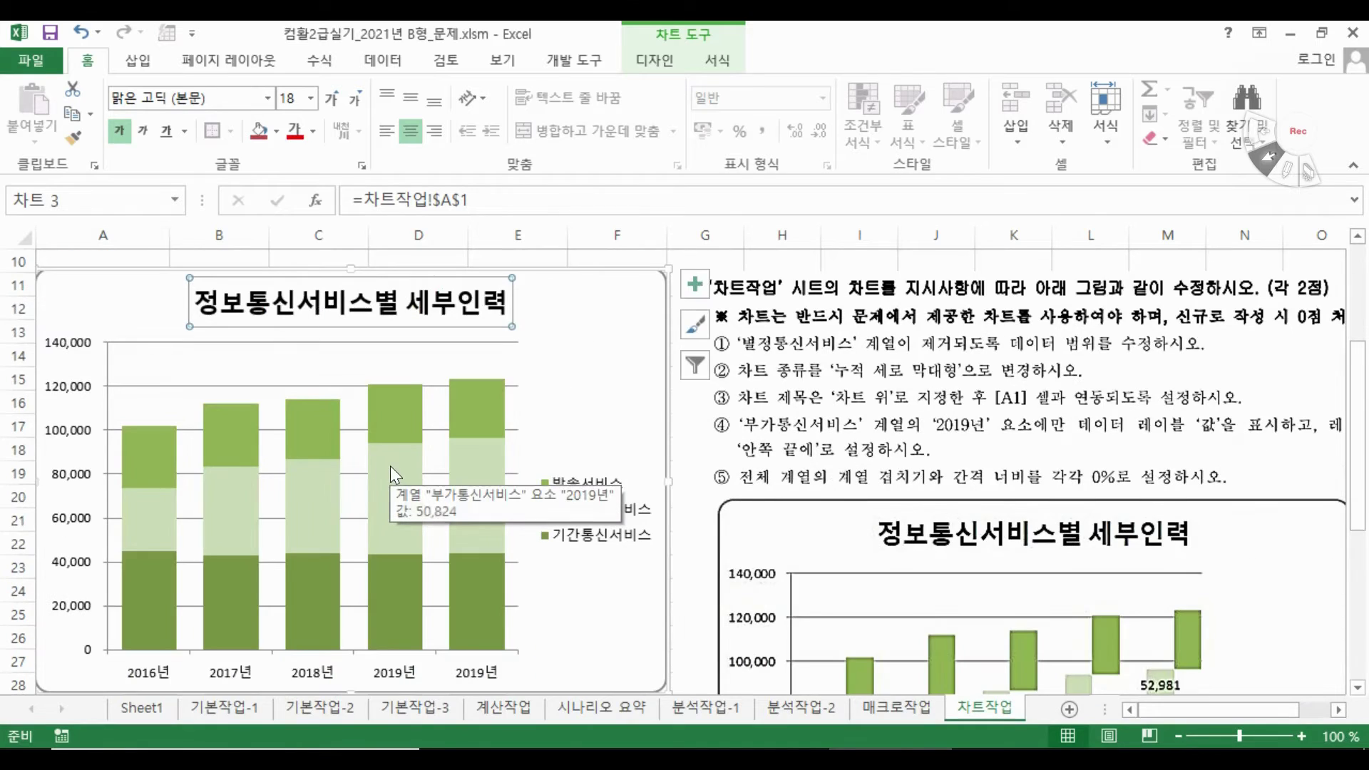
pyautogui.scroll(-1, 739, 480)
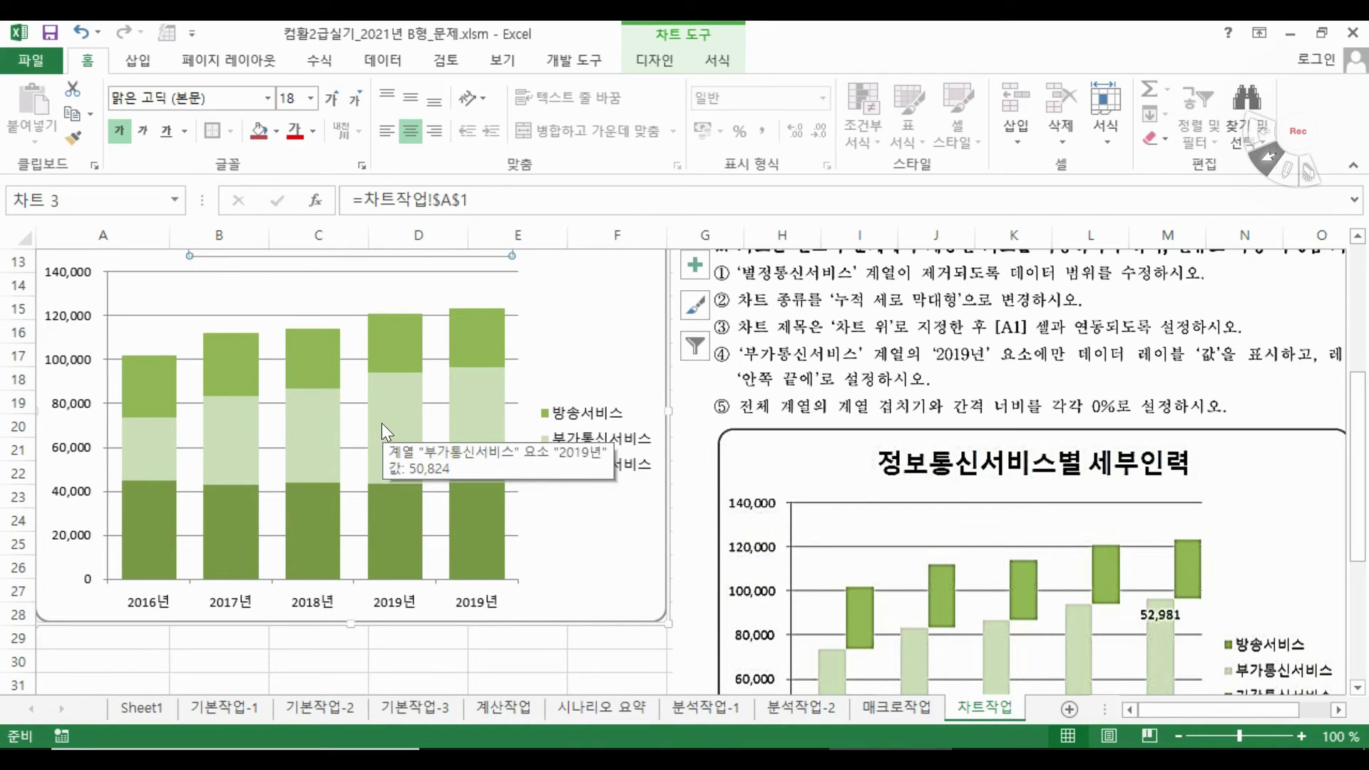
pyautogui.rightClick(312, 421)
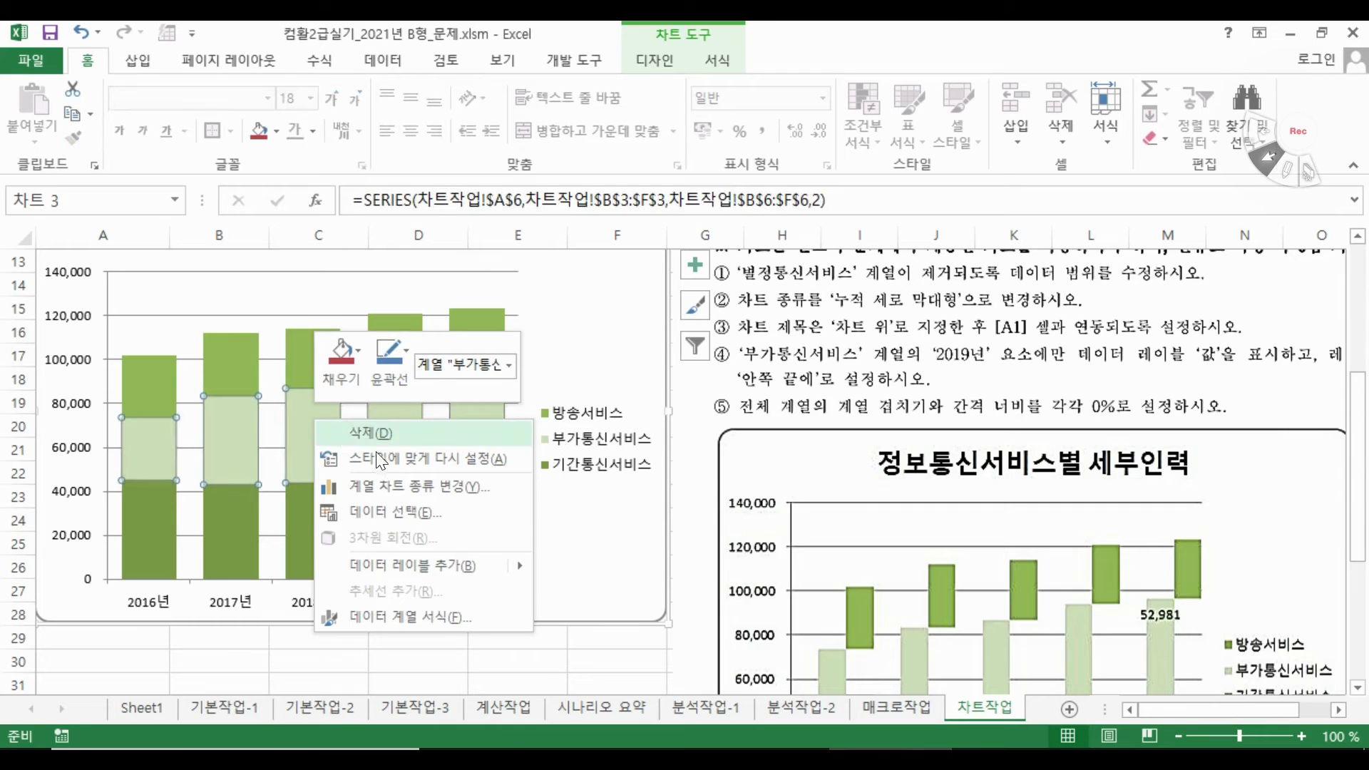
pyautogui.click(450, 566)
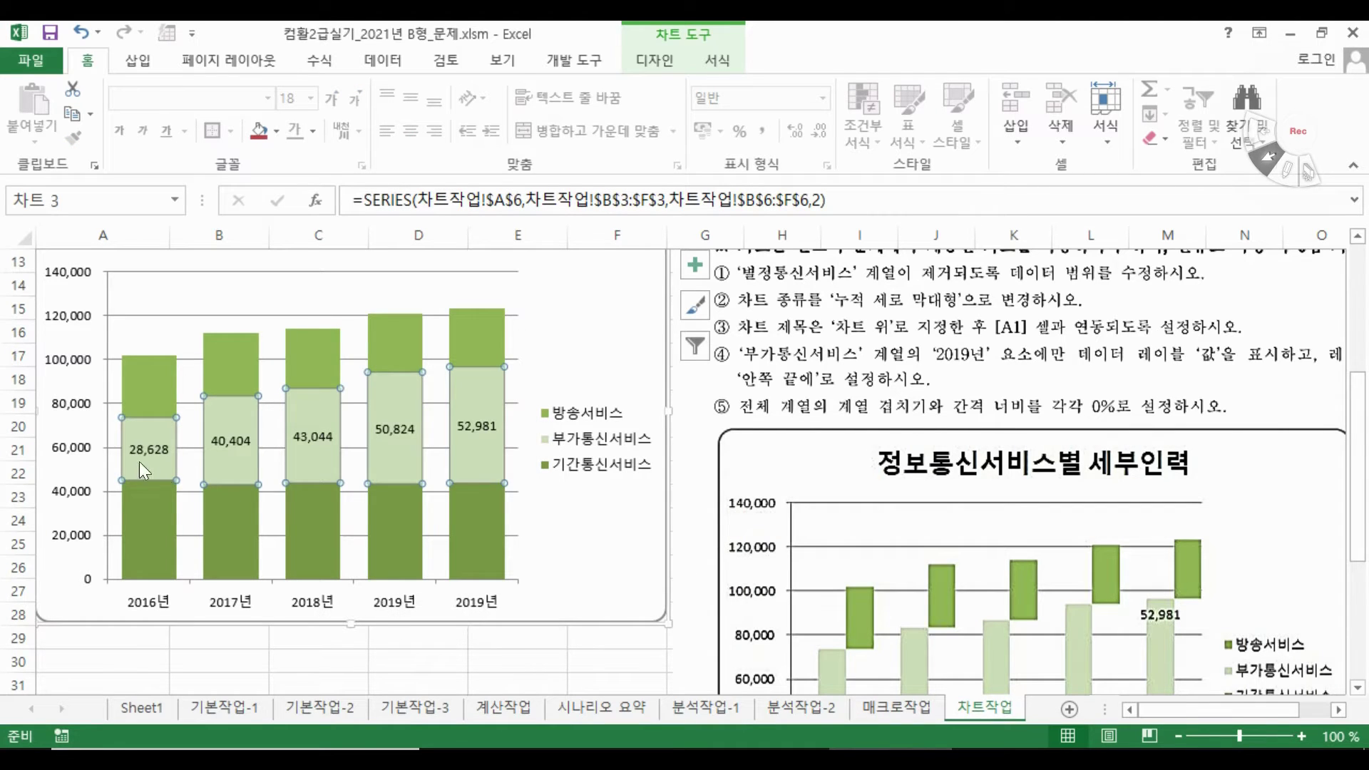
pyautogui.scroll(-1, 468, 438)
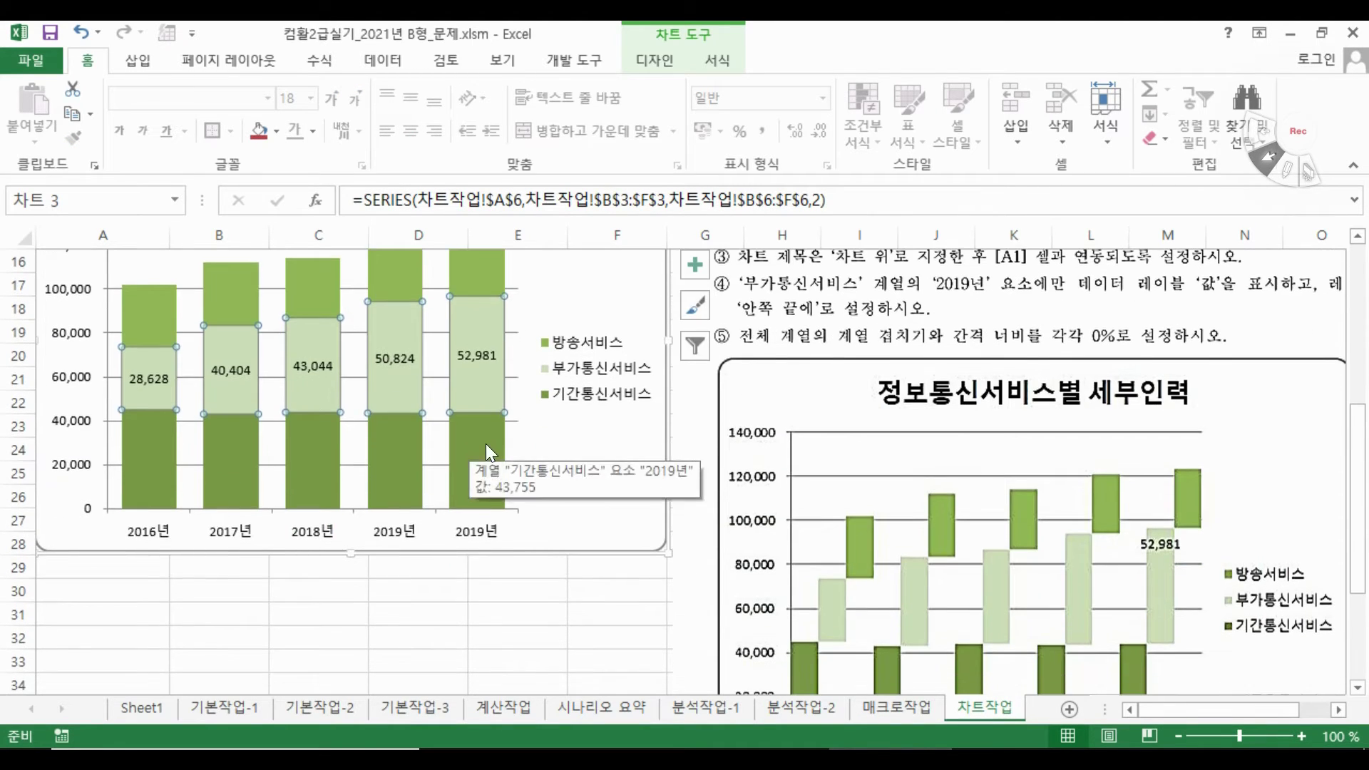
pyautogui.scroll(1, 622, 429)
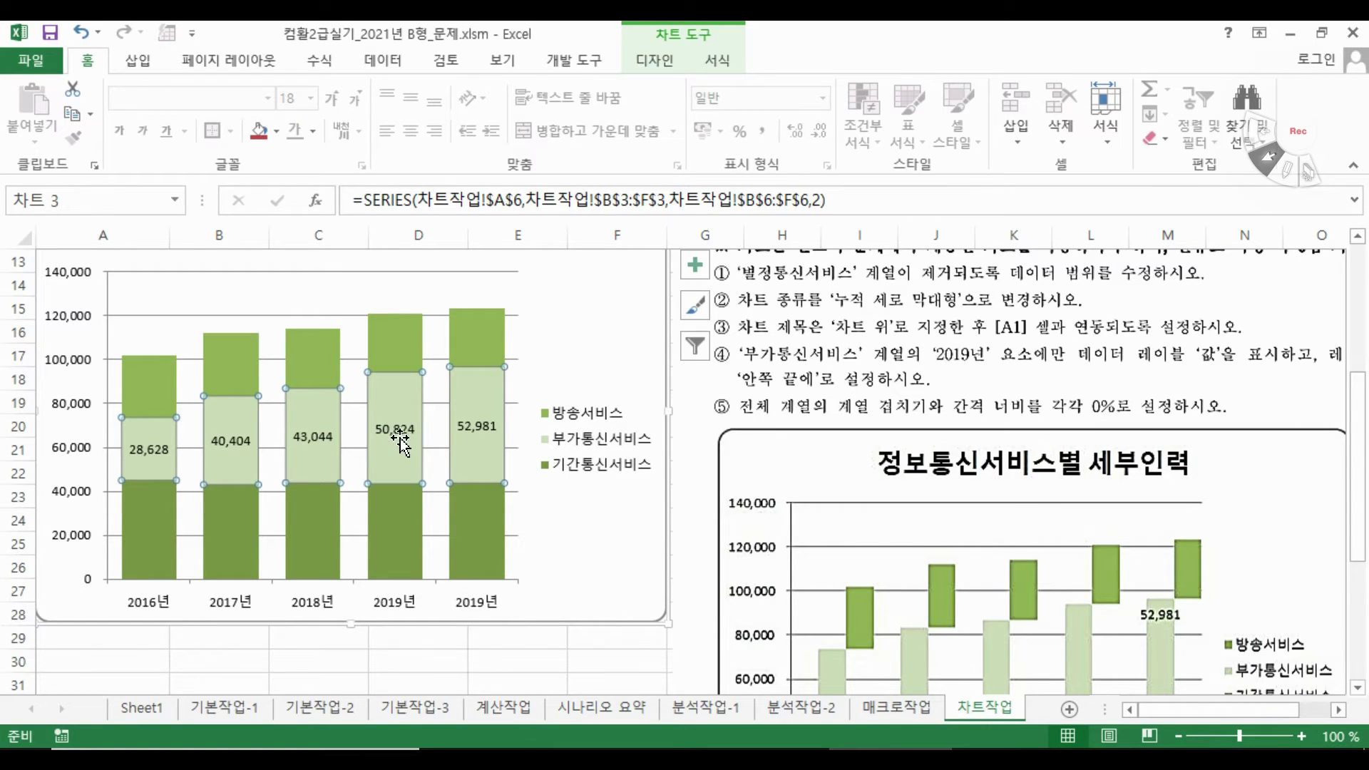
# Remove the data labels from the whole 부가통신서비스 series while keeping the series itself in the chart
pyautogui.press('Delete')
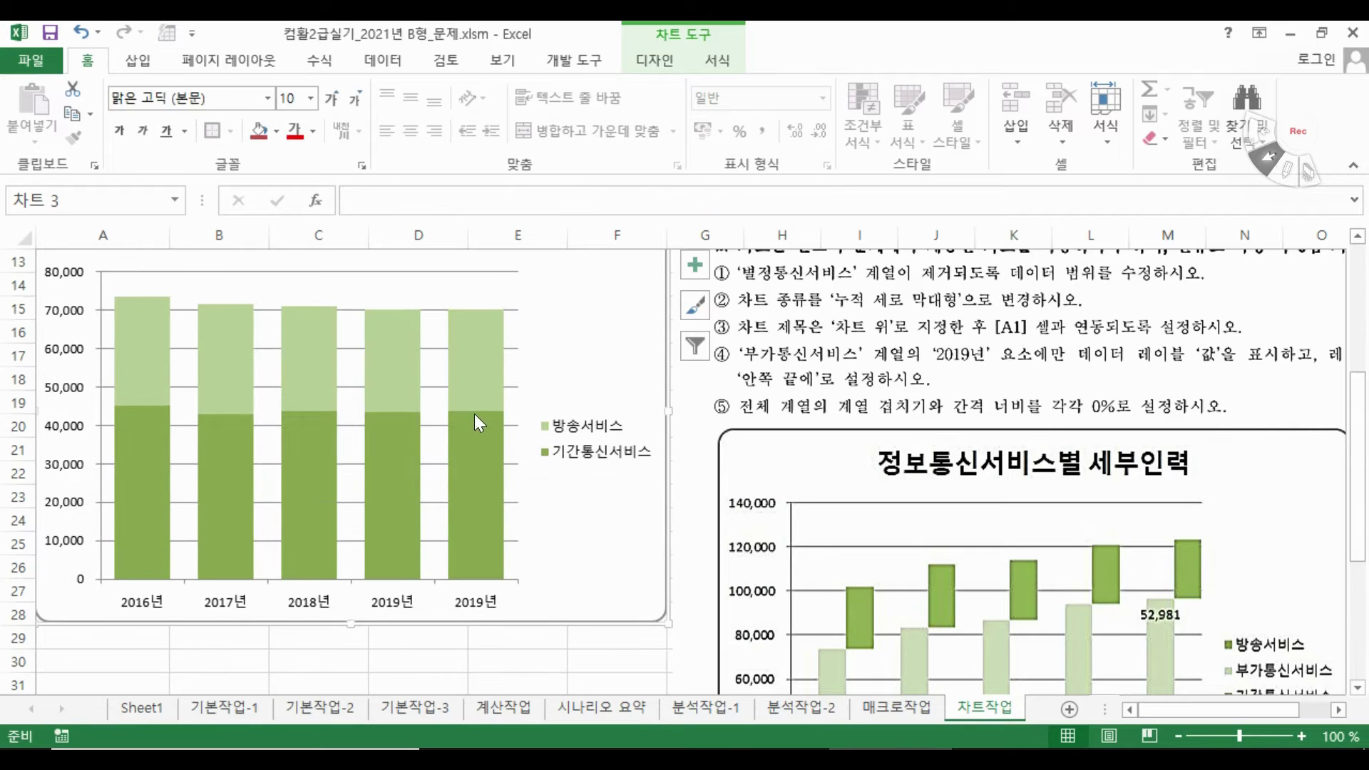
pyautogui.hotkey('ctrl', 'z')
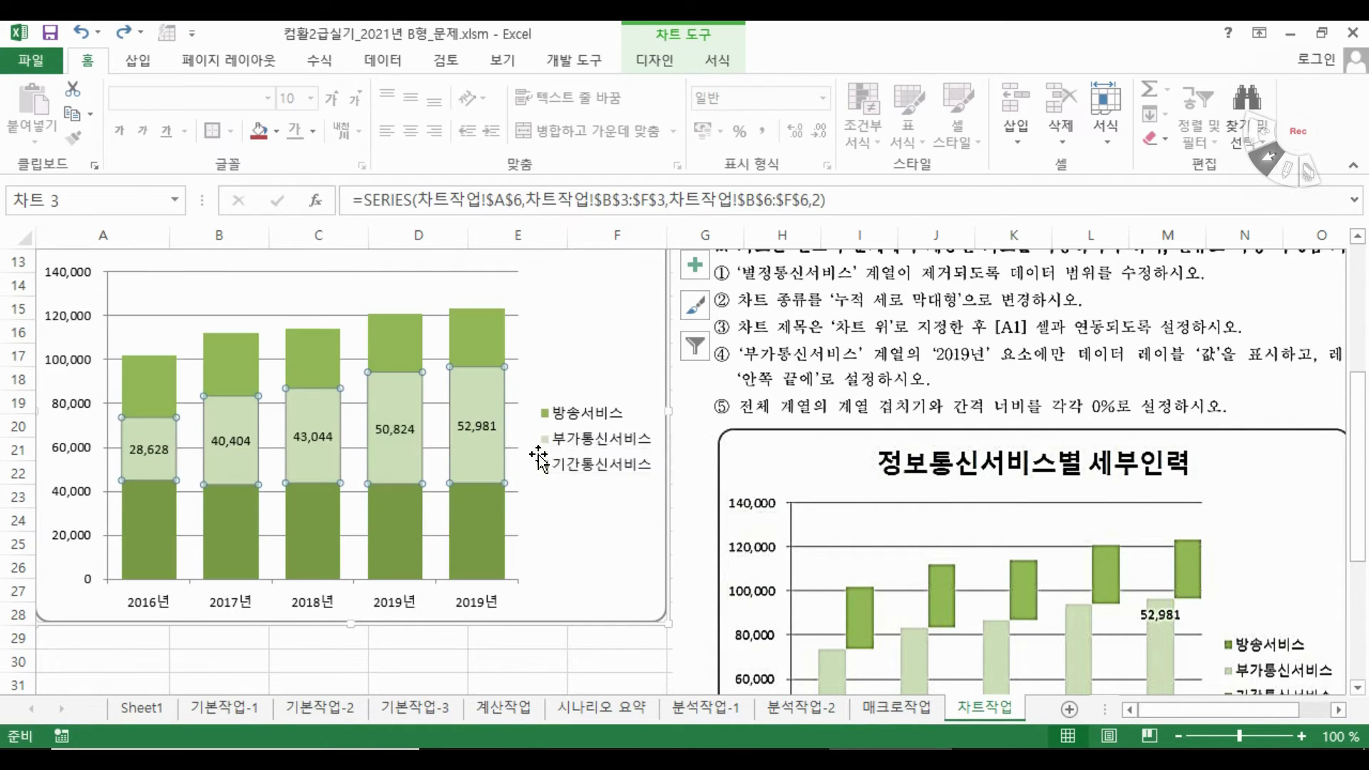
pyautogui.click(479, 426)
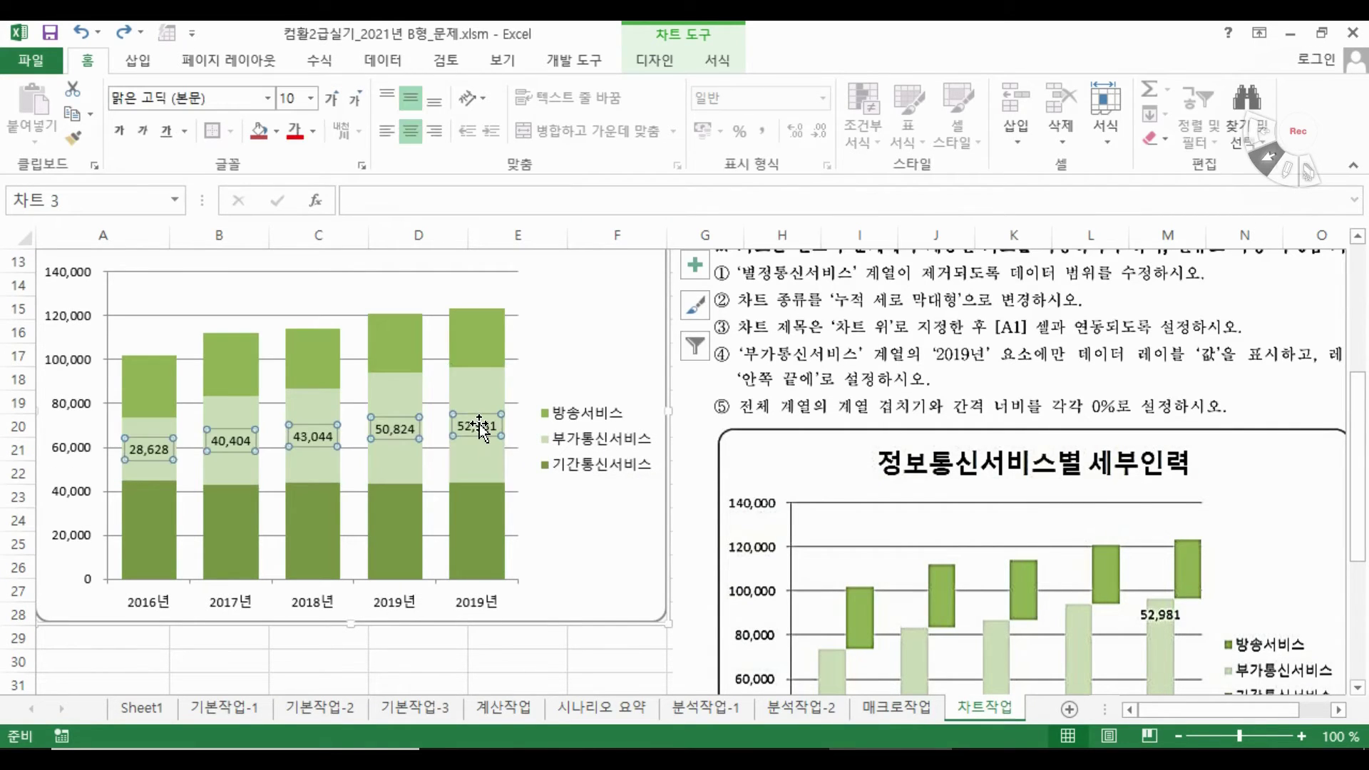
pyautogui.press('Delete')
# Add a value data label to only the last 2019년 element of the 부가통신서비스 series
pyautogui.click(474, 418)
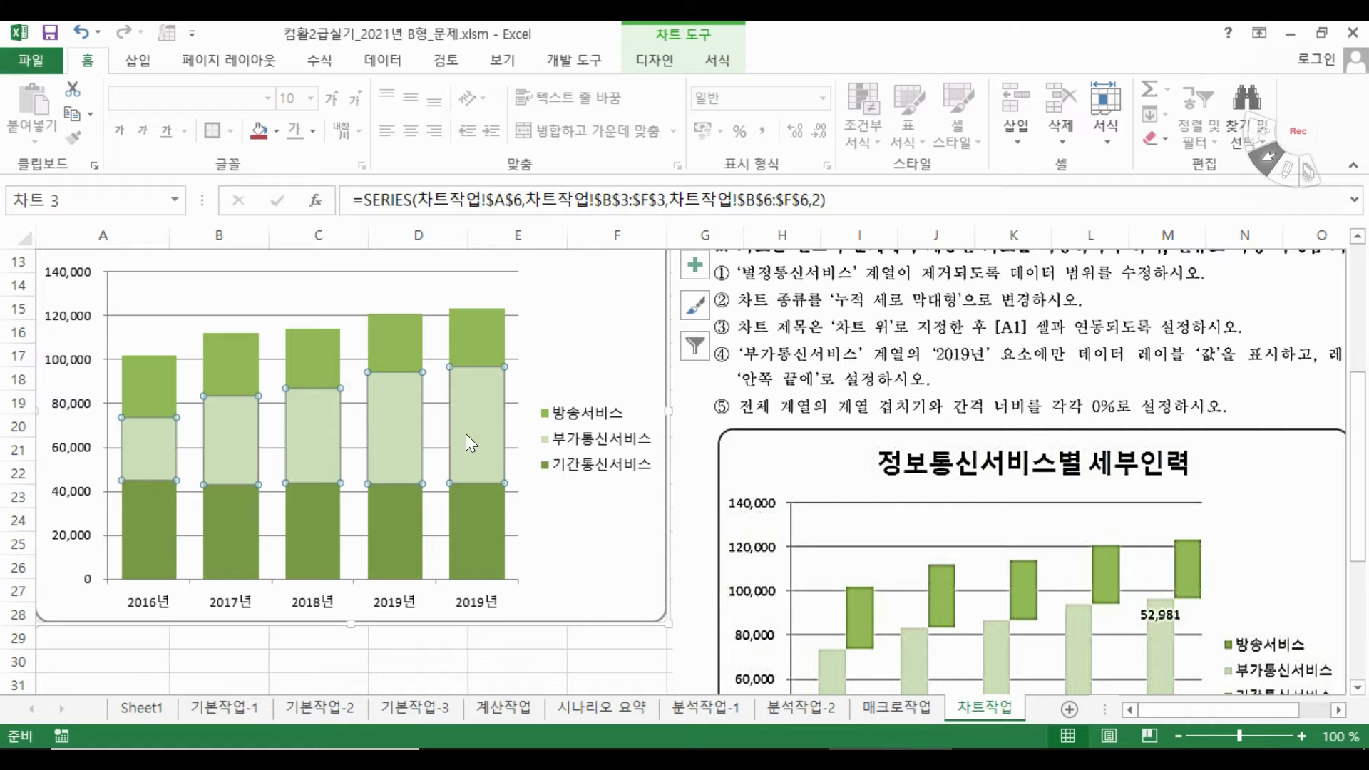
pyautogui.click(473, 407)
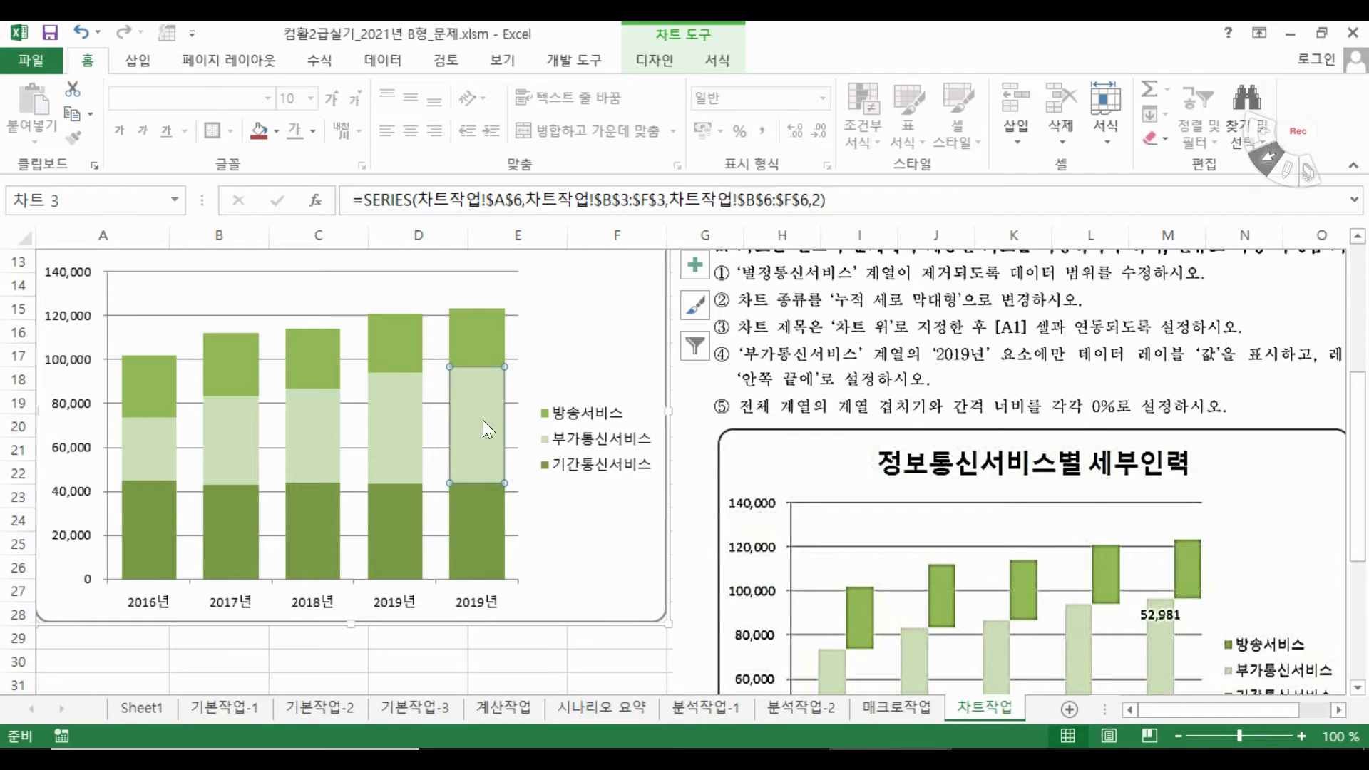
pyautogui.rightClick(482, 422)
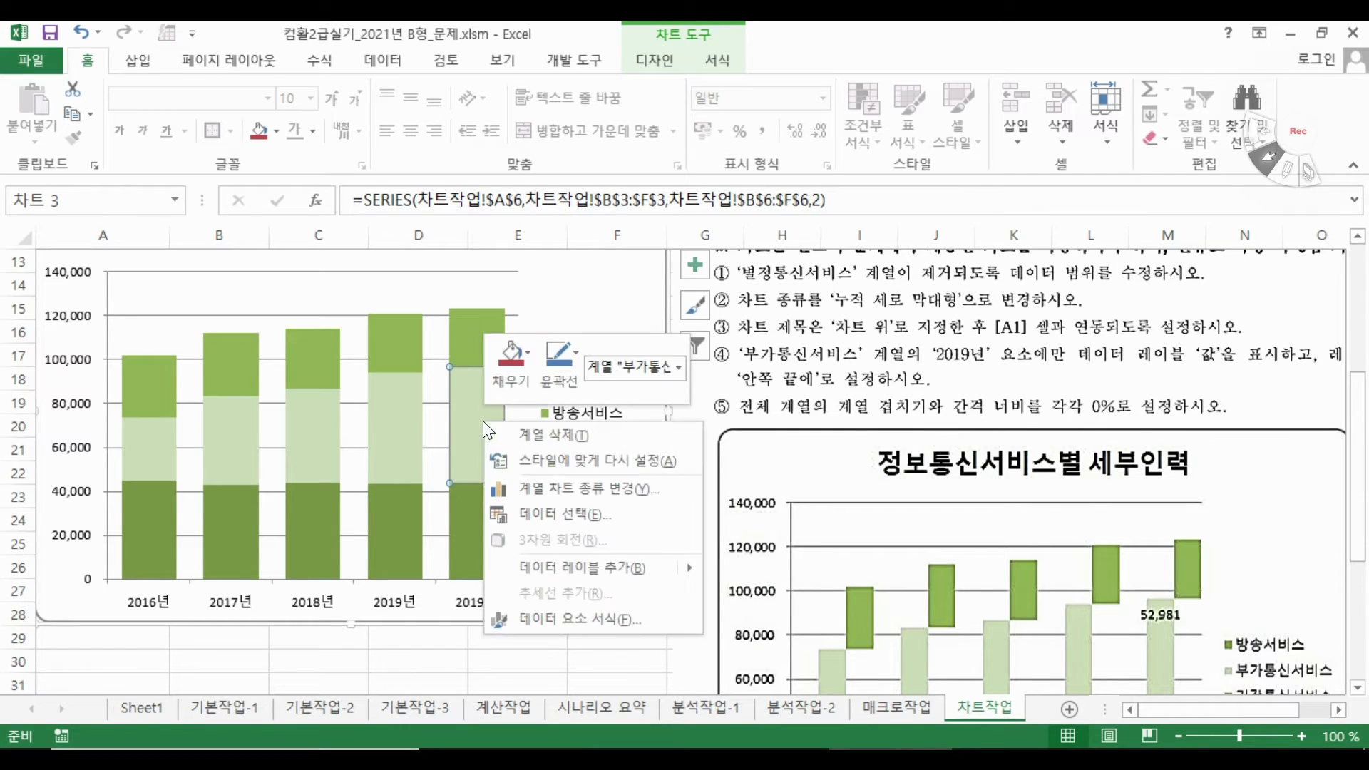
pyautogui.click(580, 567)
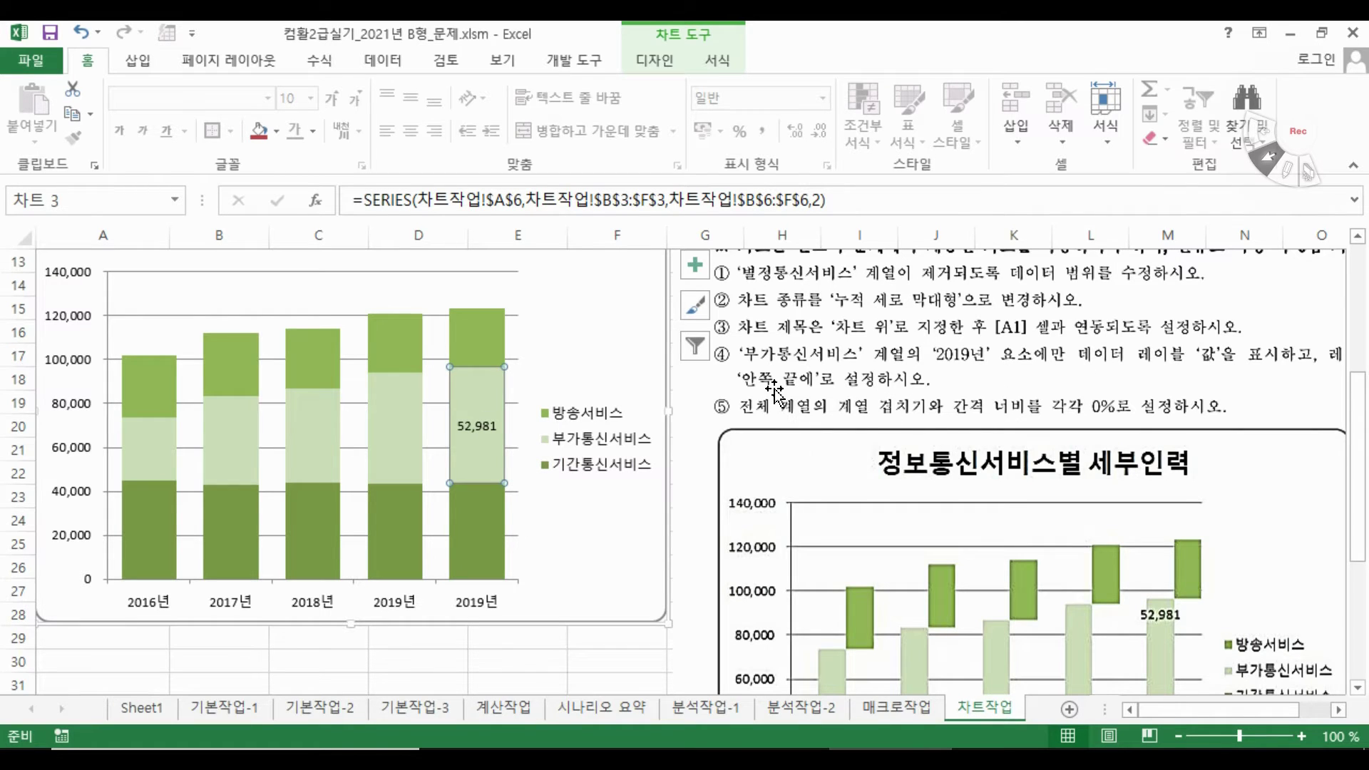
# Set the label position of the 부가통신서비스 series' 2019년 data label to 안쪽 끝에 (inside end)
pyautogui.click(484, 427)
pyautogui.rightClick(487, 428)
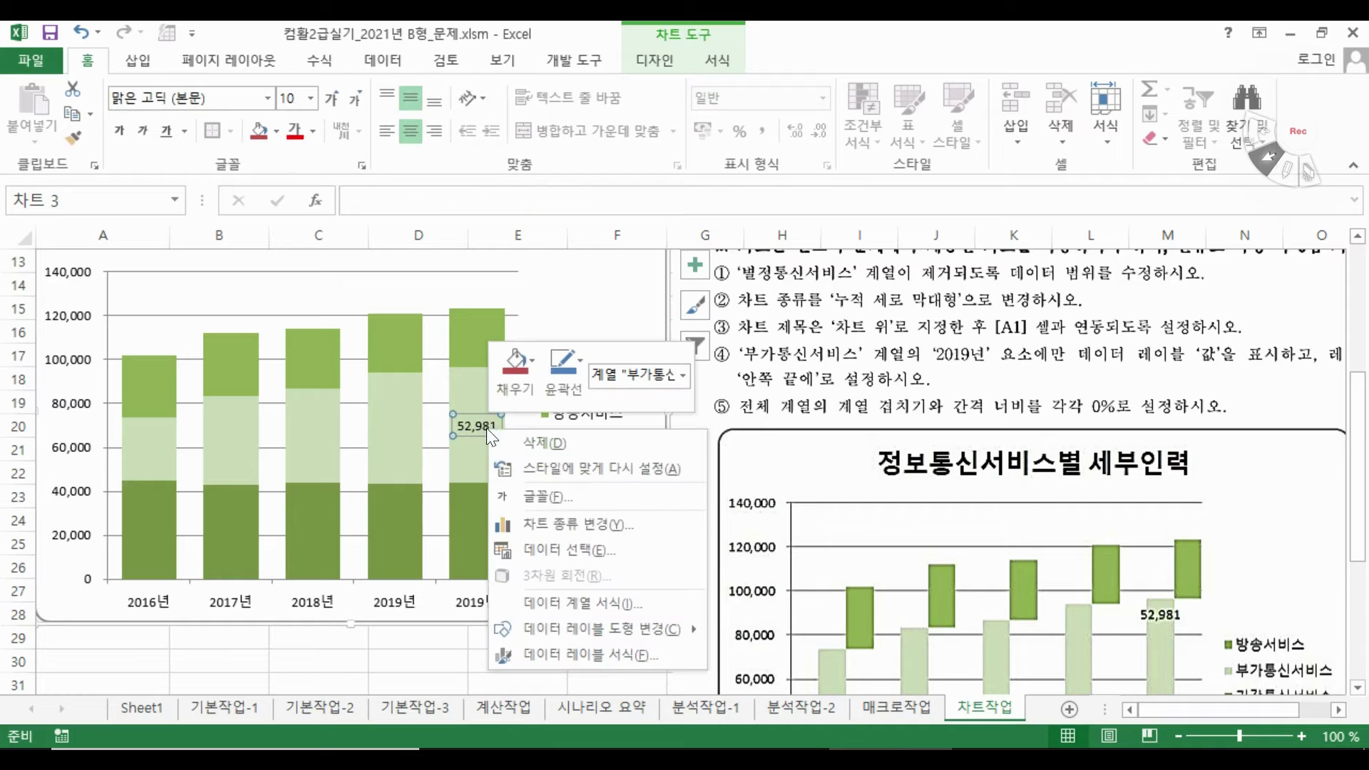
pyautogui.click(561, 647)
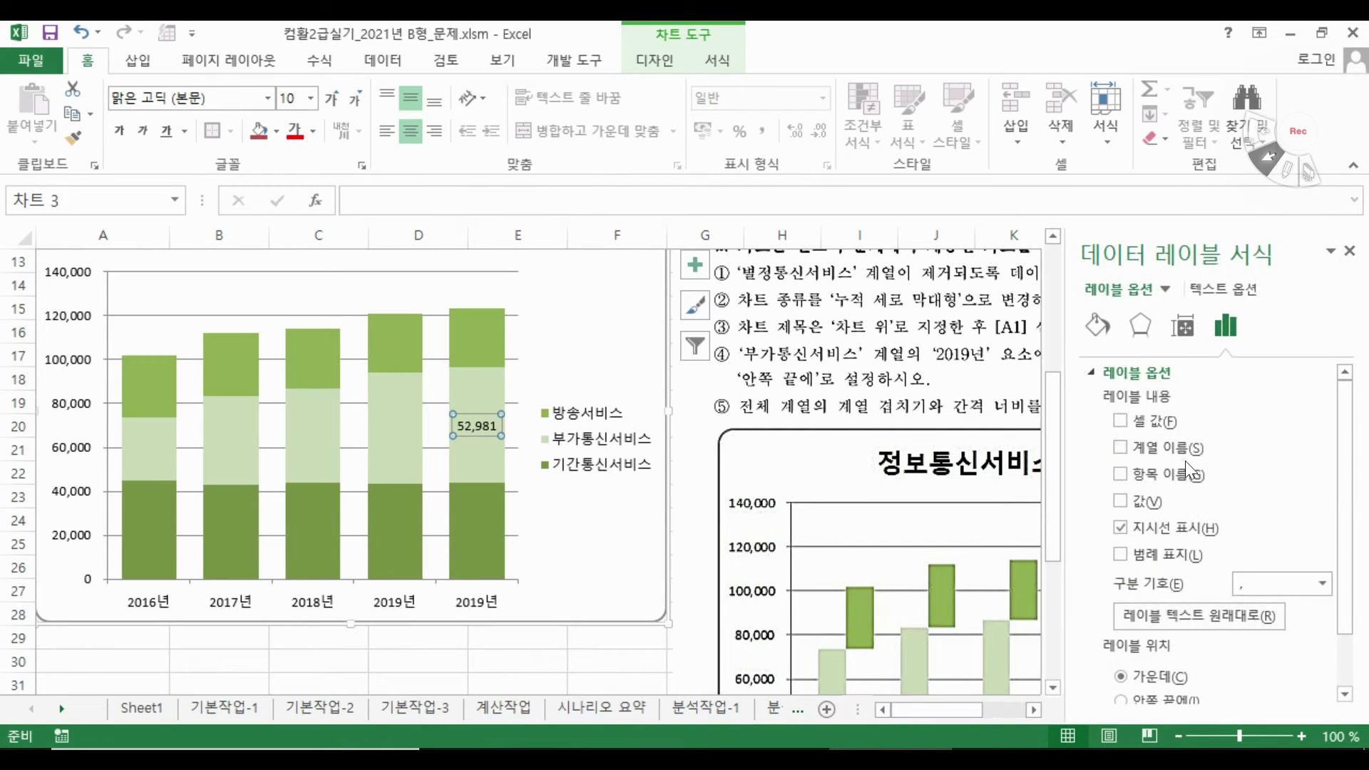
pyautogui.scroll(-1, 1197, 556)
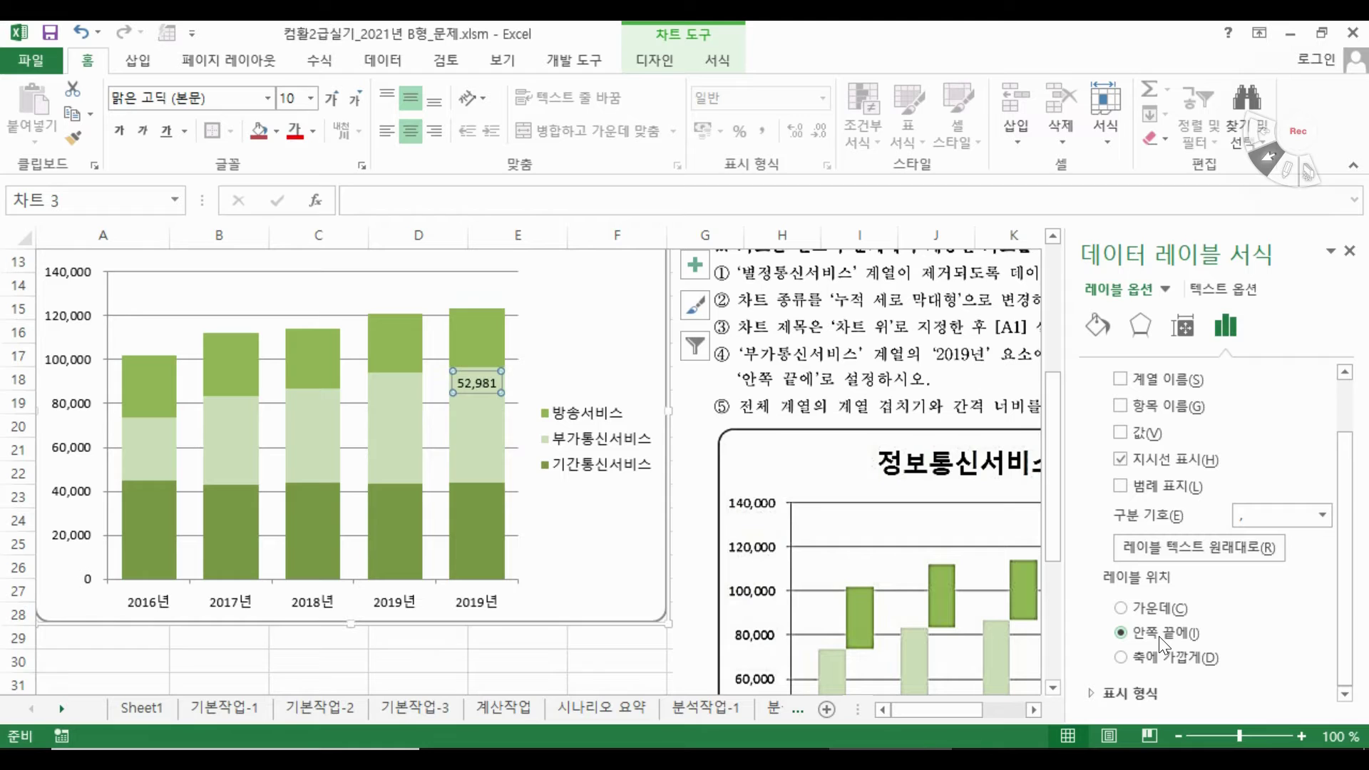
# Set the series overlap and gap width of the stacked column chart to 0% each
pyautogui.click(1349, 252)
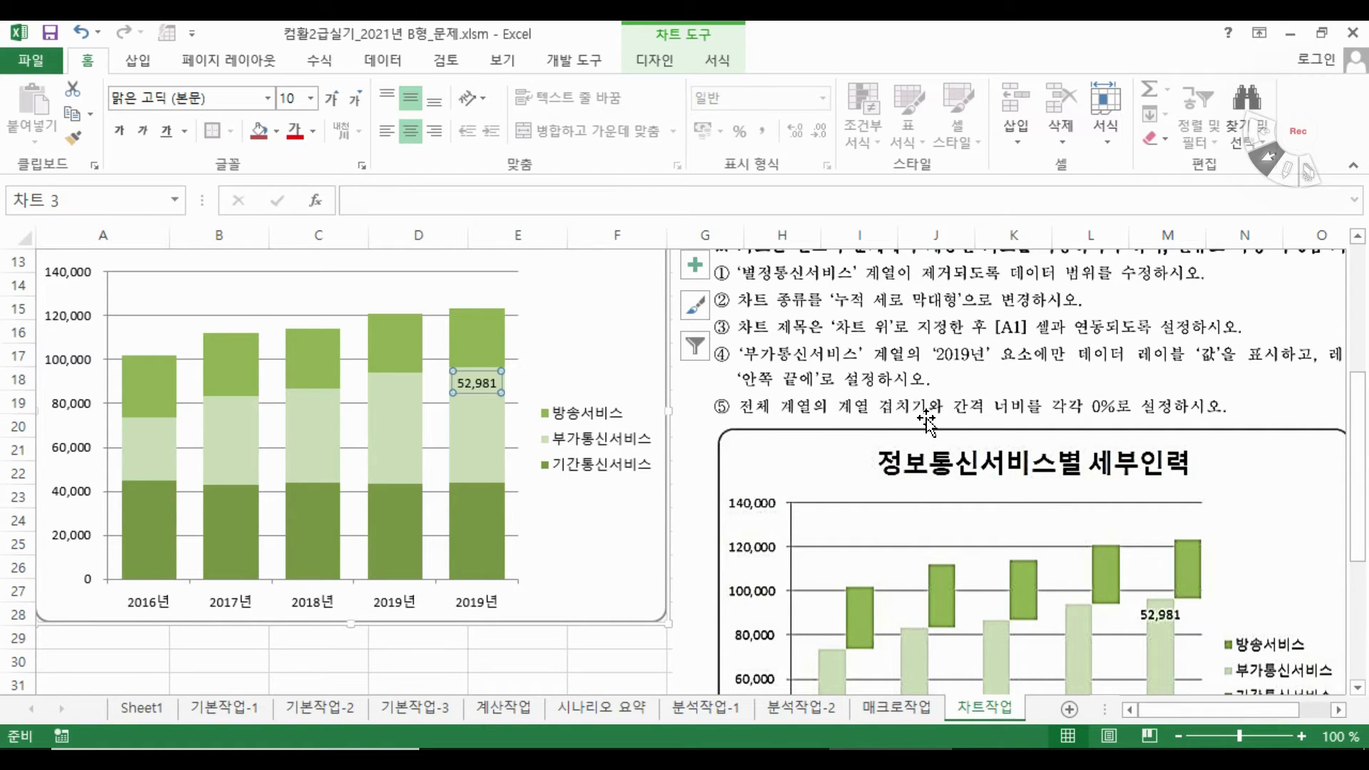
pyautogui.click(594, 536)
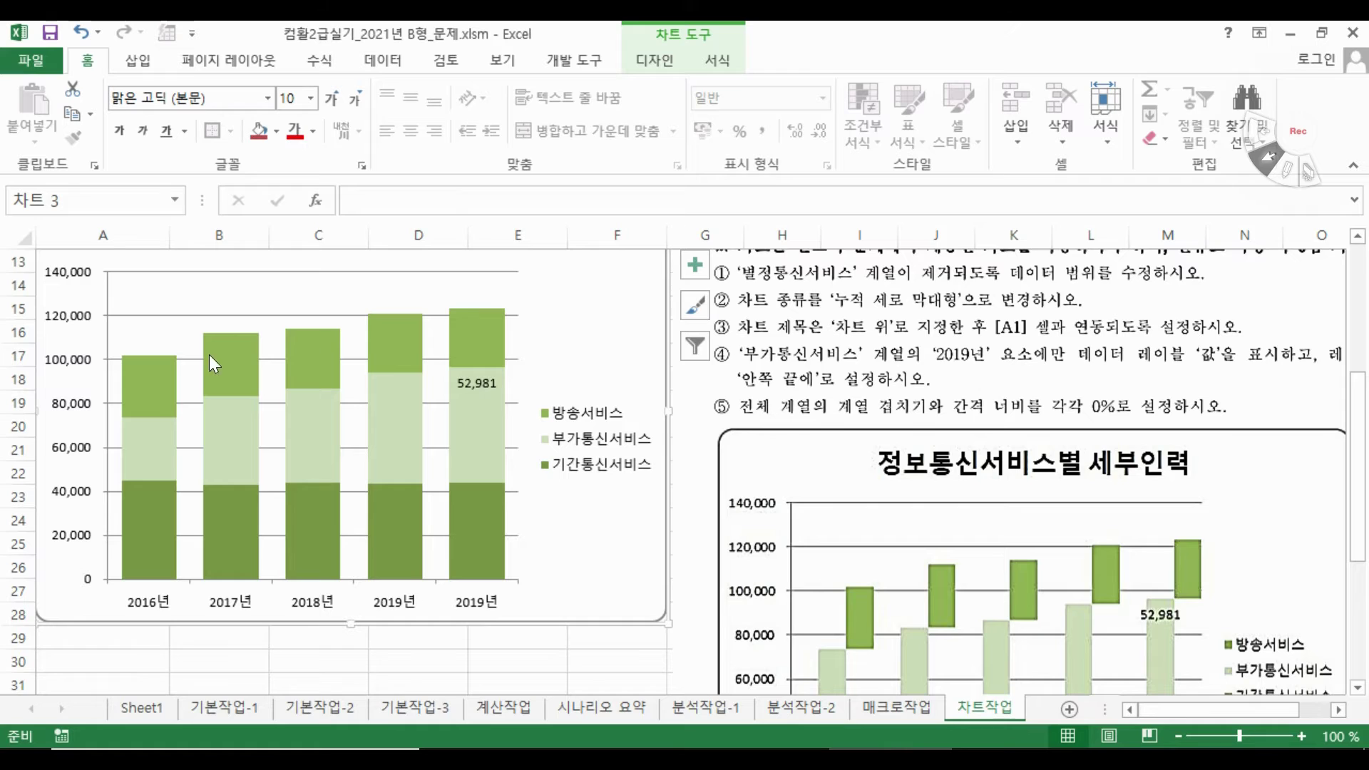
pyautogui.rightClick(326, 414)
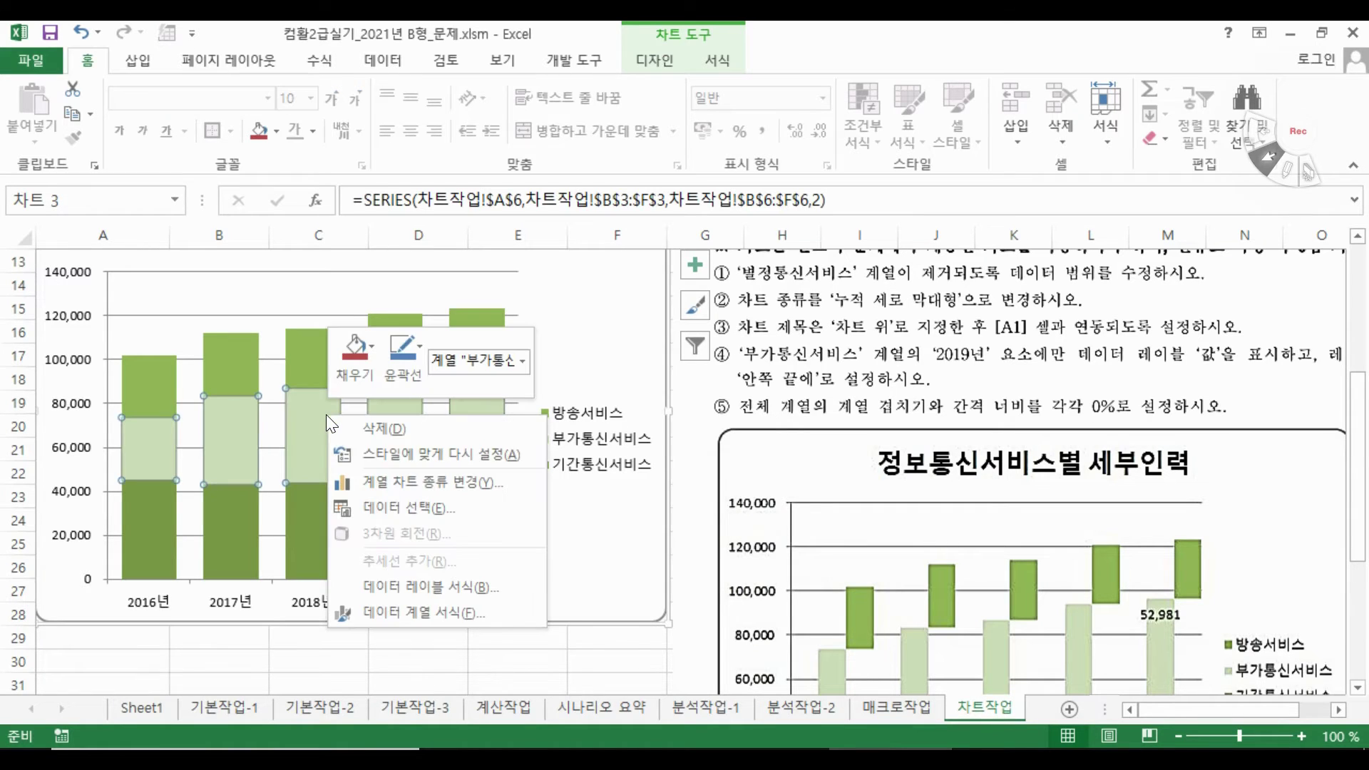
pyautogui.click(428, 612)
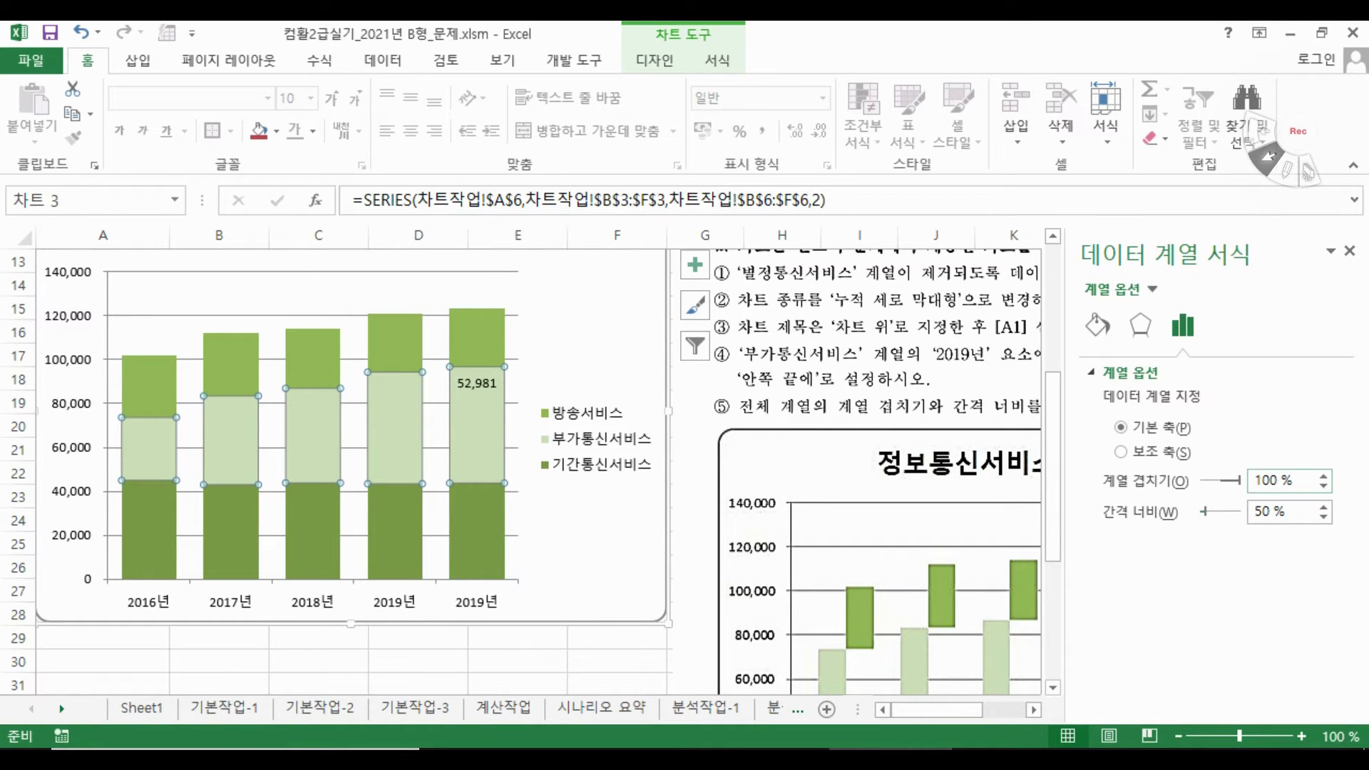
pyautogui.doubleClick(1266, 481)
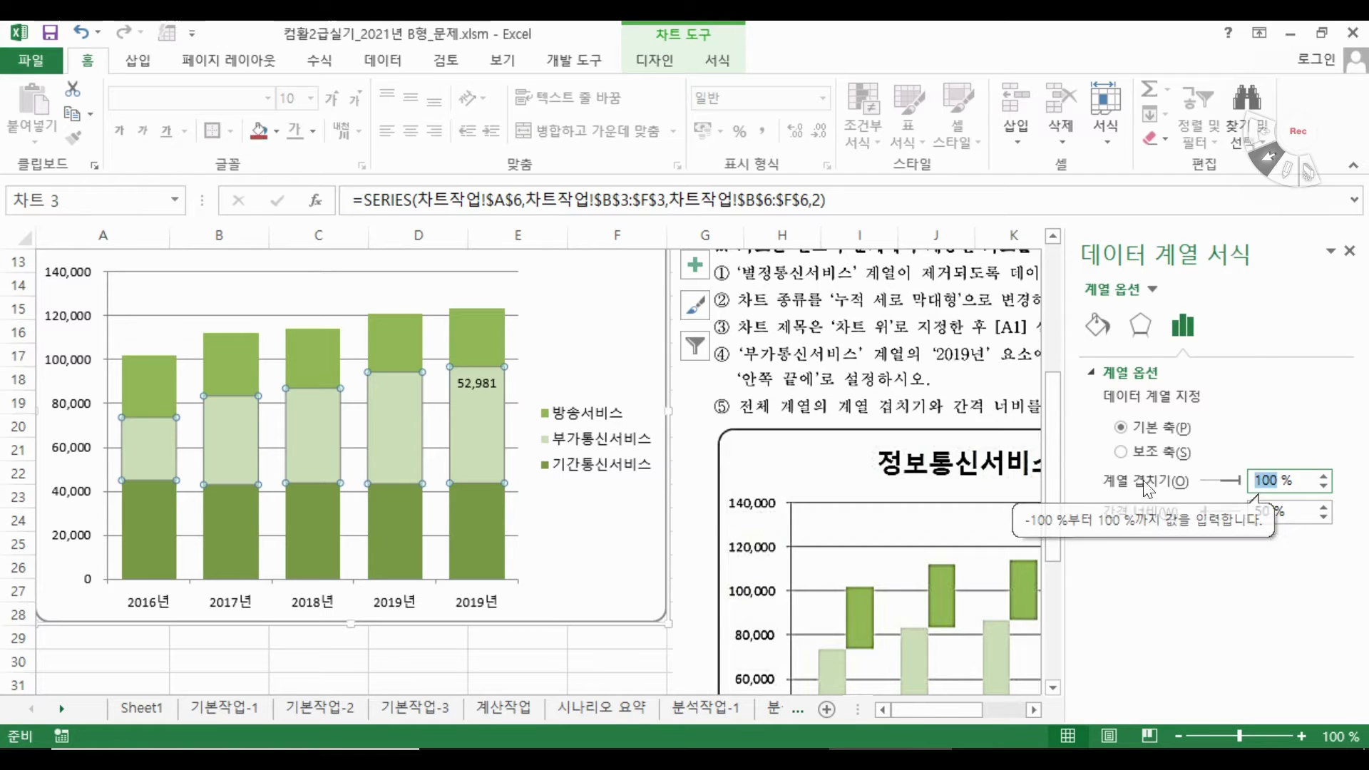
pyautogui.write('0')
pyautogui.press('Tab')
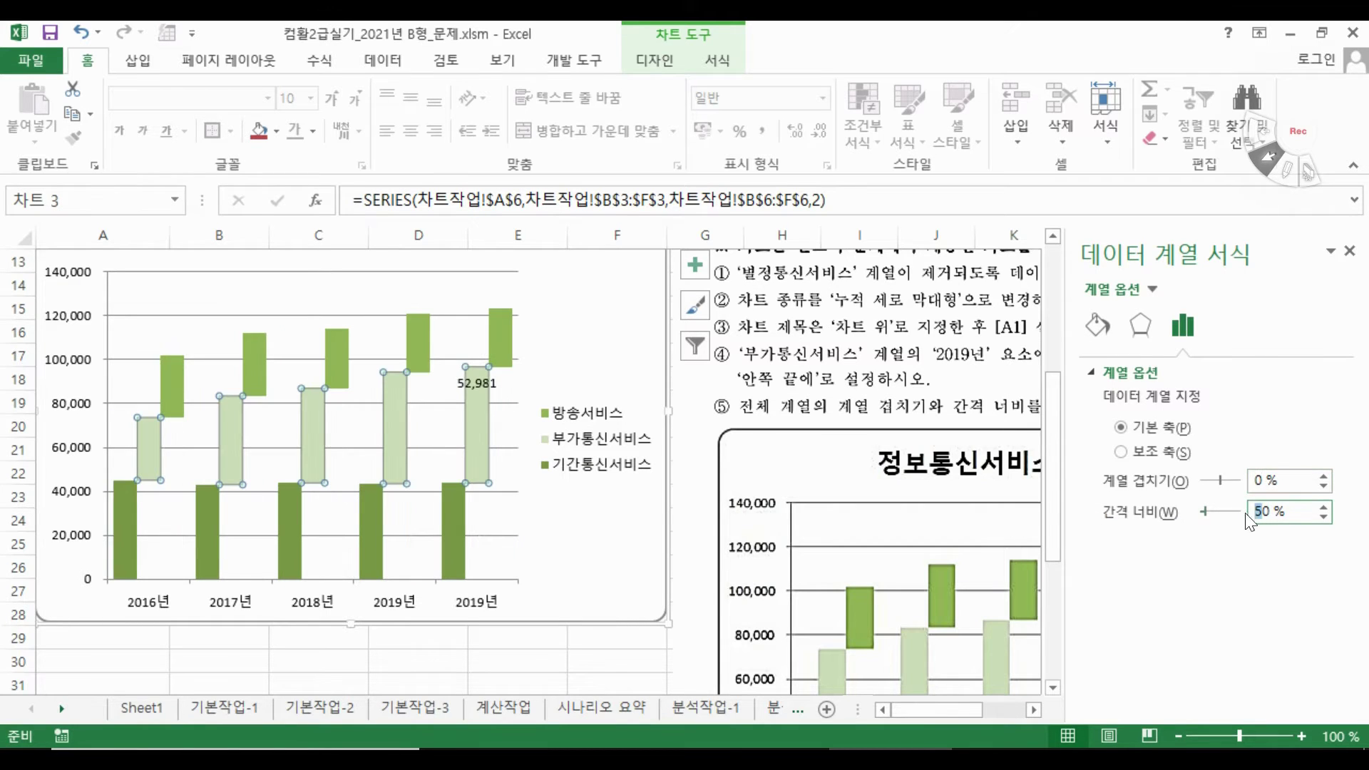
pyautogui.press('Delete')
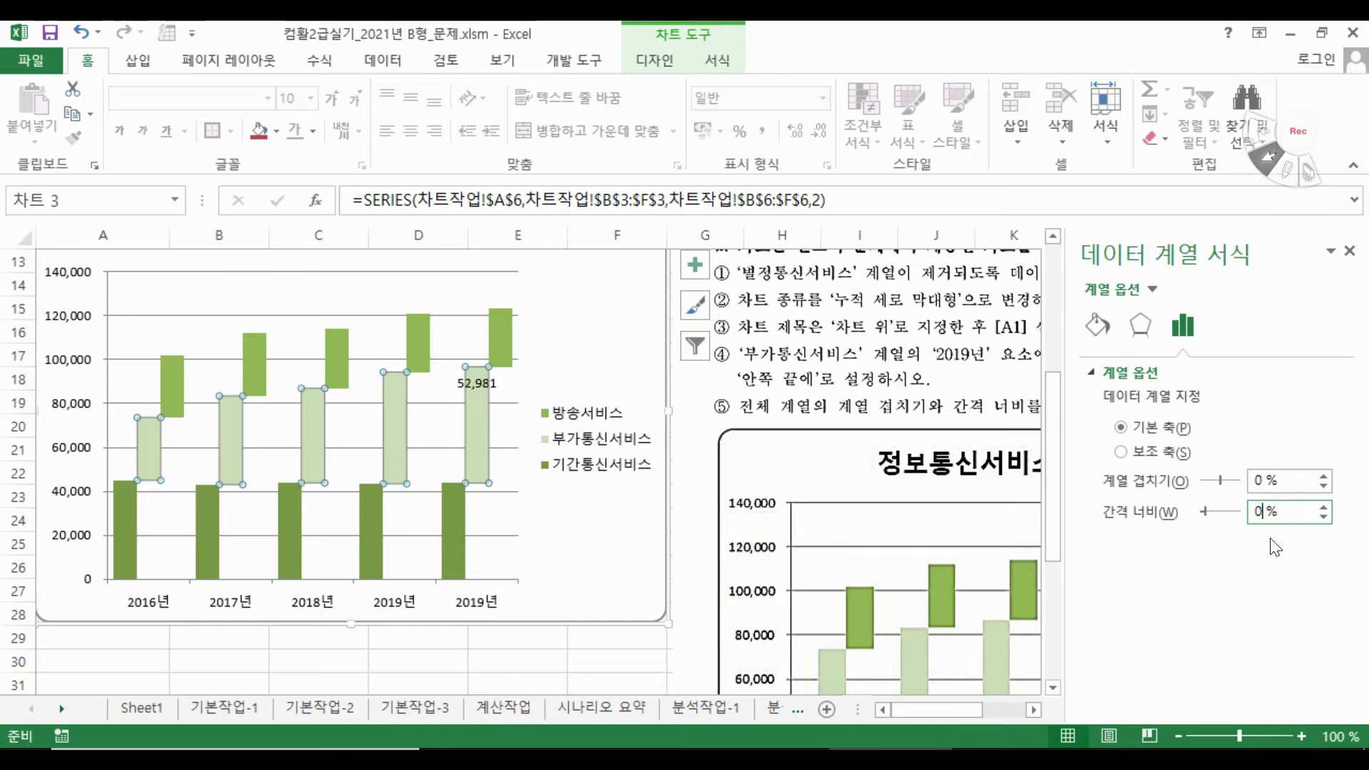
pyautogui.click(1347, 253)
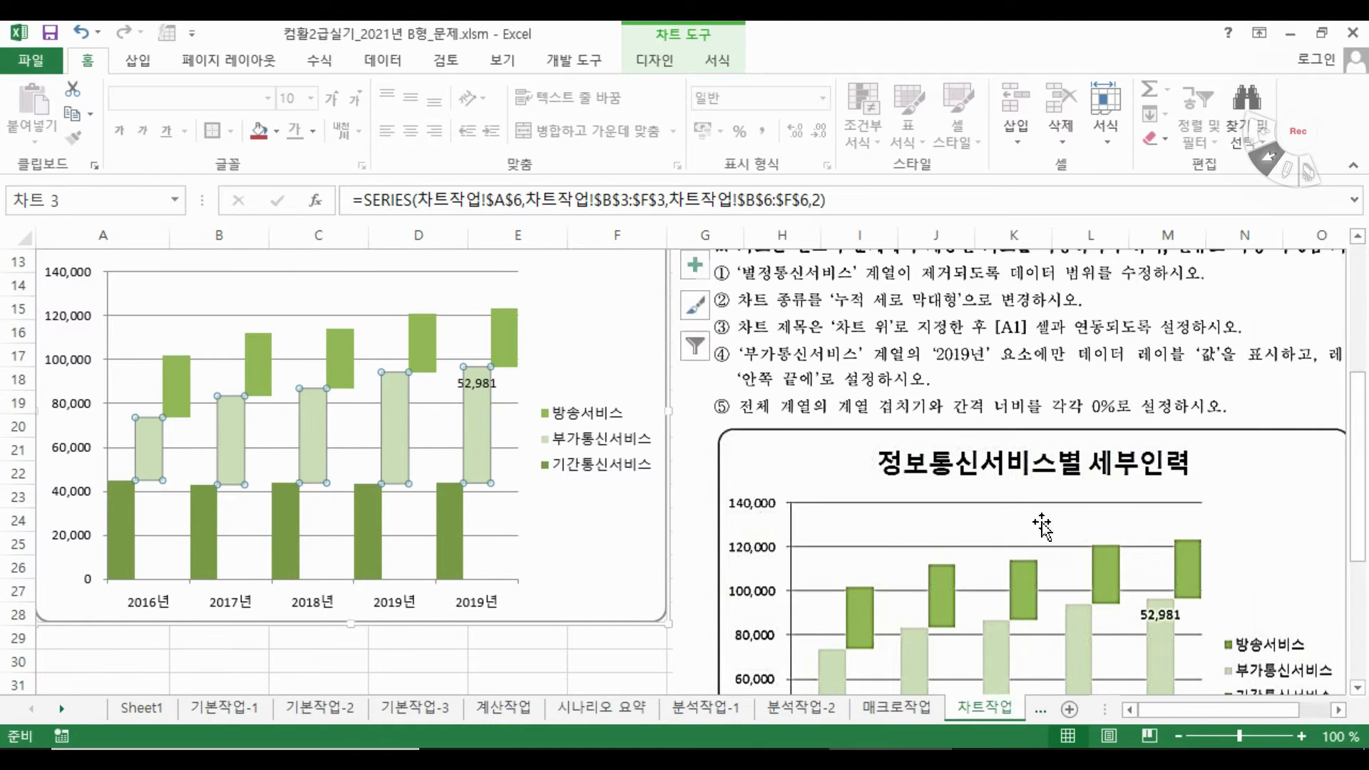
# Compare the edited chart on the 차트작업 sheet with the reference chart and its instructions
pyautogui.scroll(-1, 515, 470)
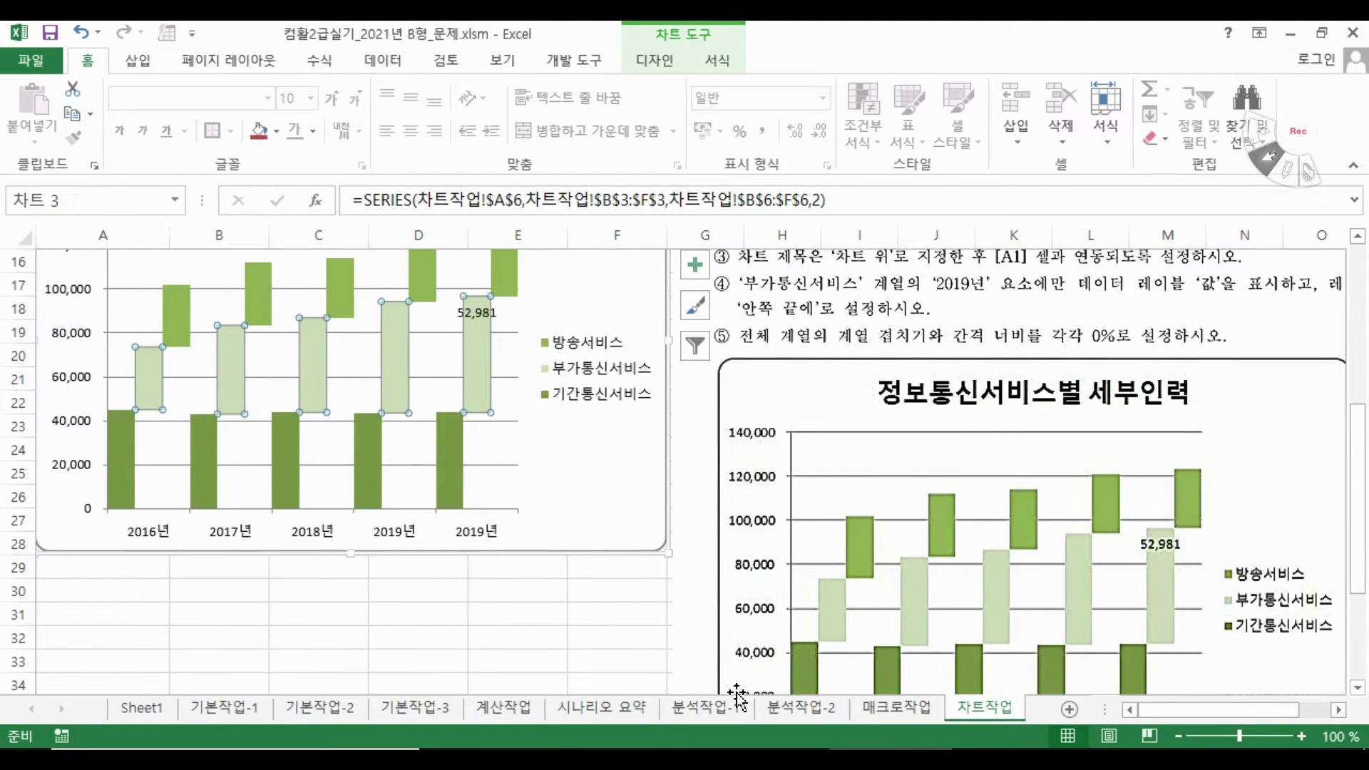
pyautogui.scroll(1, 626, 591)
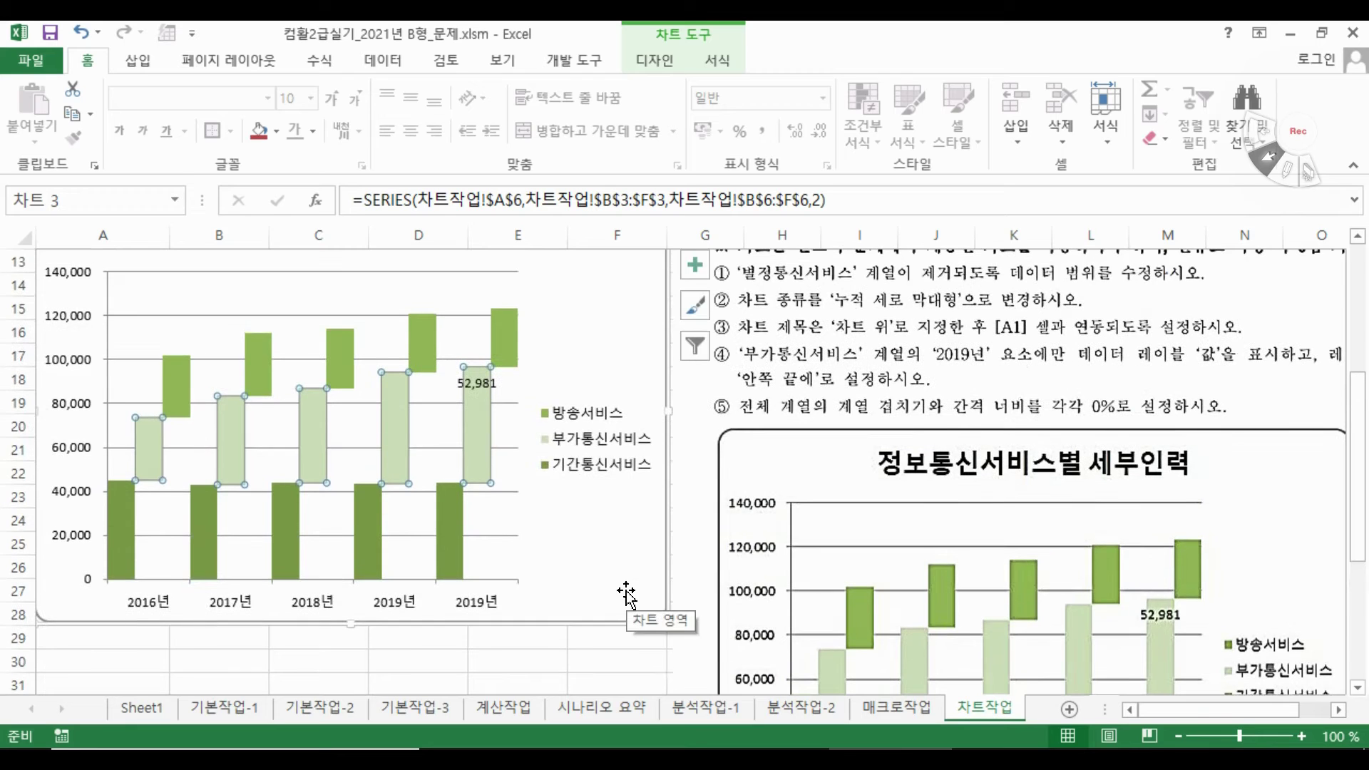
pyautogui.scroll(-1, 627, 591)
pyautogui.scroll(-1, 631, 592)
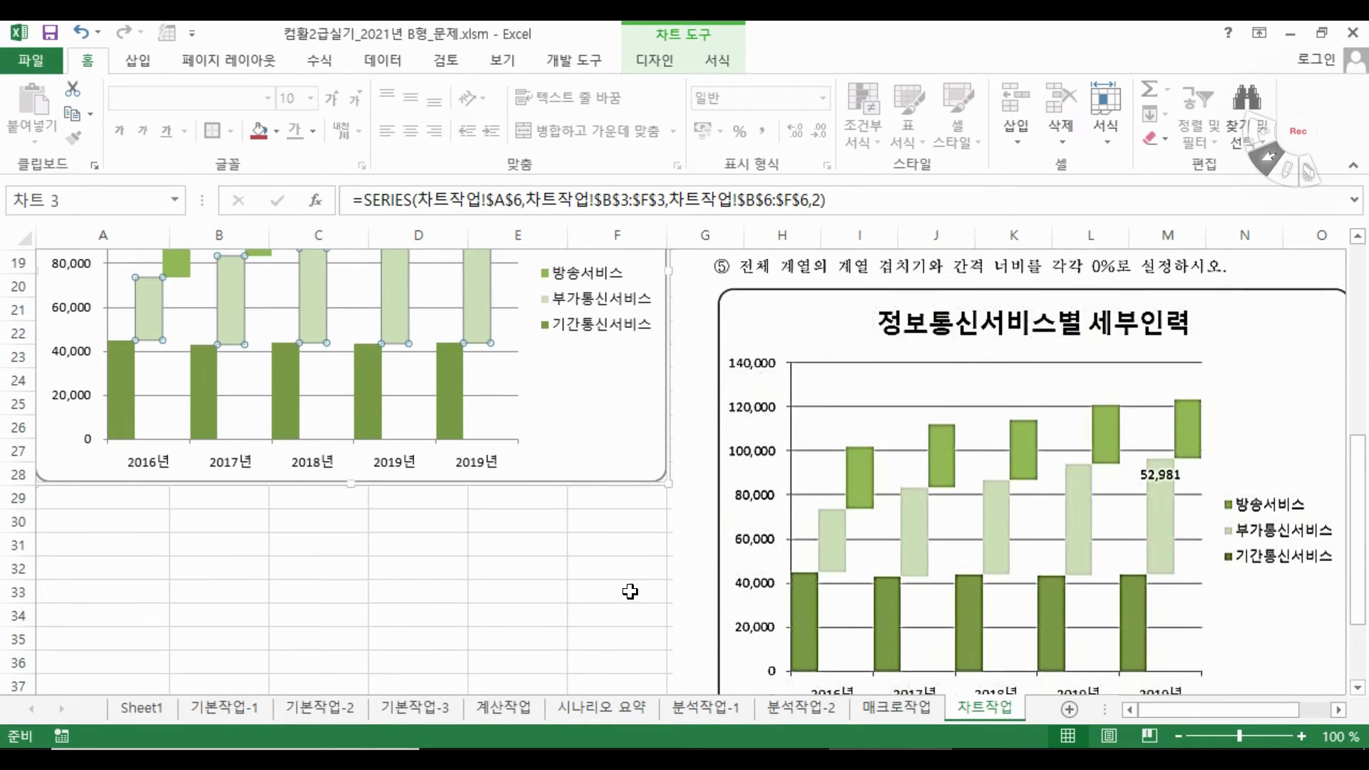
pyautogui.scroll(2, 630, 591)
pyautogui.click(574, 666)
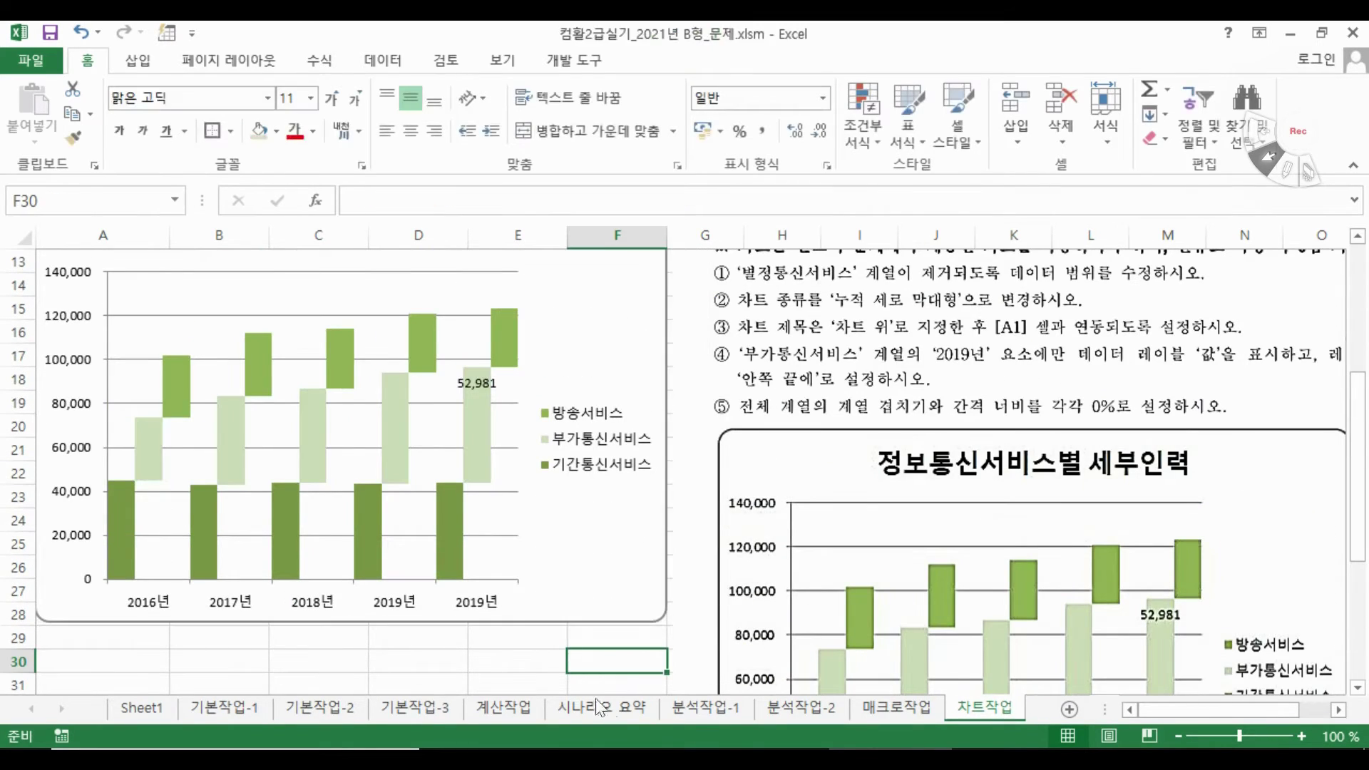
pyautogui.scroll(4, 611, 663)
pyautogui.scroll(-2, 613, 665)
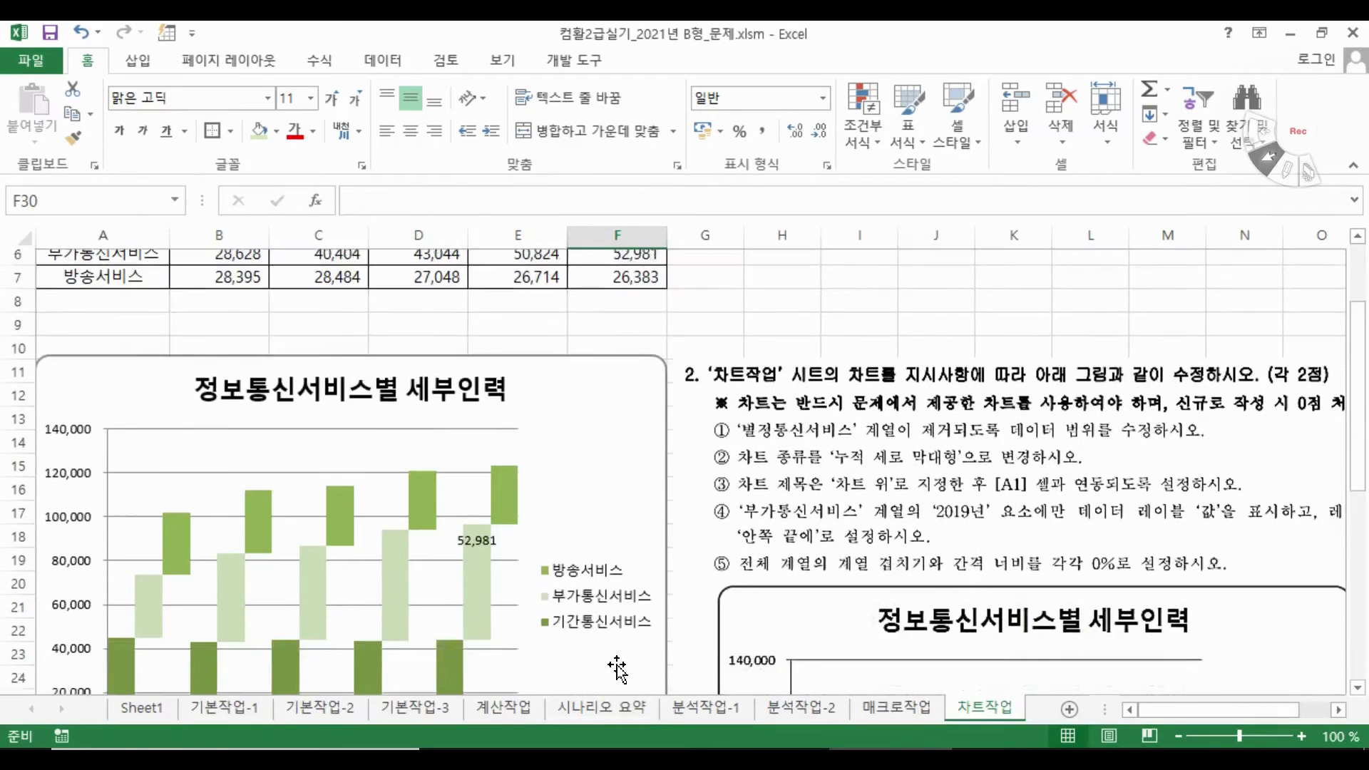
pyautogui.scroll(-1, 617, 668)
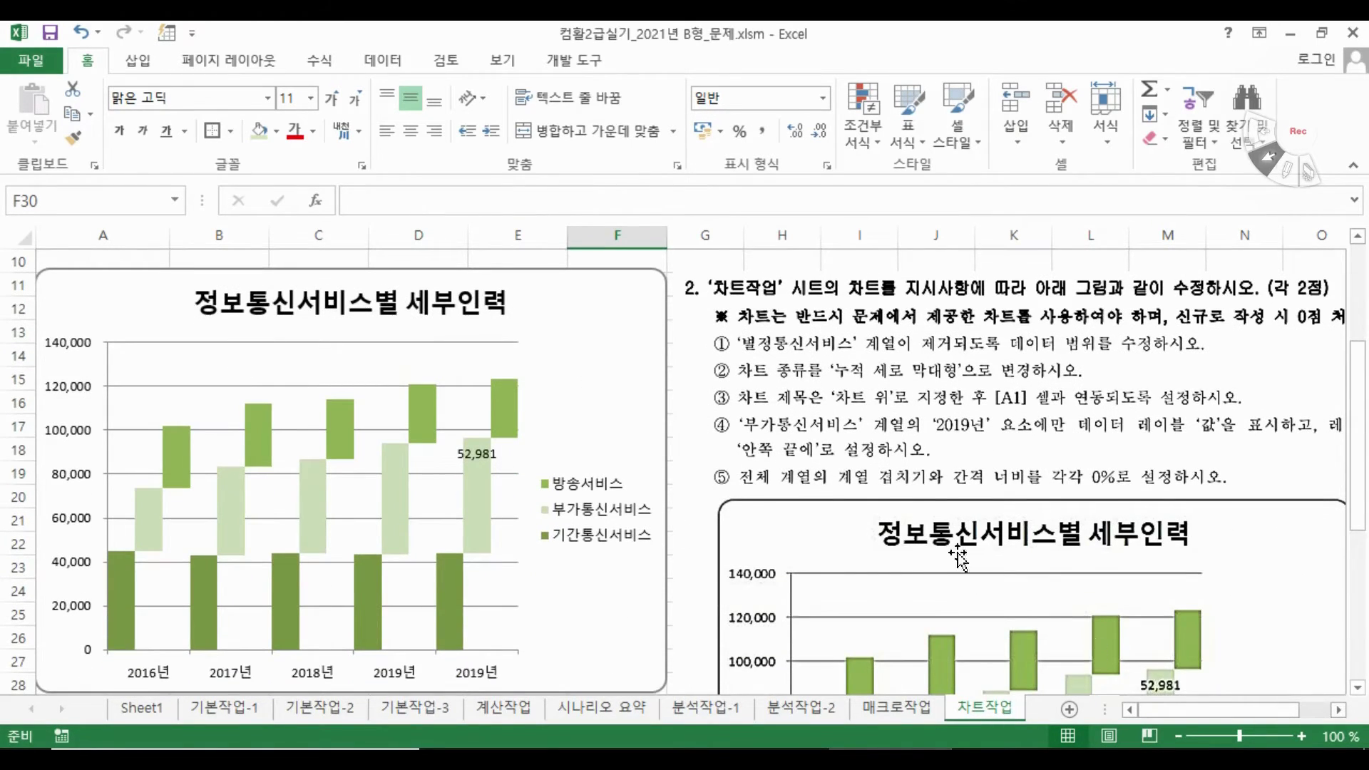
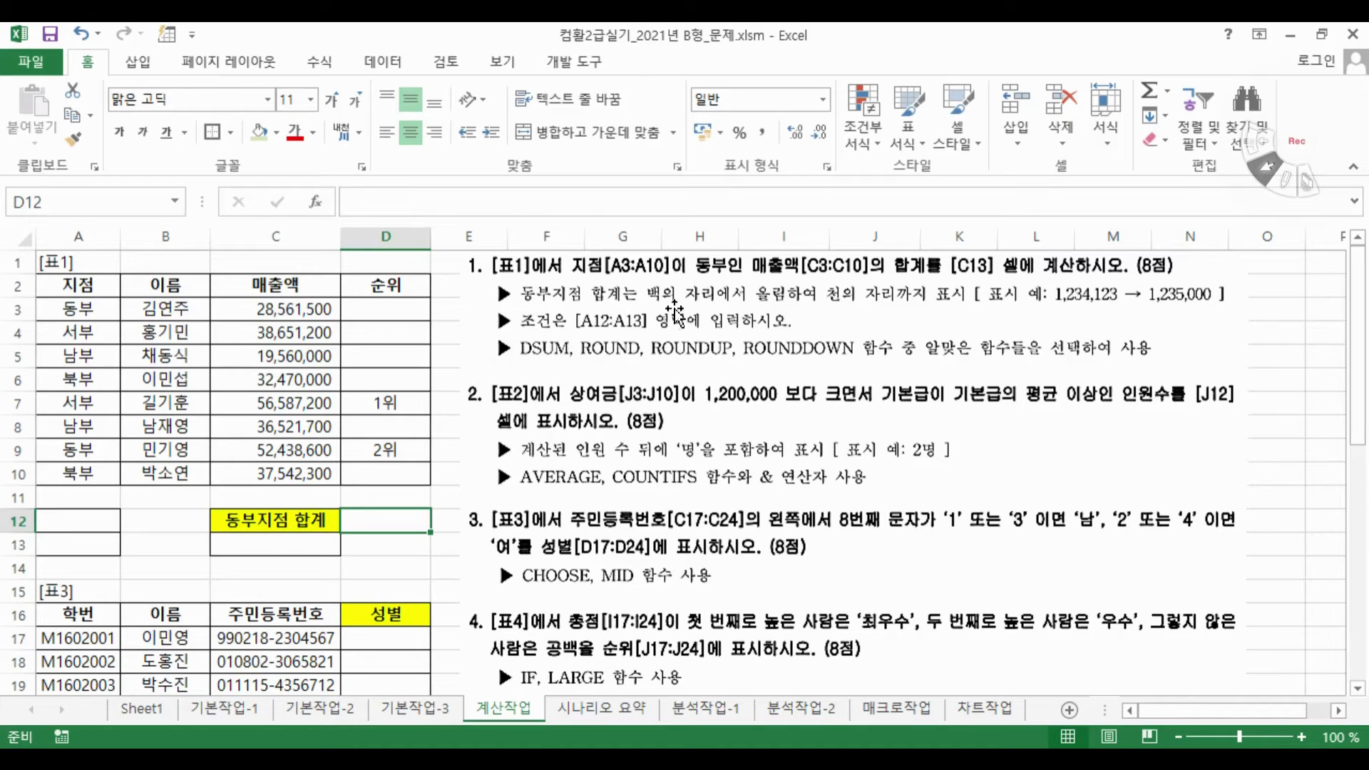
# Copy the 지점 header and the 동부 value from A2:A3 into the criteria range A12:A13
pyautogui.click(62, 514)
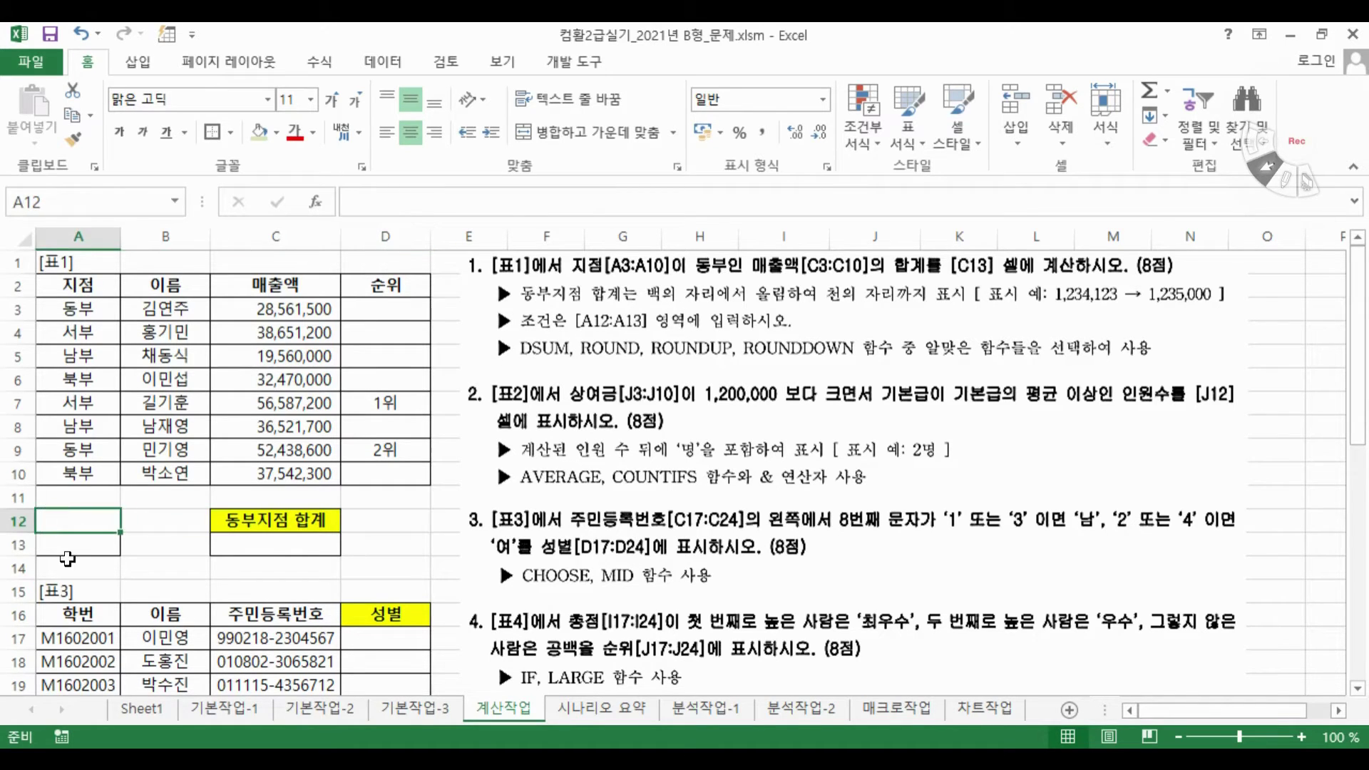
pyautogui.click(71, 540)
pyautogui.moveTo(84, 286); pyautogui.dragTo(89, 300)
pyautogui.hotkey('ctrl', 'c')
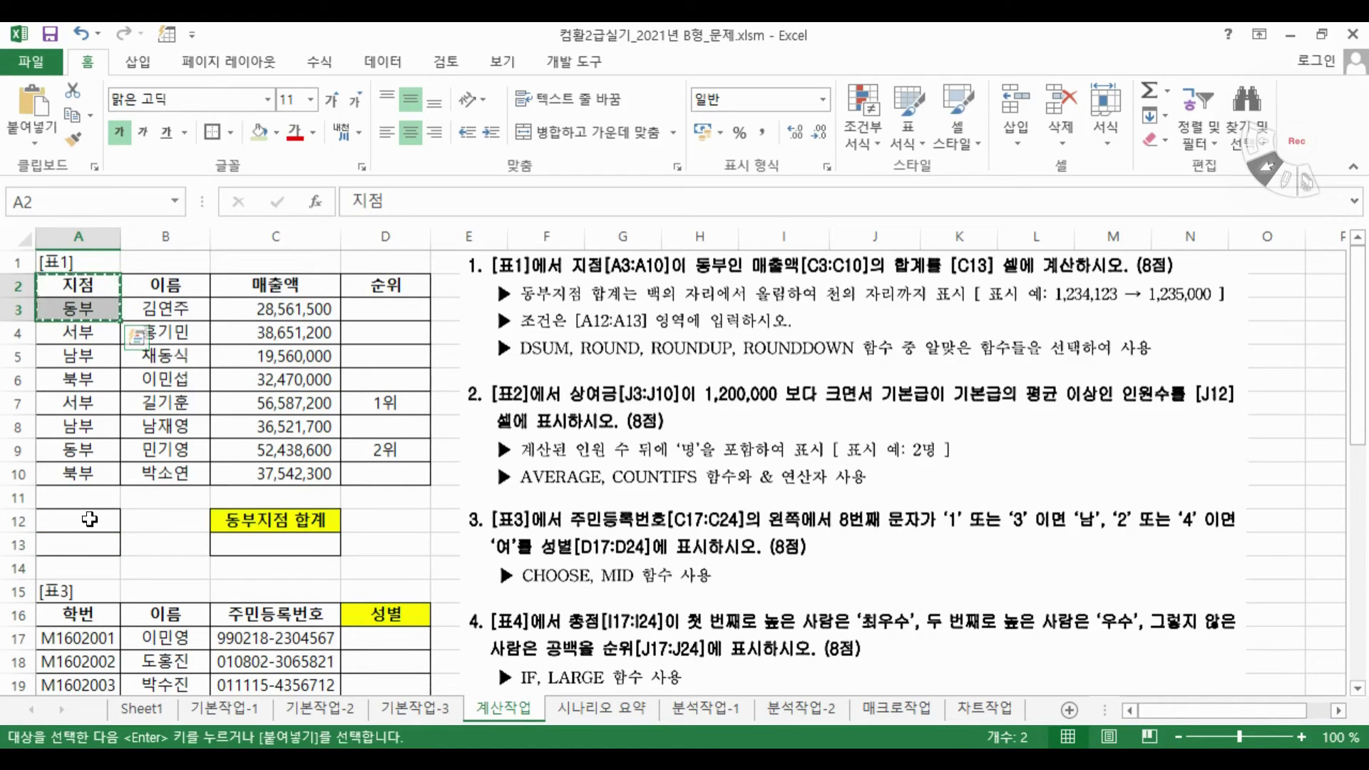
pyautogui.click(75, 520)
pyautogui.hotkey('ctrl', 'v')
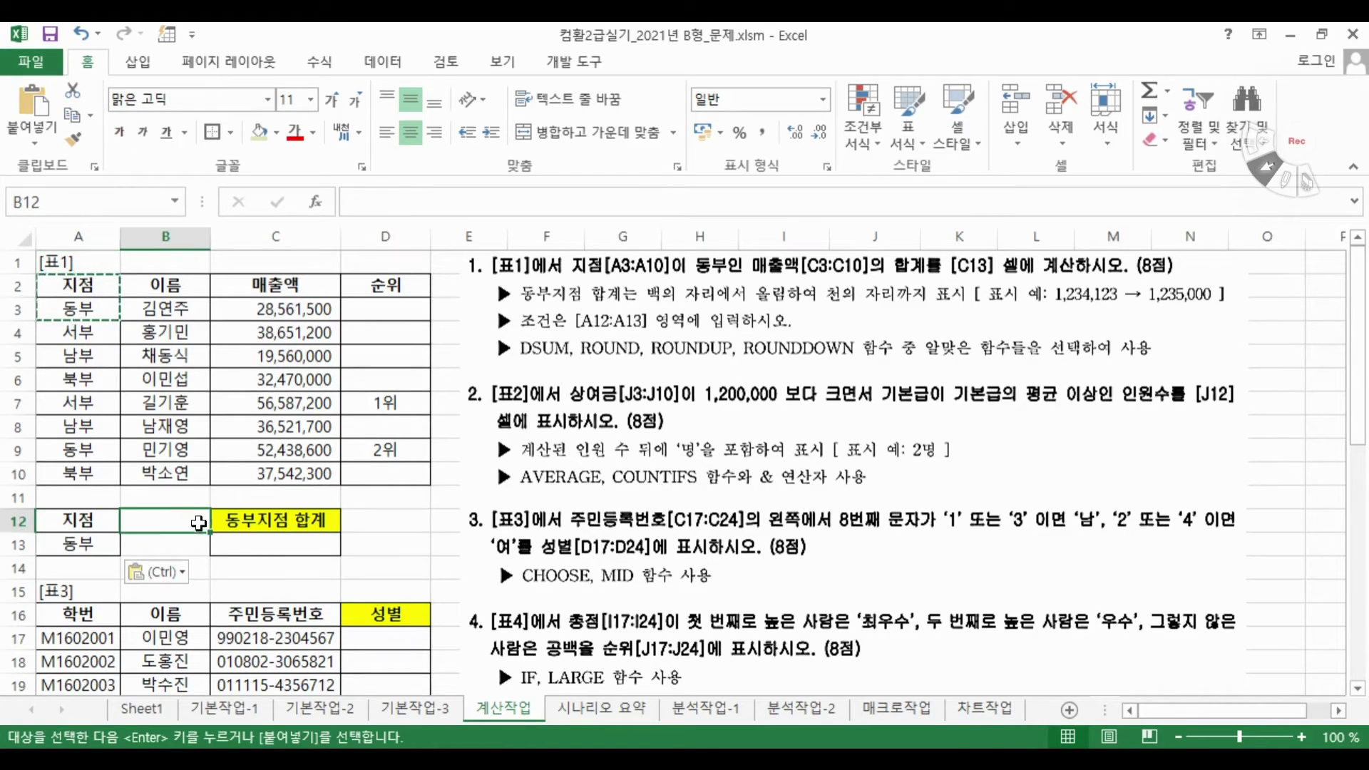
pyautogui.click(276, 542)
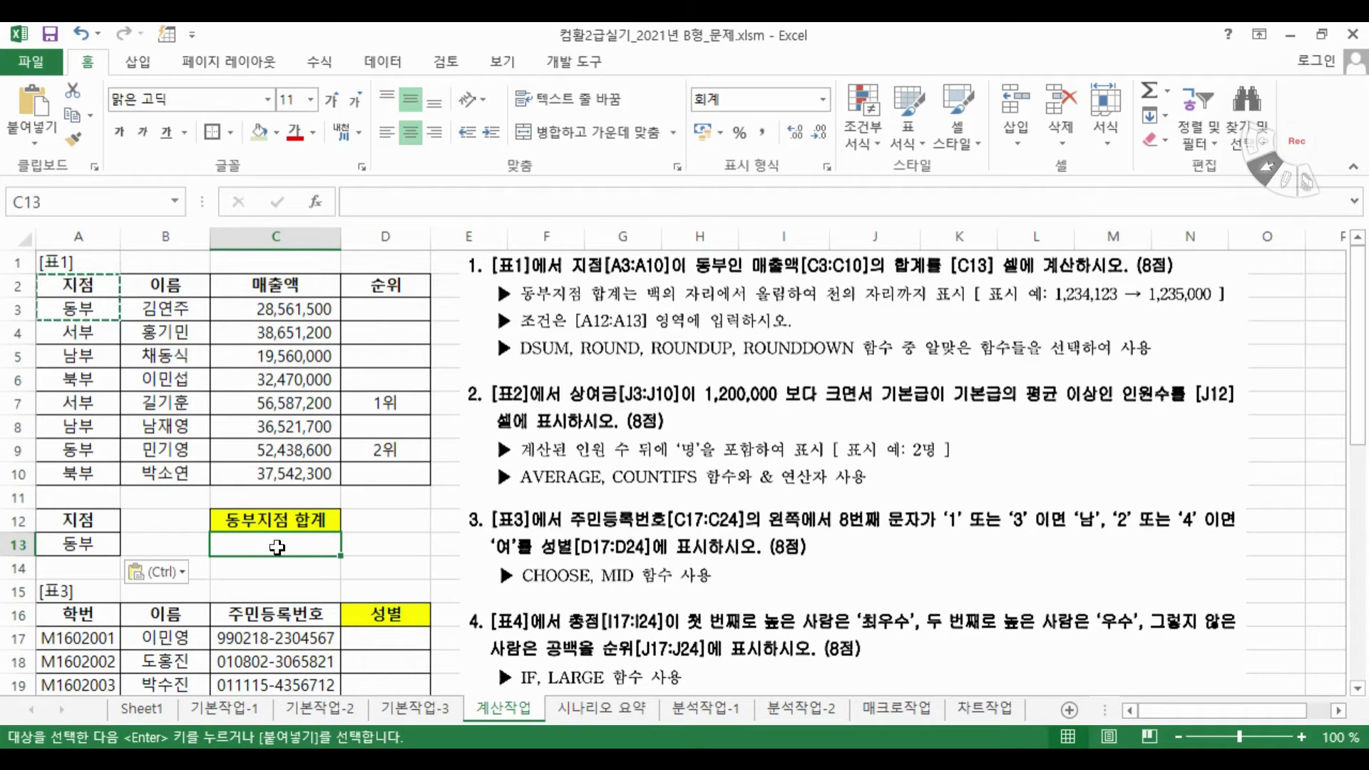
pyautogui.press('Escape')
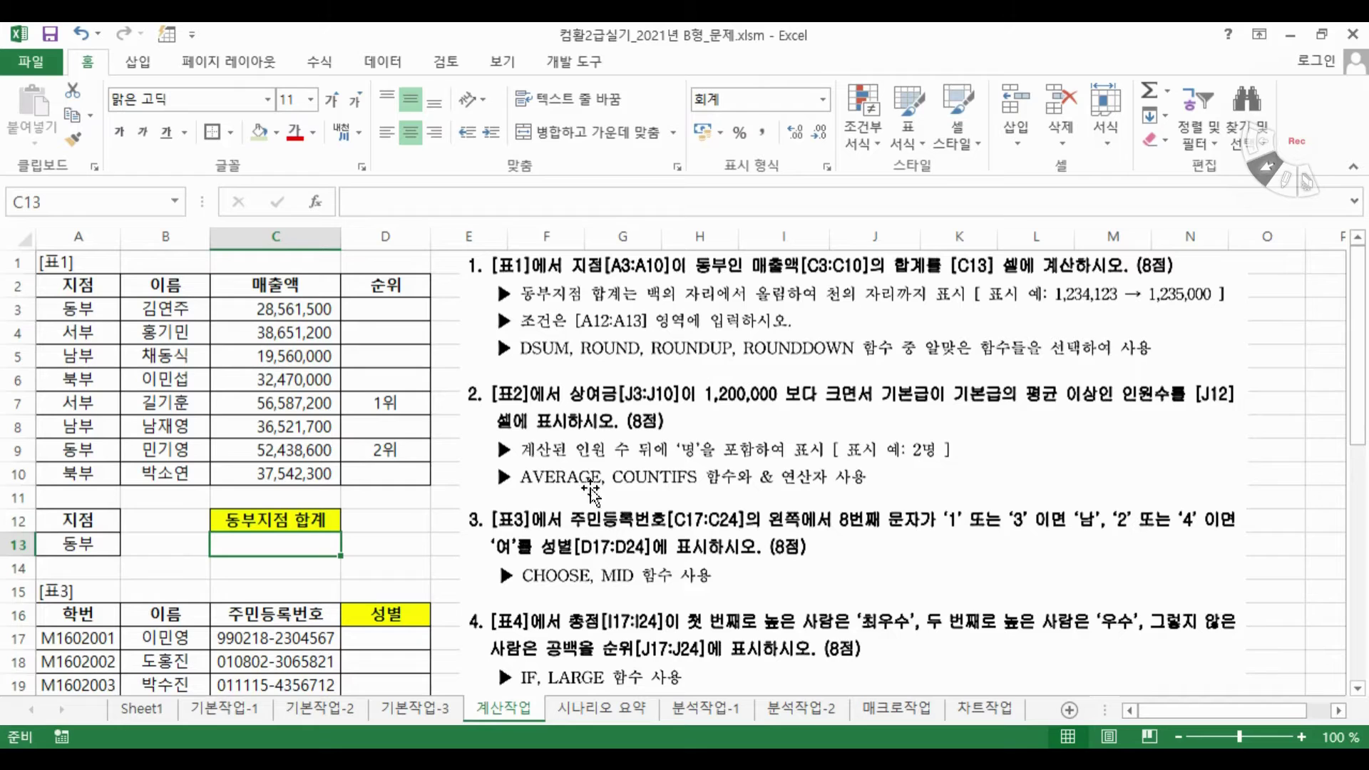
# Enter a DSUM function in C13 with database A2:D10, field C2 and criteria A12:A13
pyautogui.write('=ds')
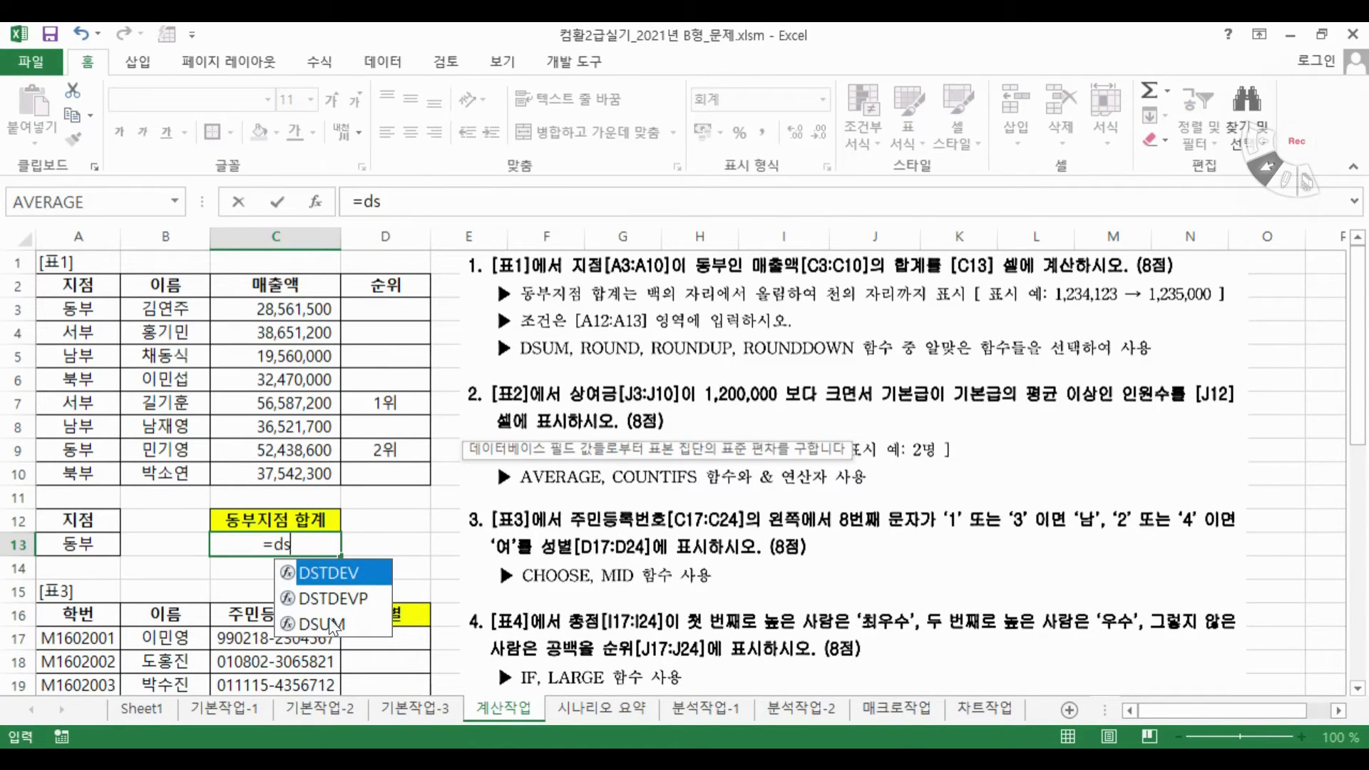
pyautogui.doubleClick(328, 618)
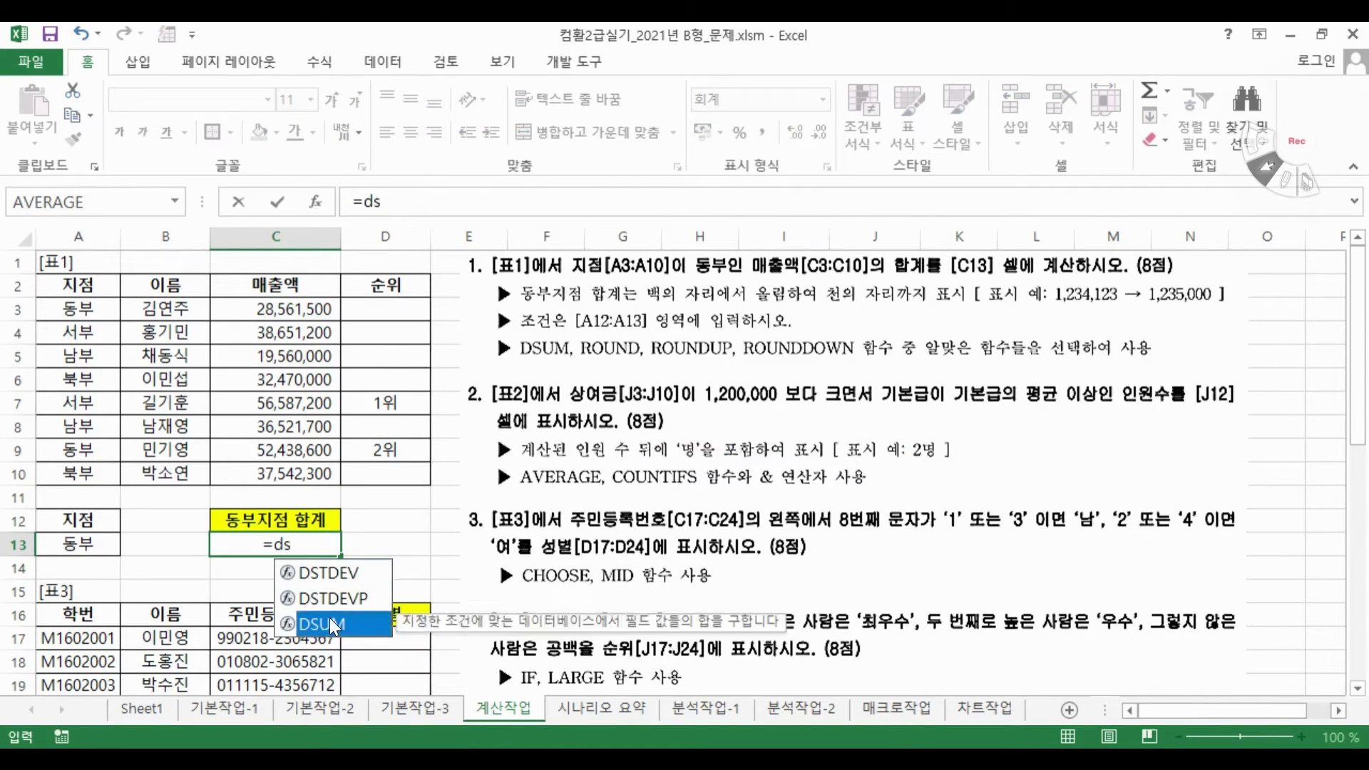
pyautogui.click(317, 199)
pyautogui.moveTo(717, 506); pyautogui.dragTo(528, 503)
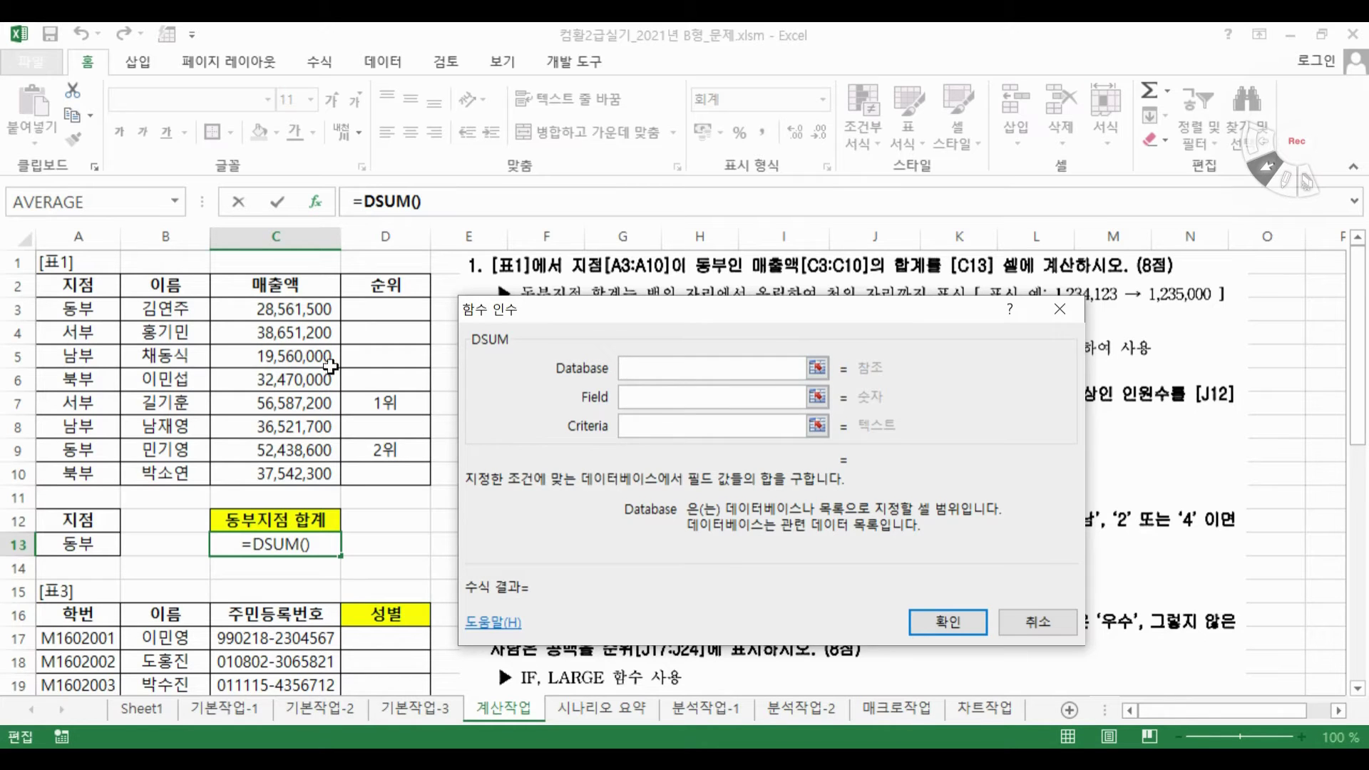
pyautogui.moveTo(46, 285); pyautogui.dragTo(385, 474)
pyautogui.click(662, 401)
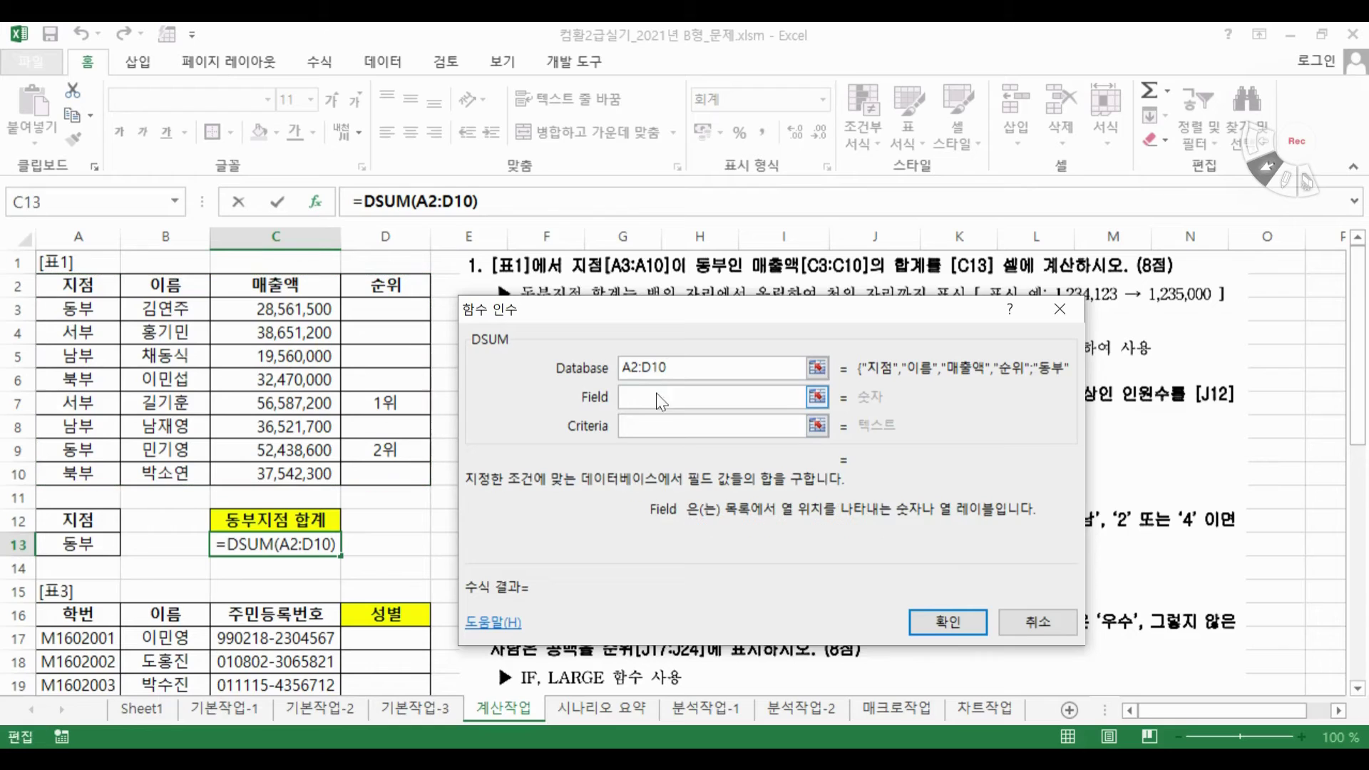
pyautogui.click(302, 286)
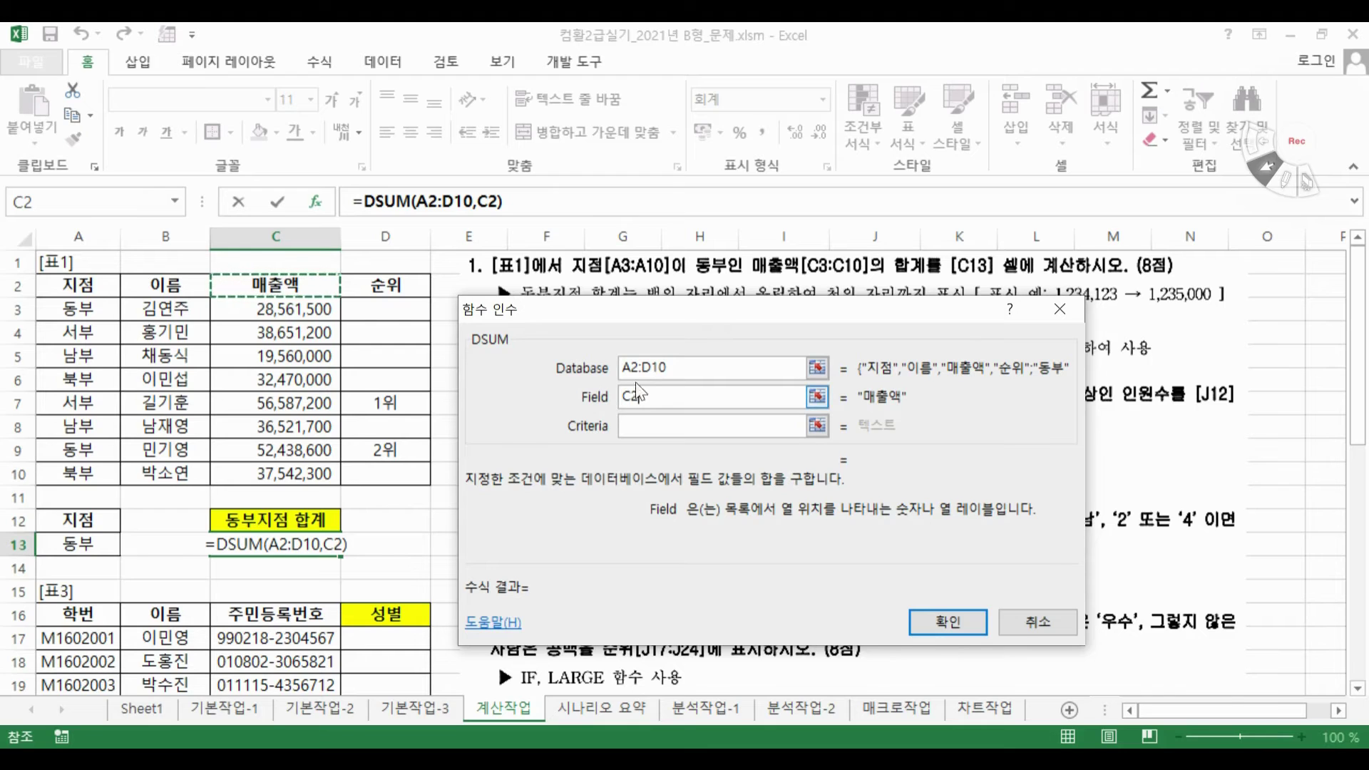
pyautogui.press('Tab')
pyautogui.moveTo(86, 518); pyautogui.dragTo(93, 544)
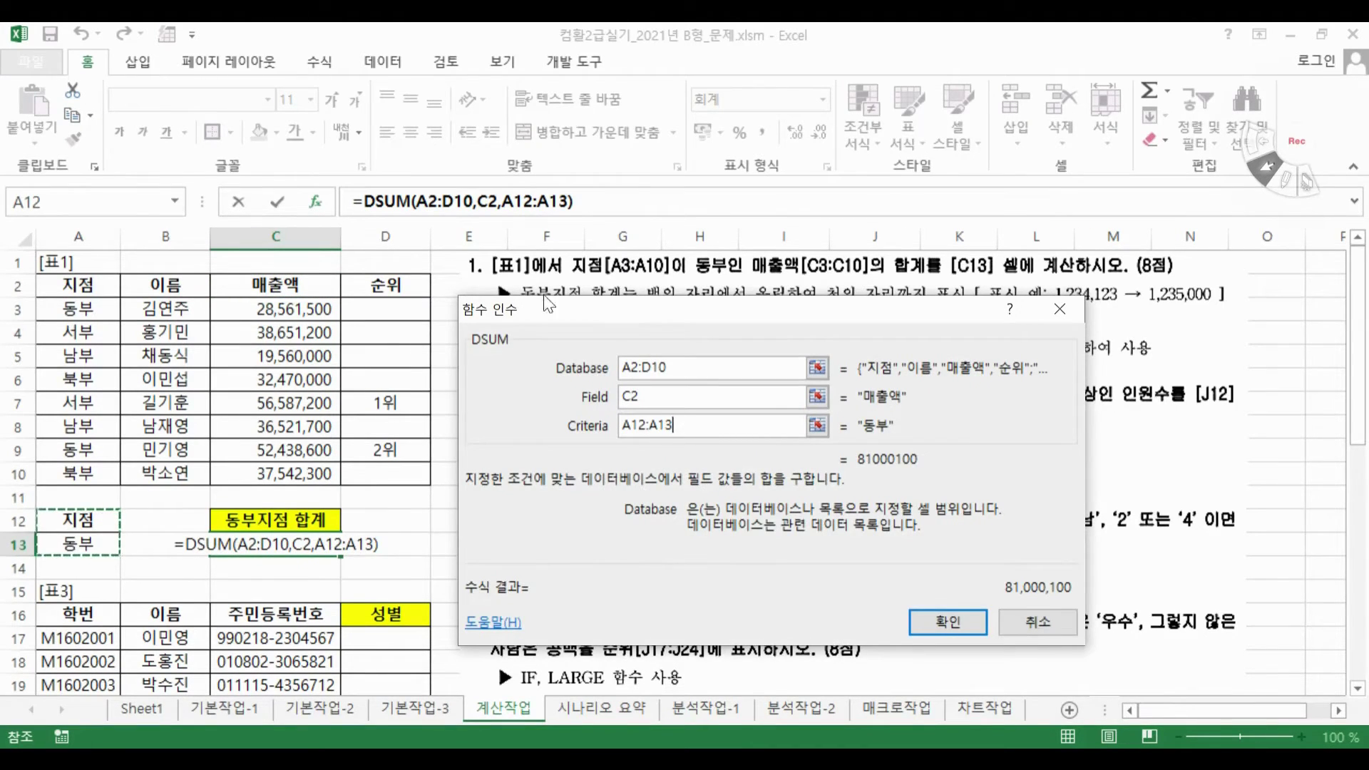
pyautogui.moveTo(547, 302); pyautogui.dragTo(546, 345)
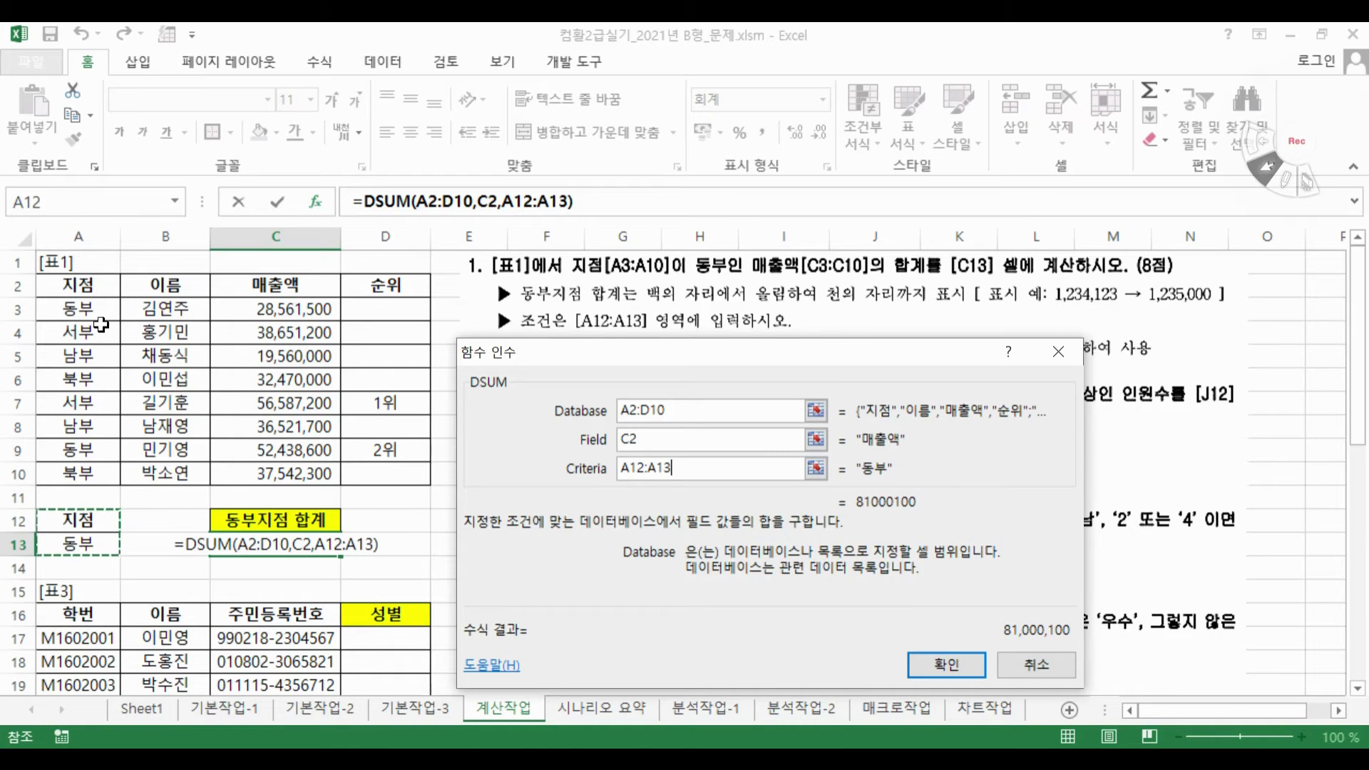
pyautogui.click(966, 664)
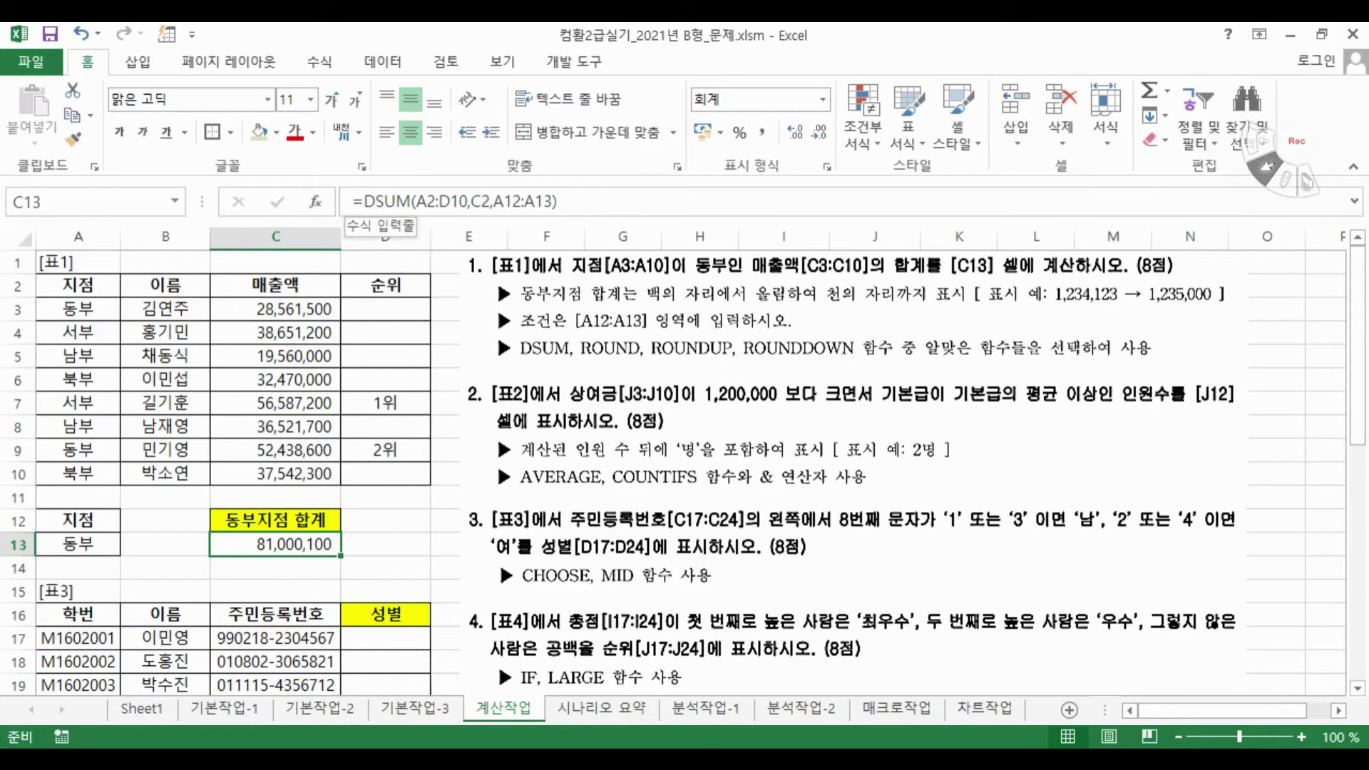
# Cut the DSUM expression out of the C13 formula and insert a ROUNDUP function in its place with its arguments open
pyautogui.moveTo(362, 201); pyautogui.dragTo(559, 201)
pyautogui.rightClick(511, 201)
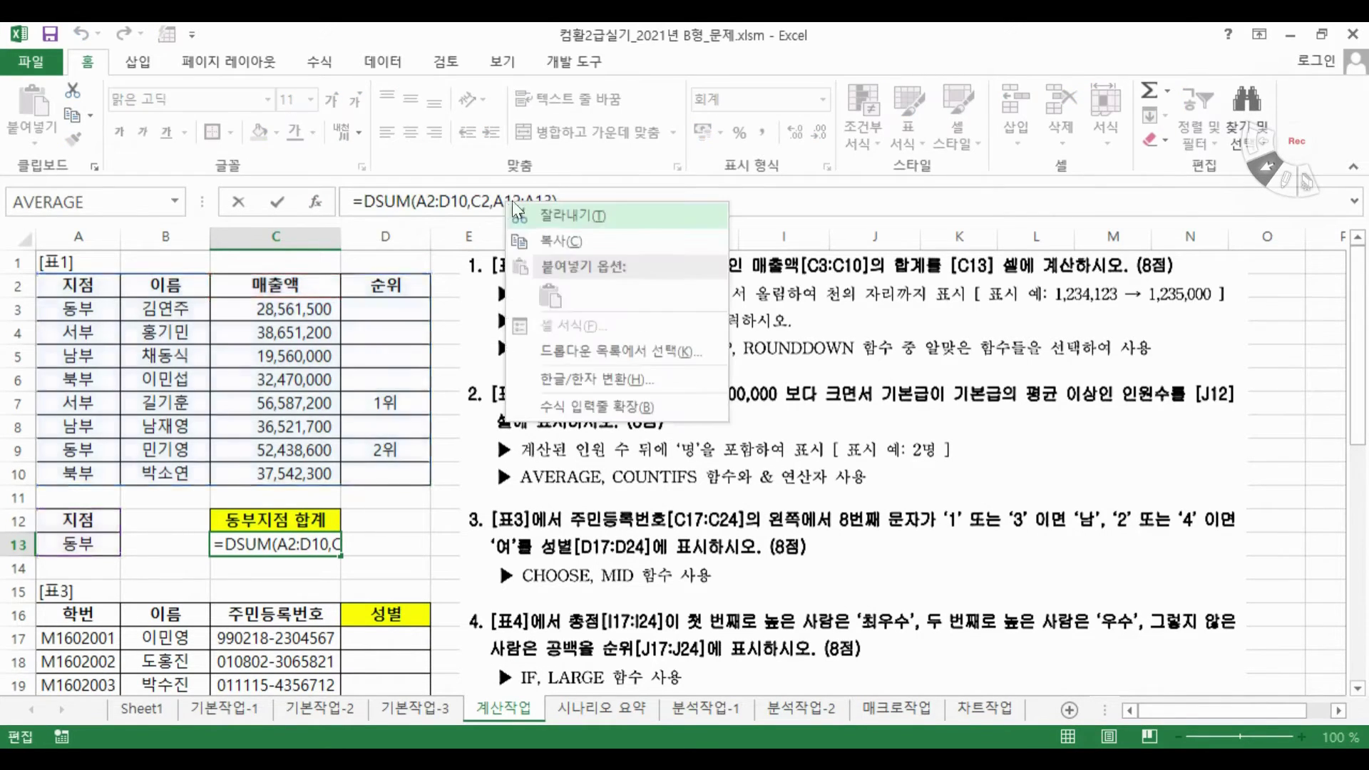
pyautogui.click(546, 216)
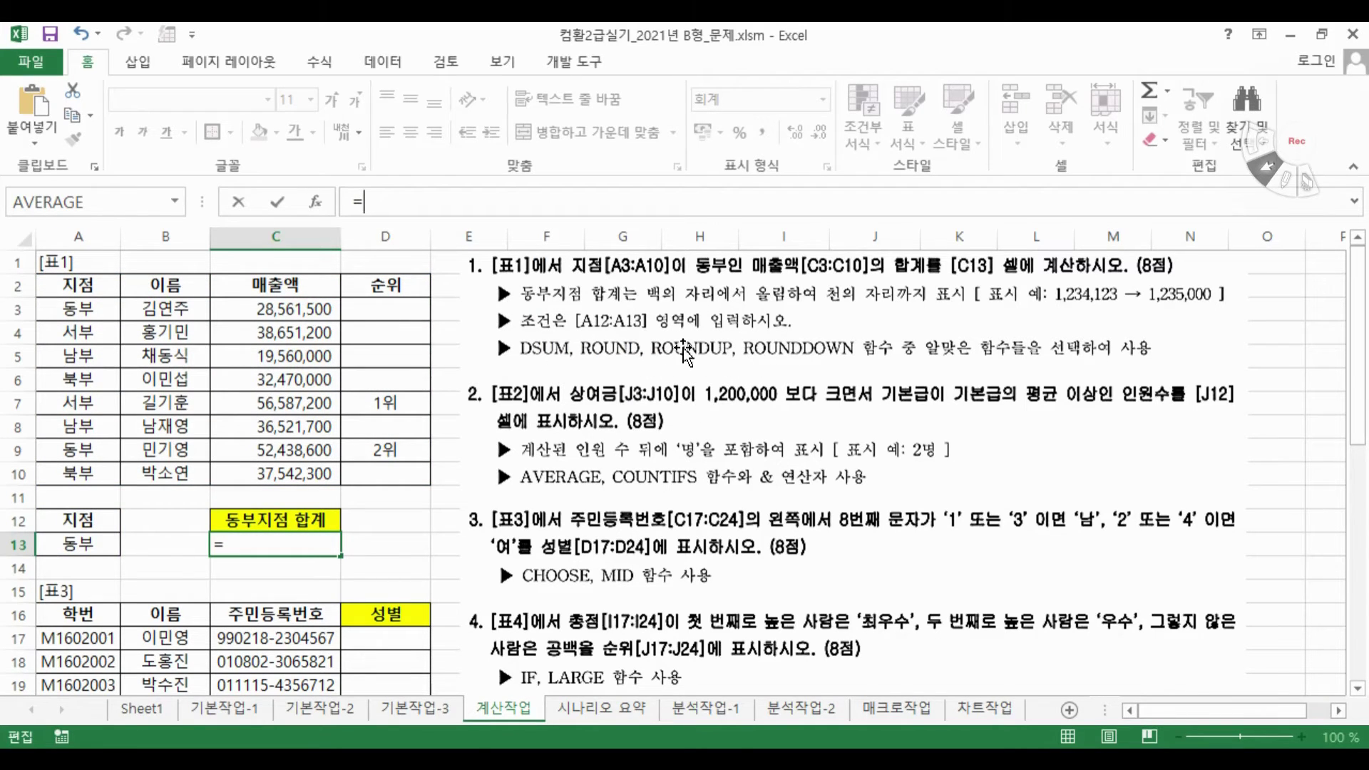
pyautogui.write('r')
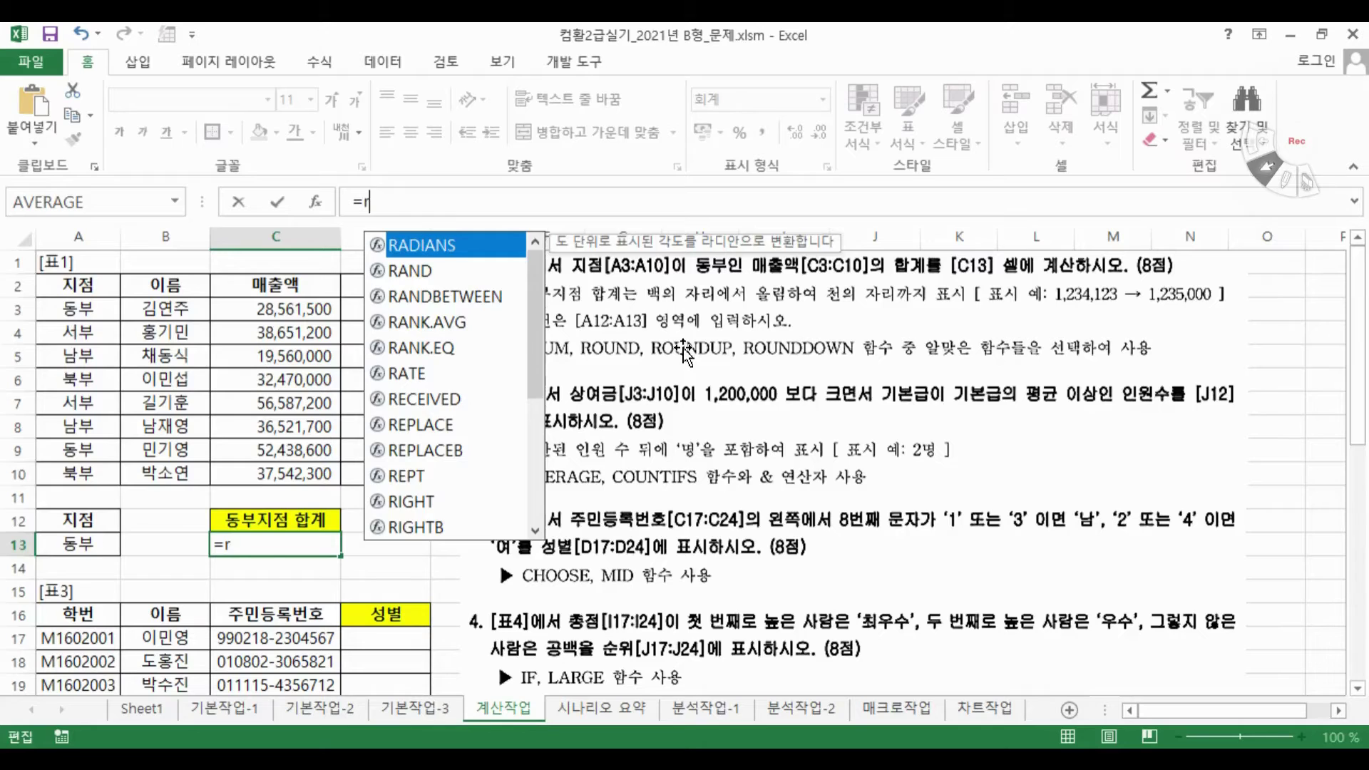
pyautogui.write('ou')
pyautogui.click(455, 298)
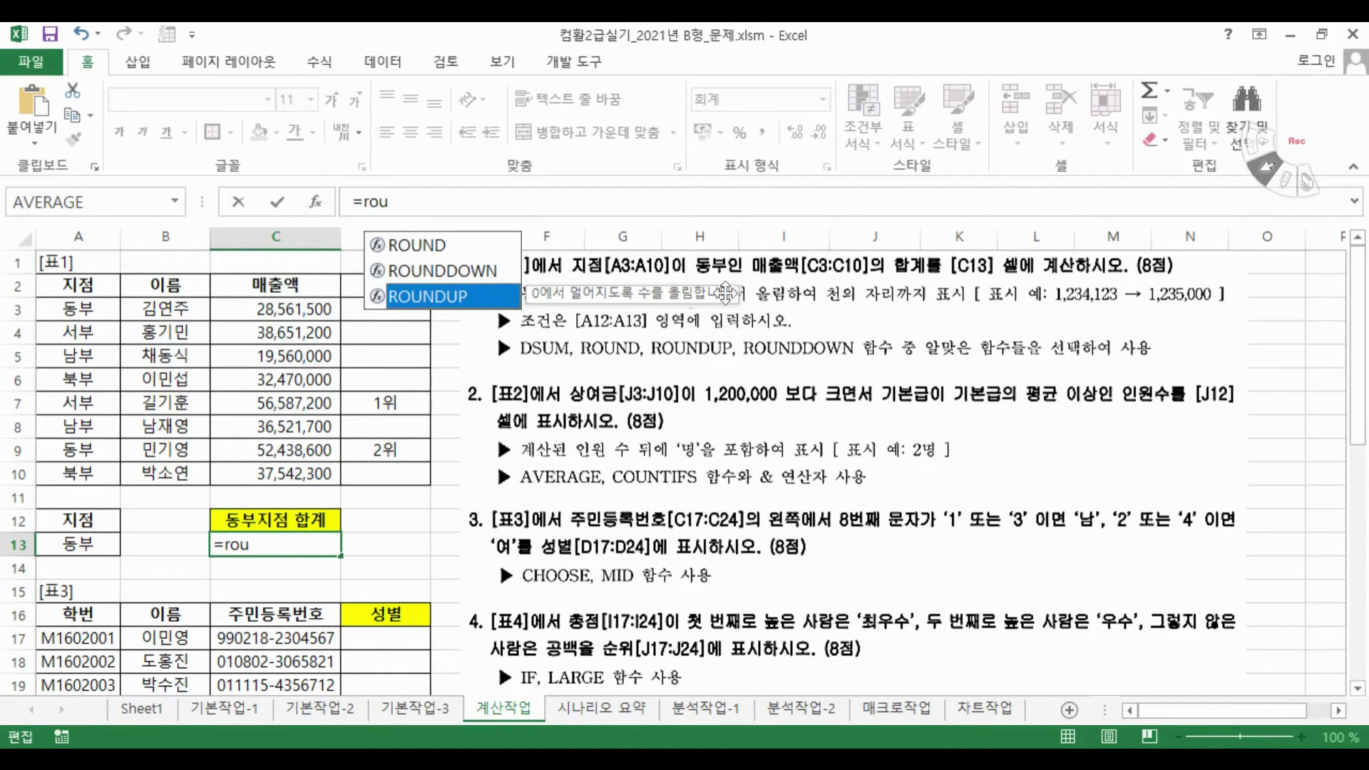
pyautogui.doubleClick(467, 297)
pyautogui.click(331, 199)
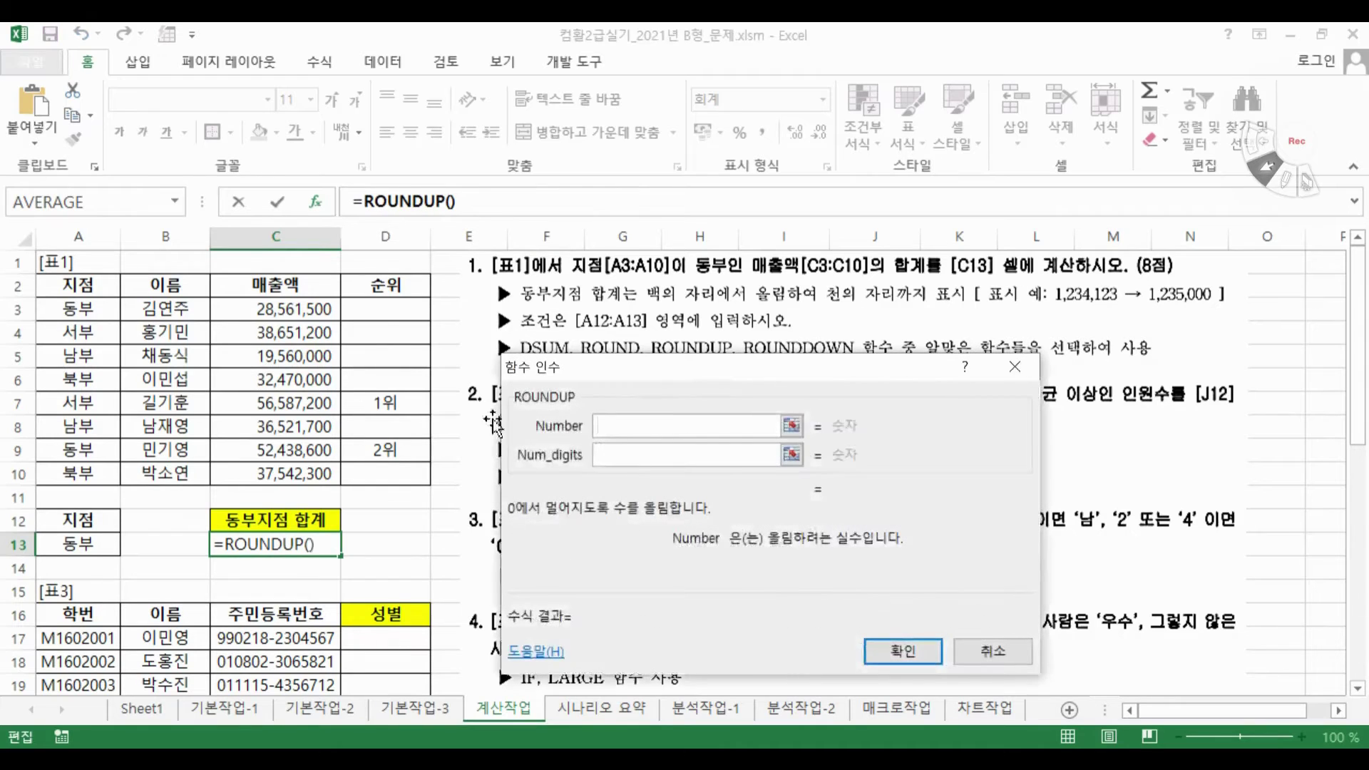
# Complete ROUNDUP in C13 with the cut DSUM expression as the number and -3 as the number of digits
pyautogui.hotkey('ctrl', 'v')
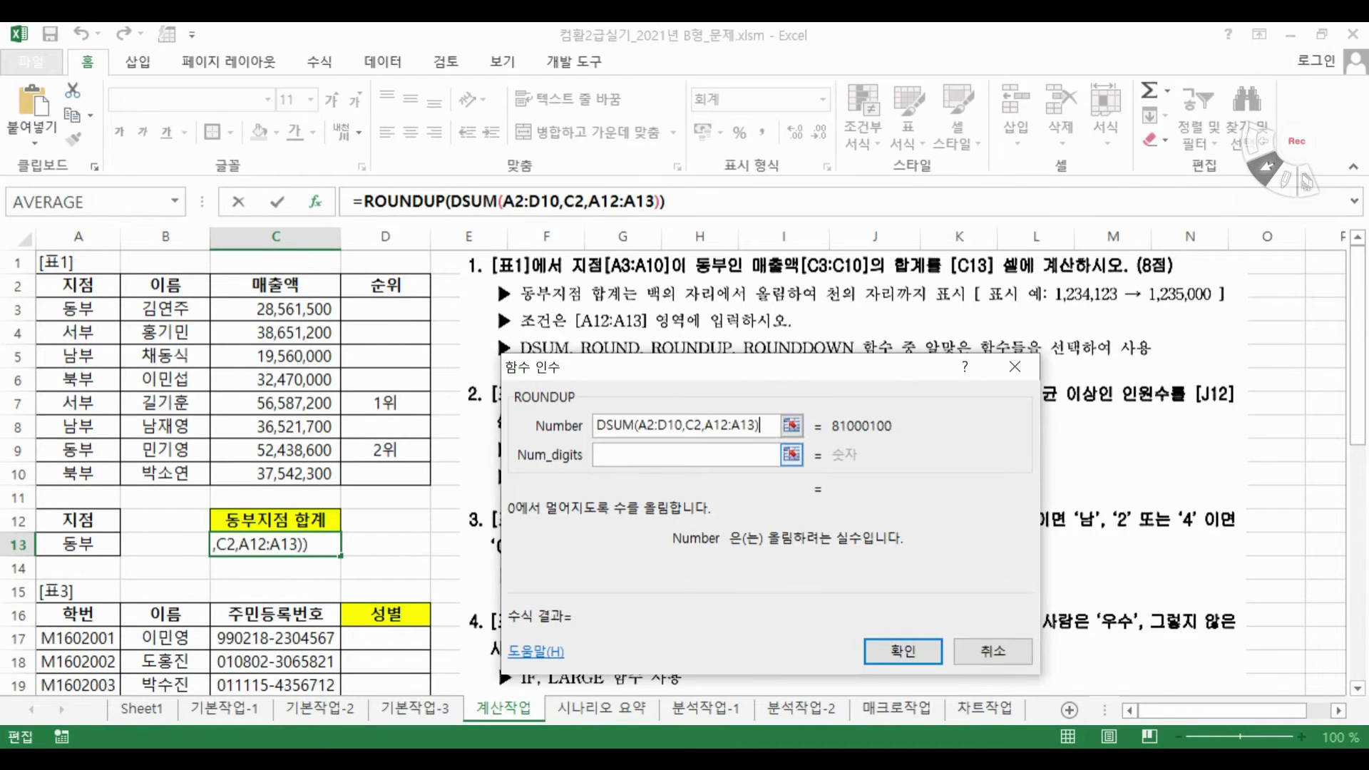
pyautogui.press('Tab')
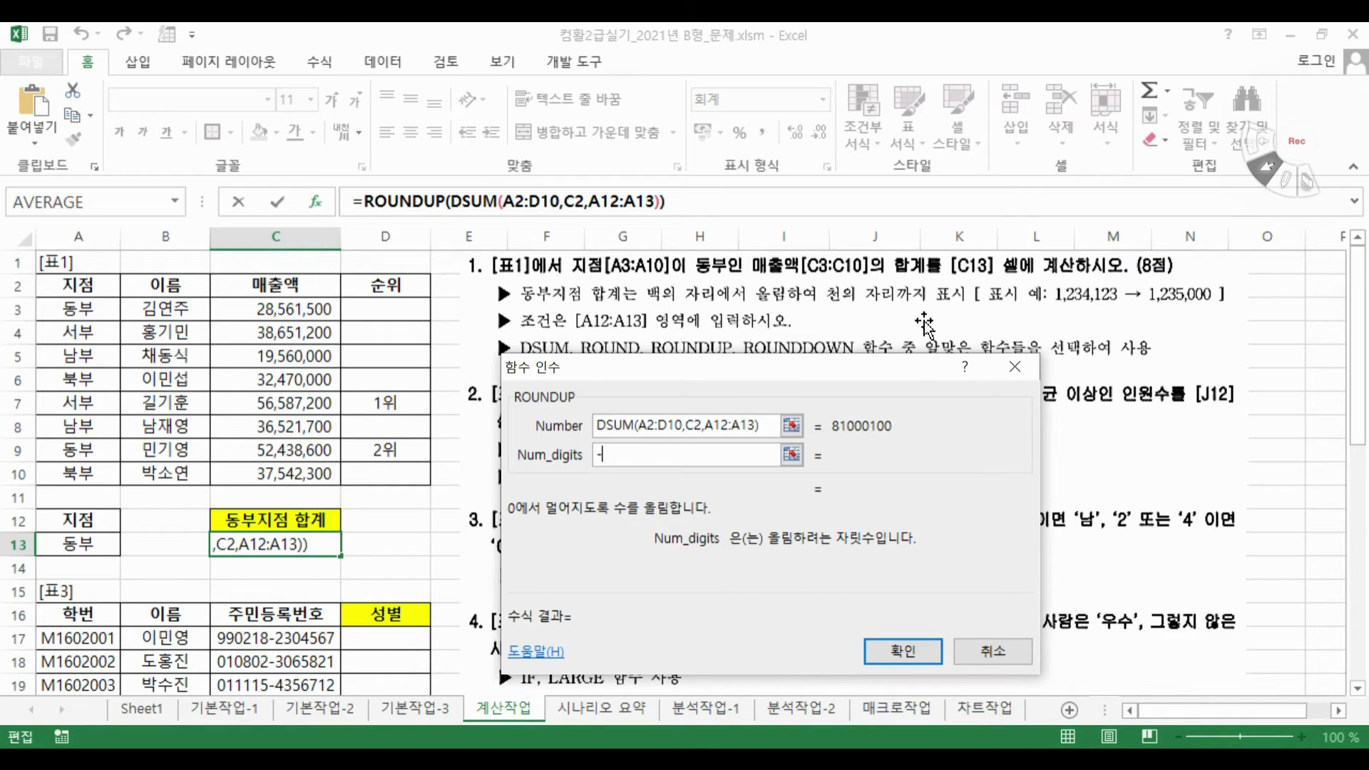
pyautogui.write('3')
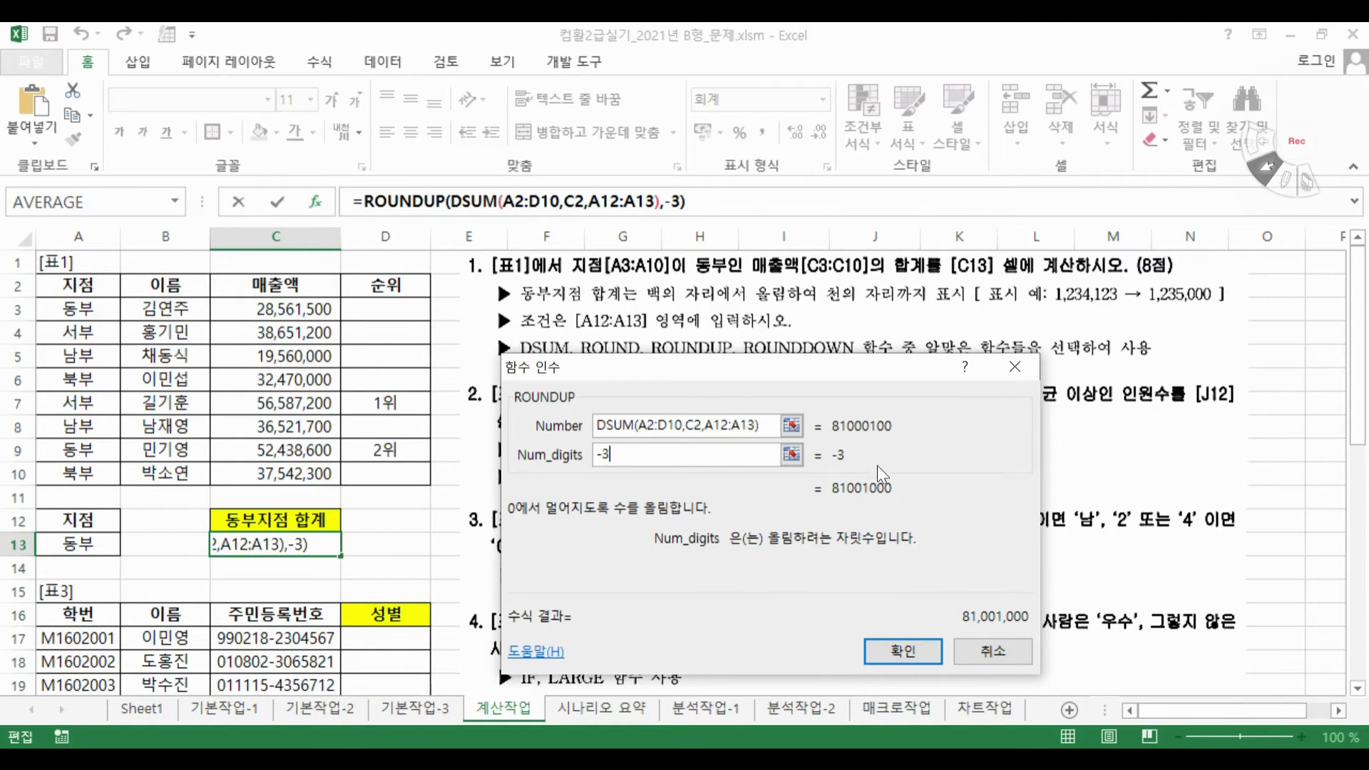
pyautogui.click(905, 657)
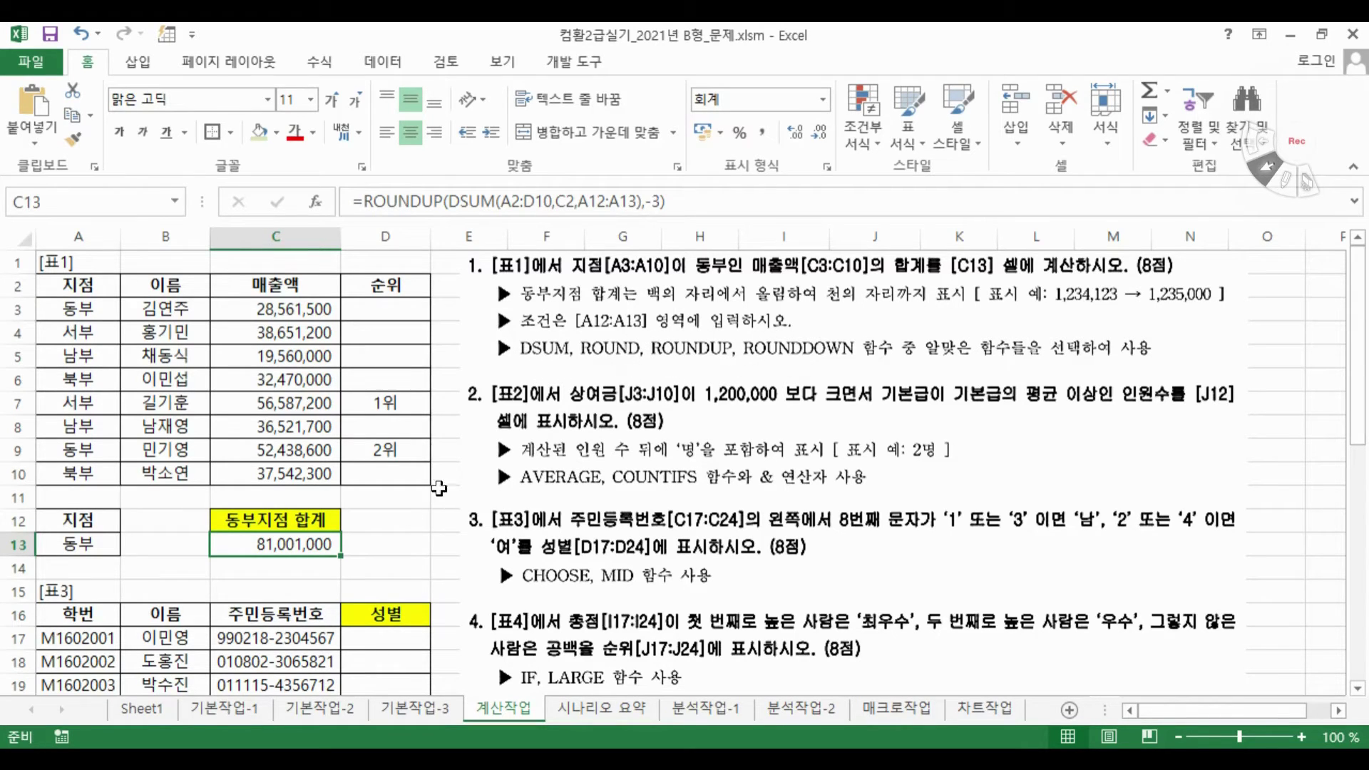
# Move the instruction picture clear of 표2 and 표4 so that it starts beside column J
pyautogui.moveTo(471, 481); pyautogui.dragTo(592, 499)
pyautogui.moveTo(737, 491); pyautogui.dragTo(901, 492)
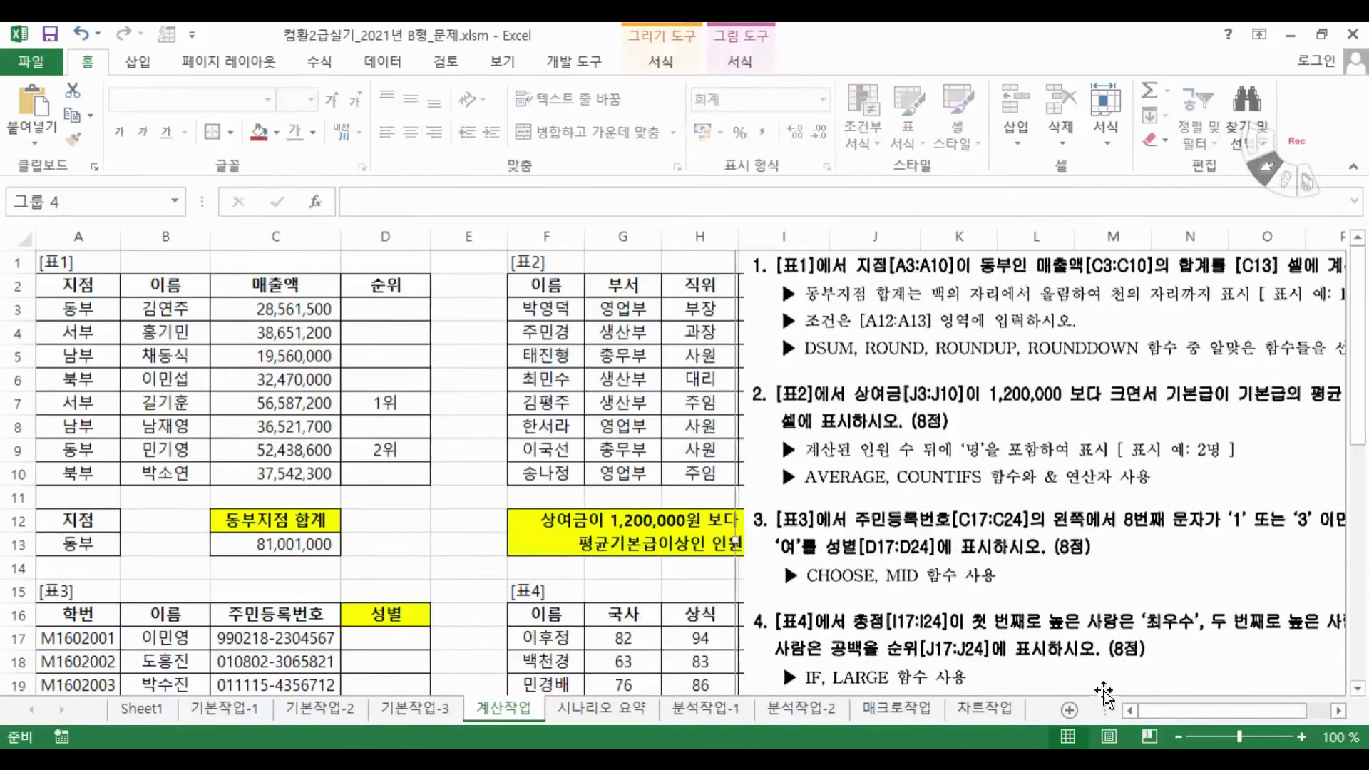
pyautogui.click(1338, 710)
pyautogui.click(1338, 710)
pyautogui.click(1338, 710)
pyautogui.moveTo(709, 560); pyautogui.dragTo(924, 557)
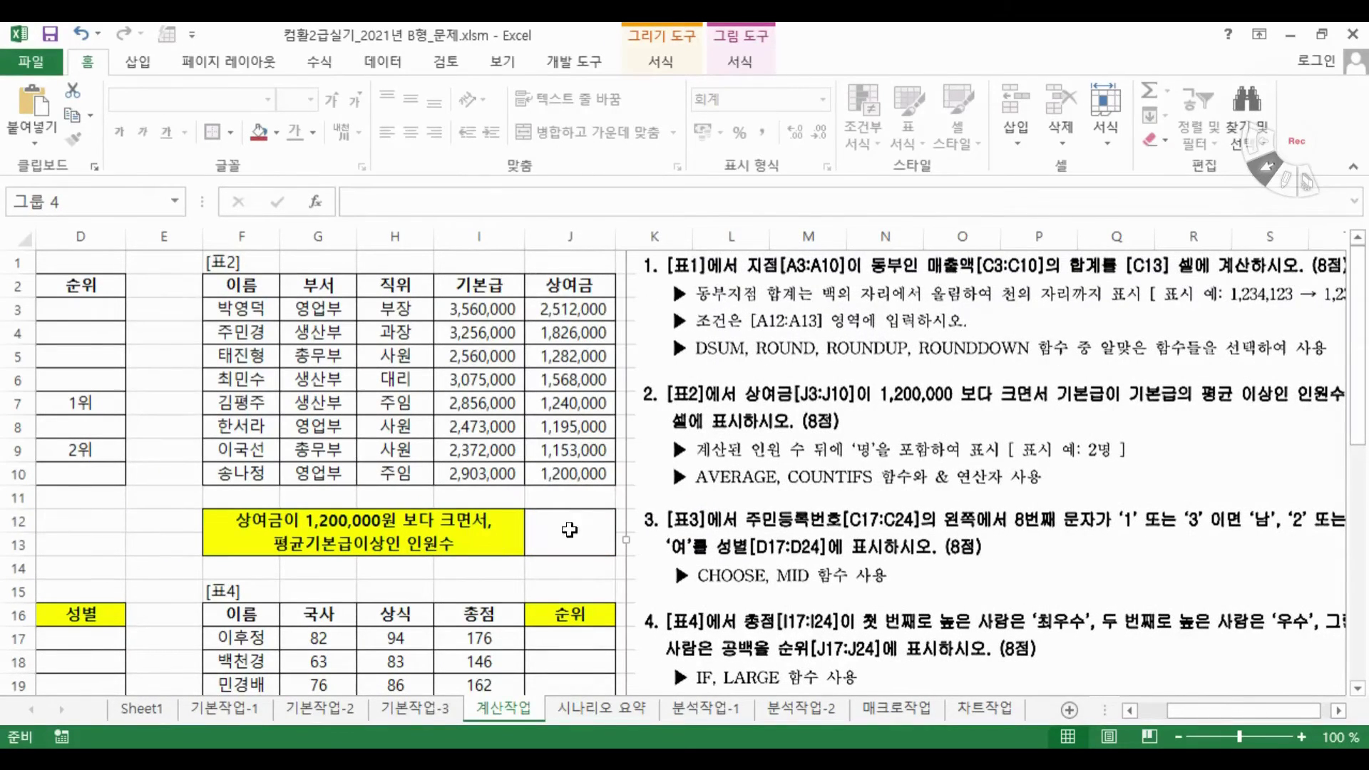
pyautogui.click(557, 575)
# Enter an AVERAGE formula in J12 for the 기본급 range I3:I10
pyautogui.click(570, 526)
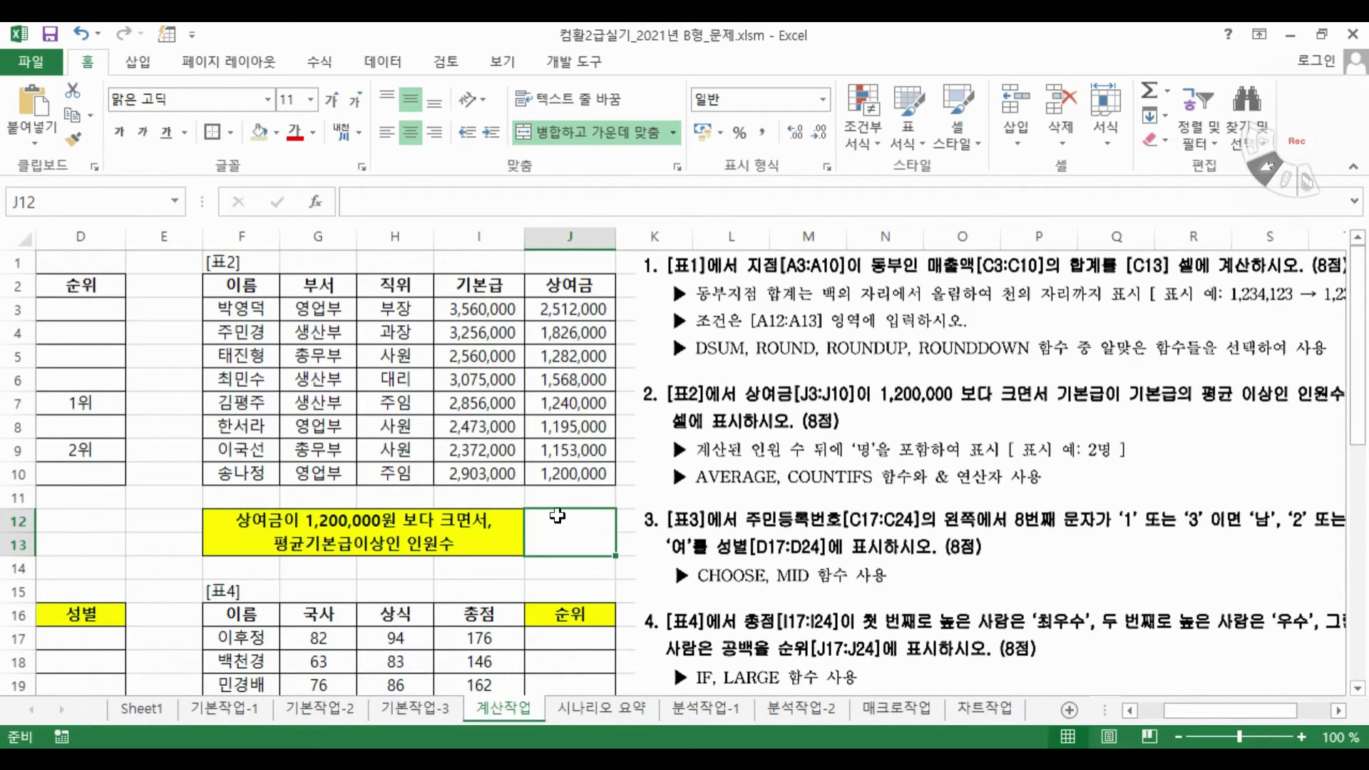
pyautogui.write('=a')
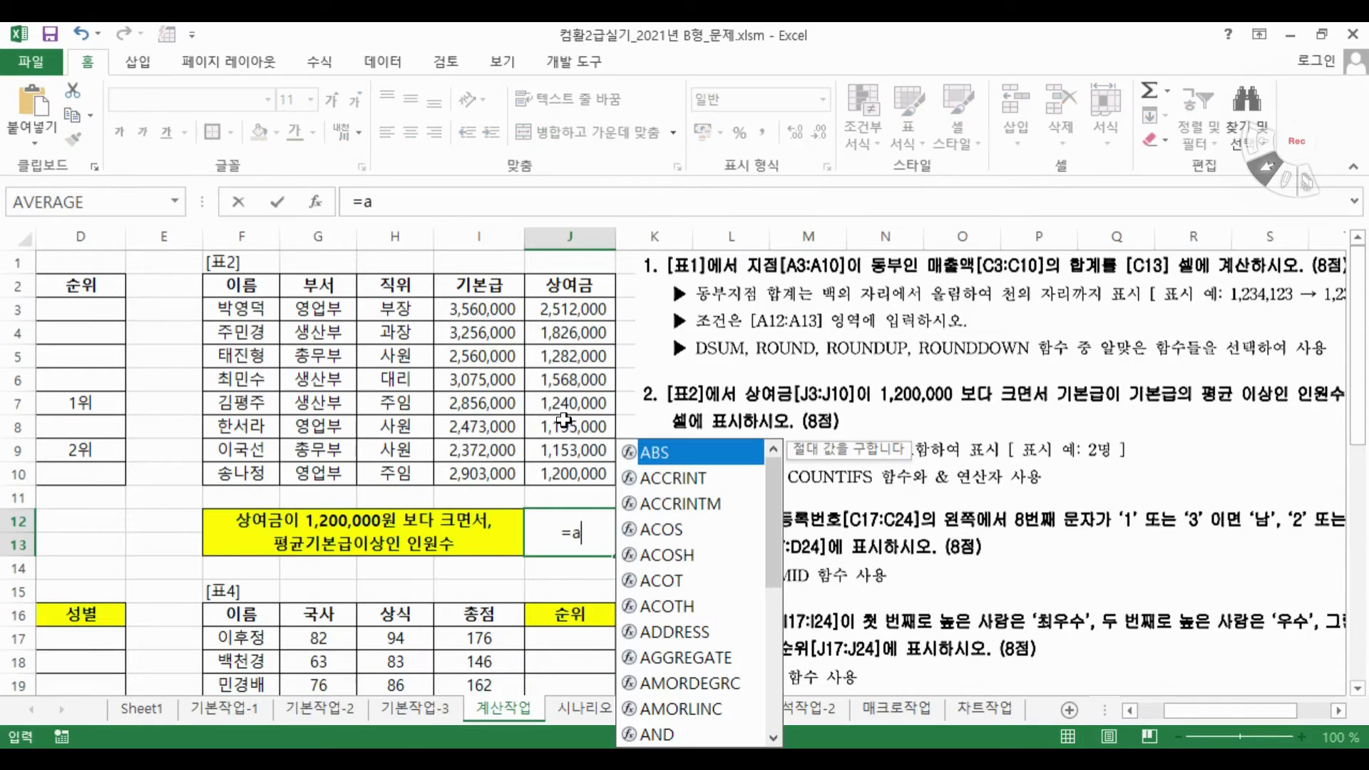
pyautogui.write('v')
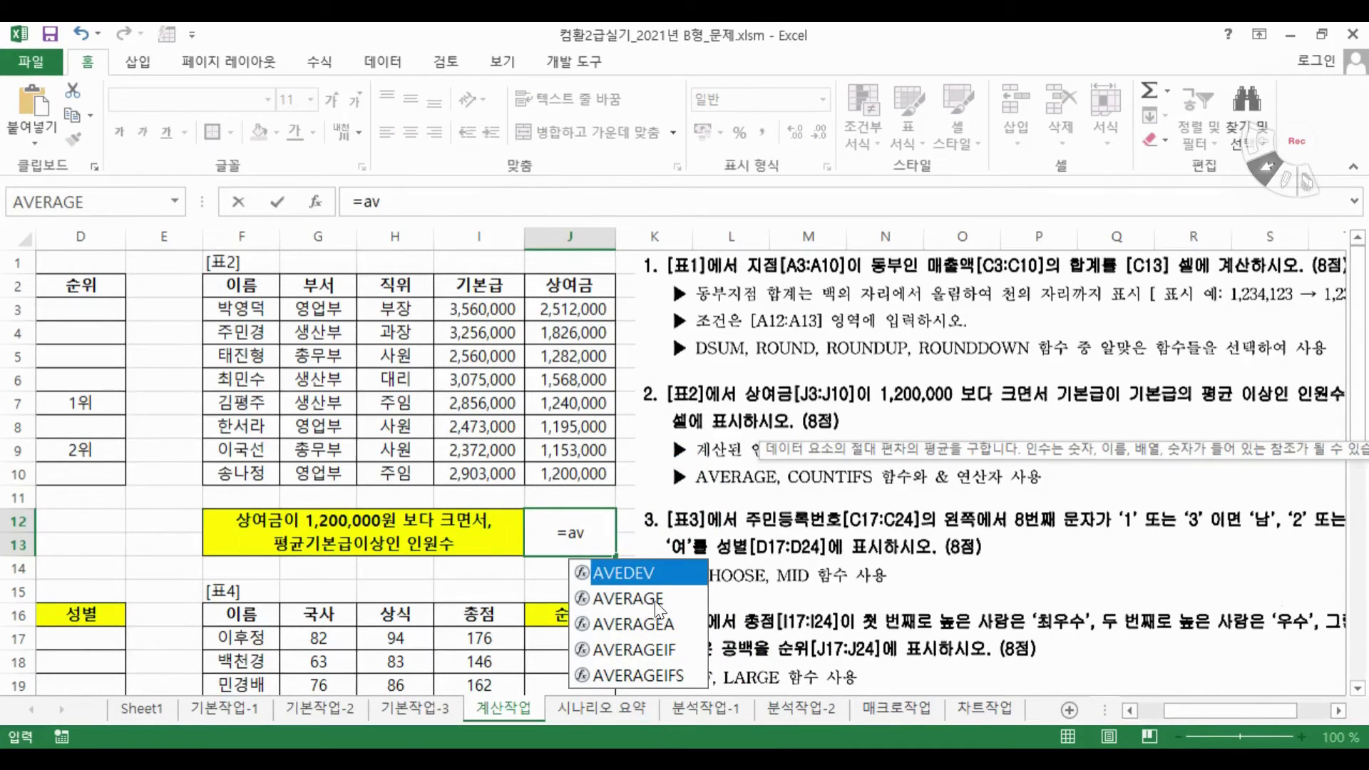
pyautogui.press('Down')
pyautogui.press('Tab')
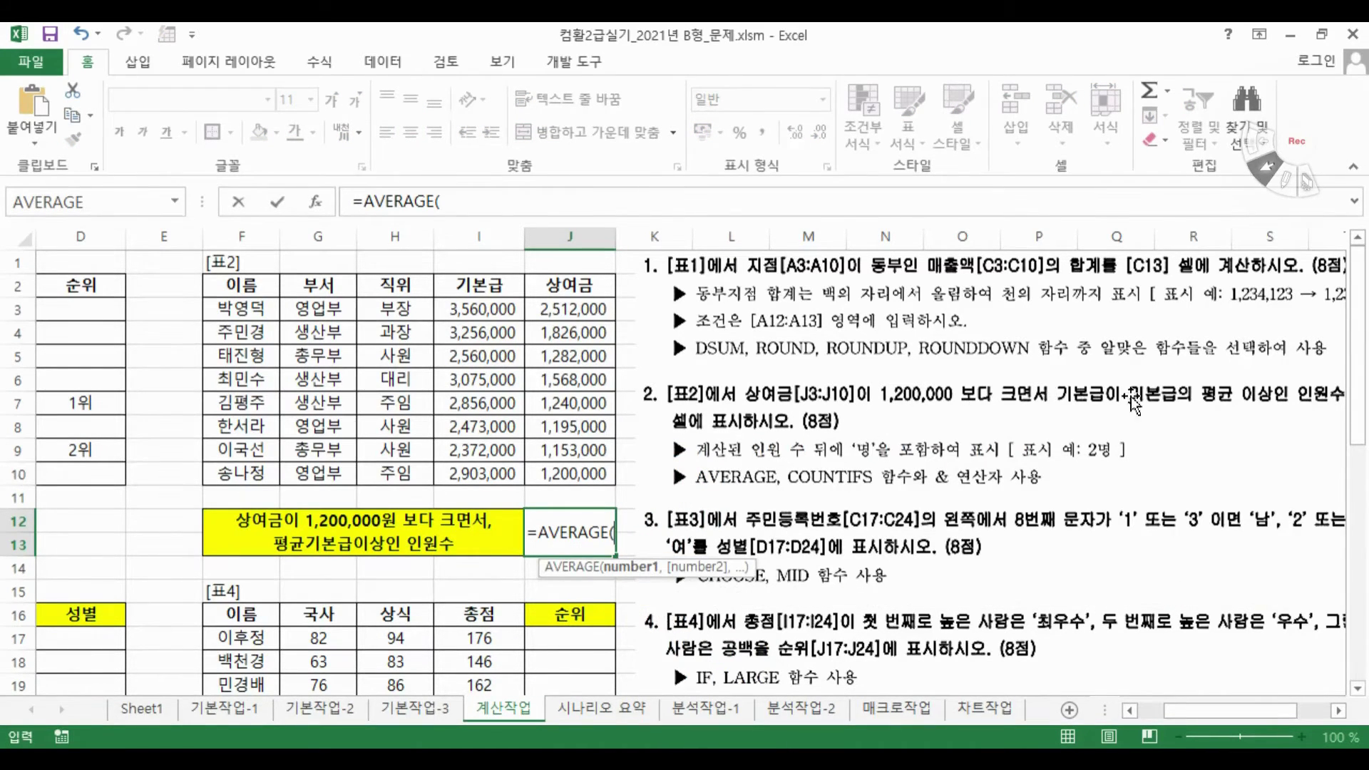
pyautogui.click(470, 306)
pyautogui.moveTo(470, 307); pyautogui.dragTo(465, 473)
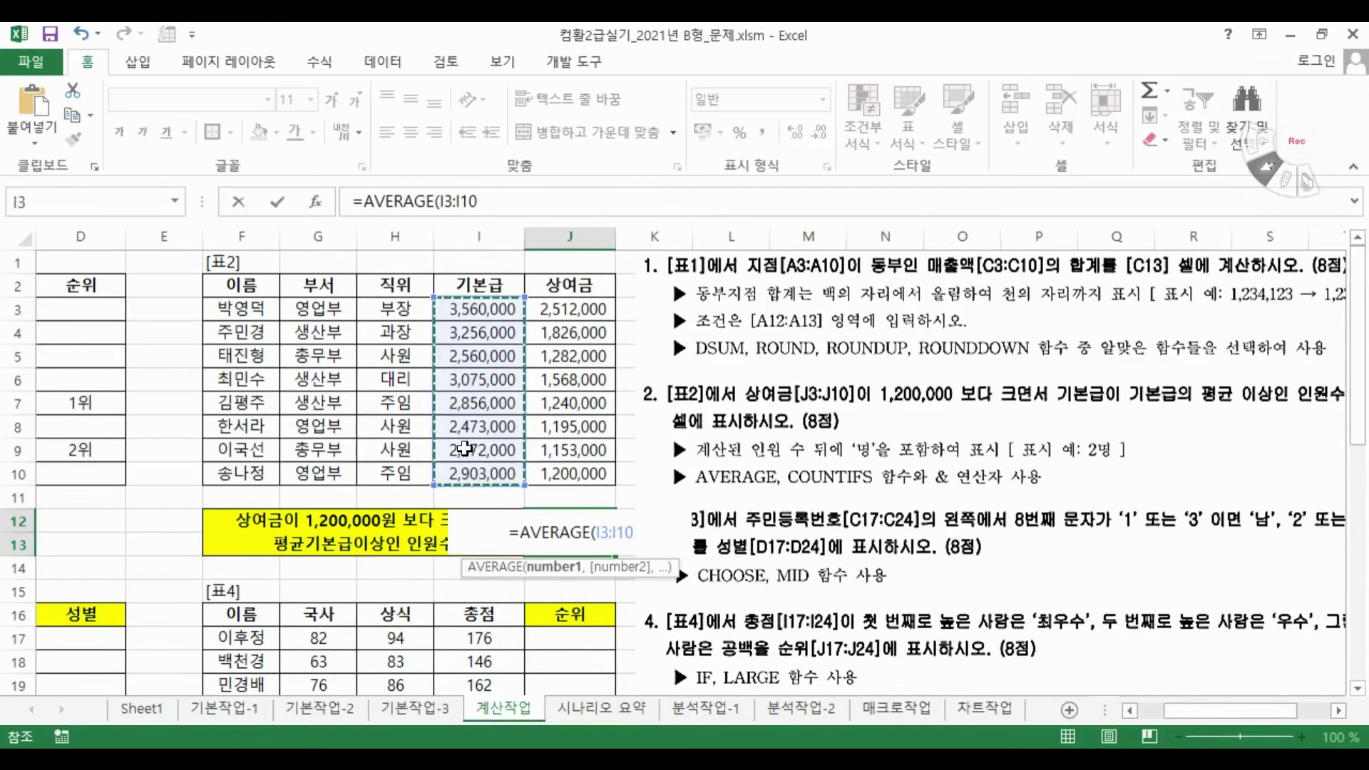
pyautogui.press('Return')
# Cut the AVERAGE expression from J12 and insert a COUNTIFS function in its place with its arguments open
pyautogui.click(560, 527)
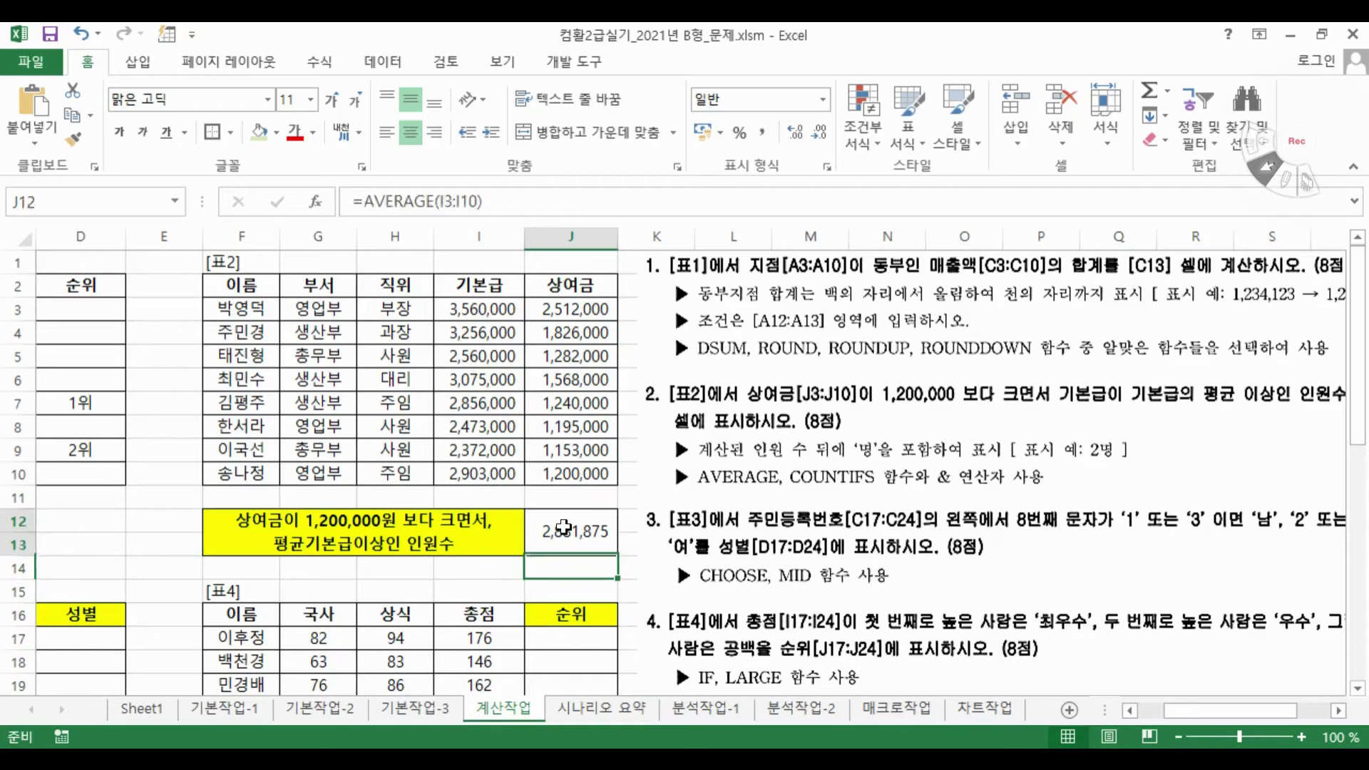
pyautogui.moveTo(363, 202); pyautogui.dragTo(485, 202)
pyautogui.rightClick(455, 197)
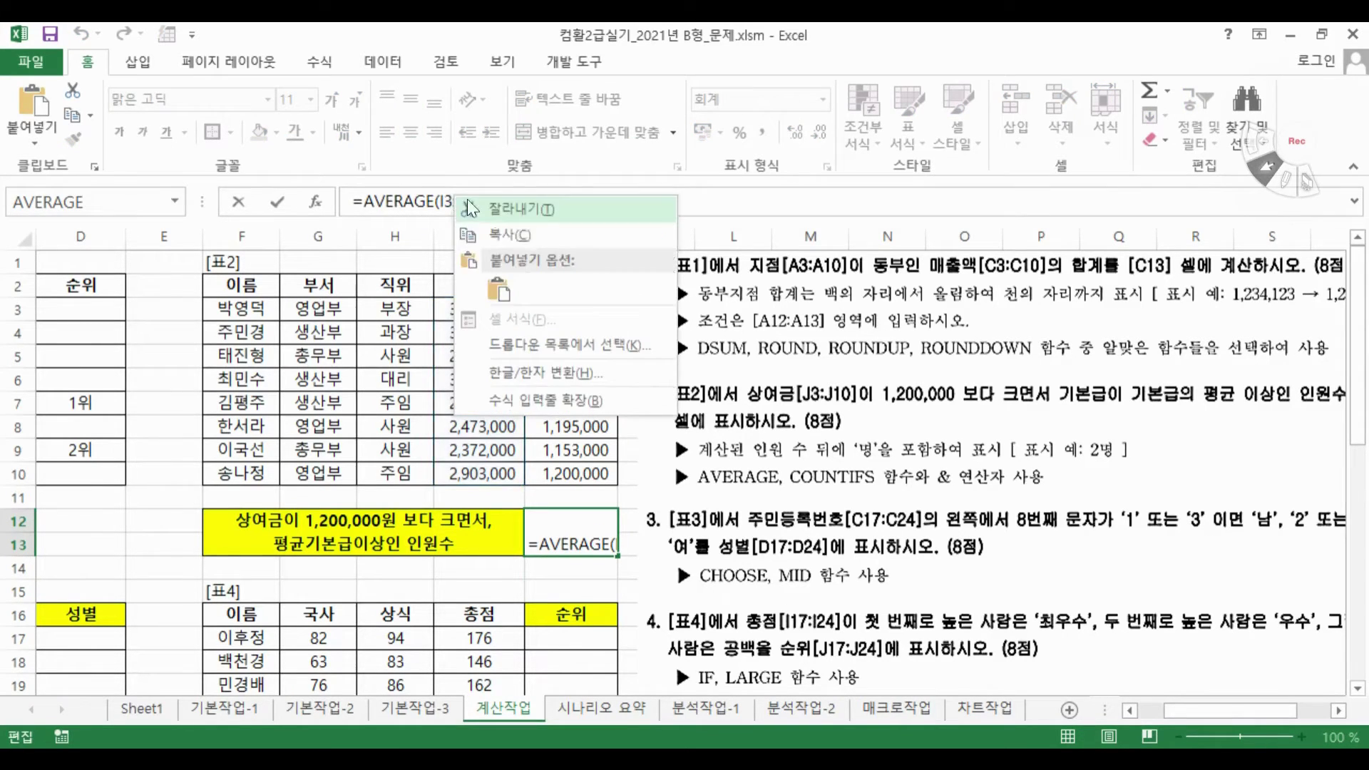
pyautogui.click(529, 208)
pyautogui.write('cou')
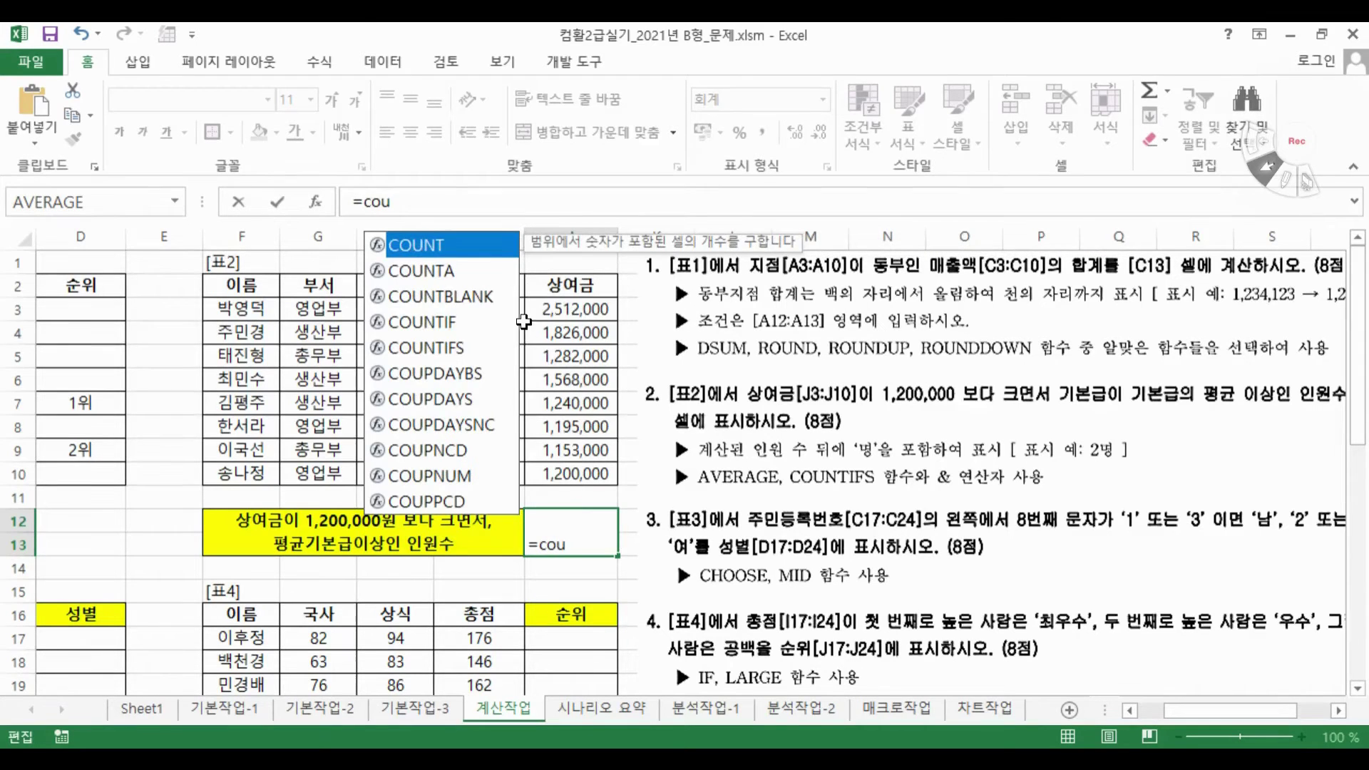
pyautogui.doubleClick(464, 349)
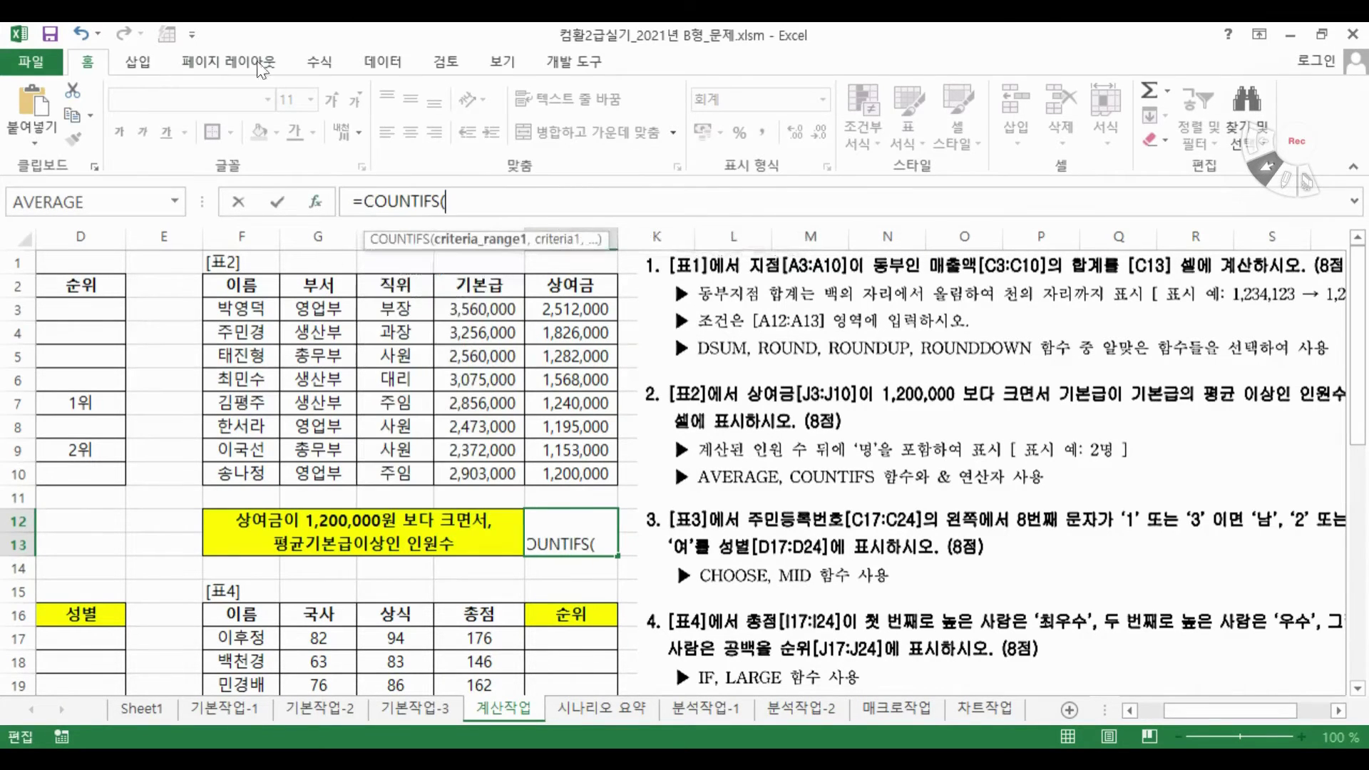
pyautogui.click(313, 201)
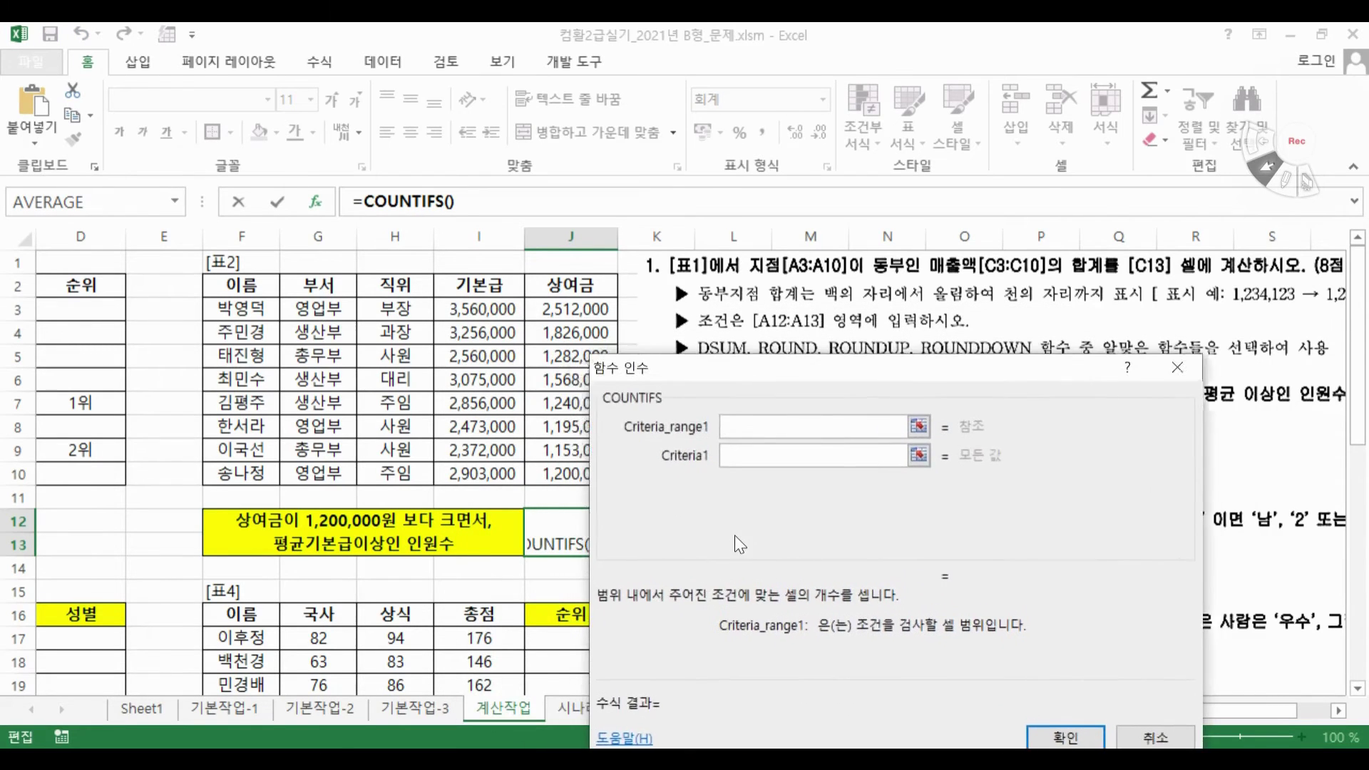
# Set the first COUNTIFS condition to range J3:J10 with the criterion ">1200000"
pyautogui.moveTo(735, 535); pyautogui.dragTo(818, 637)
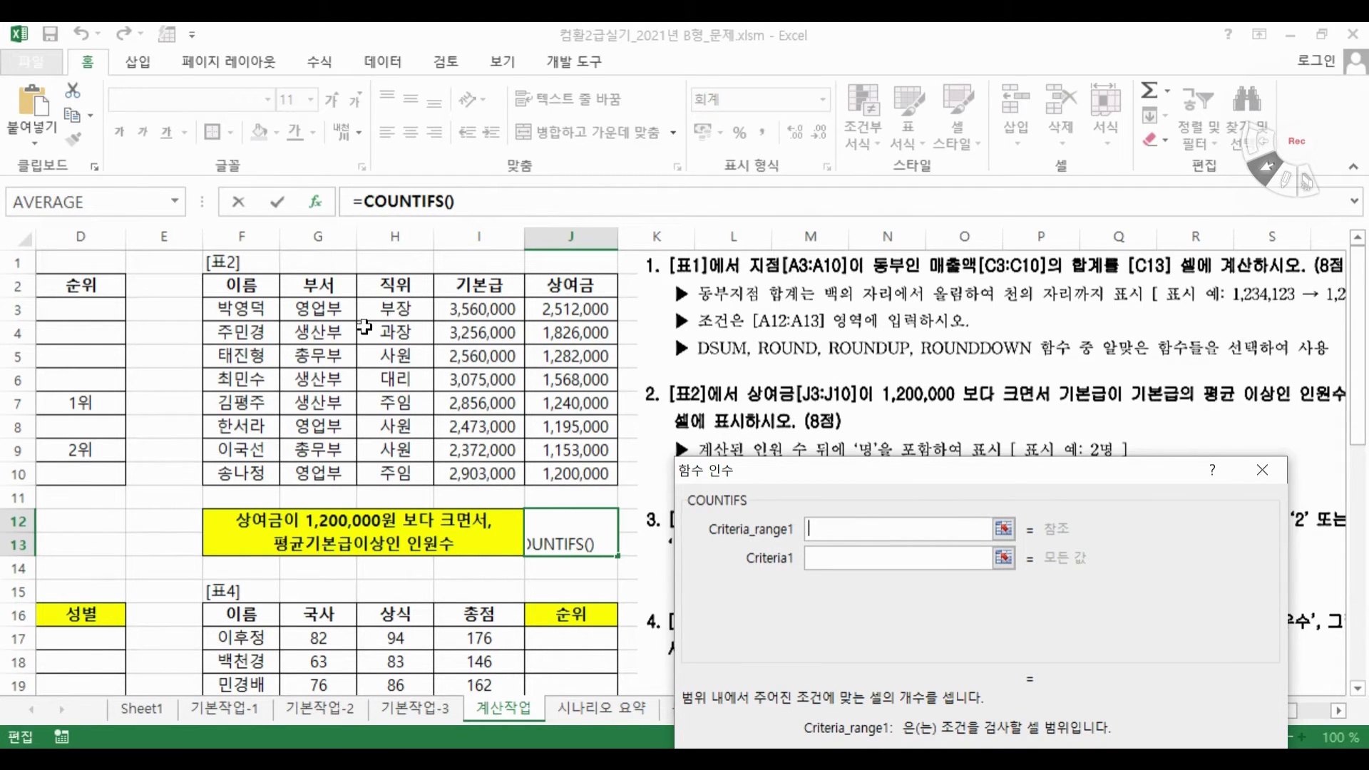
pyautogui.moveTo(563, 310); pyautogui.dragTo(563, 474)
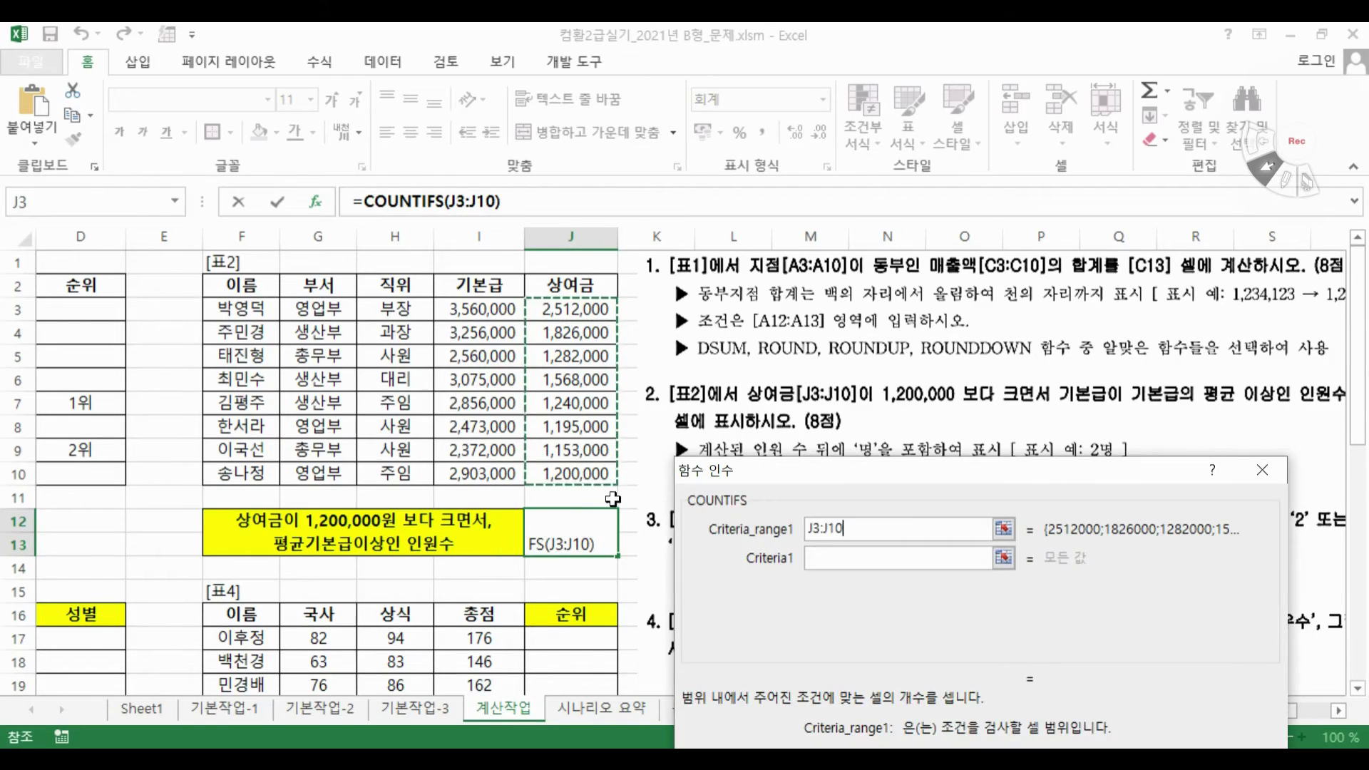
pyautogui.press('Tab')
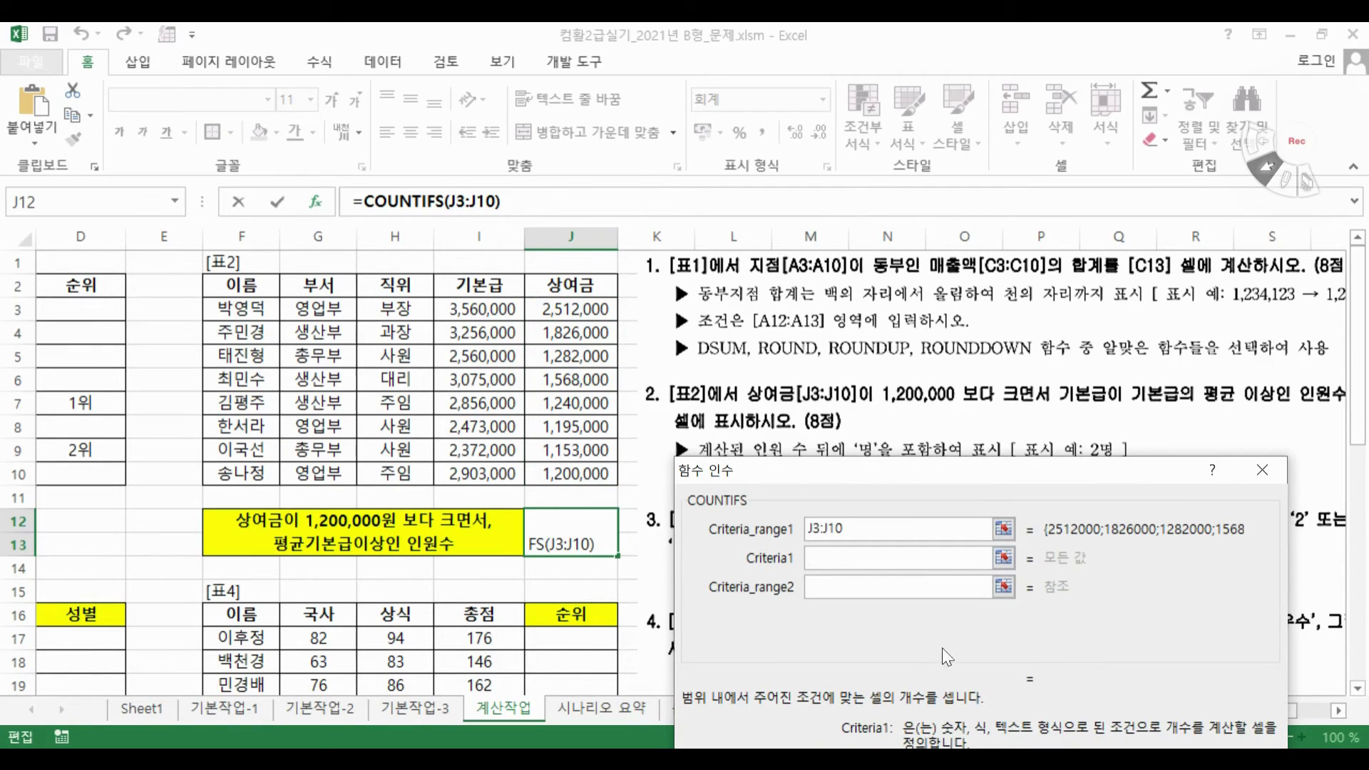
pyautogui.moveTo(942, 648); pyautogui.dragTo(804, 423)
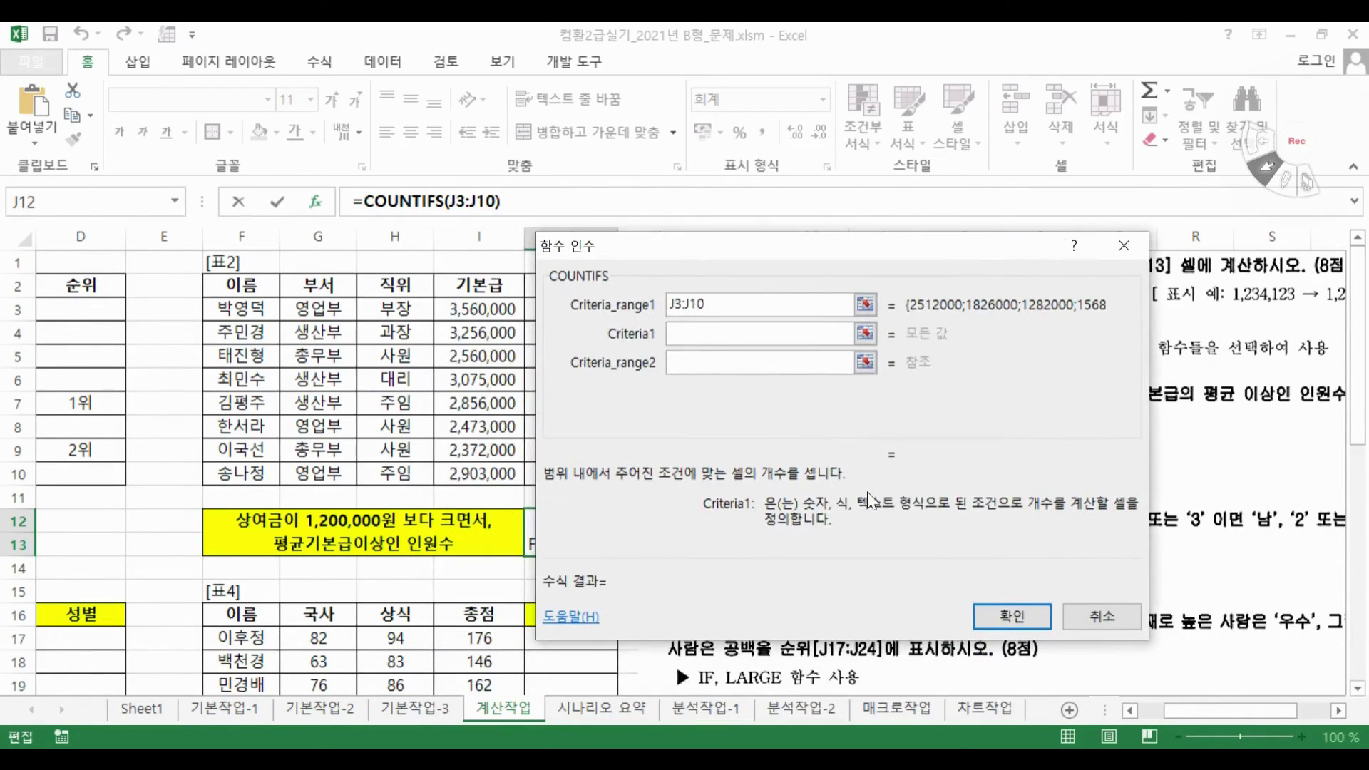
pyautogui.moveTo(867, 490); pyautogui.dragTo(430, 492)
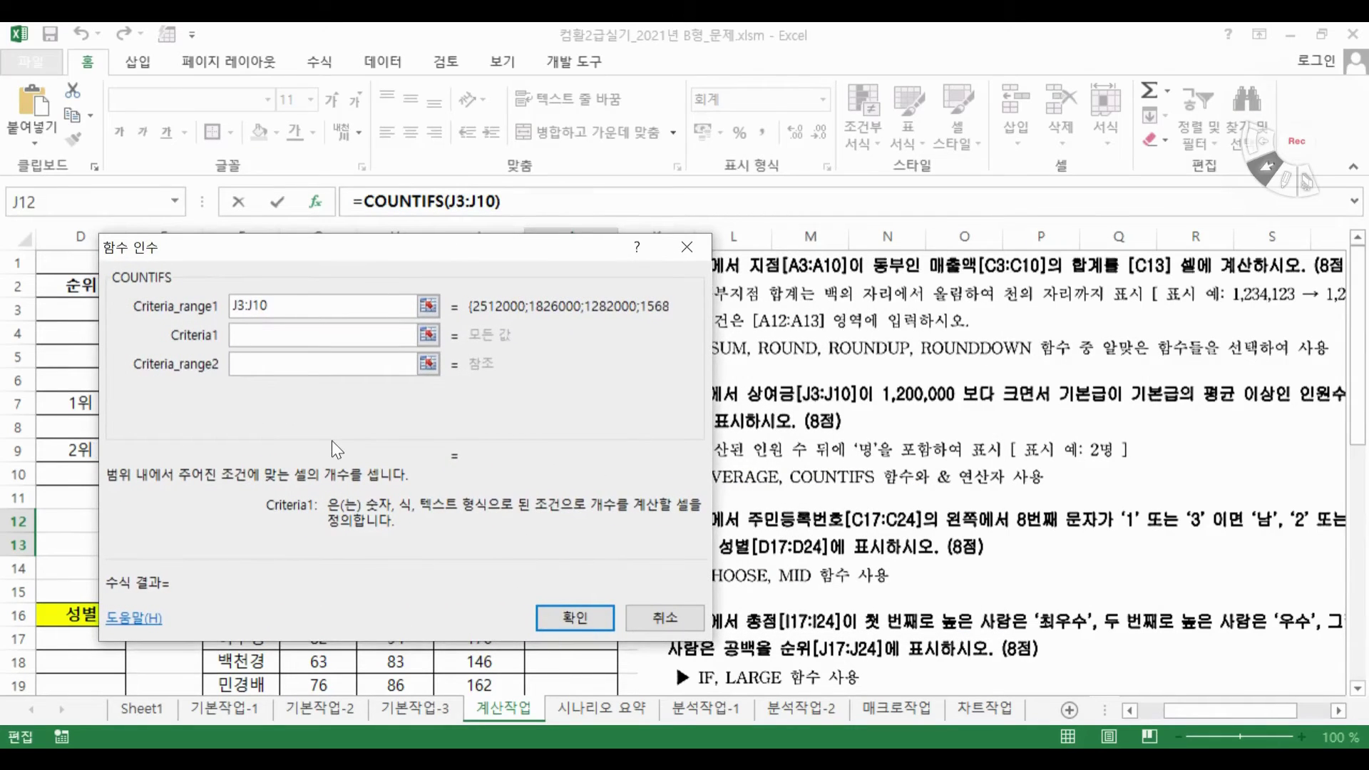
pyautogui.write('">1200000"')
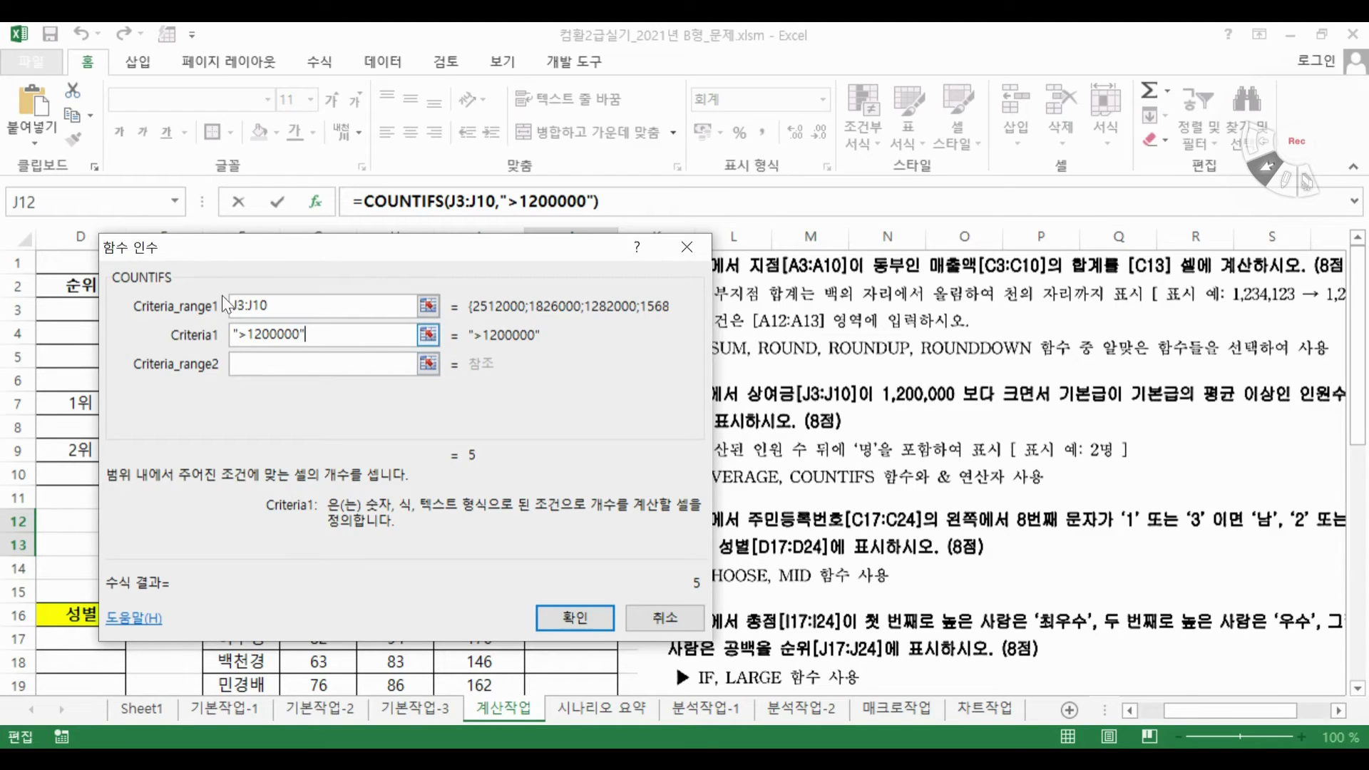
pyautogui.press('Tab')
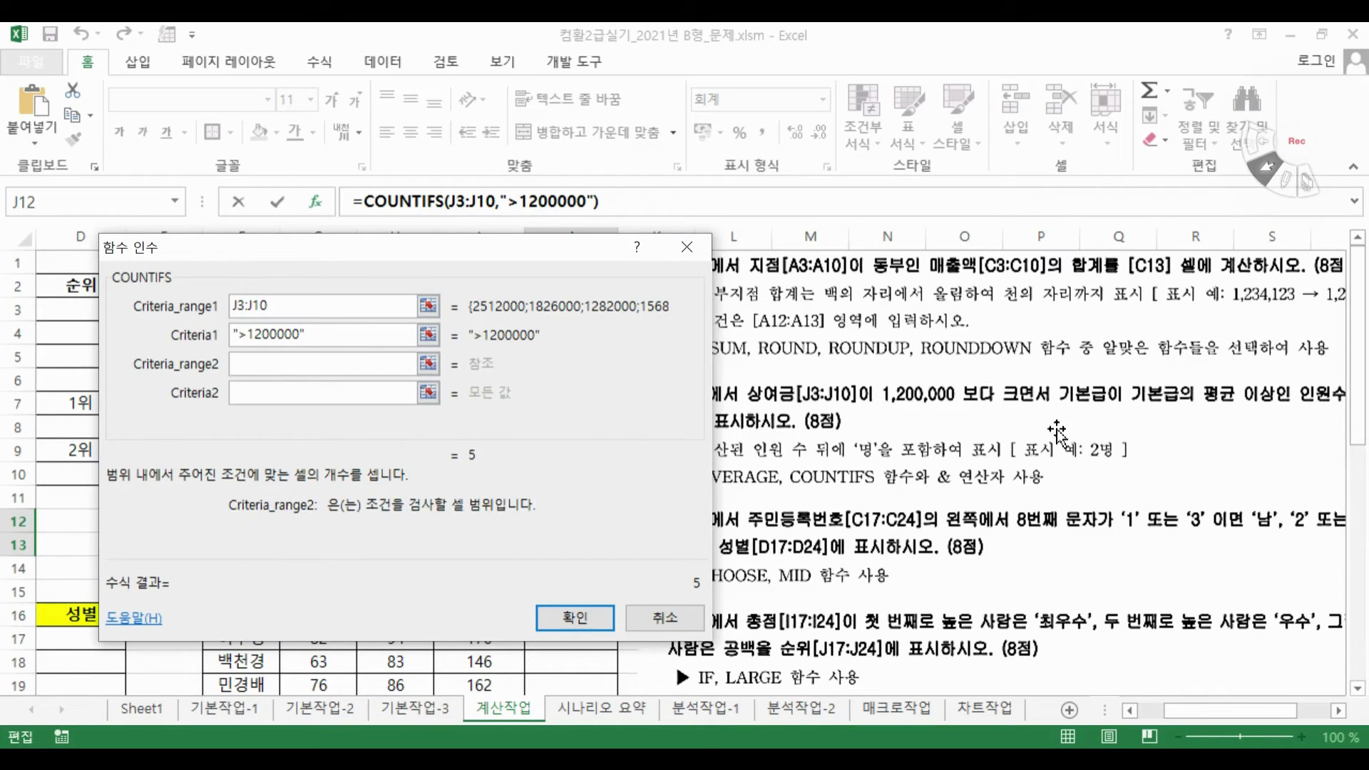
# Set the second COUNTIFS condition to range I3:I10 with the criterion ">=AVERAGE(I3:I10)"
pyautogui.moveTo(566, 444); pyautogui.dragTo(1114, 450)
pyautogui.moveTo(482, 319); pyautogui.dragTo(484, 473)
pyautogui.click(840, 398)
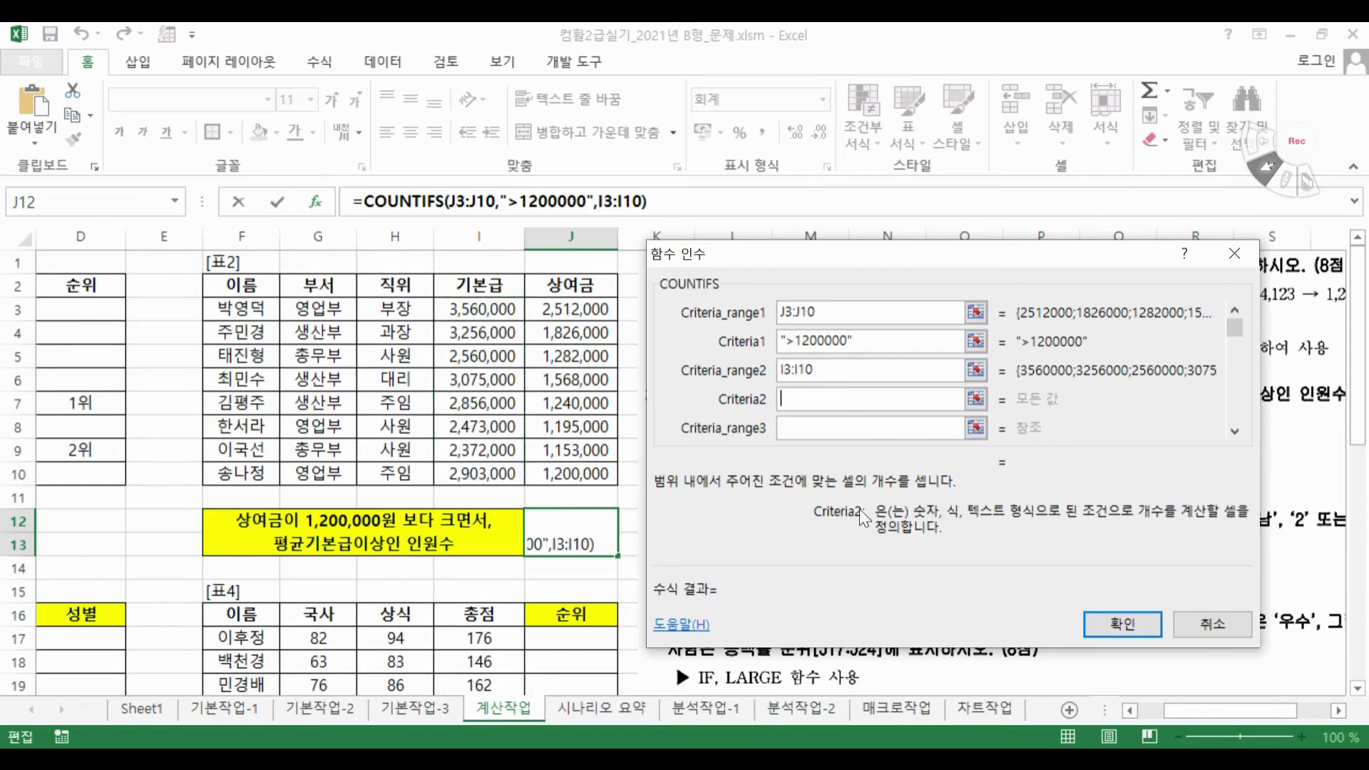
pyautogui.moveTo(845, 510); pyautogui.dragTo(341, 455)
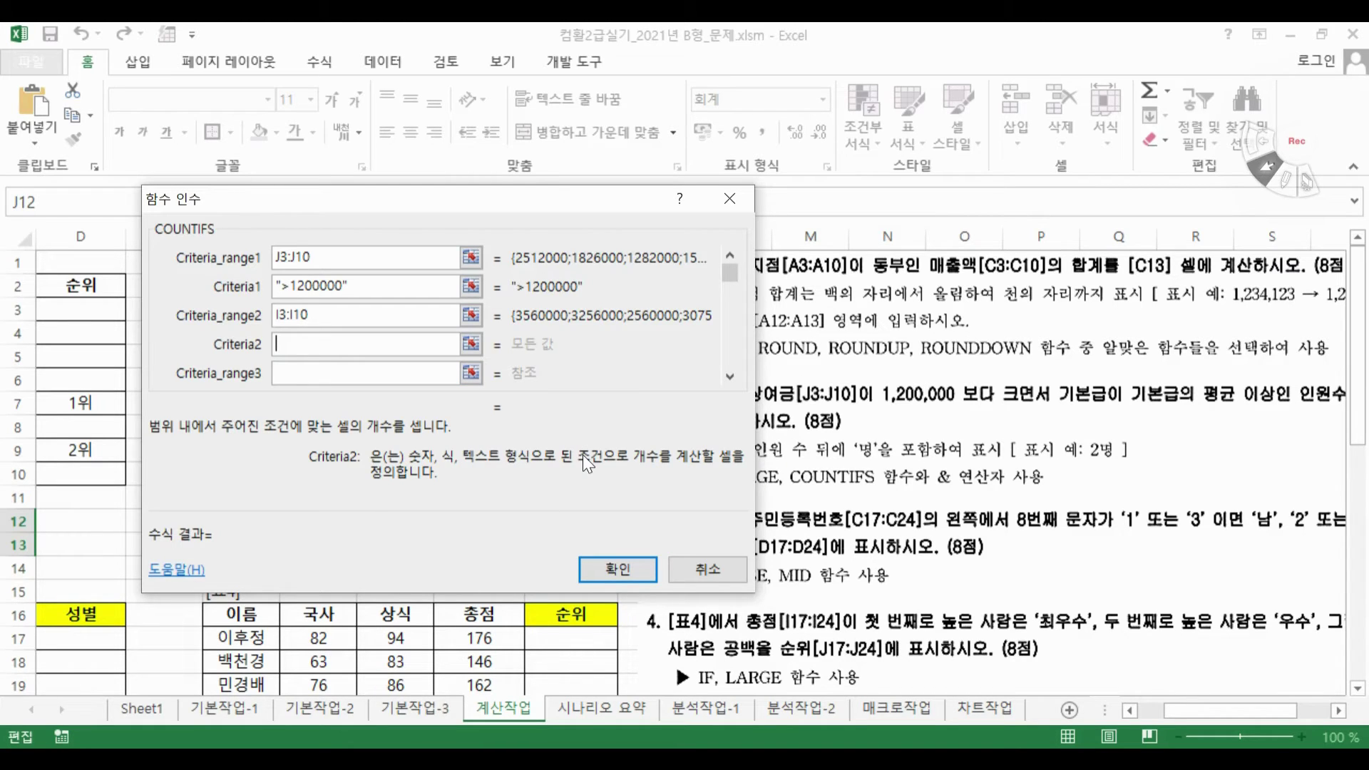
pyautogui.write('"')
pyautogui.write('>=AVERAGE(I3:I10)"')
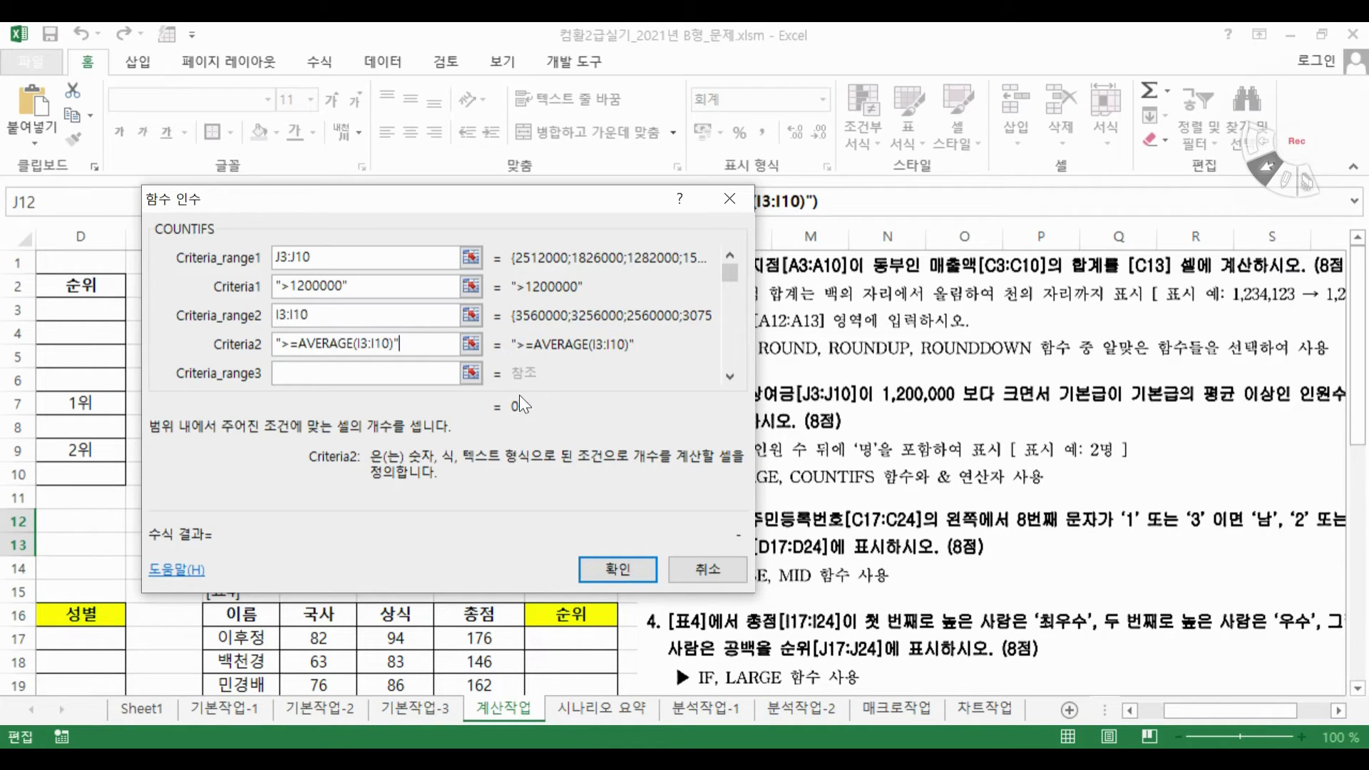
# Correct the second COUNTIFS criterion to ">="&AVERAGE(I3:I10) and confirm the function in J12
pyautogui.press('BackSpace')
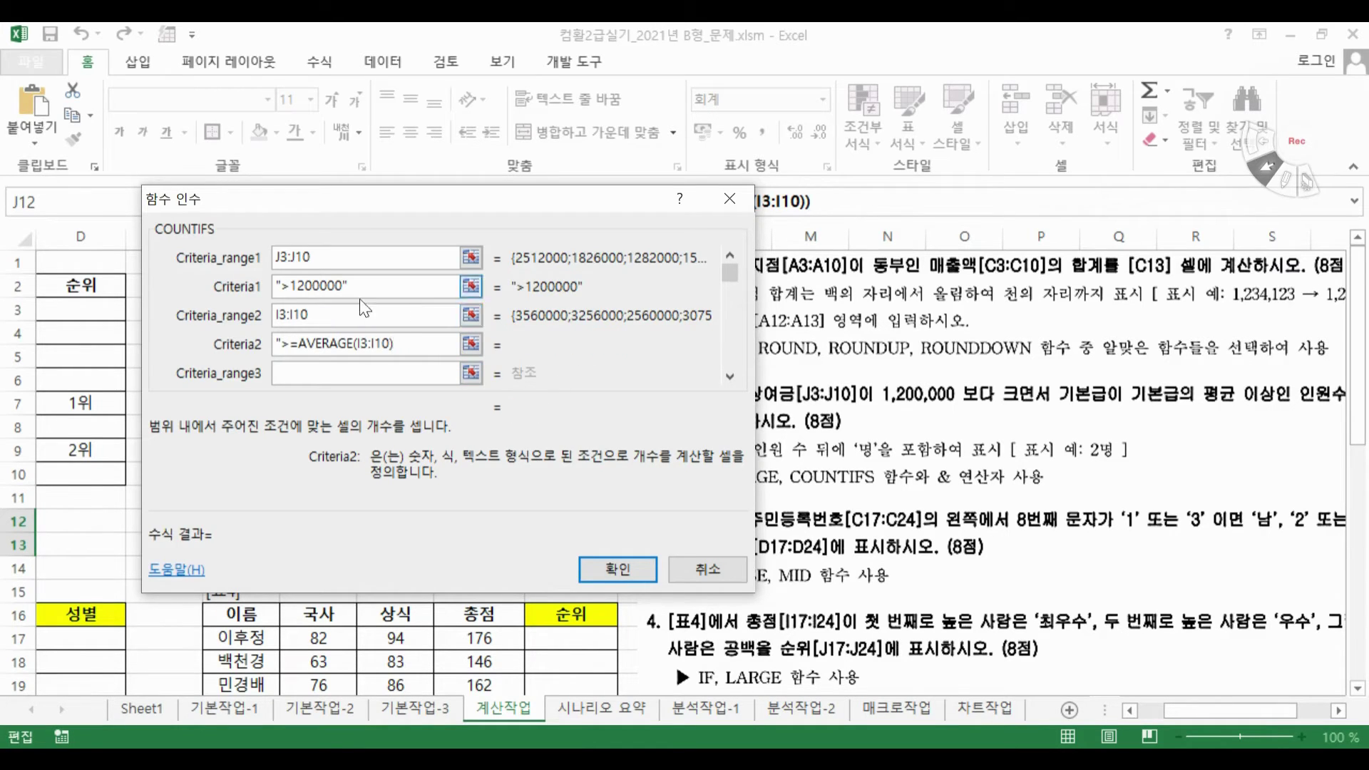
pyautogui.moveTo(394, 344); pyautogui.dragTo(298, 343)
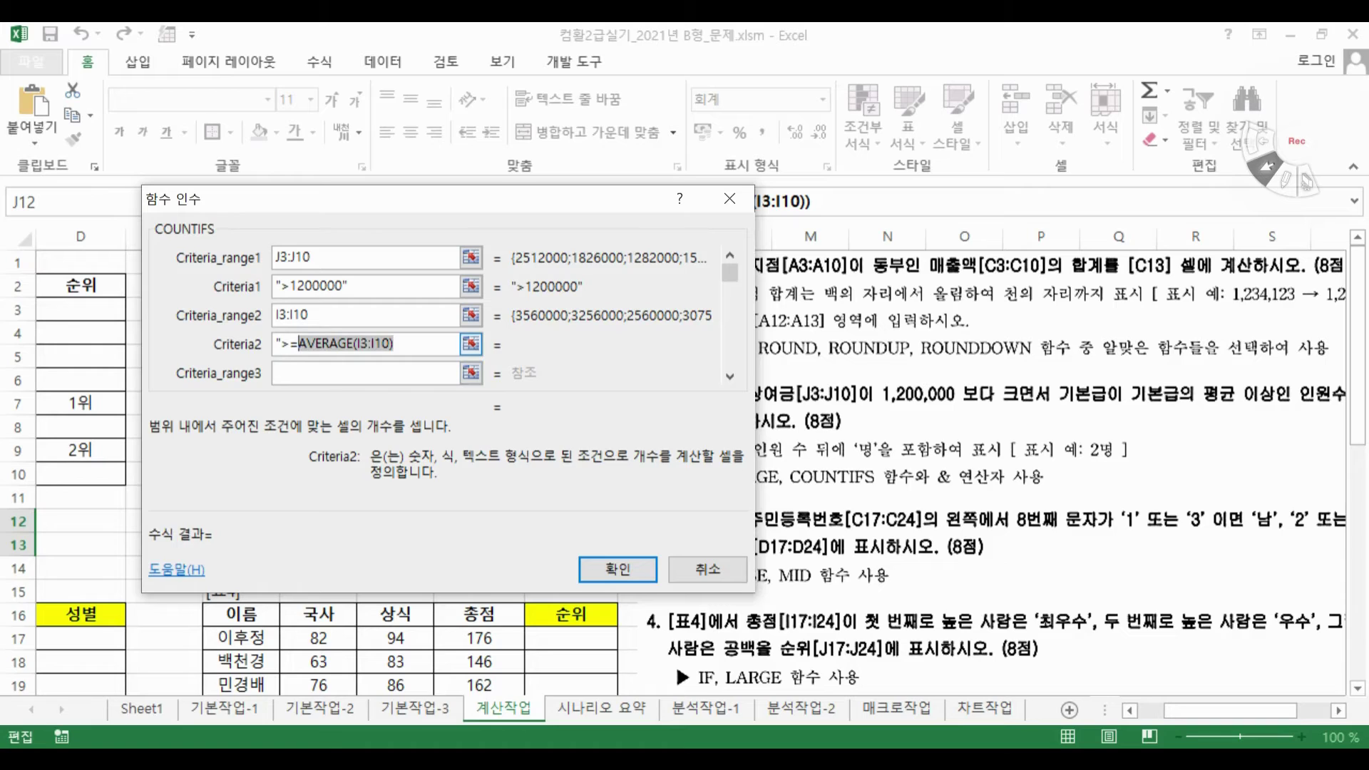
pyautogui.click(298, 344)
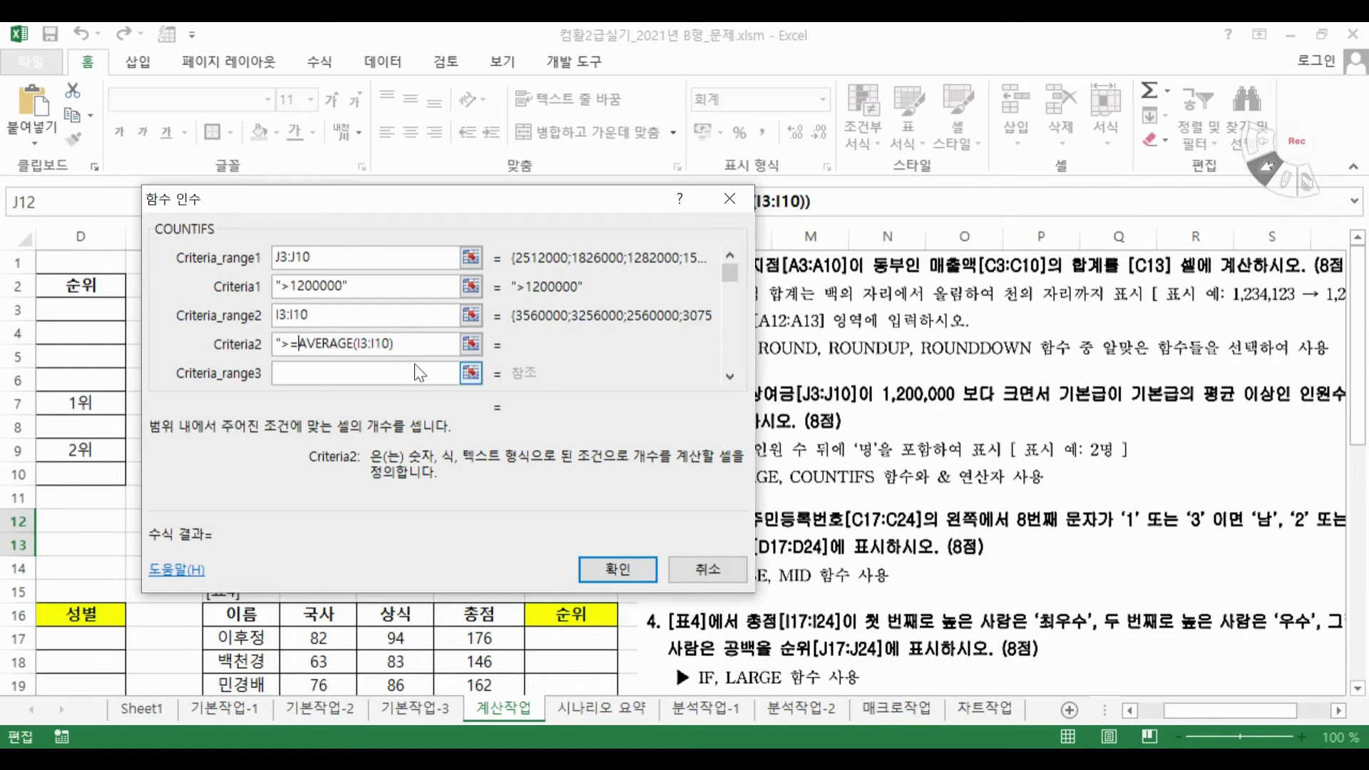
pyautogui.write('"')
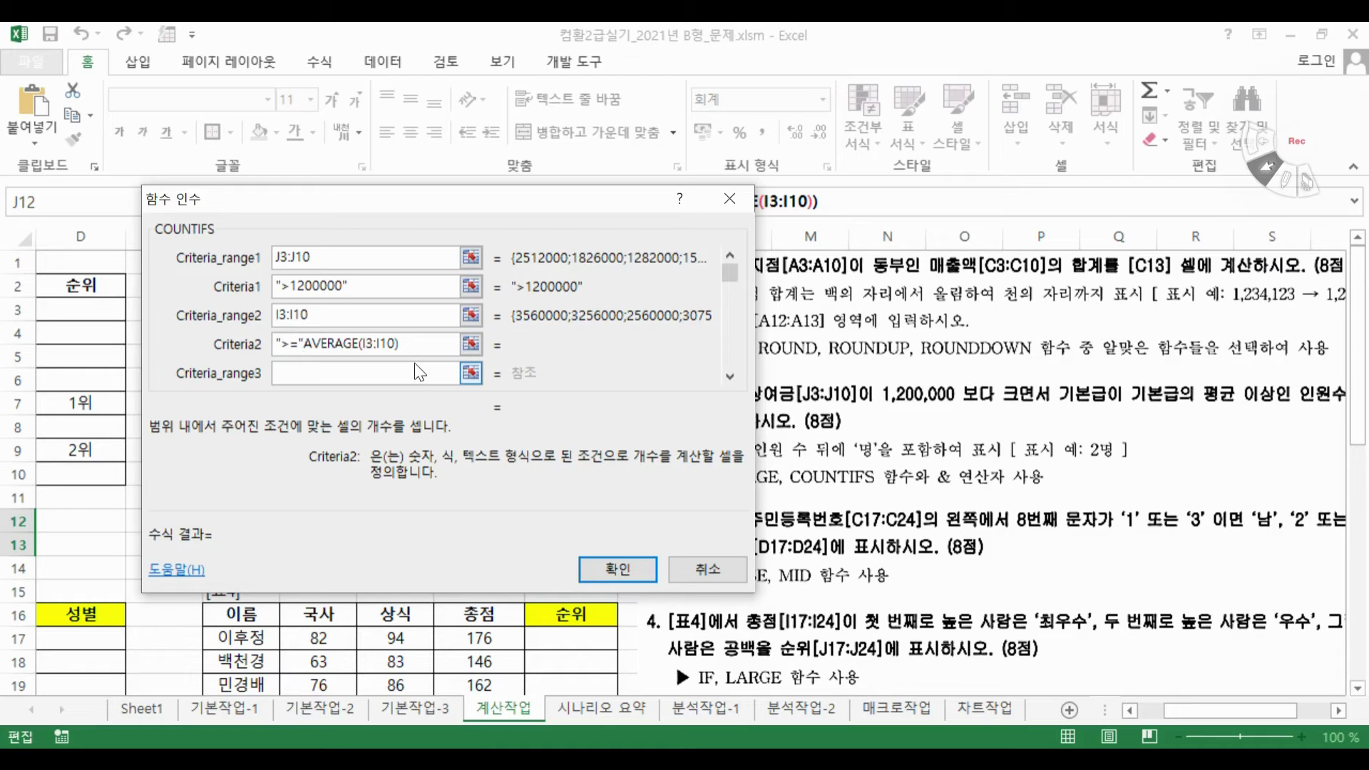
pyautogui.write('&')
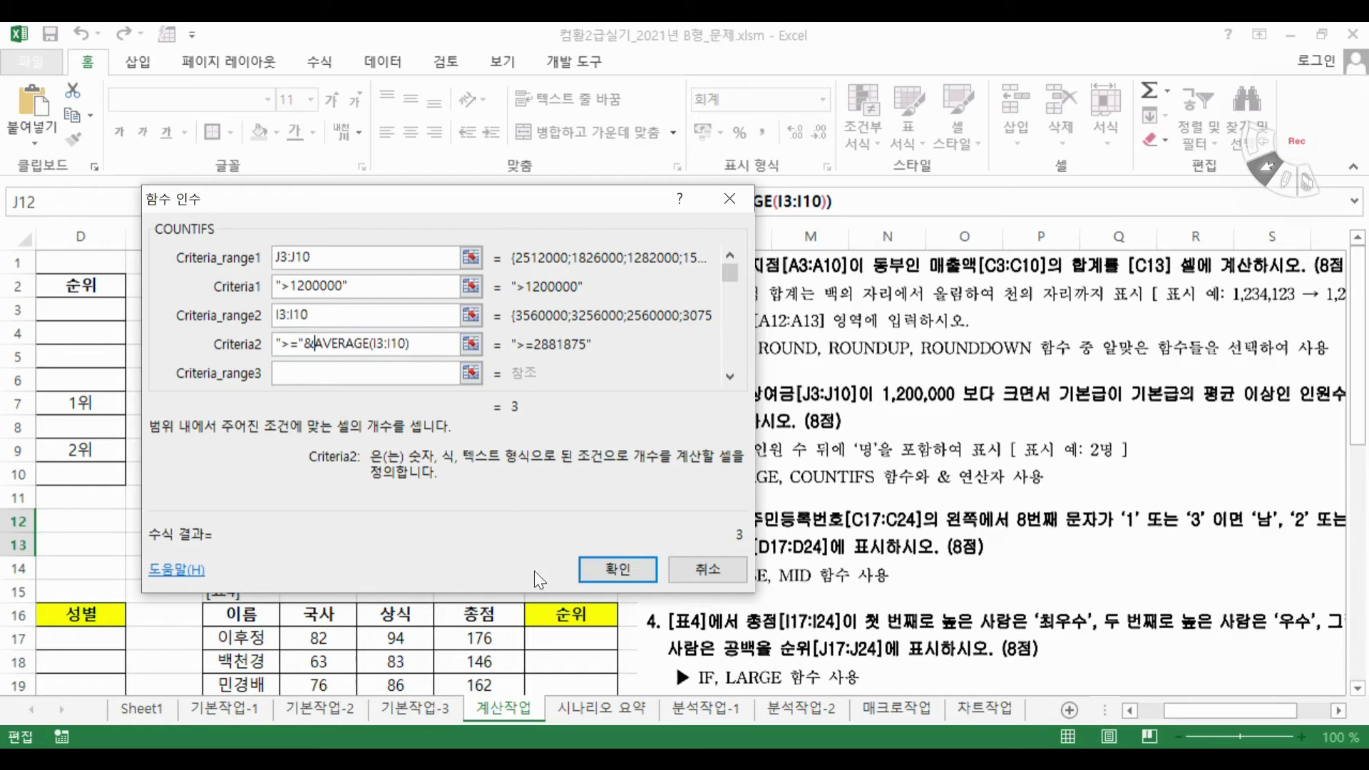
pyautogui.click(638, 569)
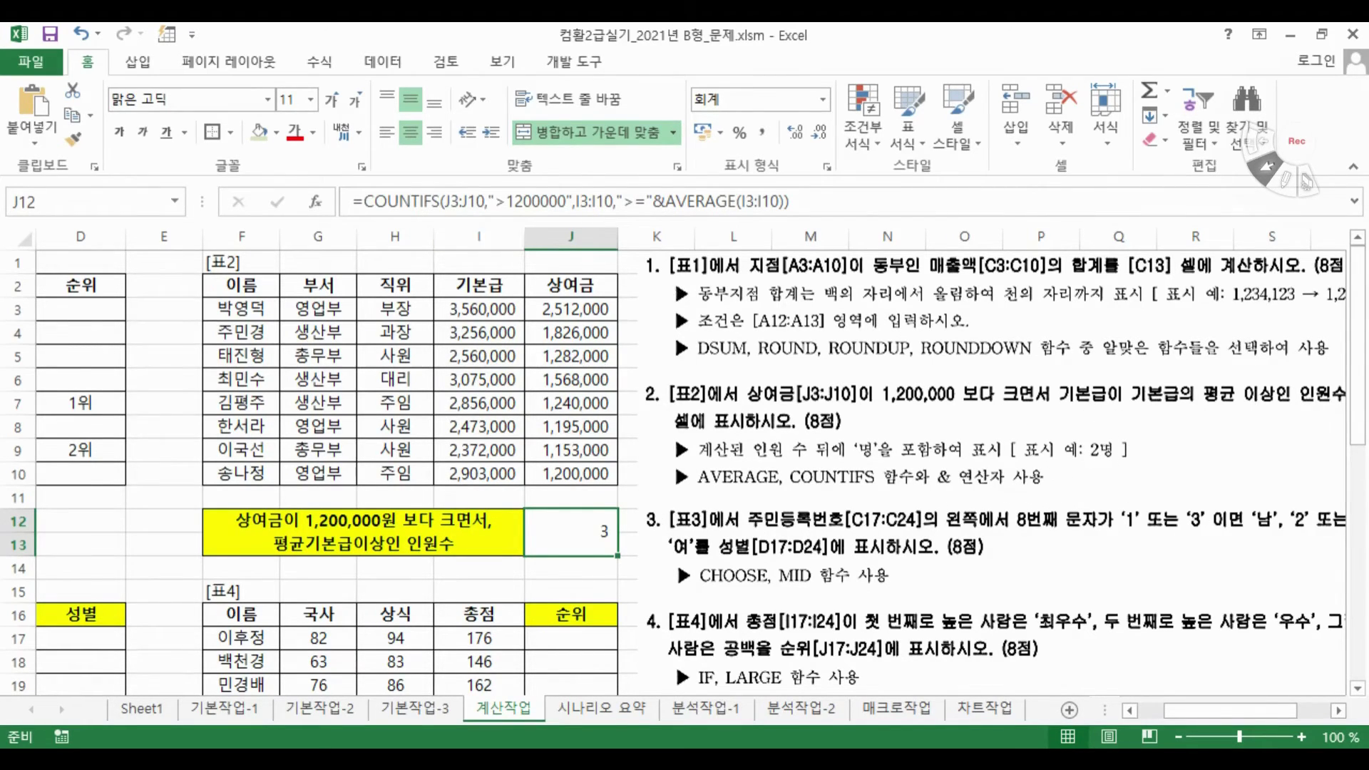
# Append &"명" to the end of the COUNTIFS formula in J12
pyautogui.click(792, 202)
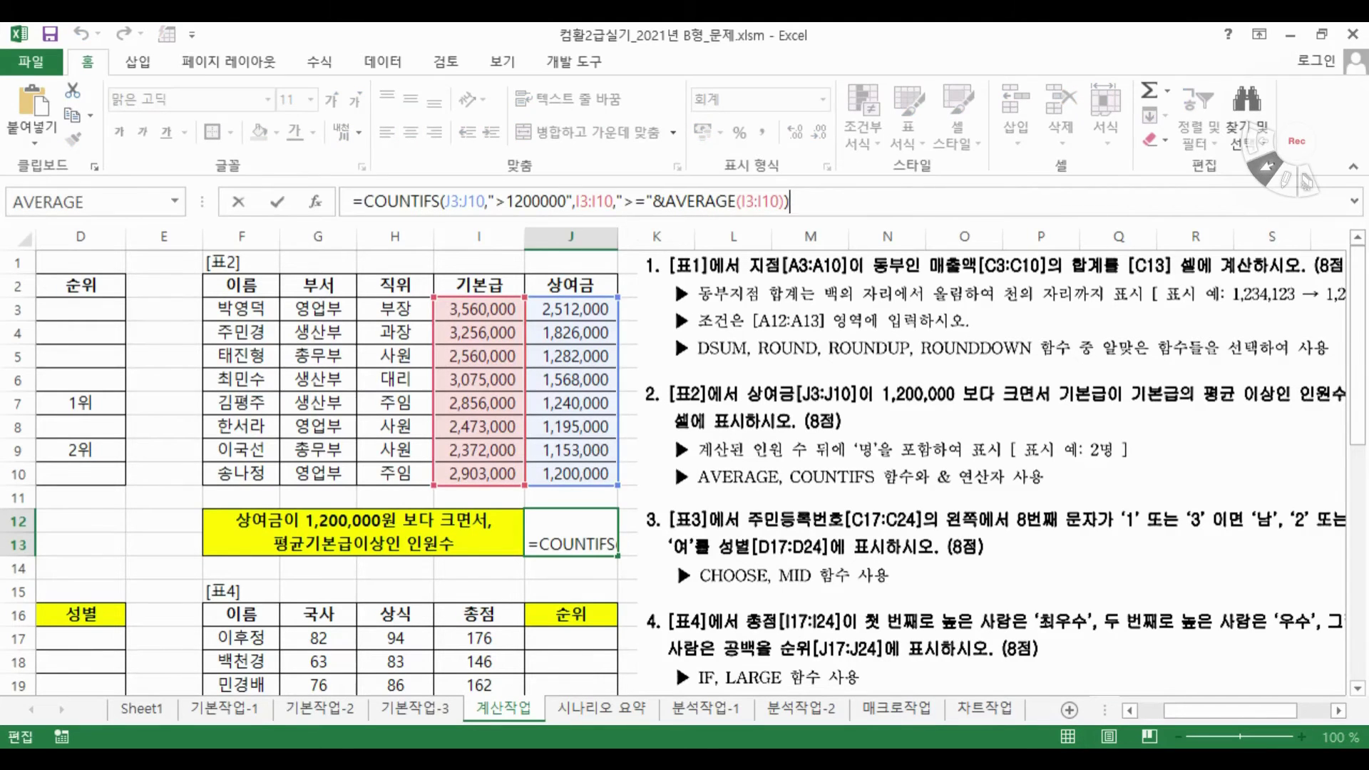
pyautogui.write('&')
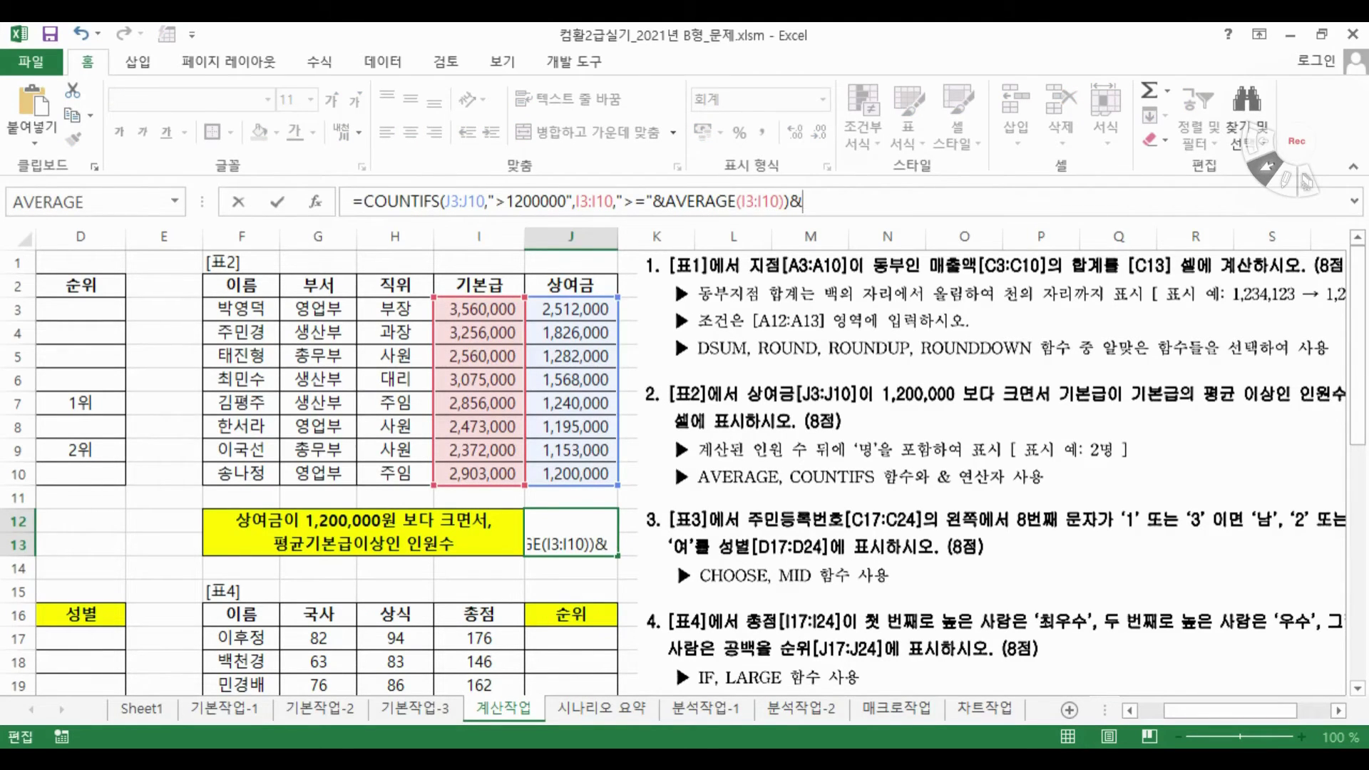
pyautogui.write('"명"')
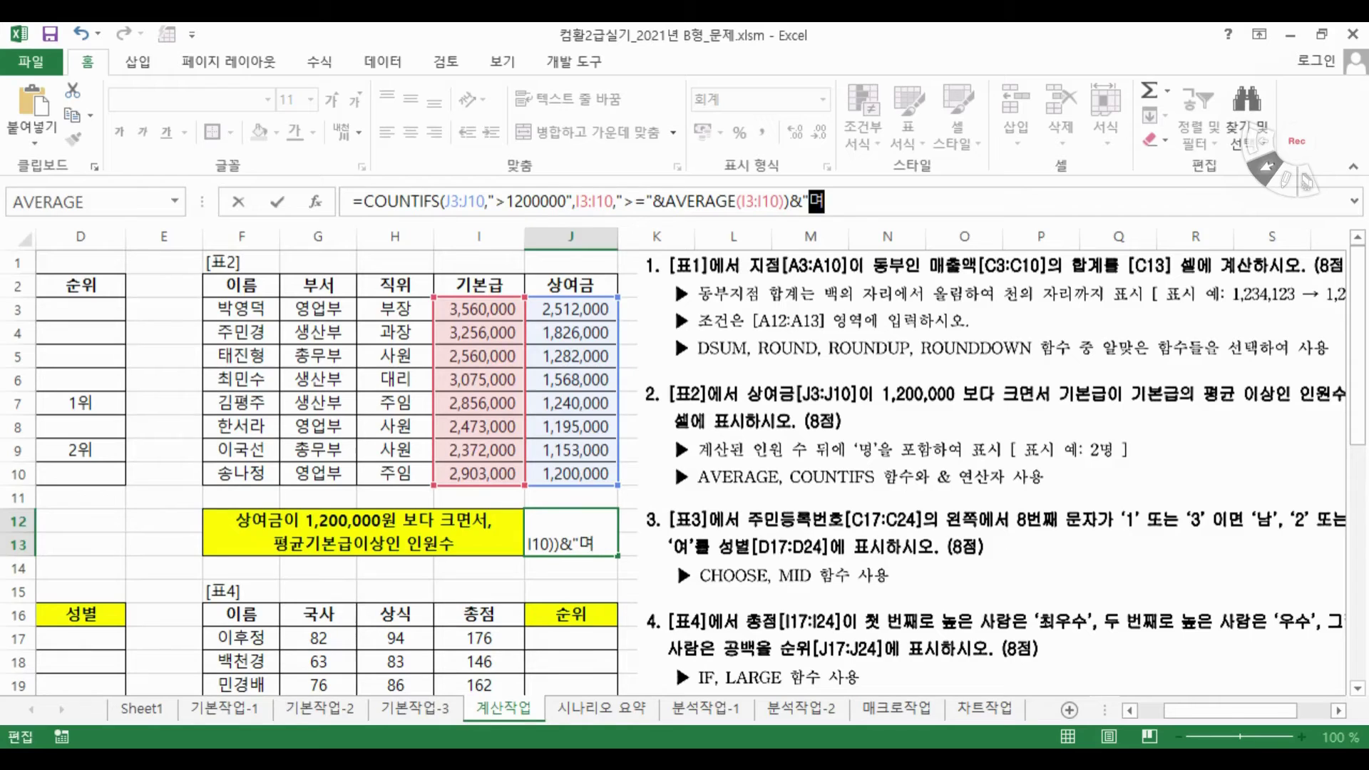
pyautogui.press('Return')
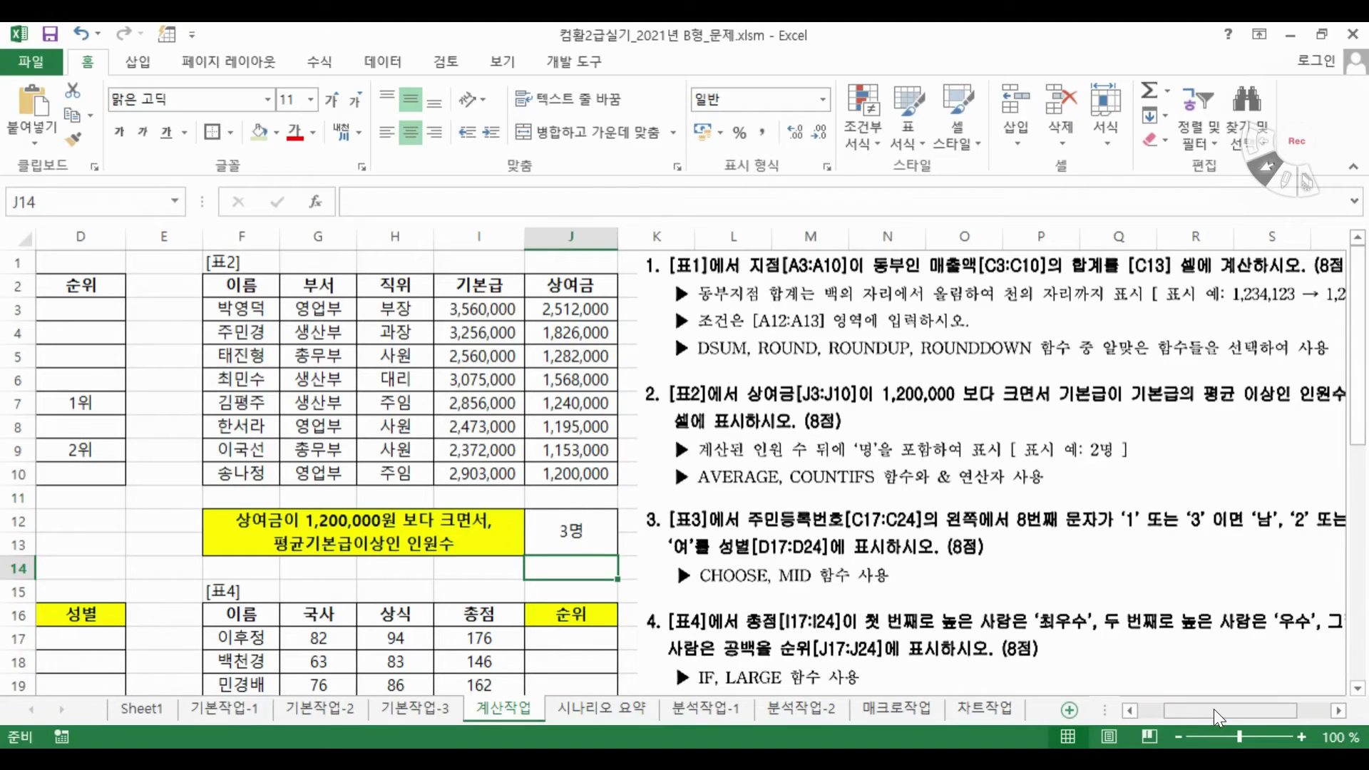
# Move the question text group beside the 성별 column of 표3, close to column E
pyautogui.moveTo(1214, 709); pyautogui.dragTo(1182, 709)
pyautogui.moveTo(854, 533); pyautogui.dragTo(661, 510)
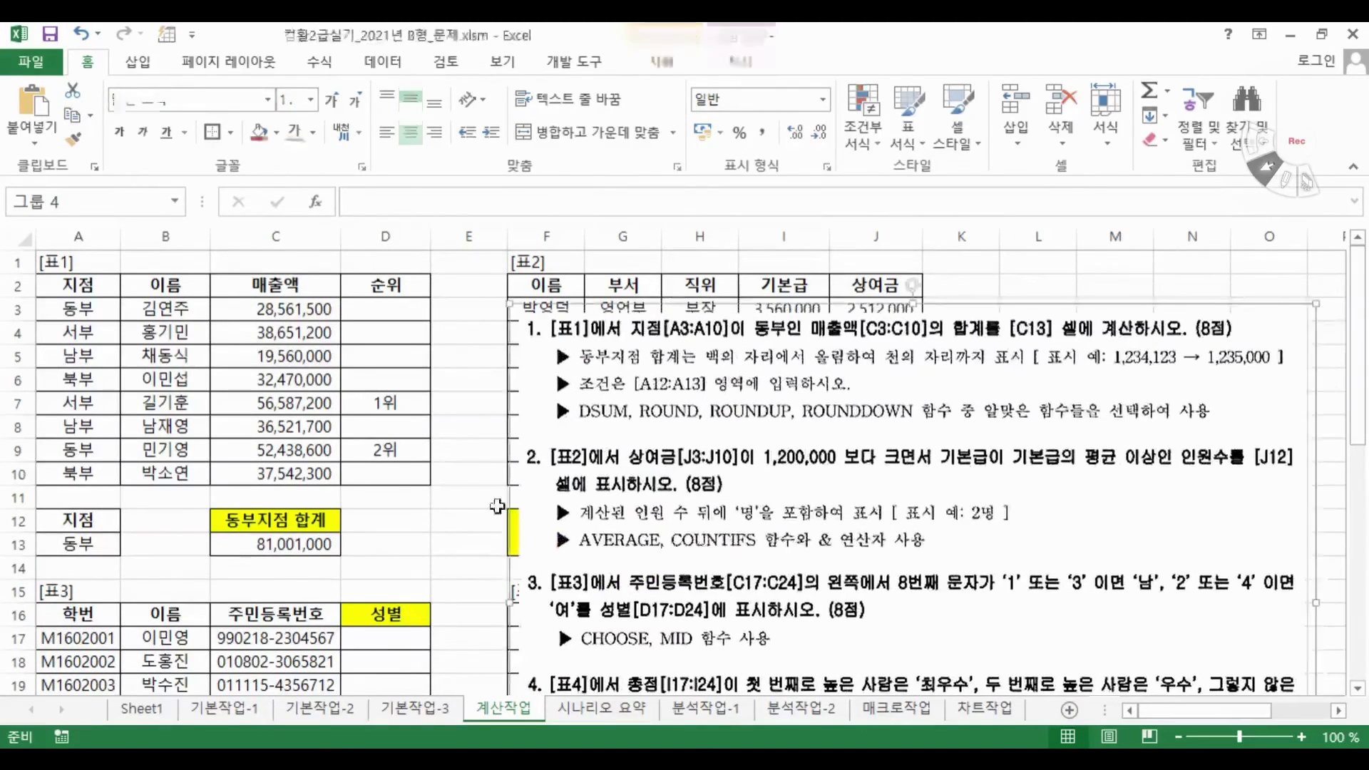
pyautogui.scroll(-4, 278, 467)
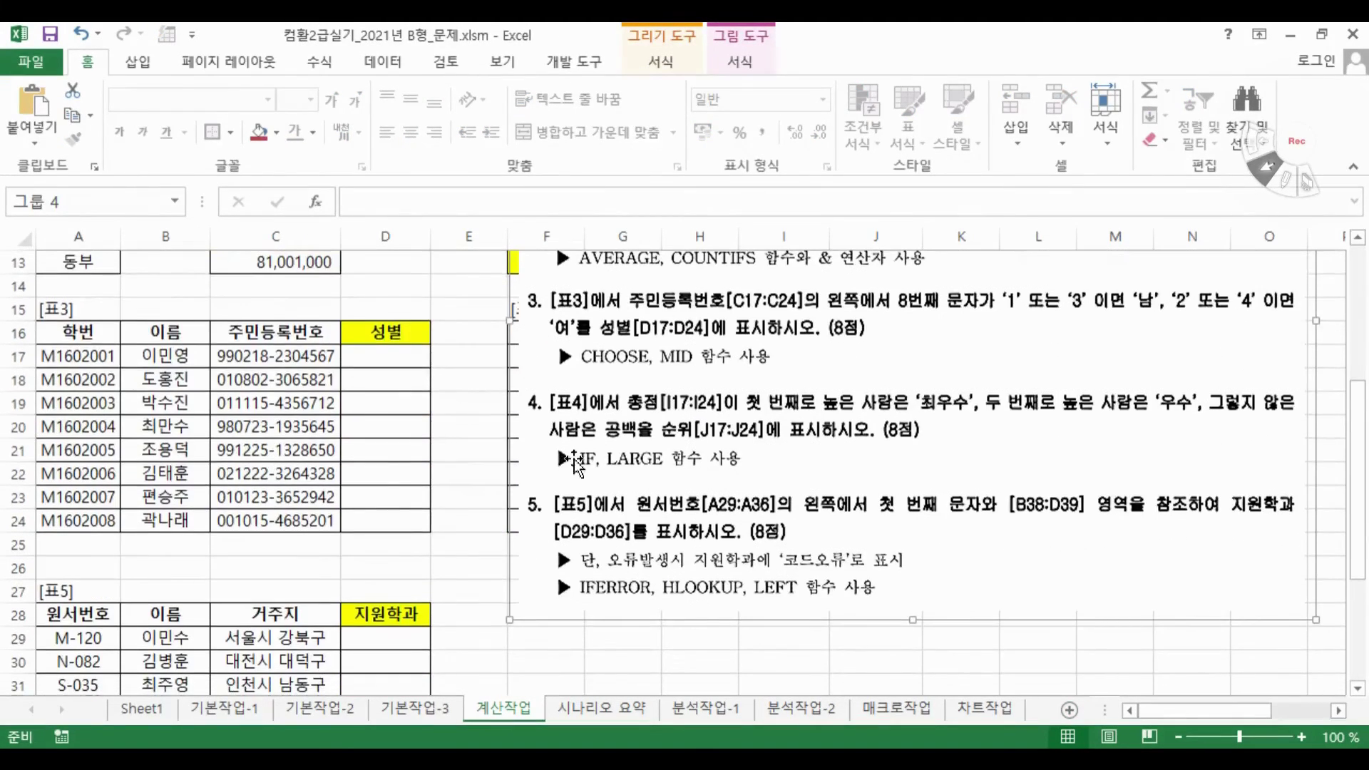
pyautogui.moveTo(579, 460); pyautogui.dragTo(528, 494)
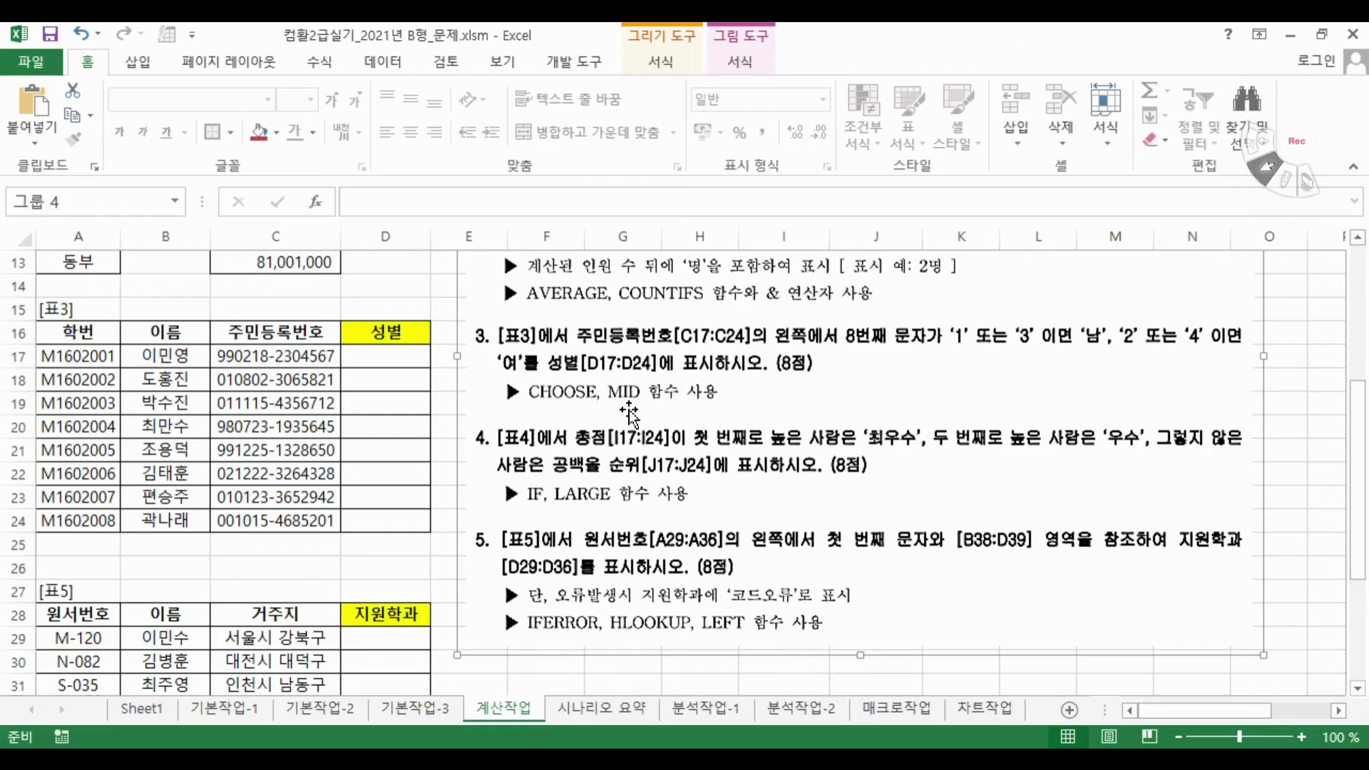
# Start a CHOOSE formula in D17 with its function arguments open, positioned clear of the 표3 data
pyautogui.click(406, 355)
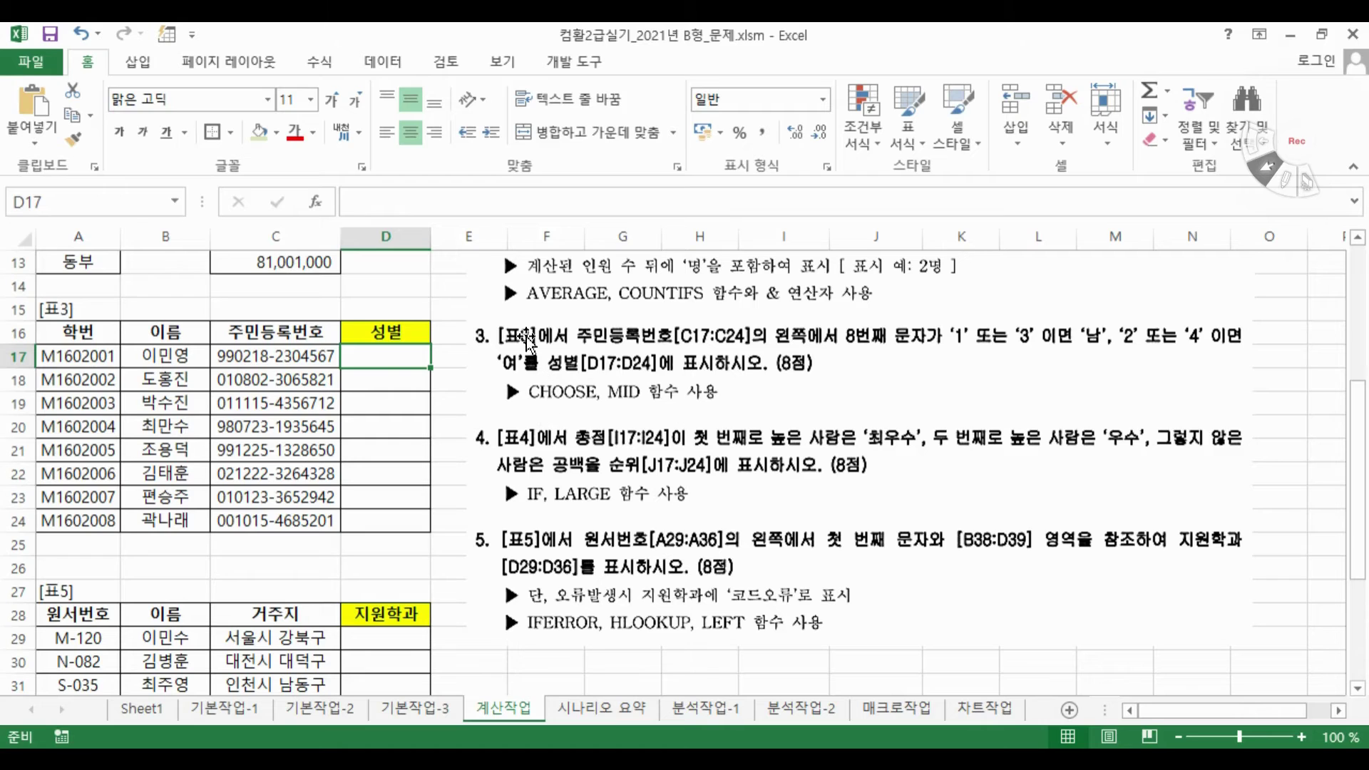
pyautogui.write('=ㅊ')
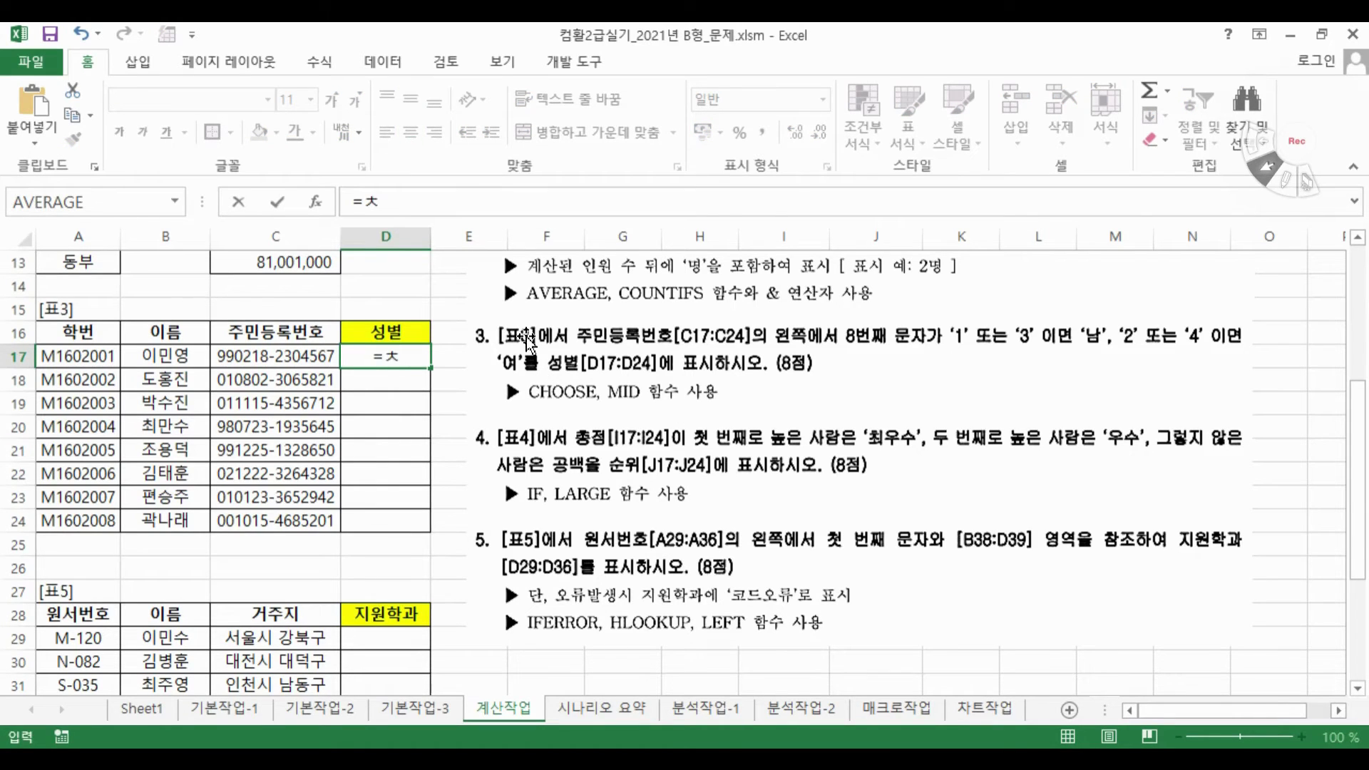
pyautogui.press('BackSpace')
pyautogui.write('cho')
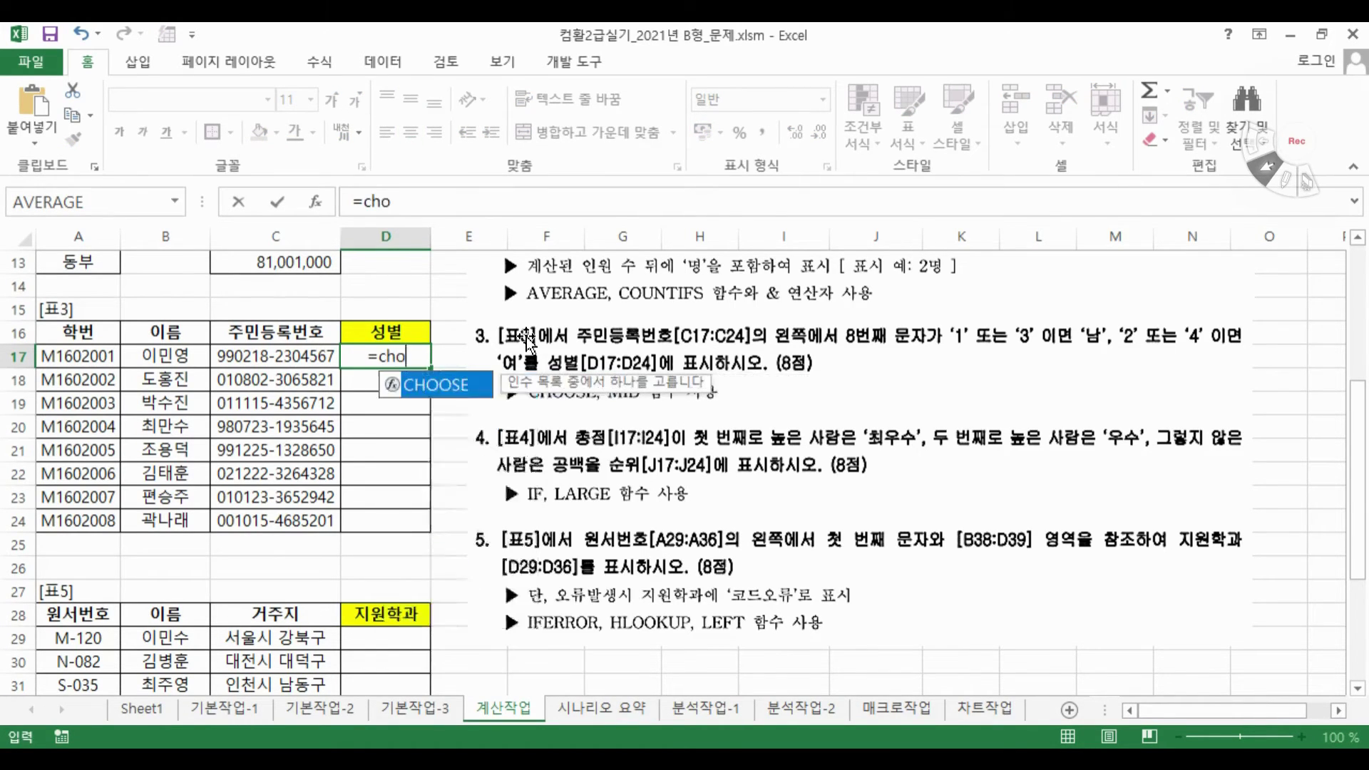
pyautogui.doubleClick(460, 388)
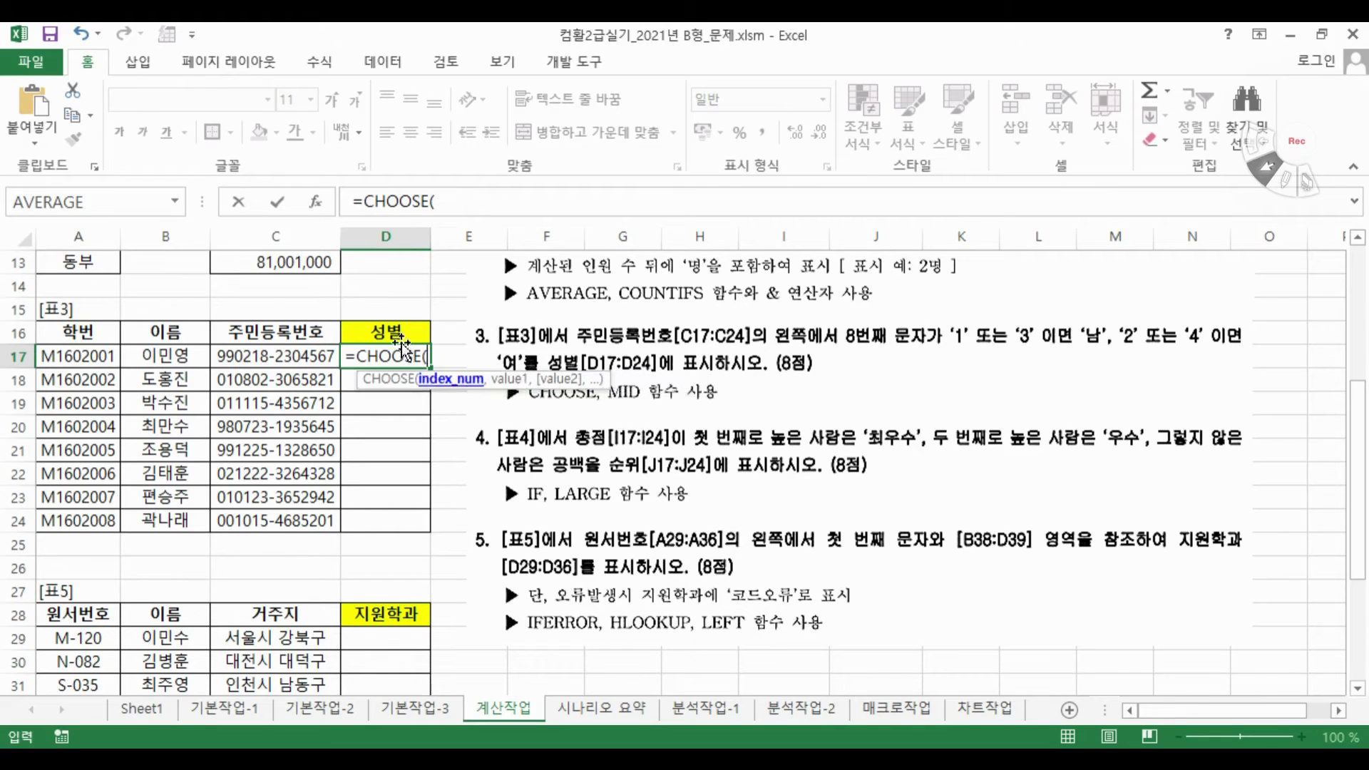
pyautogui.click(316, 202)
pyautogui.moveTo(527, 497); pyautogui.dragTo(794, 700)
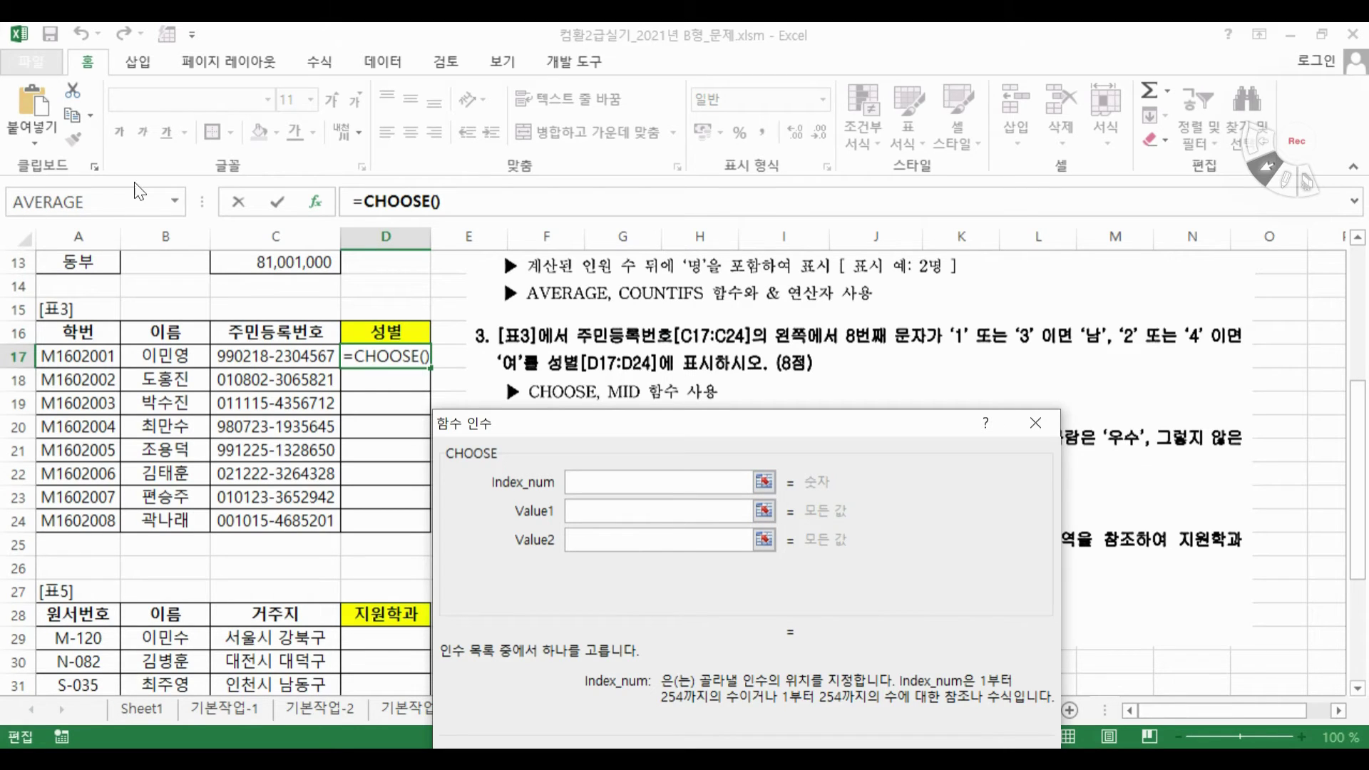
# Nest a MID function as CHOOSE's Index_num, with text C17, start position 8 and 1 character
pyautogui.click(174, 200)
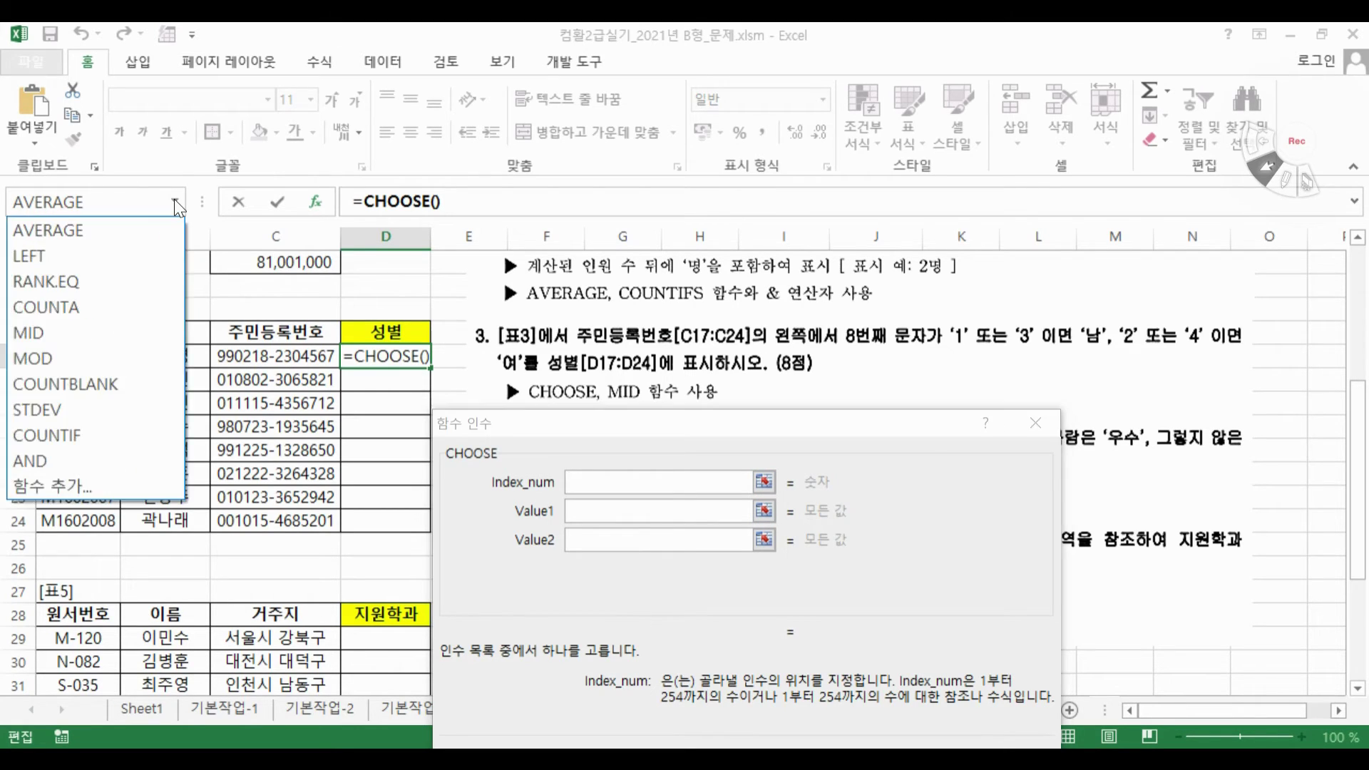
pyautogui.click(64, 334)
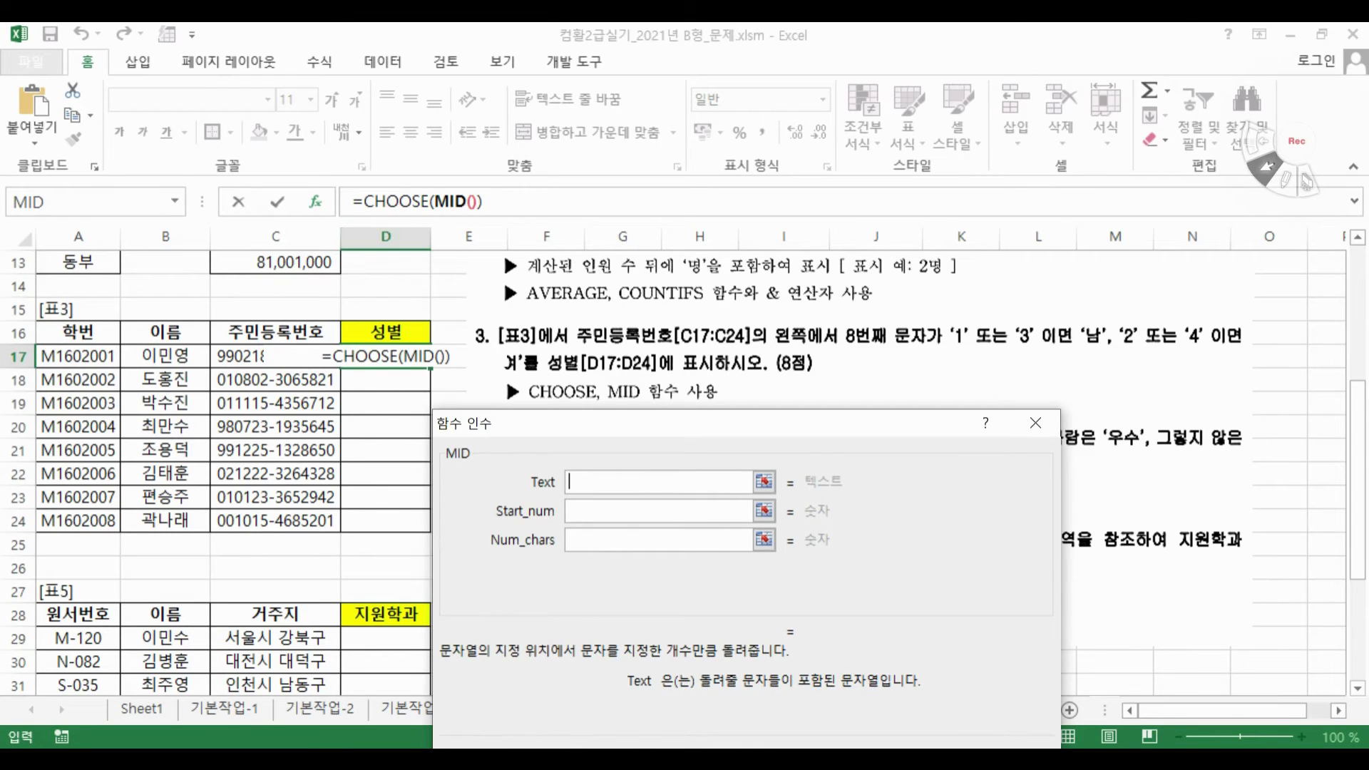
pyautogui.click(243, 356)
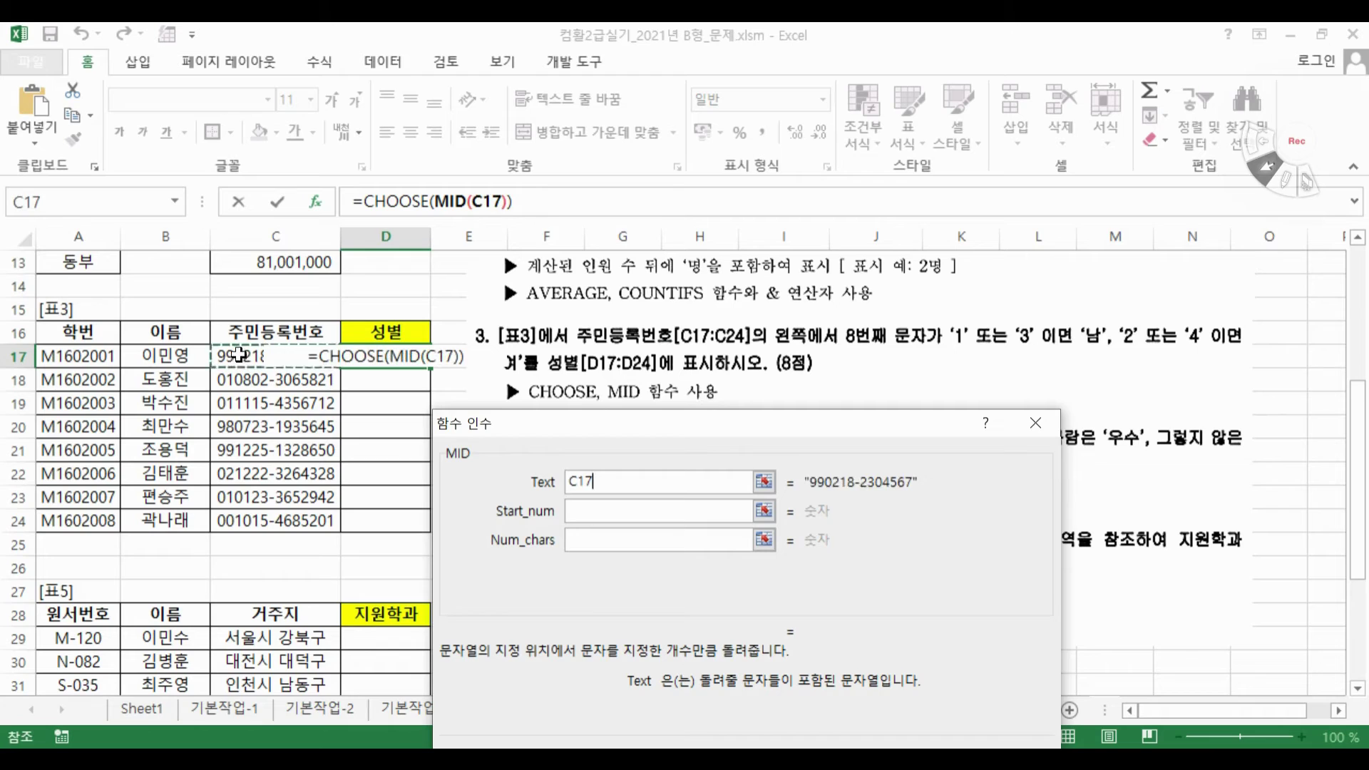
pyautogui.click(590, 515)
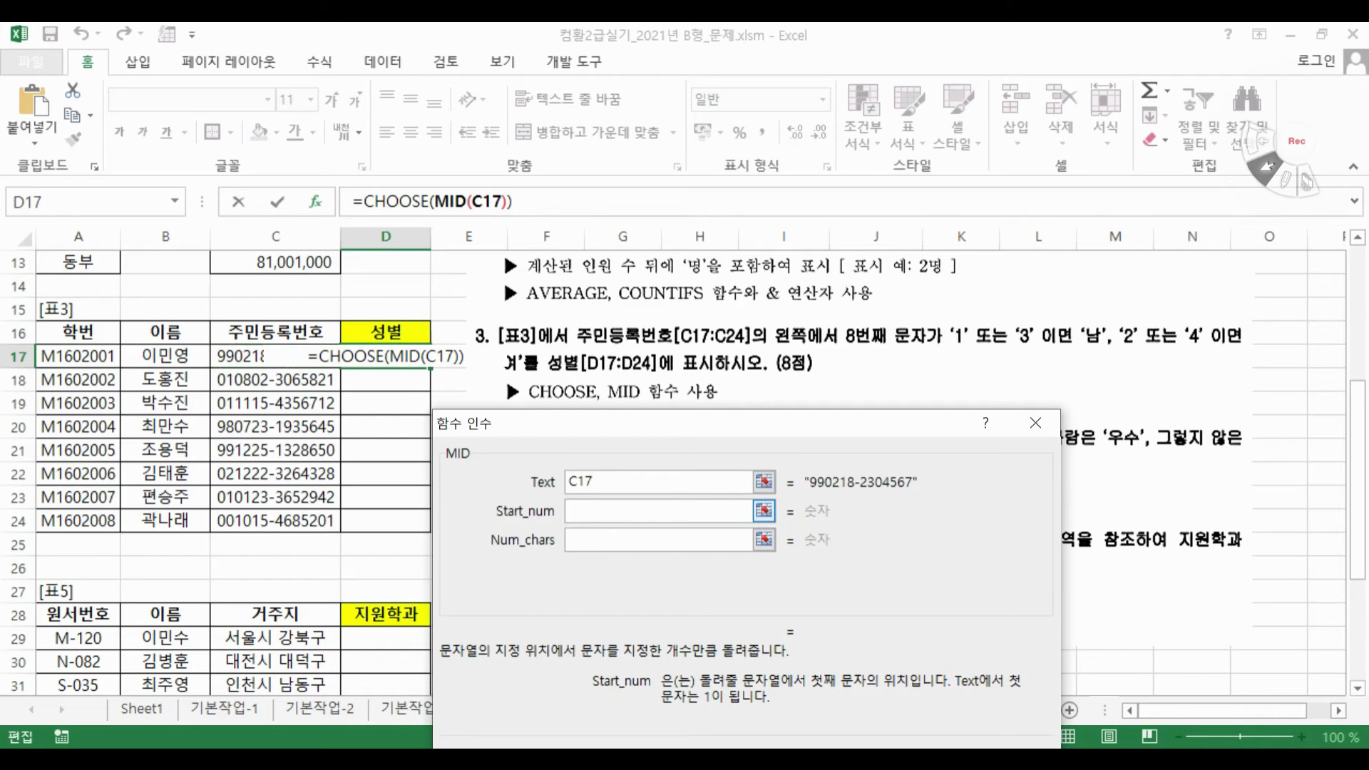
pyautogui.write('8')
pyautogui.press('Tab')
pyautogui.write('1')
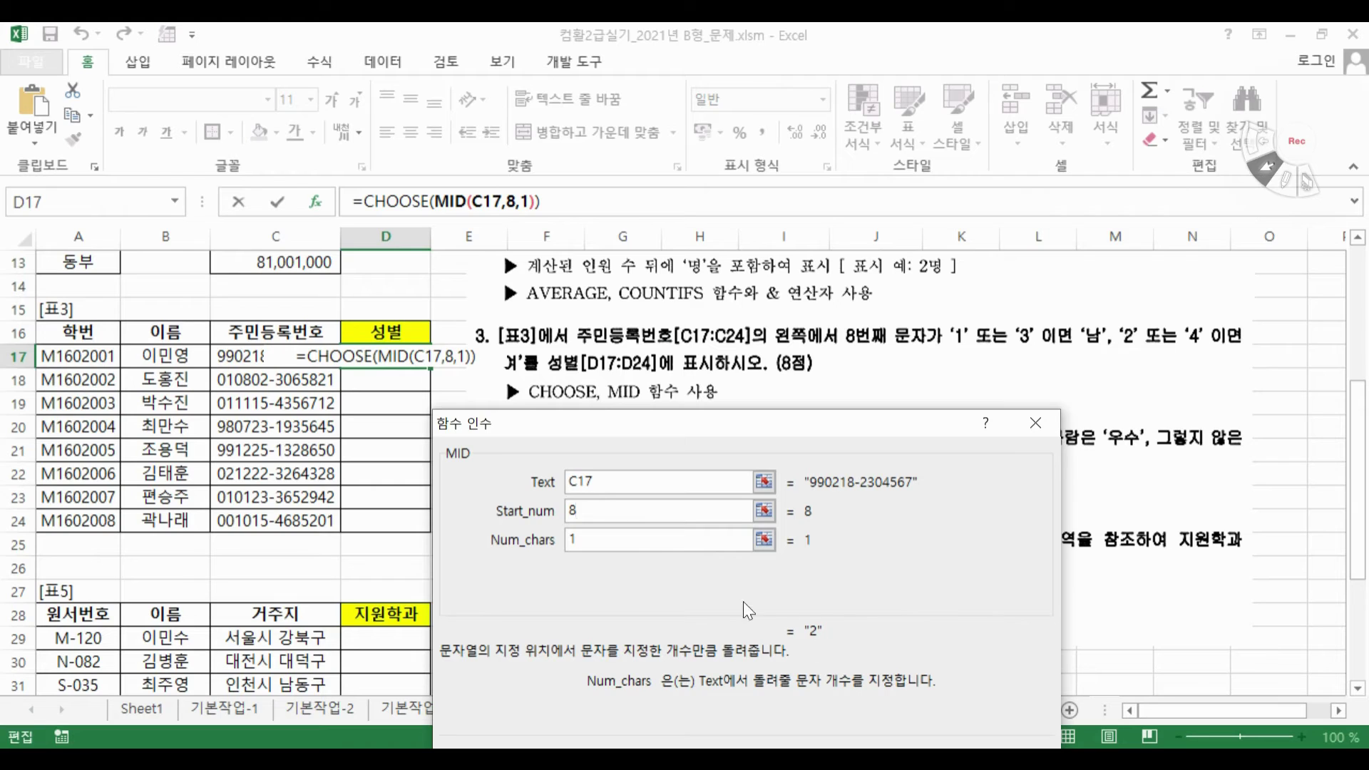
# Switch between the arguments of the nested MID and the outer CHOOSE, ending on CHOOSE
pyautogui.click(401, 202)
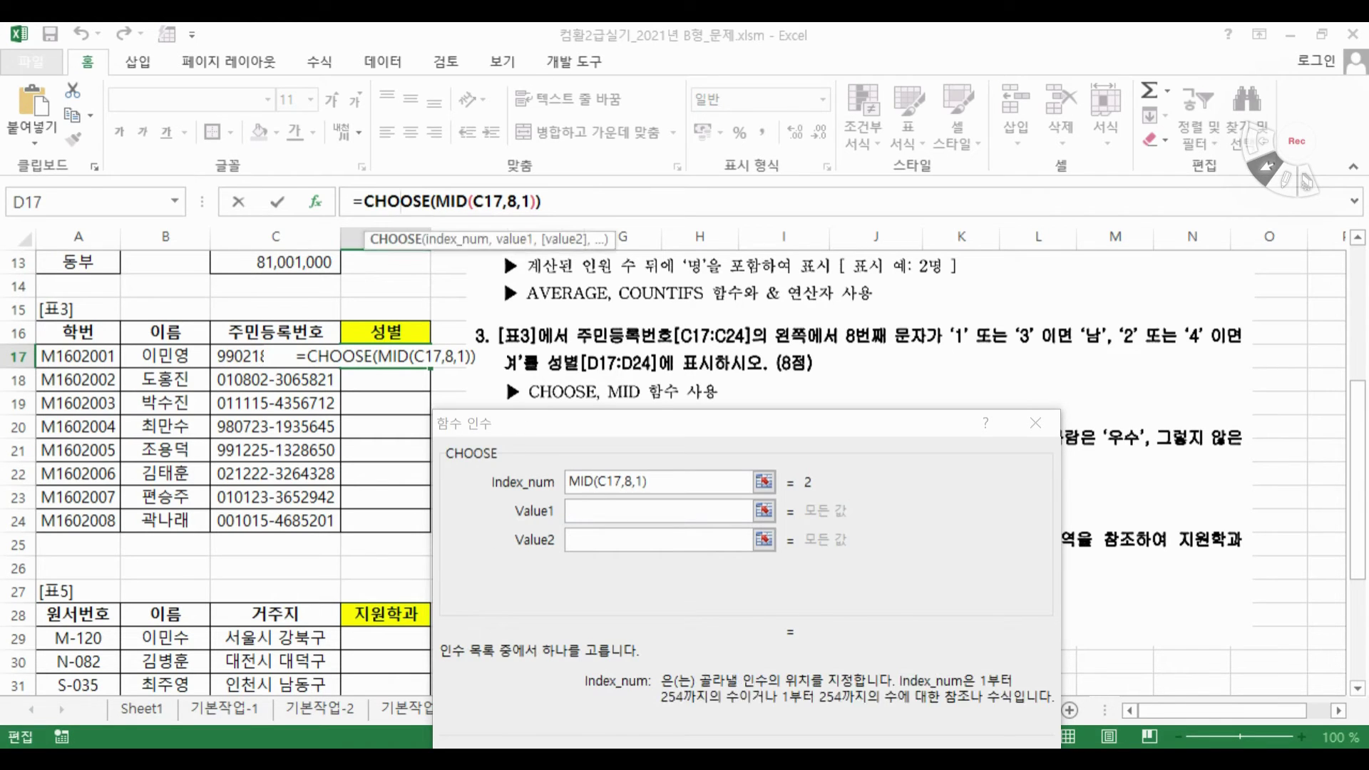
pyautogui.click(449, 201)
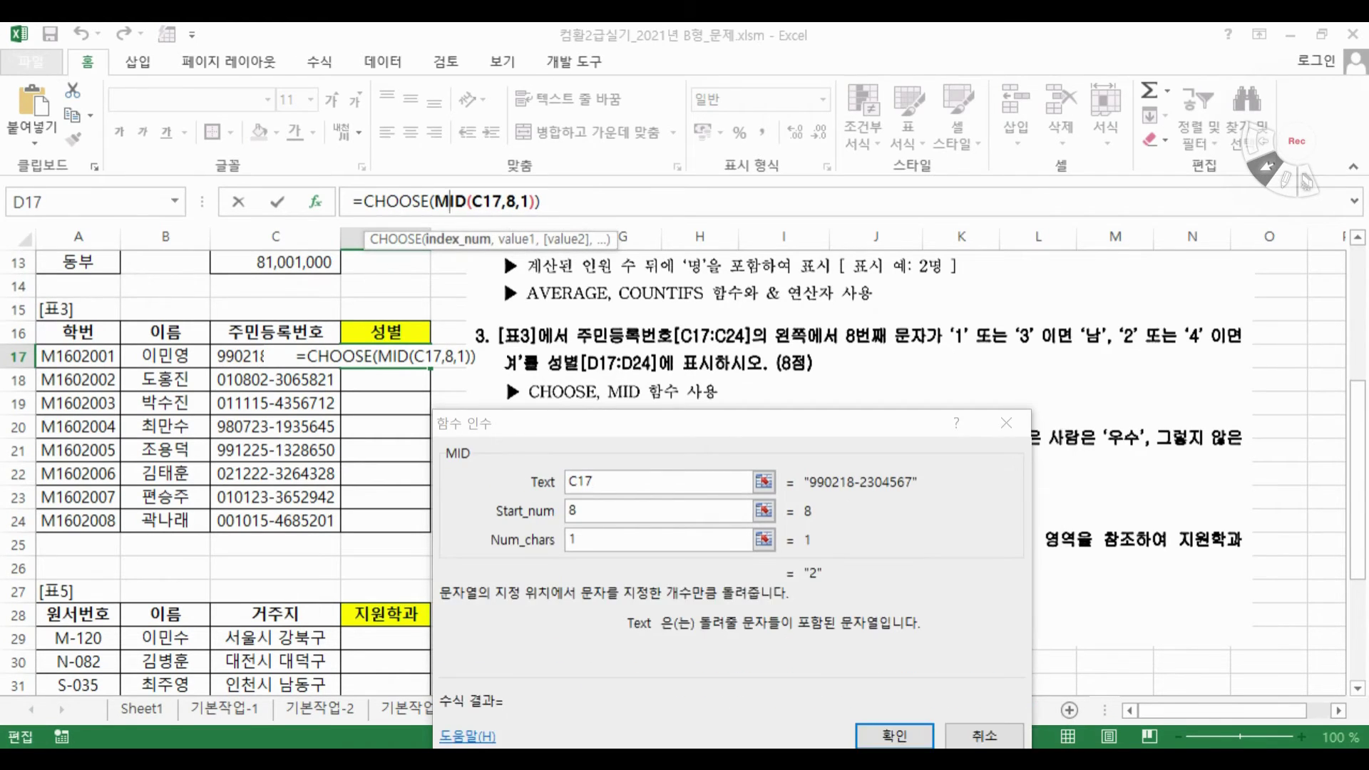
pyautogui.click(388, 202)
pyautogui.click(449, 201)
pyautogui.click(399, 201)
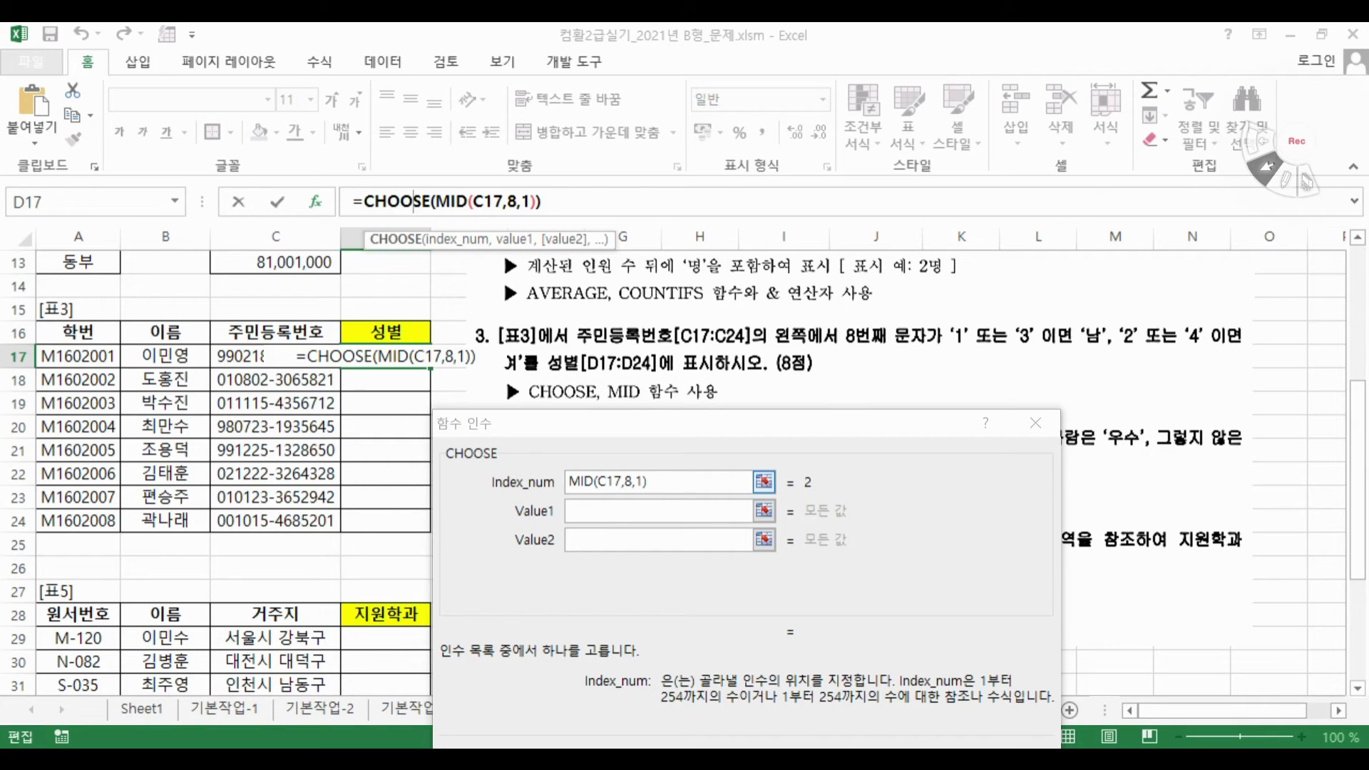
# Set CHOOSE's Value1 to "남" and enter the formula in D17, accepting the proposed quotation mark correction
pyautogui.click(630, 514)
pyautogui.click(631, 510)
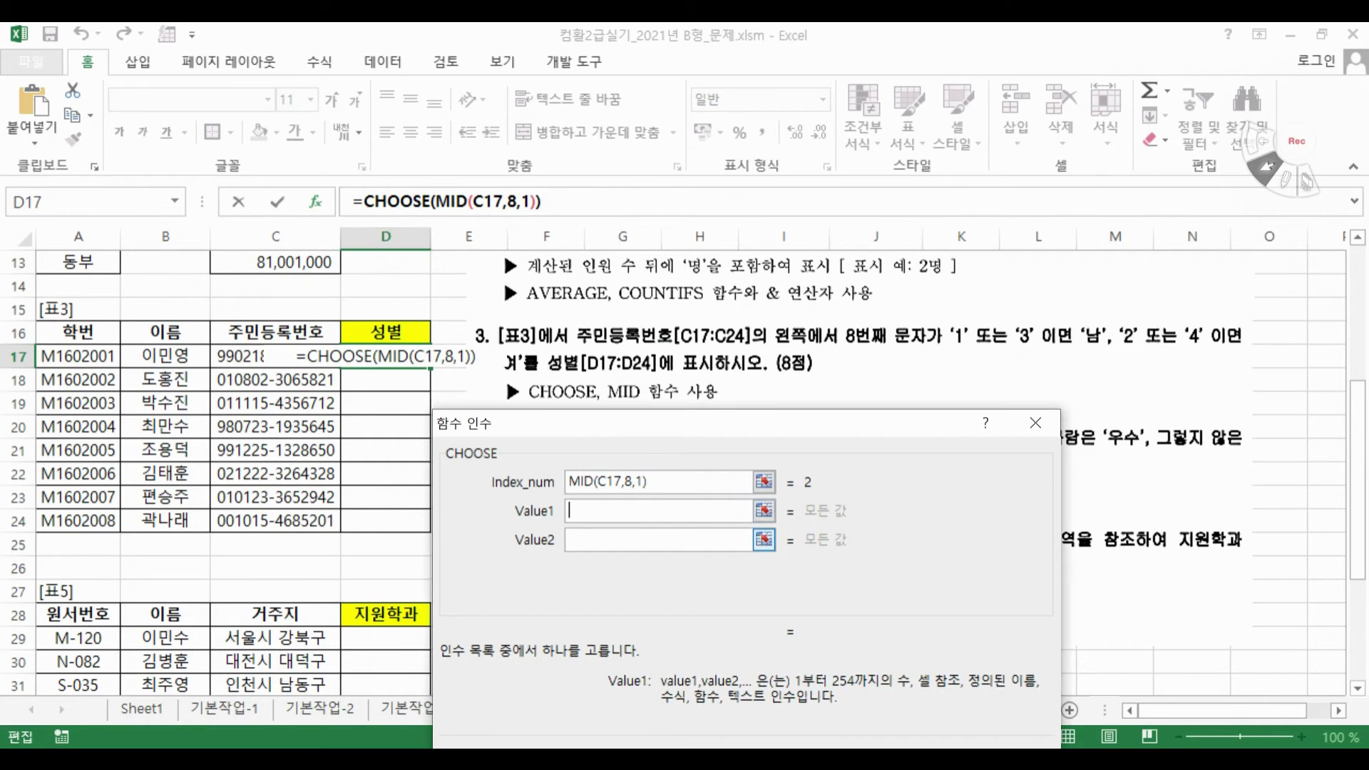
pyautogui.click(614, 546)
pyautogui.click(612, 570)
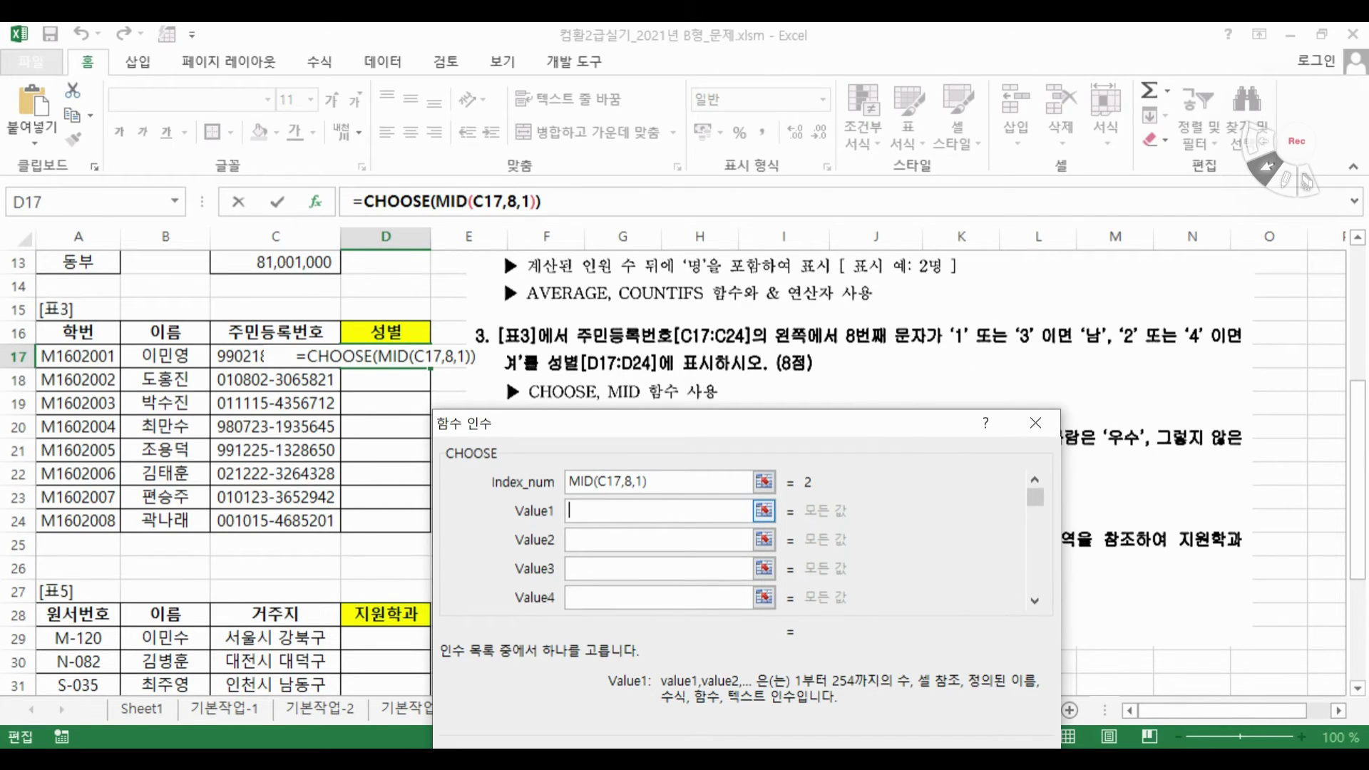
pyautogui.write('"')
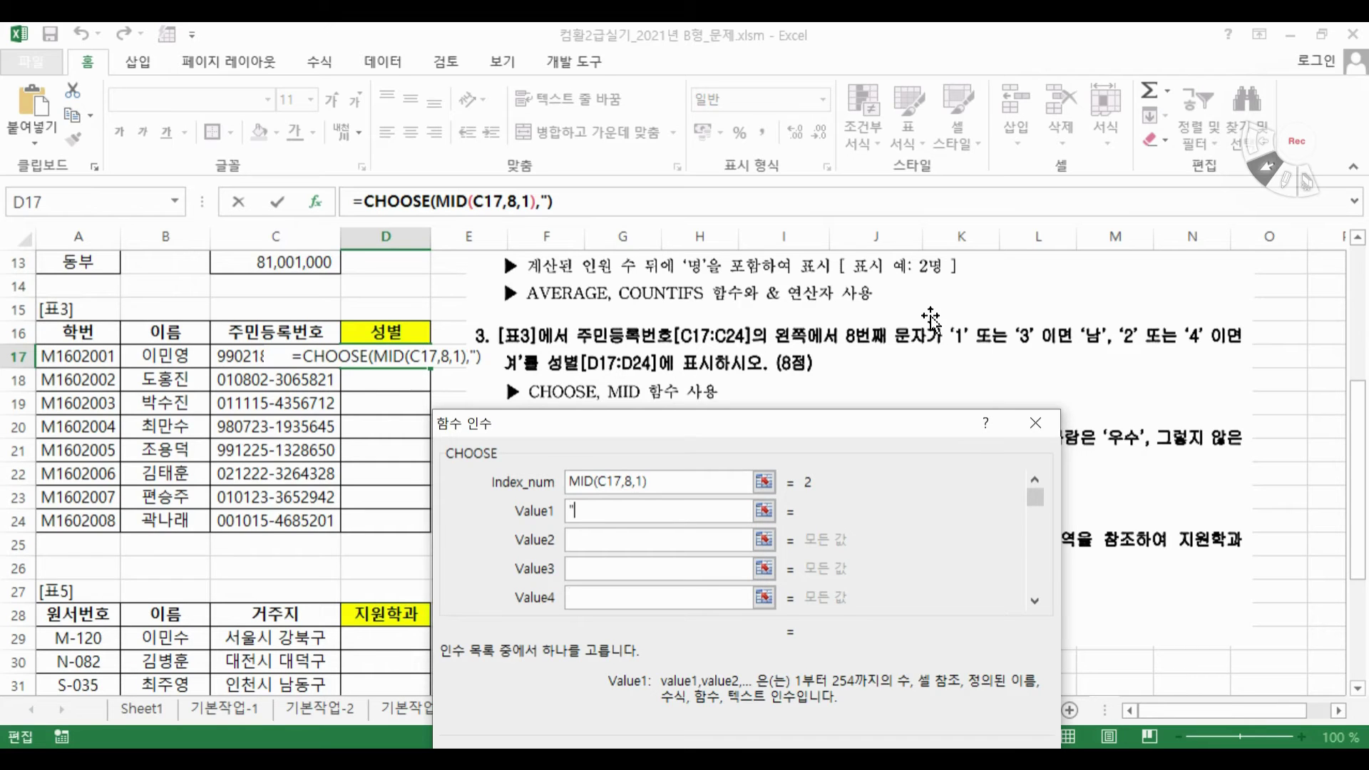
pyautogui.write('남')
pyautogui.press('Return')
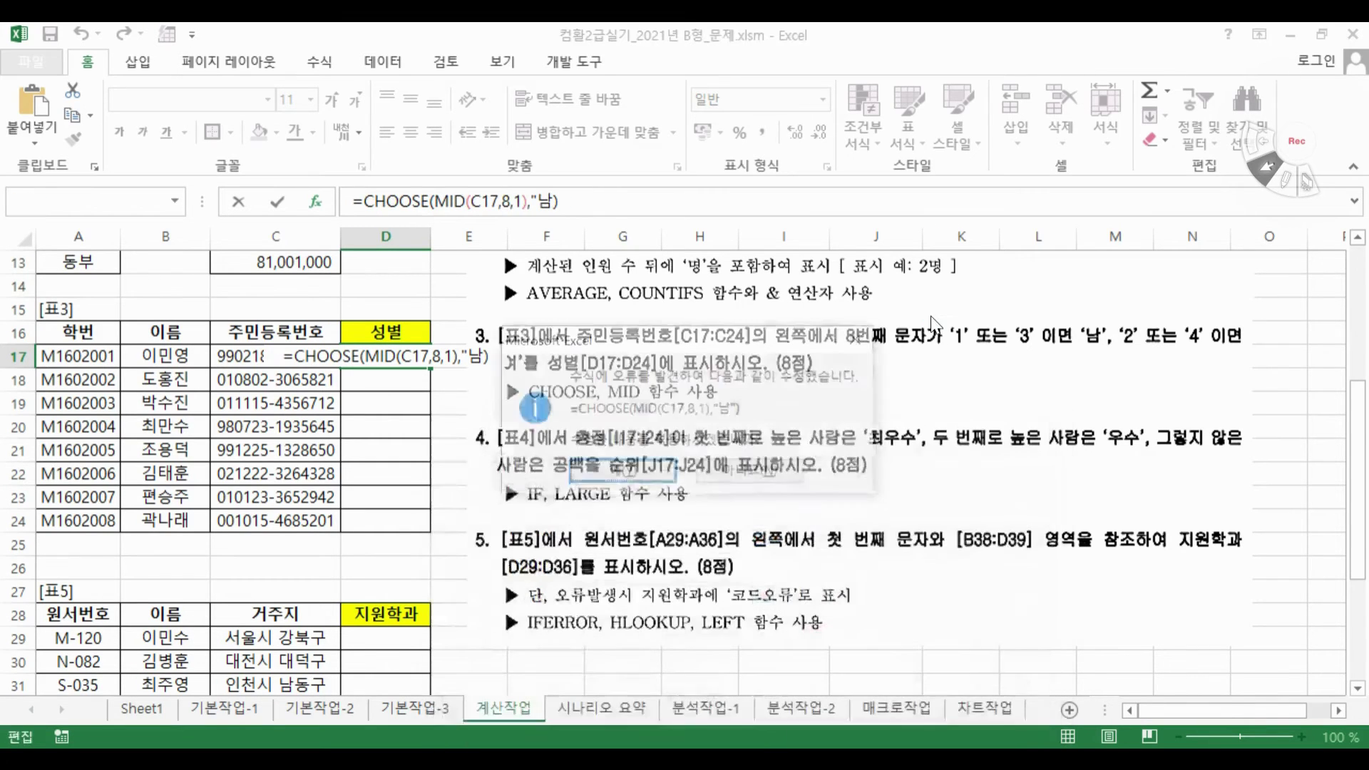
pyautogui.click(651, 472)
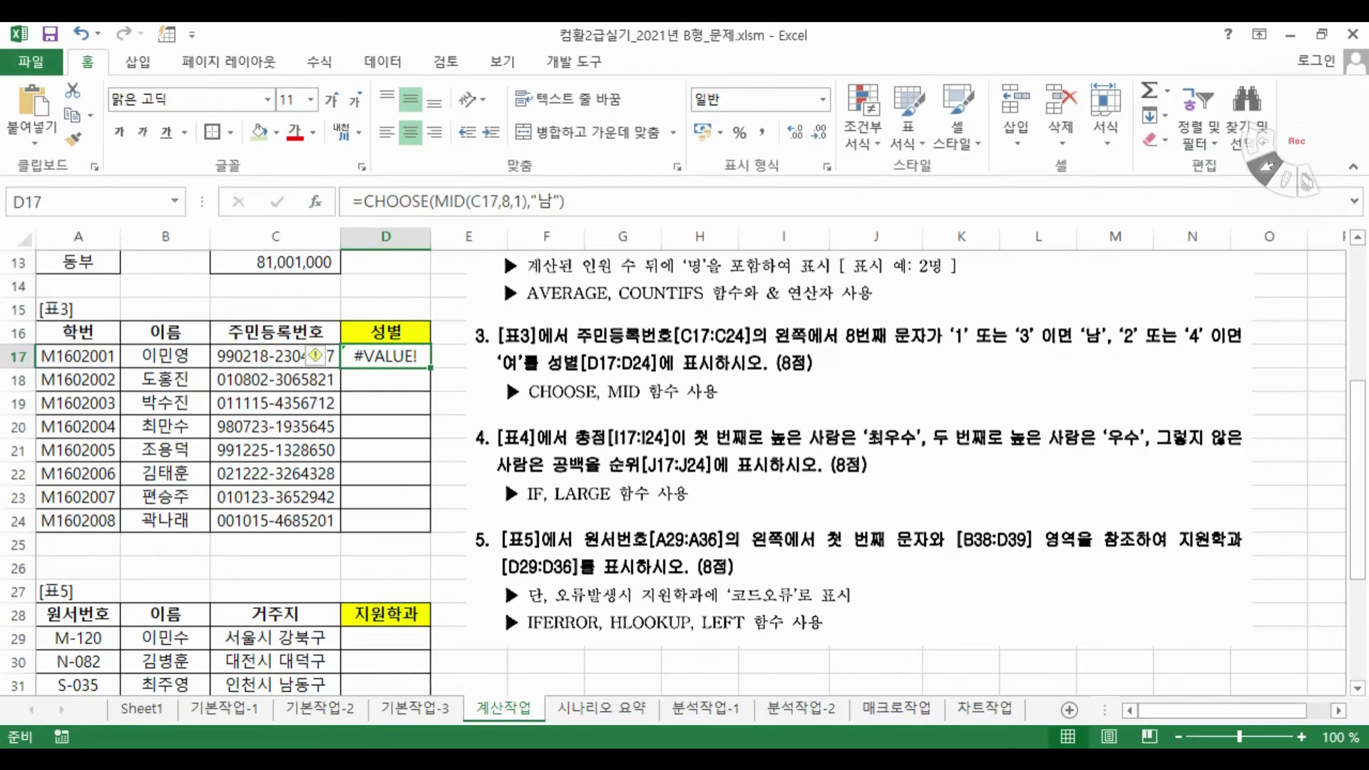
# Reopen the CHOOSE arguments of D17 and set Value2 to "여", Value3 to "남" and Value4 to "여"
pyautogui.click(400, 202)
pyautogui.click(317, 205)
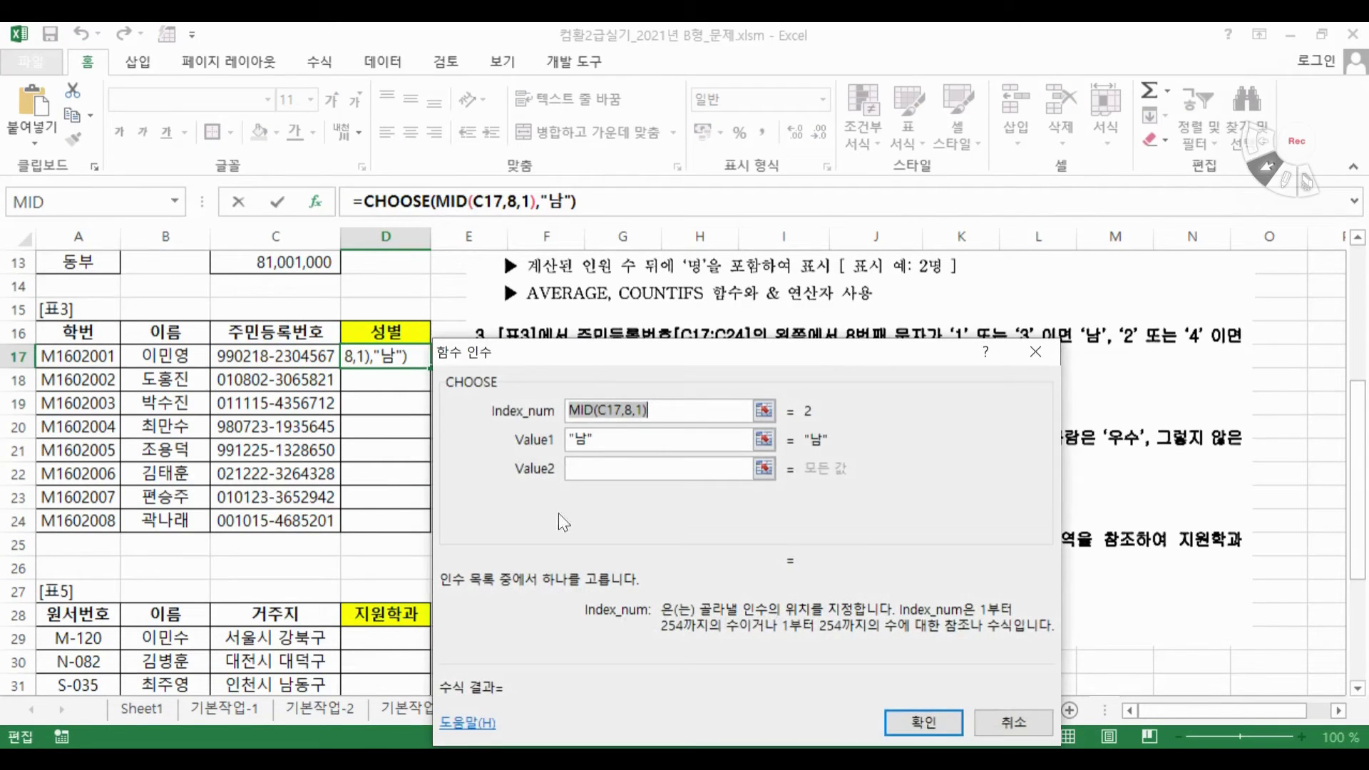
pyautogui.click(627, 467)
pyautogui.click(605, 504)
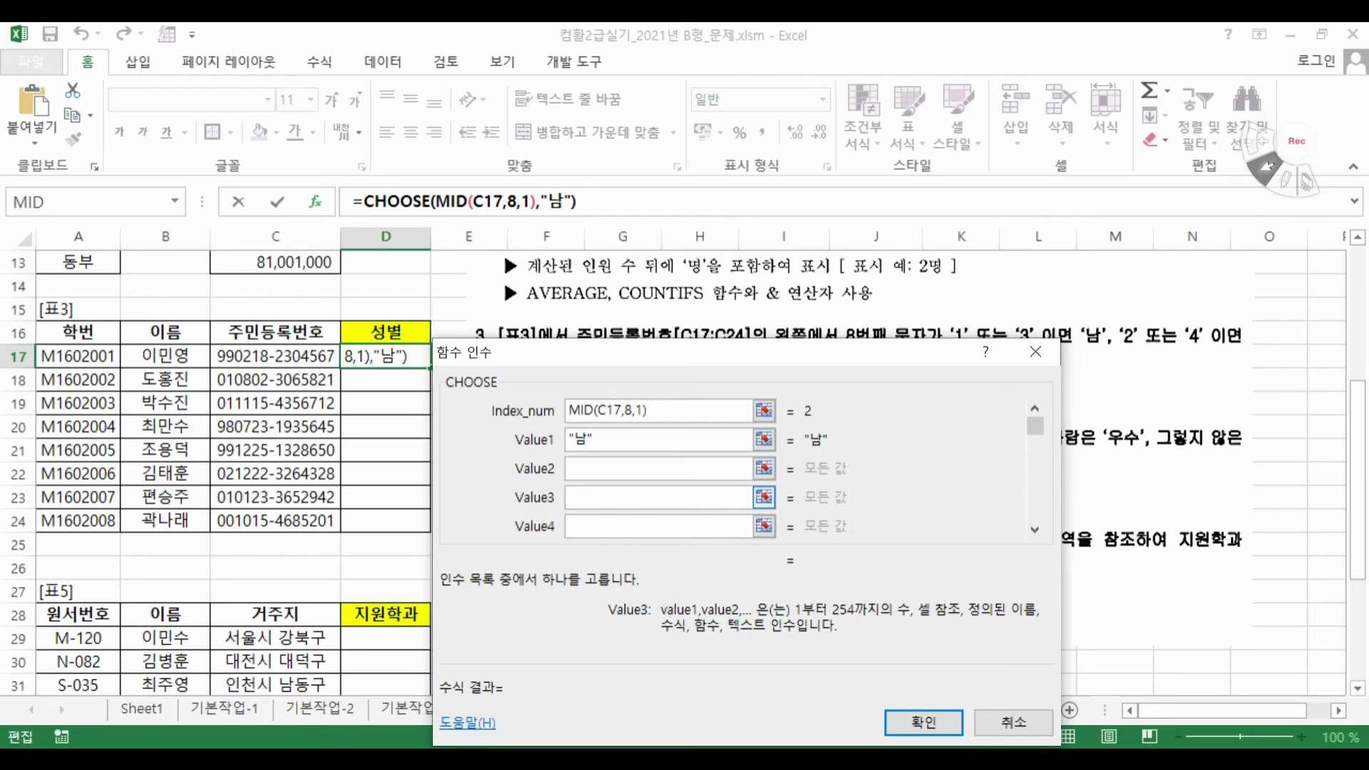
pyautogui.write('"남"')
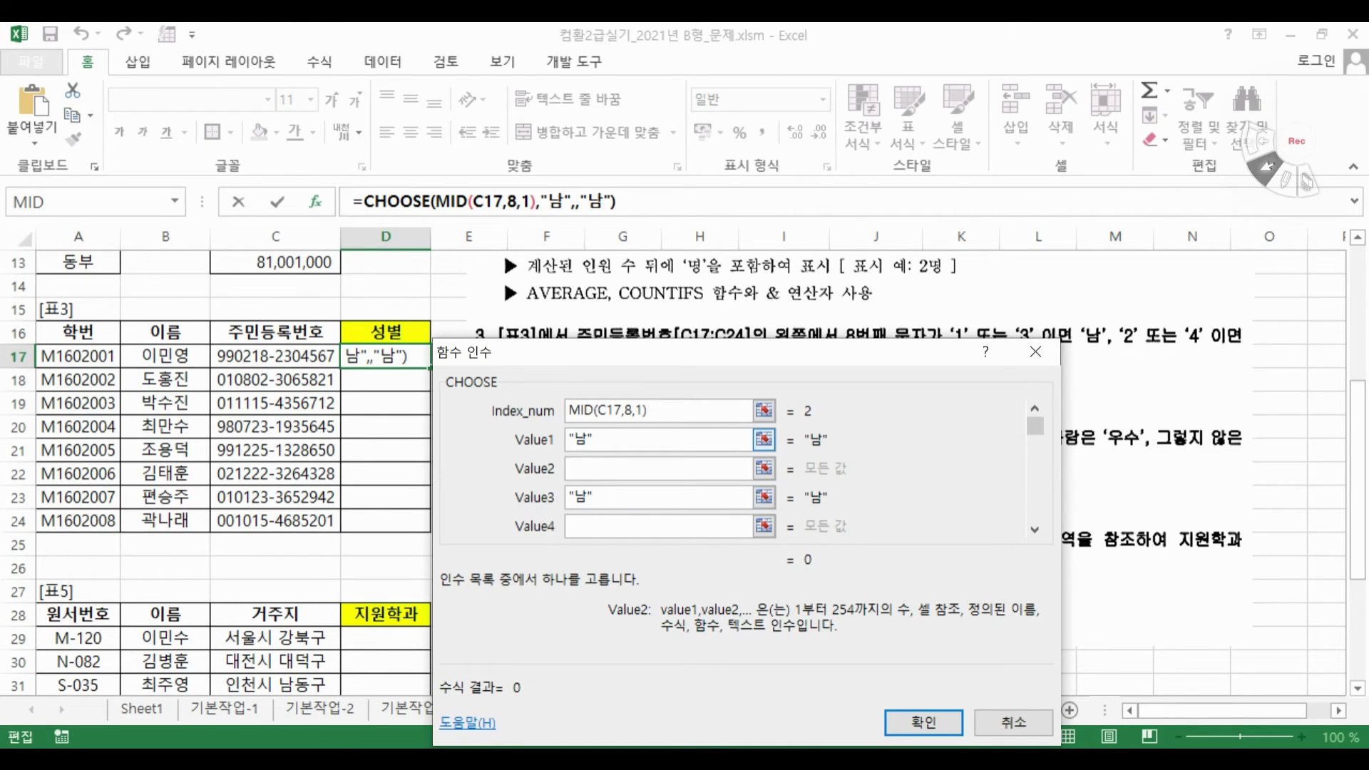
pyautogui.click(627, 468)
pyautogui.write('"여"')
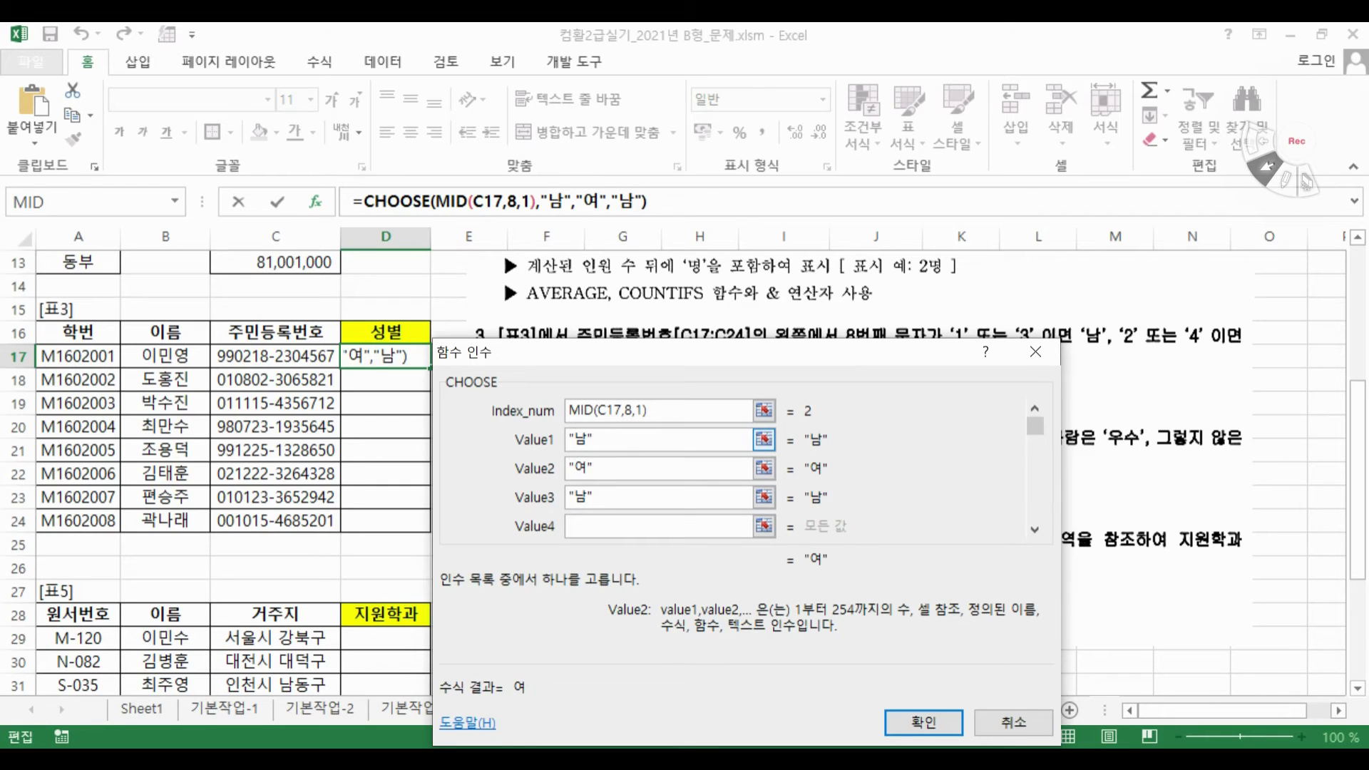
pyautogui.click(667, 526)
pyautogui.write('"여"')
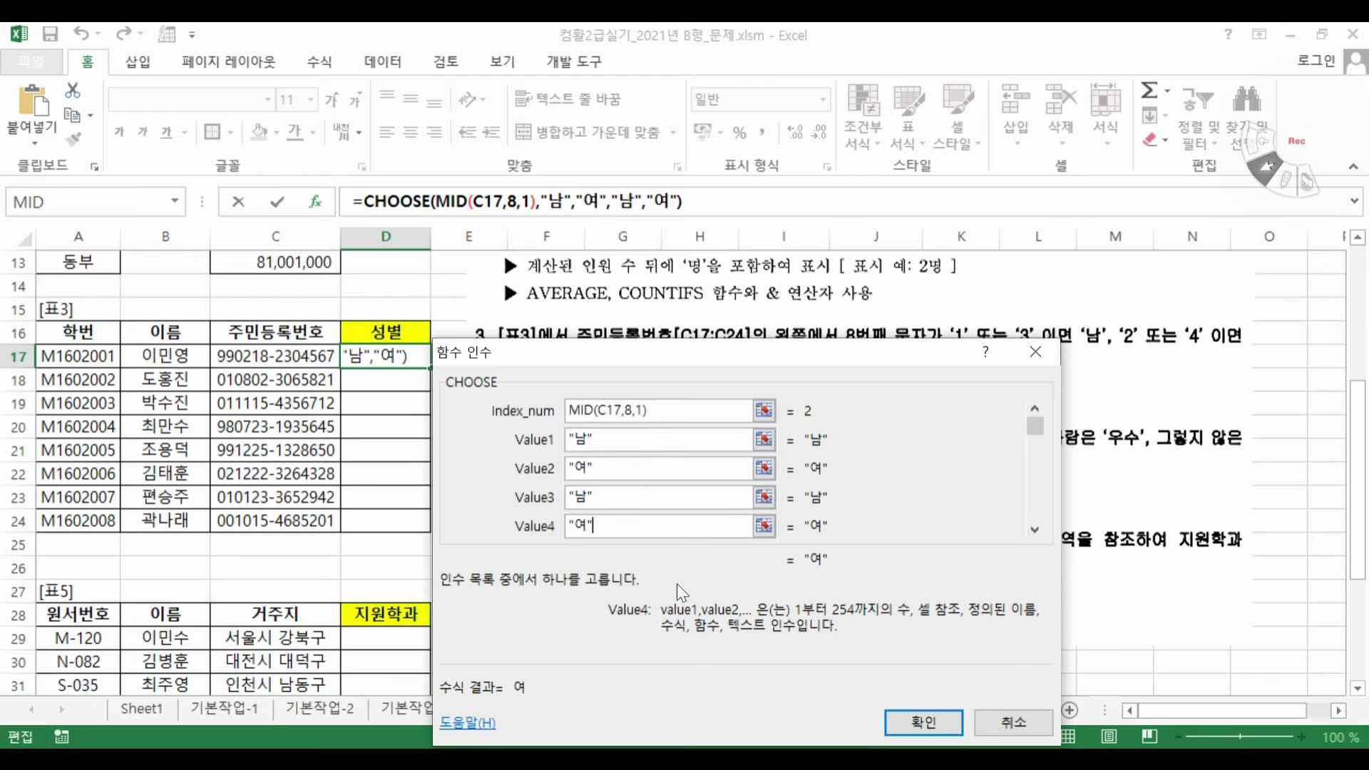
# Confirm the CHOOSE formula in D17 and fill it down the 성별 column through D24
pyautogui.click(924, 722)
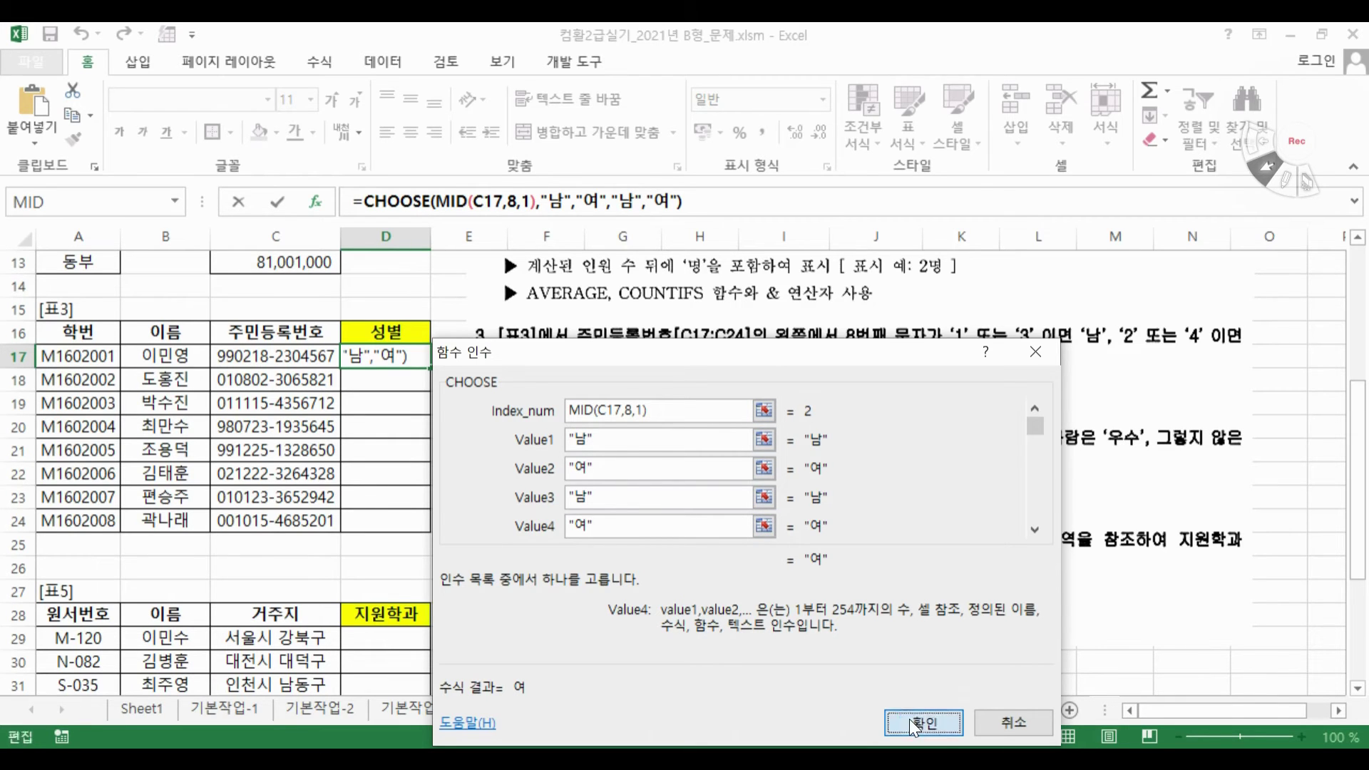
pyautogui.moveTo(430, 367); pyautogui.dragTo(420, 526)
pyautogui.click(367, 550)
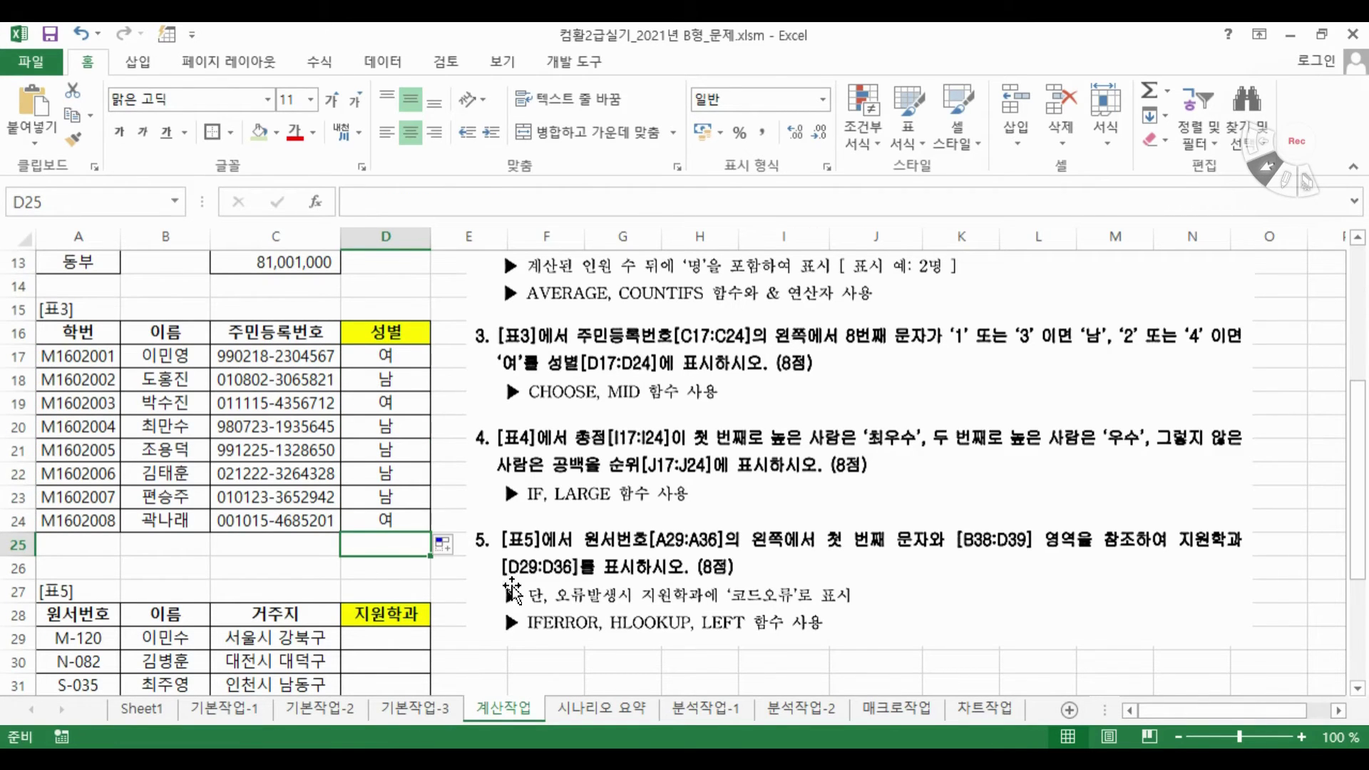
# Move the question text picture to the right of 표4 so the whole table, including its 순위 column, is uncovered
pyautogui.moveTo(607, 497); pyautogui.dragTo(909, 485)
pyautogui.click(1339, 712)
pyautogui.click(1340, 711)
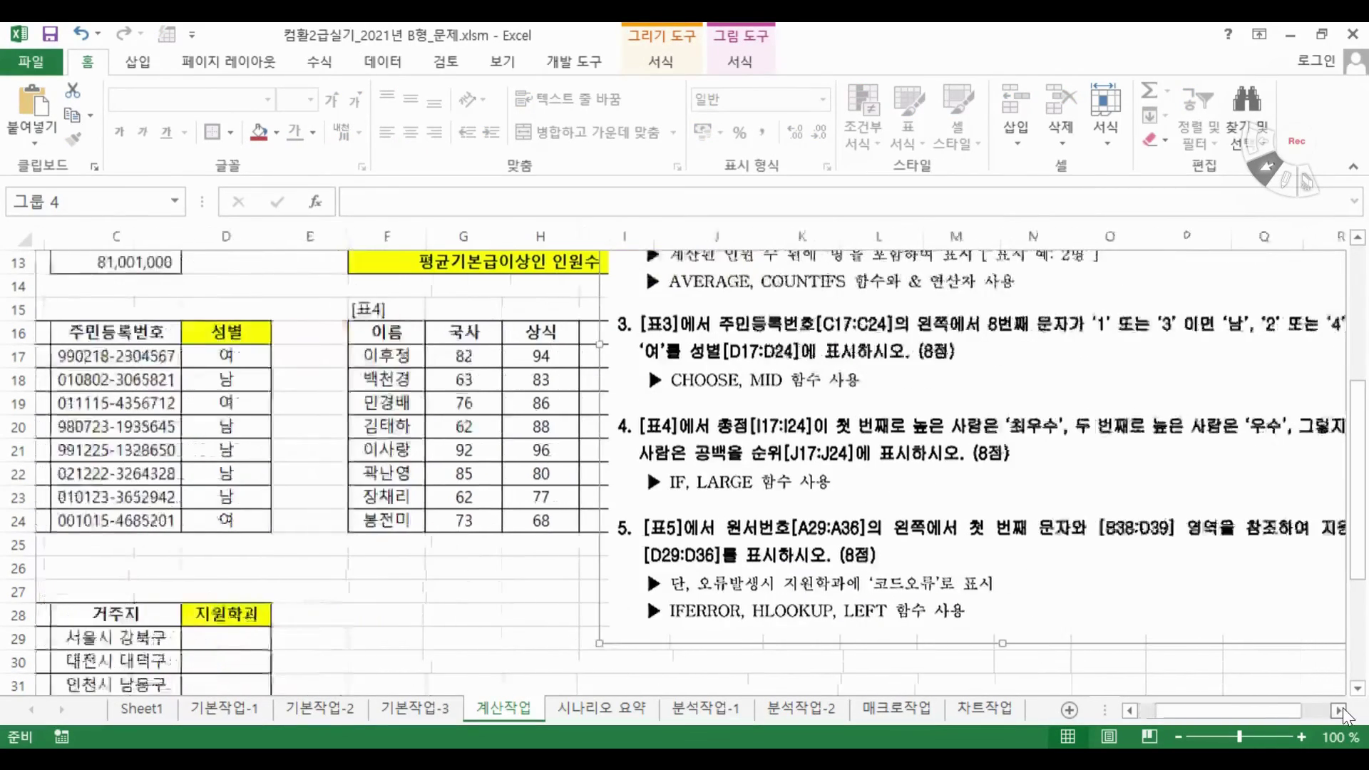
pyautogui.click(1339, 711)
pyautogui.moveTo(922, 504); pyautogui.dragTo(835, 387)
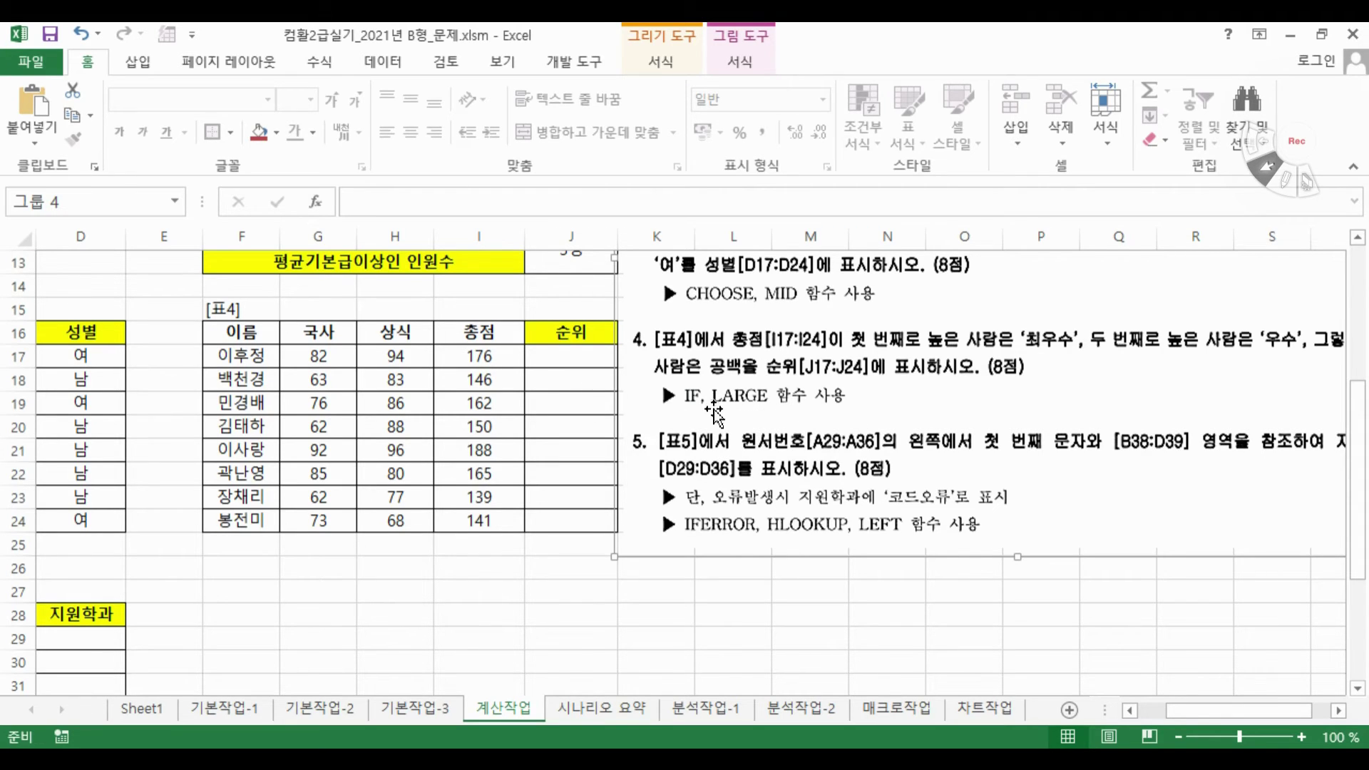
# Start an IF formula in J17 with its function arguments open, positioned clear of the 표4 data
pyautogui.click(591, 356)
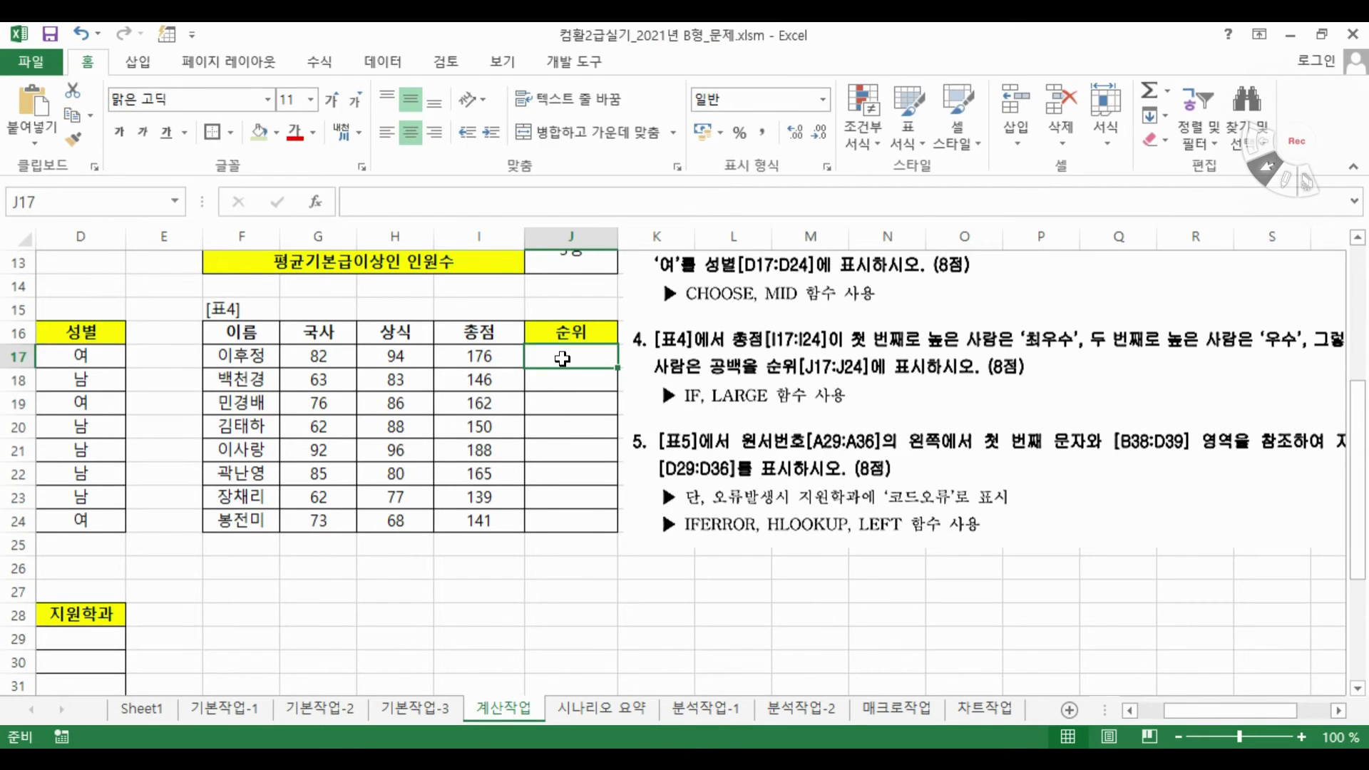
pyautogui.write('=')
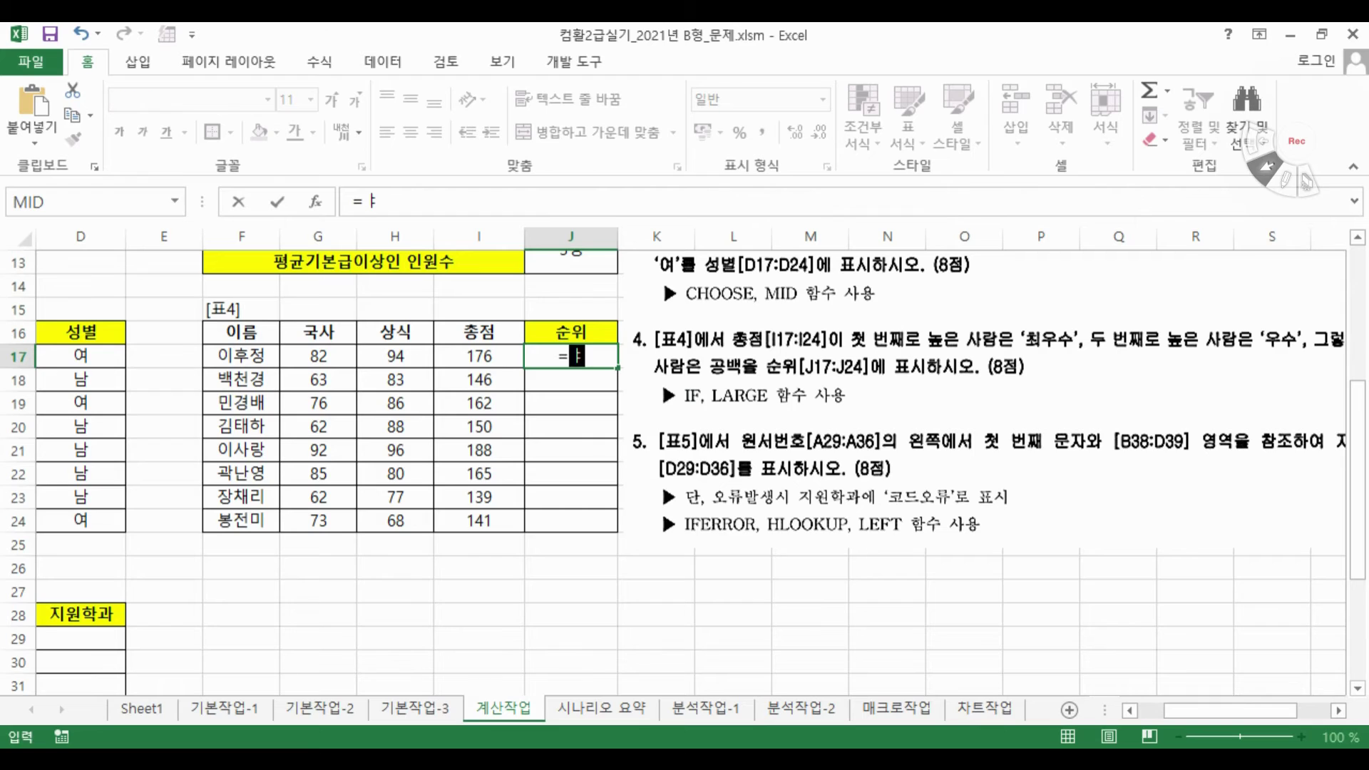
pyautogui.write('if')
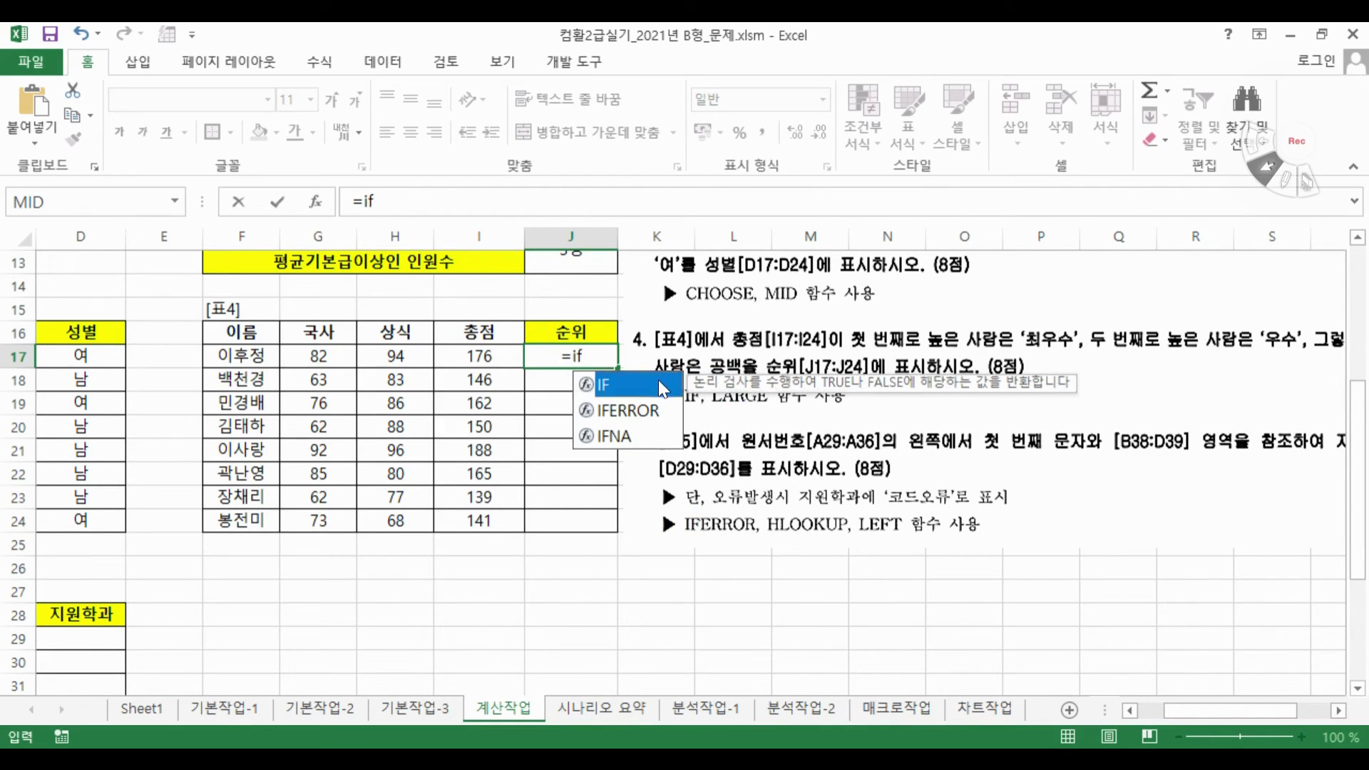
pyautogui.press('Tab')
pyautogui.click(315, 202)
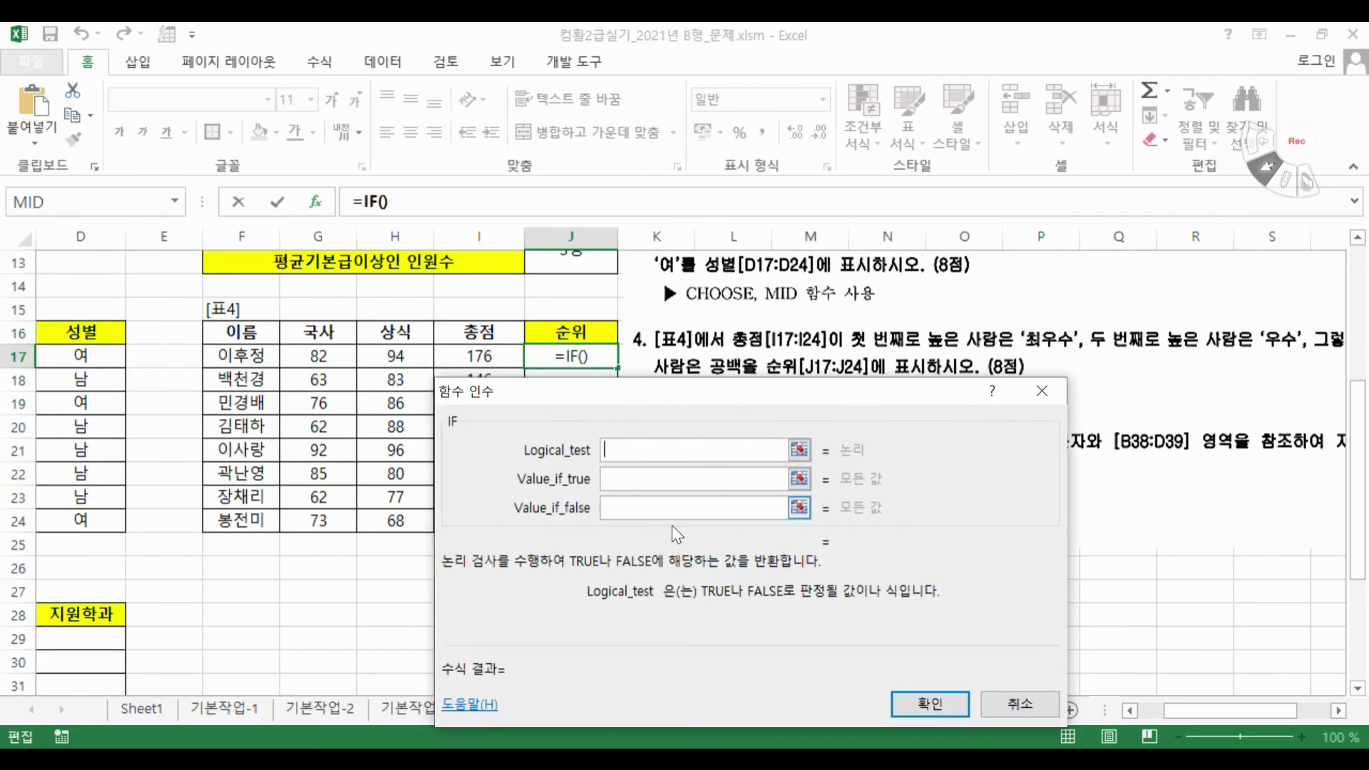
pyautogui.moveTo(658, 568); pyautogui.dragTo(836, 570)
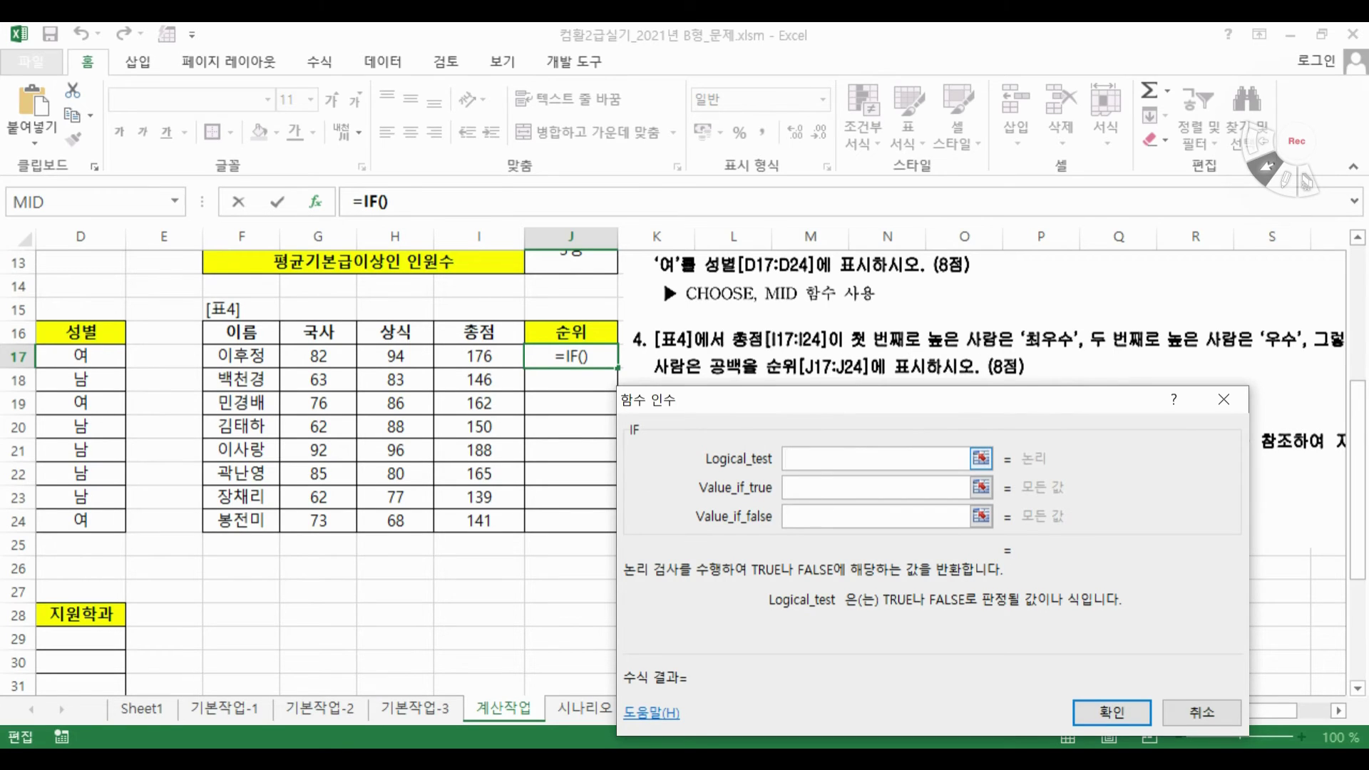
# Search the function list for "large" and nest the LARGE function in IF's Logical_test
pyautogui.click(182, 201)
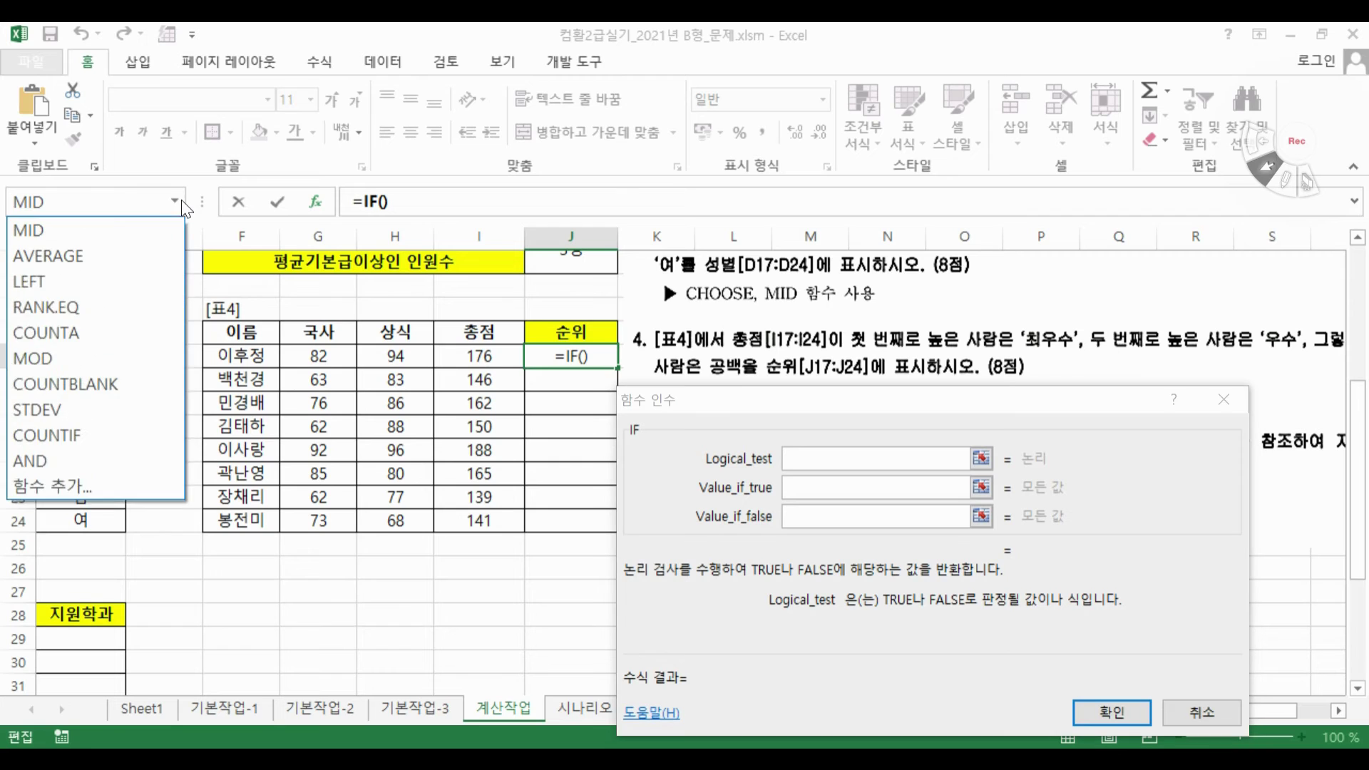
pyautogui.click(71, 485)
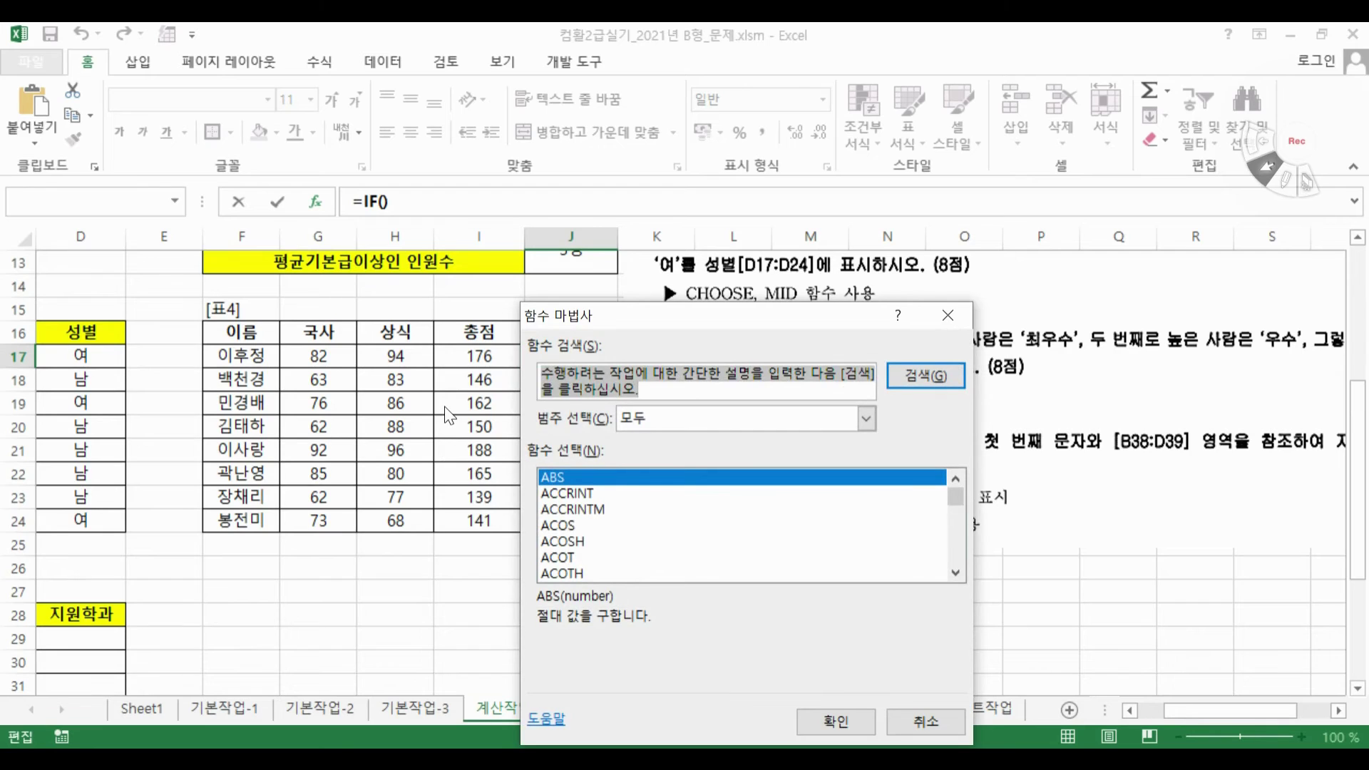
pyautogui.press('BackSpace')
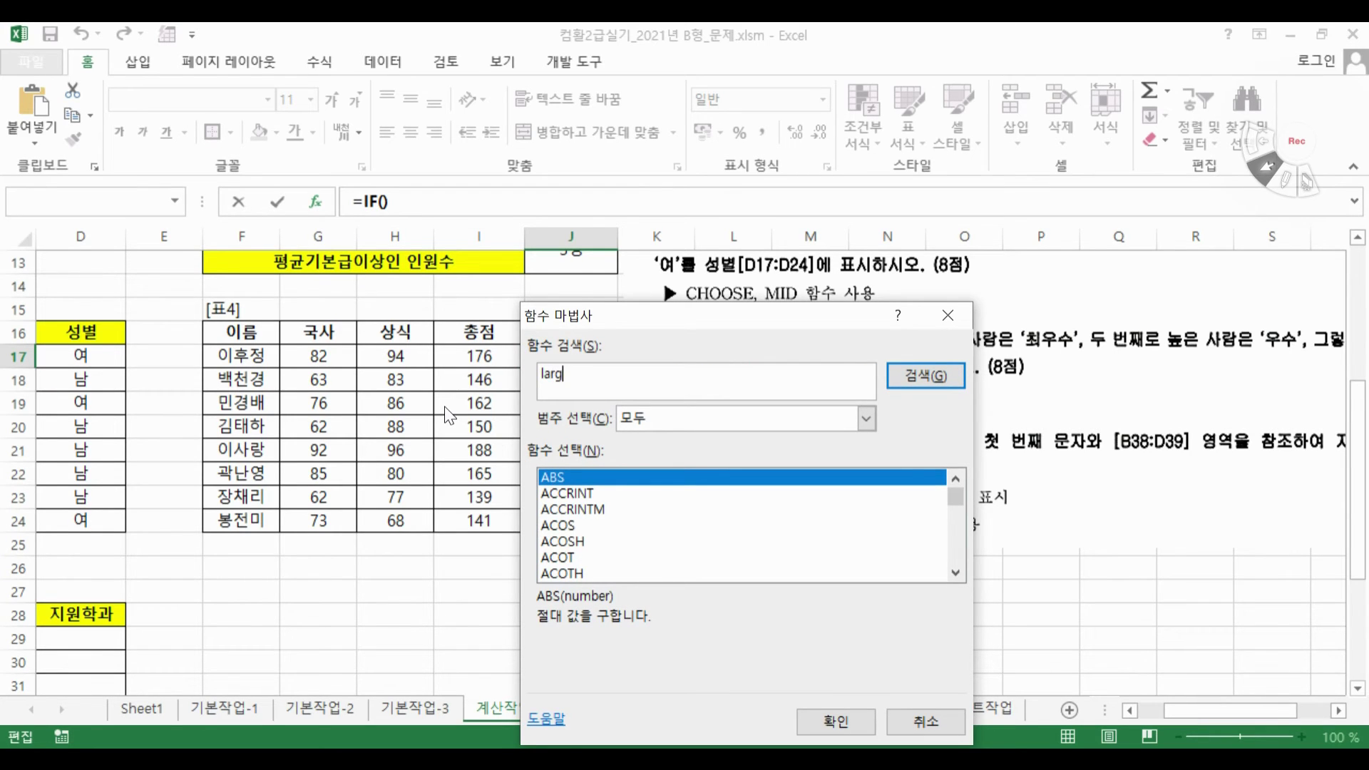
pyautogui.press('Return')
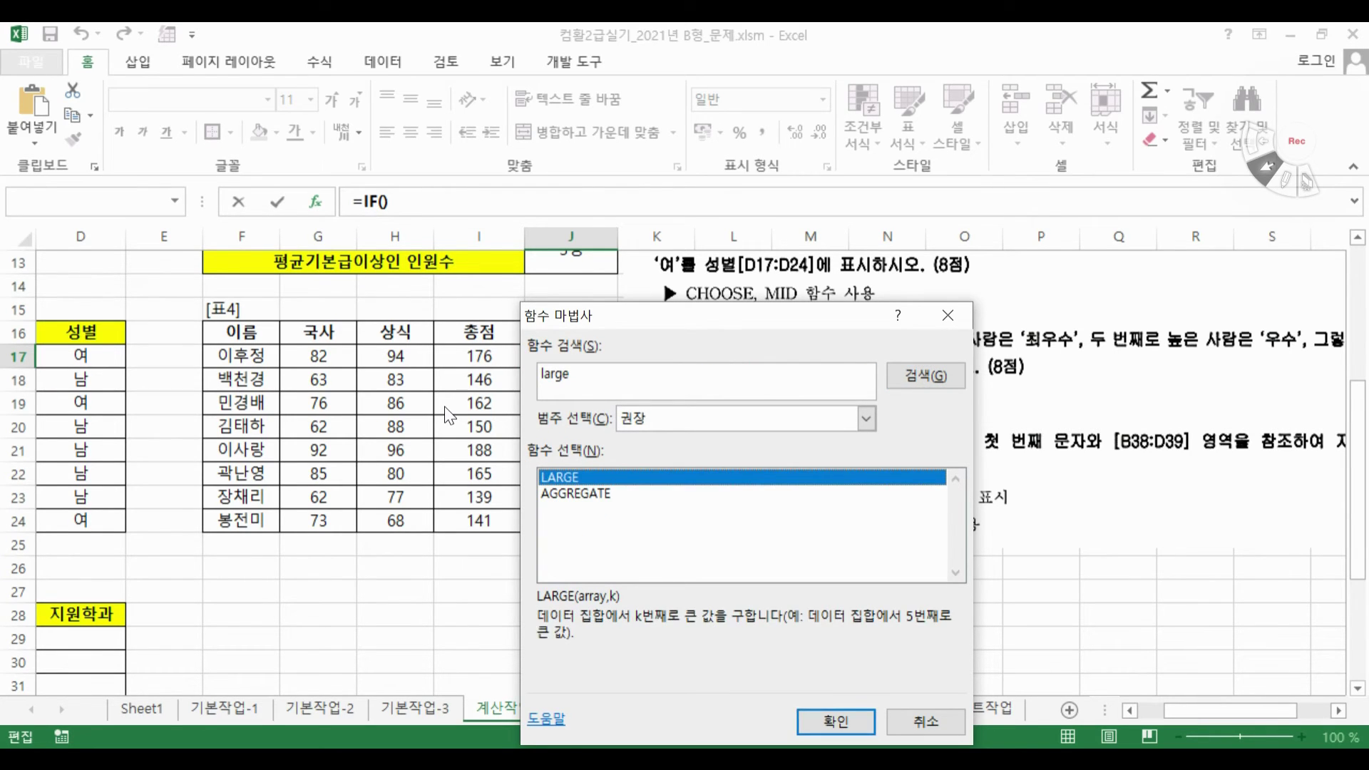
pyautogui.doubleClick(575, 476)
pyautogui.moveTo(735, 557); pyautogui.dragTo(756, 547)
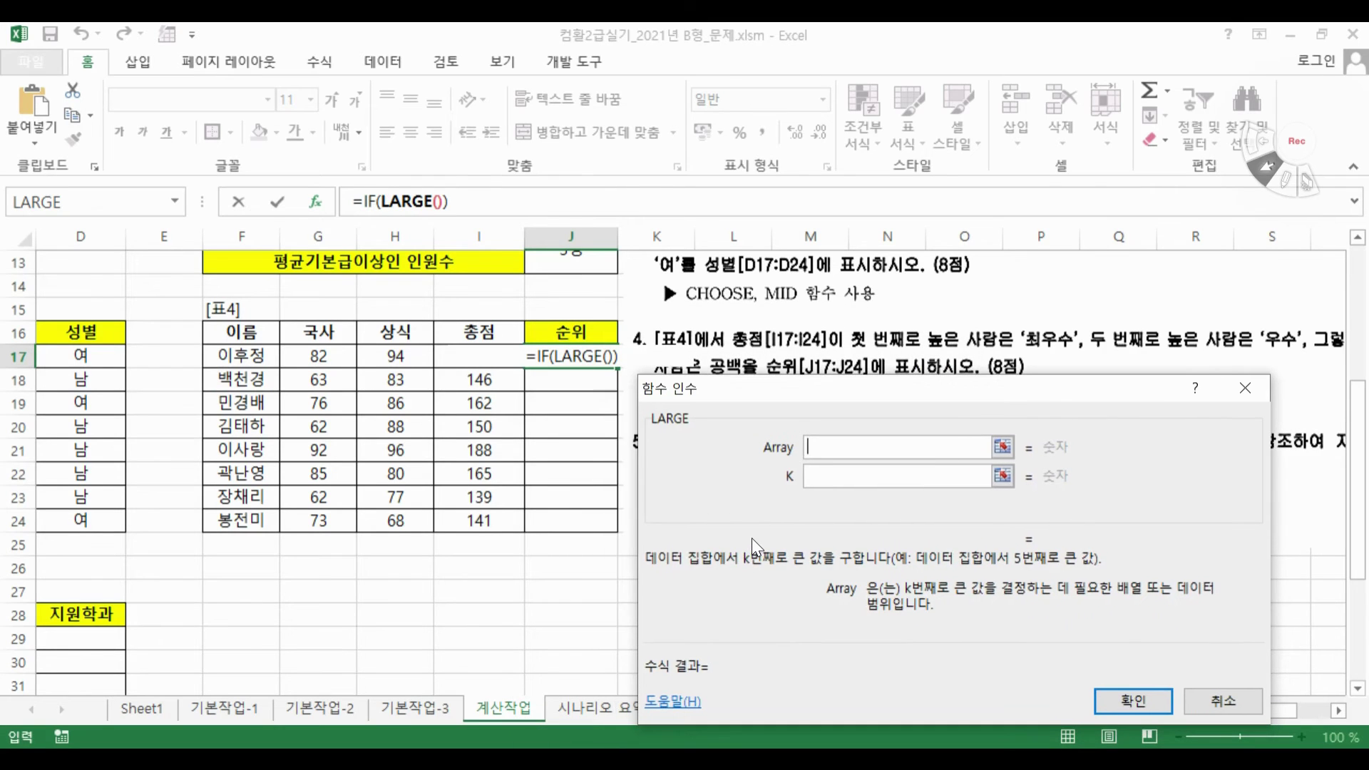
# Set LARGE's Array to the 총점 range I17:I24 and K to 1
pyautogui.moveTo(462, 355); pyautogui.dragTo(475, 520)
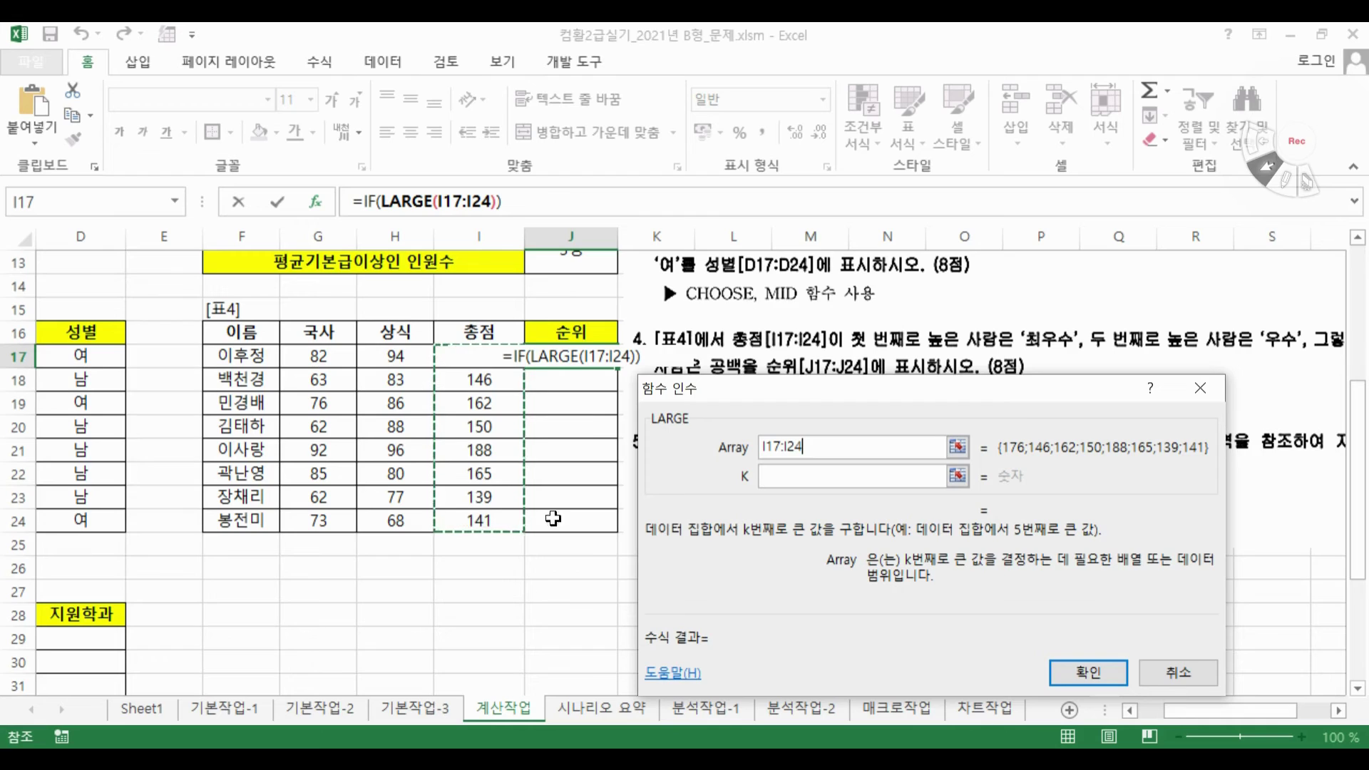
pyautogui.click(793, 474)
pyautogui.write('1')
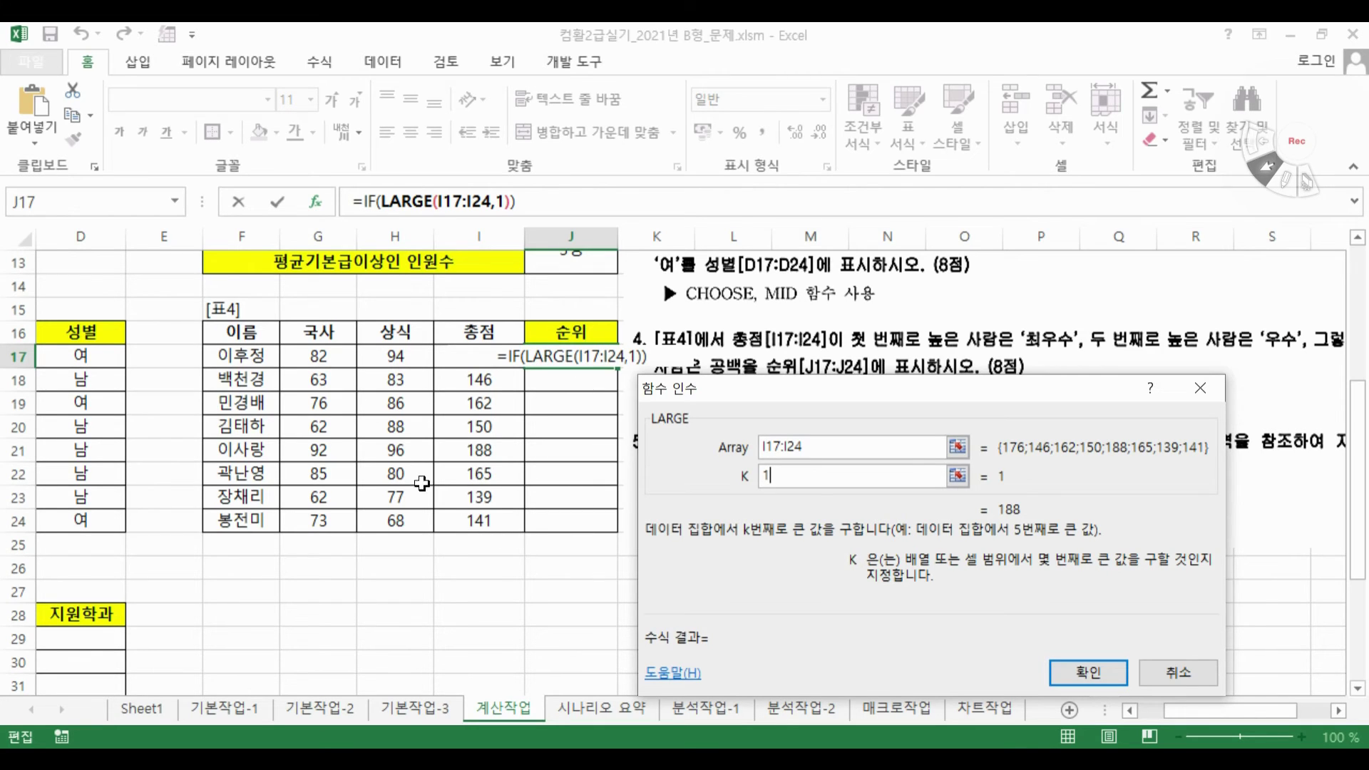
pyautogui.write('+')
pyautogui.click(512, 518)
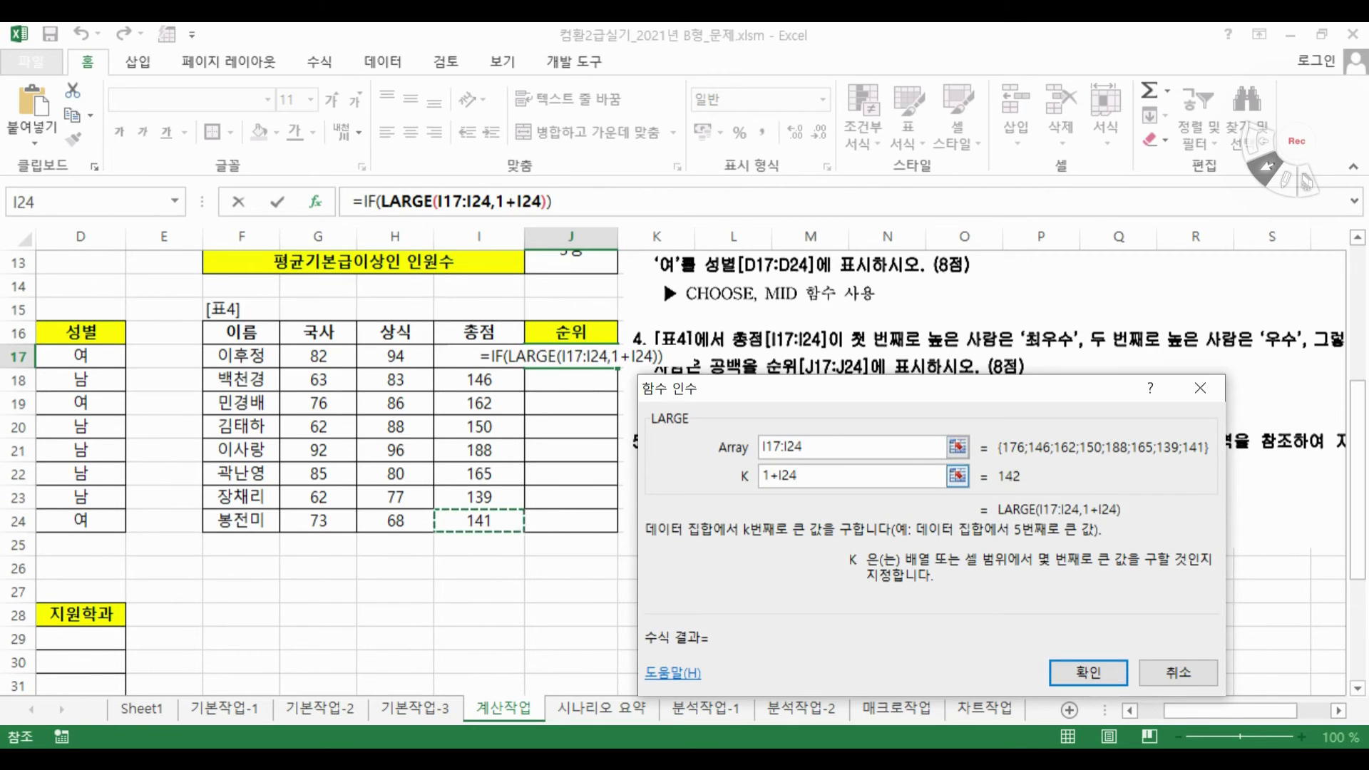
pyautogui.press('BackSpace')
pyautogui.press('BackSpace')
pyautogui.press('BackSpace')
pyautogui.press('BackSpace')
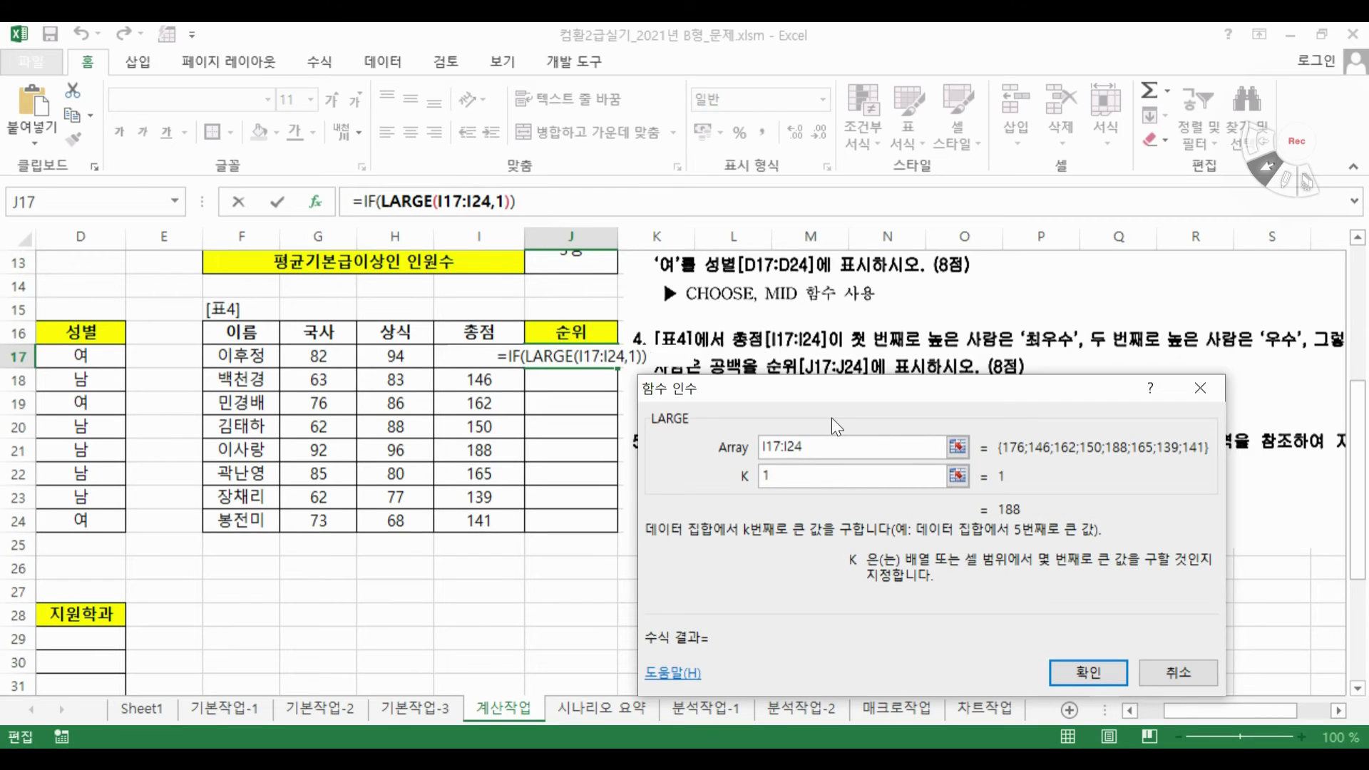
# Reselect the 총점 range as LARGE's Array and make it the absolute reference $I$17:$I$24
pyautogui.moveTo(805, 446); pyautogui.dragTo(750, 444)
pyautogui.moveTo(462, 353); pyautogui.dragTo(470, 522)
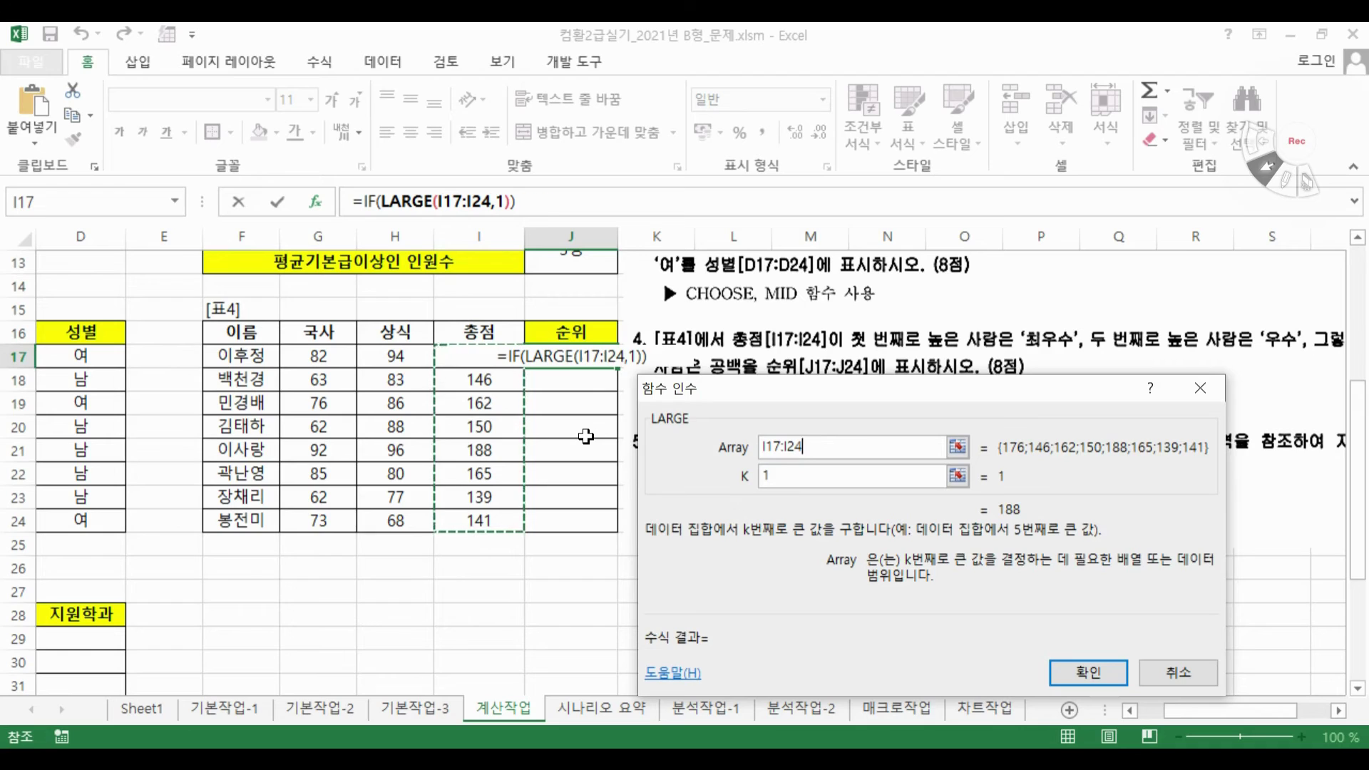
pyautogui.press('F4')
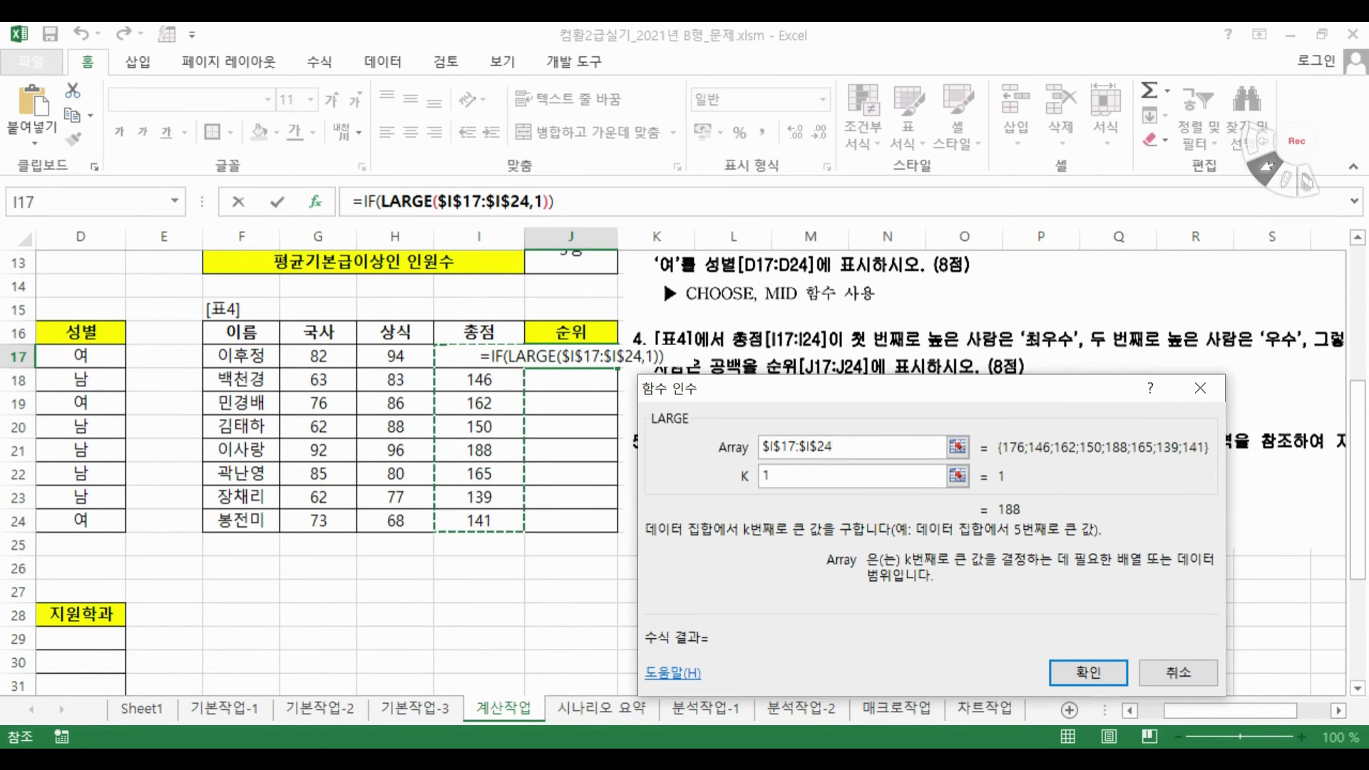
# Return to the IF arguments and make Logical_test compare the total score, as I17=LARGE($I$17:$I$24,1)
pyautogui.click(502, 358)
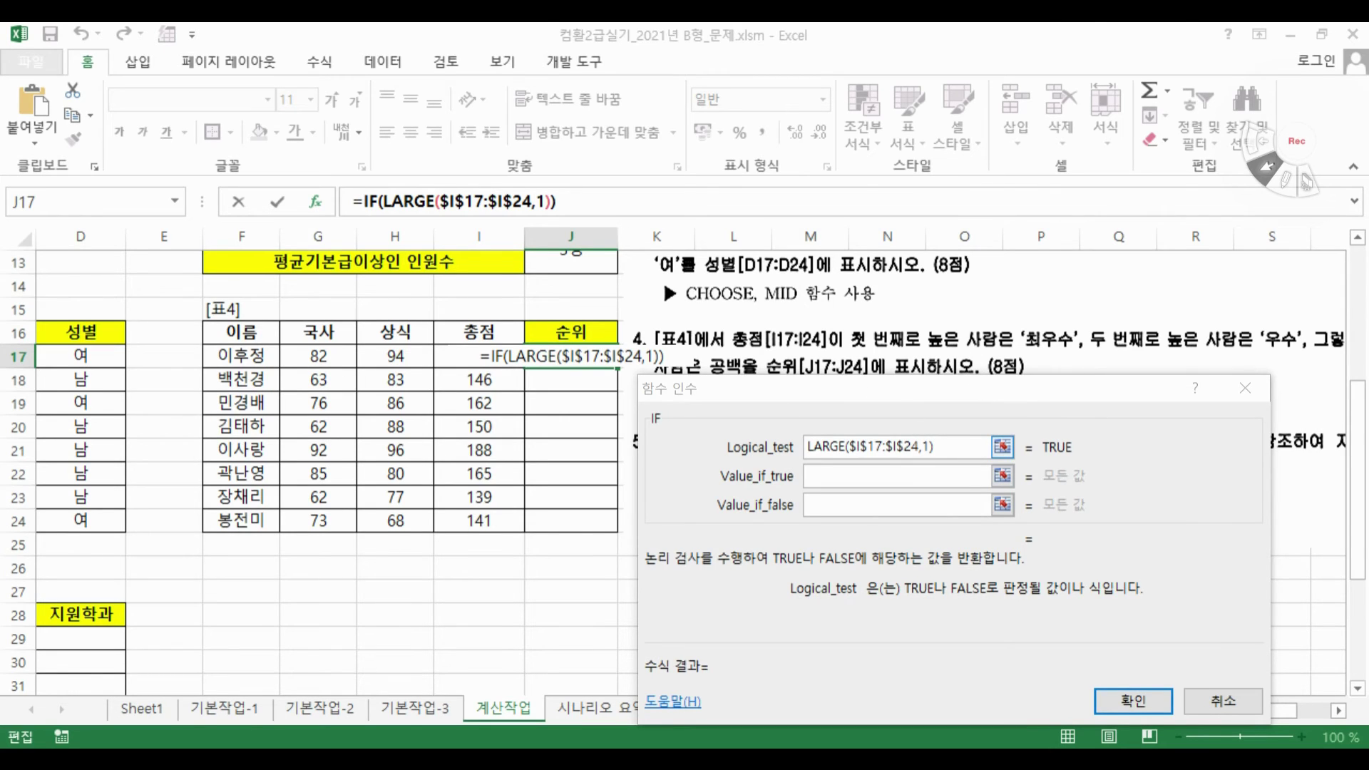
pyautogui.click(944, 447)
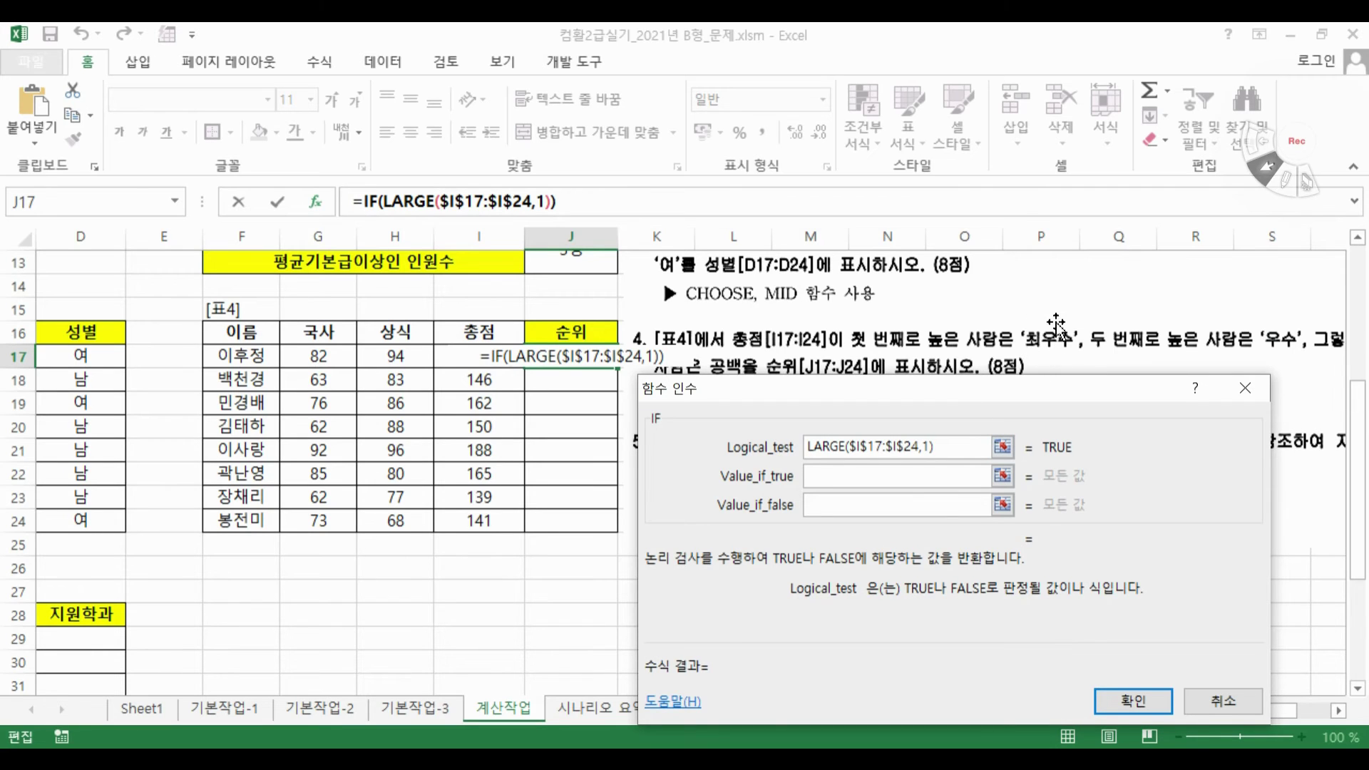
pyautogui.moveTo(1049, 391); pyautogui.dragTo(1037, 432)
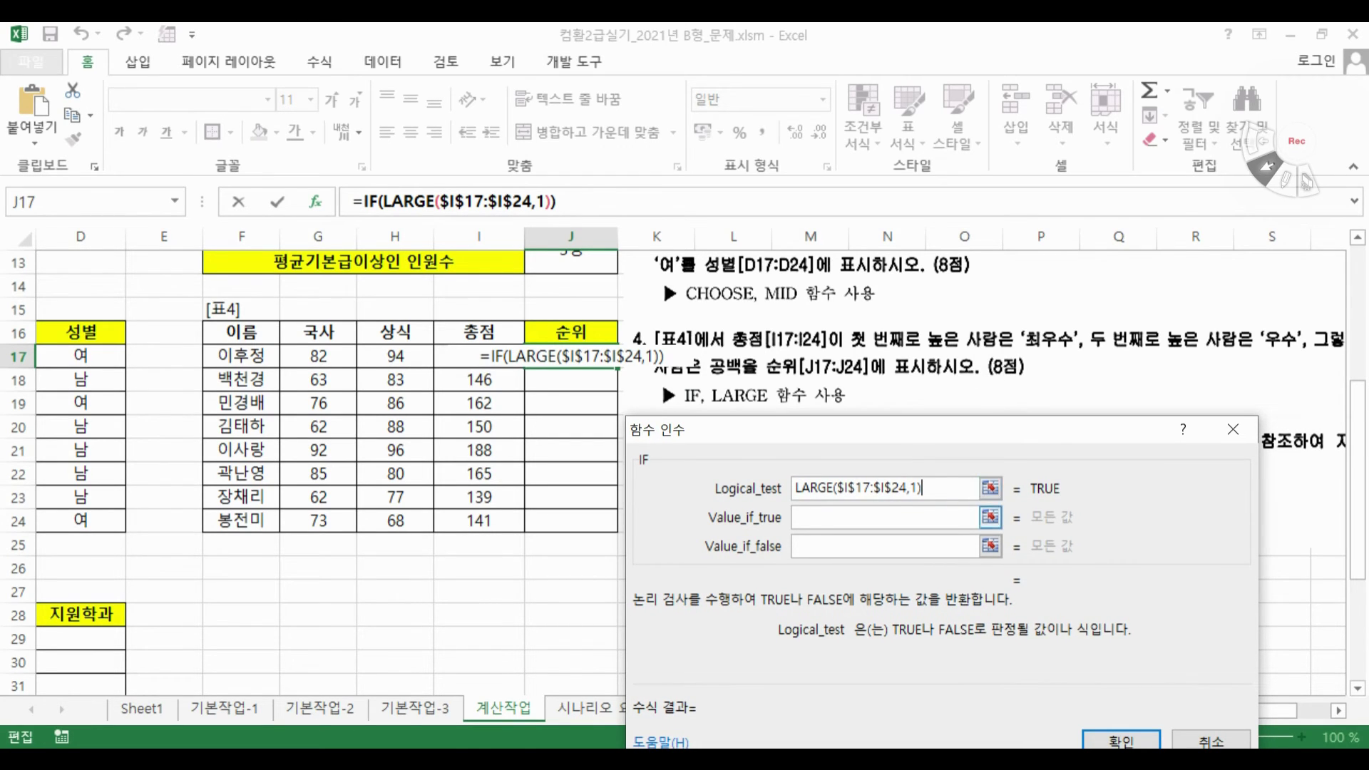
pyautogui.moveTo(795, 488); pyautogui.dragTo(922, 488)
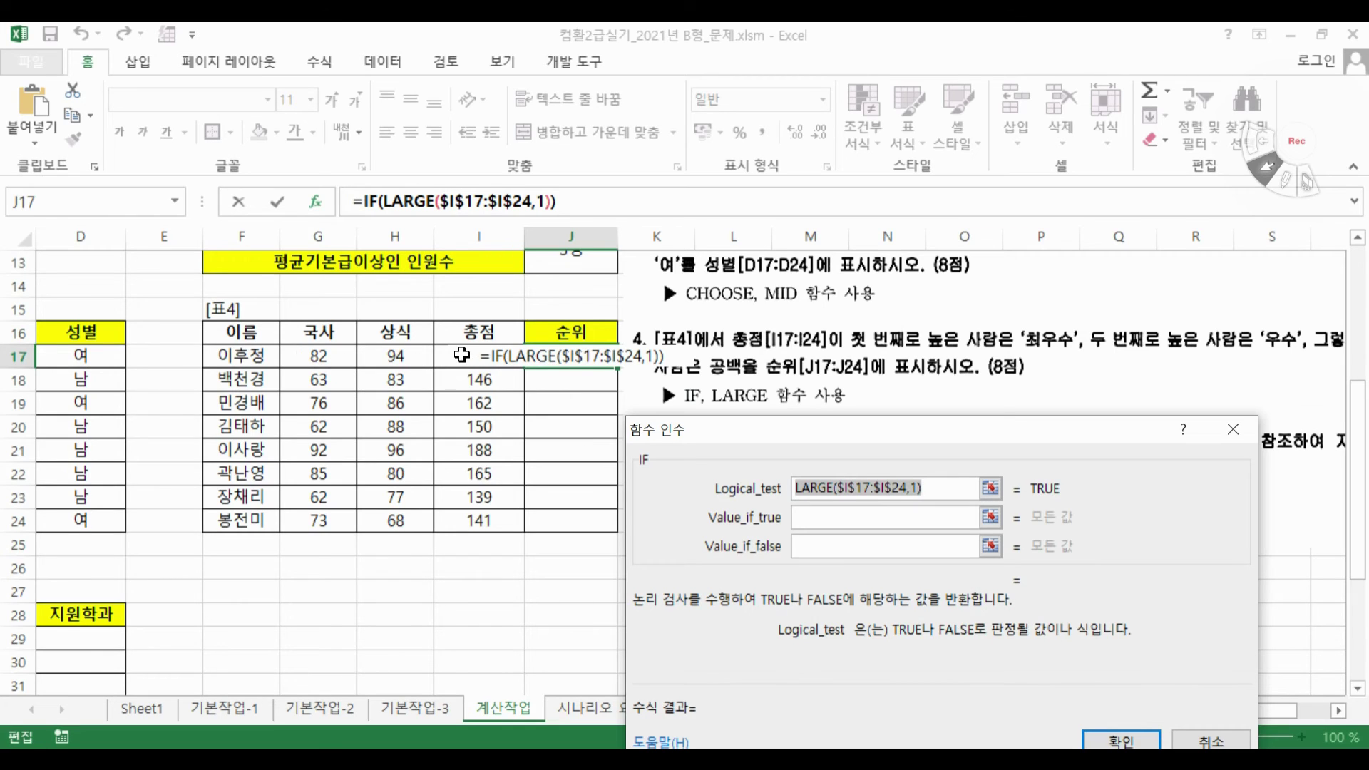
pyautogui.click(796, 492)
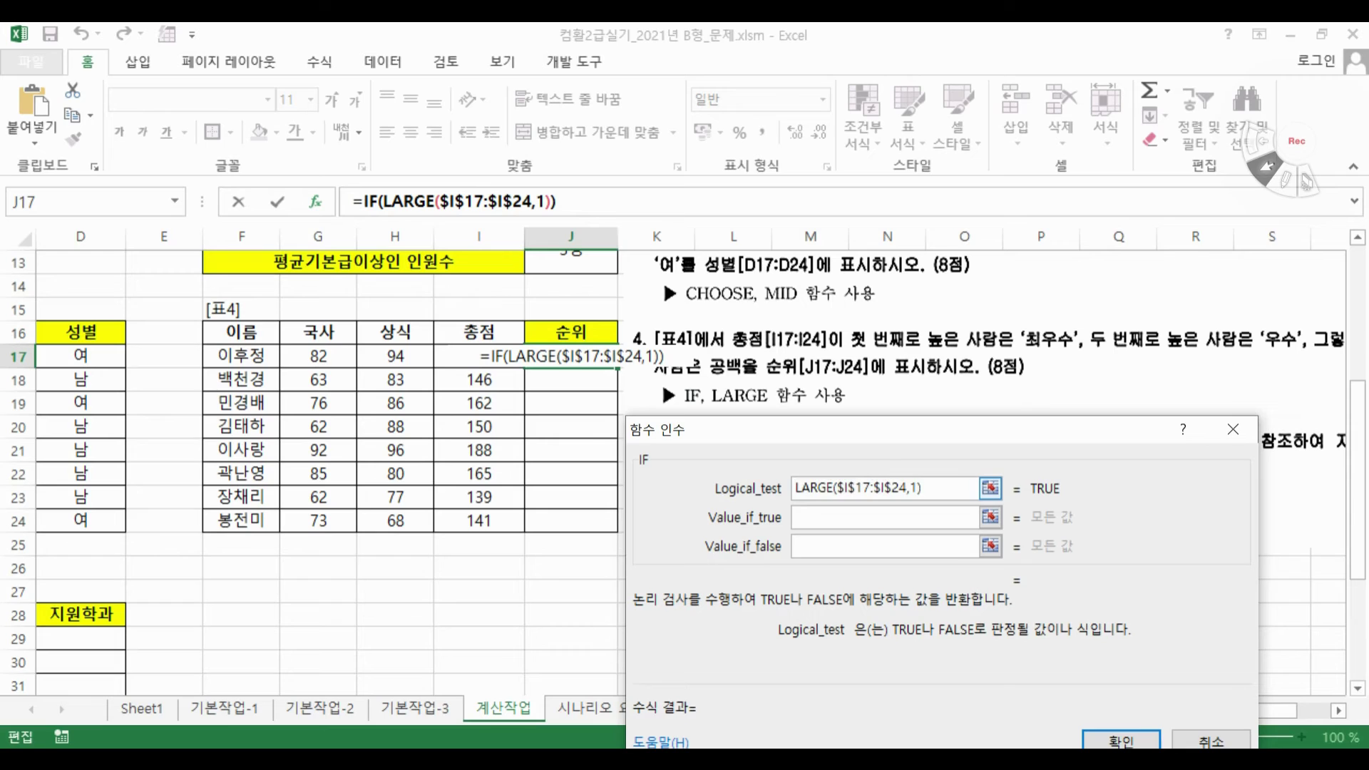
pyautogui.click(472, 360)
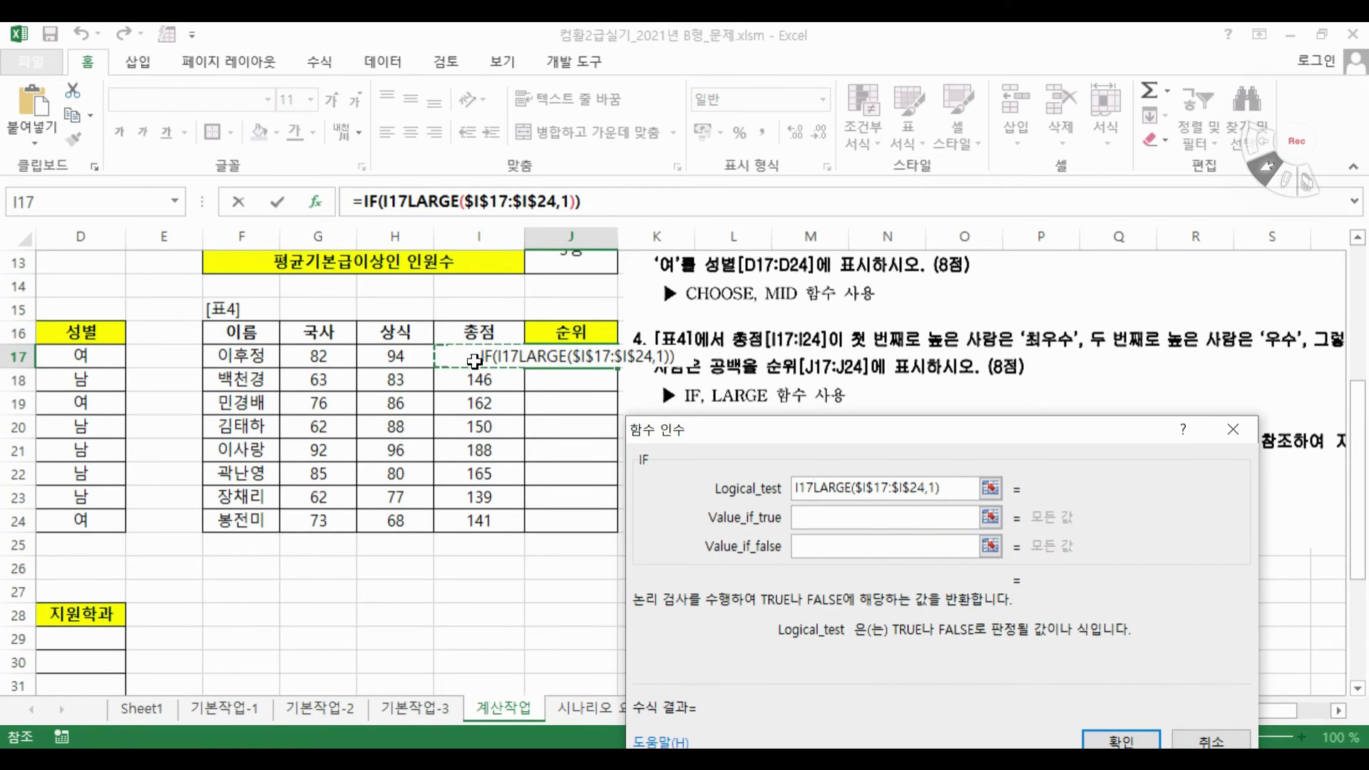
pyautogui.write('=')
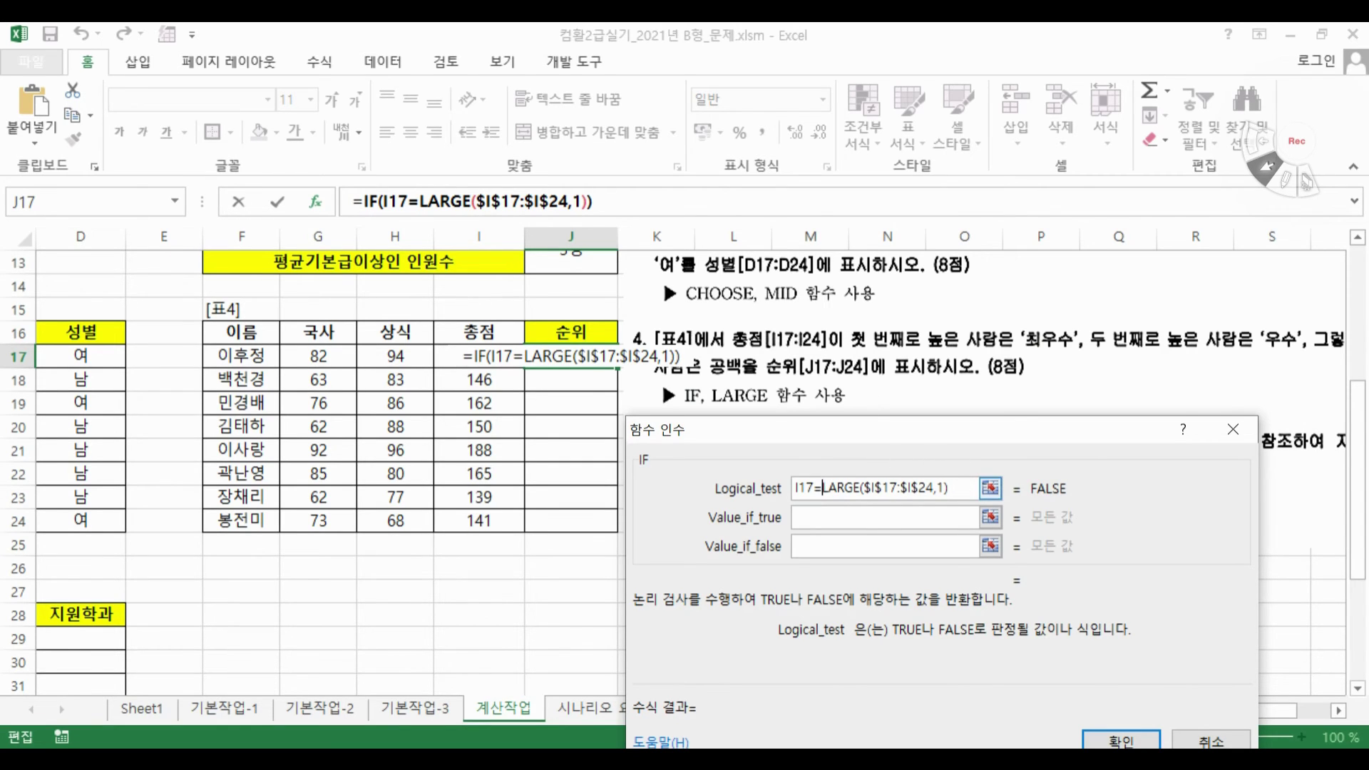
# Set IF's Value_if_true to "최우수"
pyautogui.press('Tab')
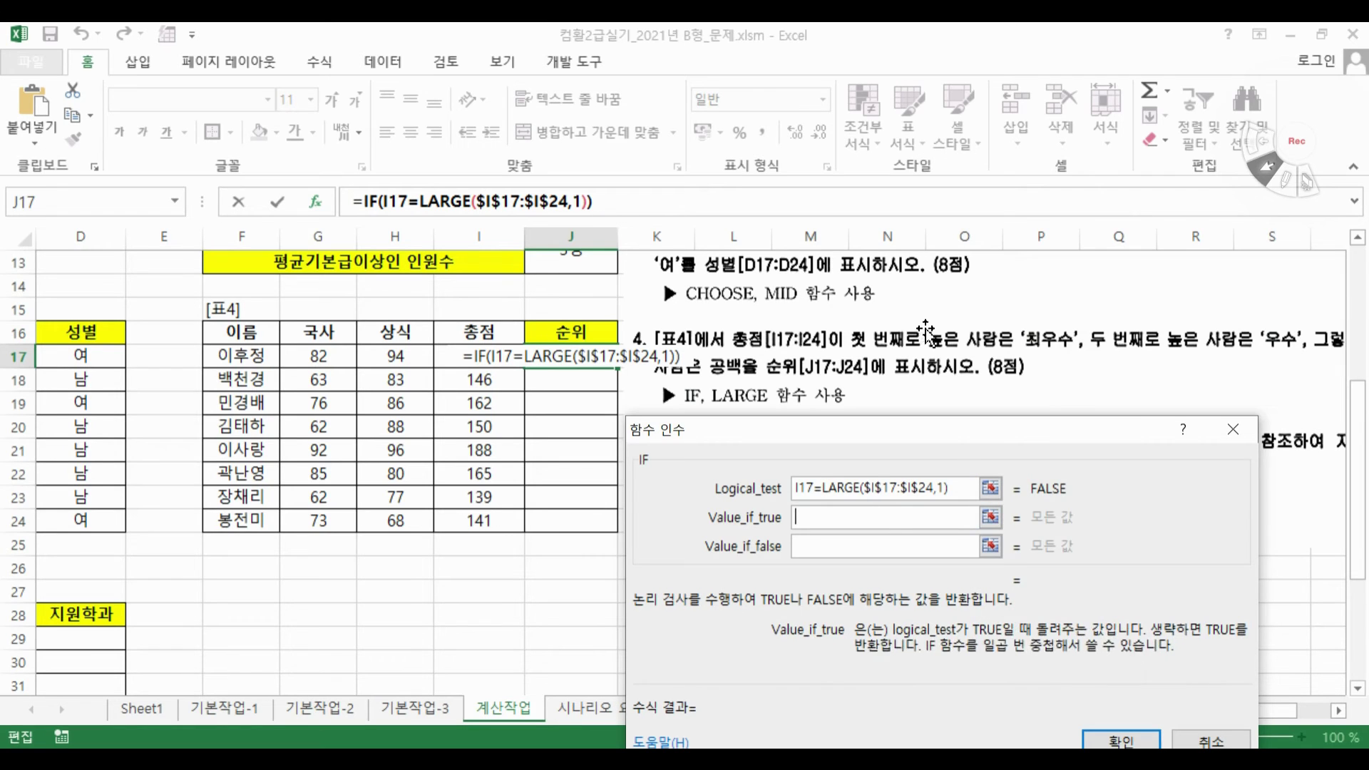
pyautogui.write('"최우수')
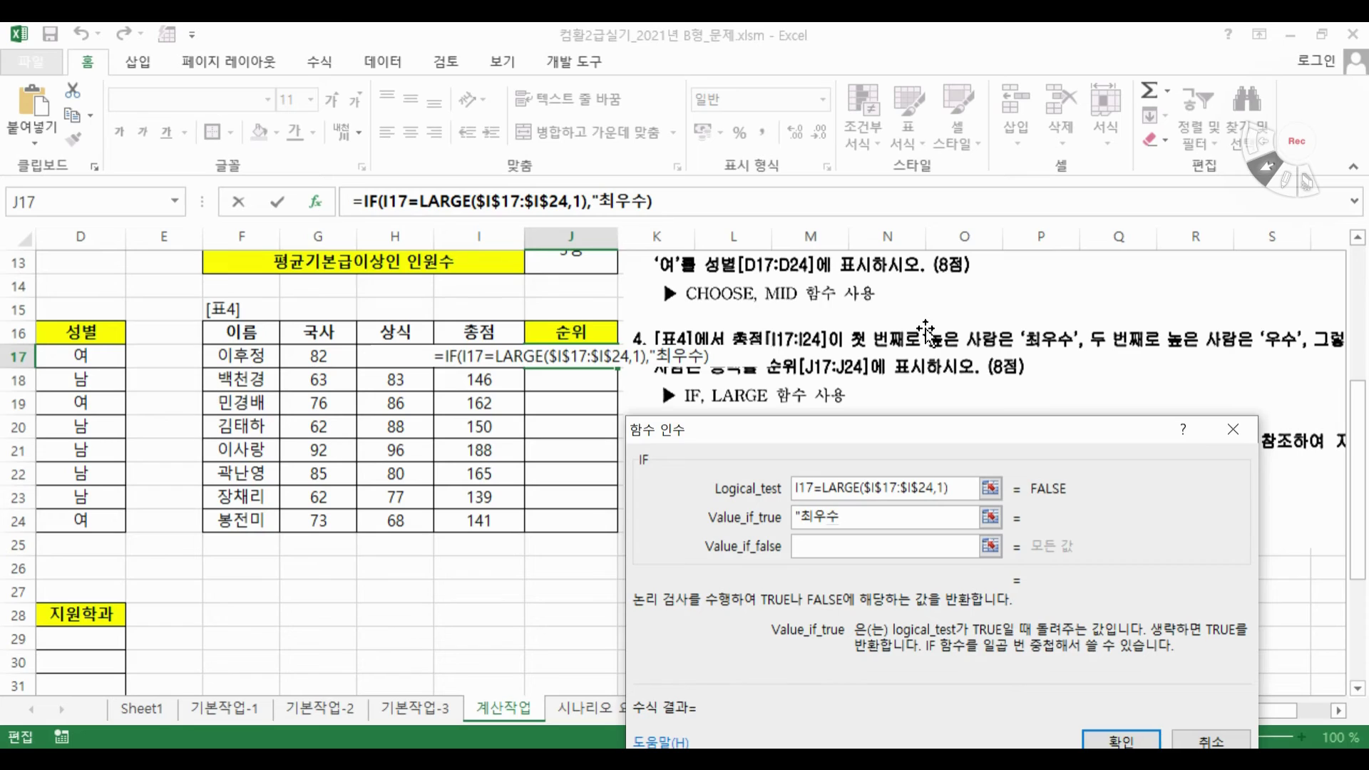
pyautogui.write('"')
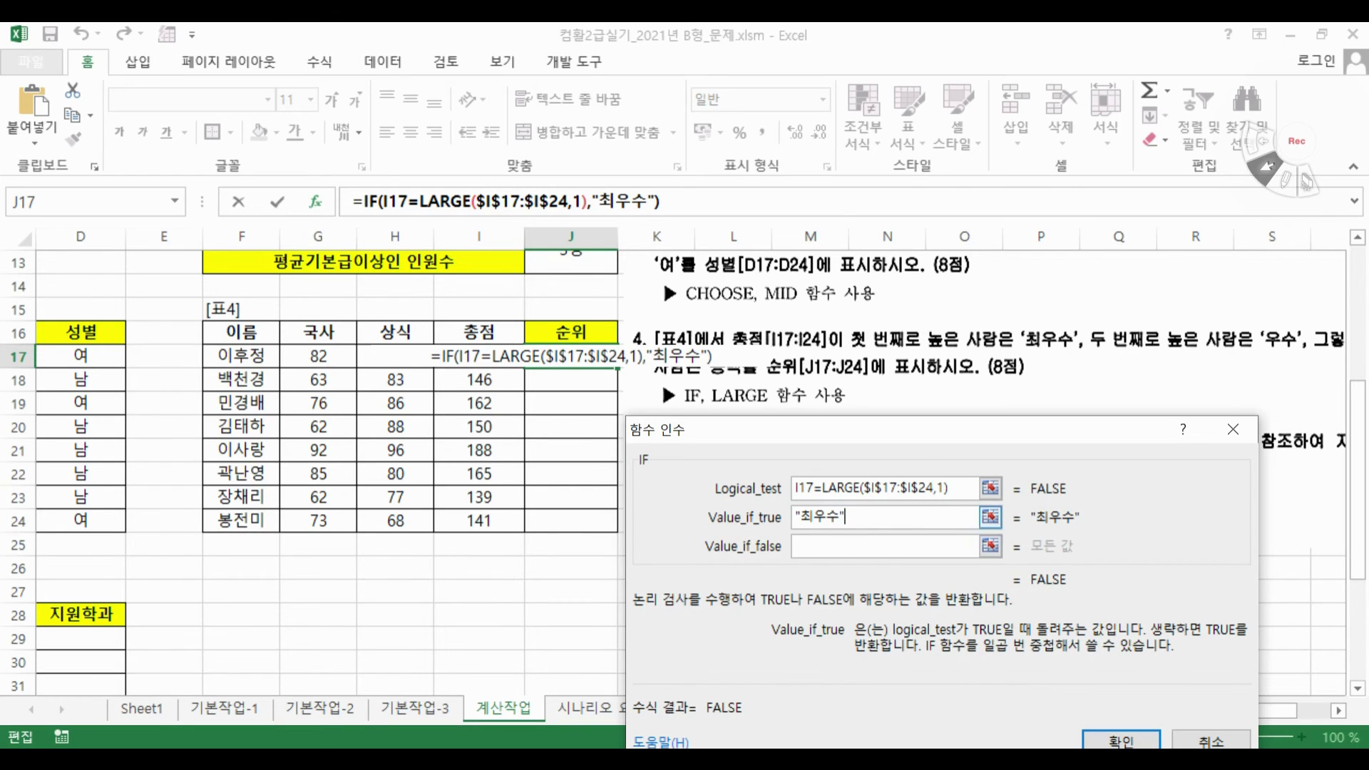
# Nest a second IF function in Value_if_false and insert LARGE as the inner IF's Logical_test
pyautogui.click(817, 549)
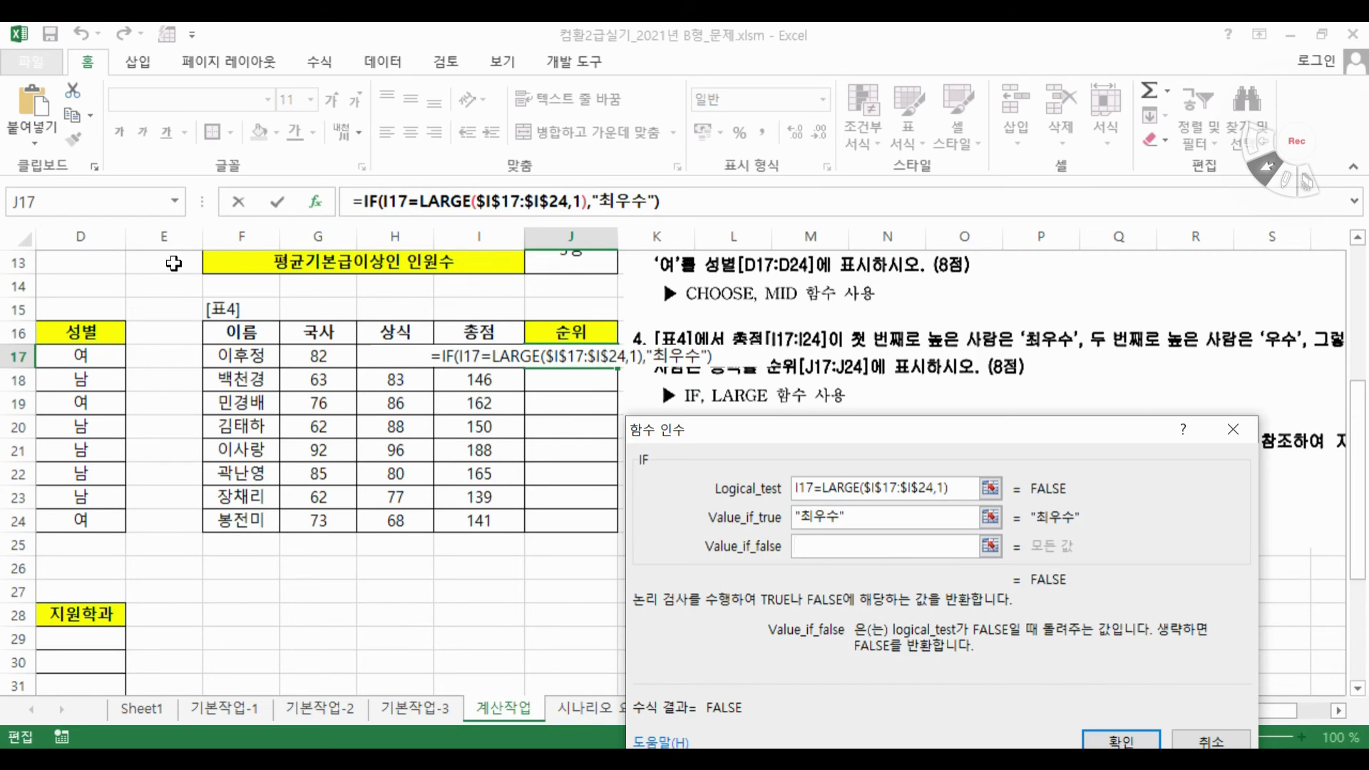
pyautogui.click(181, 198)
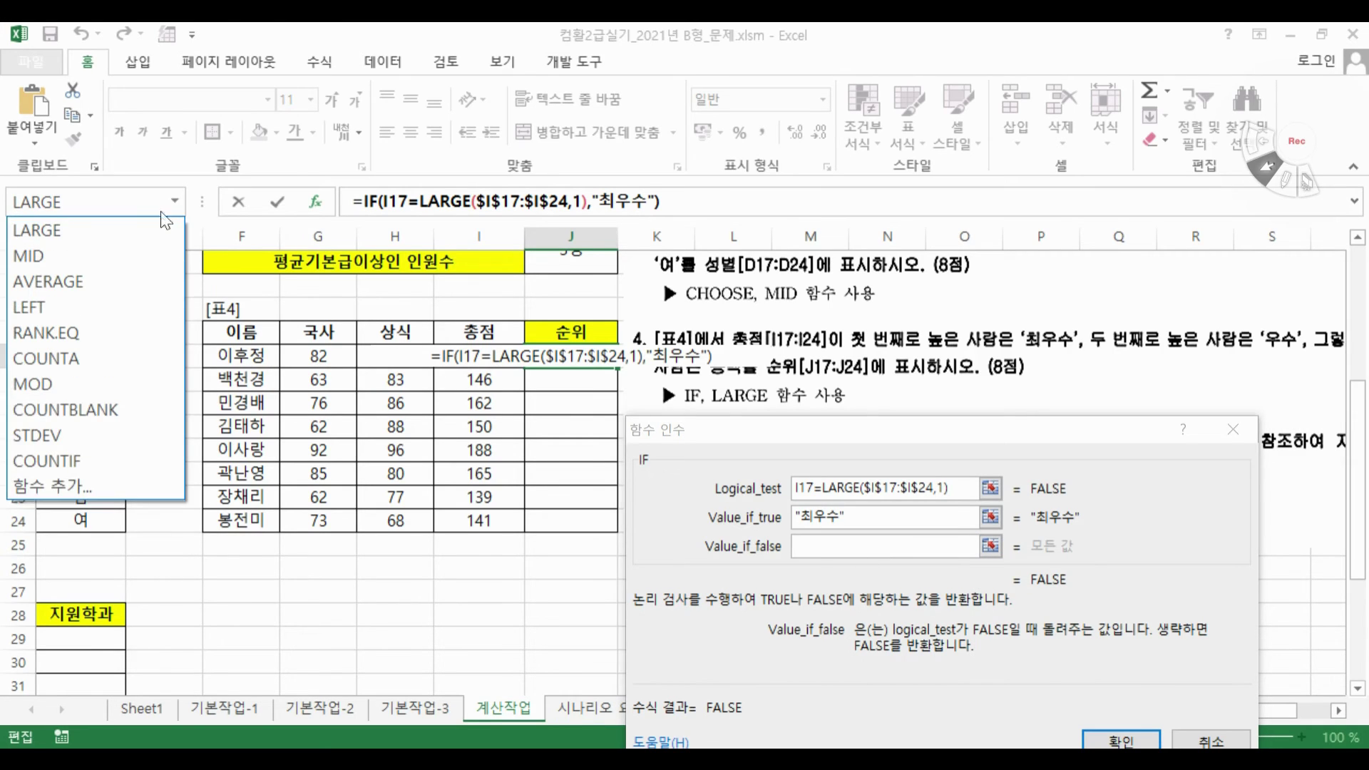
pyautogui.click(95, 482)
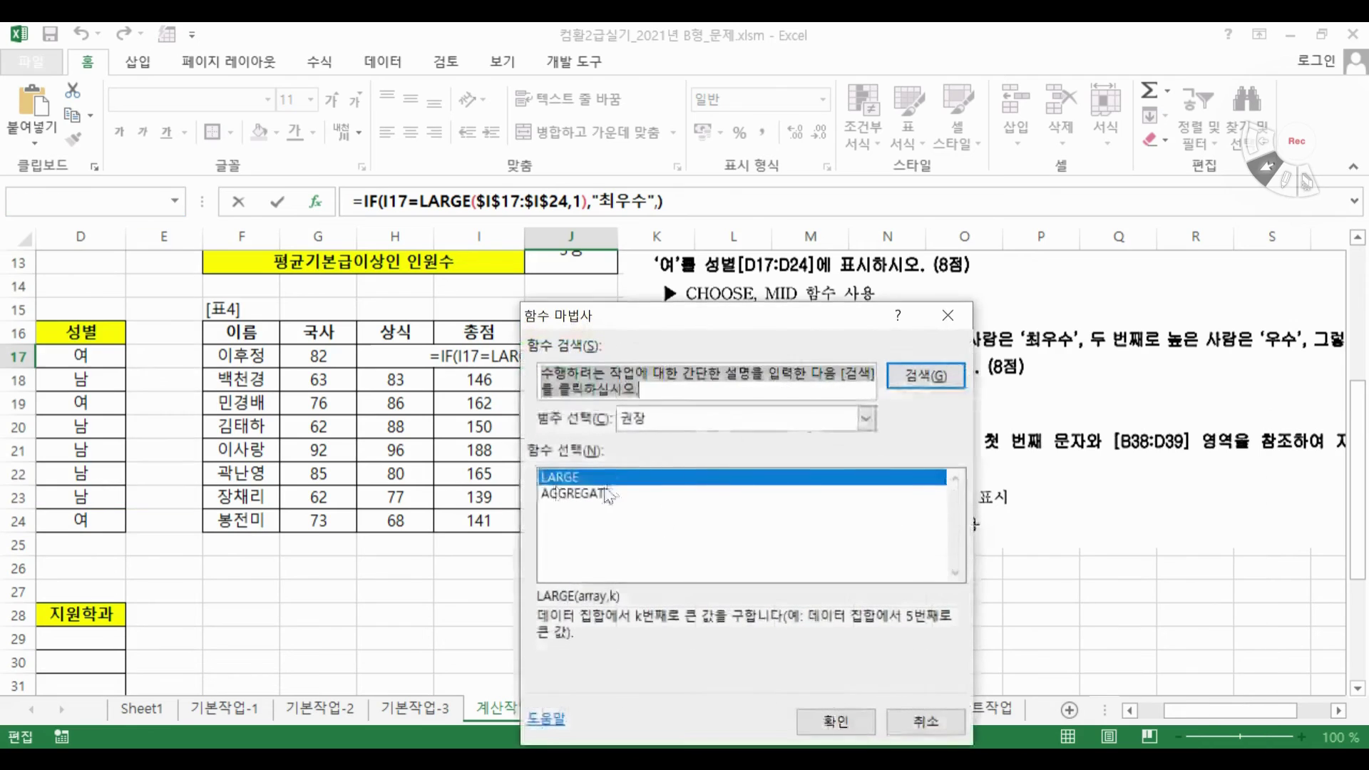
pyautogui.press('BackSpace')
pyautogui.write('ㅑ')
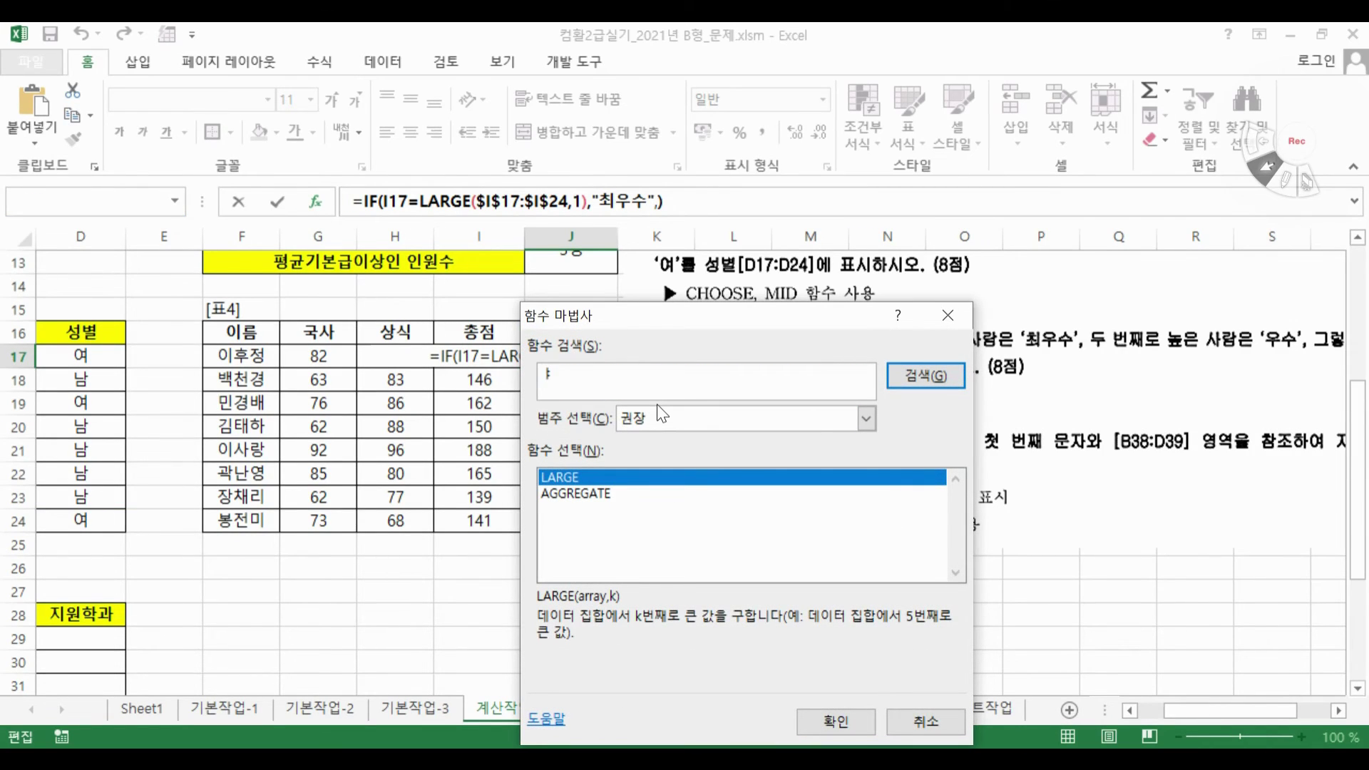
pyautogui.write('f')
pyautogui.press('Return')
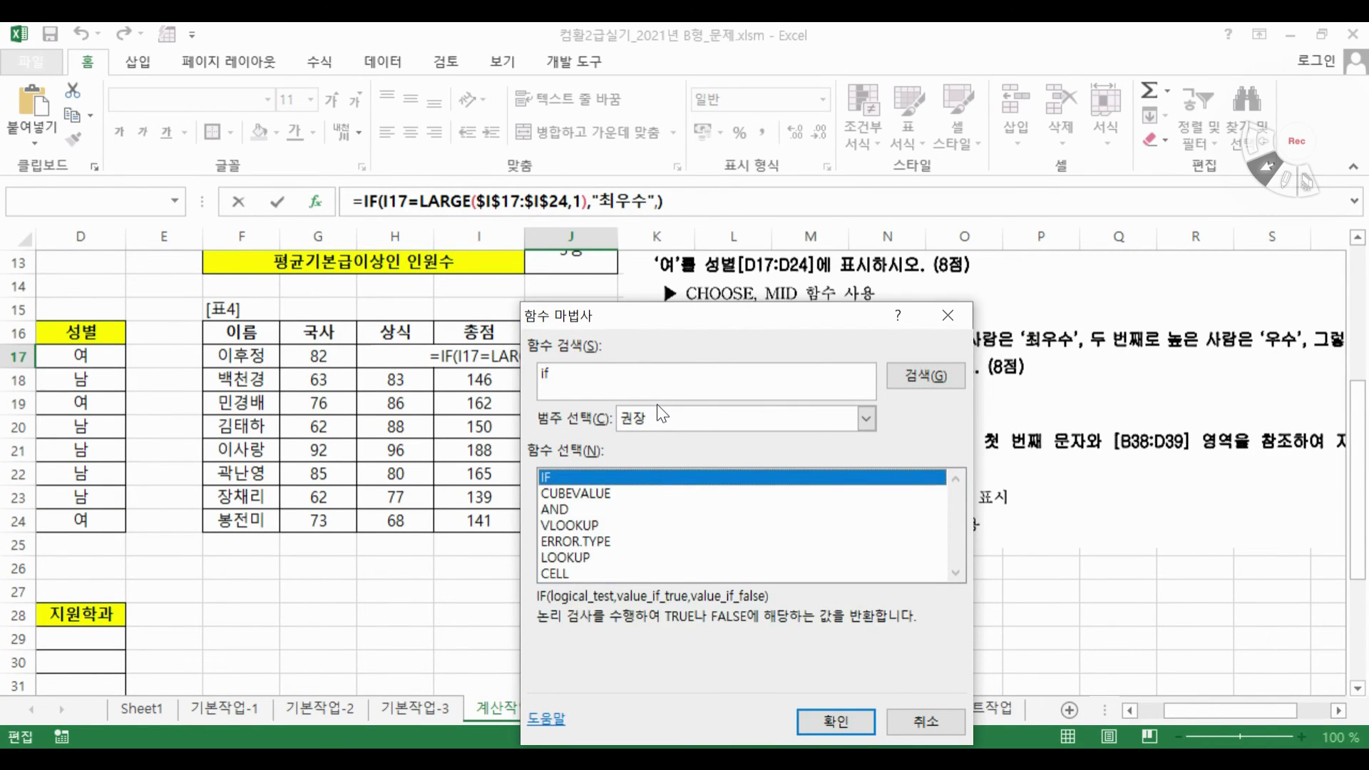
pyautogui.press('Return')
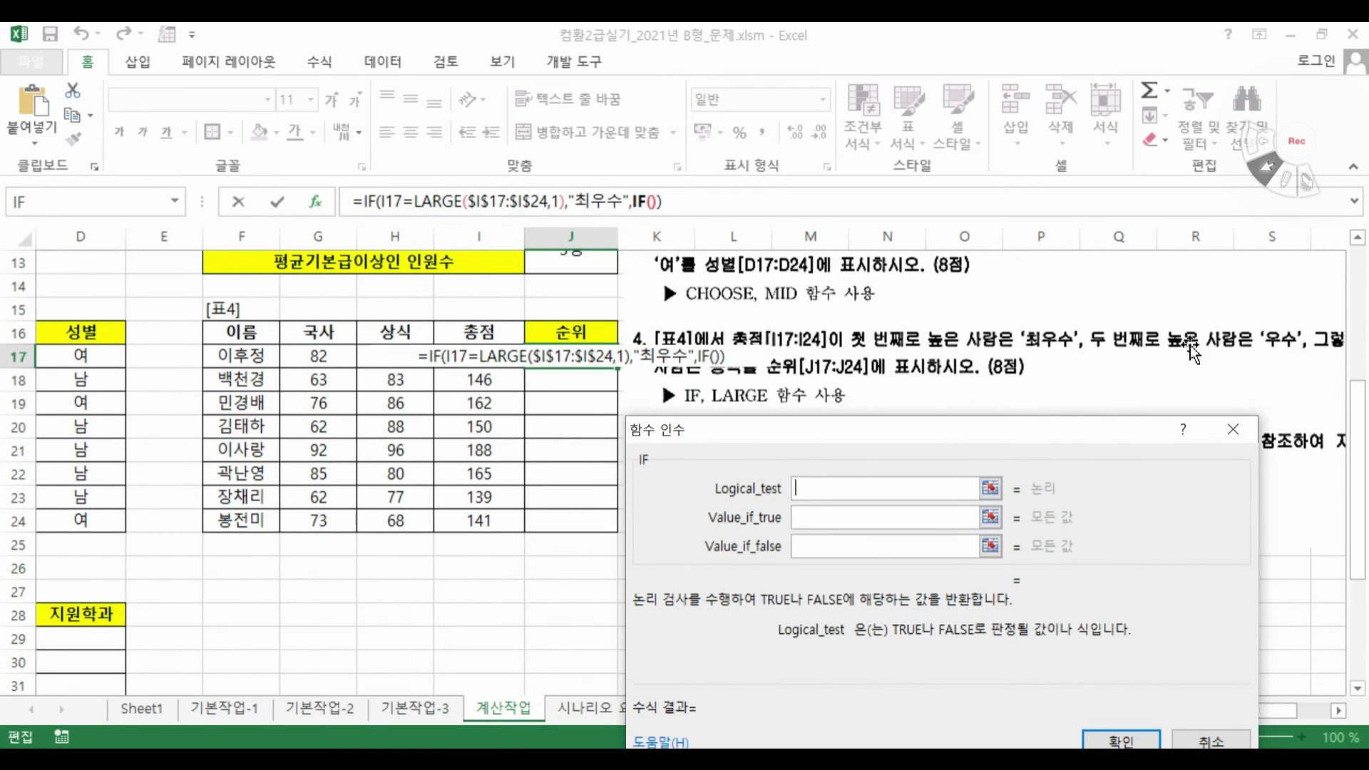
pyautogui.click(171, 198)
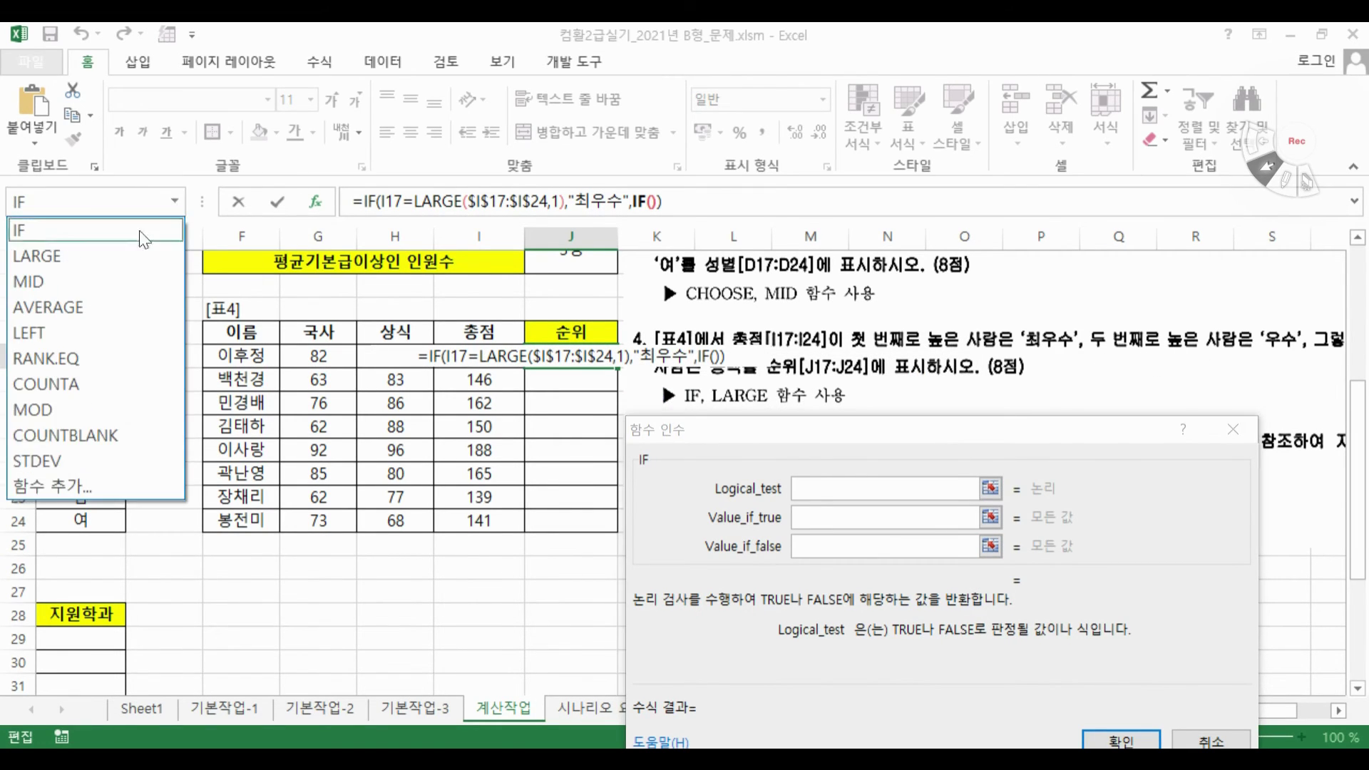
pyautogui.click(122, 257)
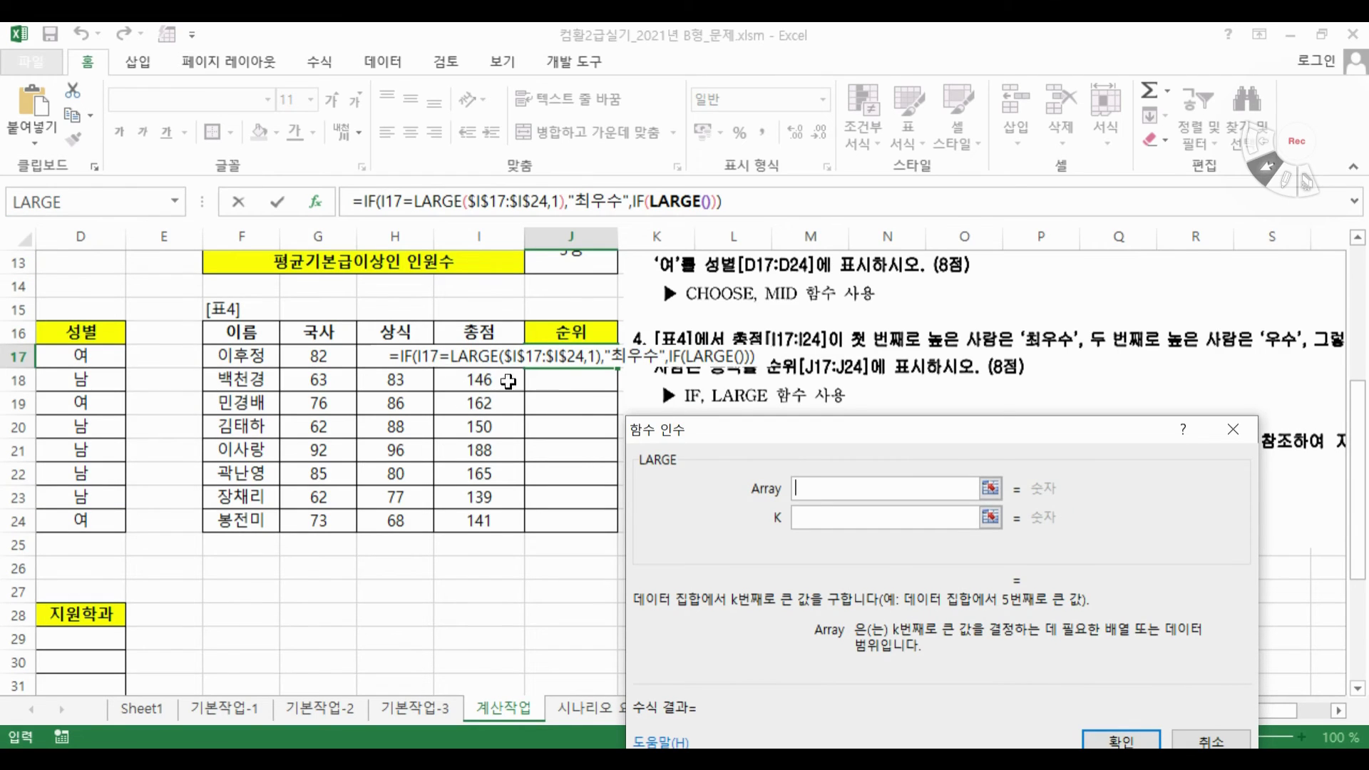
pyautogui.click(477, 355)
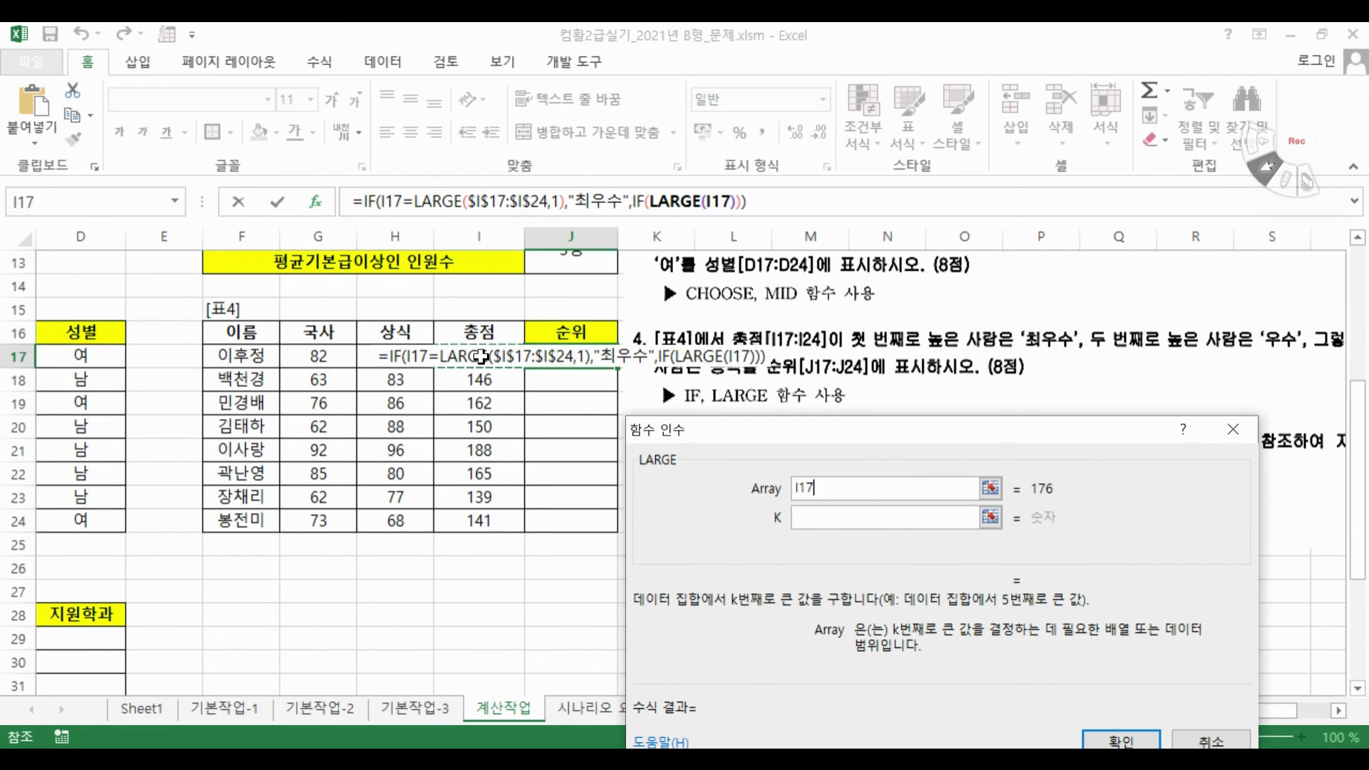
pyautogui.write('=')
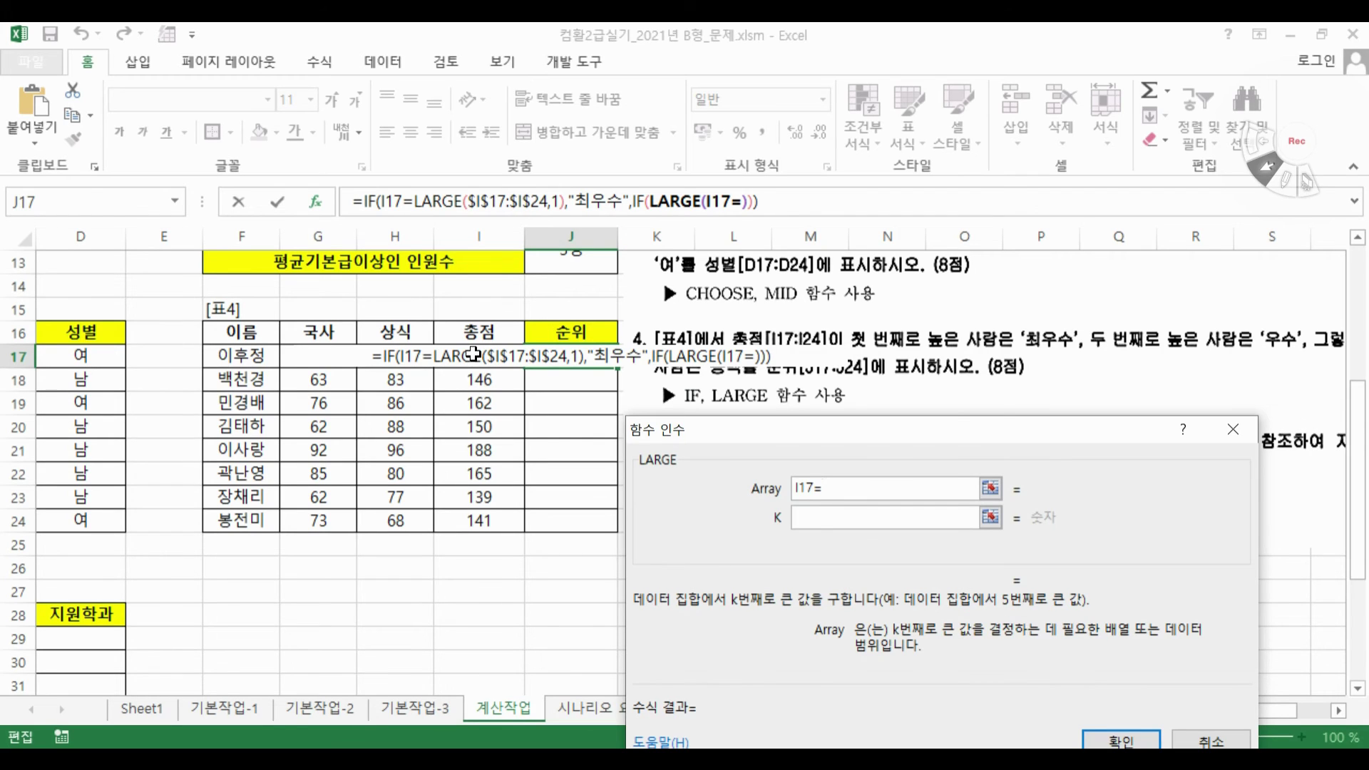
pyautogui.press('BackSpace')
pyautogui.press('BackSpace')
pyautogui.press('BackSpace')
pyautogui.press('BackSpace')
# Set the nested LARGE's Array to the absolute 총점 range $I$17:$I$24 and K to 2
pyautogui.click(485, 354)
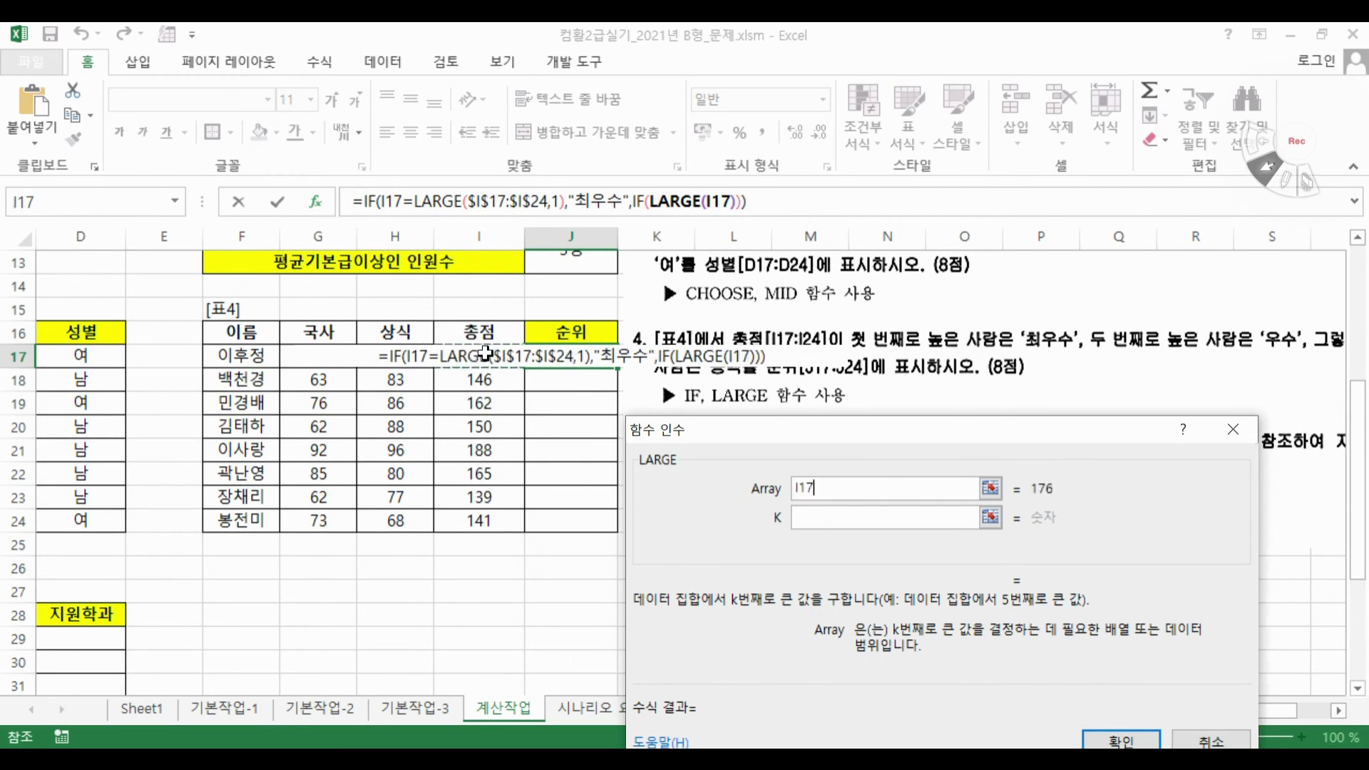
pyautogui.moveTo(485, 353); pyautogui.dragTo(480, 526)
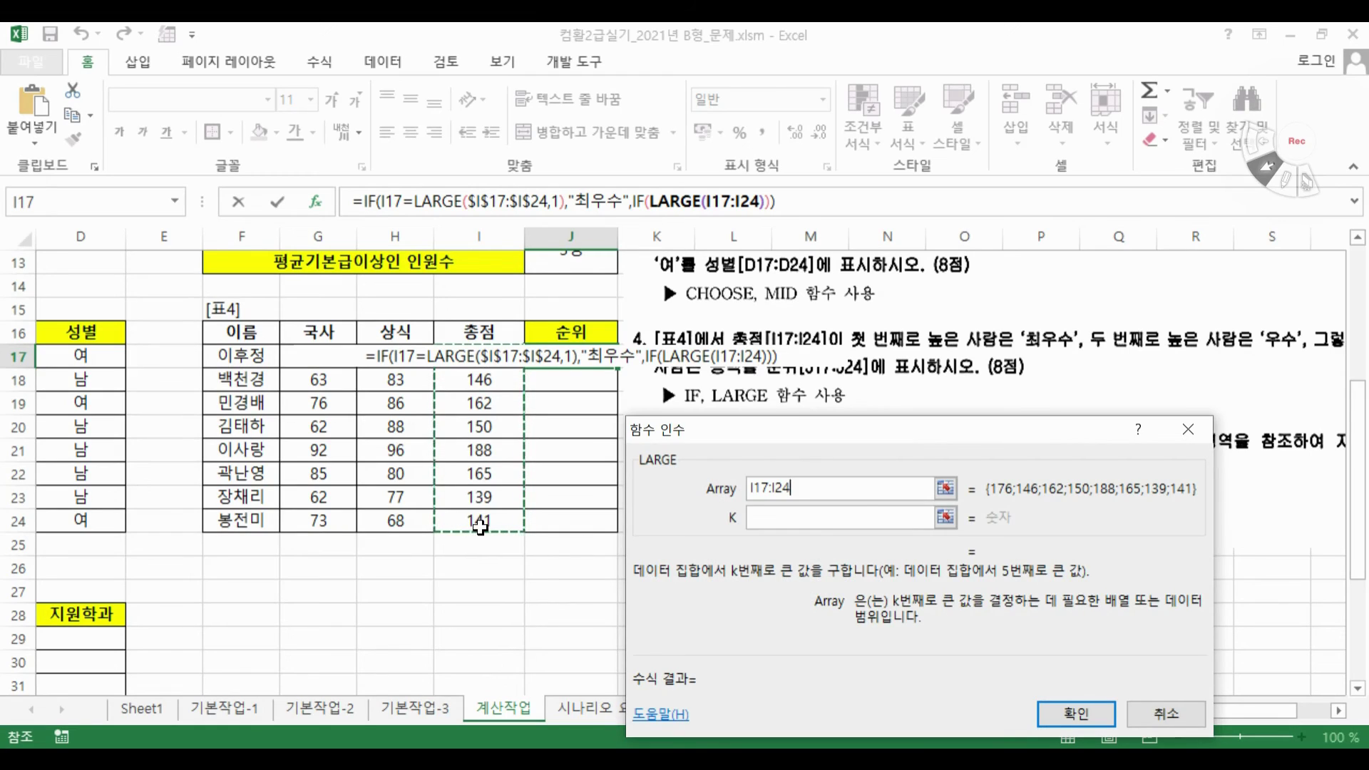
pyautogui.press('F4')
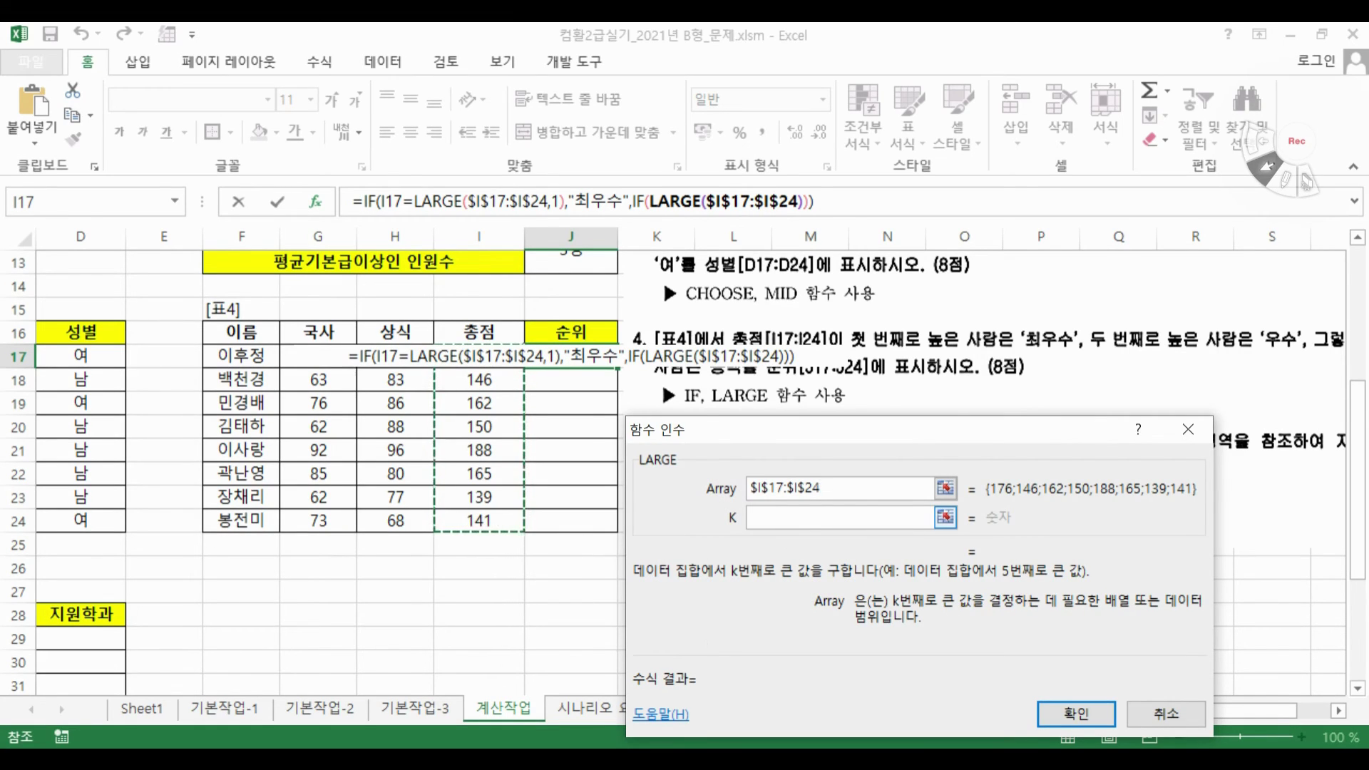
pyautogui.press('Tab')
pyautogui.write('2')
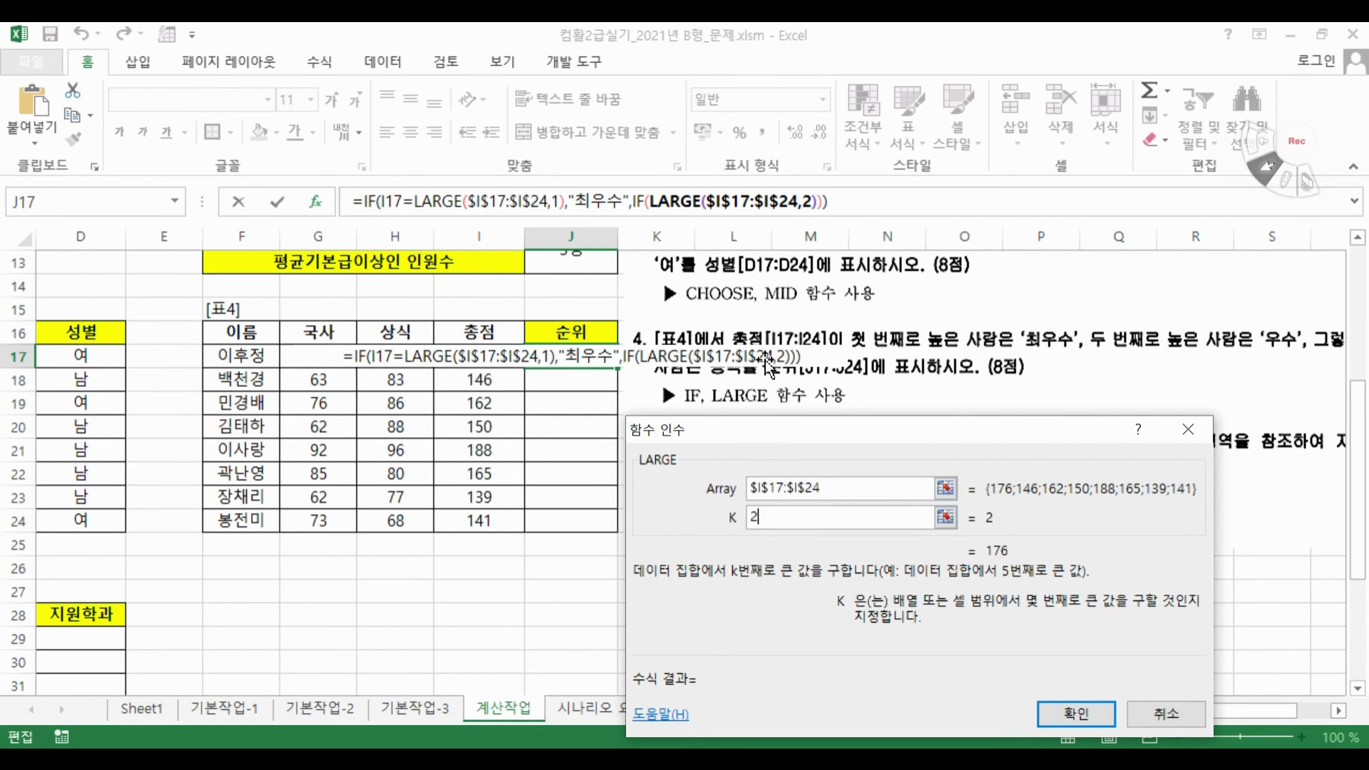
# Return to the inner IF's arguments and make its Logical_test I17=LARGE($I$17:$I$24,2)
pyautogui.click(634, 202)
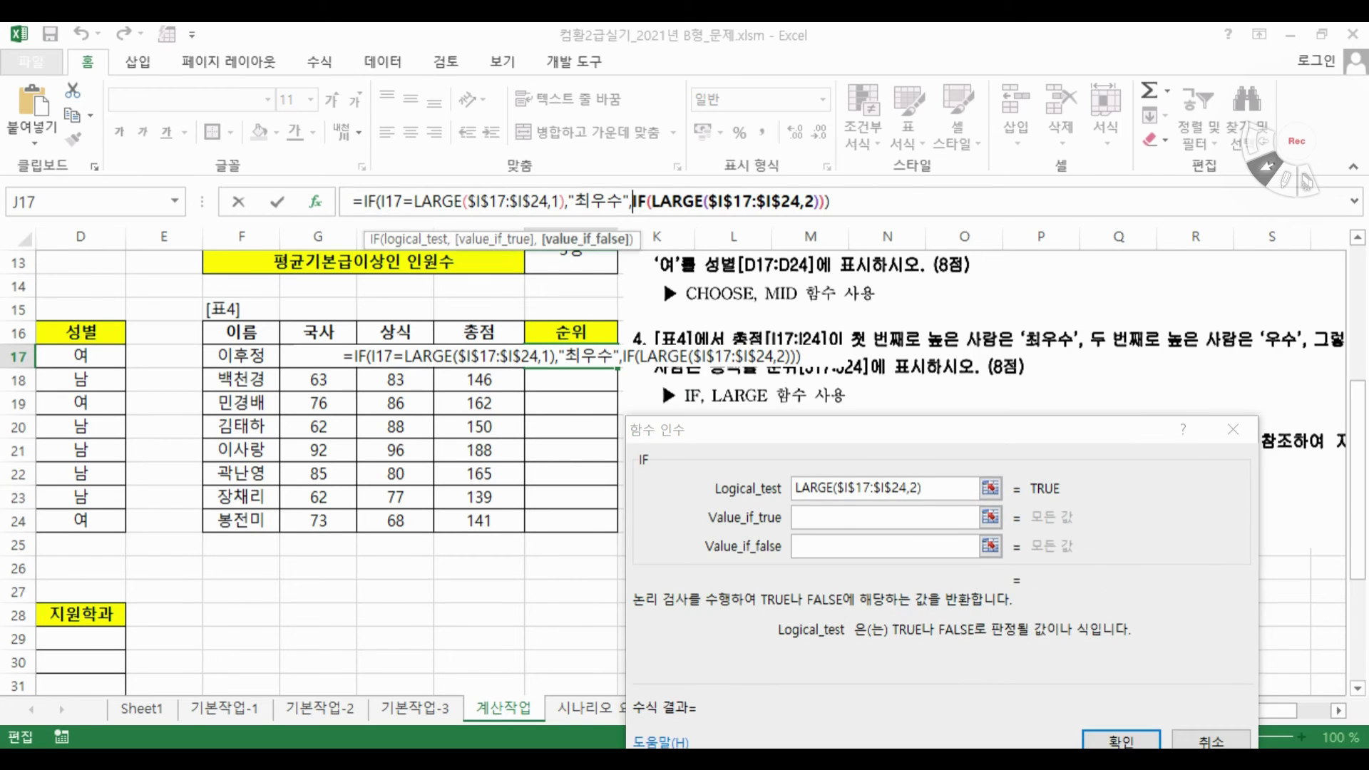
pyautogui.click(779, 436)
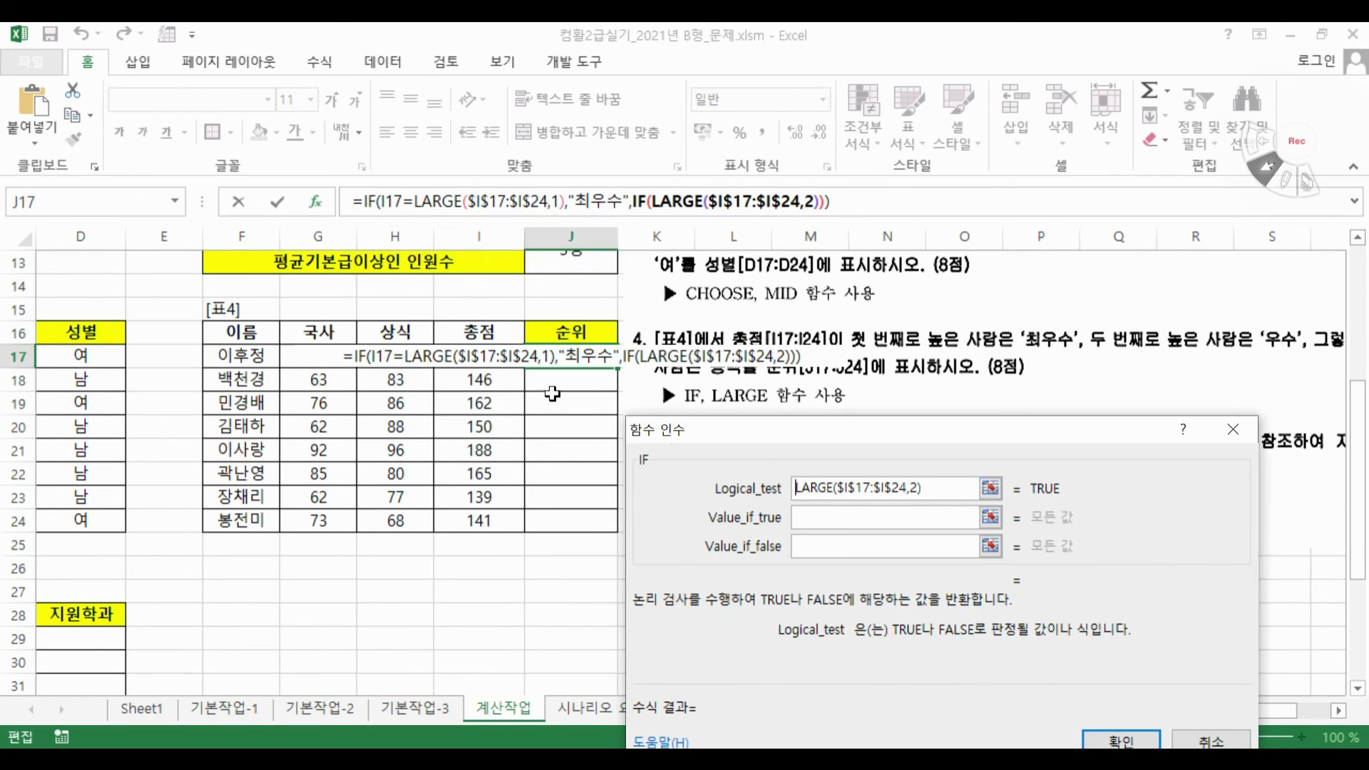
pyautogui.click(458, 349)
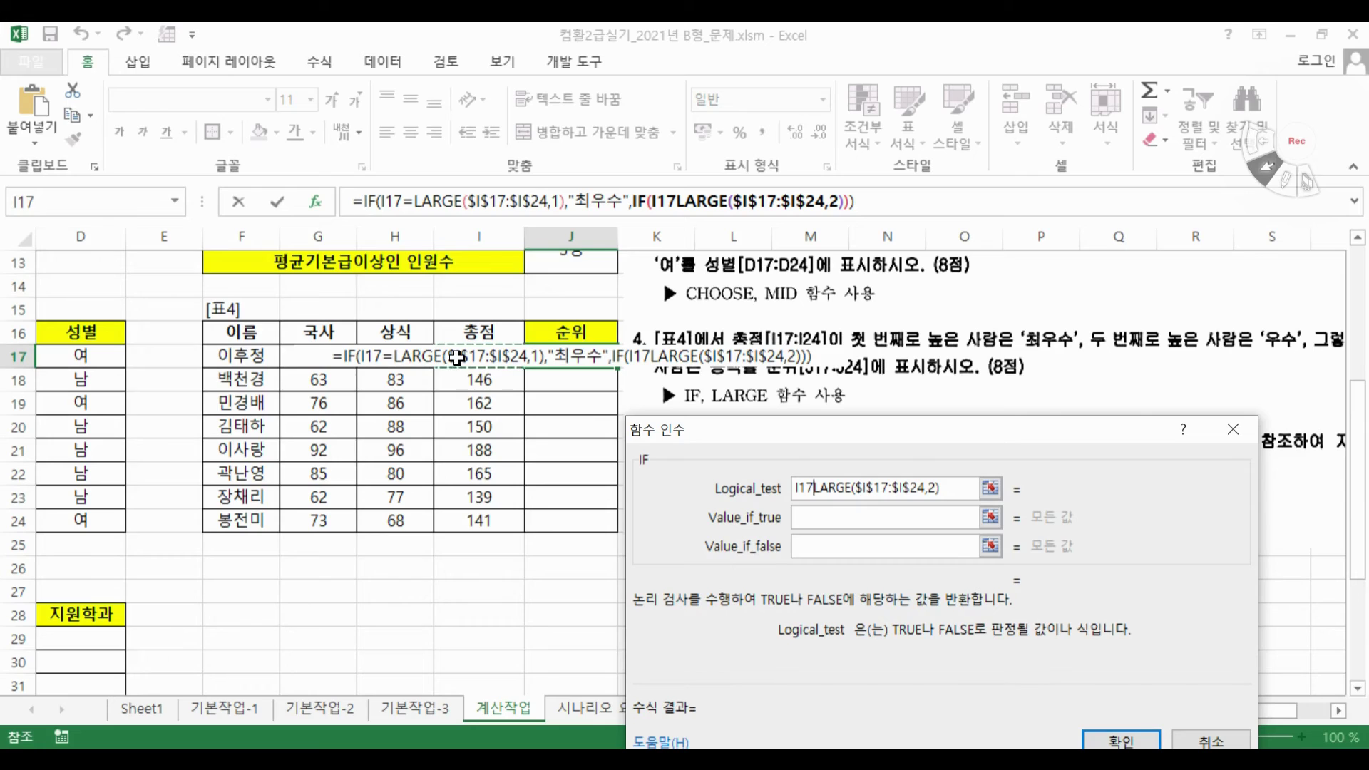
pyautogui.write('=')
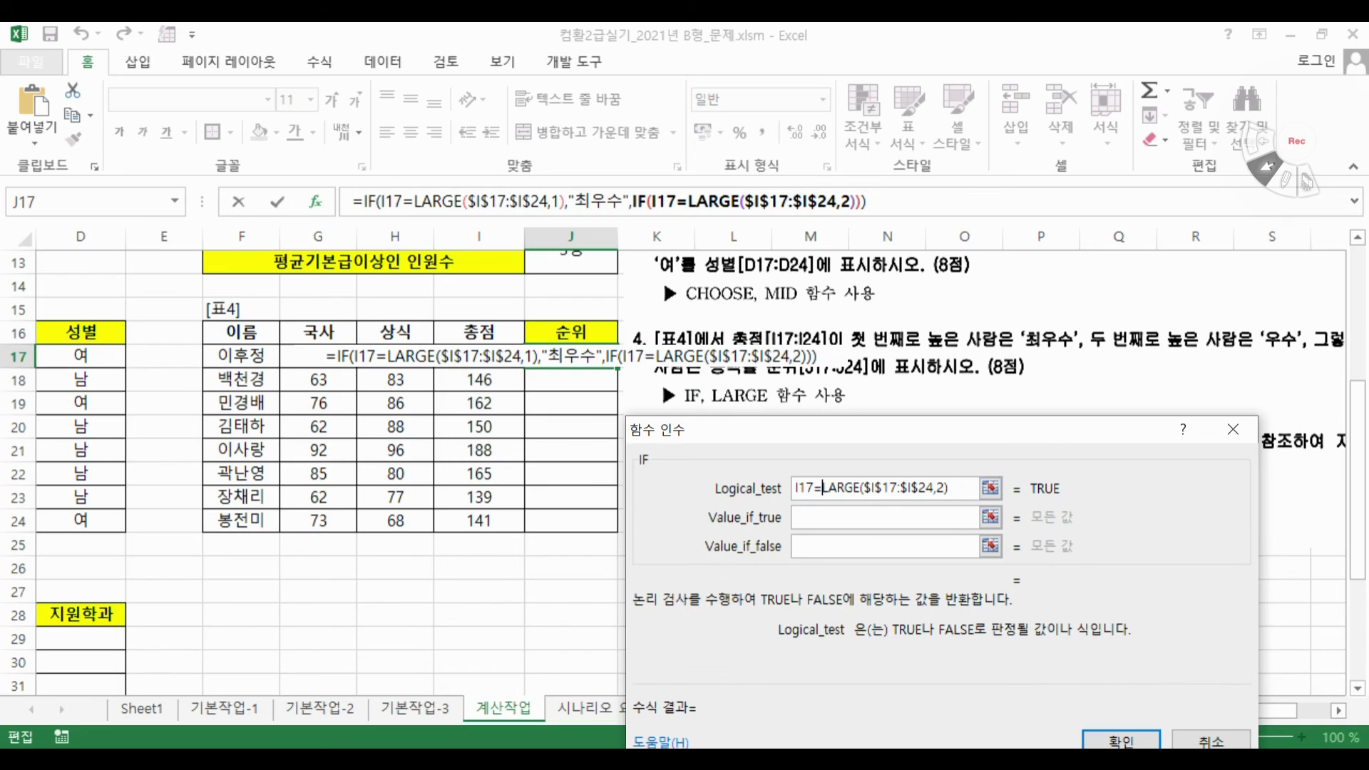
# Set the inner IF's Value_if_true to "우수" and Value_if_false to the empty text ""
pyautogui.press('Tab')
pyautogui.write('"')
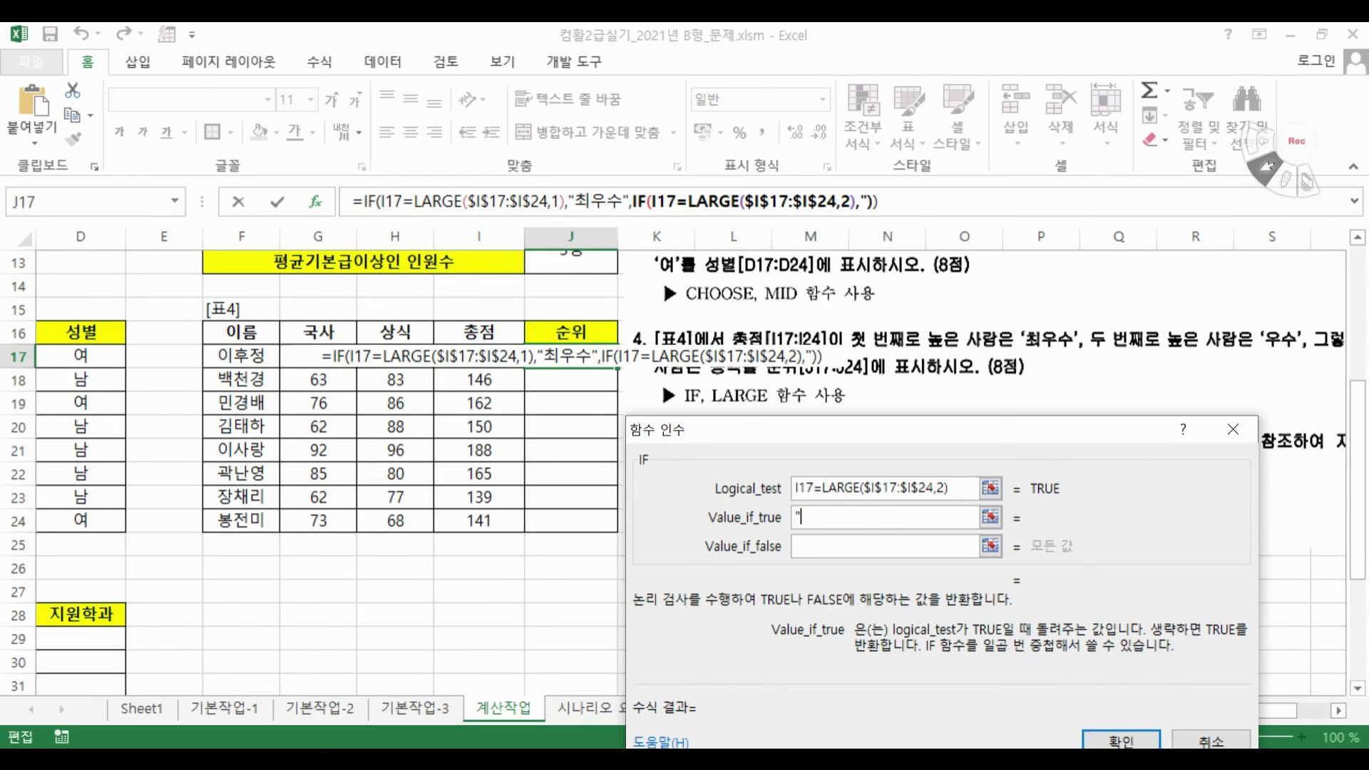
pyautogui.write('우수"')
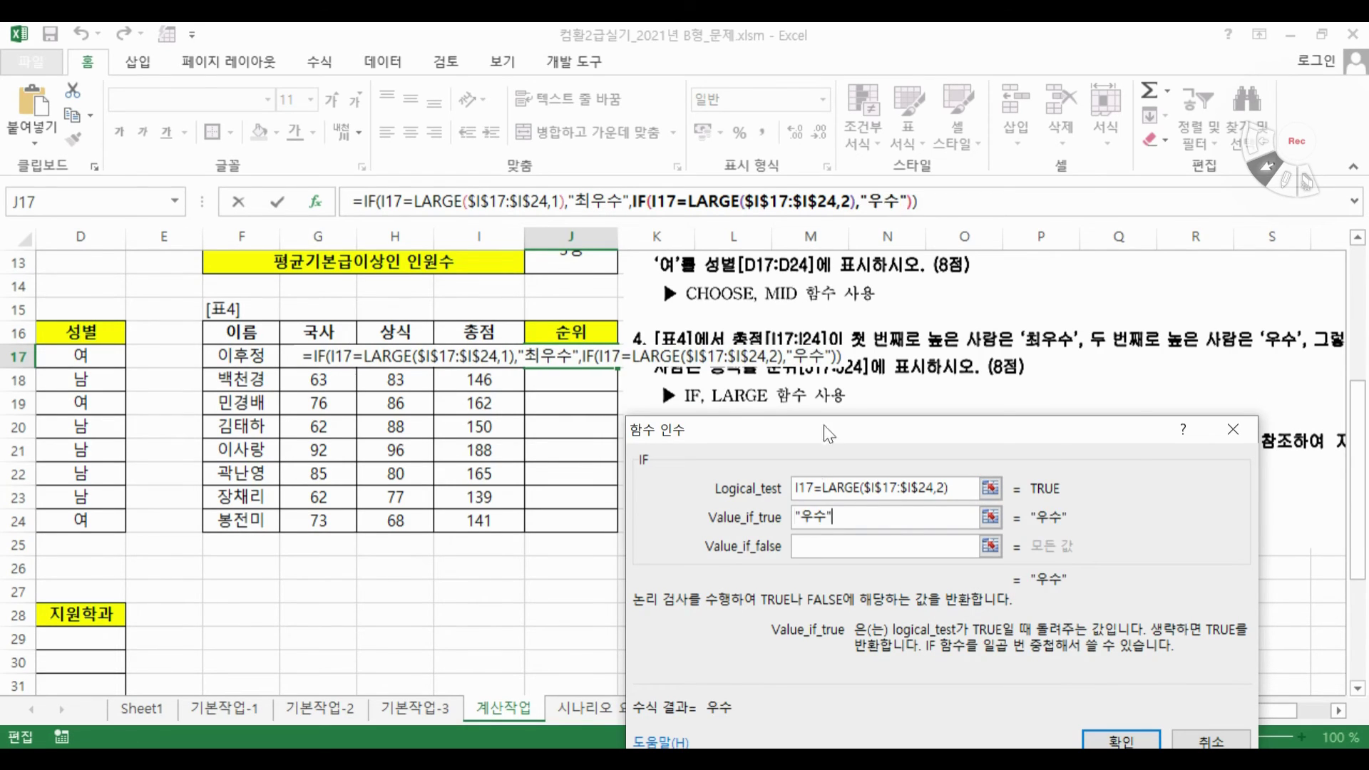
pyautogui.moveTo(924, 435); pyautogui.dragTo(924, 432)
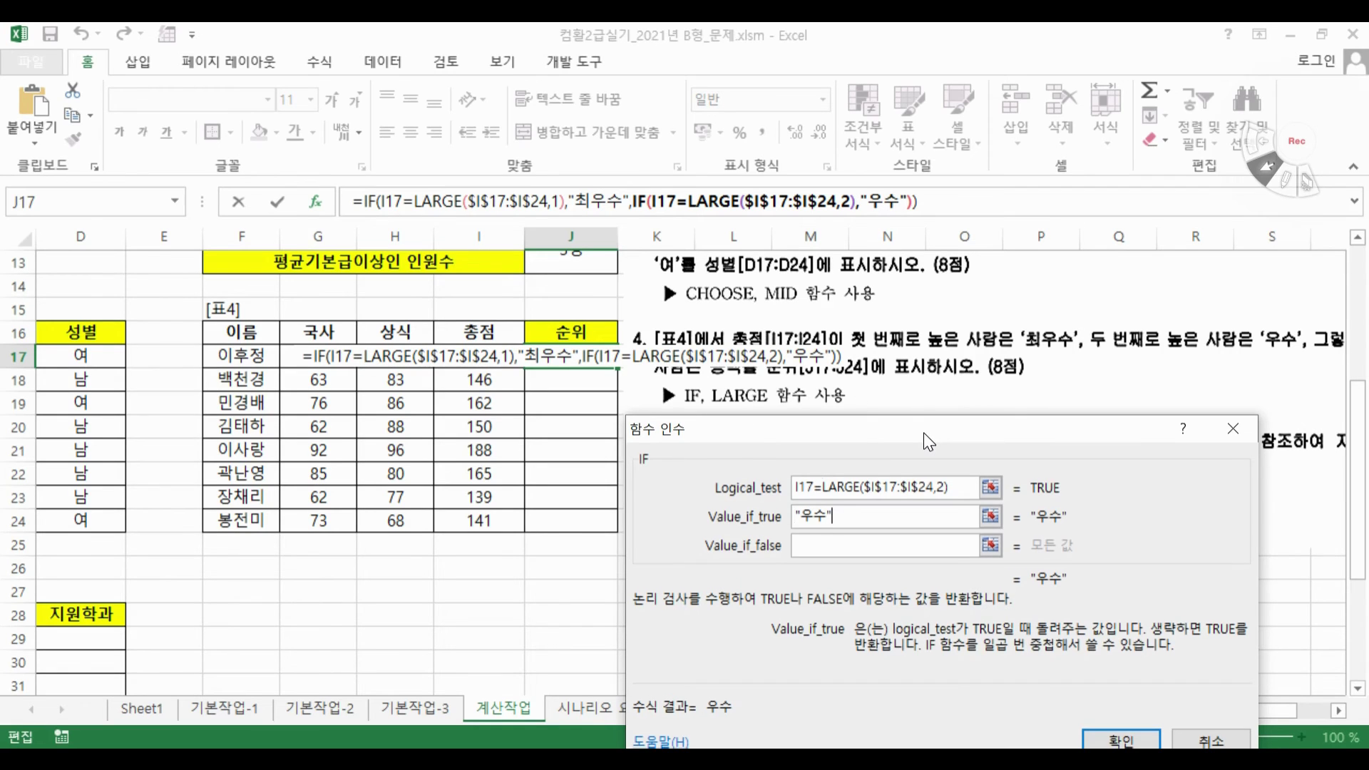
pyautogui.click(868, 544)
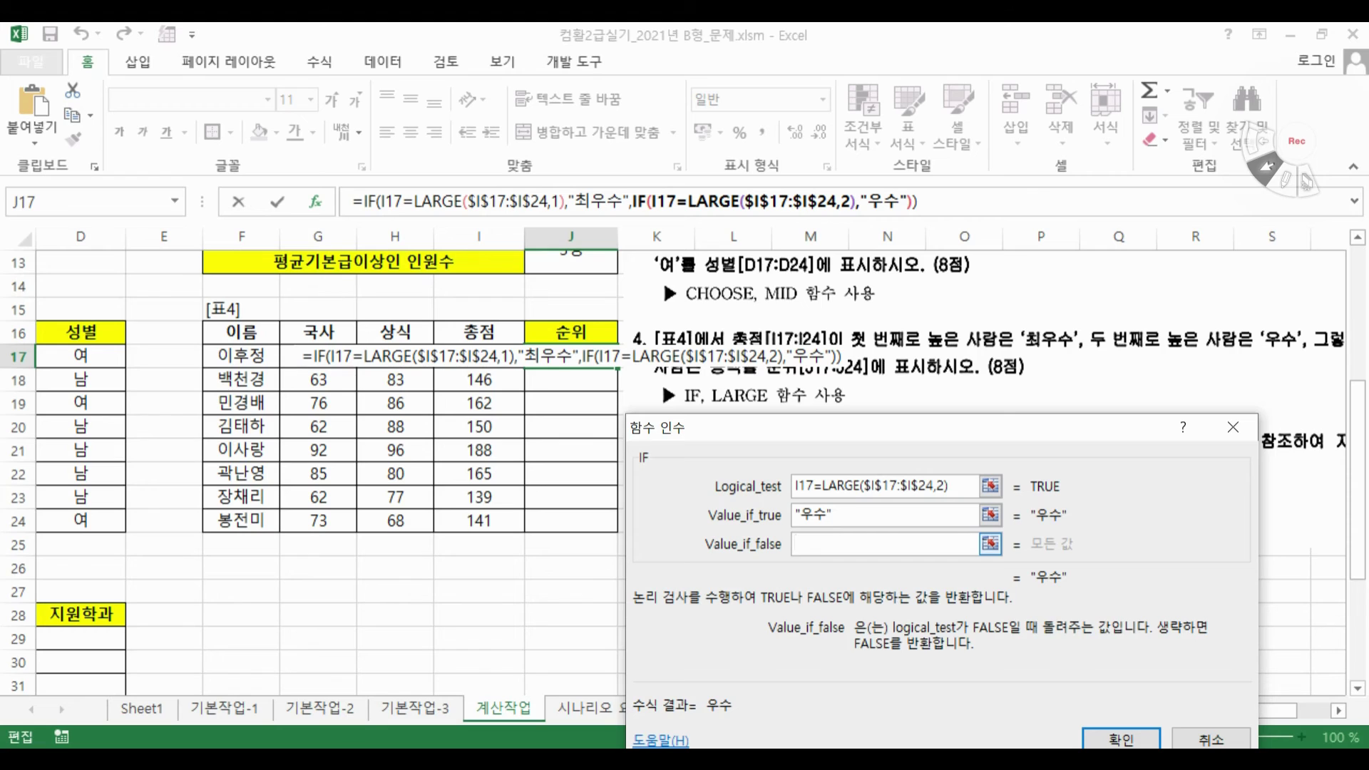
pyautogui.write('""')
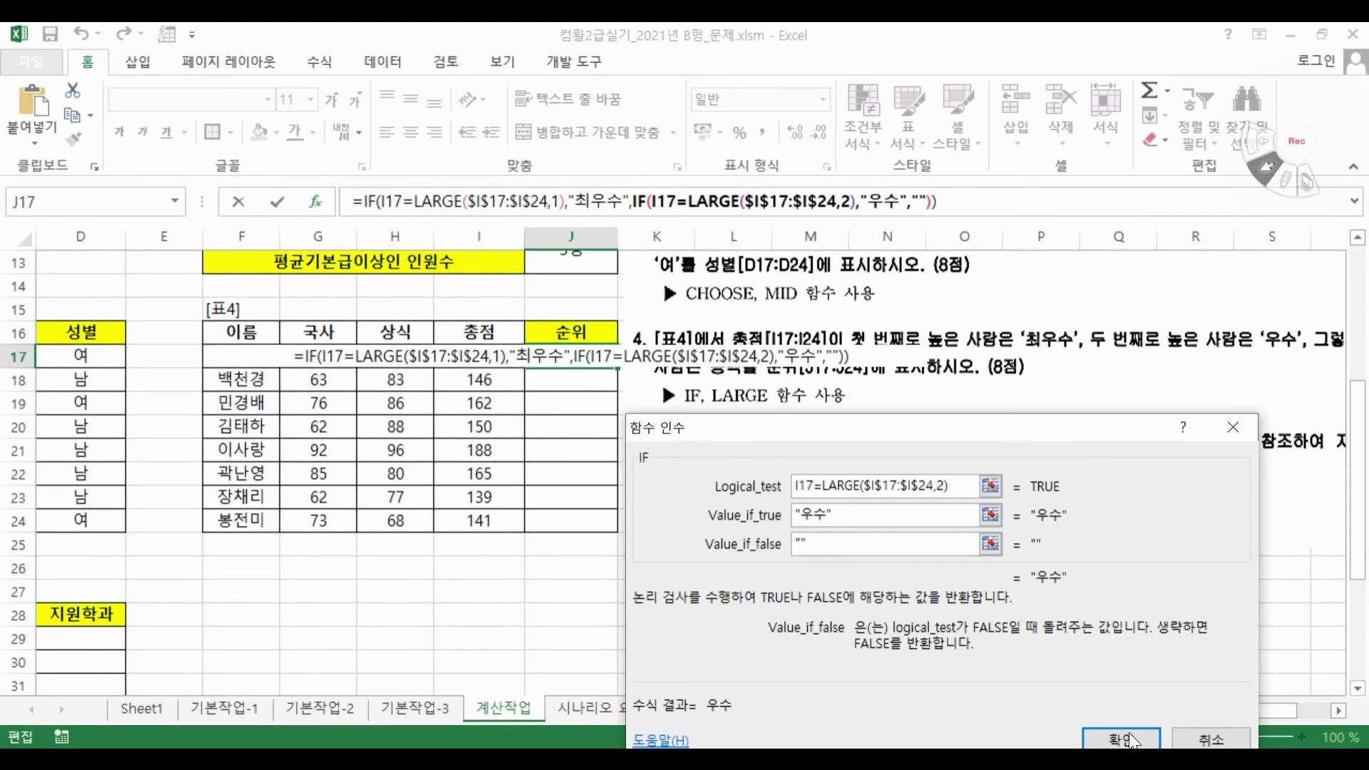
# Confirm the ranking formula in J17 and fill it down the 순위 column to J24
pyautogui.click(1149, 740)
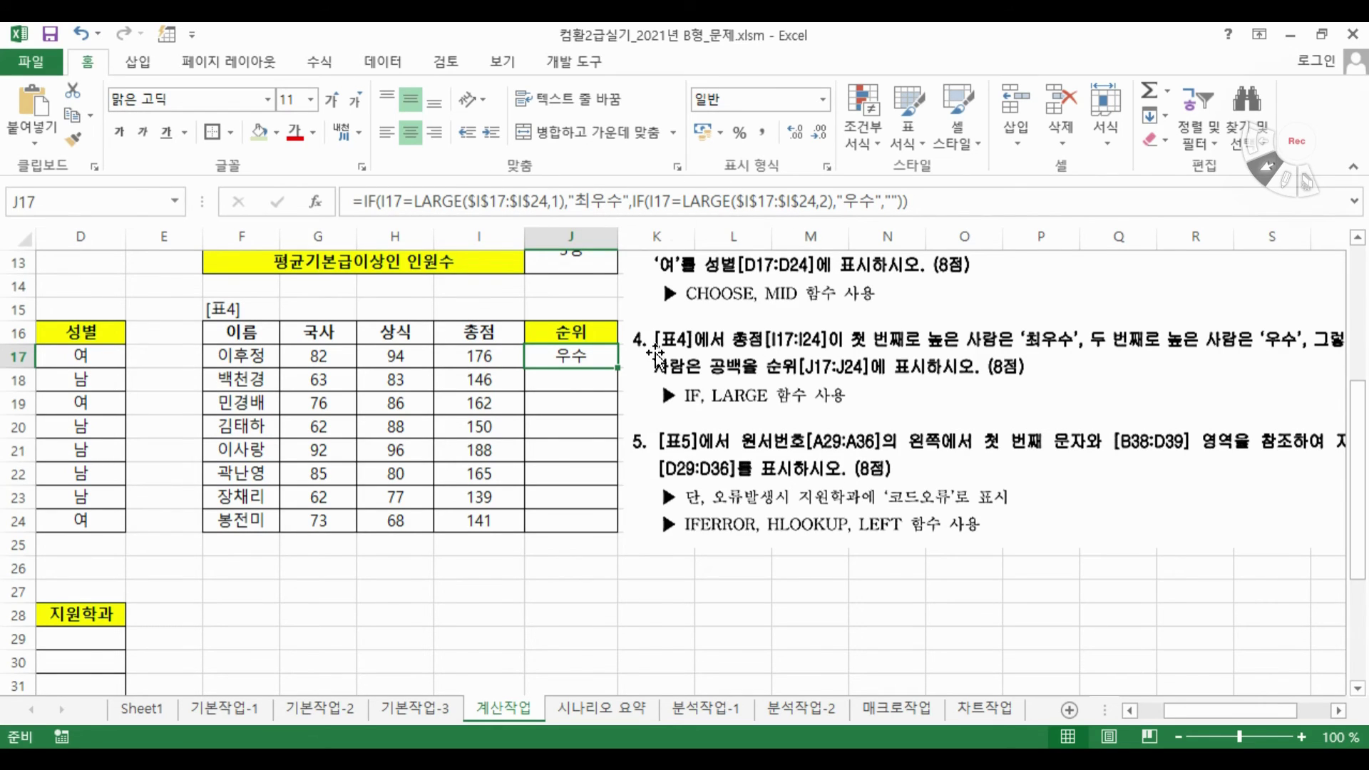
pyautogui.moveTo(617, 365); pyautogui.dragTo(590, 535)
pyautogui.click(548, 587)
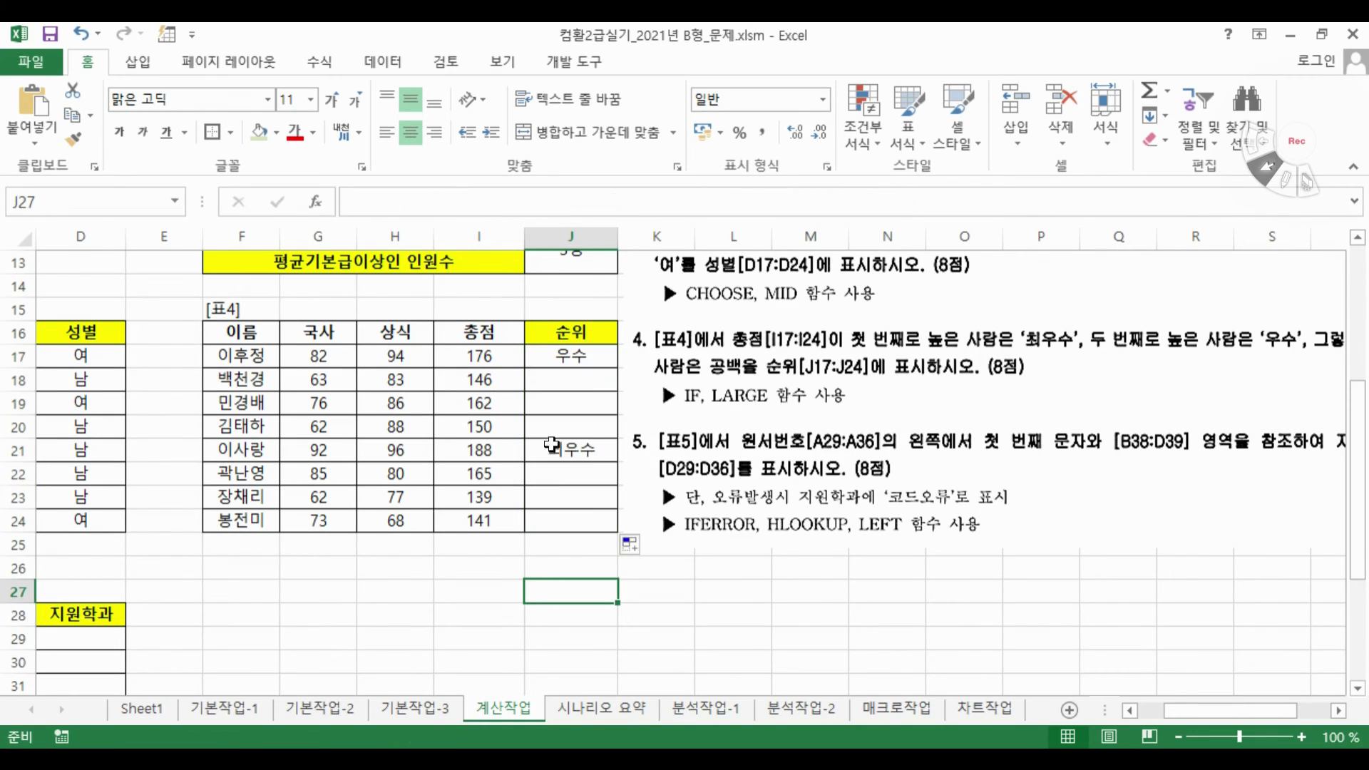
# Compare the 총점 and 순위 values in rows 21 and 17, and review the comparison part of J17's formula
pyautogui.moveTo(479, 453); pyautogui.dragTo(583, 455)
pyautogui.moveTo(482, 353); pyautogui.dragTo(564, 354)
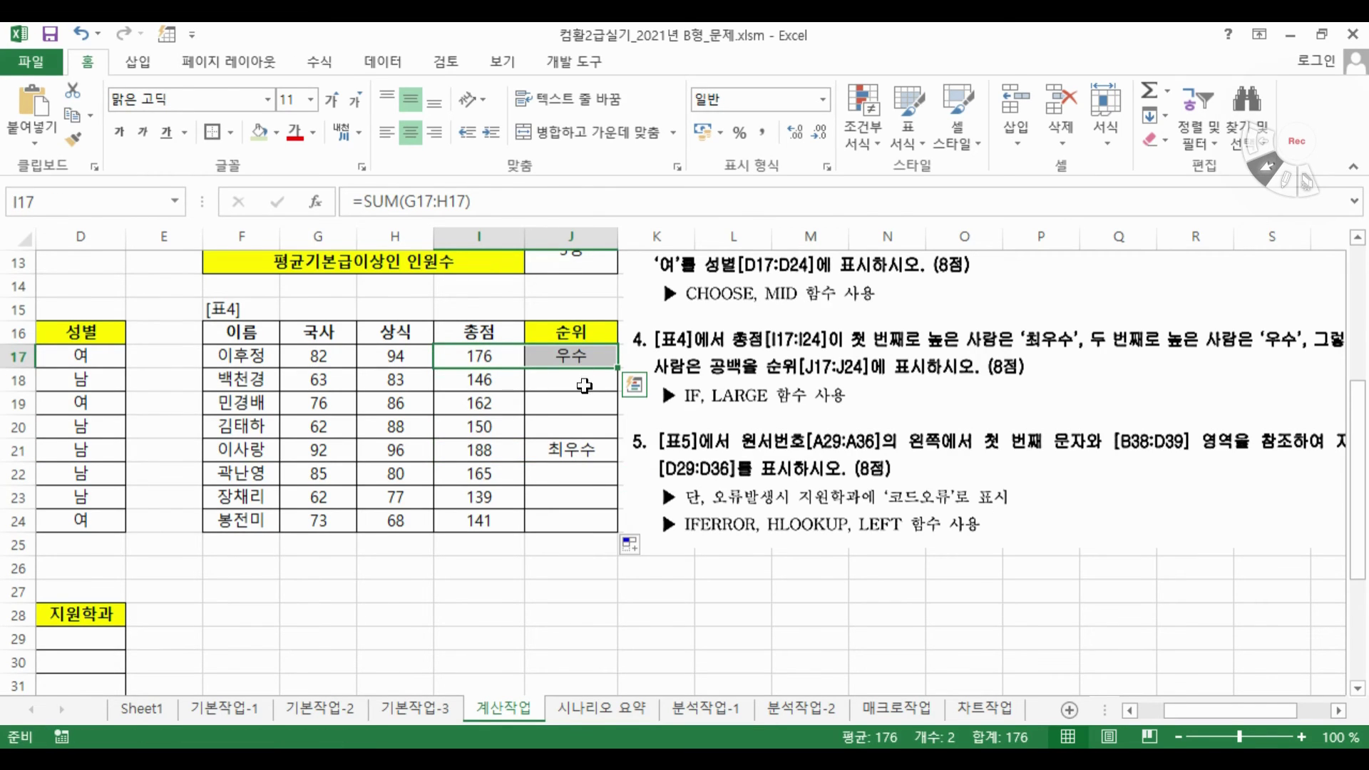
pyautogui.click(578, 381)
pyautogui.click(583, 448)
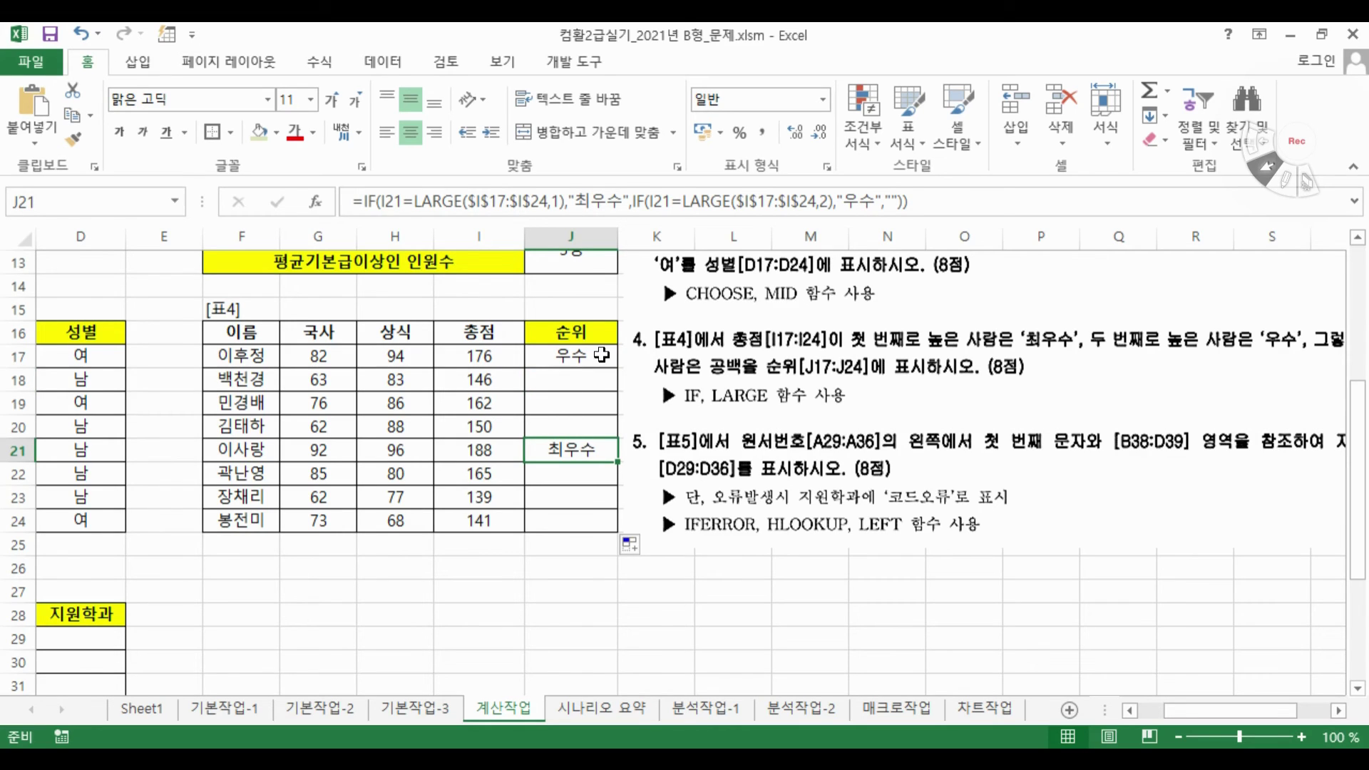
pyautogui.click(601, 354)
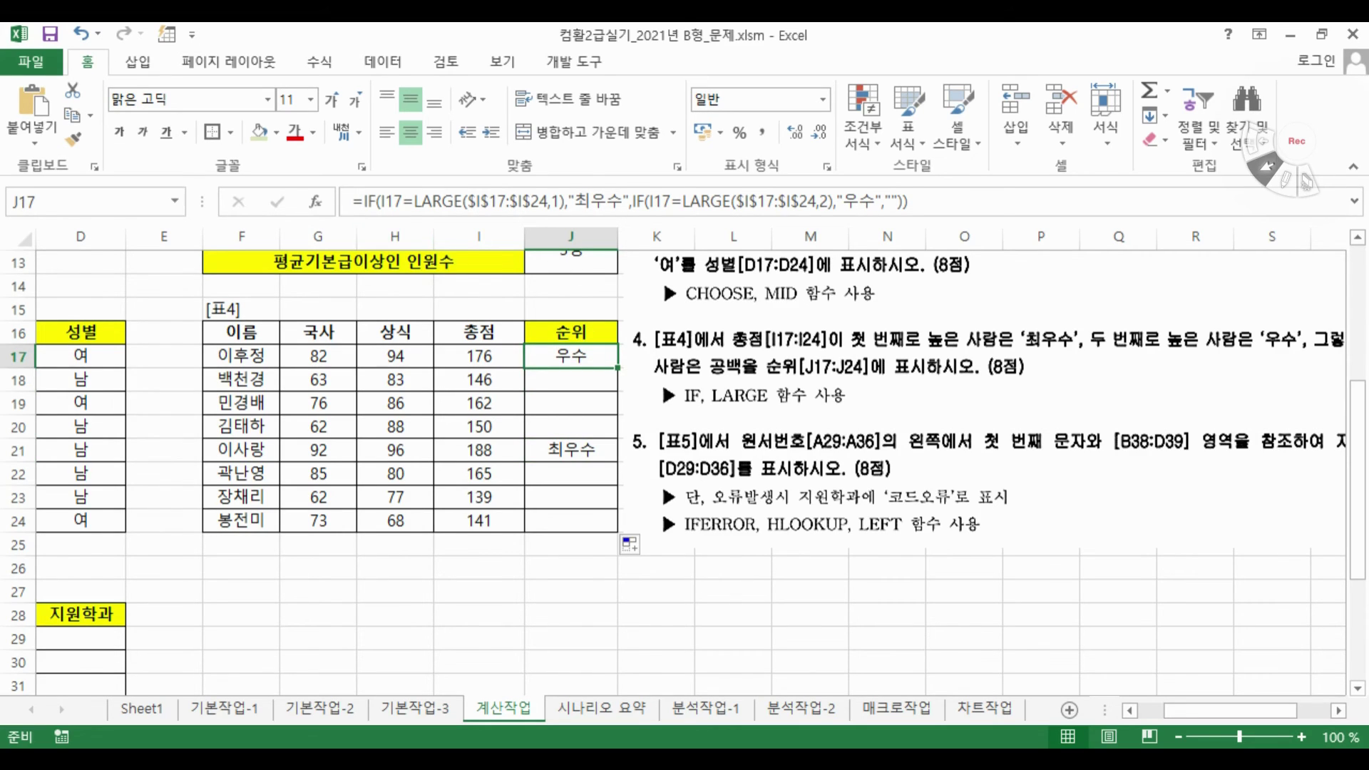
pyautogui.click(381, 202)
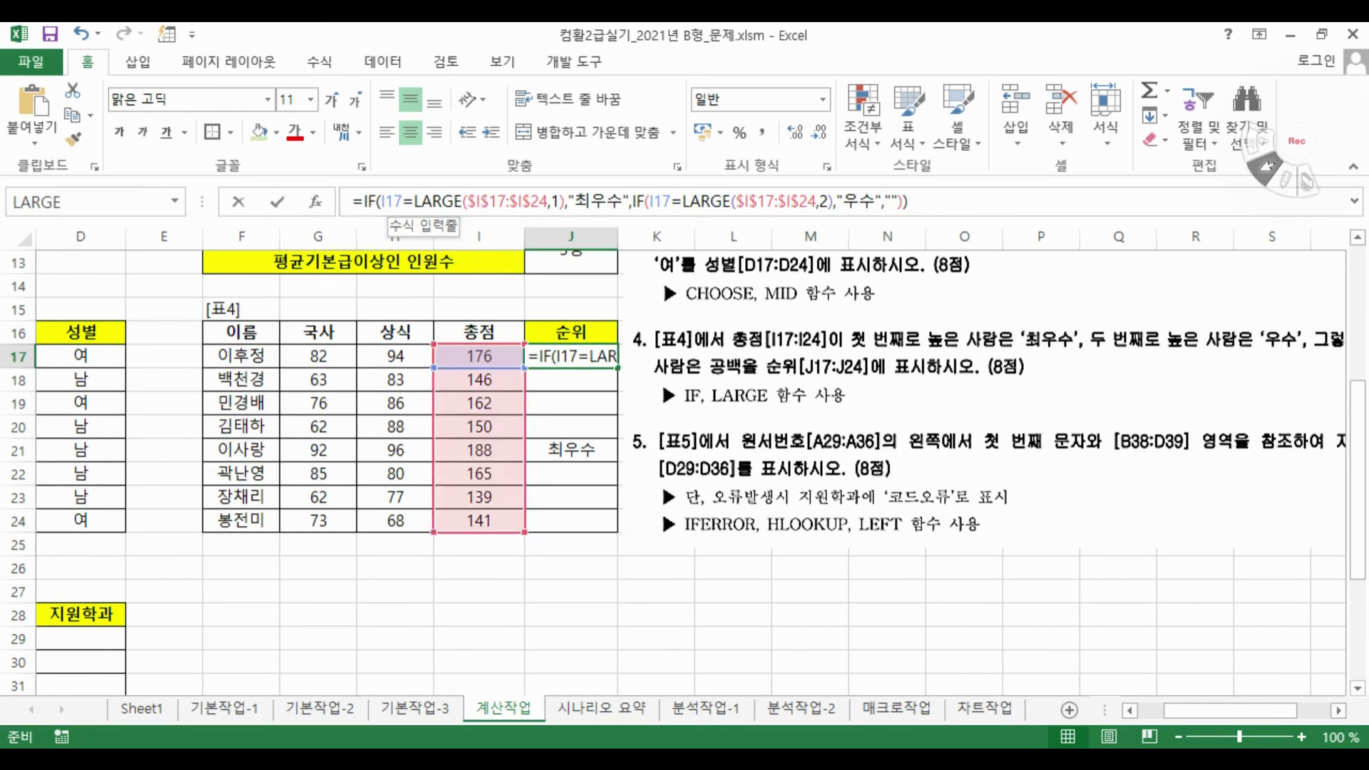
pyautogui.moveTo(381, 202); pyautogui.dragTo(413, 202)
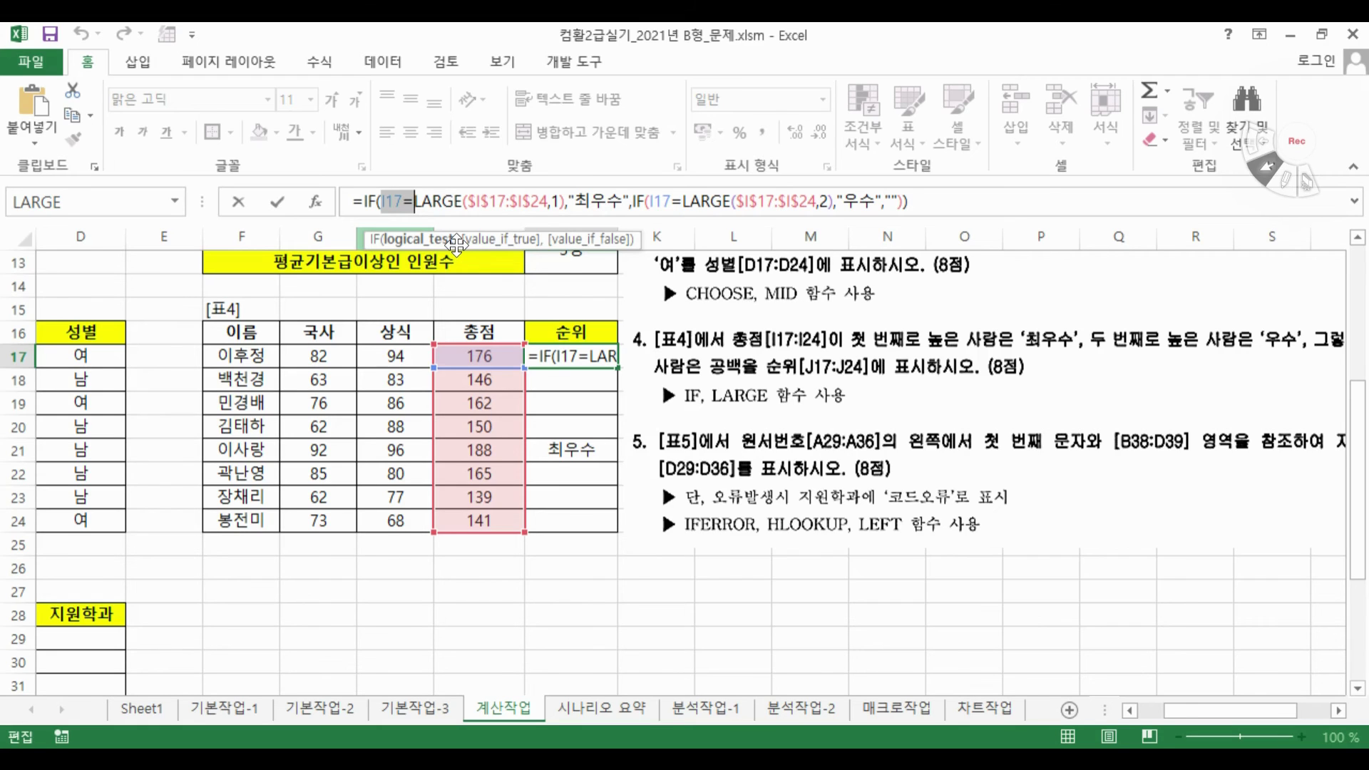
pyautogui.hotkey('ctrl', 'Return')
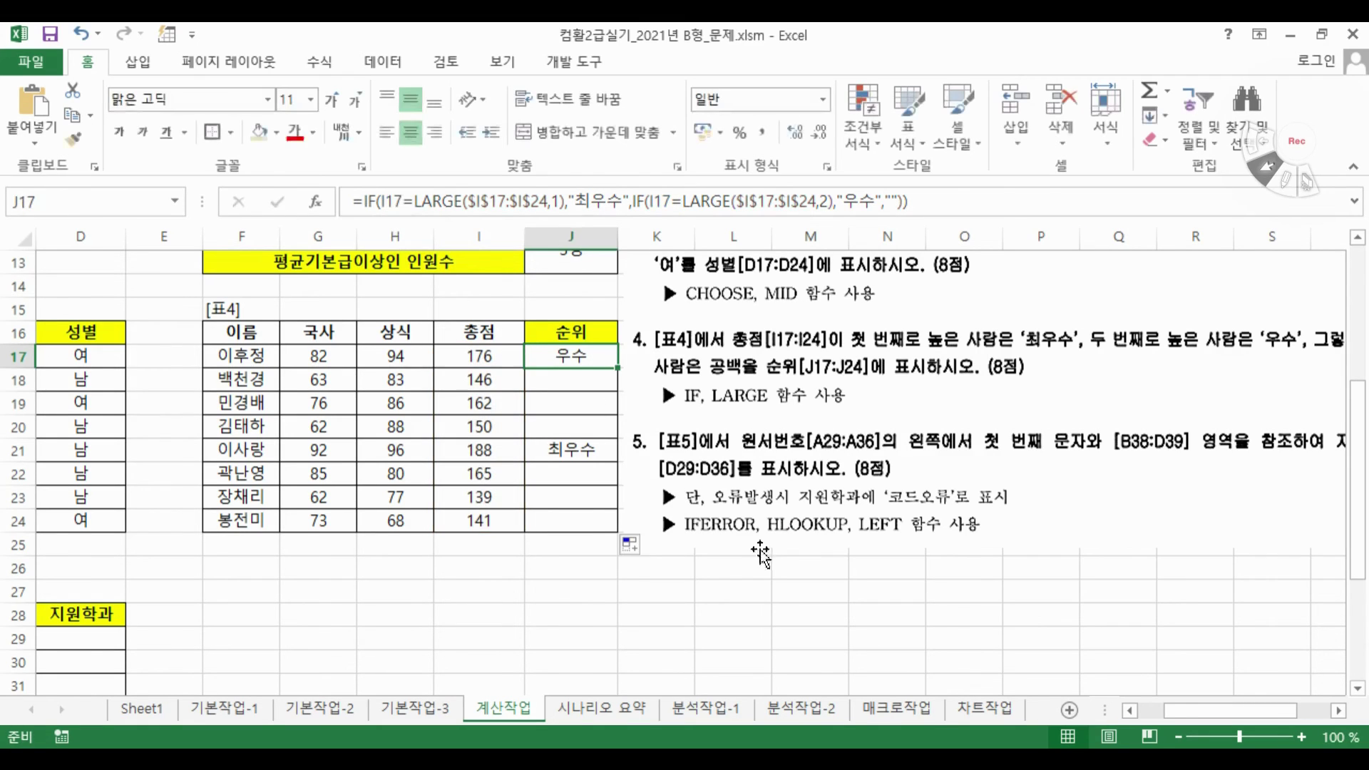
# Move the problem text picture beside [표5] and select D29, the first 지원학과 cell
pyautogui.moveTo(742, 509); pyautogui.dragTo(457, 649)
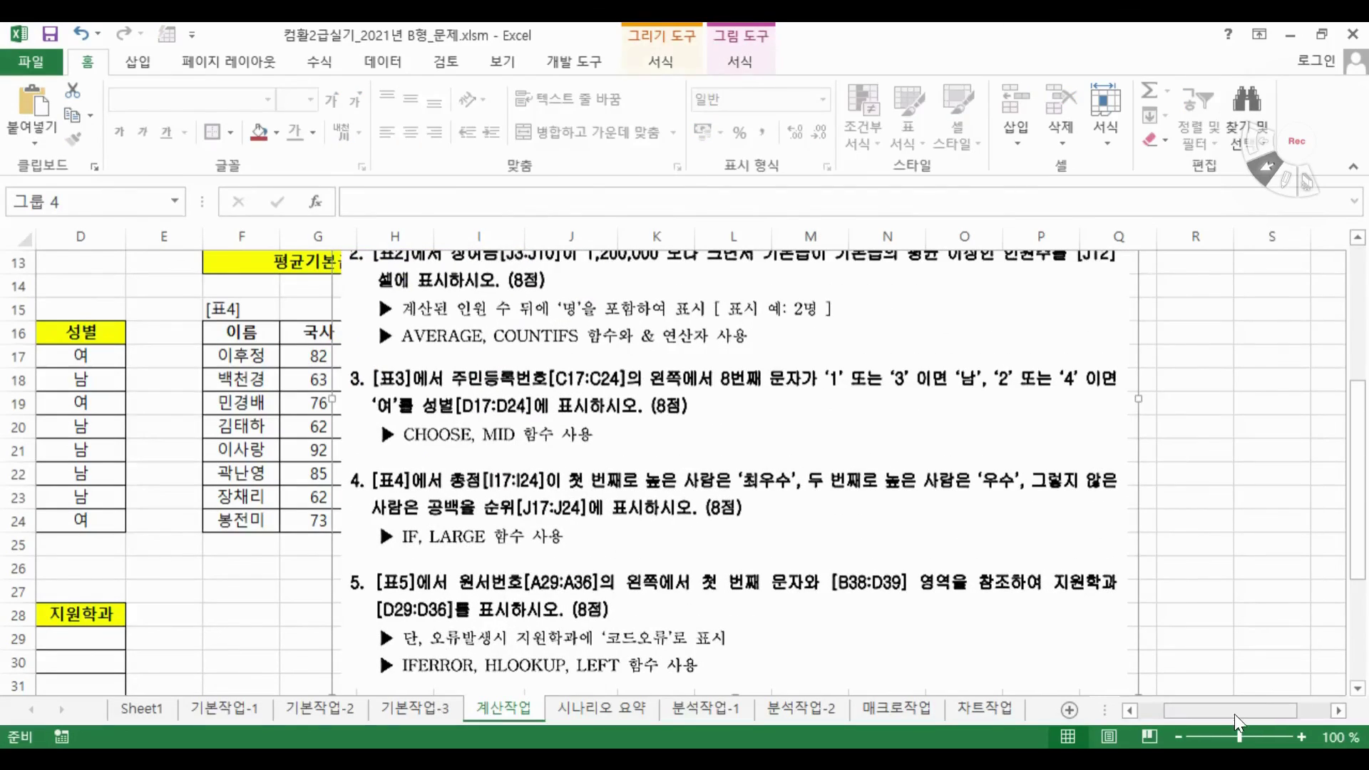
pyautogui.moveTo(1237, 713); pyautogui.dragTo(1170, 718)
pyautogui.scroll(-3, 311, 523)
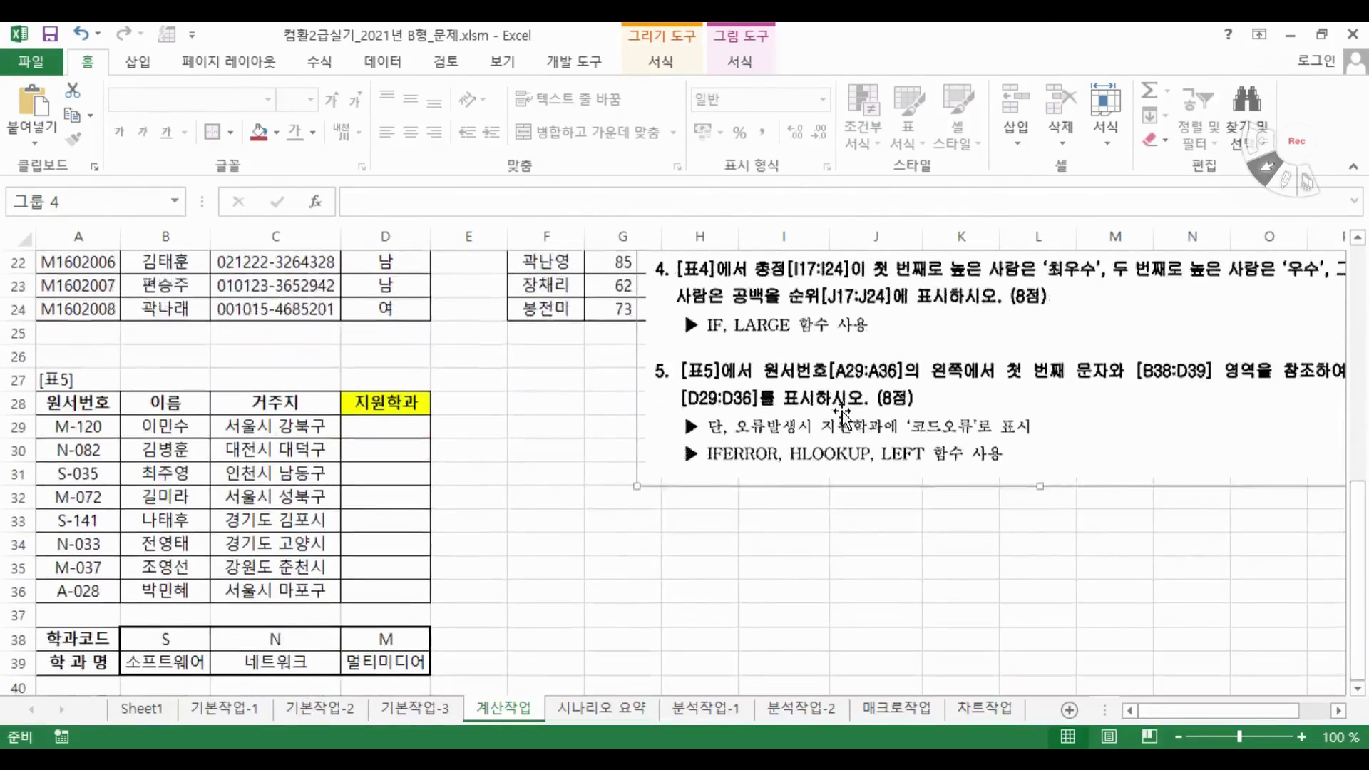
pyautogui.moveTo(831, 394); pyautogui.dragTo(665, 462)
pyautogui.scroll(-2, 257, 535)
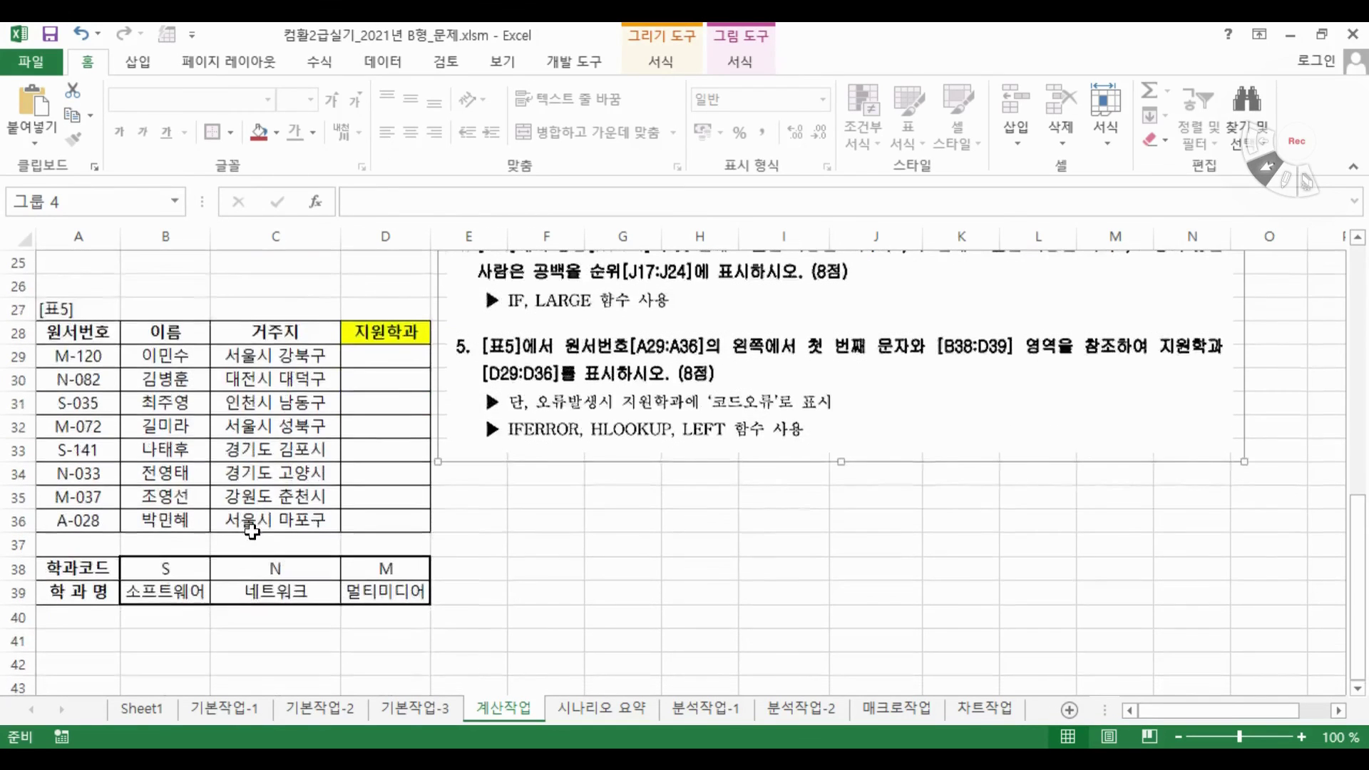
pyautogui.scroll(1, 264, 482)
pyautogui.click(389, 353)
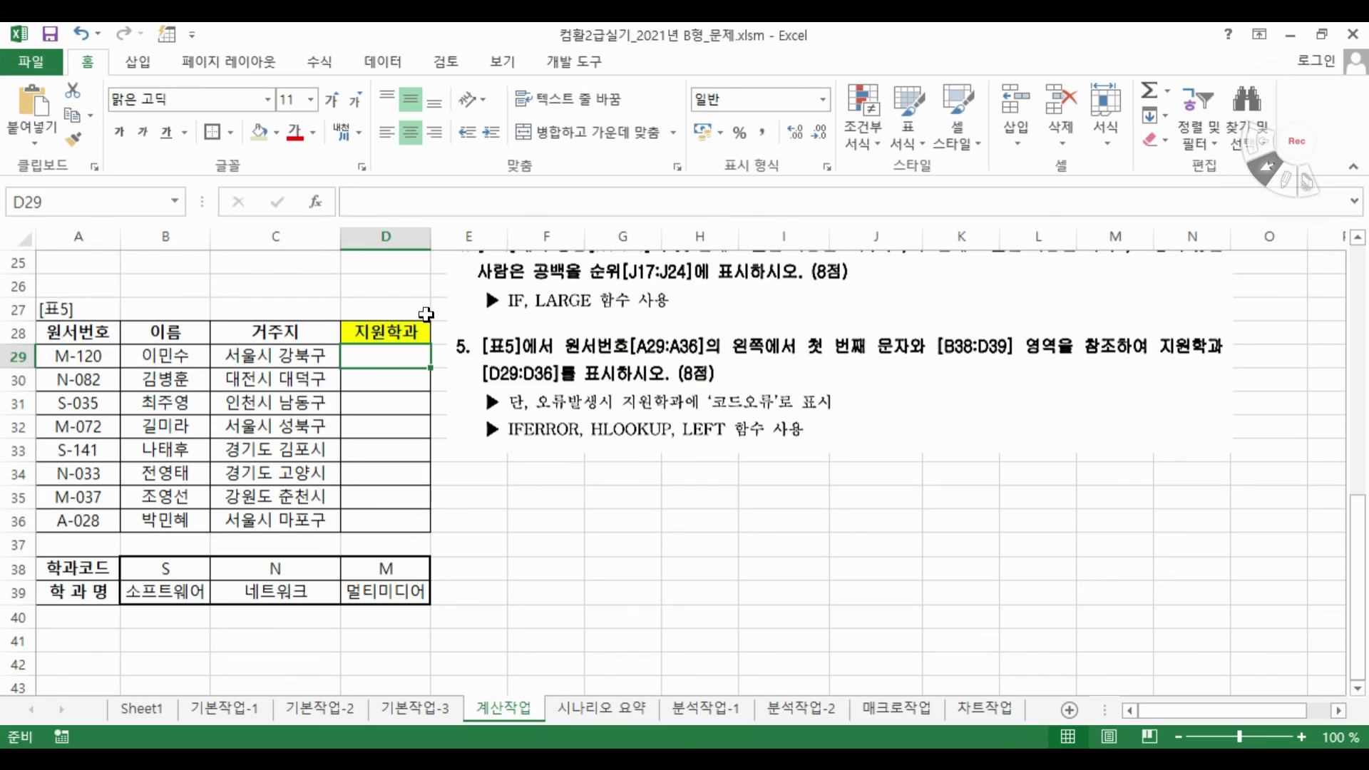
# Start an IFERROR formula in D29 and set its Value_if_error argument to "코드오류"
pyautogui.write('=')
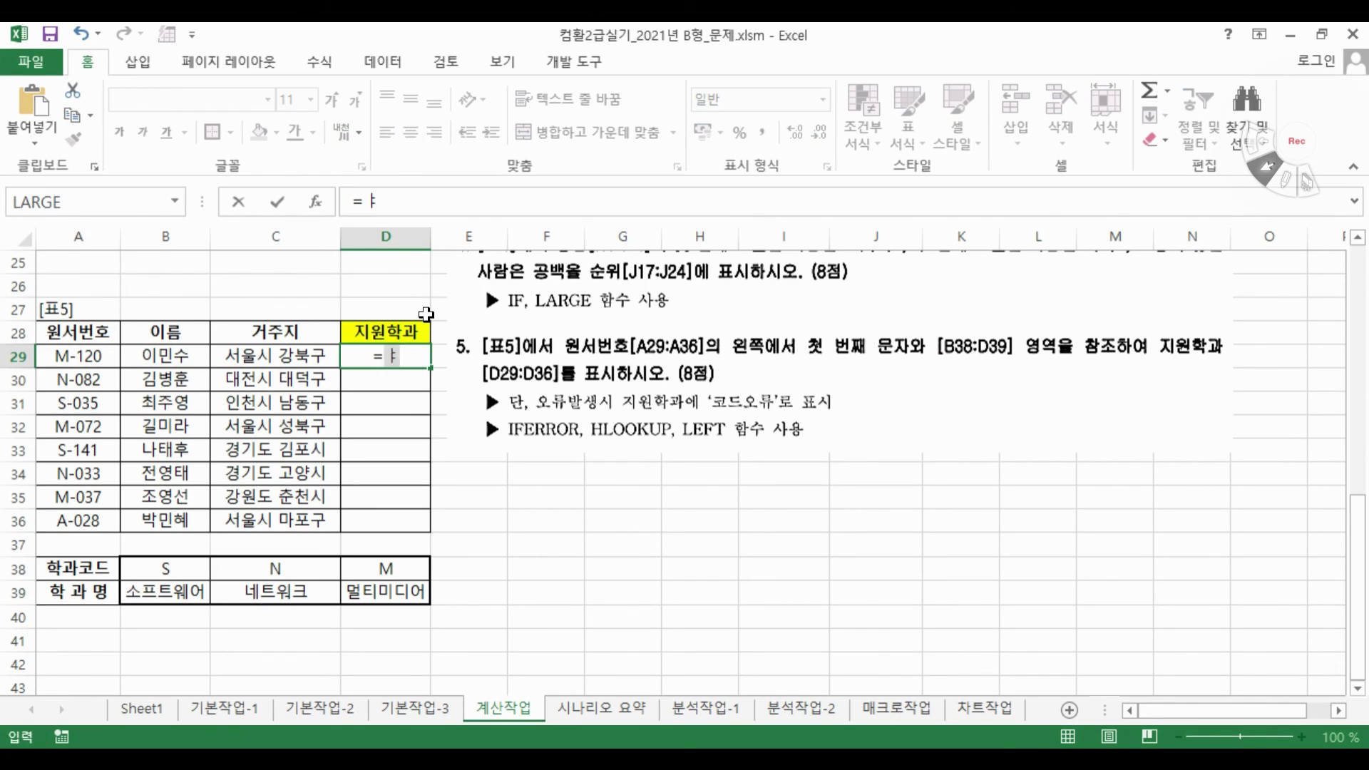
pyautogui.write('i')
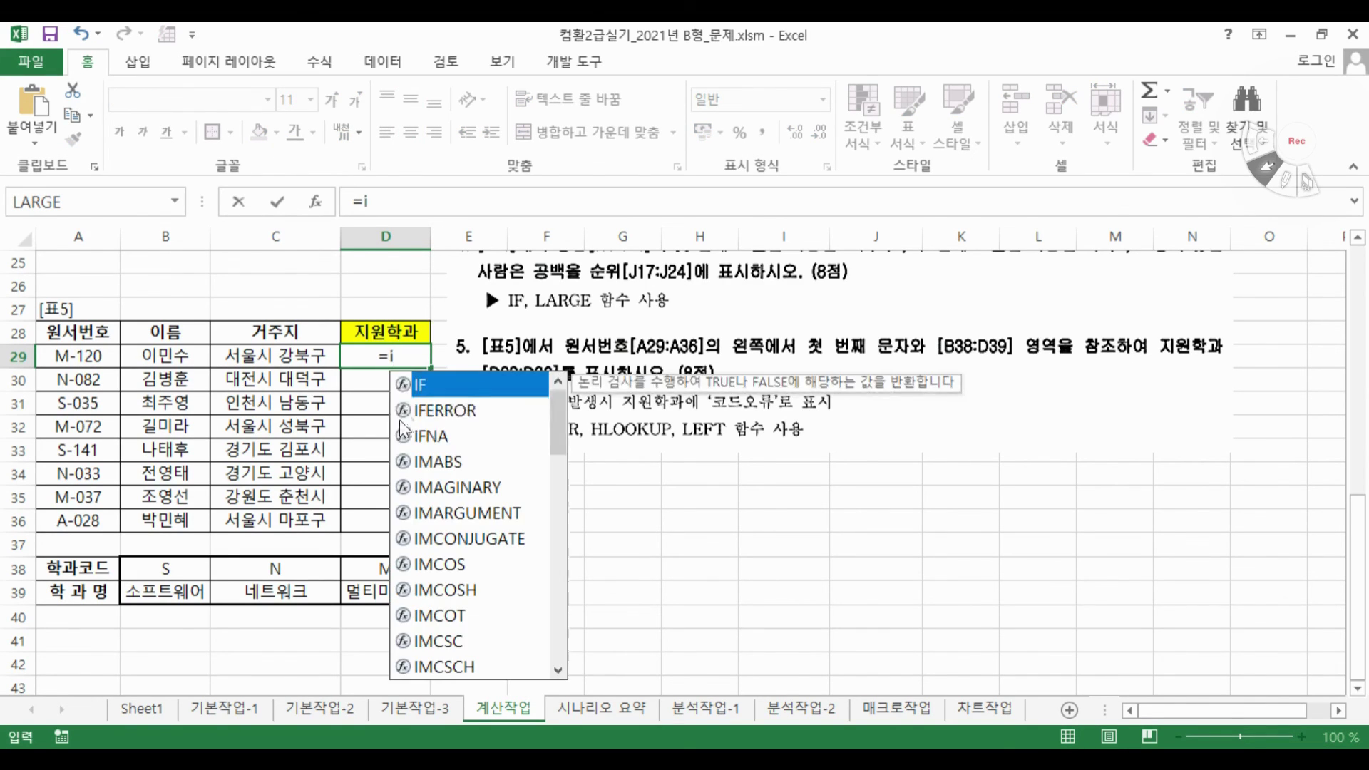
pyautogui.doubleClick(434, 410)
pyautogui.click(314, 202)
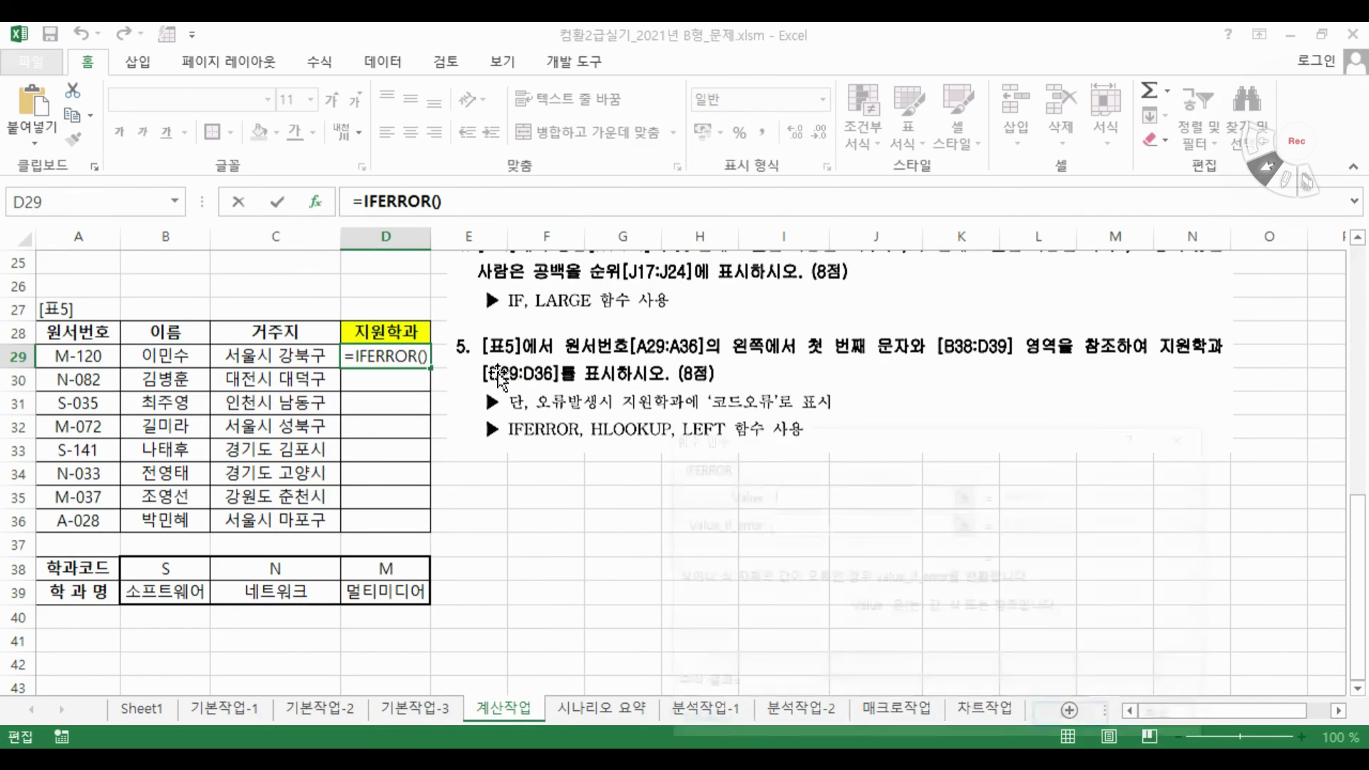
pyautogui.moveTo(793, 628); pyautogui.dragTo(652, 640)
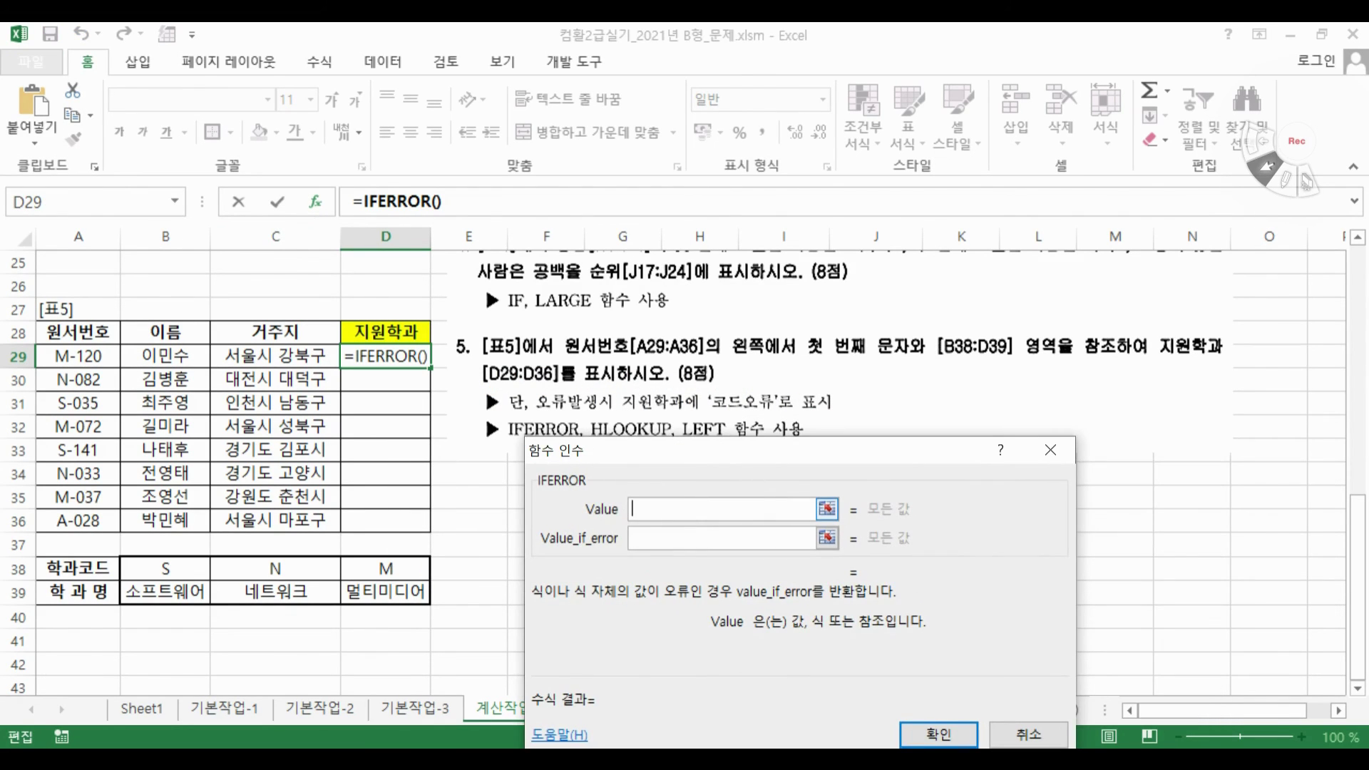
pyautogui.click(736, 543)
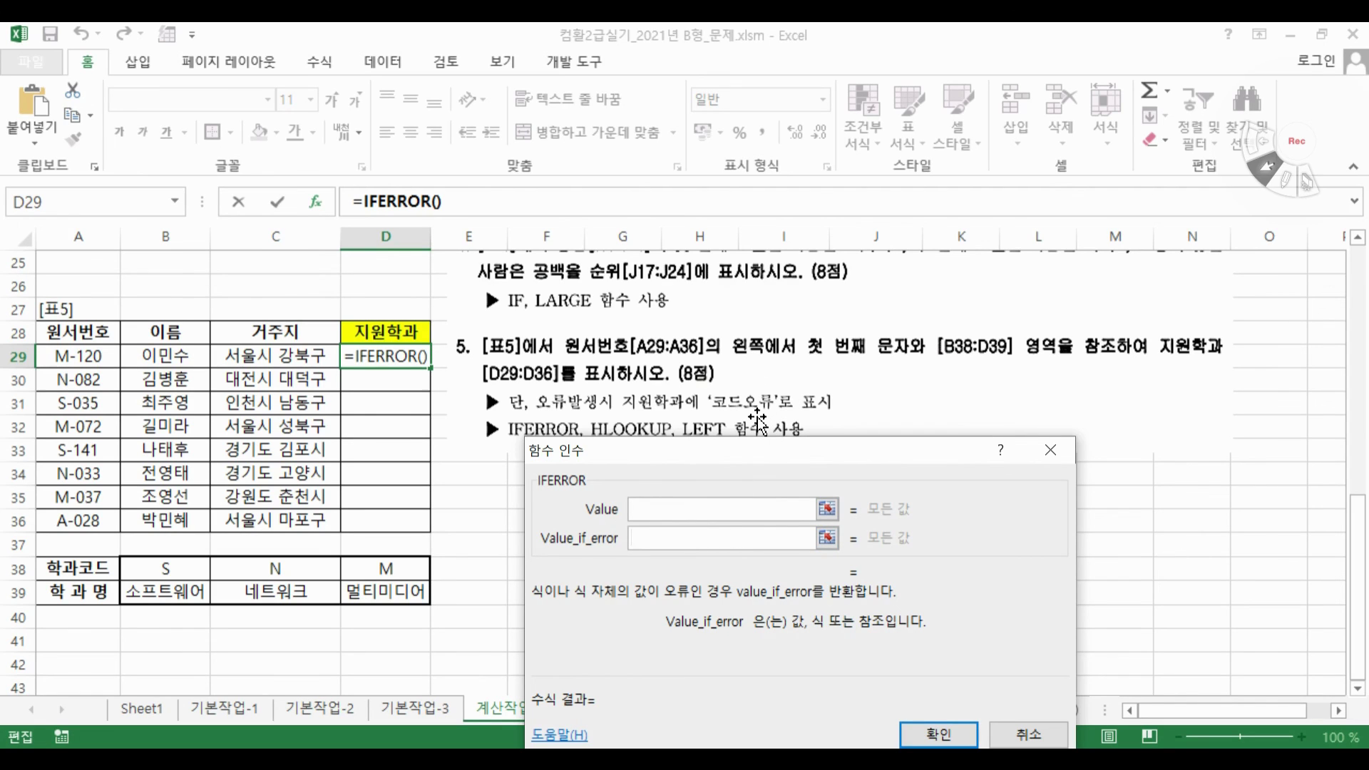
pyautogui.write('"')
pyautogui.write('코드올')
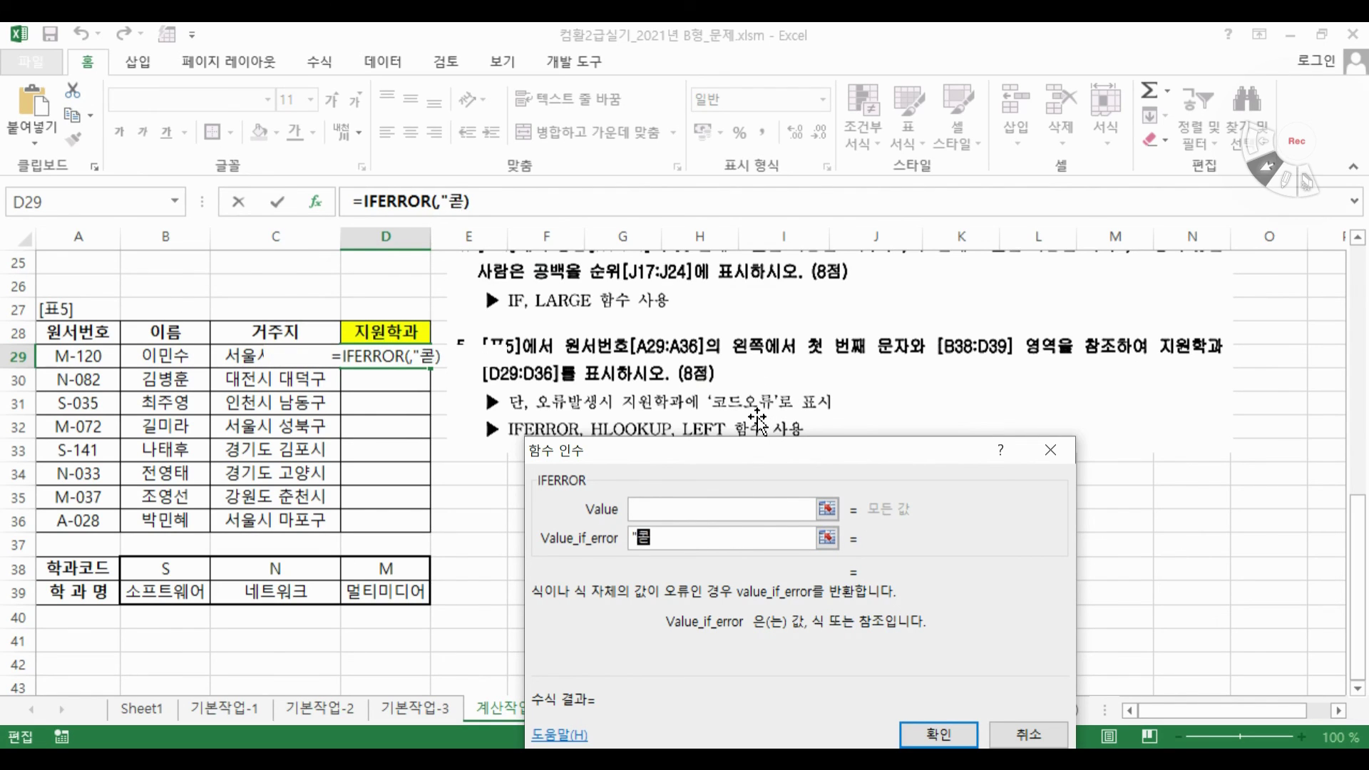
pyautogui.write('류"')
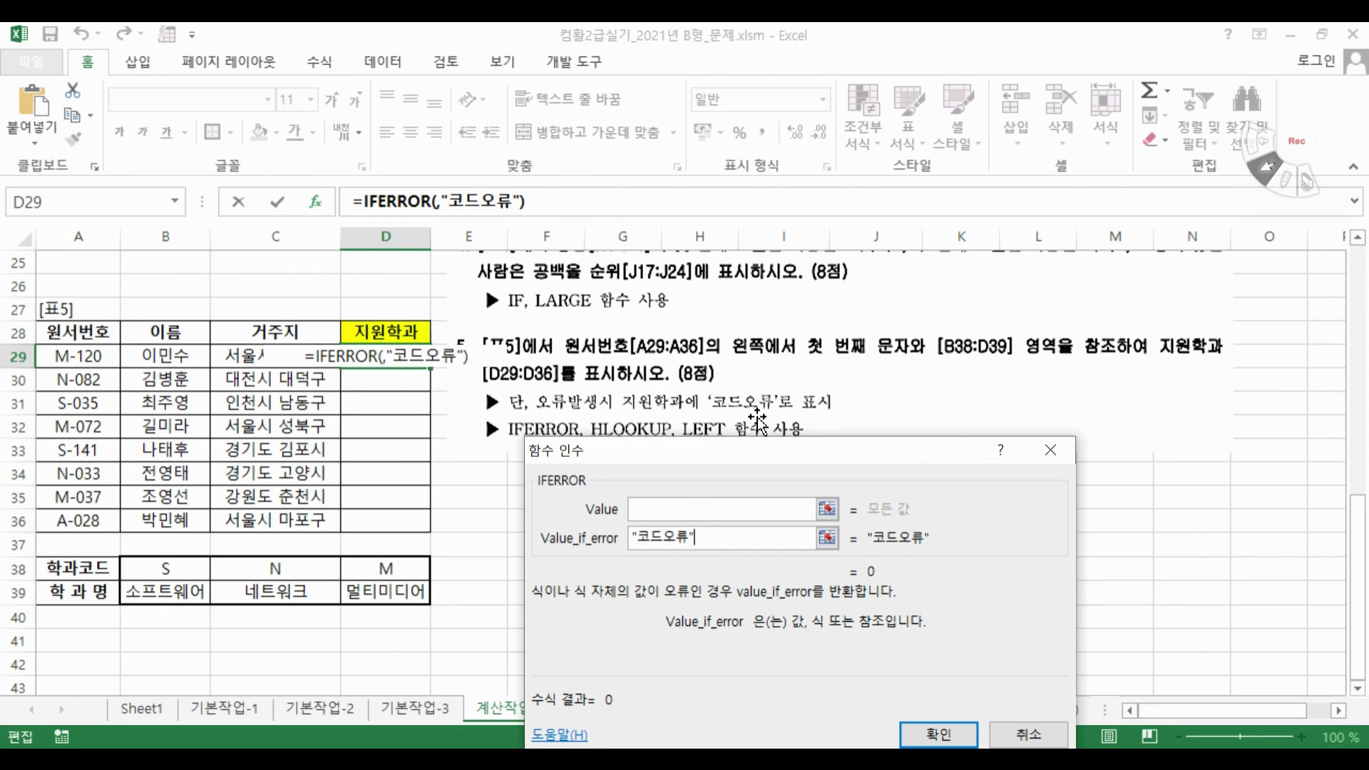
# Find the HLOOKUP function and nest it in IFERROR's Value argument
pyautogui.hotkey('shift', 'Tab')
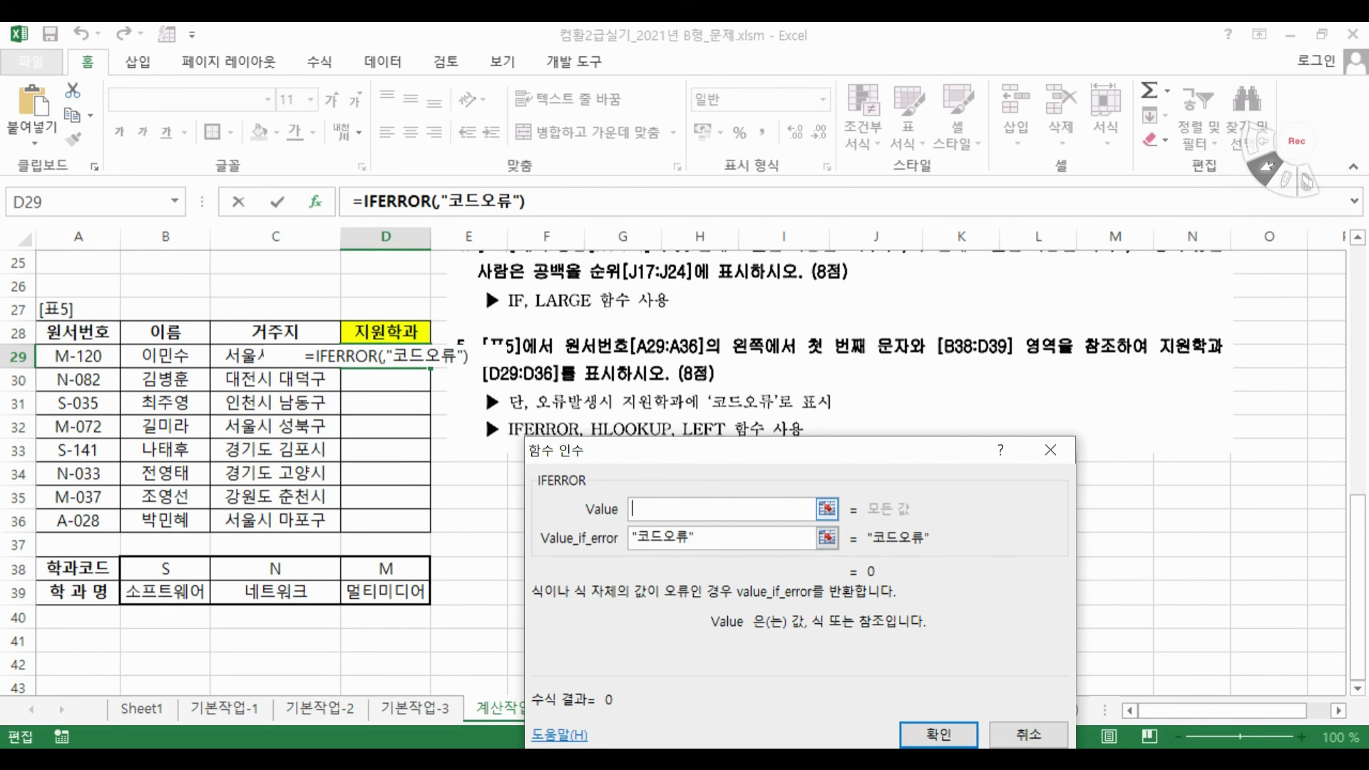
pyautogui.moveTo(640, 449); pyautogui.dragTo(625, 472)
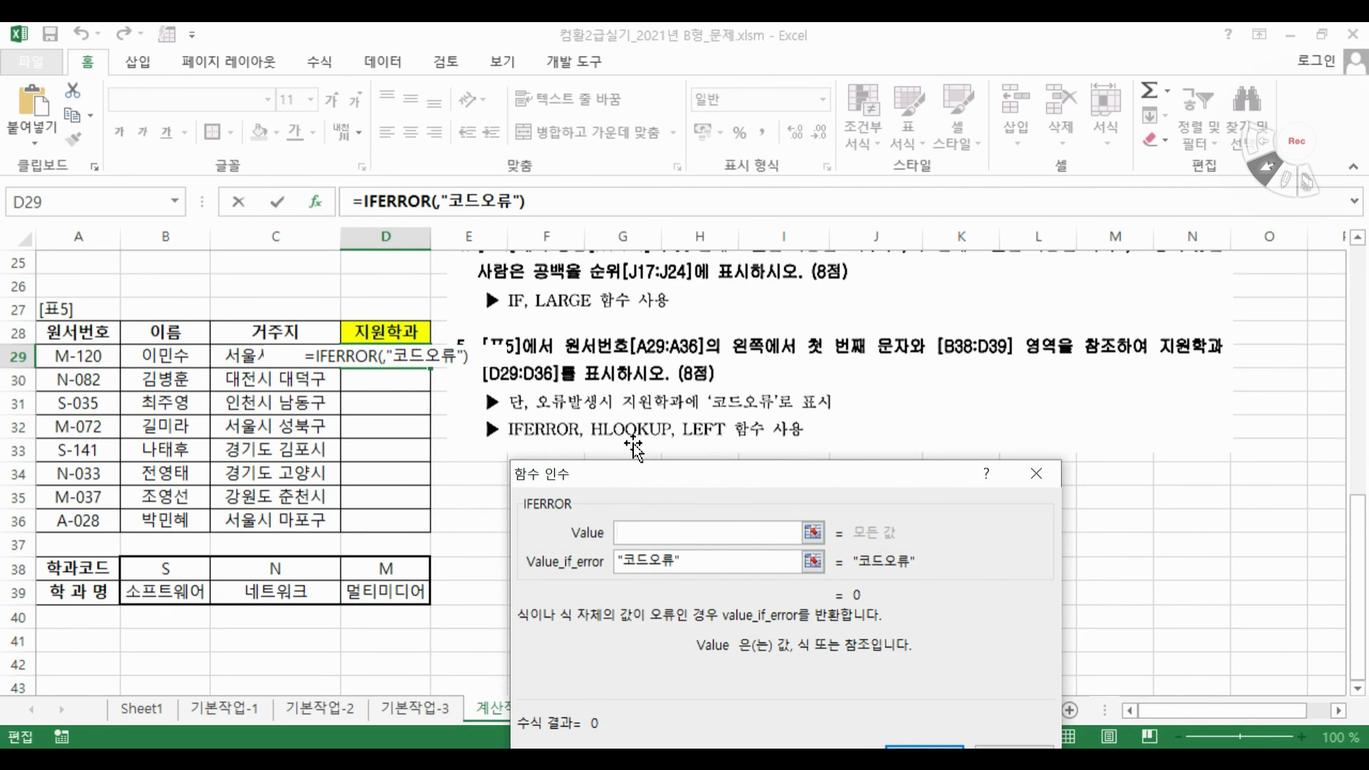
pyautogui.click(174, 202)
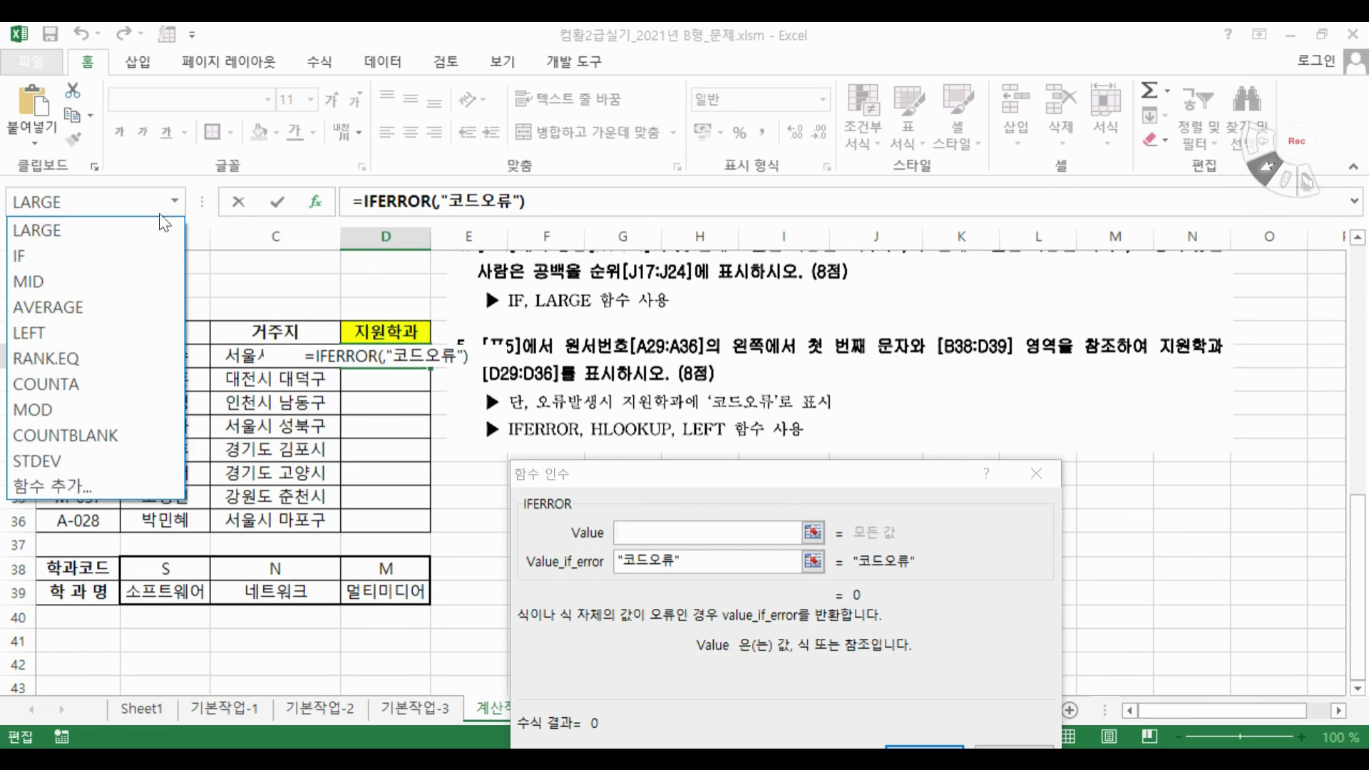
pyautogui.click(77, 489)
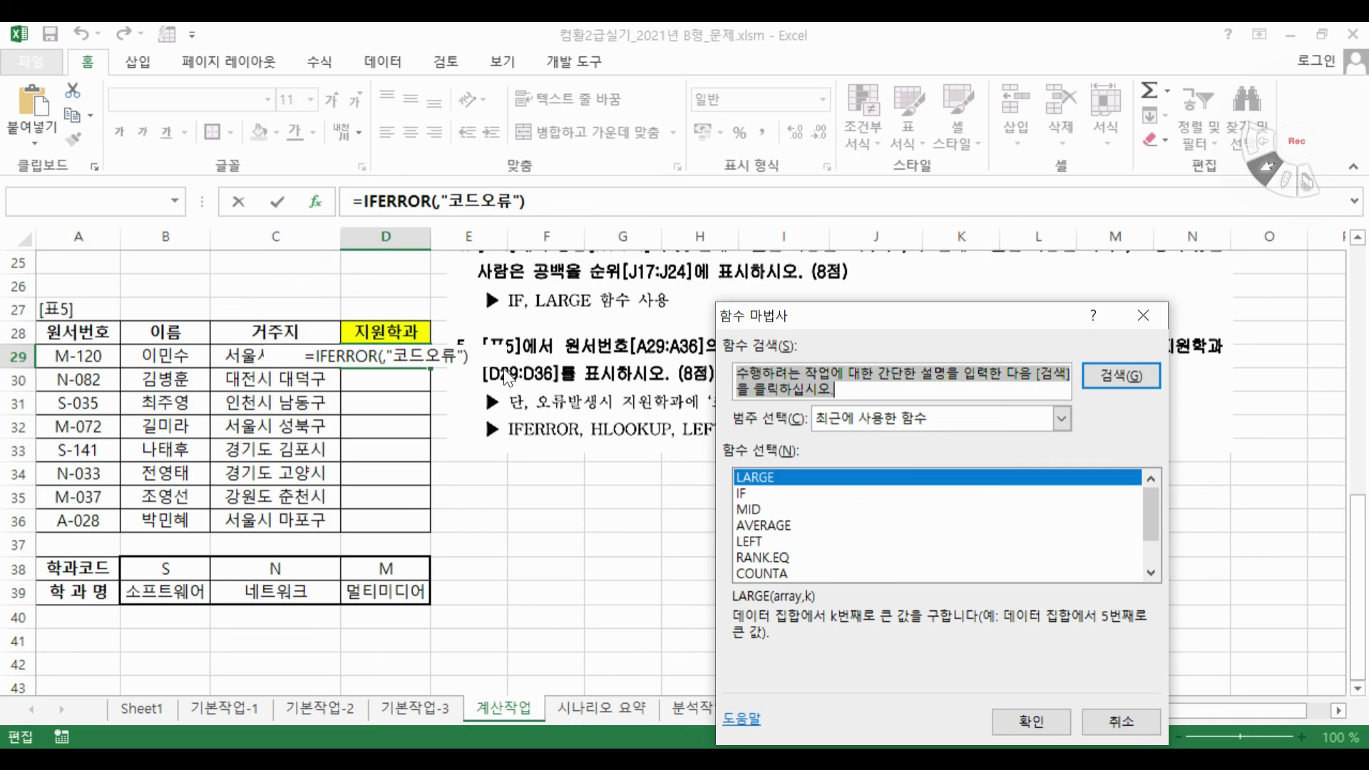
pyautogui.write('hlookup')
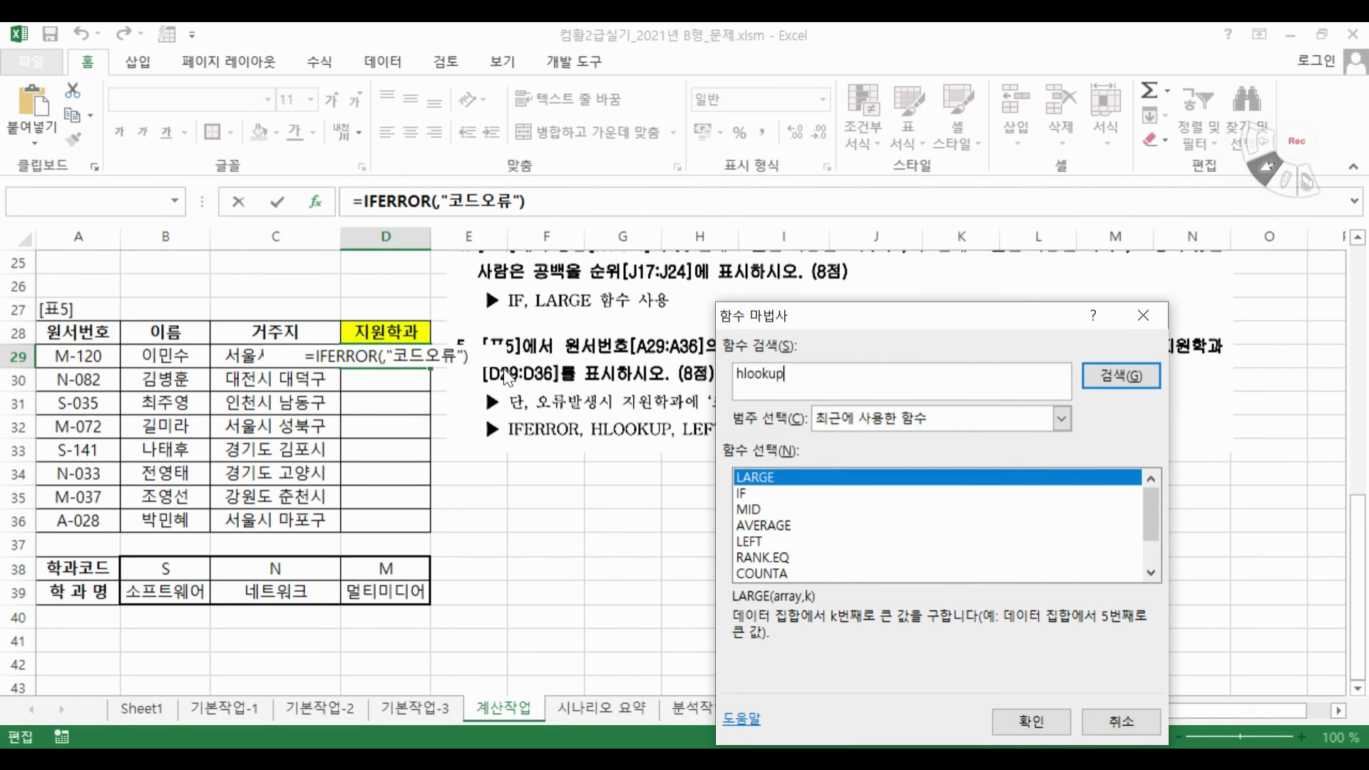
pyautogui.press('Return')
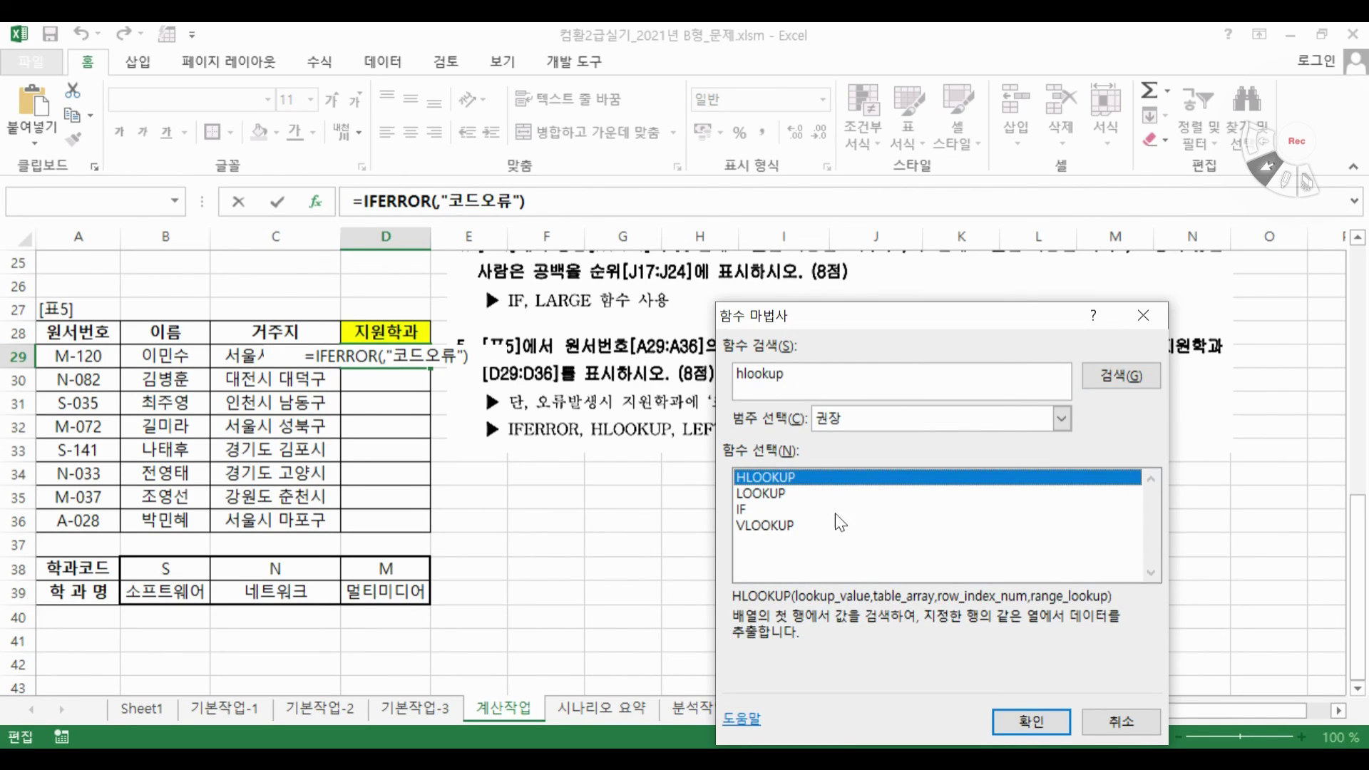
pyautogui.doubleClick(804, 479)
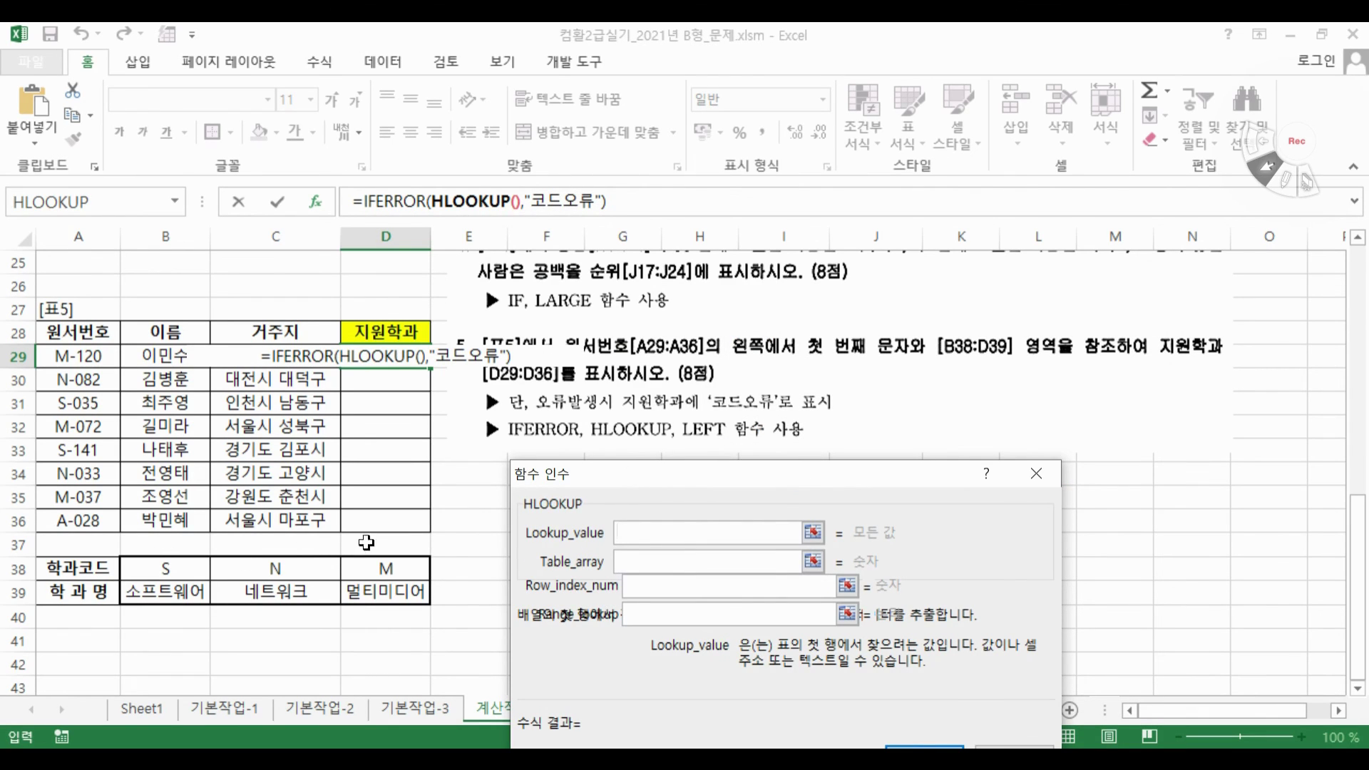
# Switch between the IFERROR and HLOOKUP arguments of the D29 formula to compare them, ending on HLOOKUP
pyautogui.moveTo(668, 473); pyautogui.dragTo(666, 391)
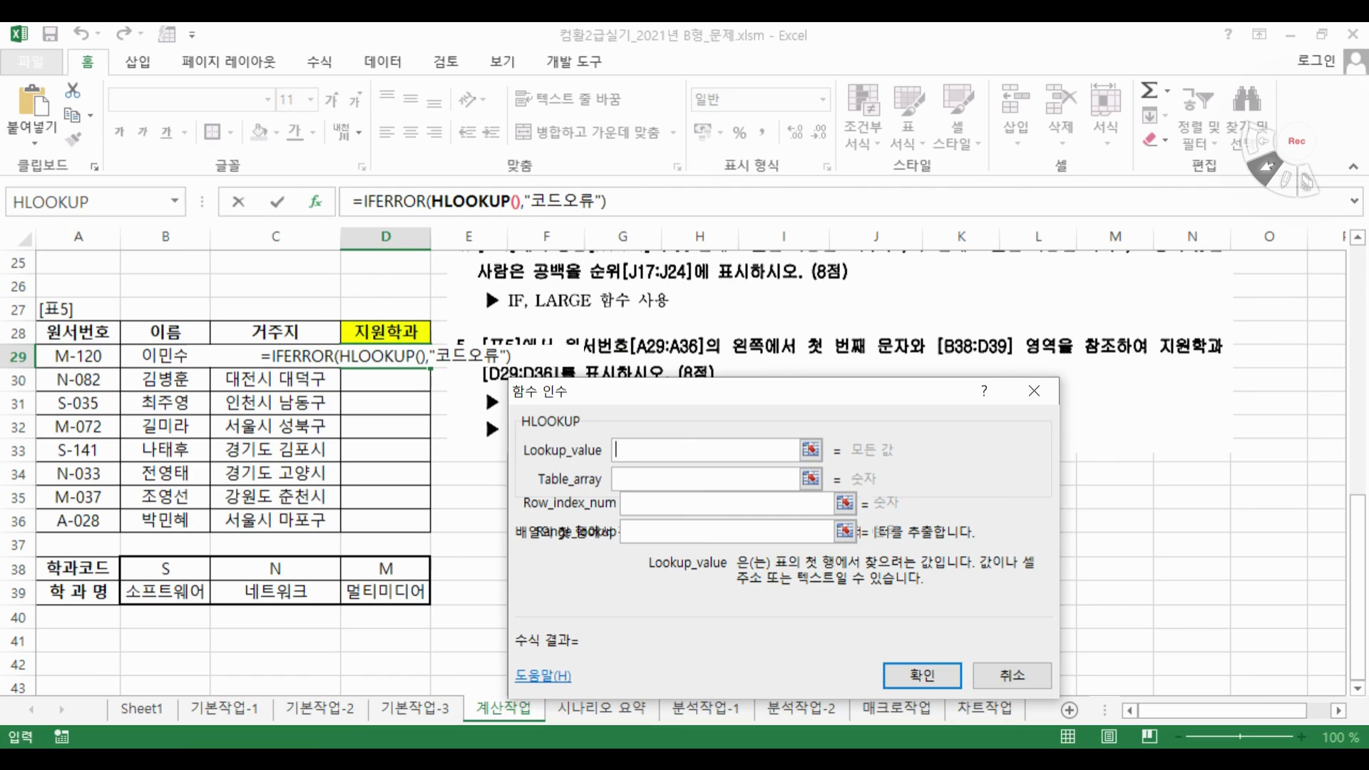
pyautogui.click(396, 201)
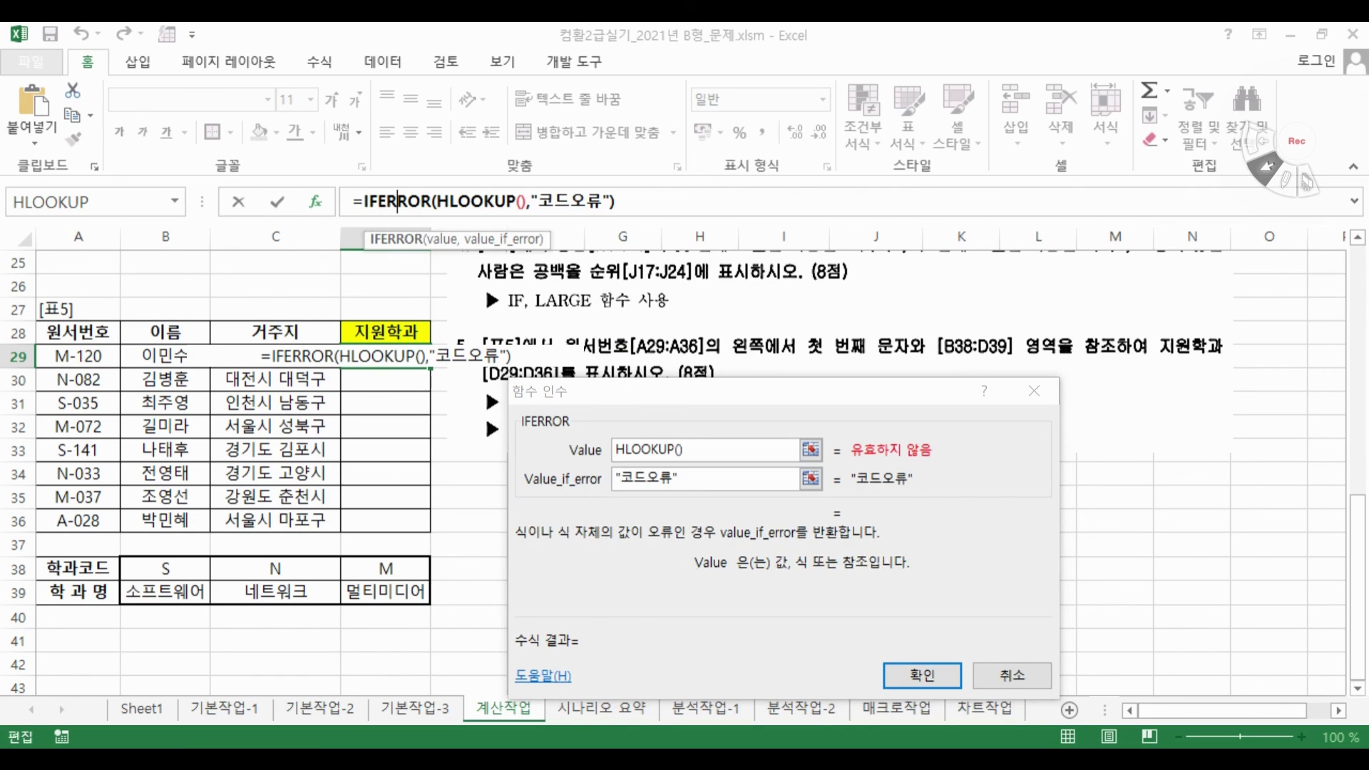
pyautogui.click(454, 201)
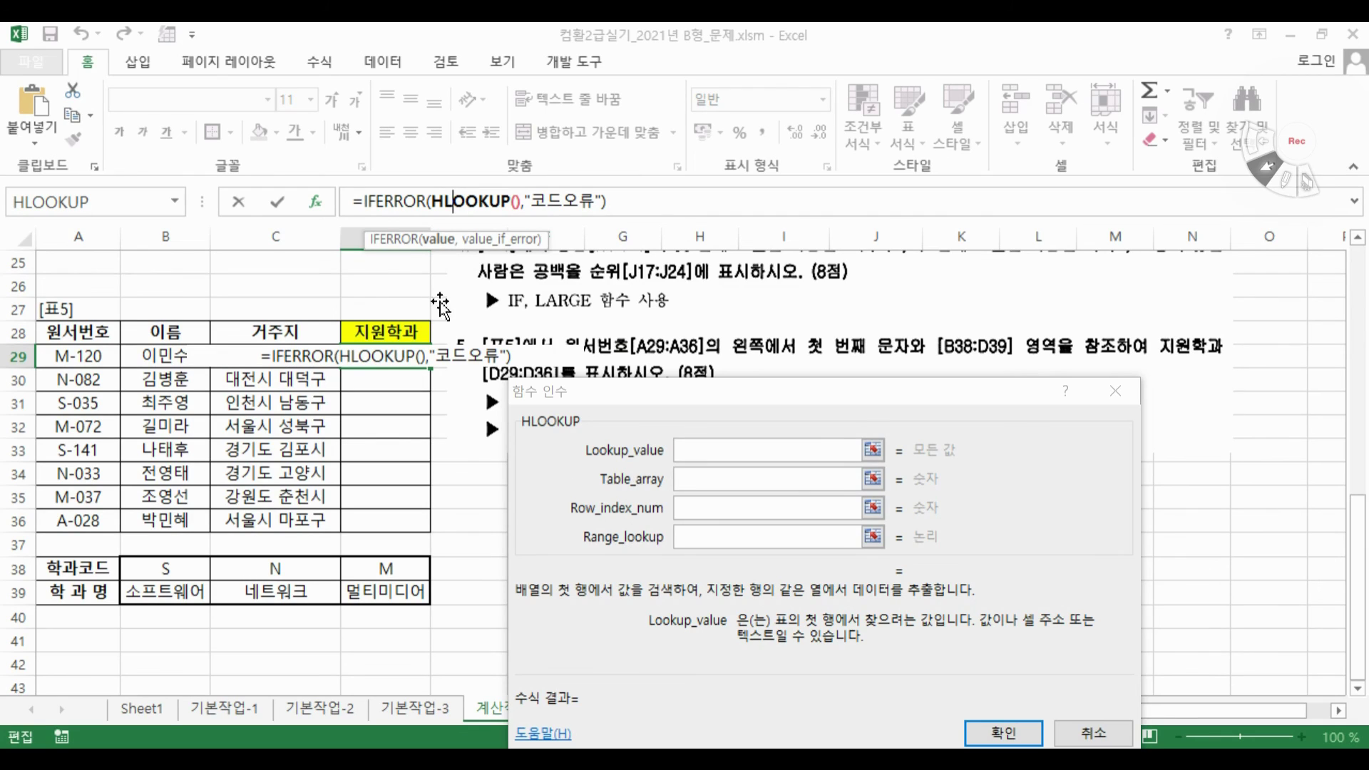
pyautogui.click(396, 202)
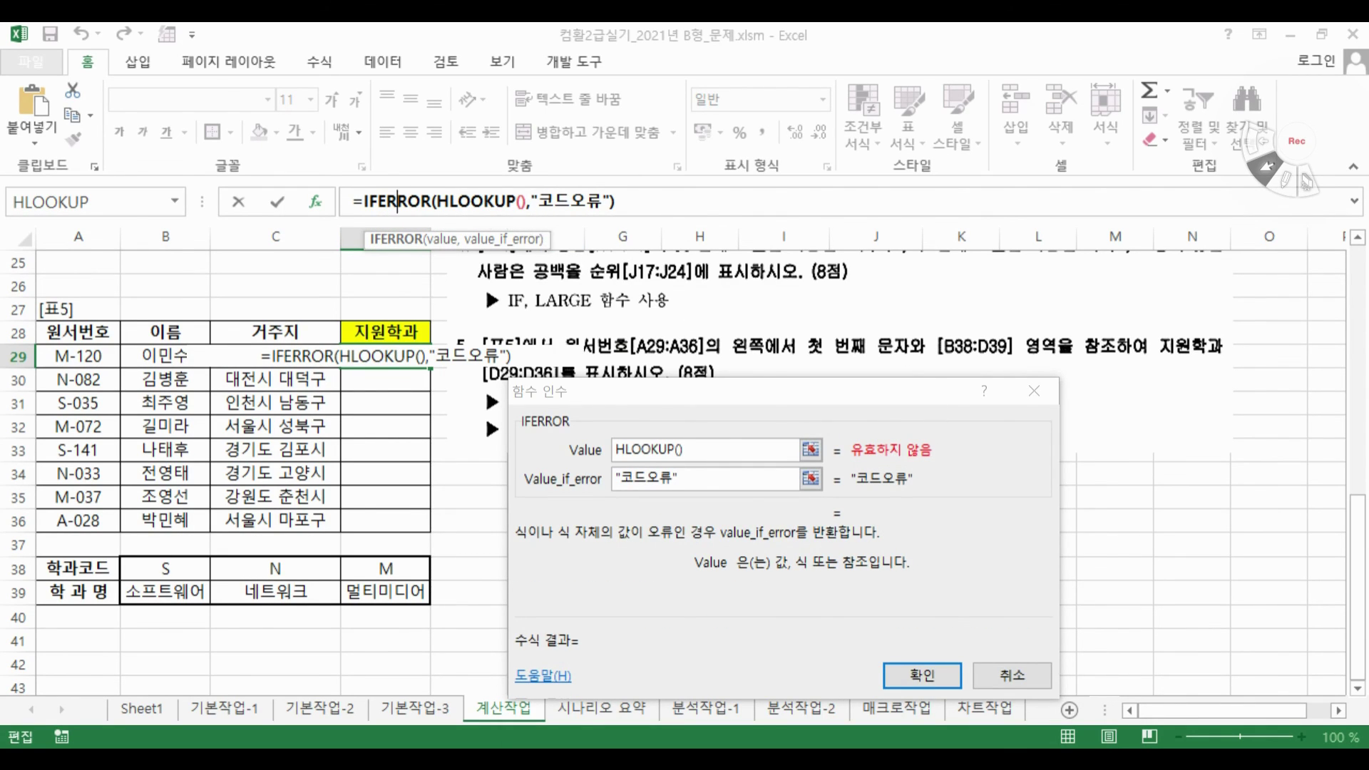
pyautogui.click(467, 201)
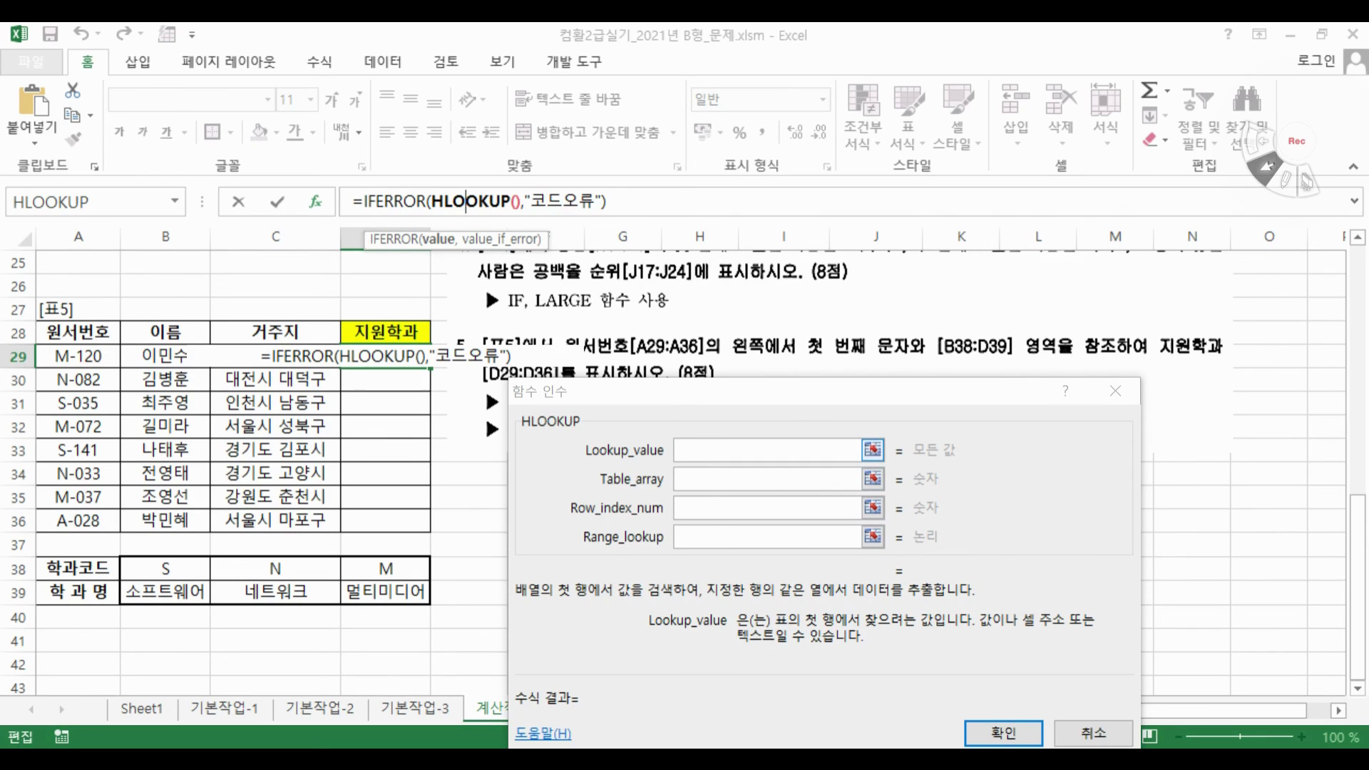
# Nest LEFT in HLOOKUP's Lookup_value, with Text A29 and Num_chars 1
pyautogui.moveTo(707, 391); pyautogui.dragTo(726, 455)
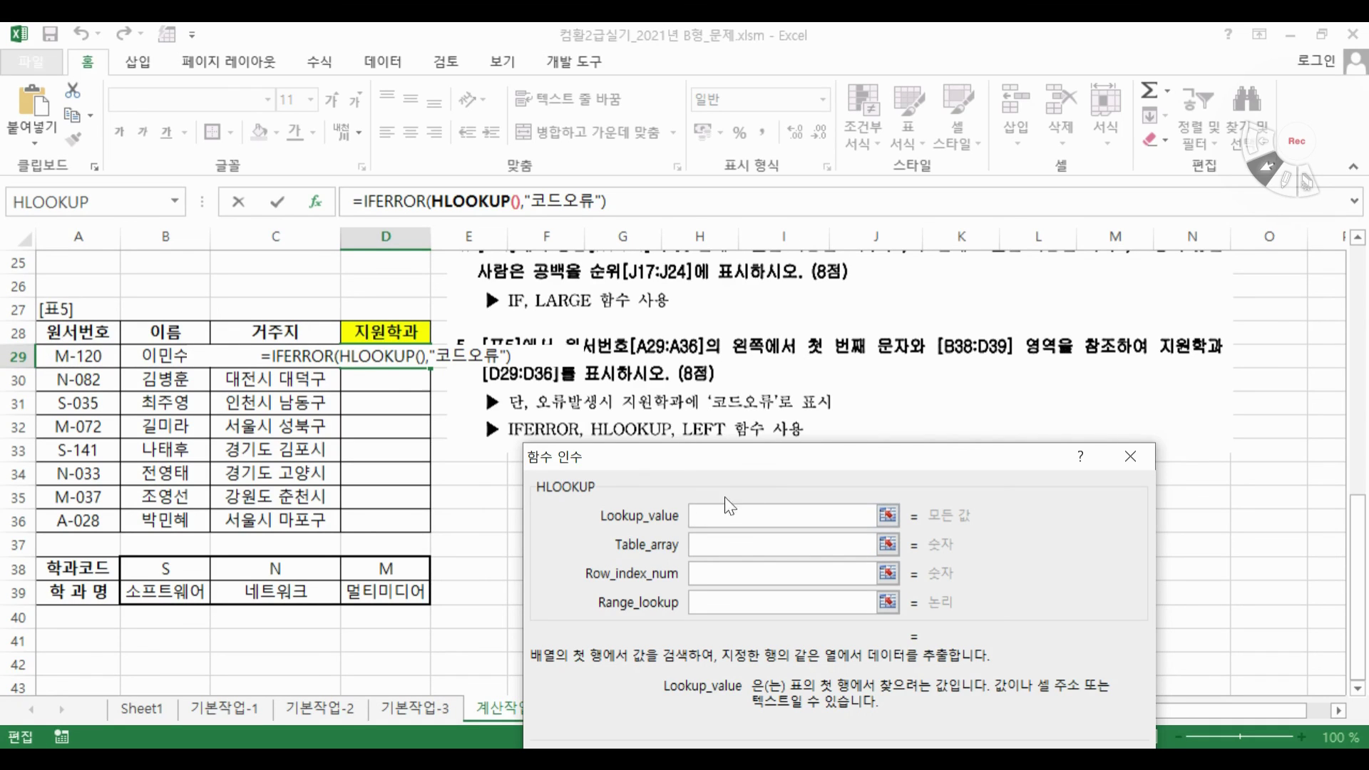
pyautogui.click(173, 200)
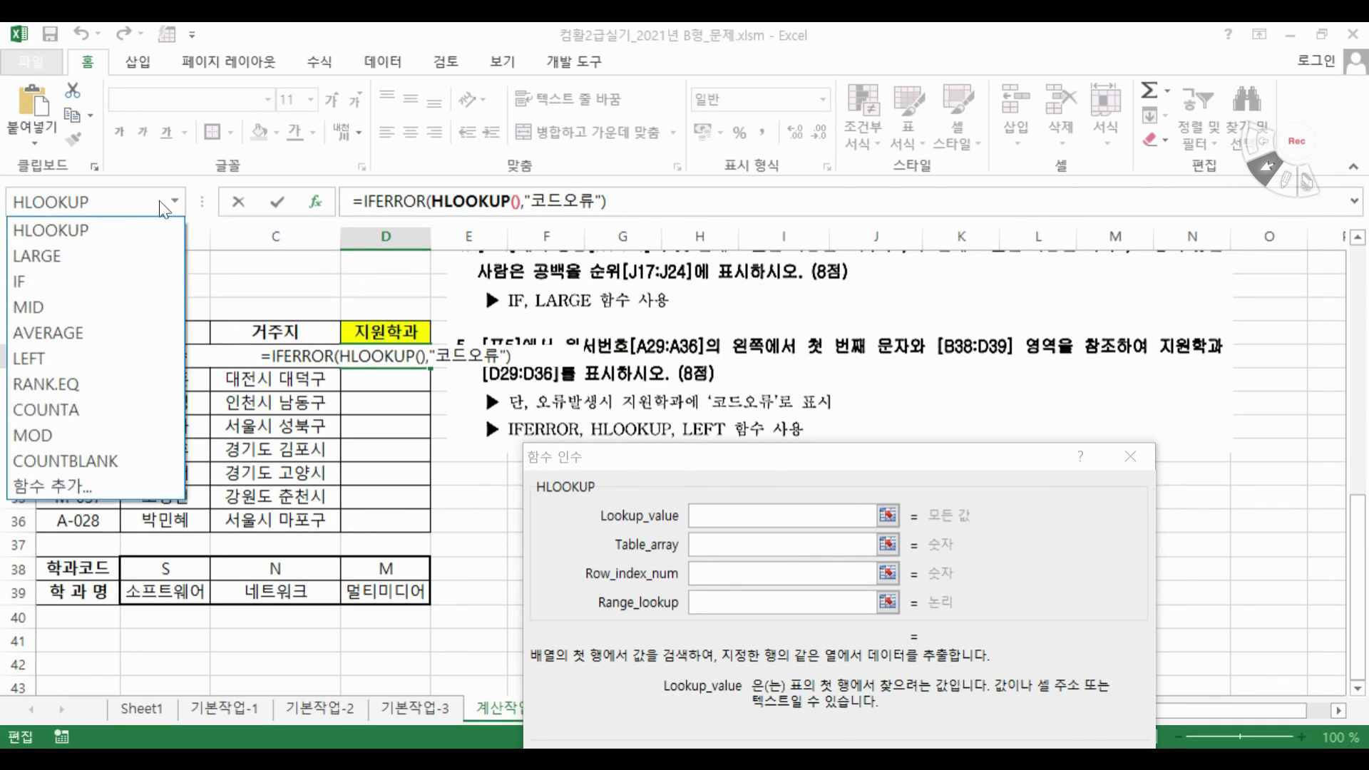
pyautogui.click(57, 358)
pyautogui.click(67, 355)
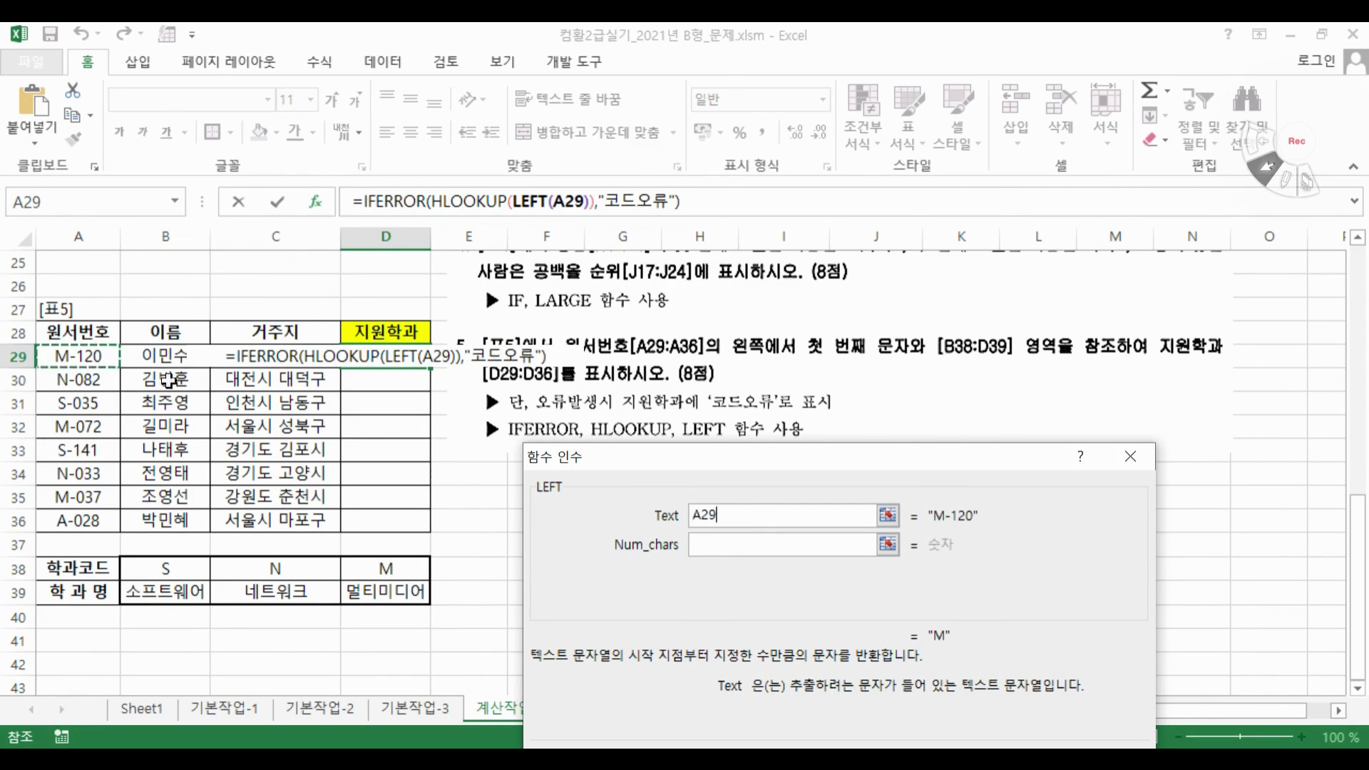
pyautogui.click(736, 546)
pyautogui.write('1')
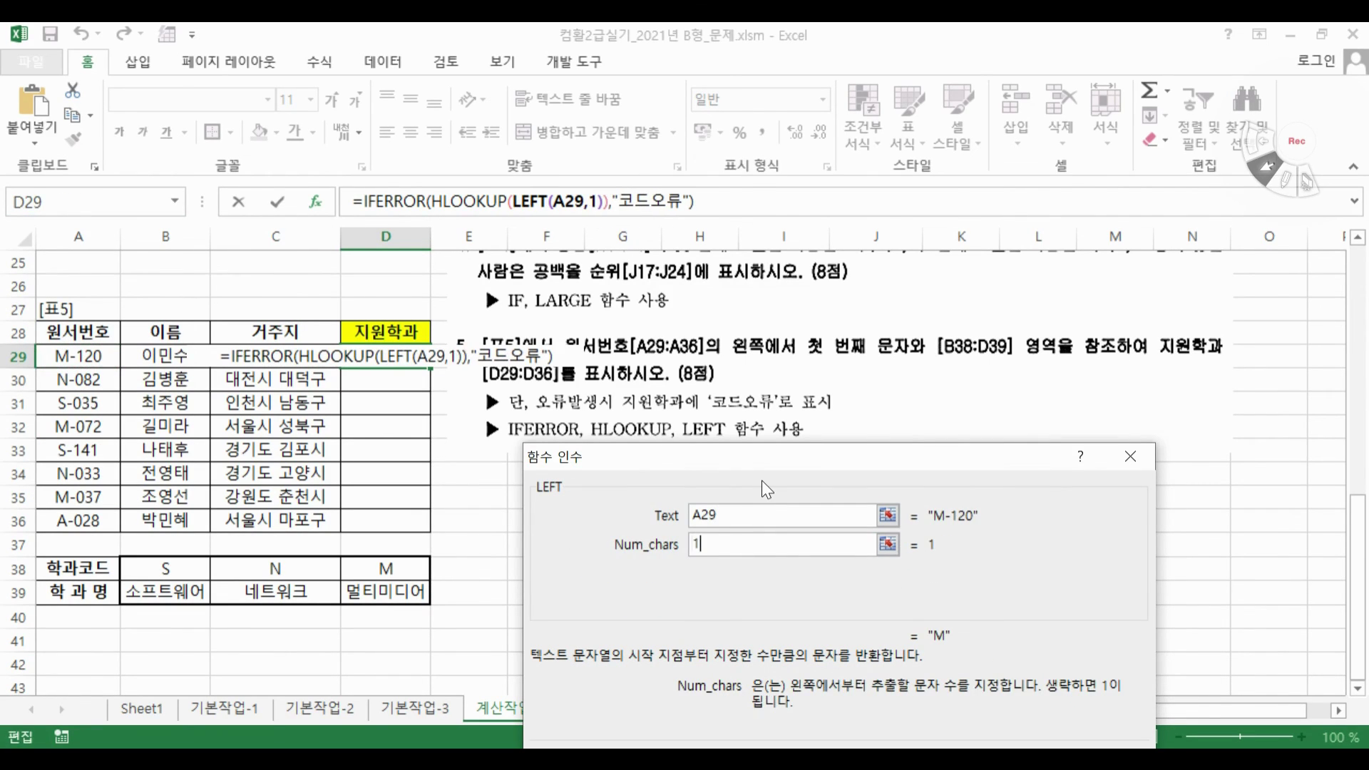
# Return to the HLOOKUP arguments and set Table_array to the absolute range $B$38:$D$39
pyautogui.click(467, 202)
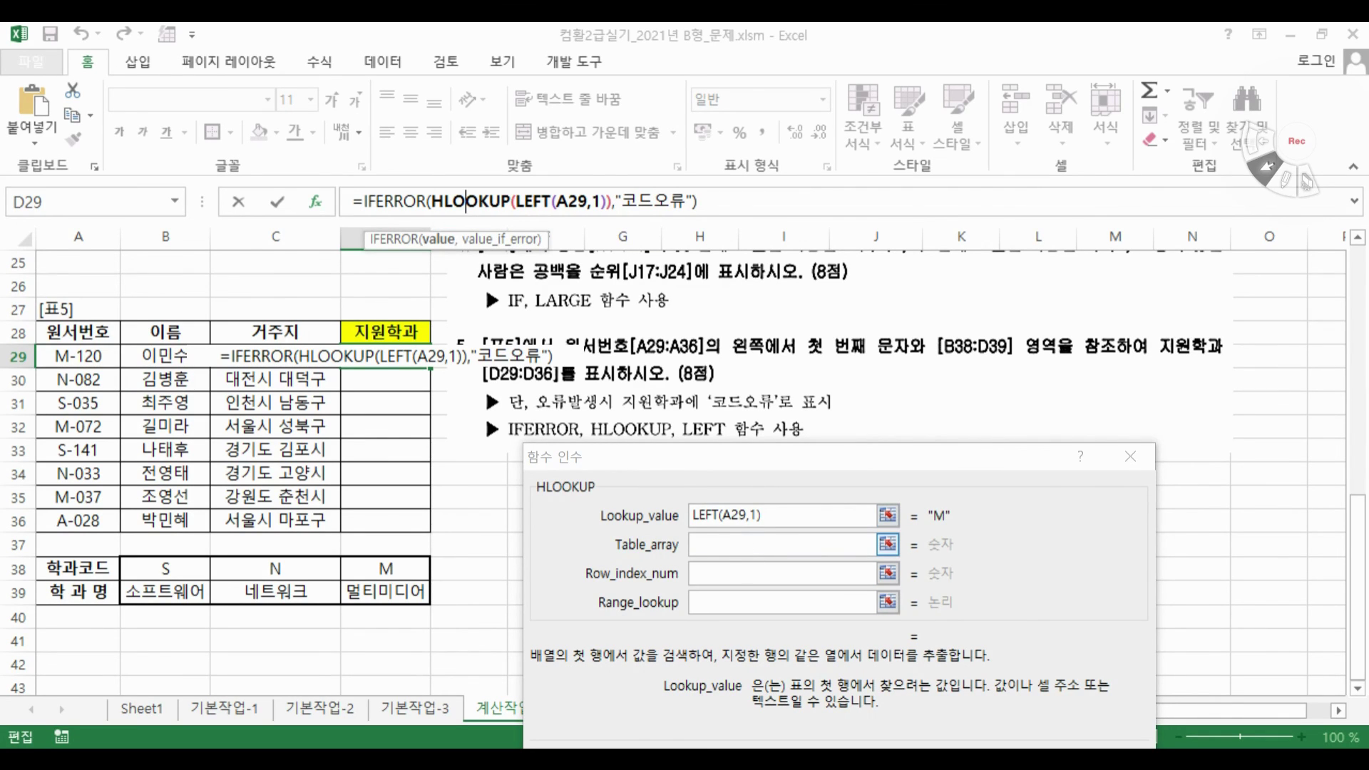
pyautogui.click(770, 544)
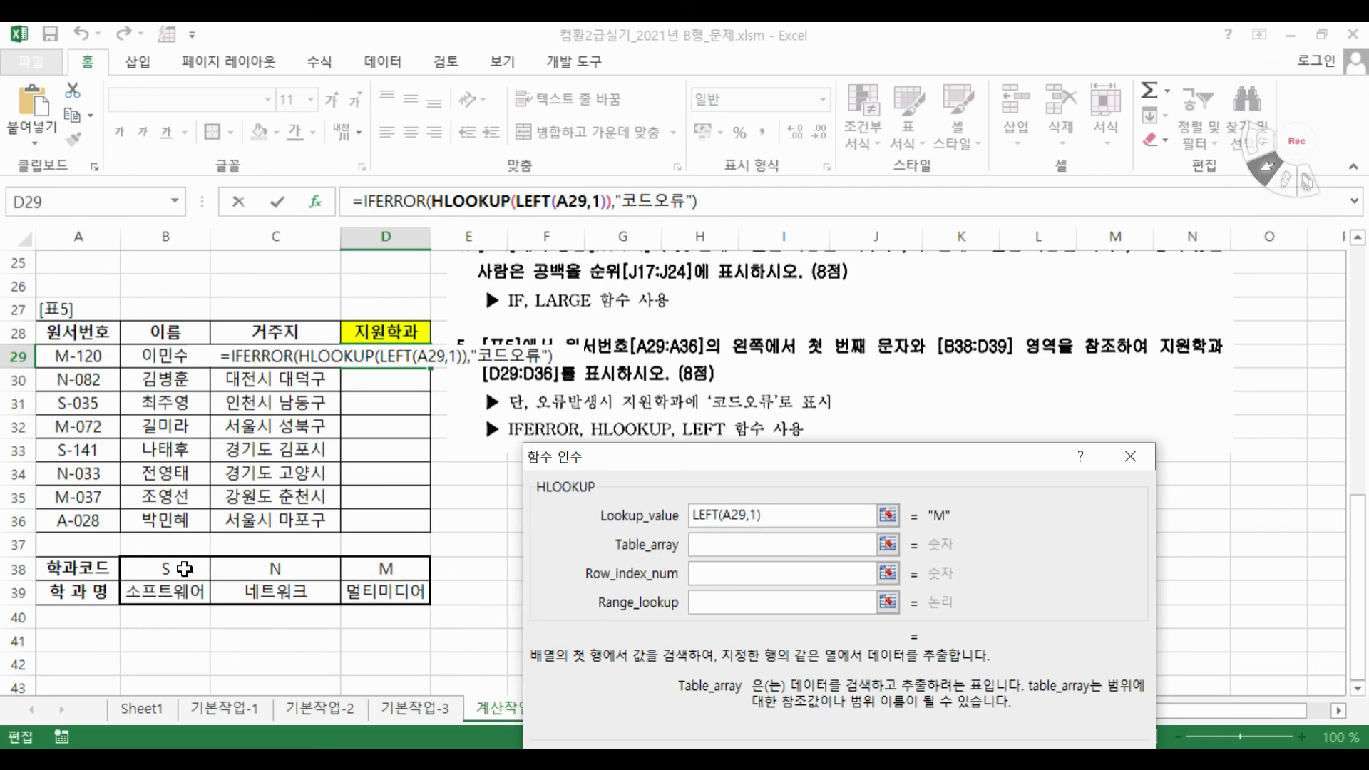
pyautogui.moveTo(184, 568); pyautogui.dragTo(421, 626)
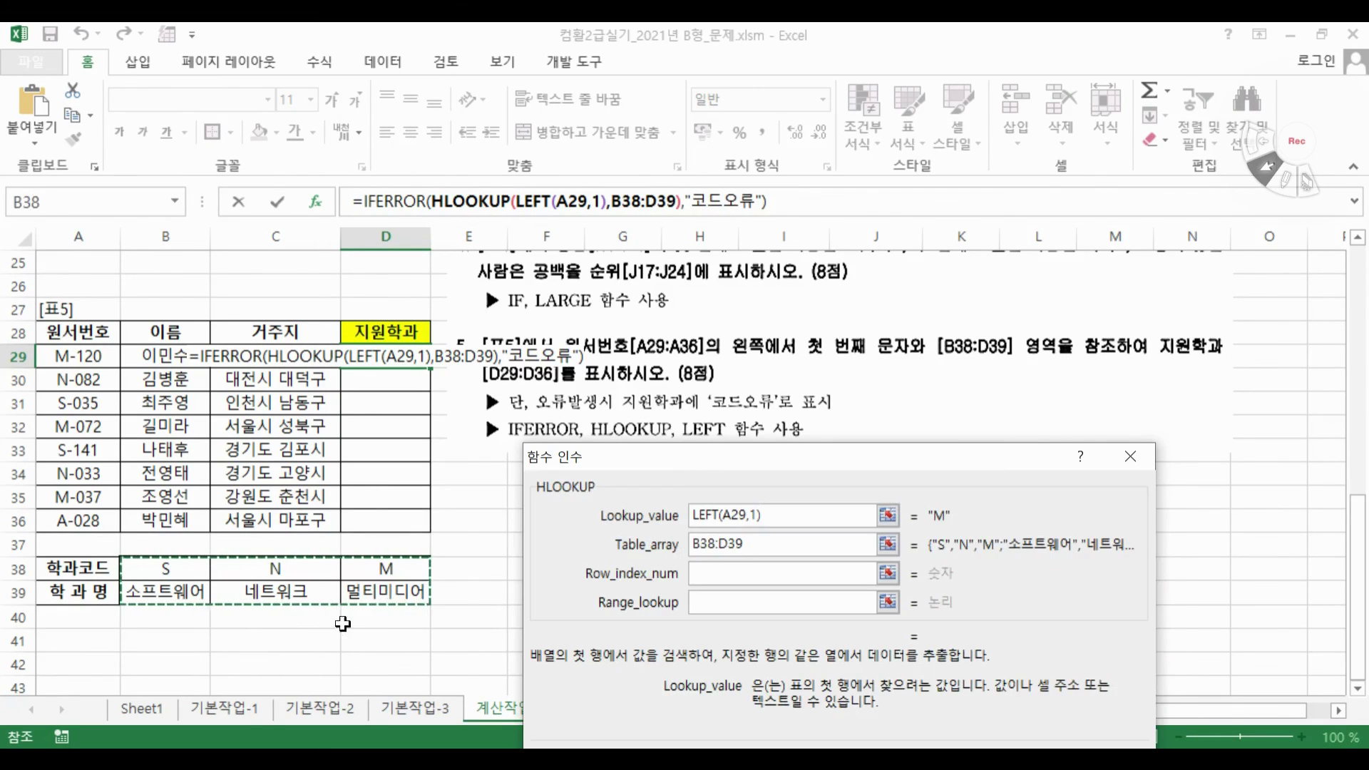
pyautogui.press('F4')
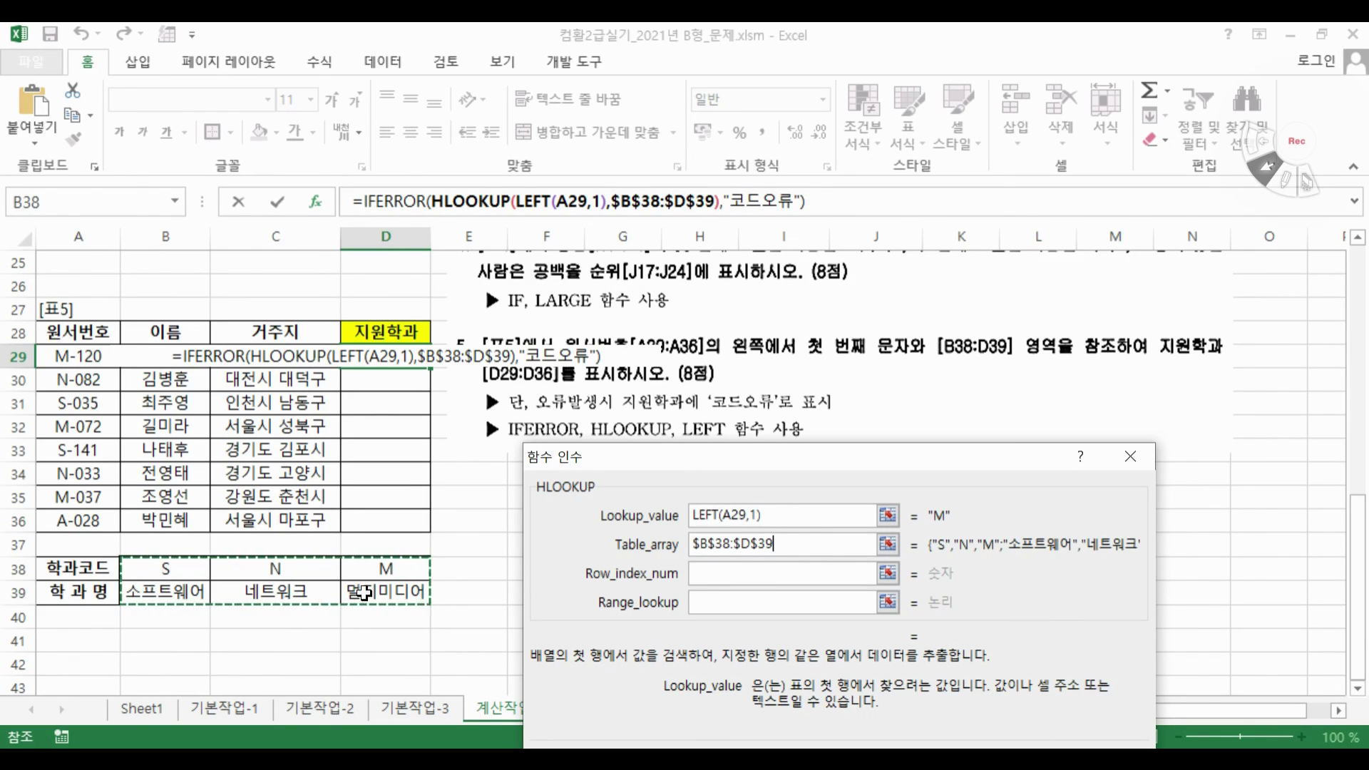
# Set HLOOKUP's Row_index_num to 2 and Range_lookup to 0, and confirm the formula in D29
pyautogui.moveTo(633, 463); pyautogui.dragTo(584, 385)
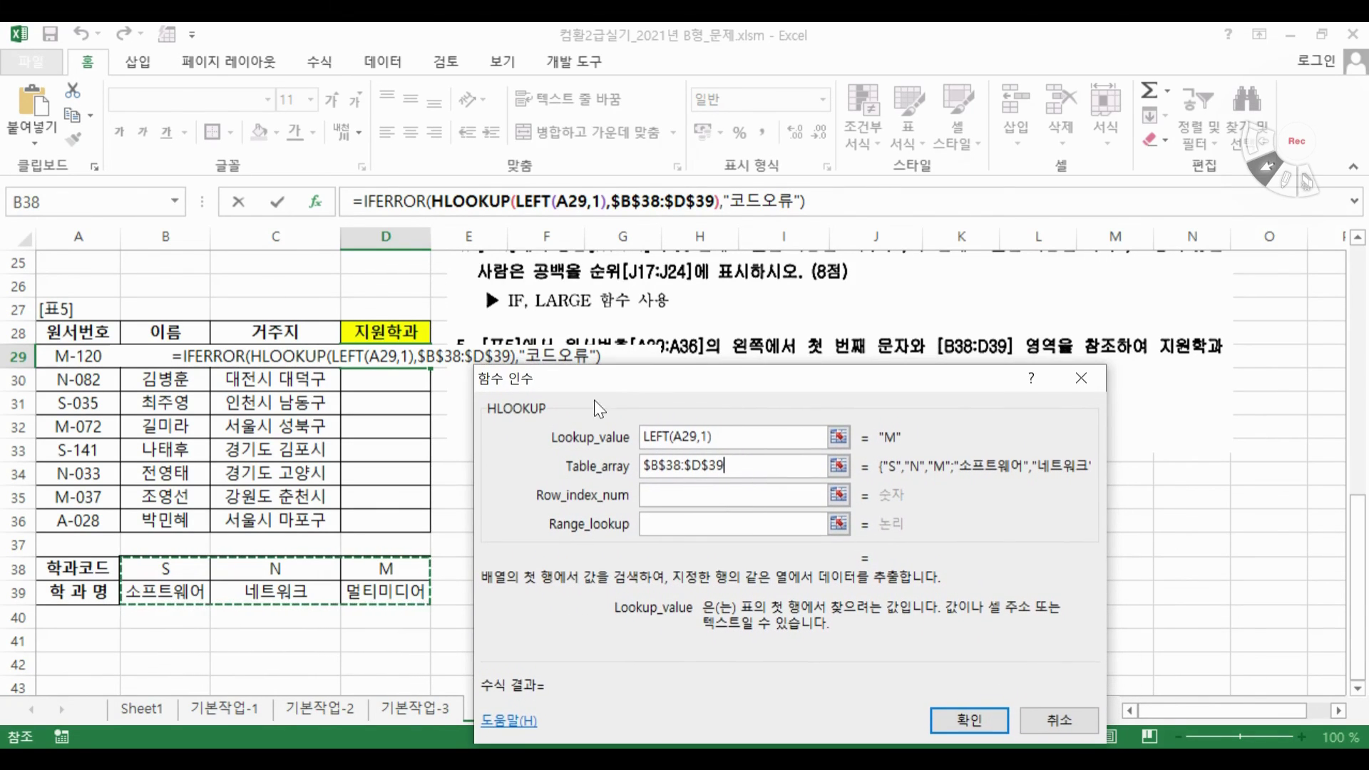
pyautogui.click(710, 494)
pyautogui.write('2')
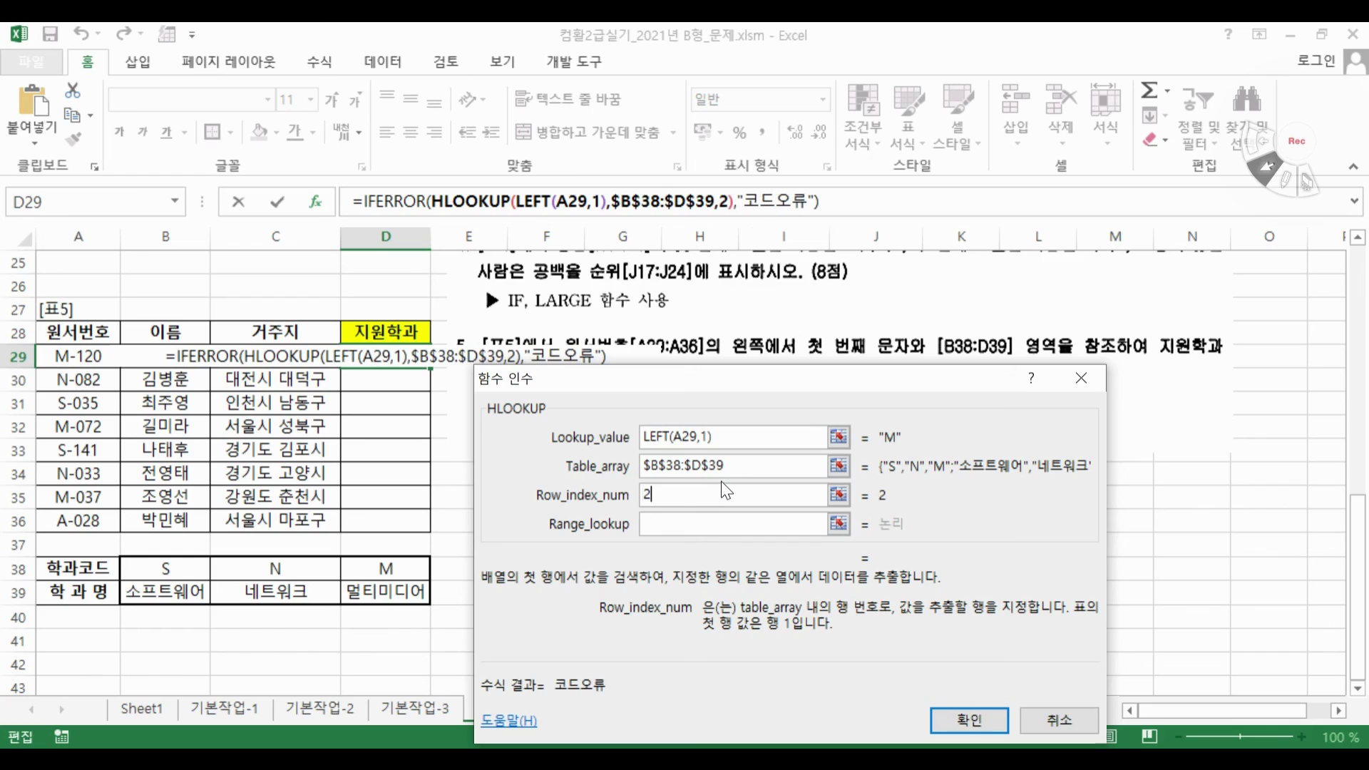
pyautogui.click(689, 524)
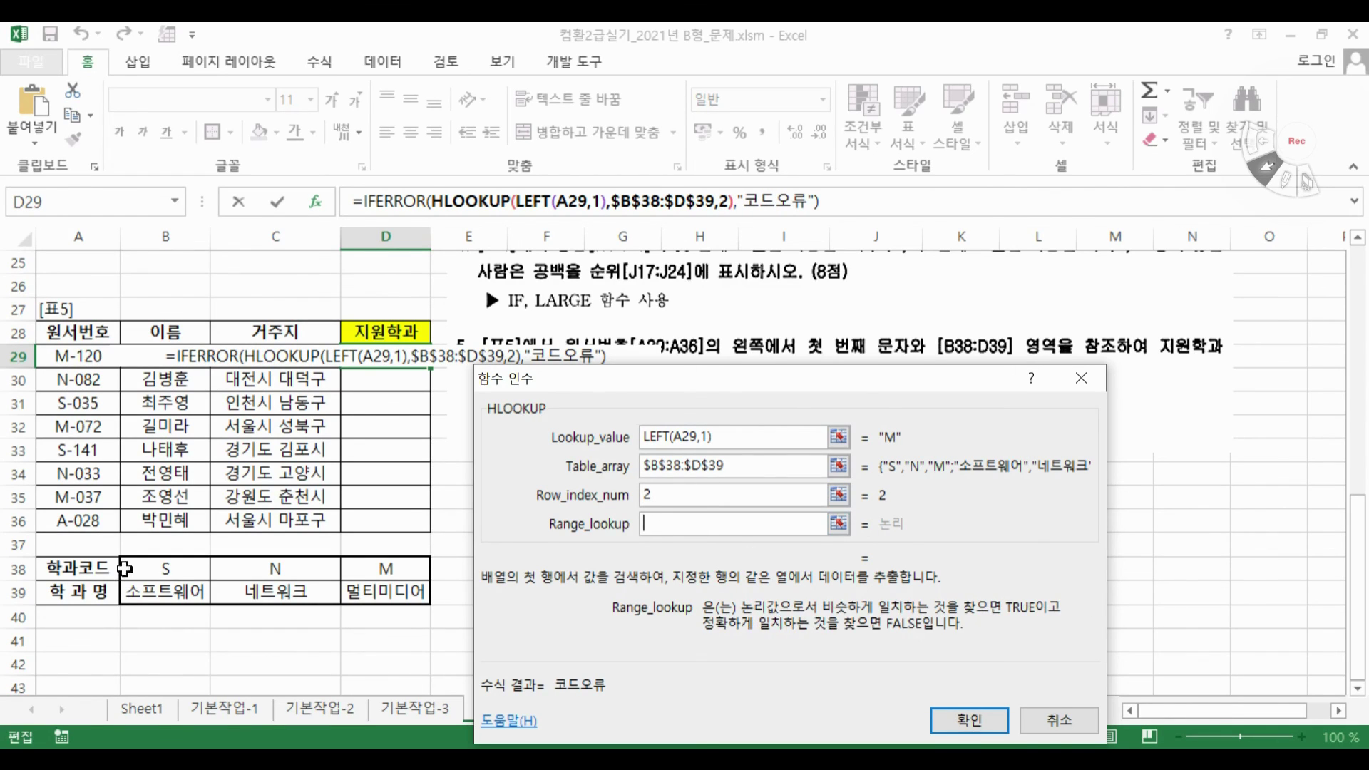
pyautogui.write('0')
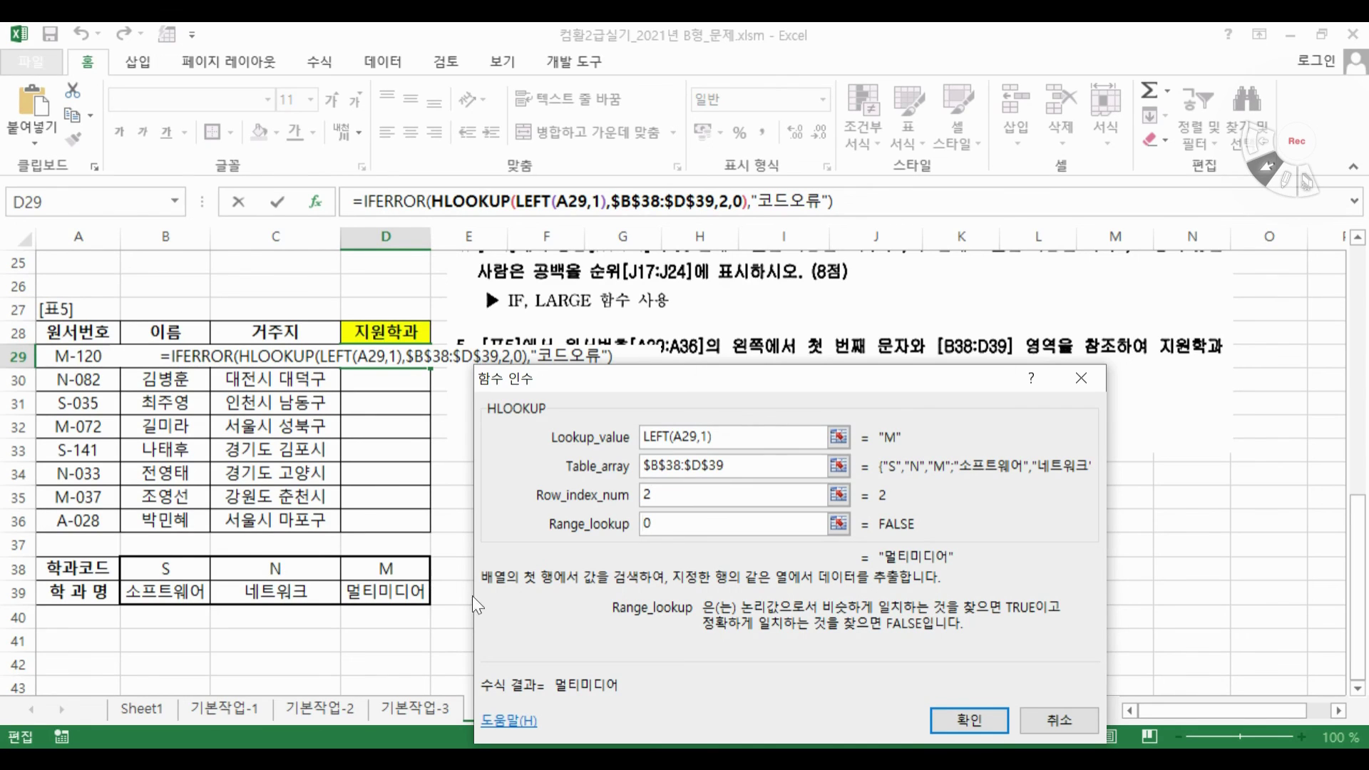
pyautogui.click(969, 720)
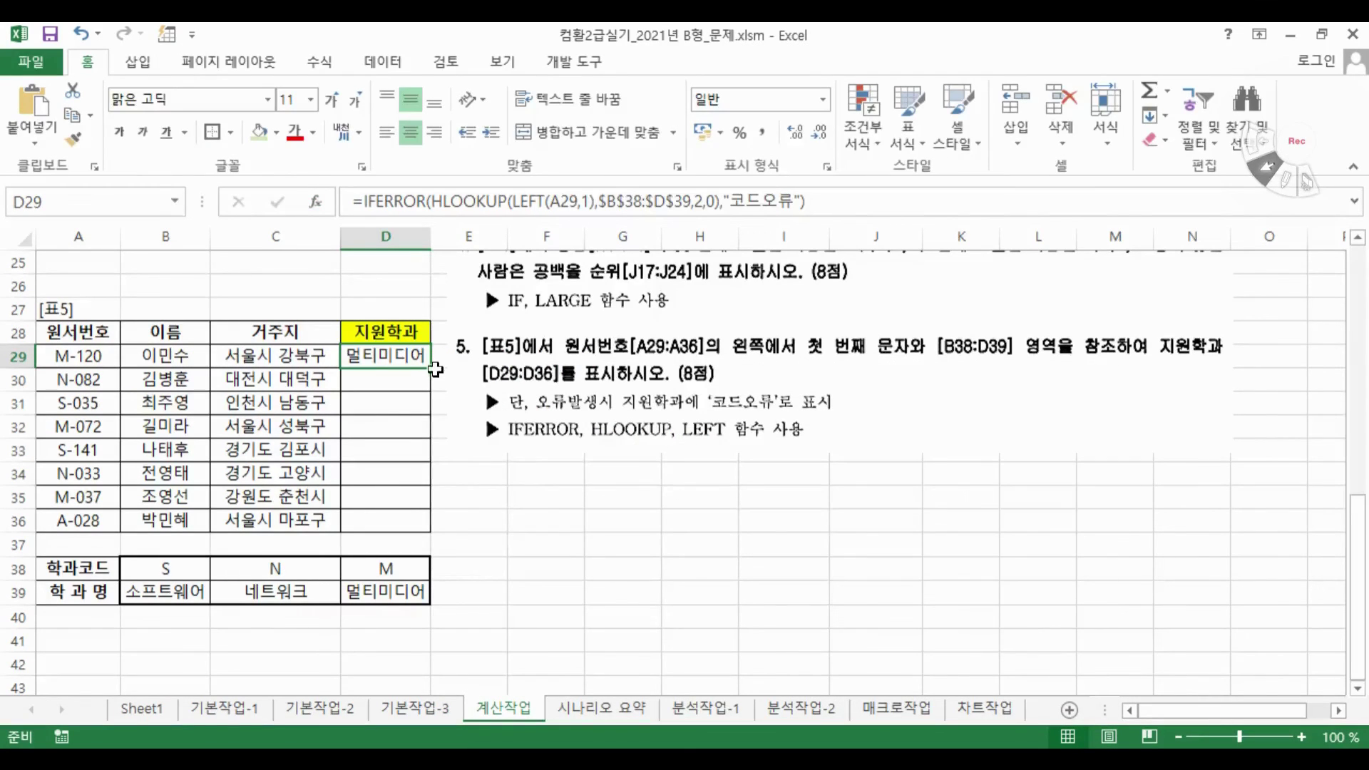
# Fill the D29 formula down the 지원학과 column to D36 and move the problem text picture farther away from [표5]
pyautogui.moveTo(434, 369); pyautogui.dragTo(427, 534)
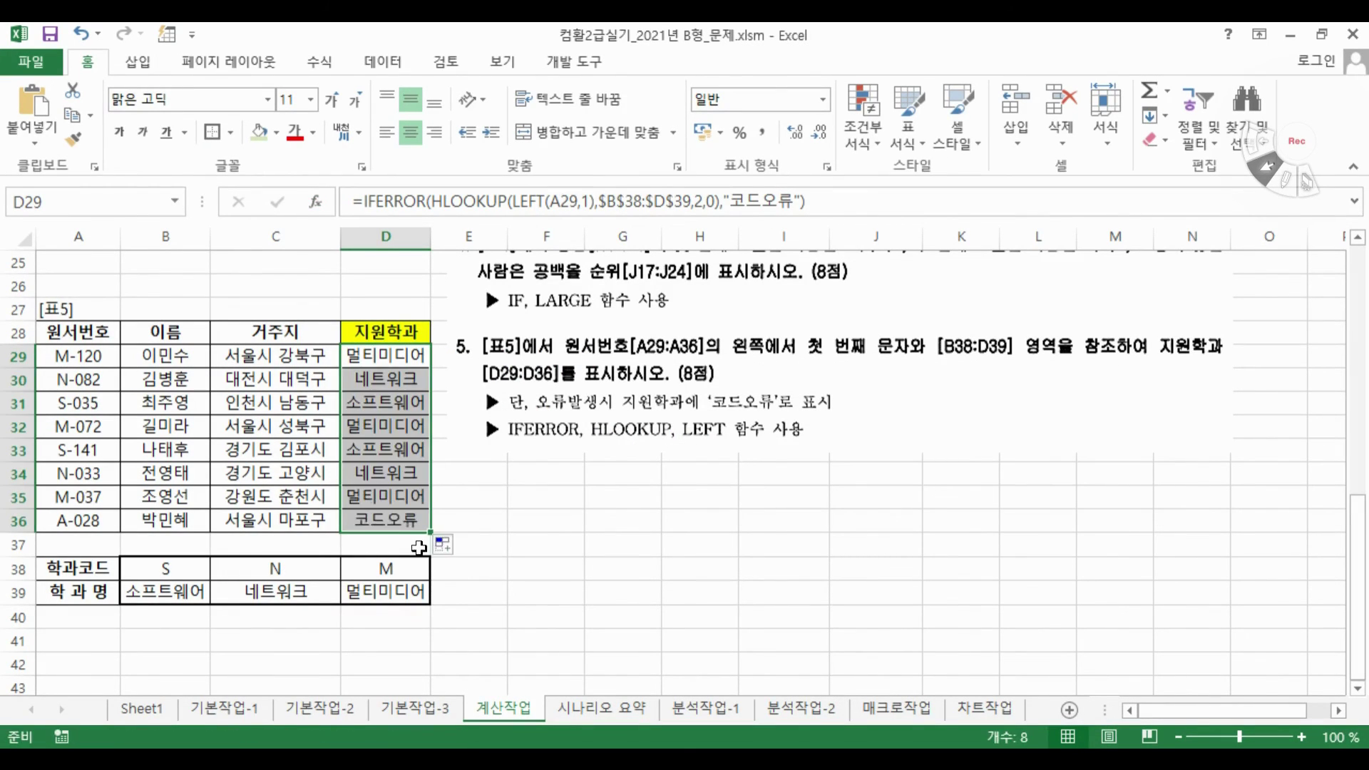
pyautogui.click(389, 524)
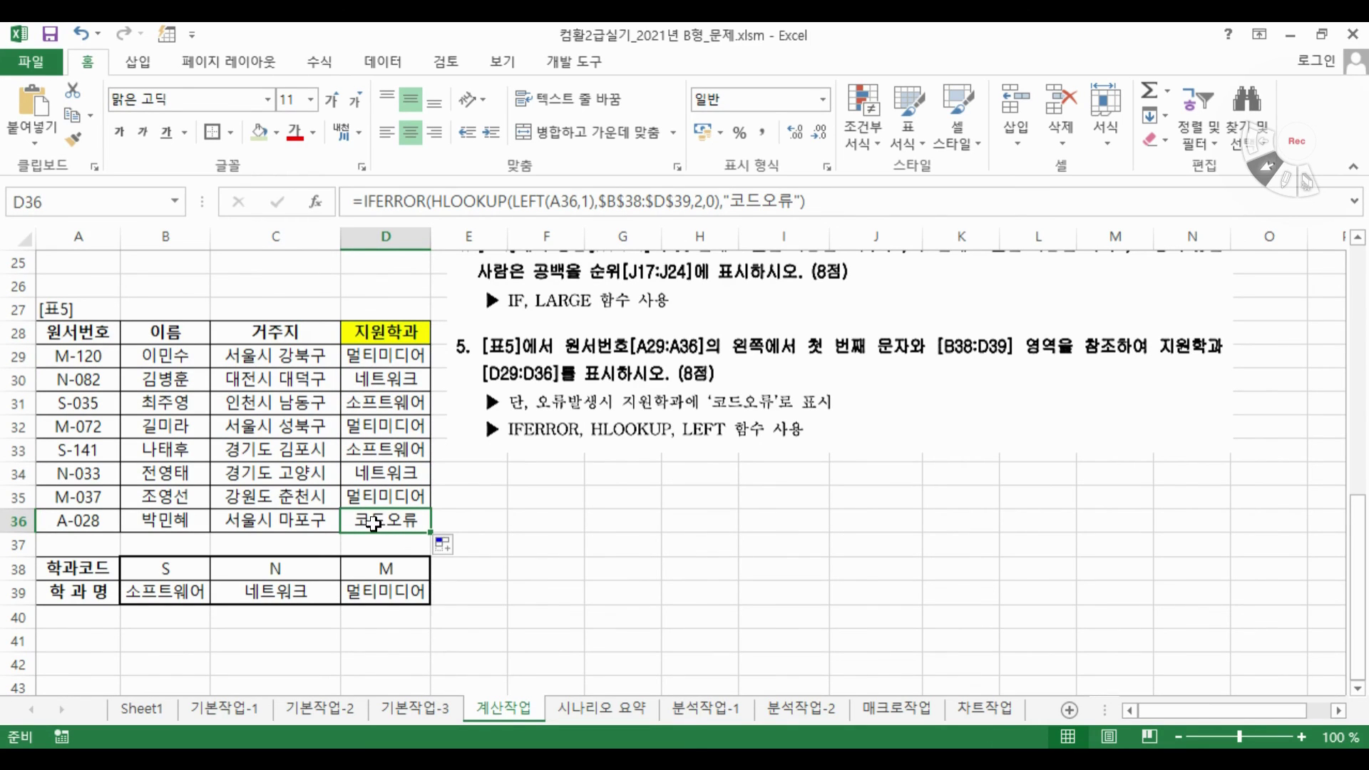
pyautogui.moveTo(559, 375)
pyautogui.mouseDown()
pyautogui.moveTo(682, 400)
pyautogui.moveTo(686, 418)
pyautogui.mouseUp()
pyautogui.click(471, 353)
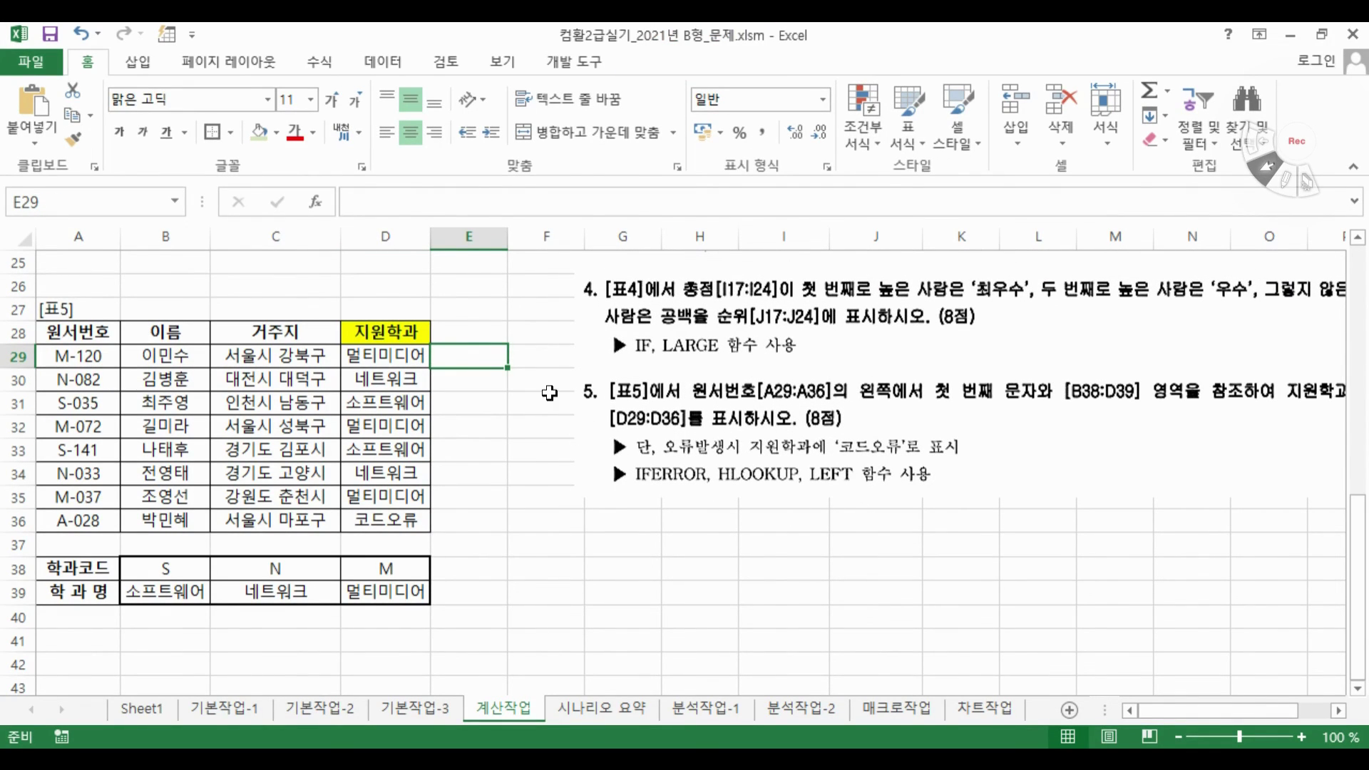
# Enter a LEFT function in E29 with Text A29 and Num_chars 1
pyautogui.write('=l')
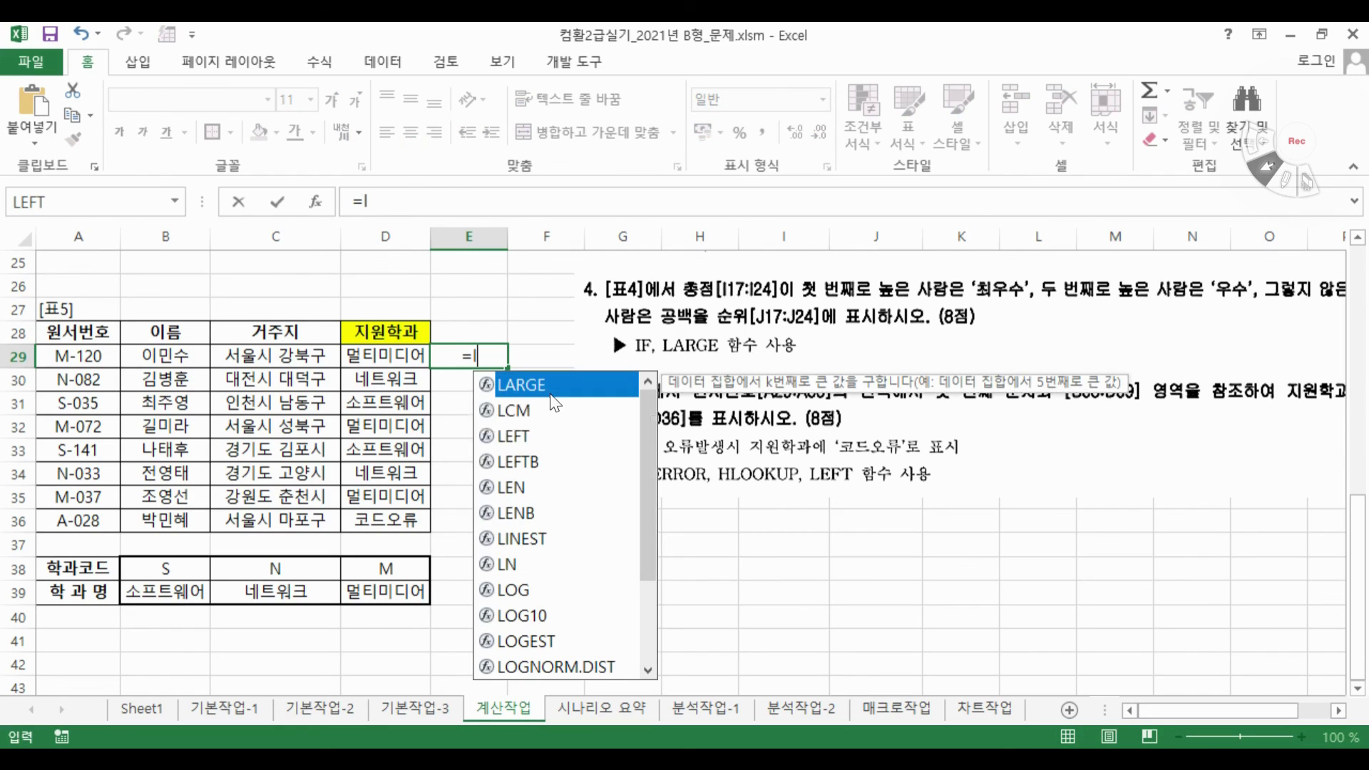
pyautogui.doubleClick(519, 437)
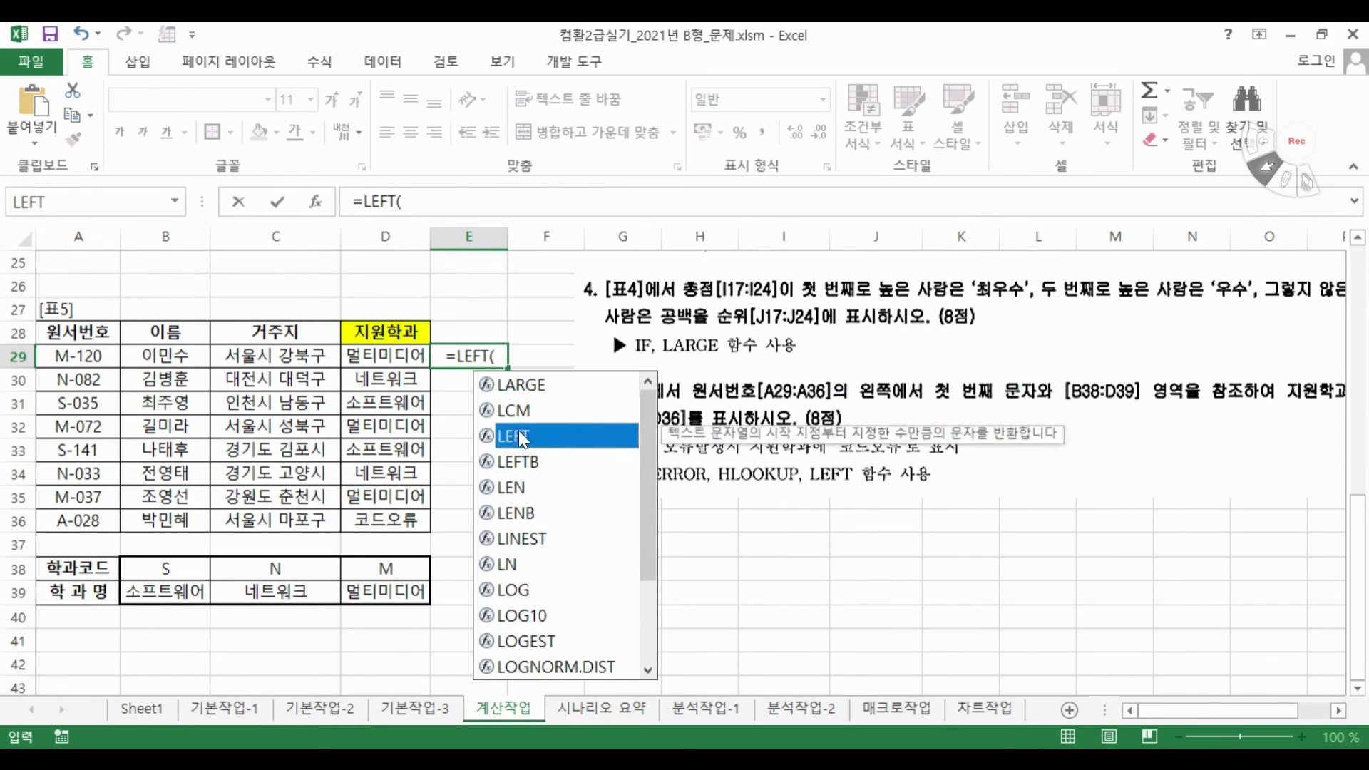
pyautogui.click(318, 202)
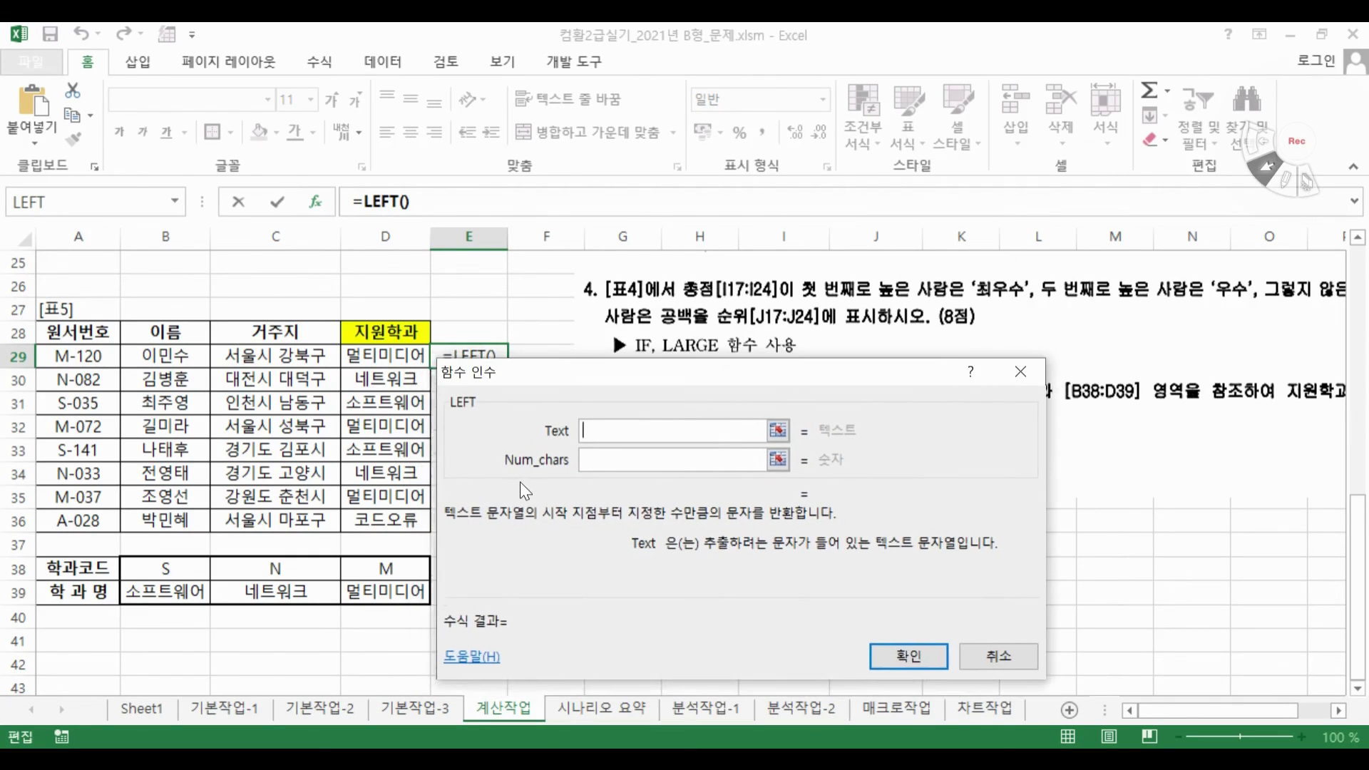
pyautogui.click(68, 354)
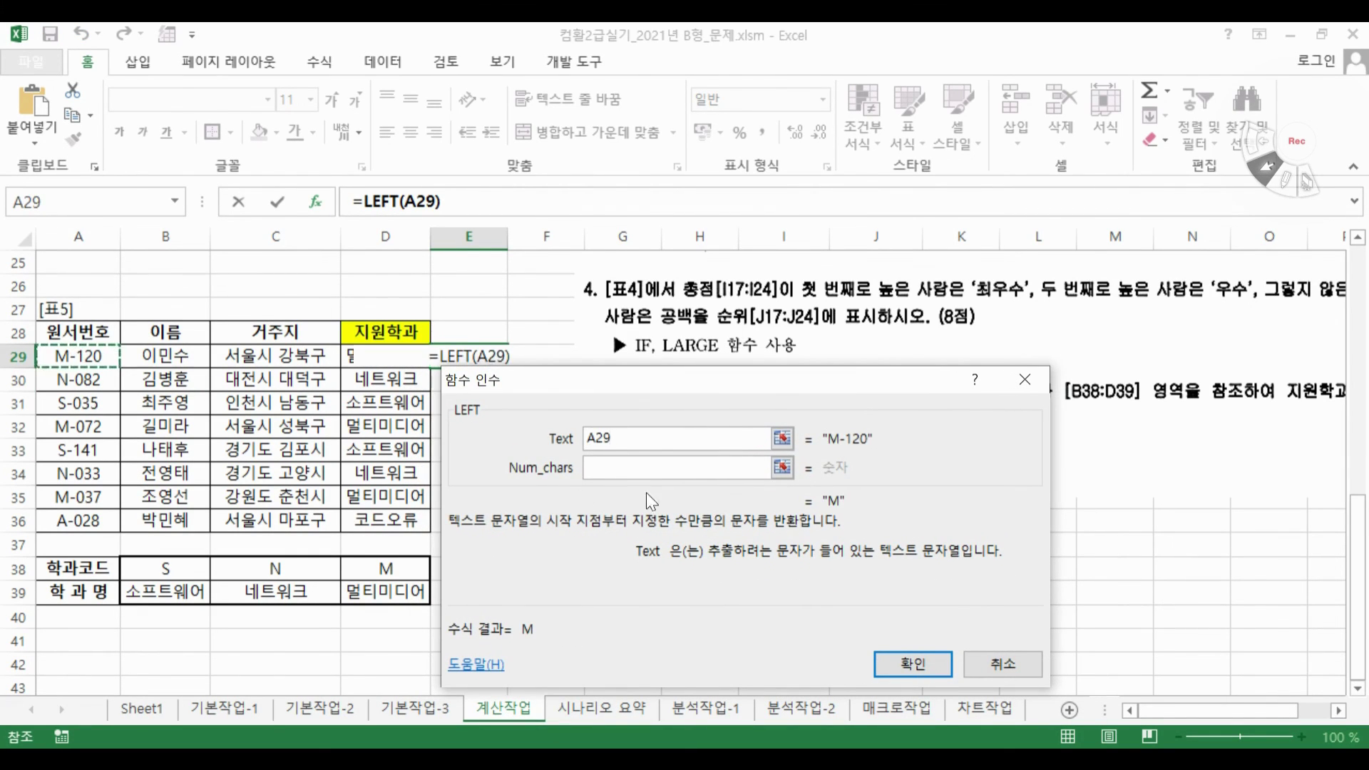
pyautogui.click(649, 470)
pyautogui.write('1')
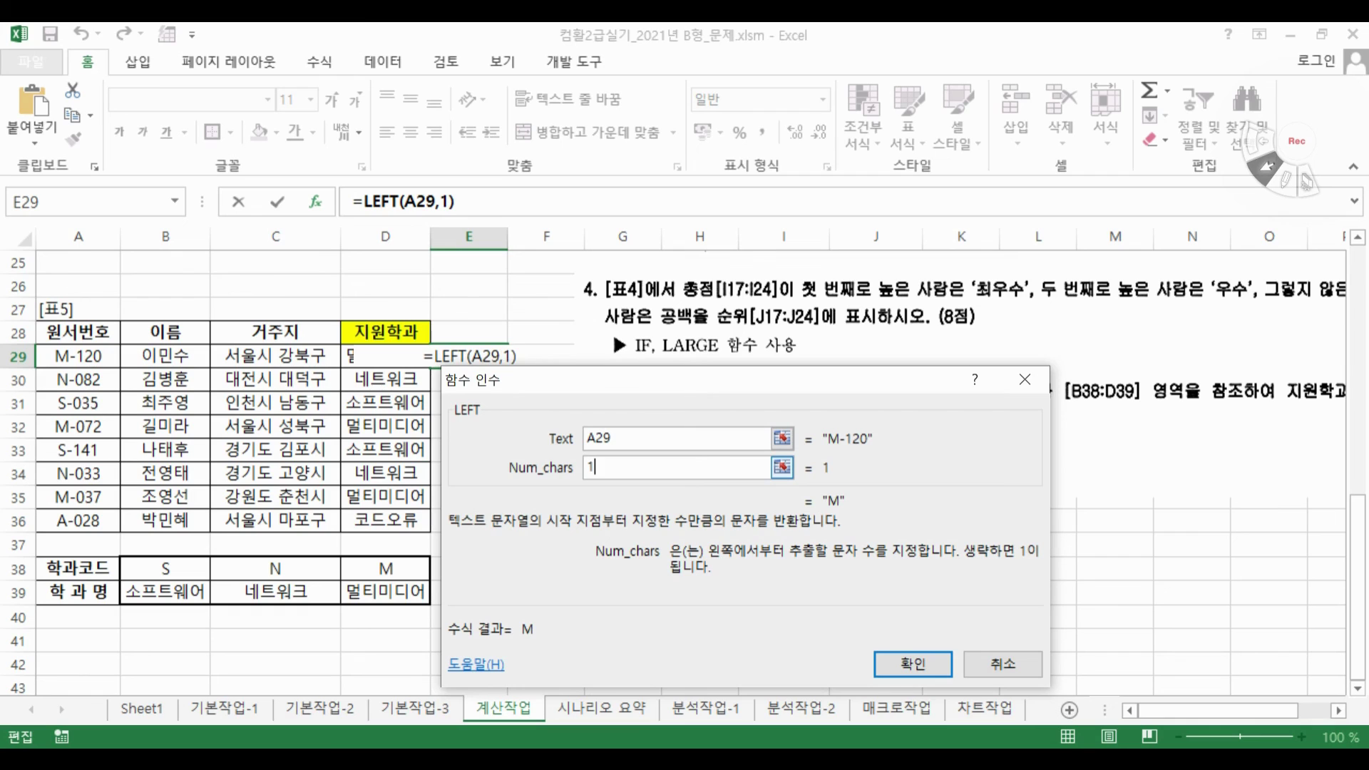
pyautogui.click(920, 665)
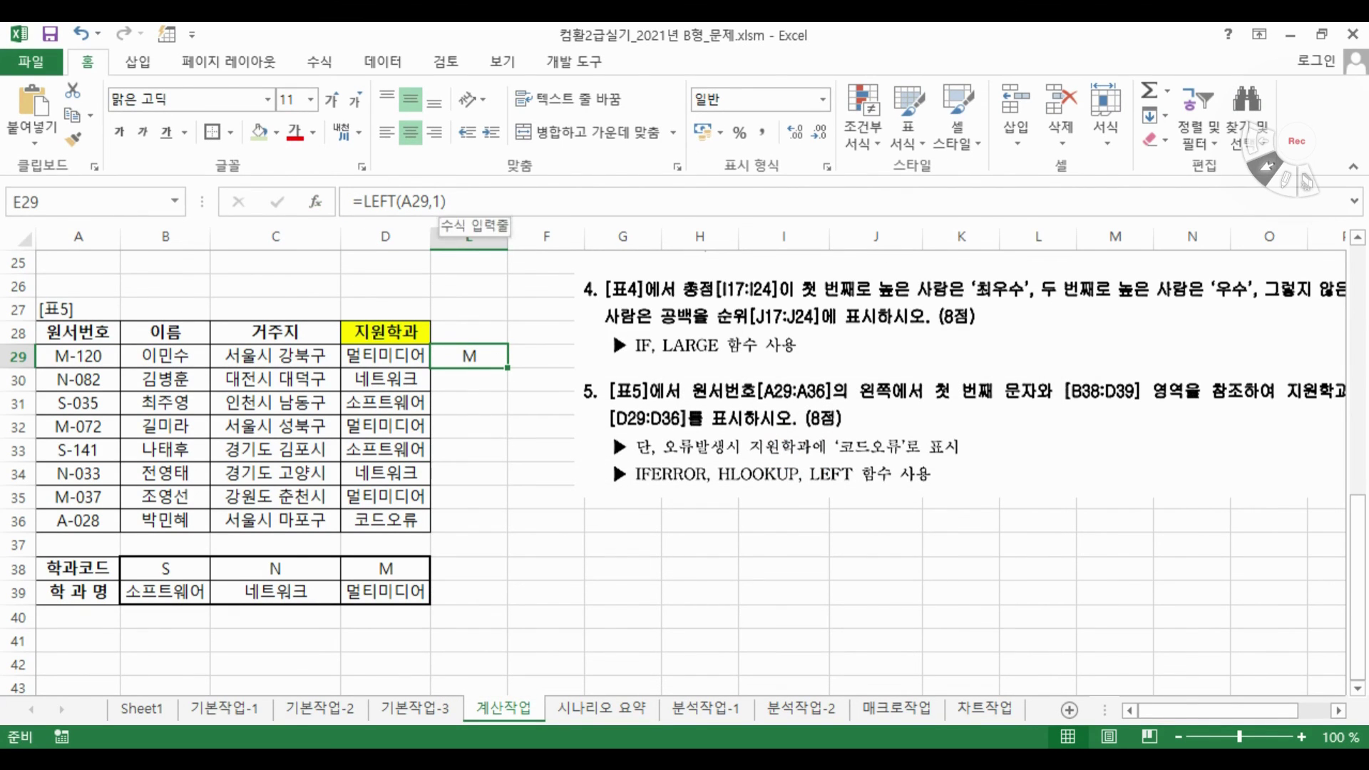
# Cut the LEFT(A29,1) expression out of the E29 formula, keeping only the equals sign
pyautogui.moveTo(364, 202); pyautogui.dragTo(447, 202)
pyautogui.hotkey('ctrl', 'c')
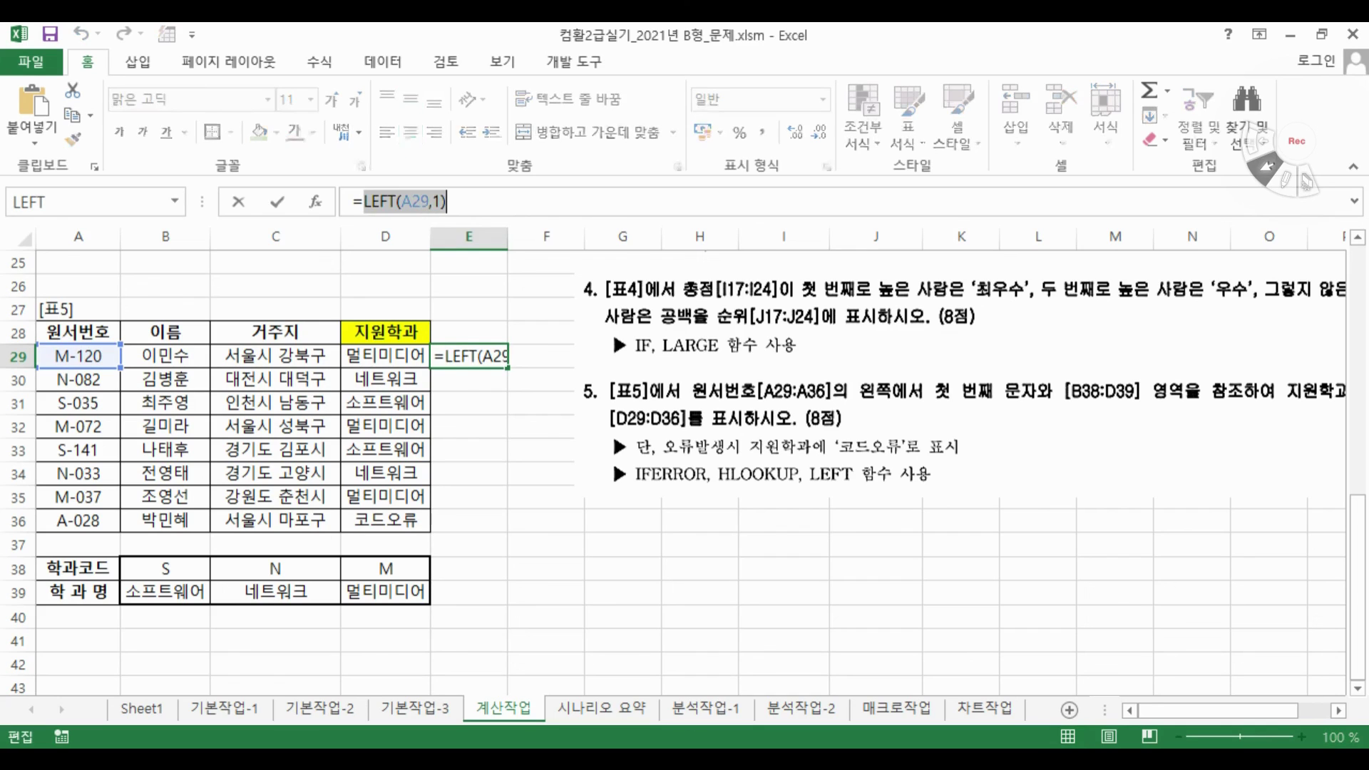
pyautogui.rightClick(406, 194)
pyautogui.click(450, 206)
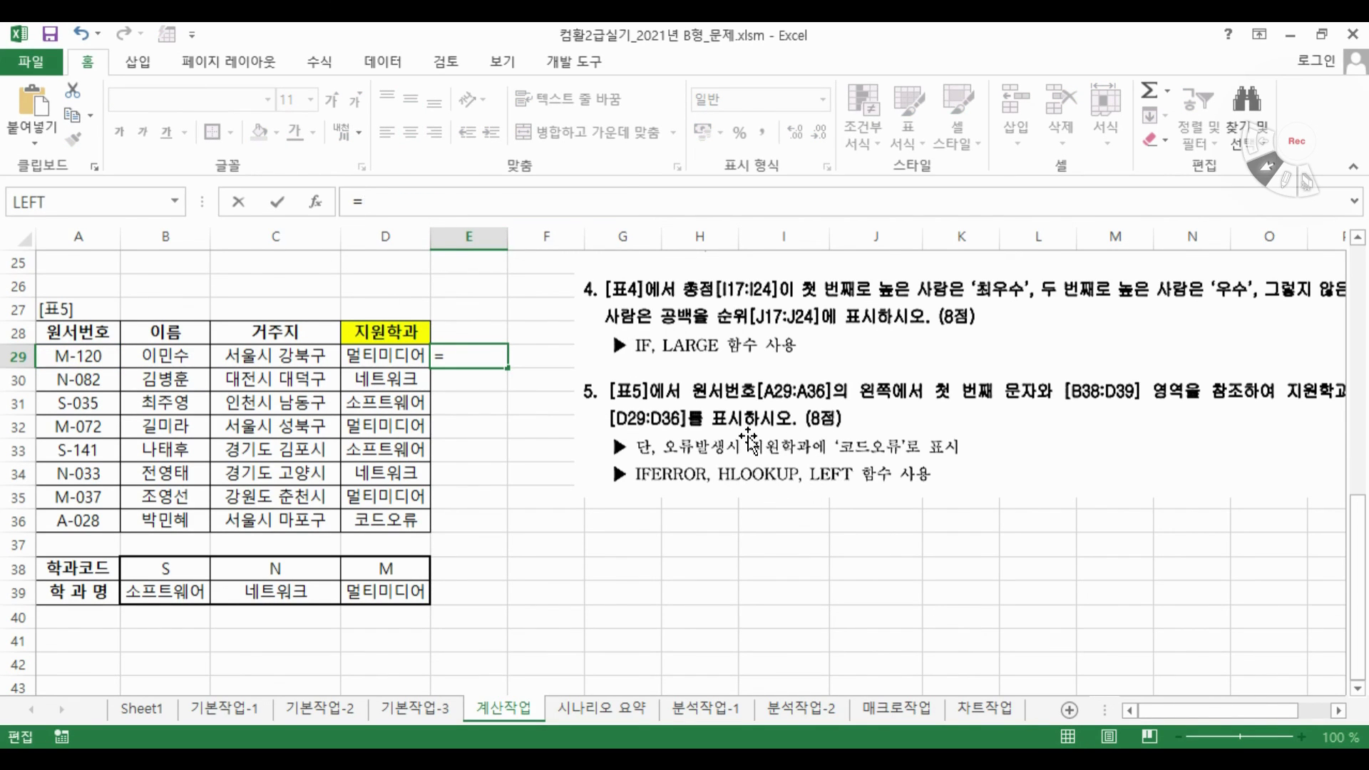
# Insert HLOOKUP after the equals sign in E29 and paste LEFT(A29,1) as its Lookup_value
pyautogui.write('hl')
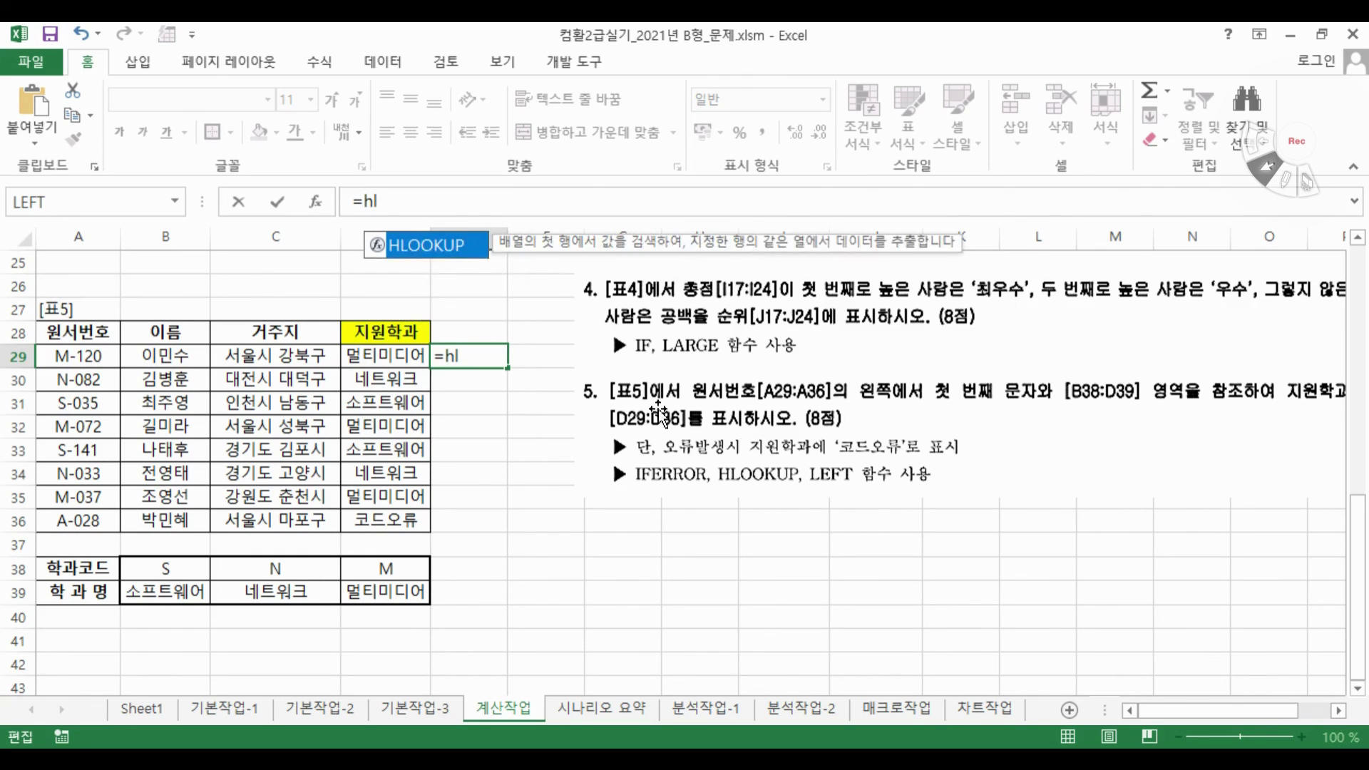
pyautogui.doubleClick(430, 250)
pyautogui.click(316, 202)
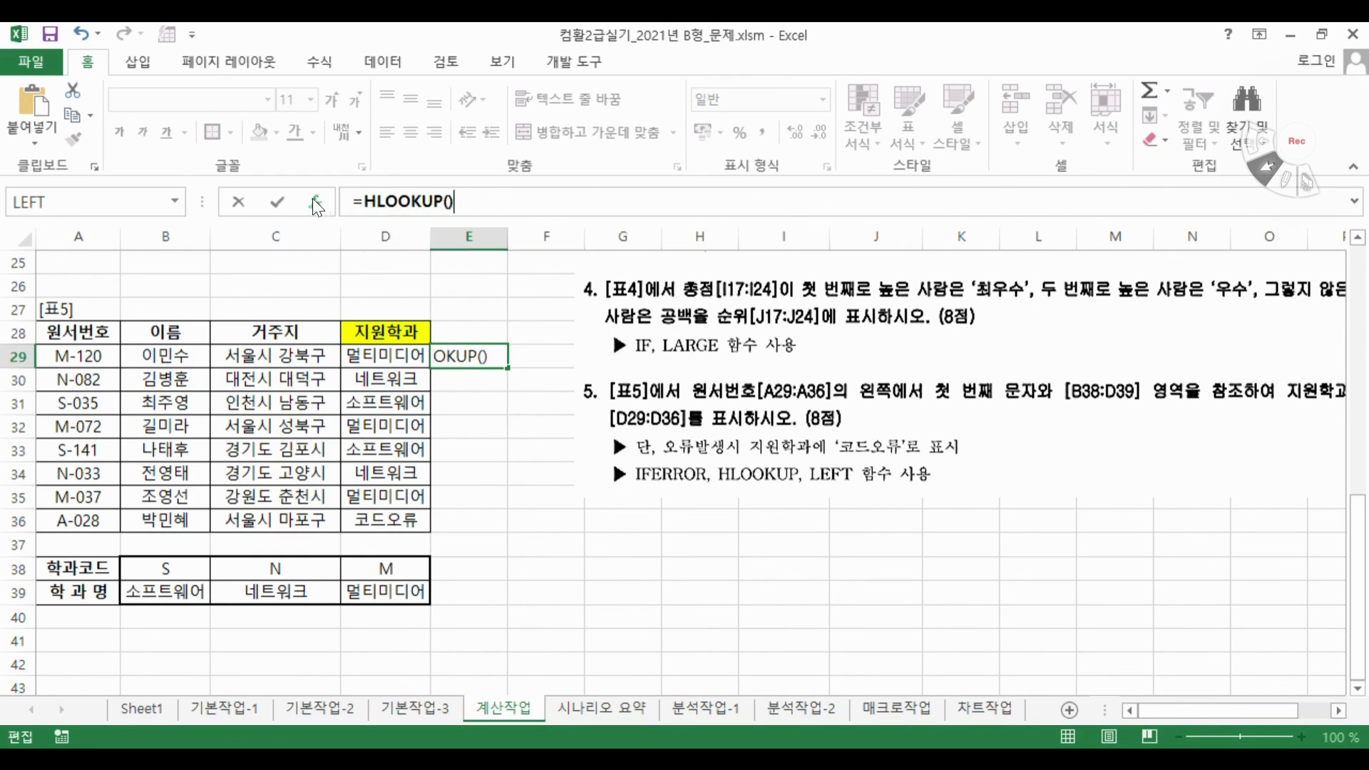
pyautogui.moveTo(573, 473); pyautogui.dragTo(635, 428)
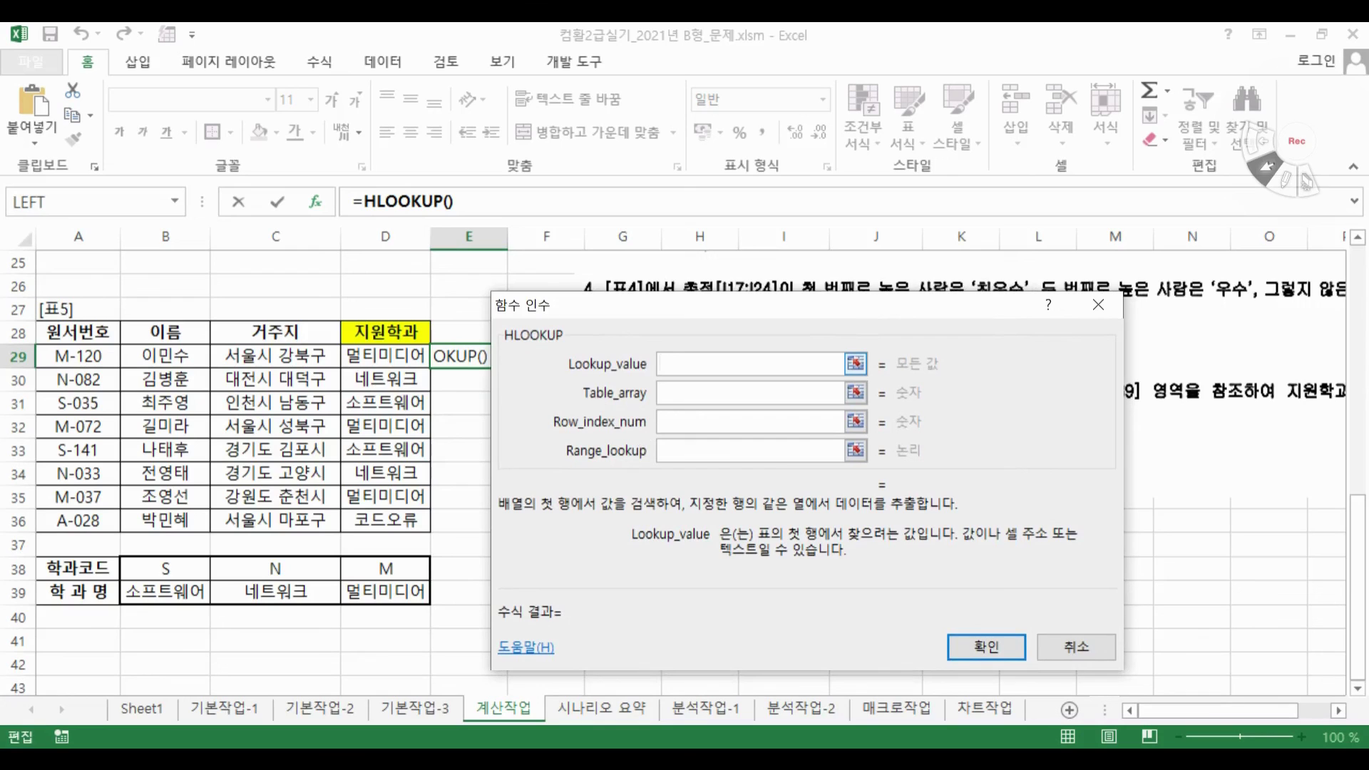
pyautogui.hotkey('ctrl', 'v')
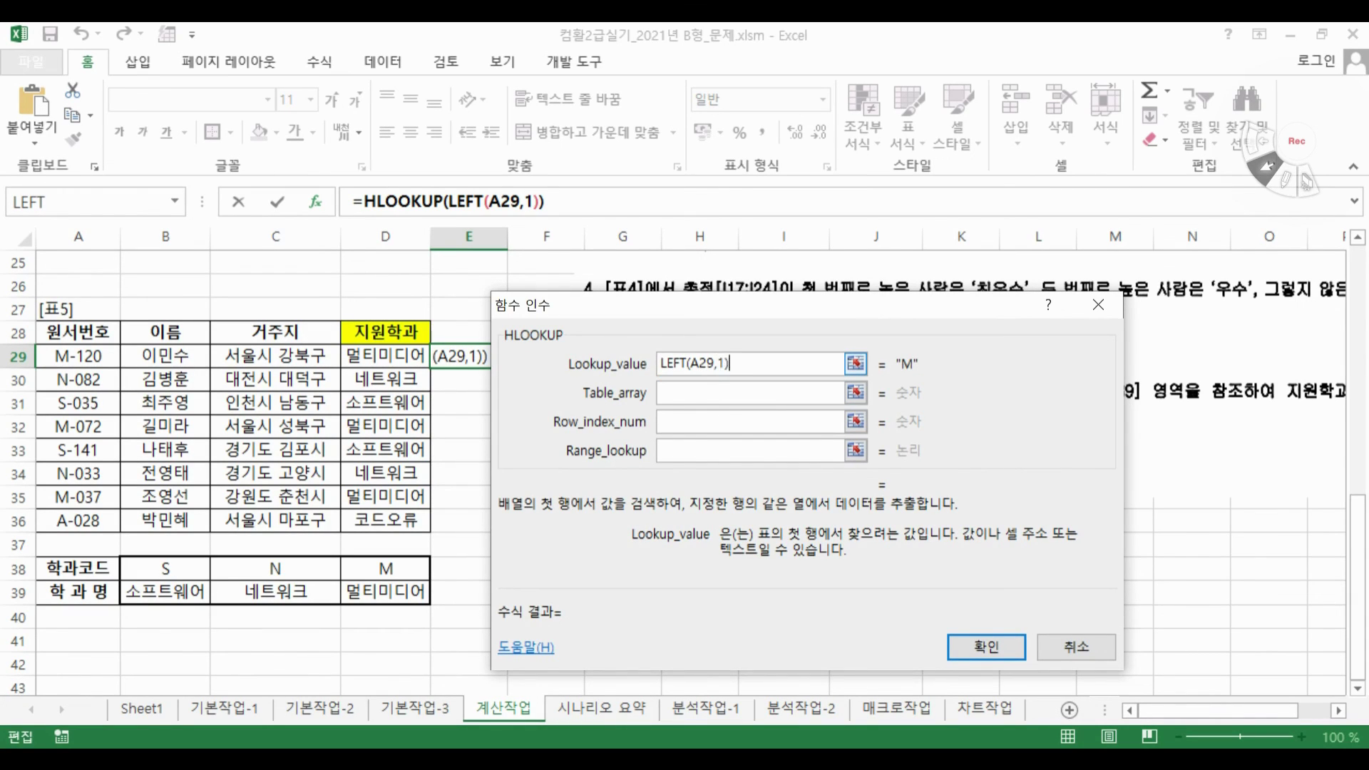
# Set HLOOKUP's Table_array to the 학과코드 and 학과명 data as the absolute range $B$38:$D$39
pyautogui.press('Tab')
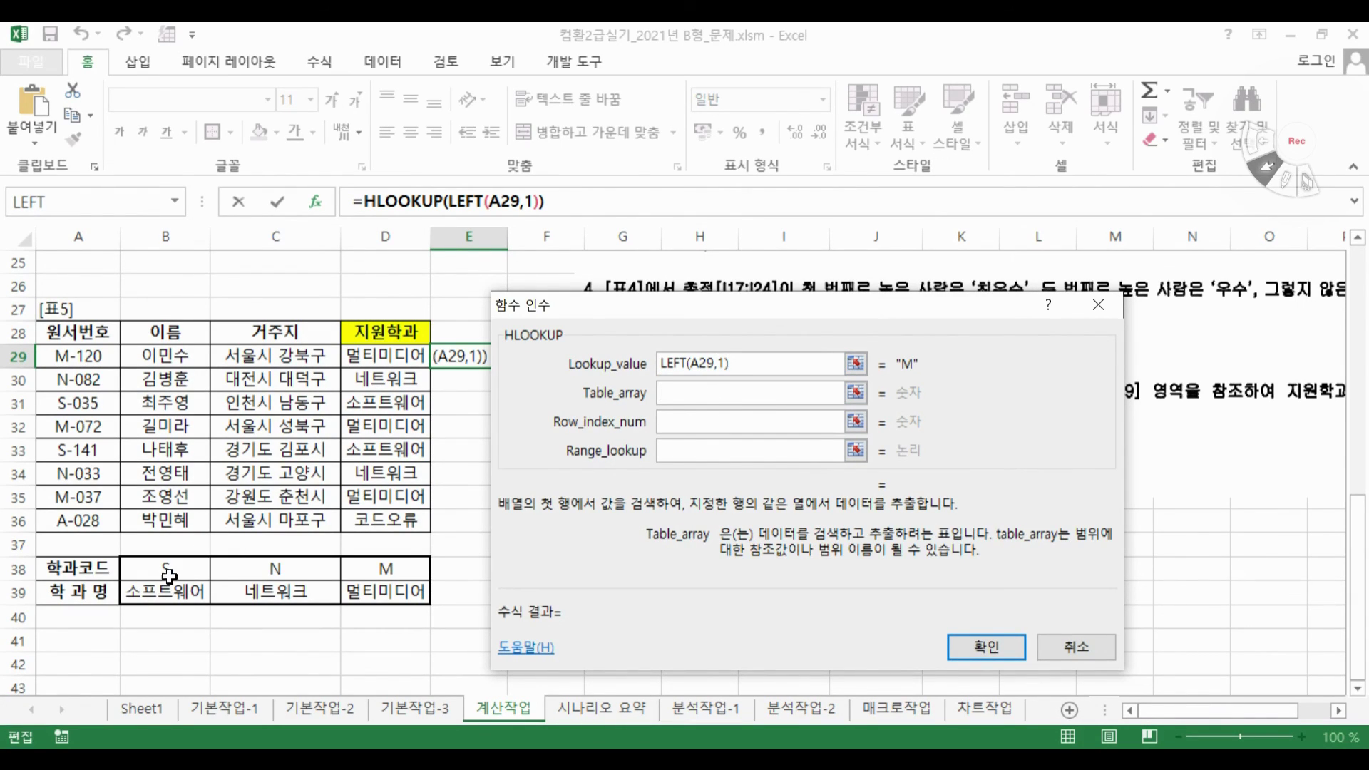
pyautogui.moveTo(169, 574); pyautogui.dragTo(339, 593)
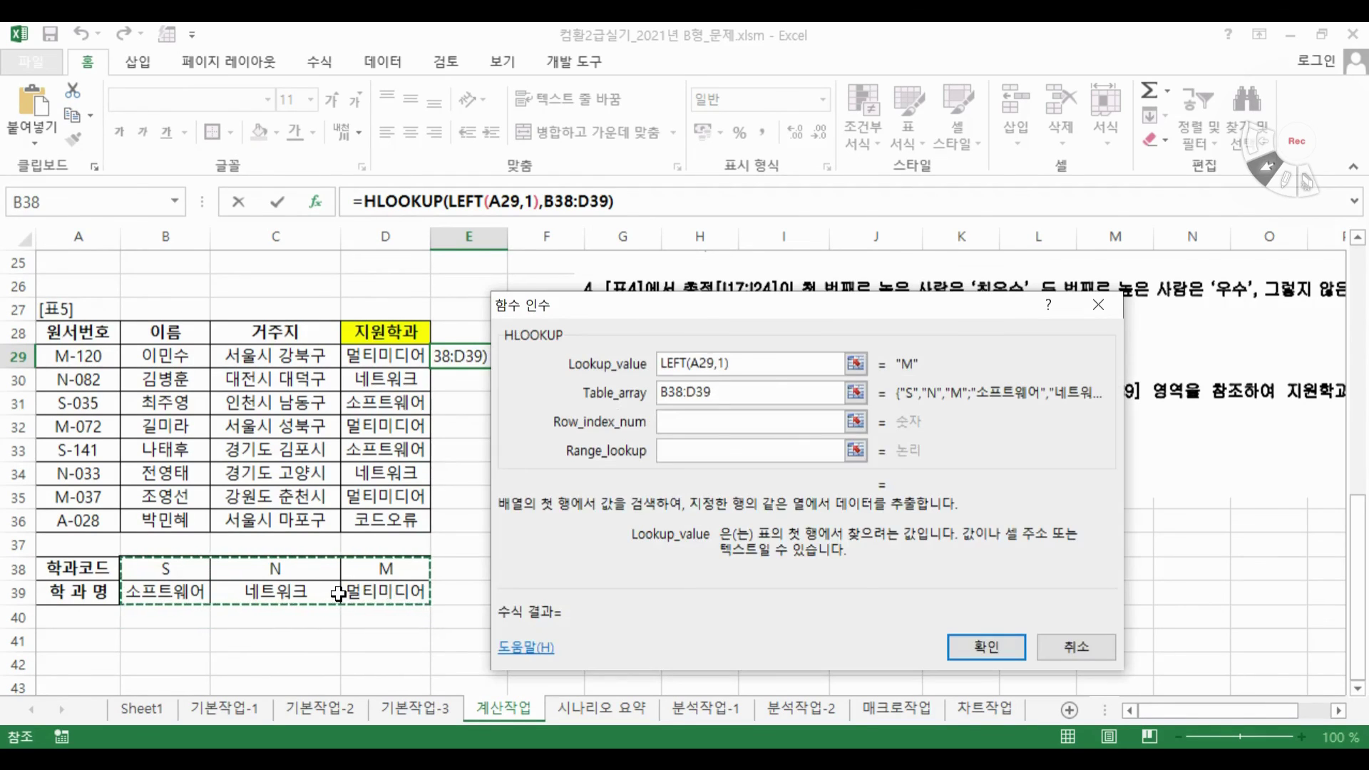
pyautogui.press('F4')
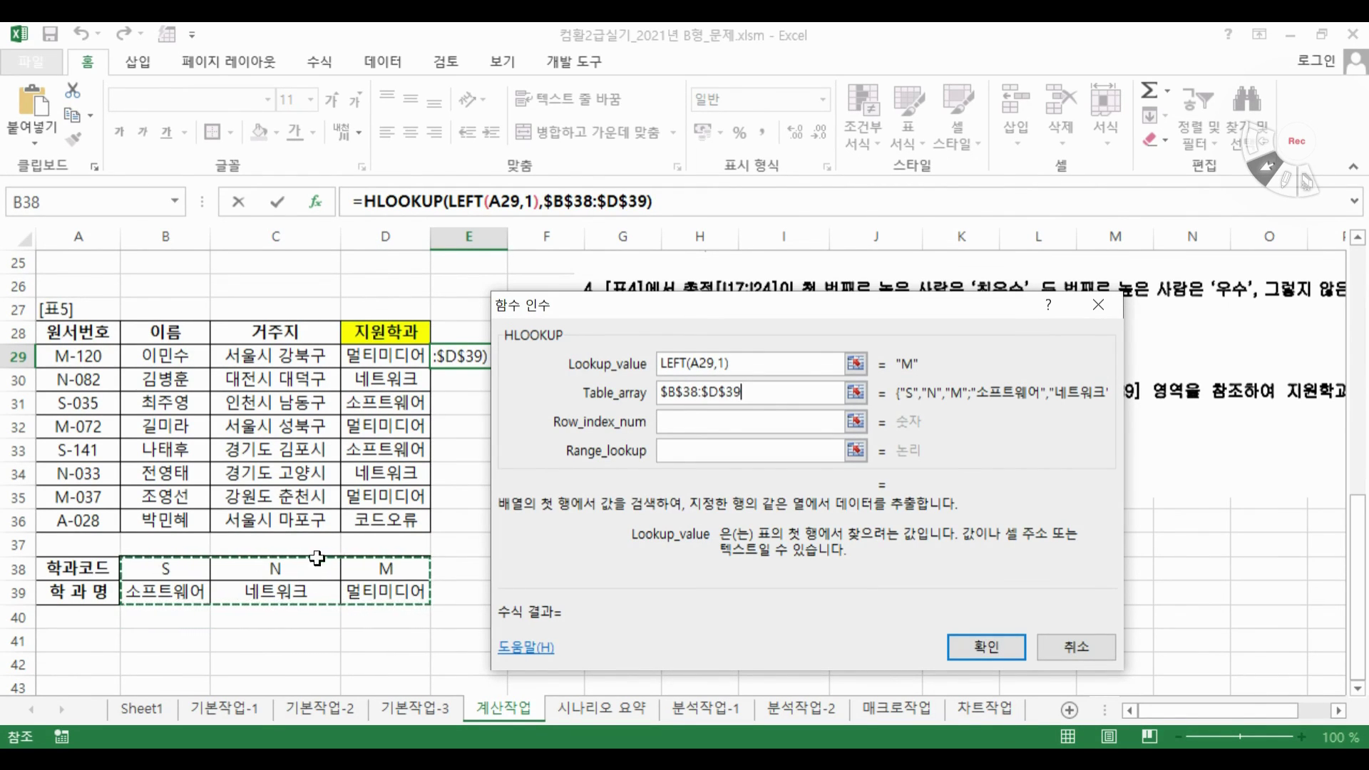
# Set Row_index_num to 2 and Range_lookup to 0, and confirm the HLOOKUP formula in E29
pyautogui.click(708, 423)
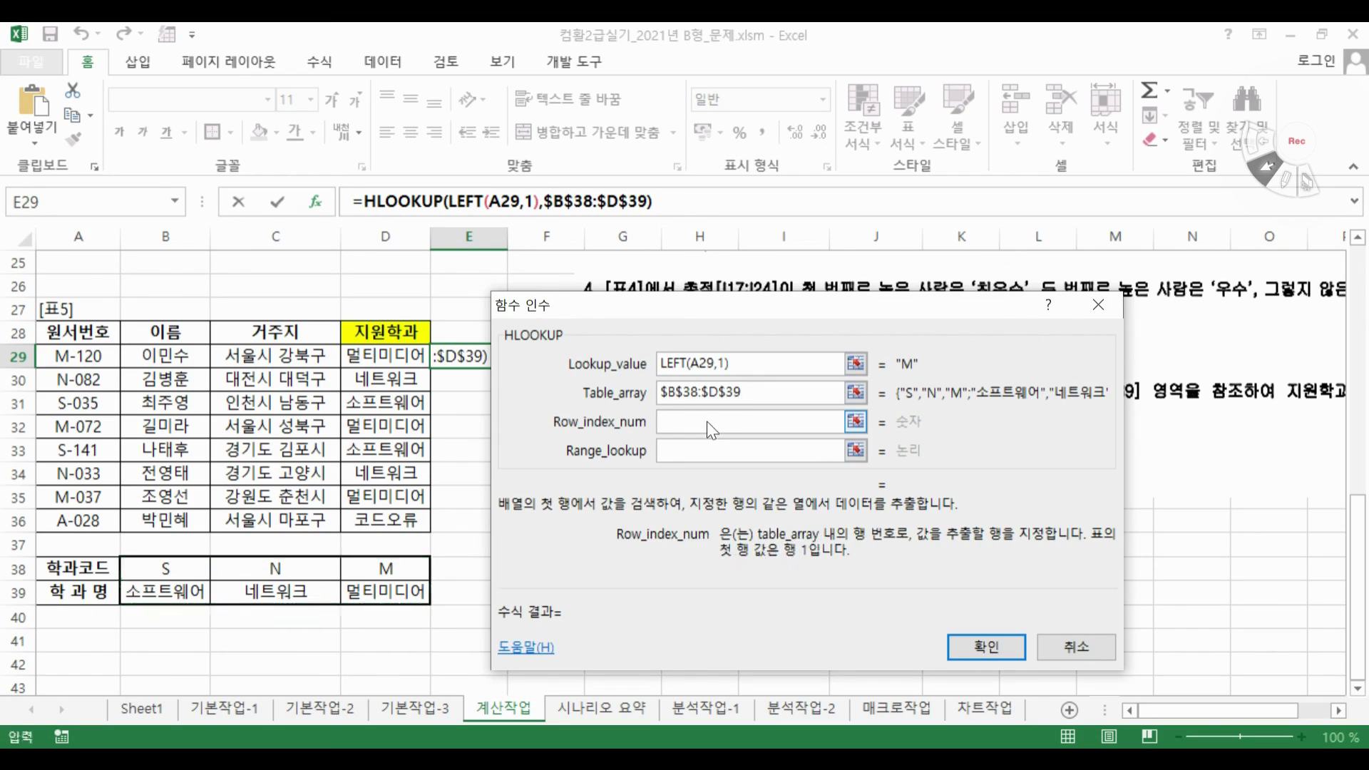
pyautogui.write('2')
pyautogui.click(698, 451)
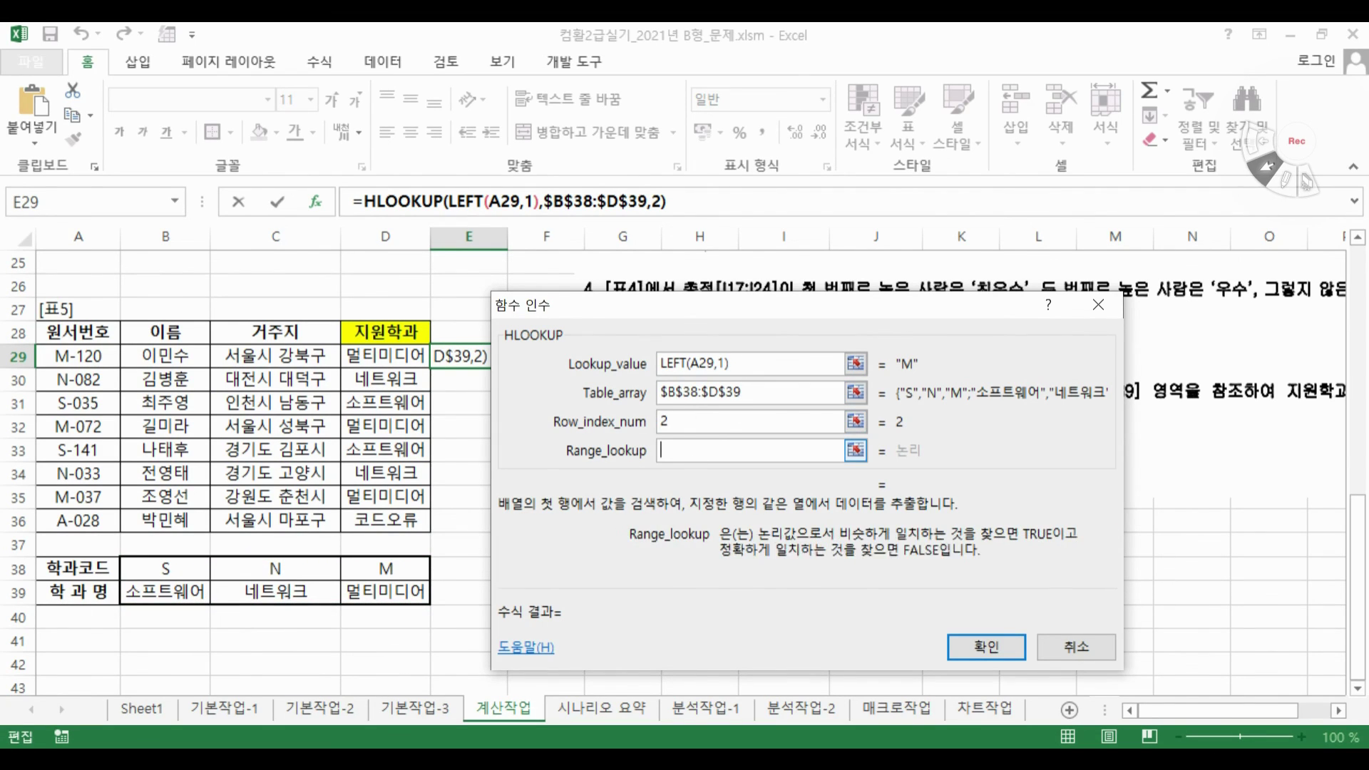
pyautogui.write('0')
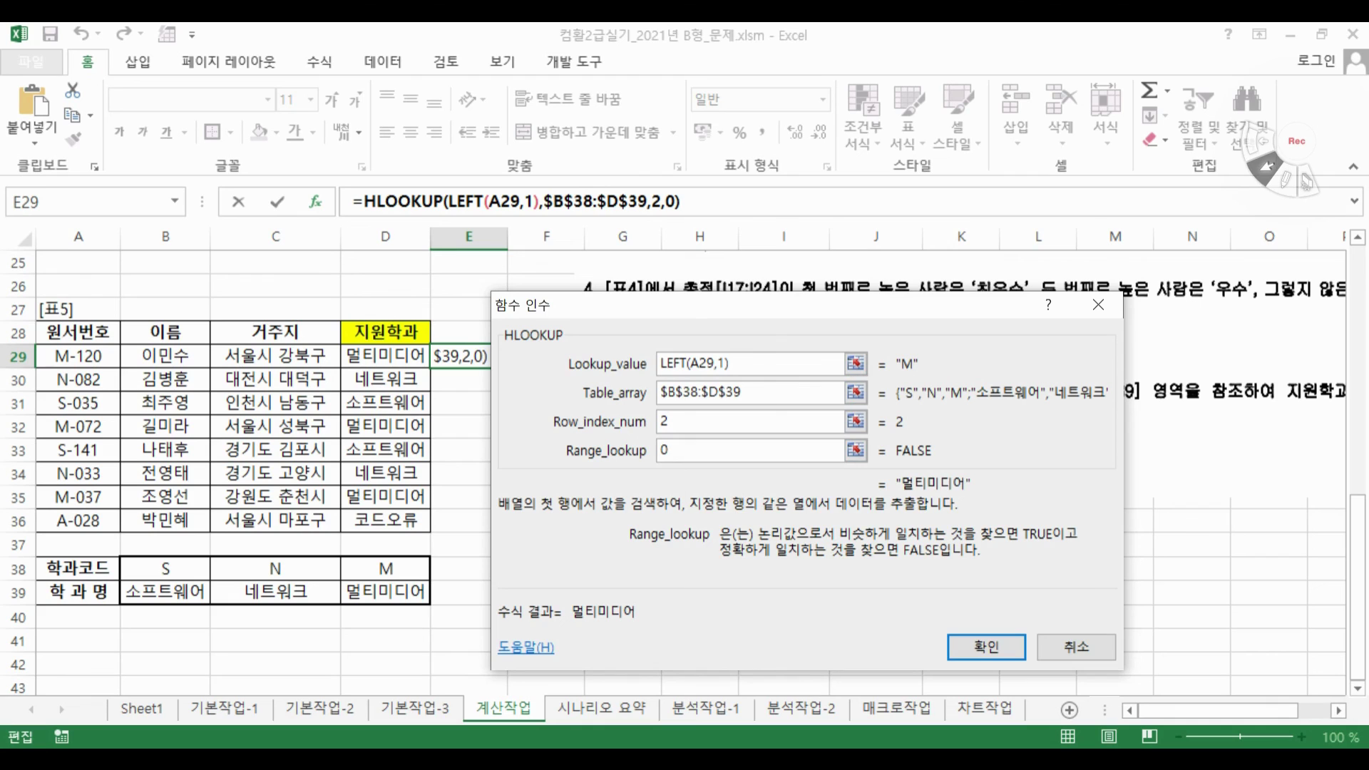
pyautogui.click(985, 649)
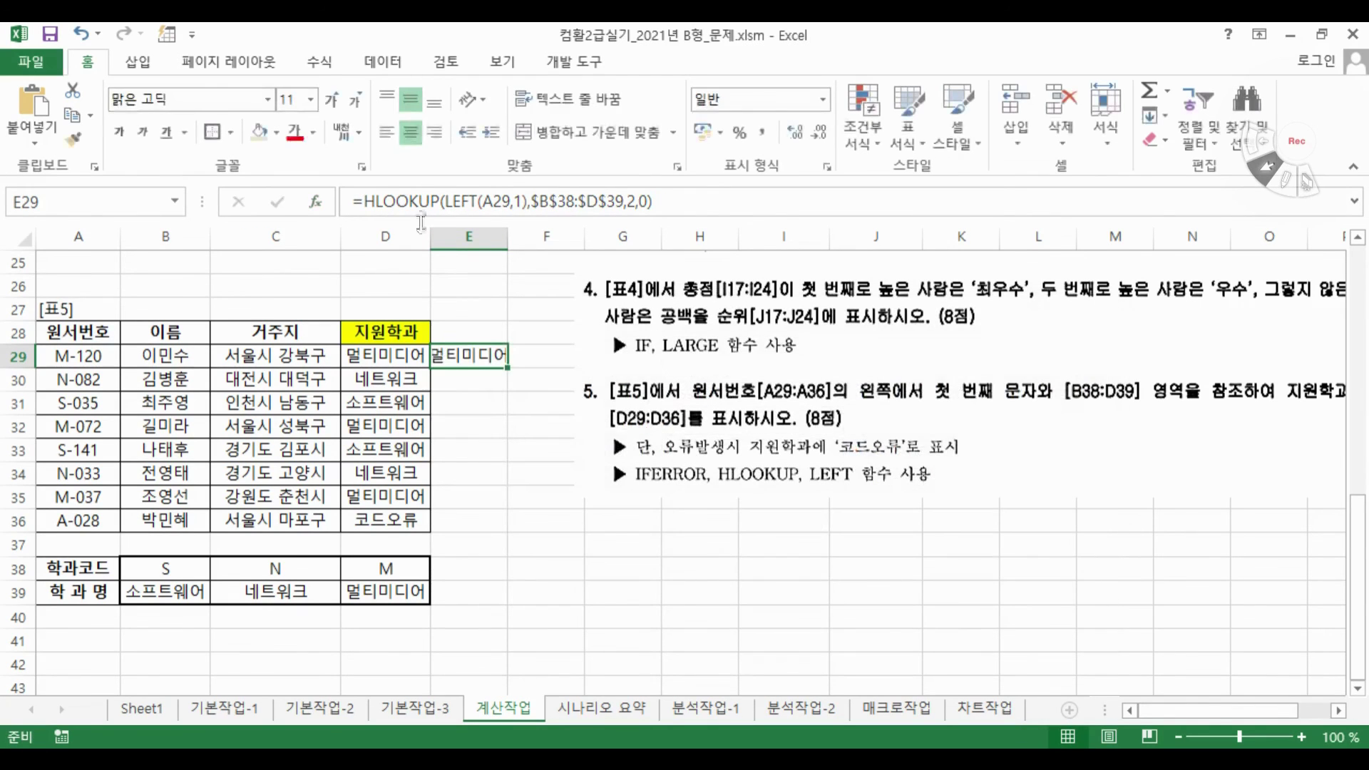
# Try filling the HLOOKUP formula from E29 down to E36, and undo the fill
pyautogui.moveTo(507, 368); pyautogui.dragTo(485, 536)
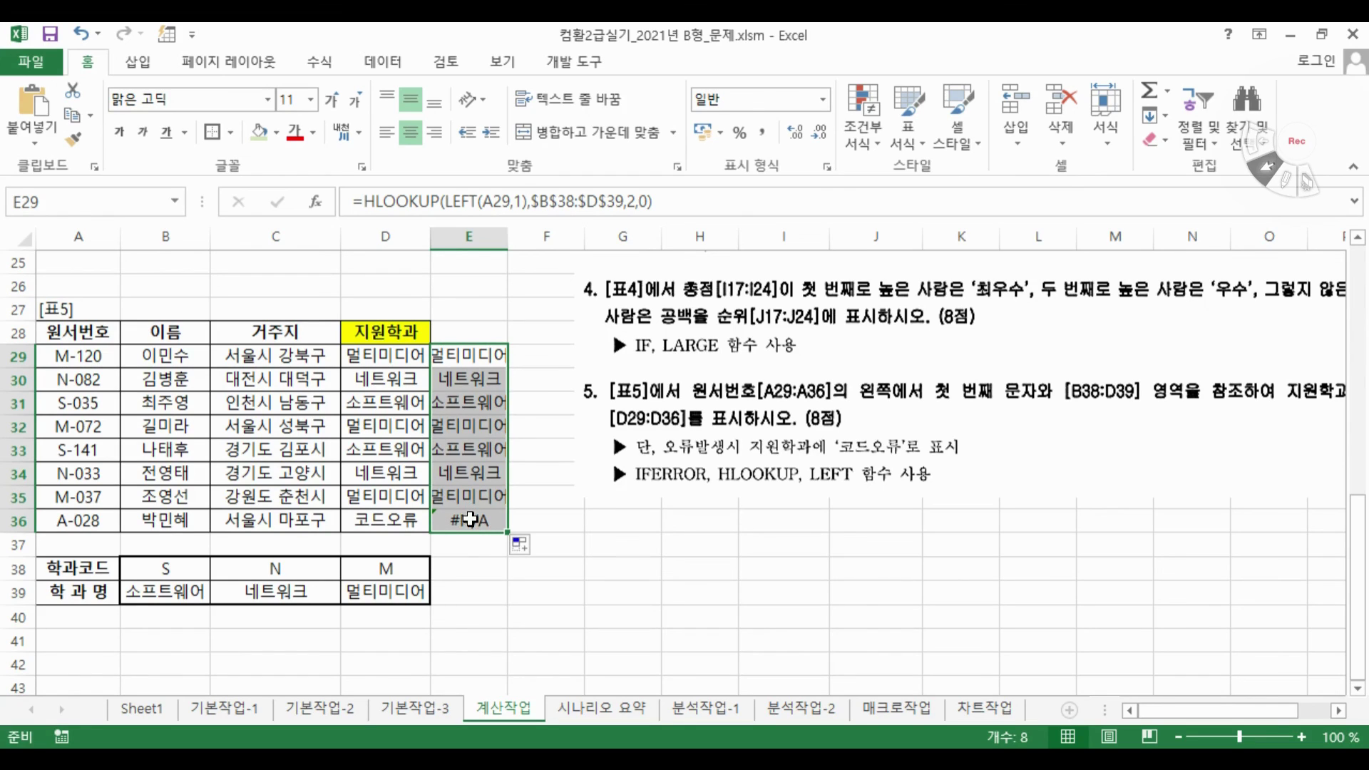
pyautogui.hotkey('ctrl', 'z')
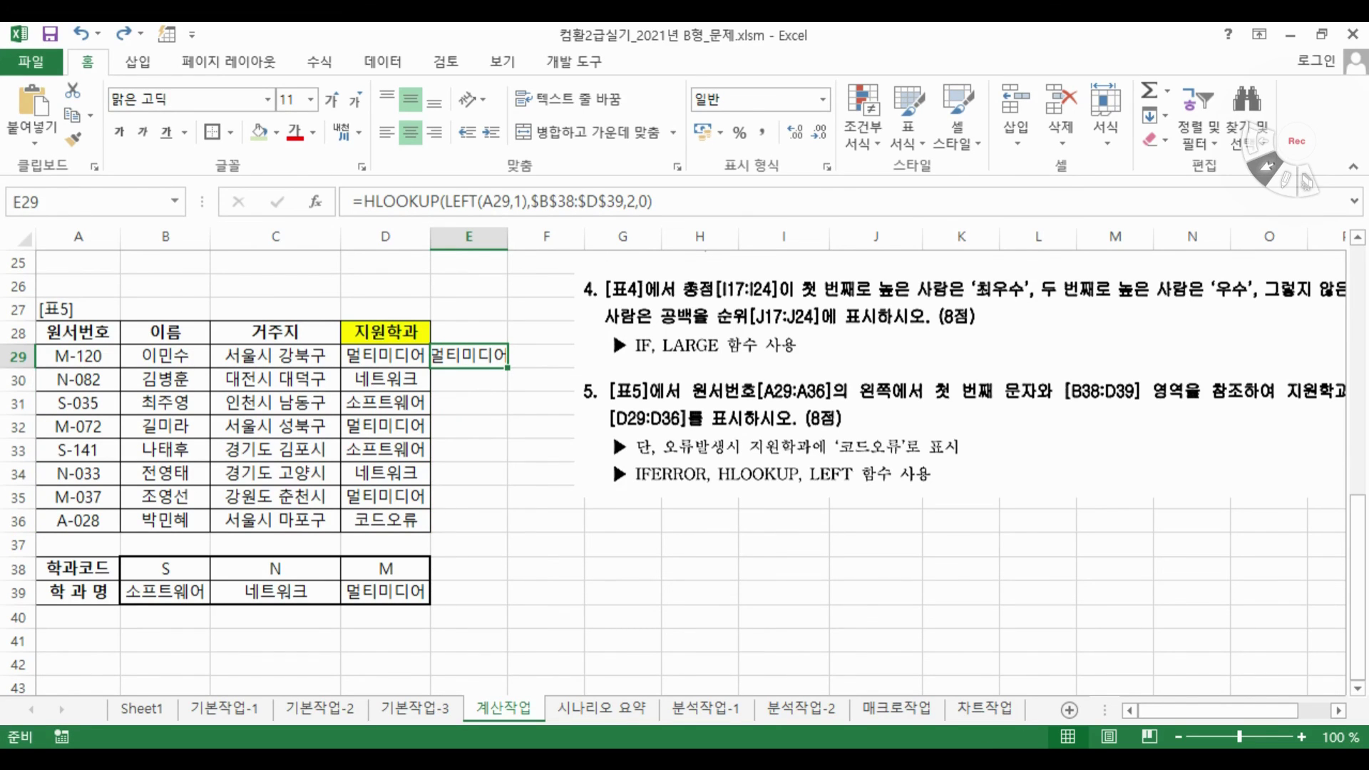
# Cut the whole HLOOKUP expression out of the E29 formula, leaving just the equals sign
pyautogui.moveTo(363, 202); pyautogui.dragTo(654, 202)
pyautogui.hotkey('ctrl', 'c')
pyautogui.rightClick(604, 194)
pyautogui.click(640, 209)
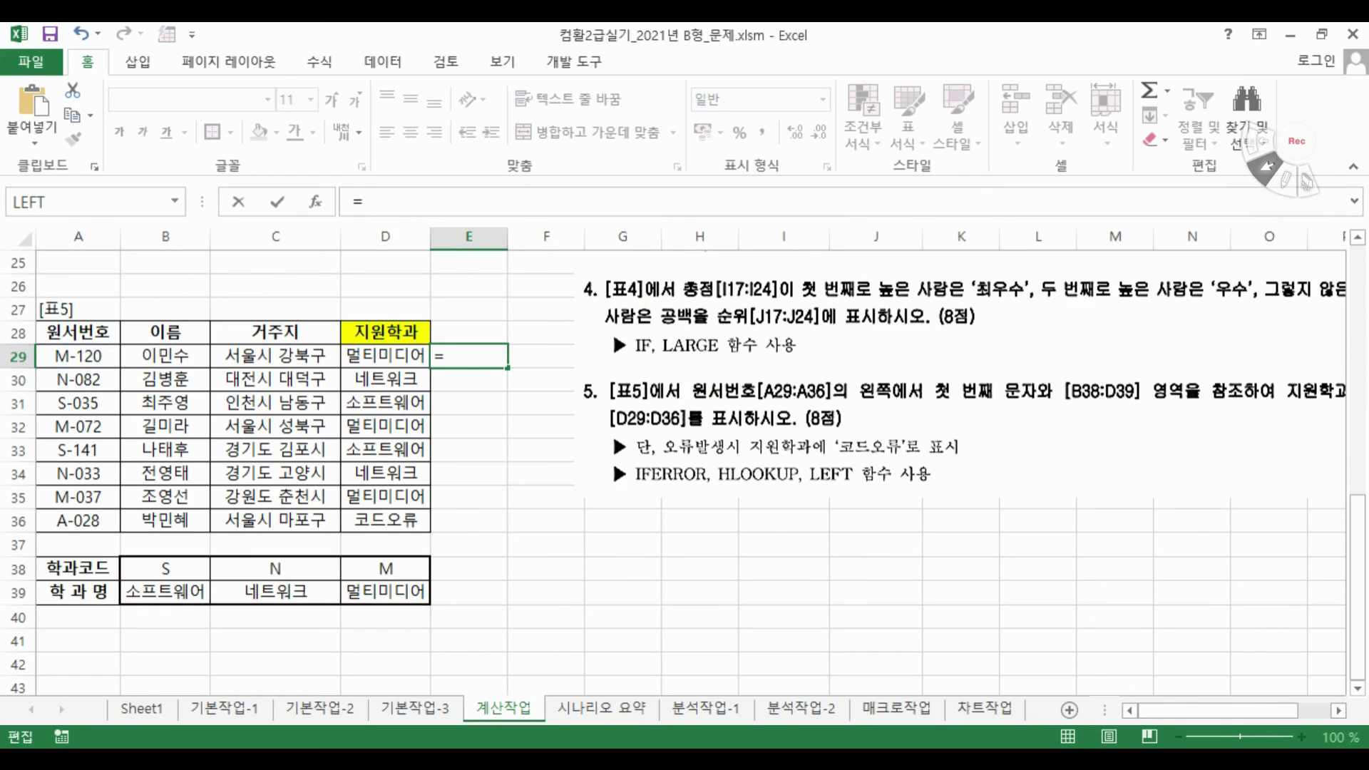
# Insert IFERROR after the equals sign in E29 and paste the cut HLOOKUP expression as its Value
pyautogui.write('i')
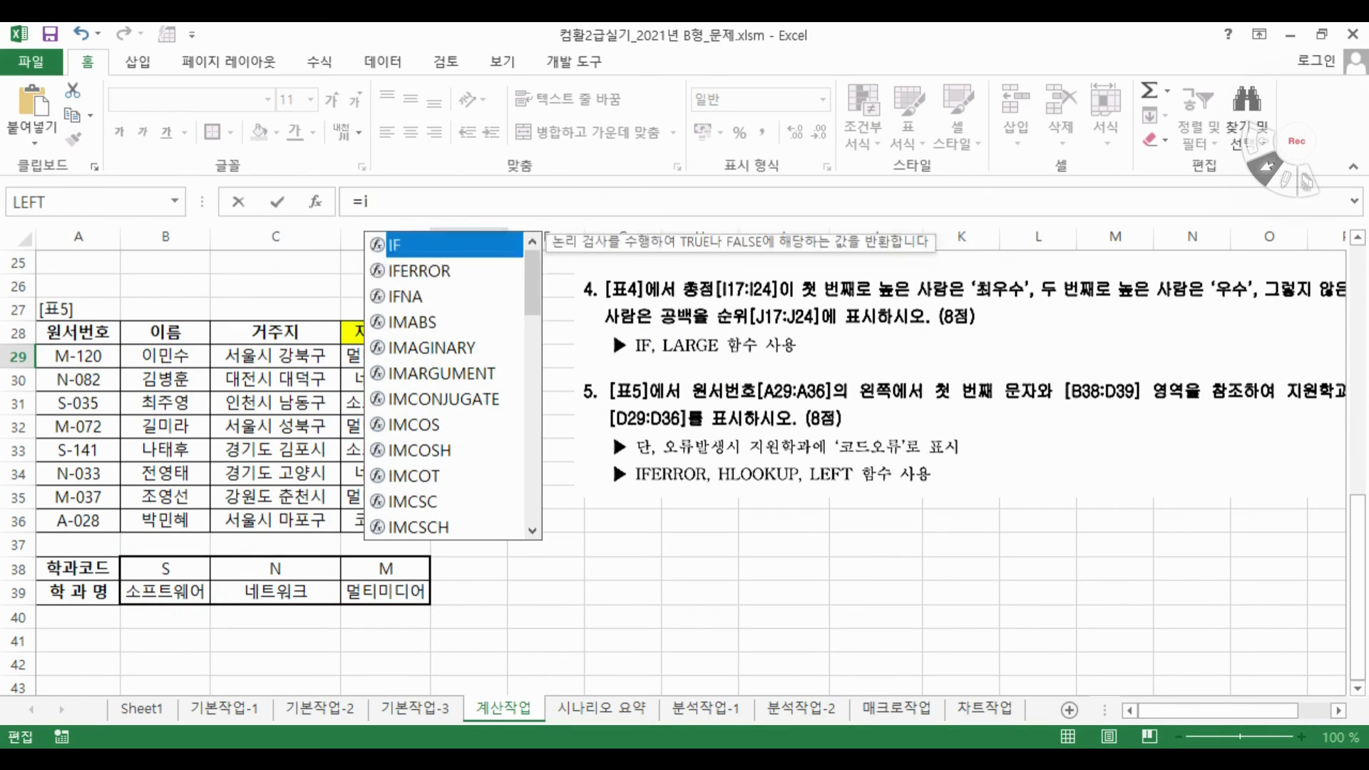
pyautogui.write('f')
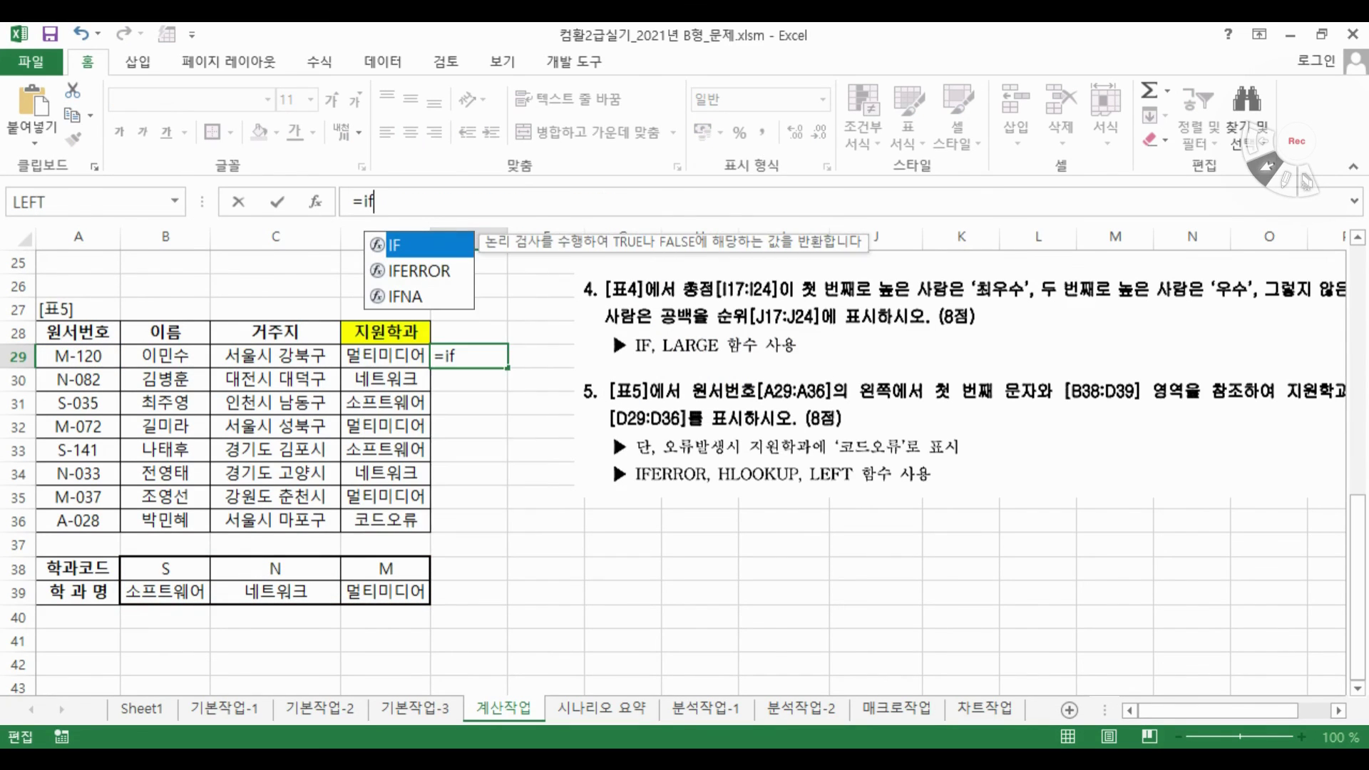
pyautogui.doubleClick(423, 277)
pyautogui.click(318, 202)
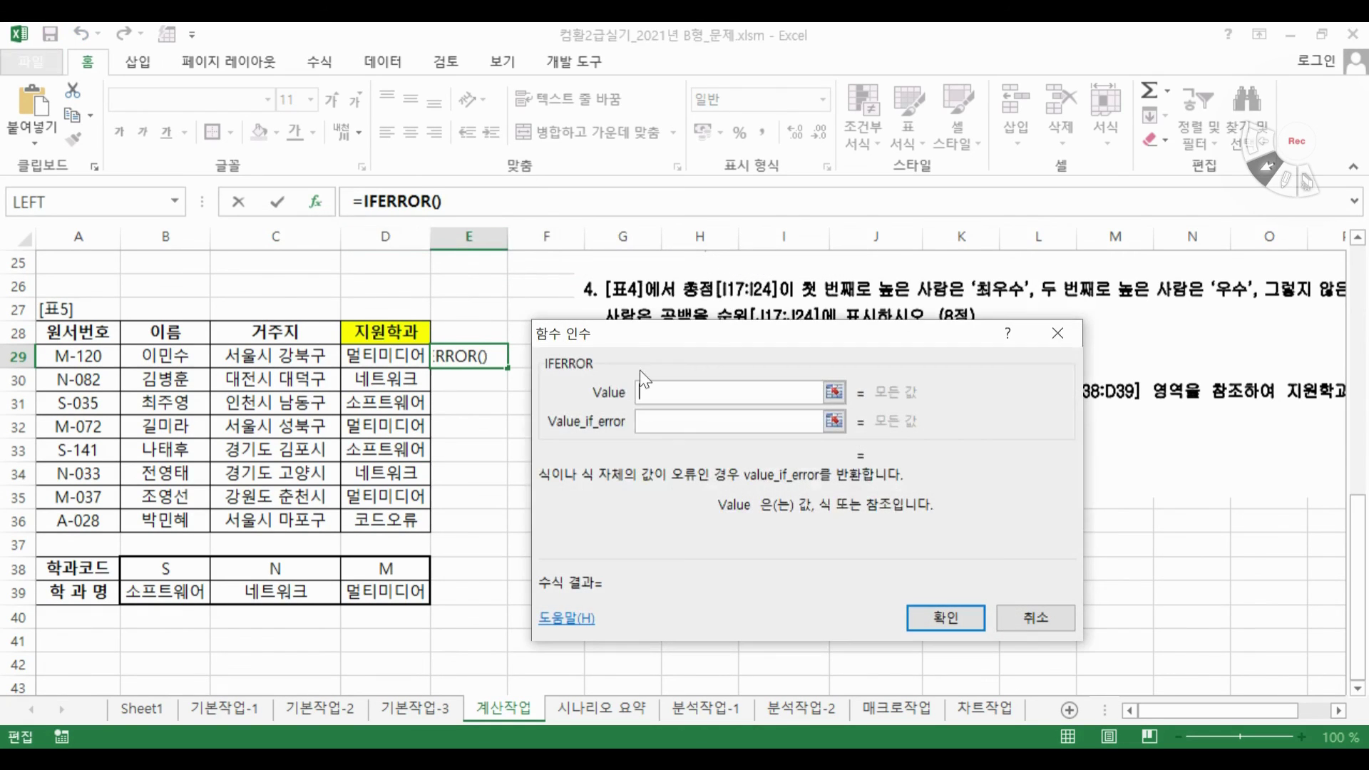
pyautogui.hotkey('ctrl', 'v')
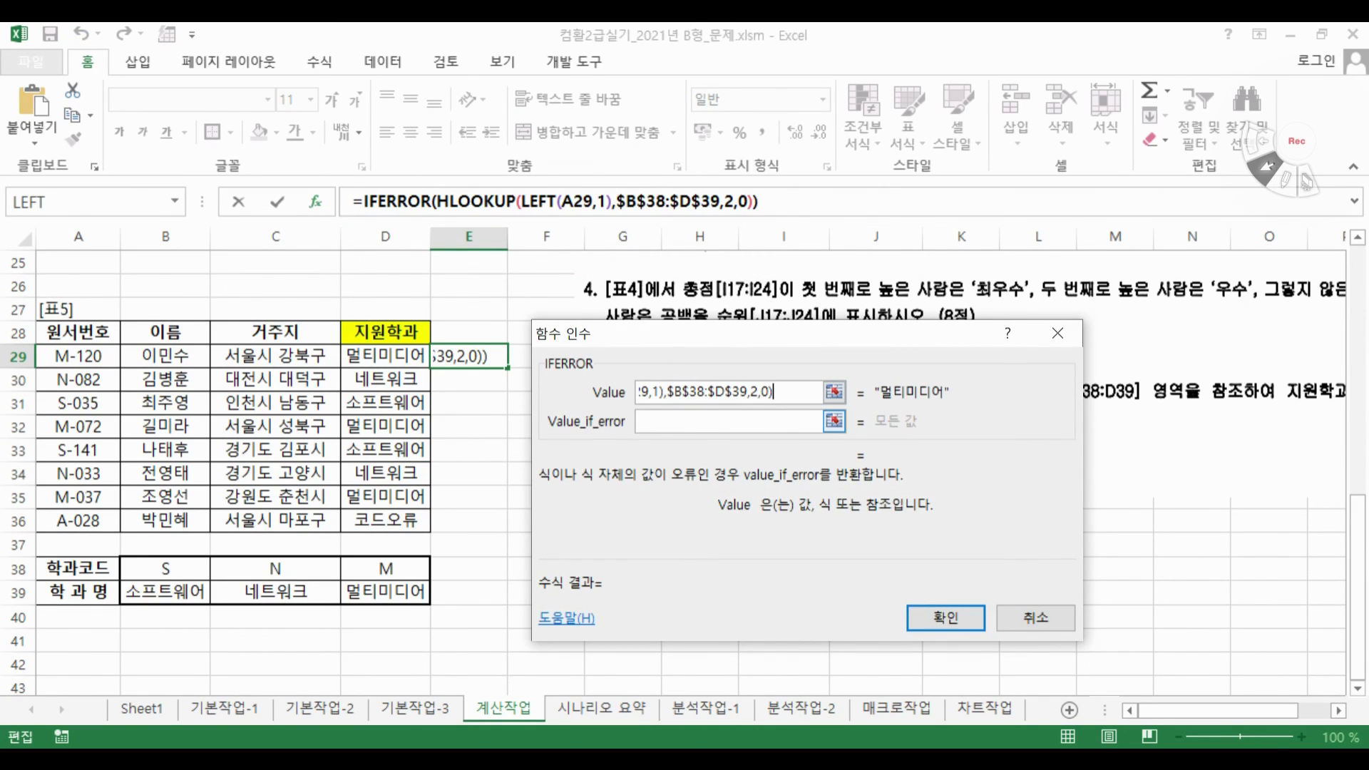
# Set IFERROR's Value_if_error to "코드오류"
pyautogui.click(727, 420)
pyautogui.write('"코등ㅎ')
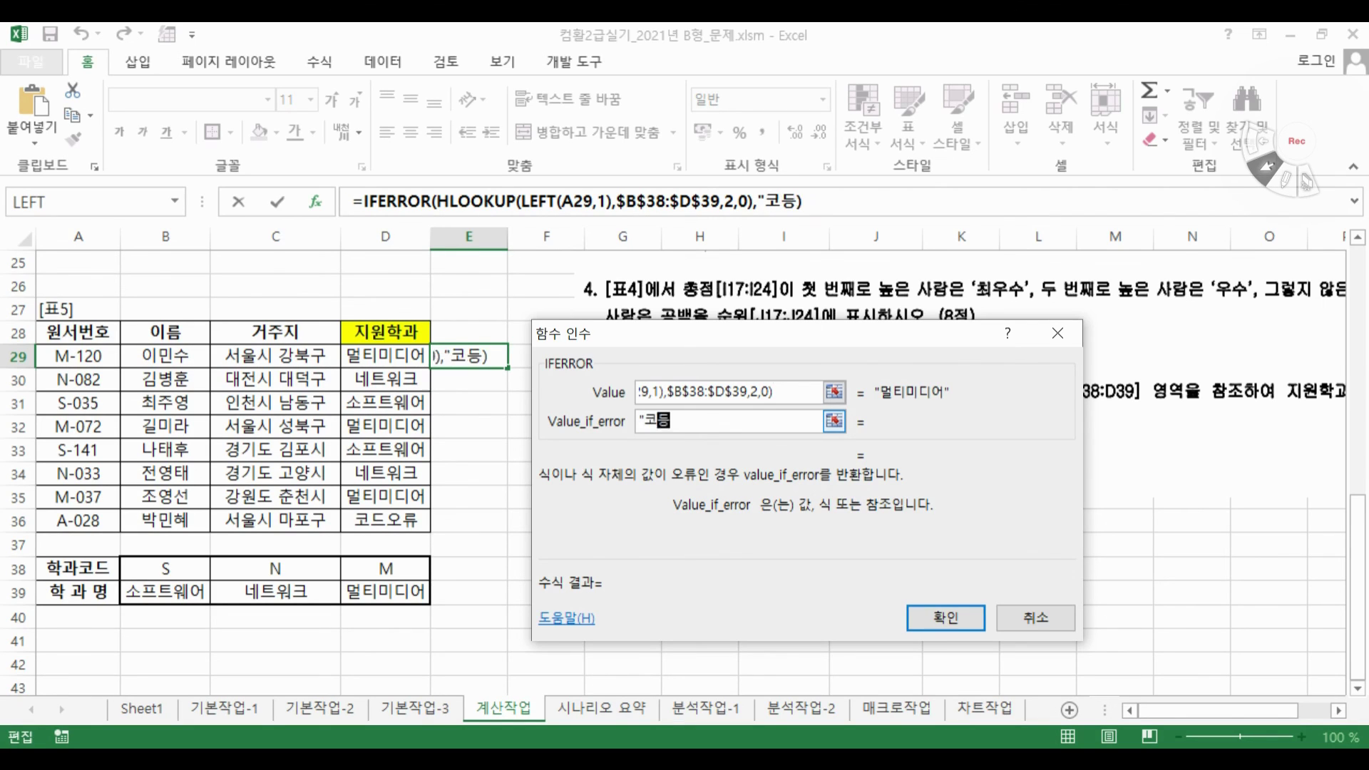
pyautogui.press('BackSpace')
pyautogui.press('BackSpace')
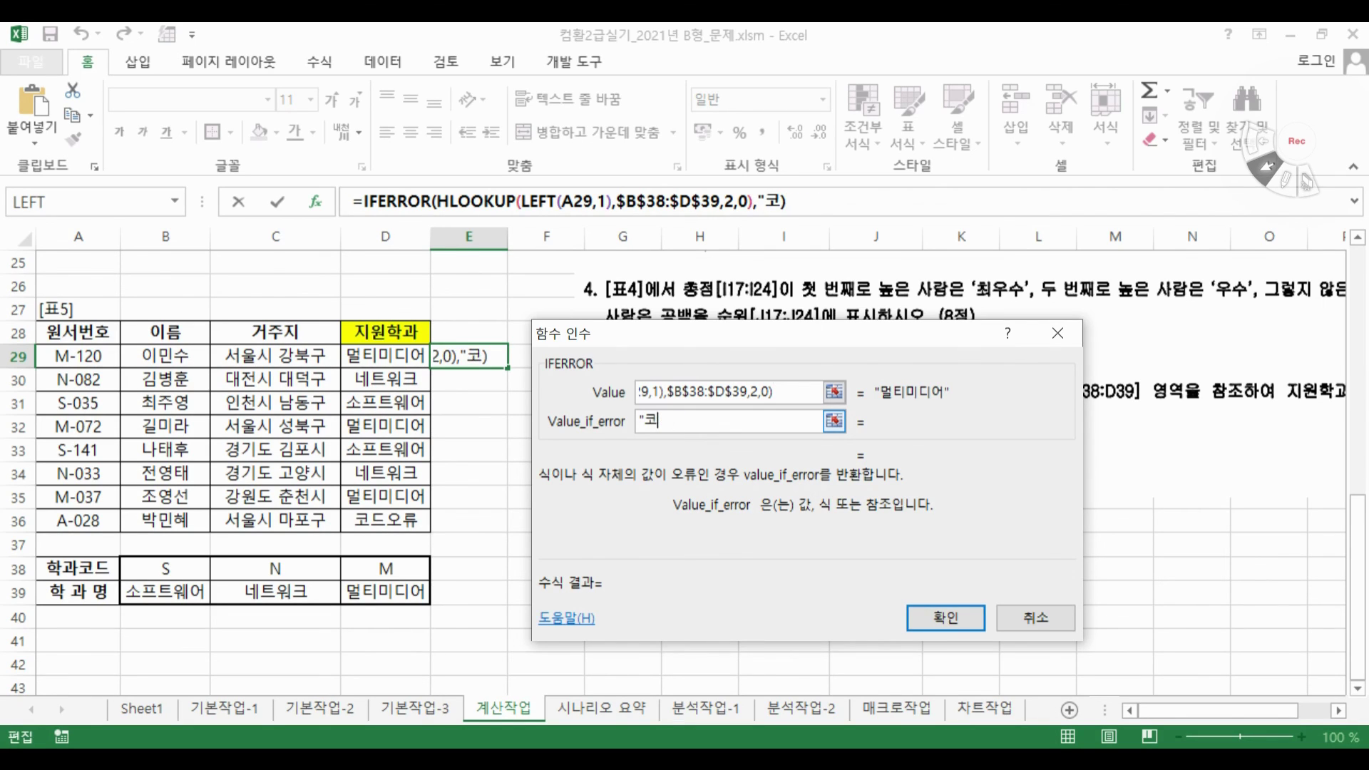
pyautogui.write('드오류')
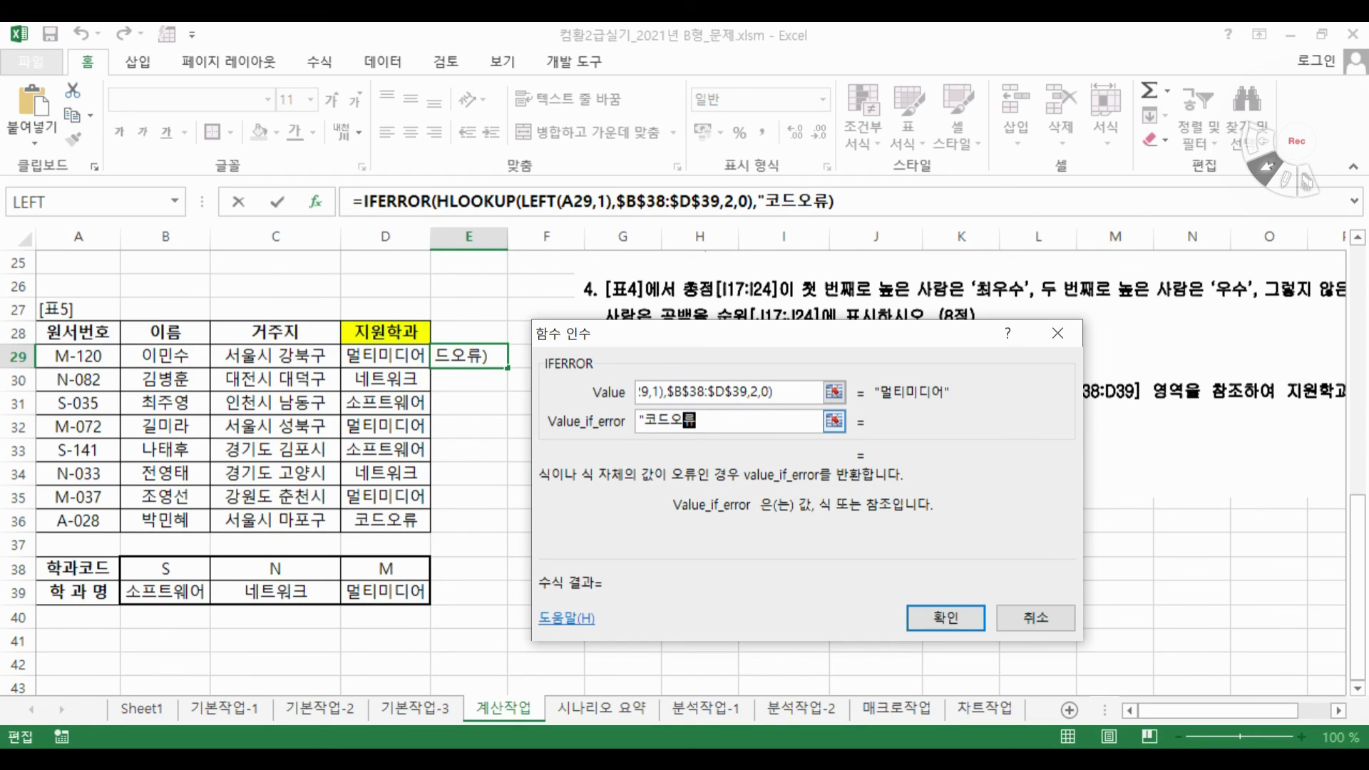
pyautogui.write('"')
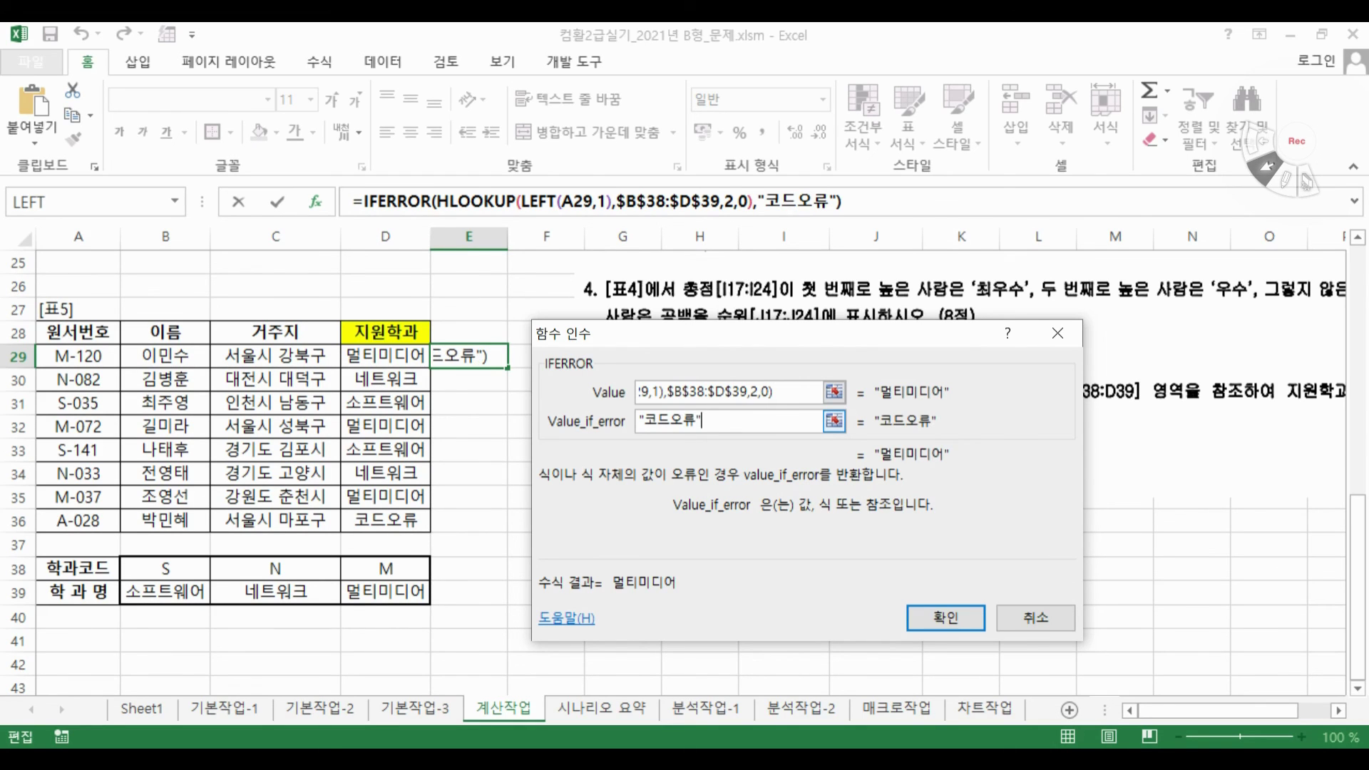
# Confirm the IFERROR formula in E29 and fill it down to E36
pyautogui.click(957, 618)
pyautogui.moveTo(508, 369); pyautogui.dragTo(509, 533)
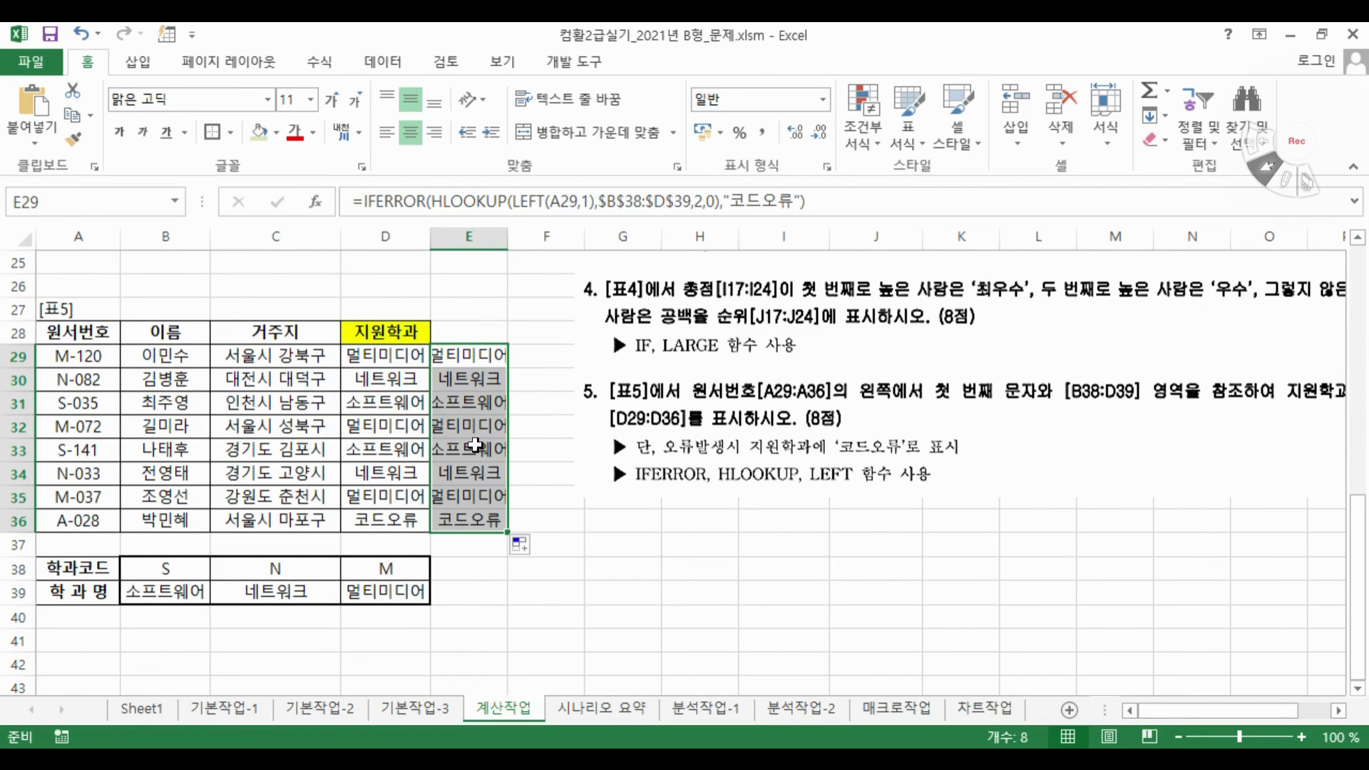
pyautogui.click(467, 567)
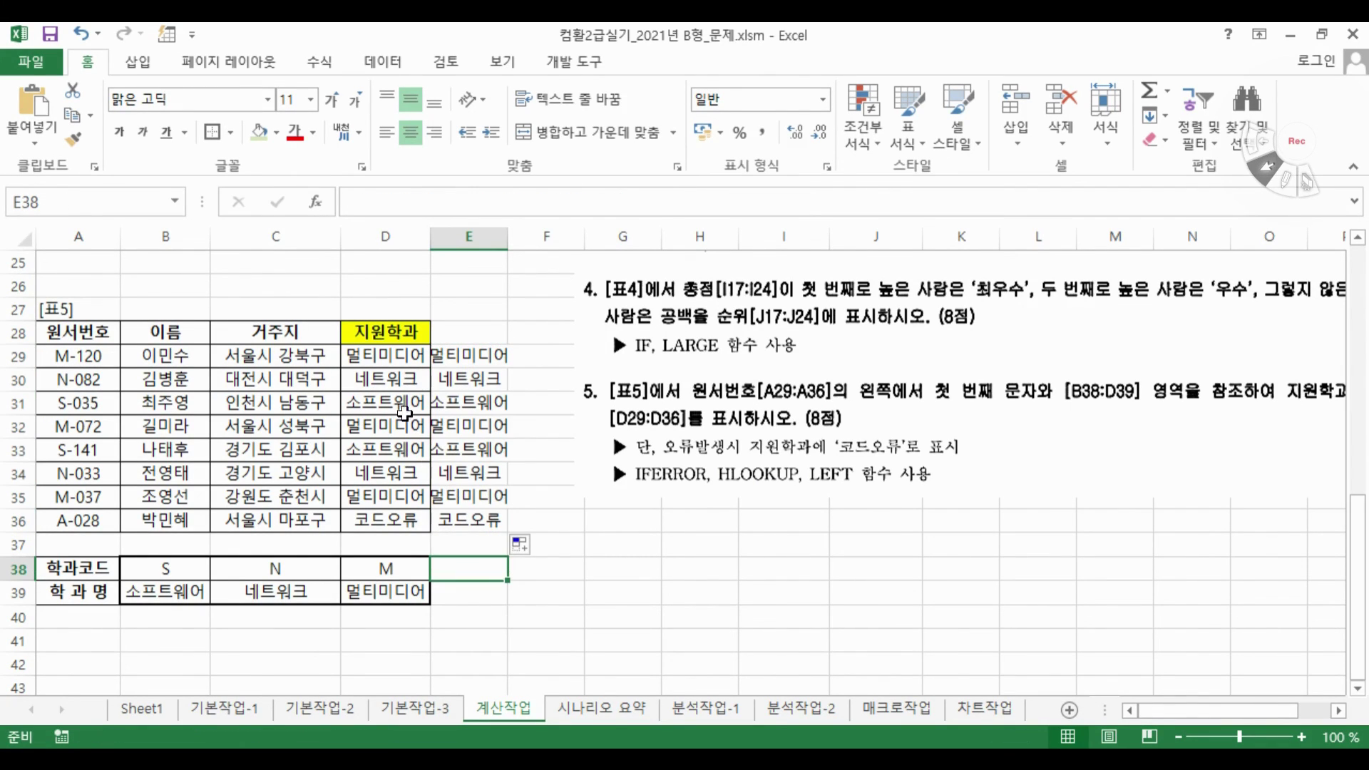